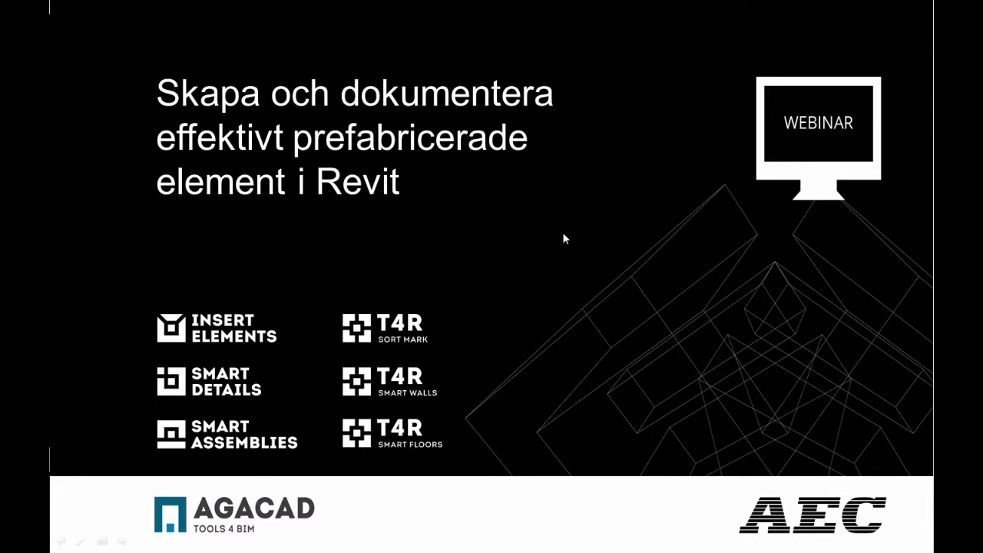
Advance the slideshow past the presenters slide to the AEC and AGACAD overview slide
{"action": "left_click", "coordinate": [555, 289]}
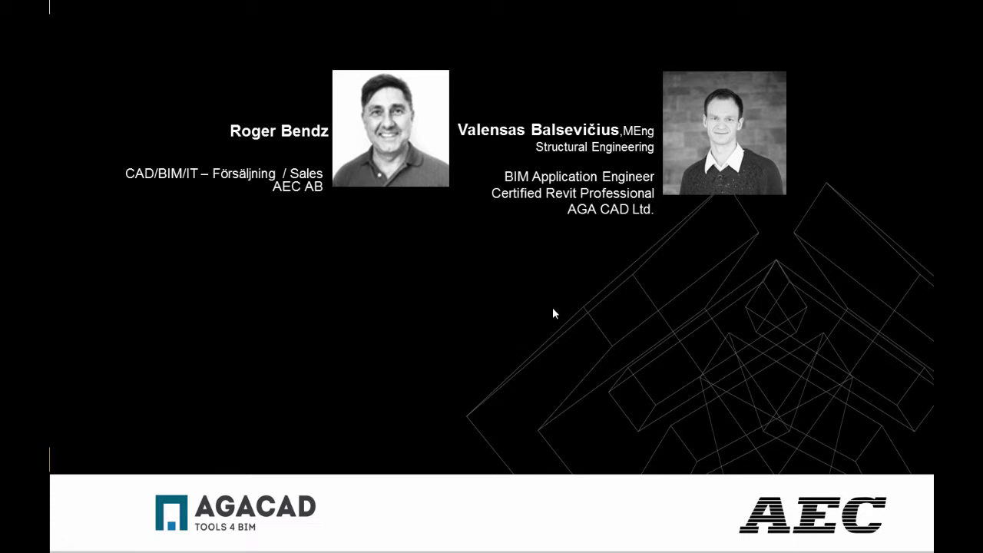
{"action": "key", "text": "Right"}
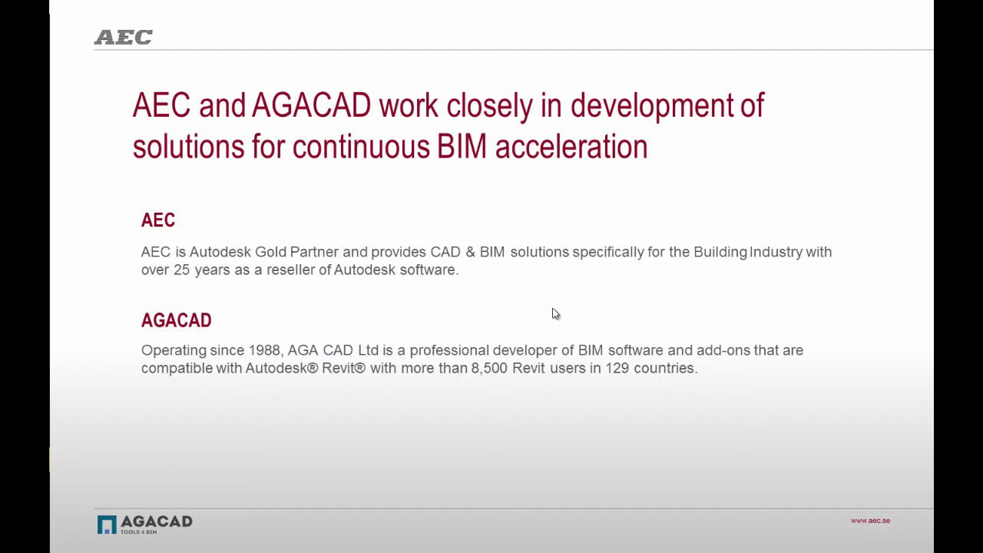
Advance through the webinar introduction slide to the 'In this webinar you'll learn' slide
{"action": "key", "text": "Right"}
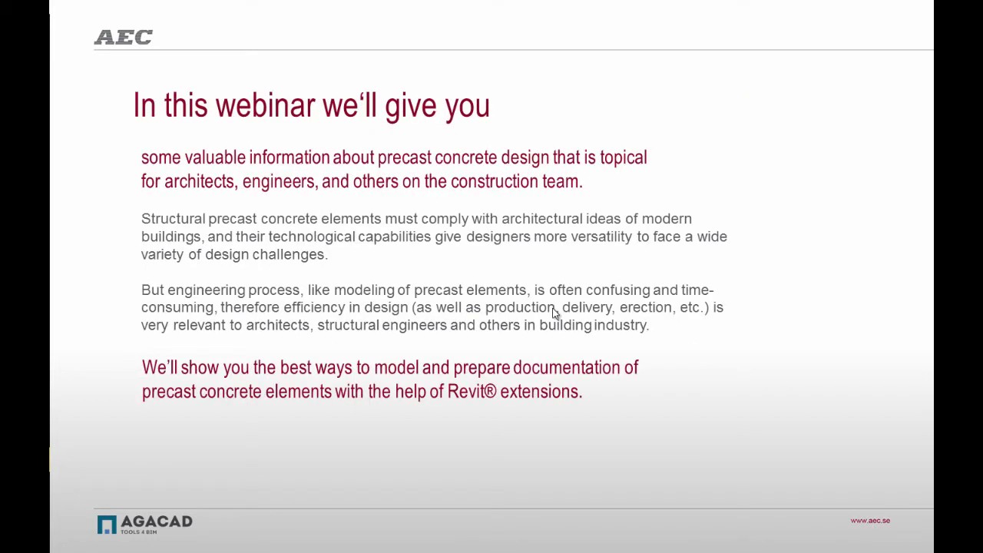
{"action": "key", "text": "Right"}
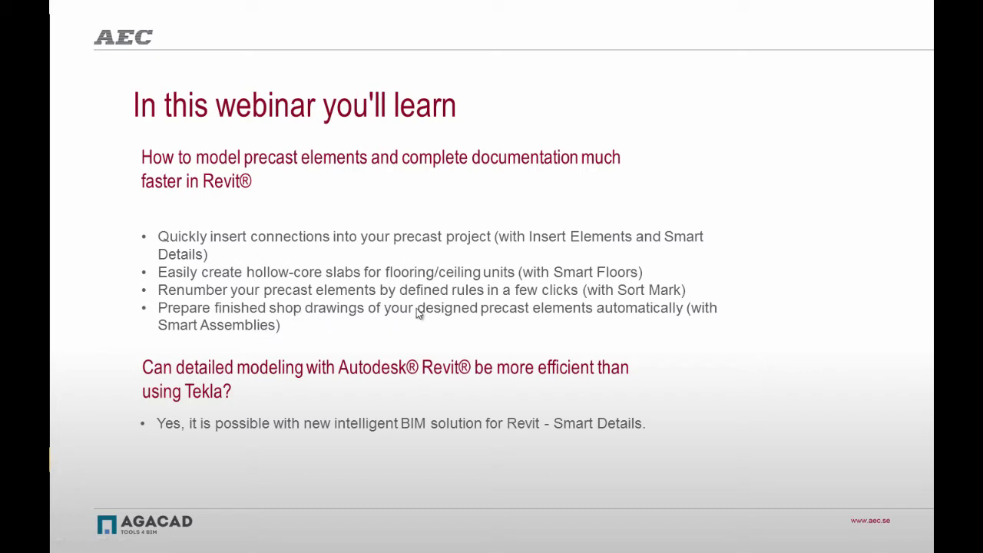
Step through the connections section, Insert Elements and Smart Details product slides
{"action": "left_click", "coordinate": [489, 297]}
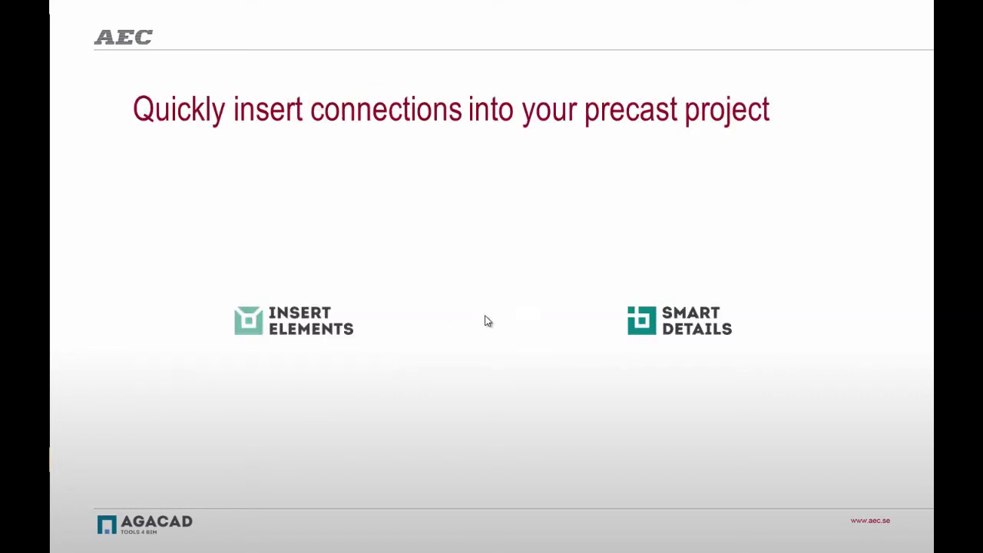
{"action": "left_click", "coordinate": [489, 321]}
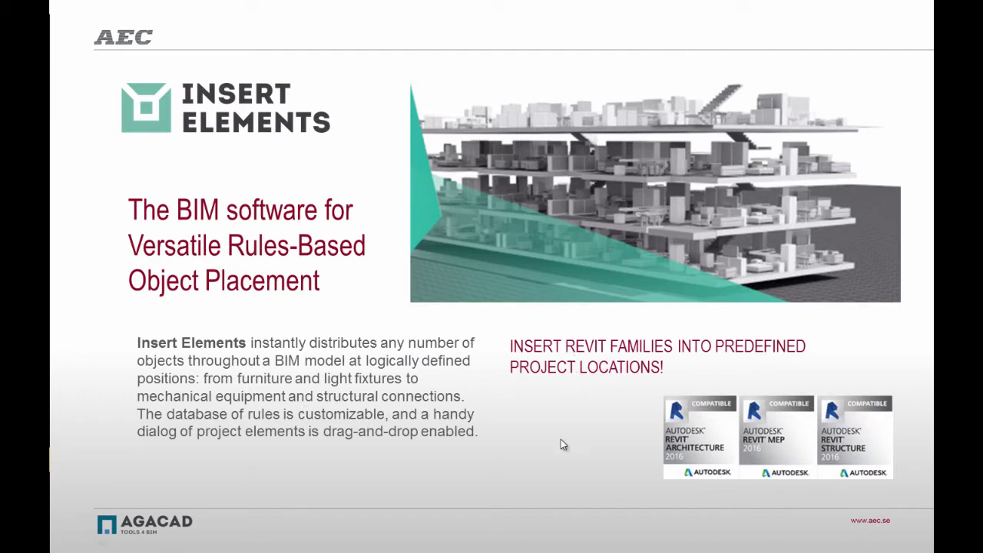
{"action": "left_click", "coordinate": [492, 476]}
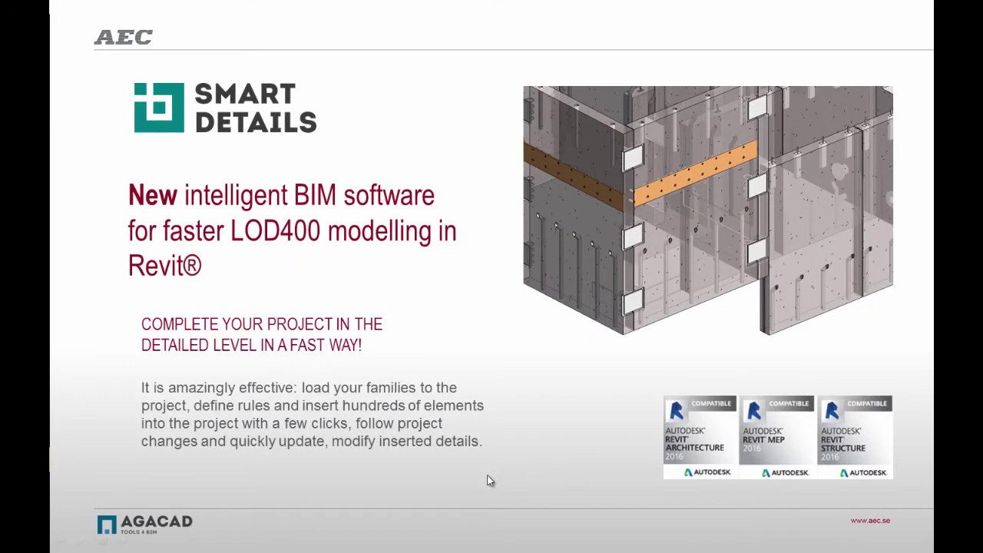
{"action": "left_click", "coordinate": [488, 482]}
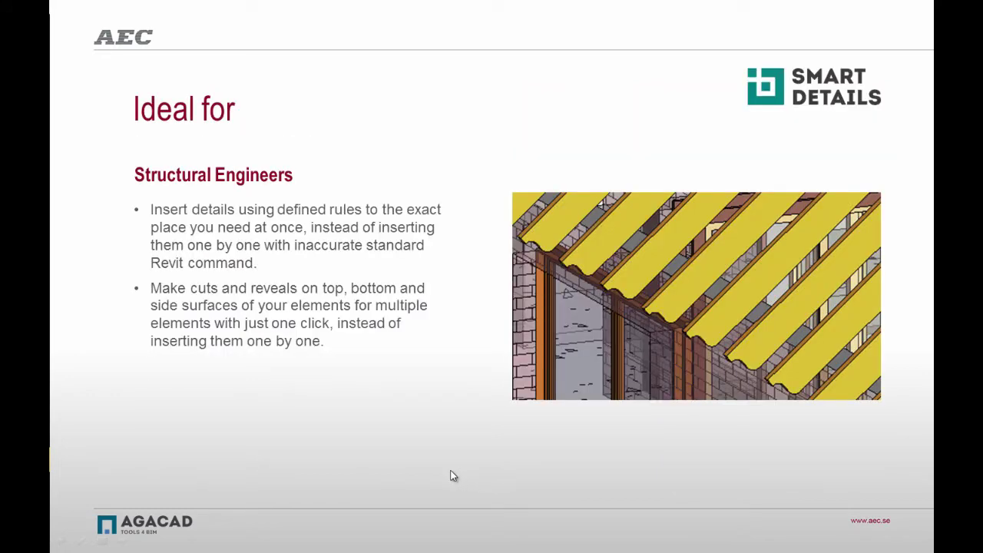
{"action": "left_click", "coordinate": [398, 446]}
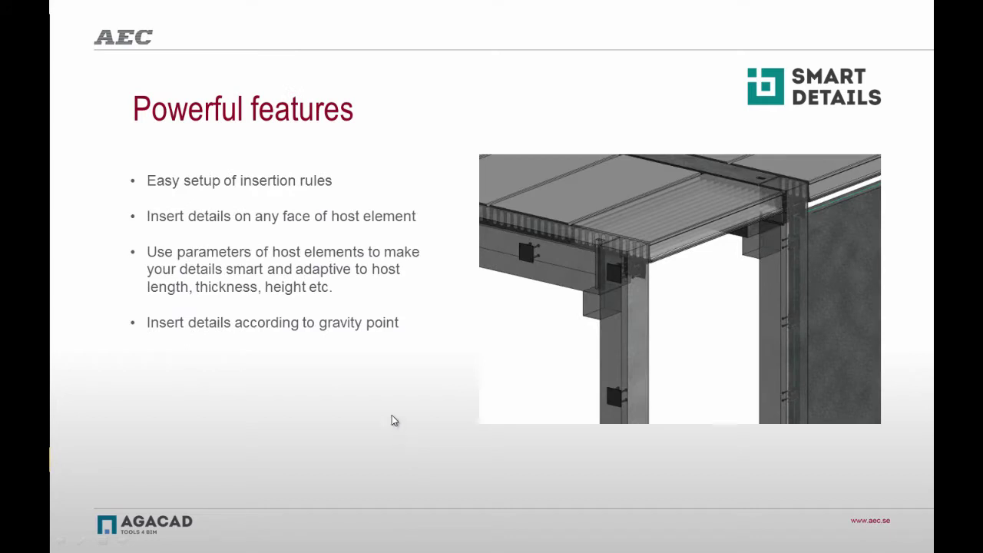
{"action": "left_click", "coordinate": [390, 416]}
{"action": "left_click", "coordinate": [355, 435]}
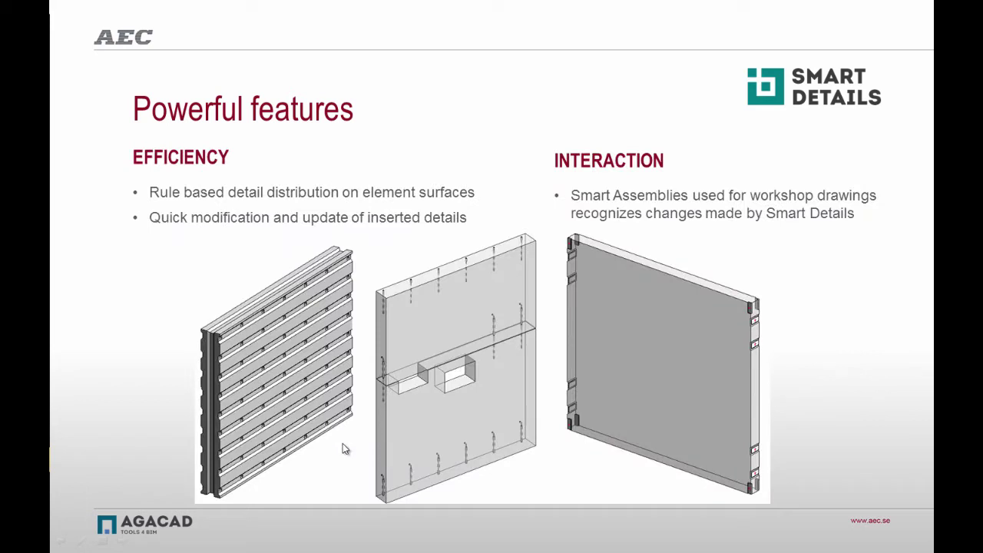
Continue through the Smart Floors, Sort Mark and Smart Assemblies slides to LIVE DEMO
{"action": "left_click", "coordinate": [345, 453]}
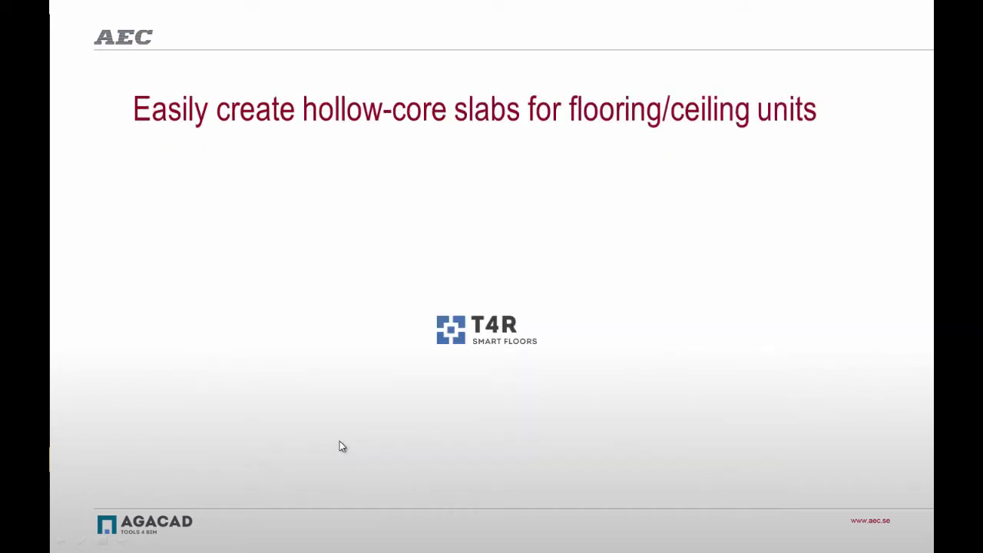
{"action": "left_click", "coordinate": [301, 387]}
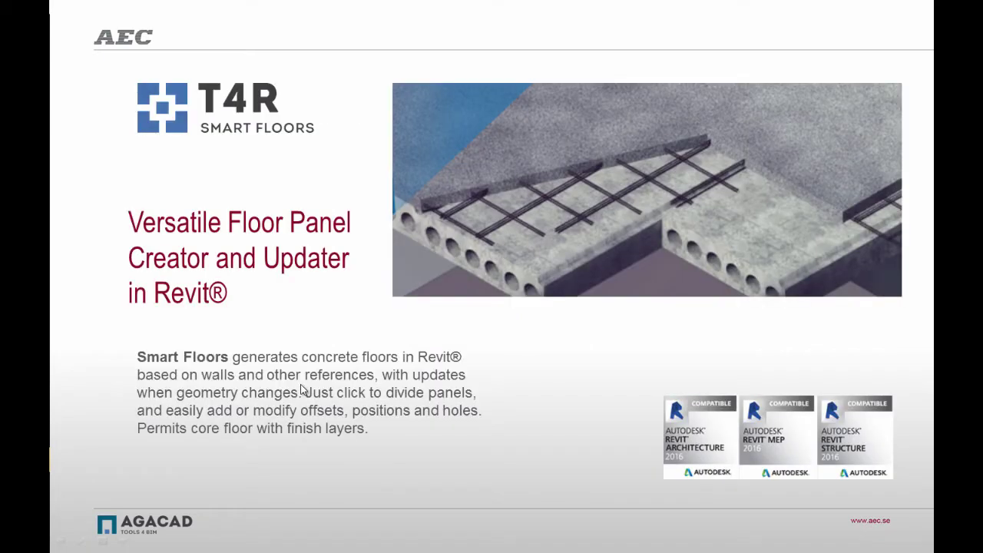
{"action": "left_click", "coordinate": [355, 453]}
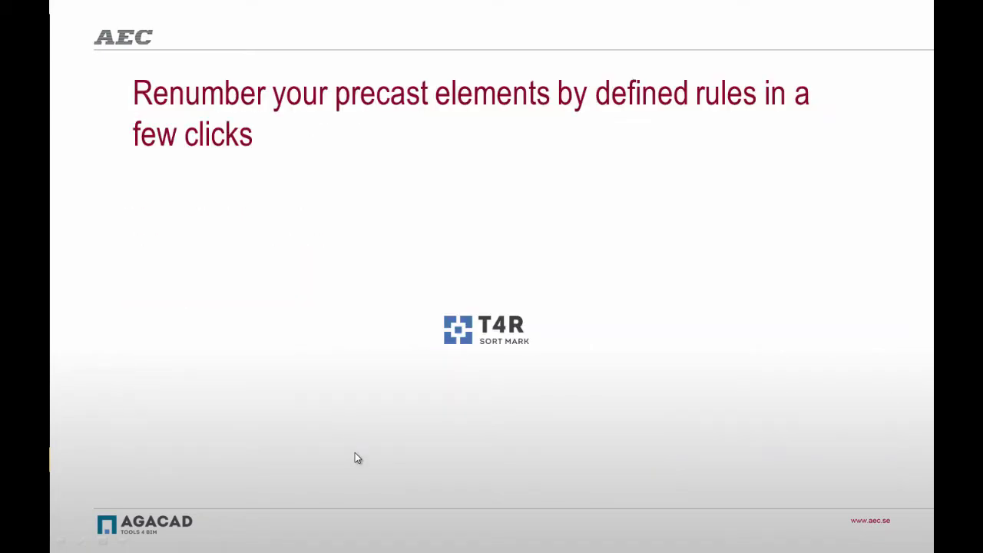
{"action": "left_click", "coordinate": [355, 453]}
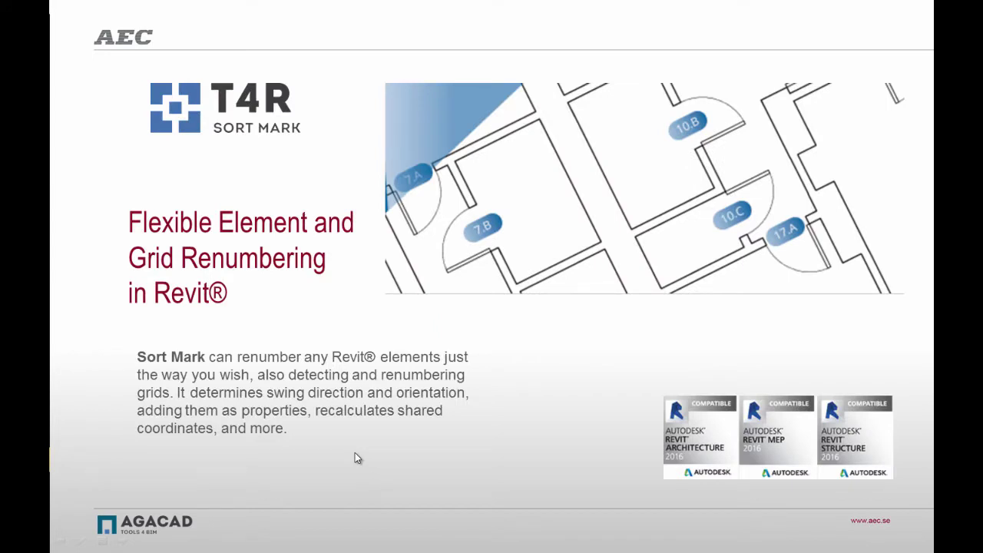
{"action": "left_click", "coordinate": [354, 458]}
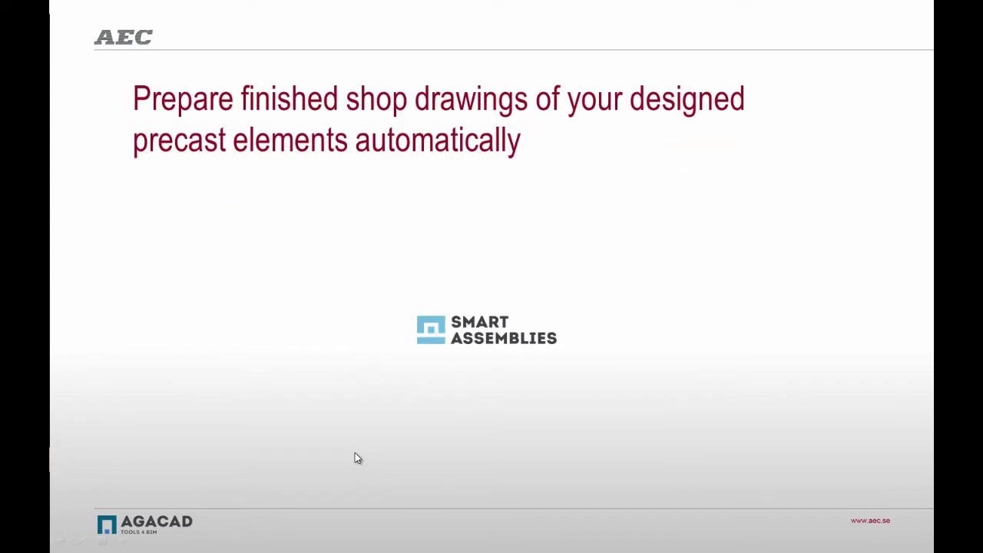
{"action": "left_click", "coordinate": [357, 457]}
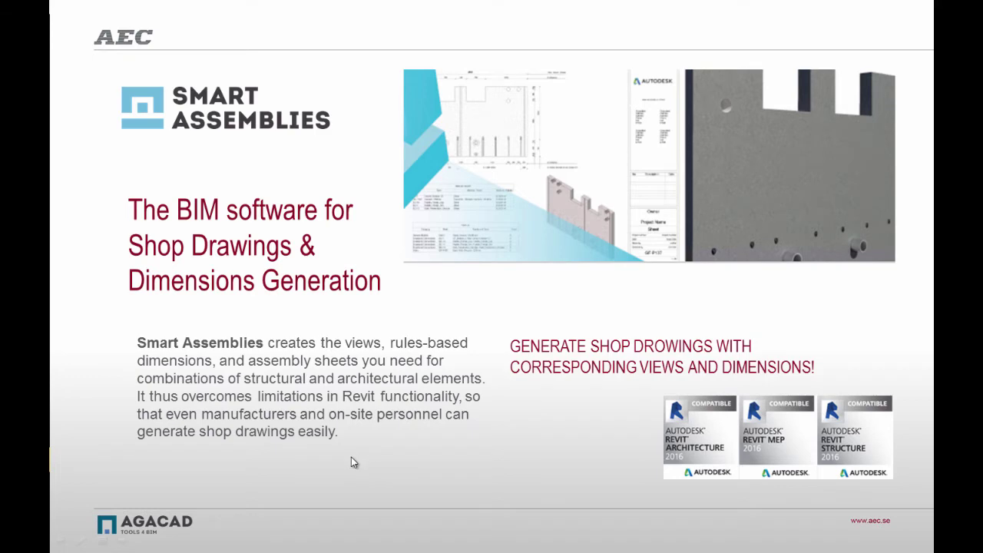
{"action": "left_click", "coordinate": [351, 458]}
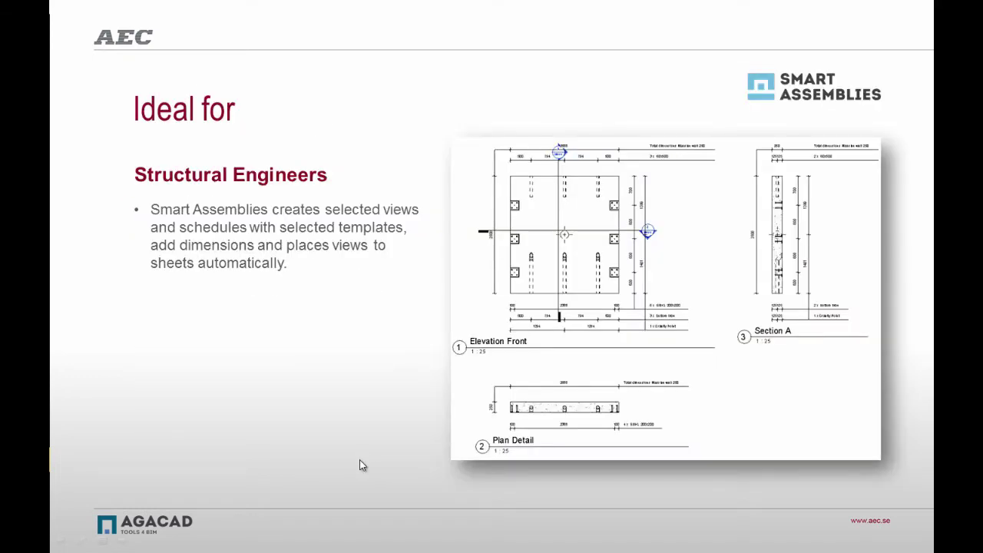
{"action": "left_click", "coordinate": [360, 460]}
{"action": "left_click", "coordinate": [360, 468]}
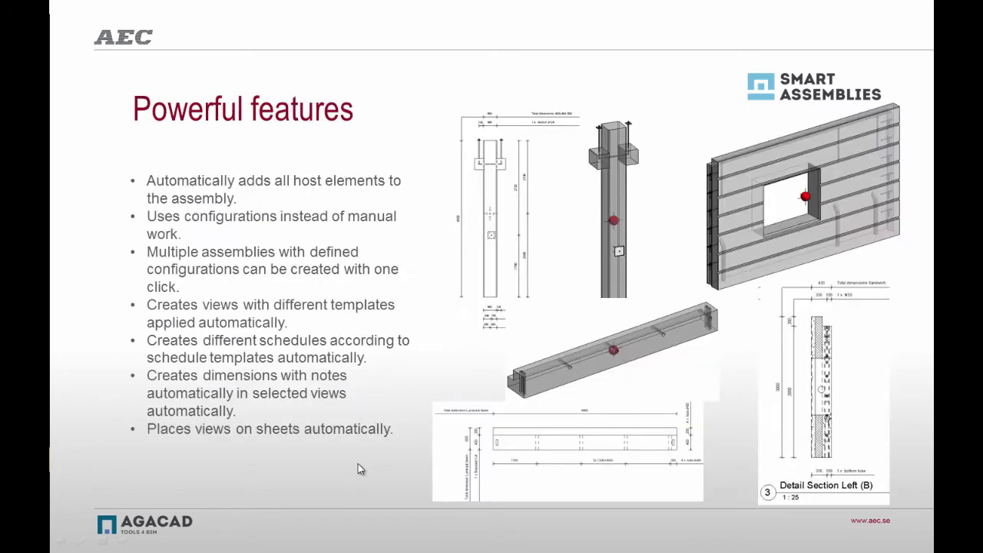
{"action": "left_click", "coordinate": [360, 469]}
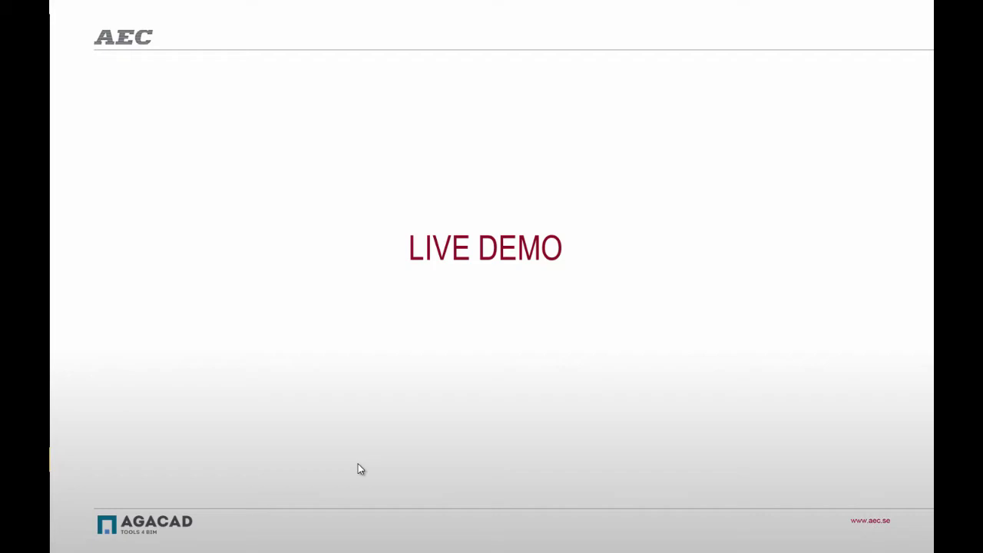
Switch to the Revit model and select all nine ground-floor precast columns
{"action": "key", "text": "alt+Tab"}
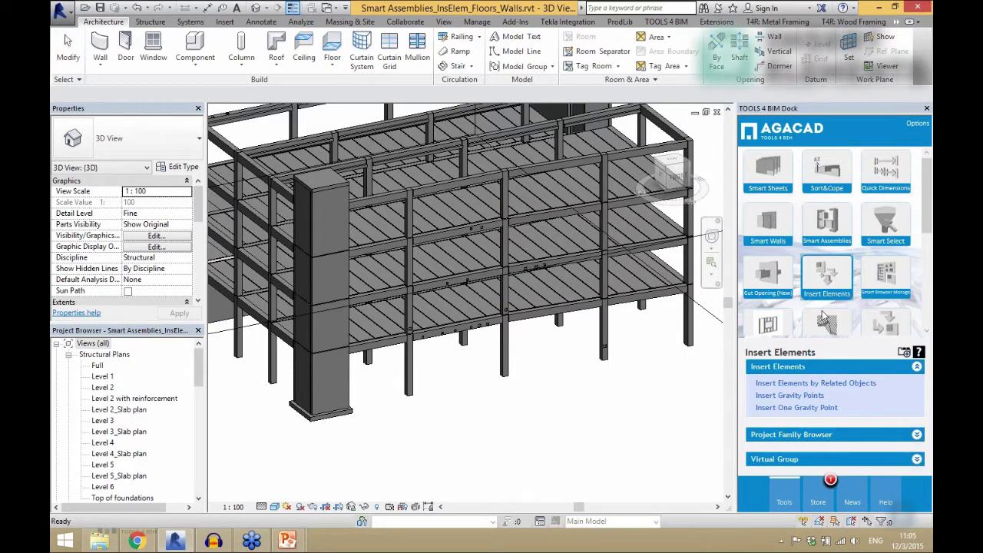
{"action": "left_click", "coordinate": [541, 396]}
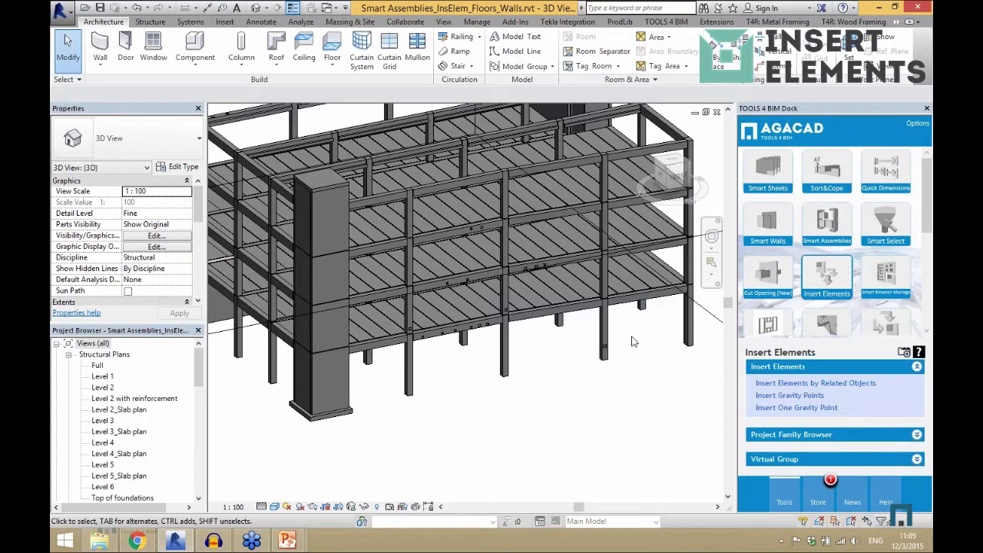
{"action": "left_click_drag", "start_coordinate": [581, 346], "coordinate": [373, 403]}
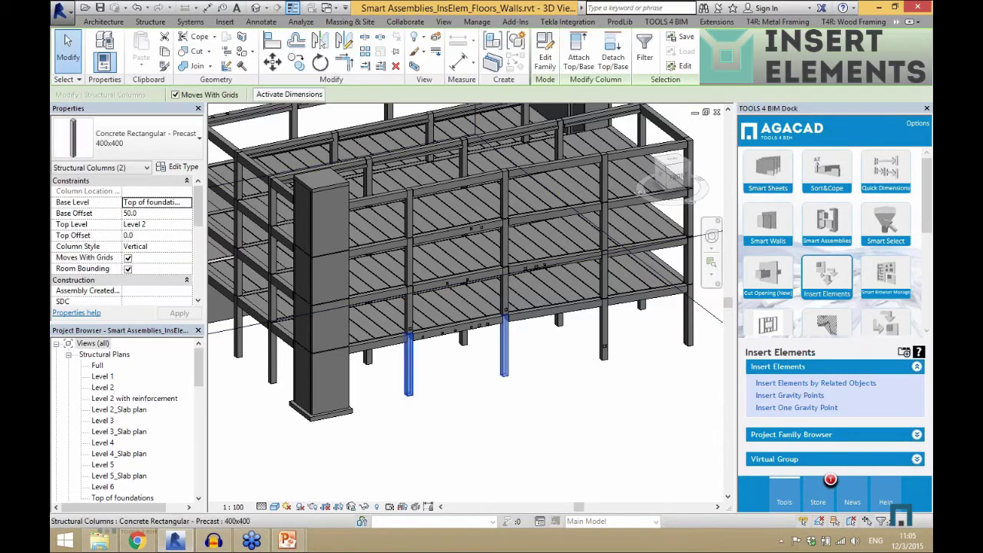
{"action": "left_click", "coordinate": [368, 357], "text": "ctrl"}
{"action": "left_click", "coordinate": [463, 338], "text": "ctrl"}
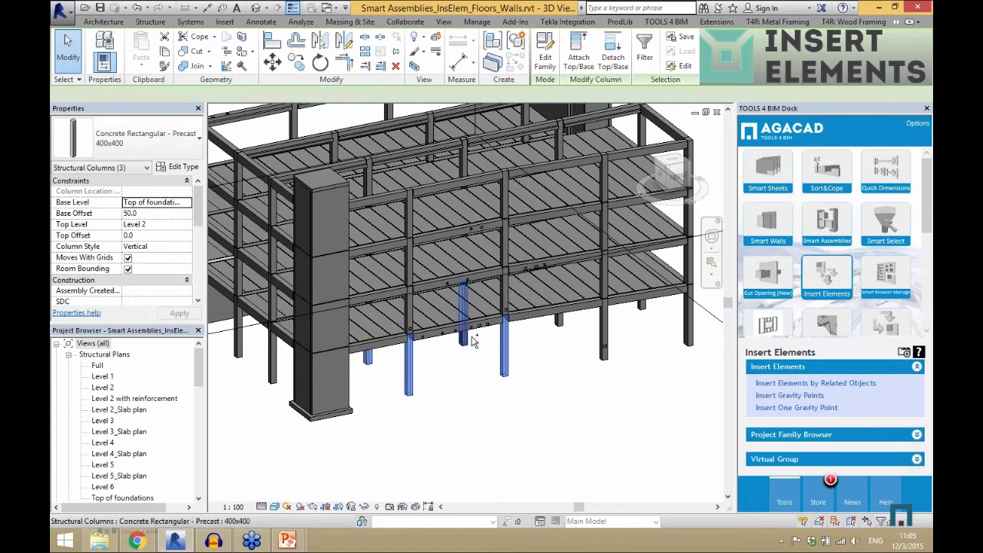
{"action": "left_click", "coordinate": [274, 380], "text": "ctrl"}
{"action": "left_click", "coordinate": [566, 332], "text": "ctrl"}
{"action": "left_click", "coordinate": [603, 350], "text": "ctrl"}
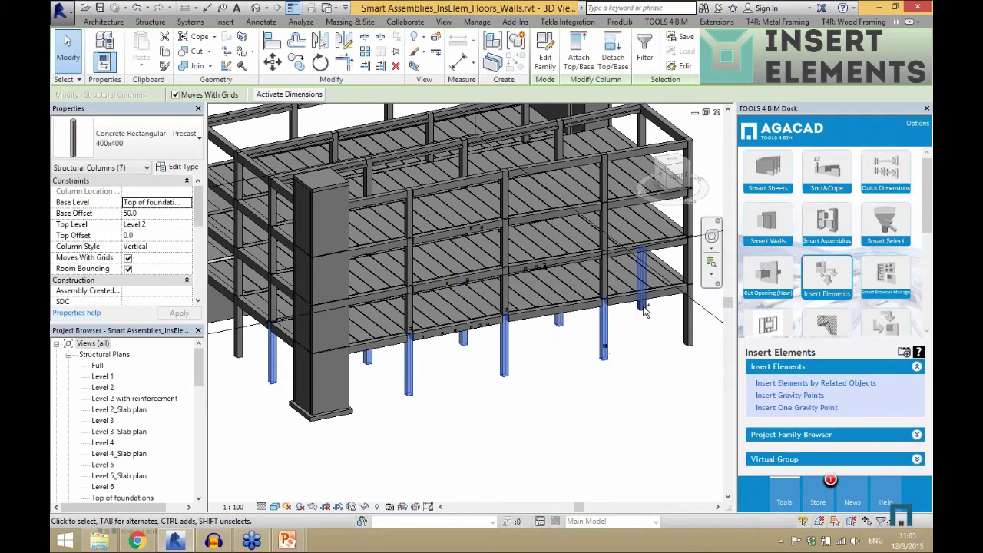
{"action": "left_click", "coordinate": [641, 307], "text": "ctrl"}
{"action": "left_click", "coordinate": [687, 337], "text": "ctrl"}
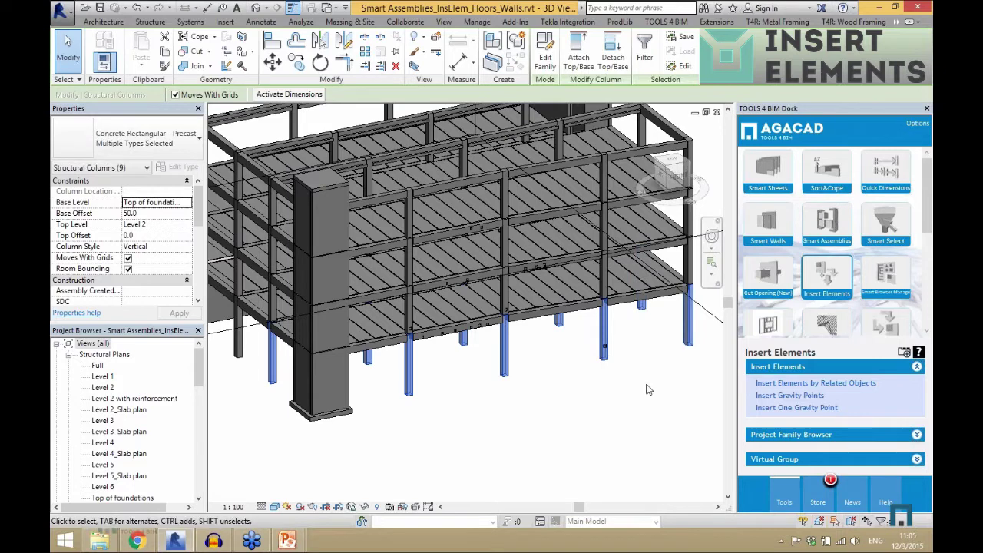
For the selected columns, add the Pile Cap-4 Pile 2000x2000x900mm type to the insert list
{"action": "left_click", "coordinate": [805, 384]}
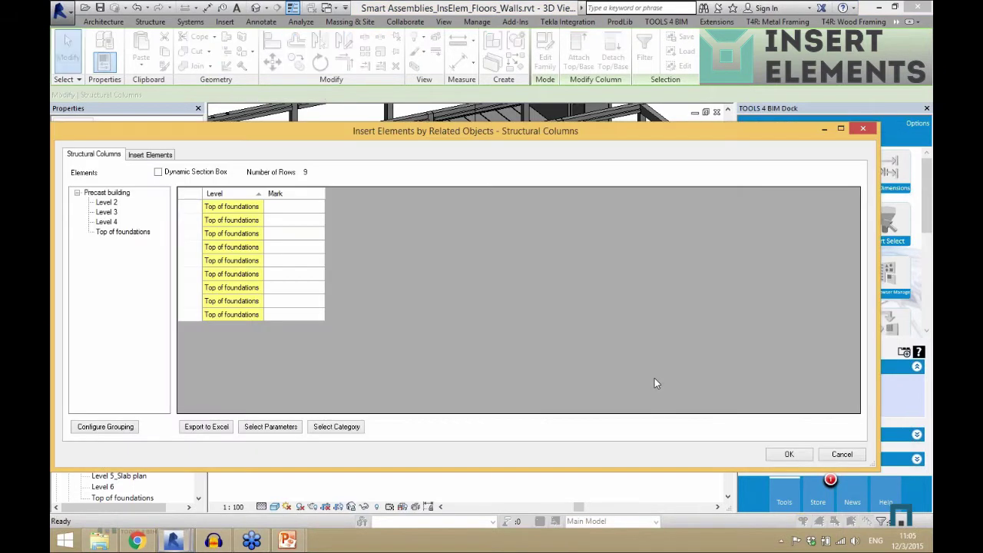
{"action": "left_click", "coordinate": [160, 154]}
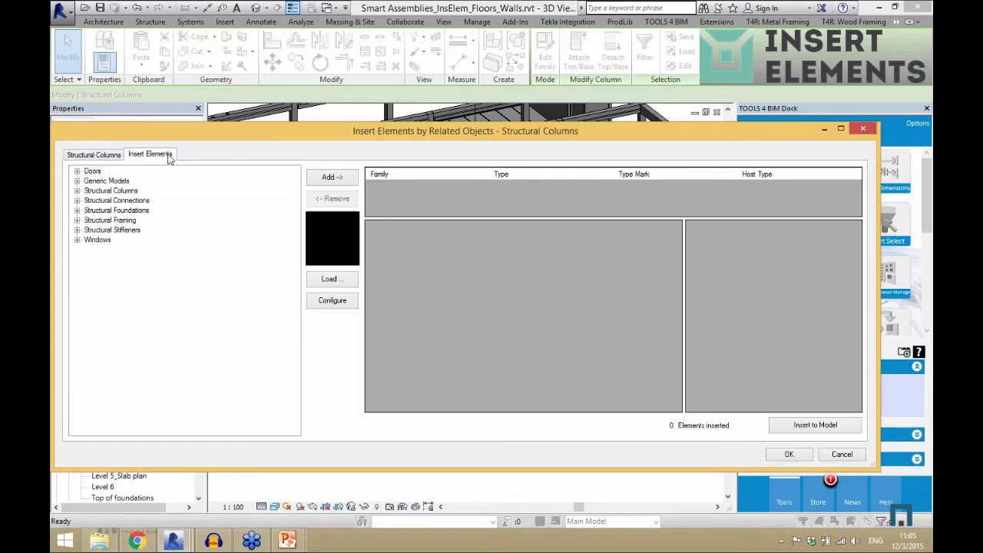
{"action": "double_click", "coordinate": [133, 202]}
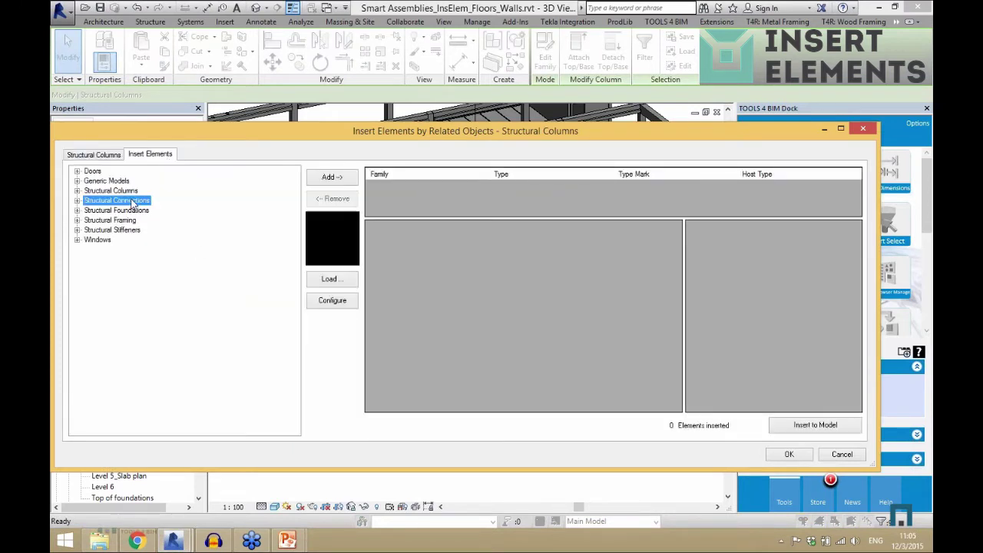
{"action": "left_click", "coordinate": [127, 229]}
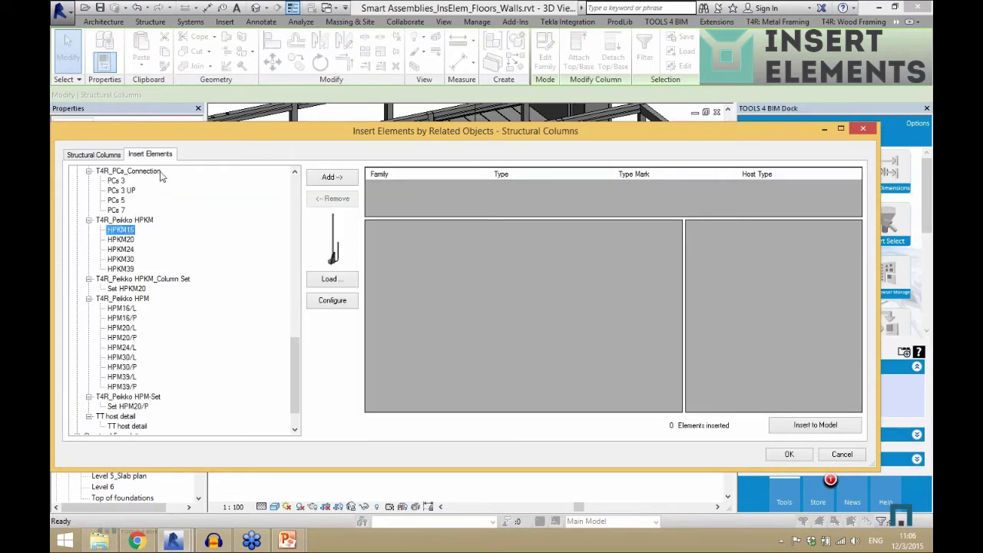
{"action": "scroll", "coordinate": [265, 268], "scroll_direction": "up", "scroll_amount": 7}
{"action": "scroll", "coordinate": [300, 304], "scroll_direction": "up", "scroll_amount": 10}
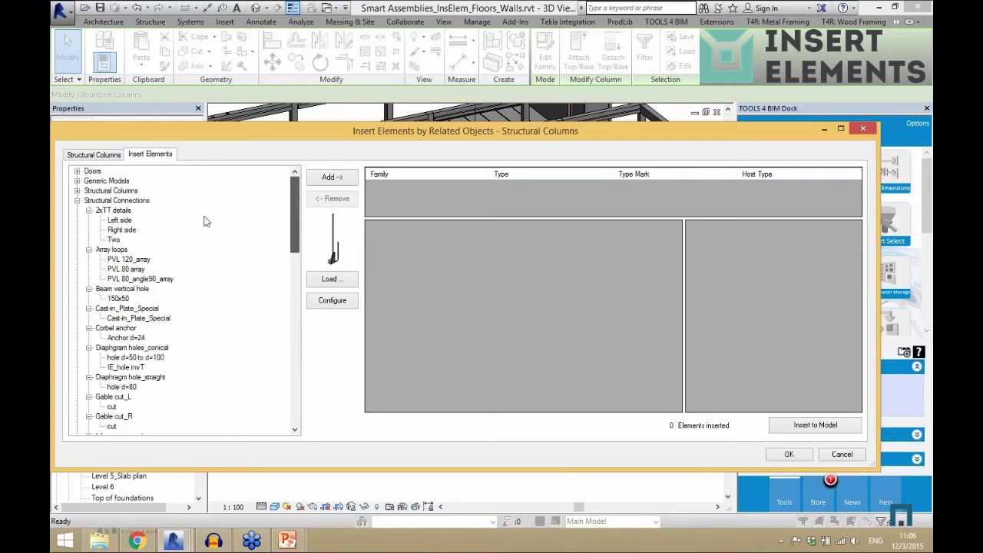
{"action": "double_click", "coordinate": [108, 202]}
{"action": "double_click", "coordinate": [135, 210]}
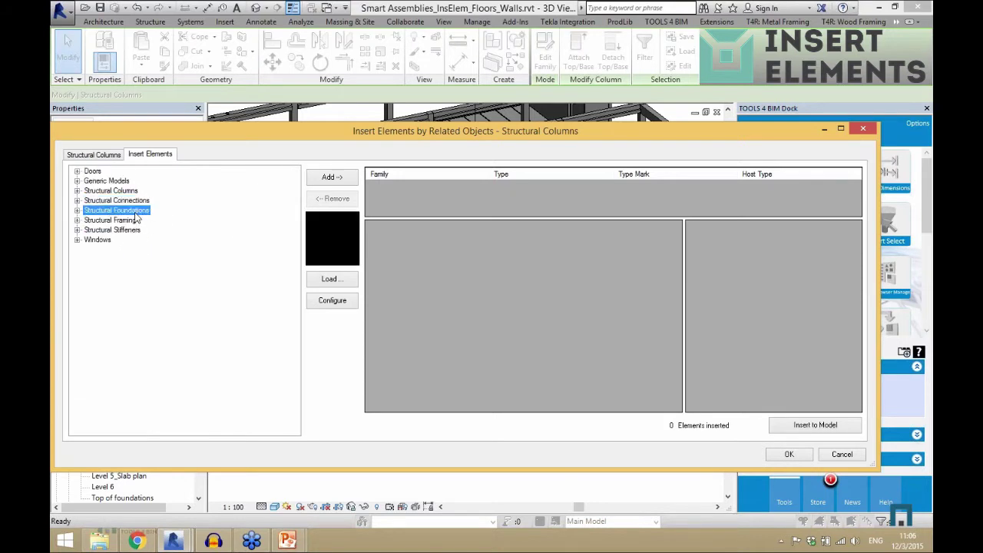
{"action": "left_click", "coordinate": [135, 279]}
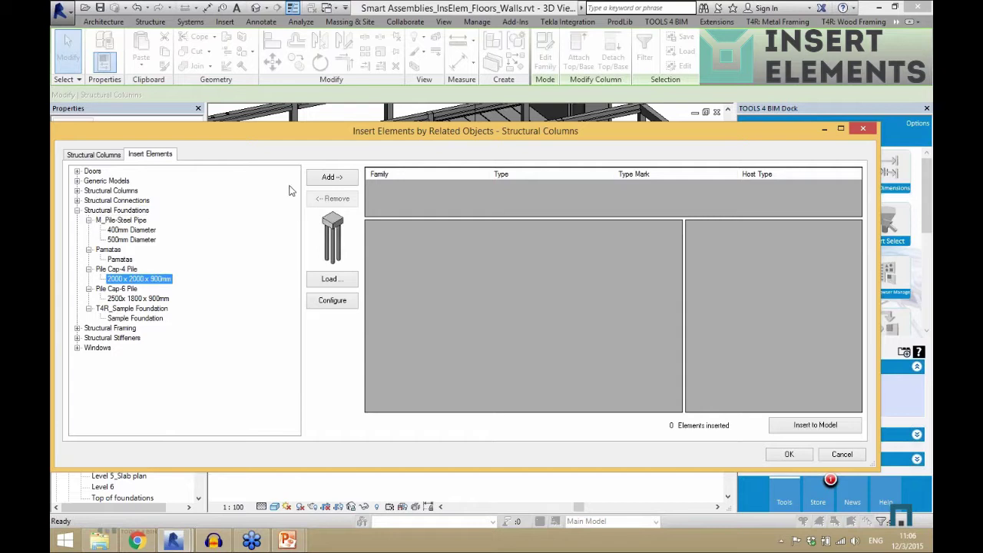
{"action": "left_click", "coordinate": [331, 177]}
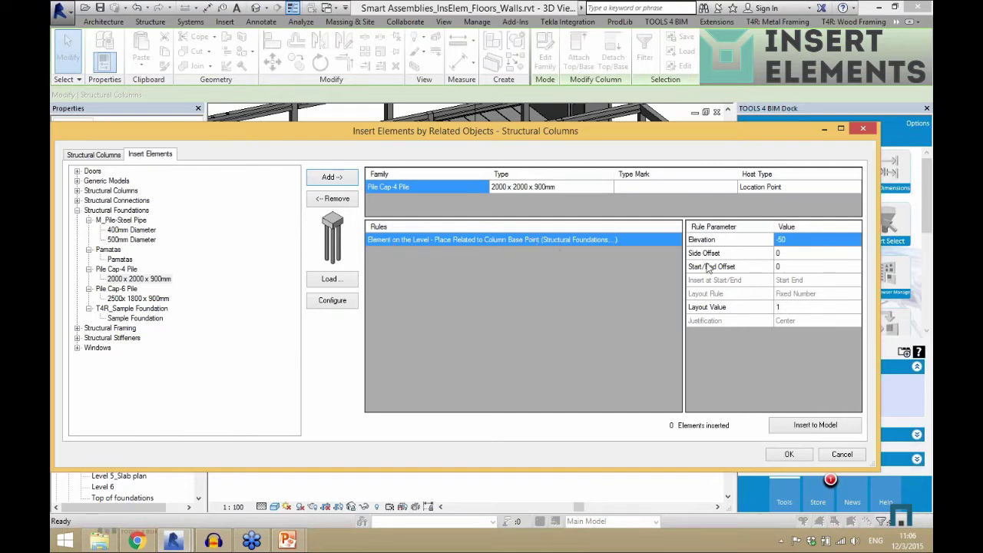
Set the placement elevation to 0 and insert the nine four-pile caps into the model
{"action": "left_click", "coordinate": [842, 239]}
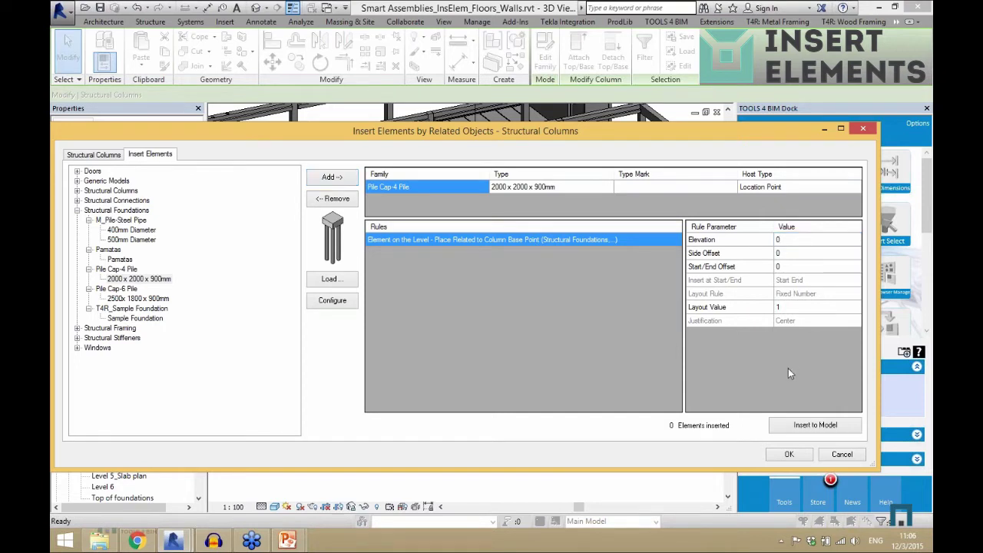
{"action": "left_click", "coordinate": [795, 423]}
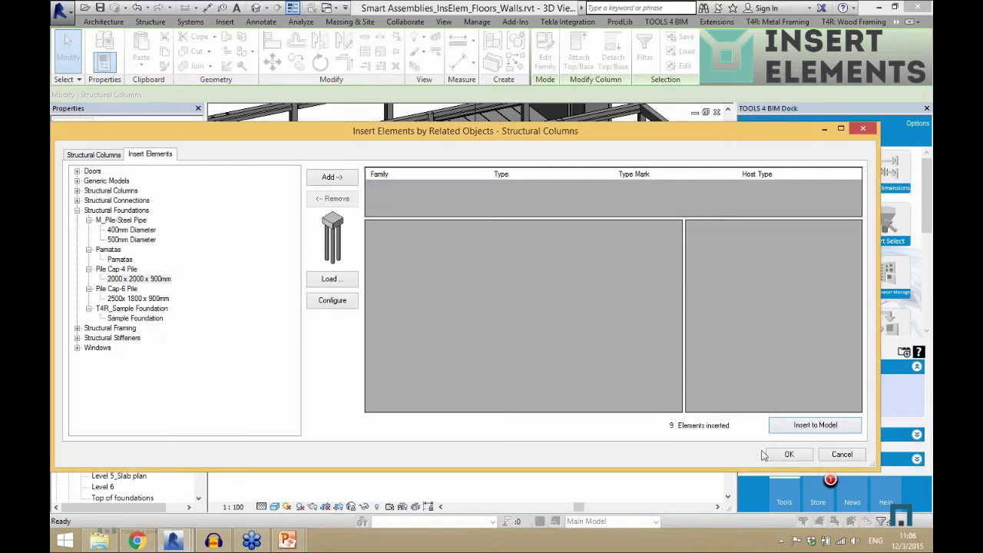
{"action": "left_click", "coordinate": [788, 455]}
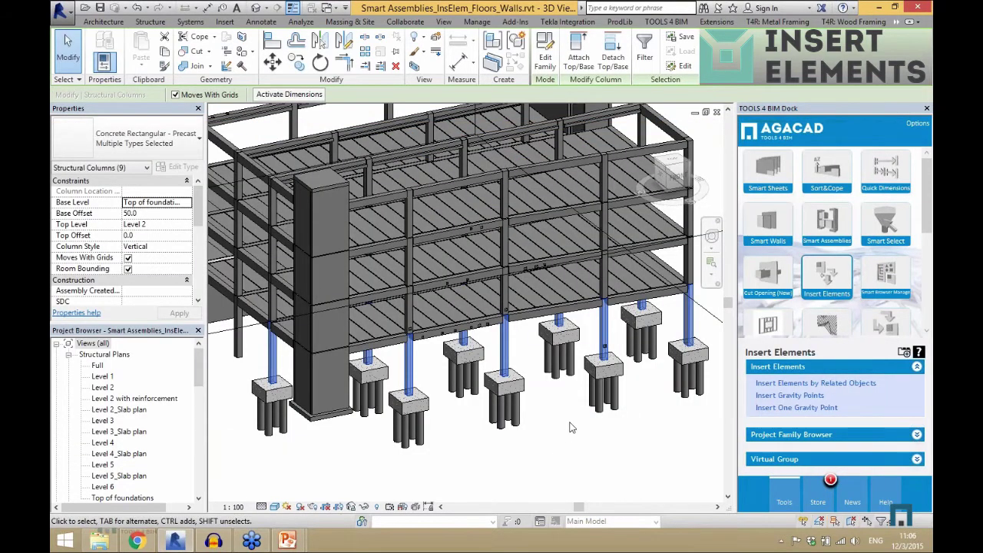
In the Level 1 plan, select the five grid B columns, filtered to Structural Columns only
{"action": "mouse_move", "coordinate": [570, 428]}
{"action": "middle_mouse_down", "text": "shift"}
{"action": "mouse_move", "coordinate": [520, 423]}
{"action": "mouse_move", "coordinate": [573, 434]}
{"action": "middle_mouse_up", "text": "shift"}
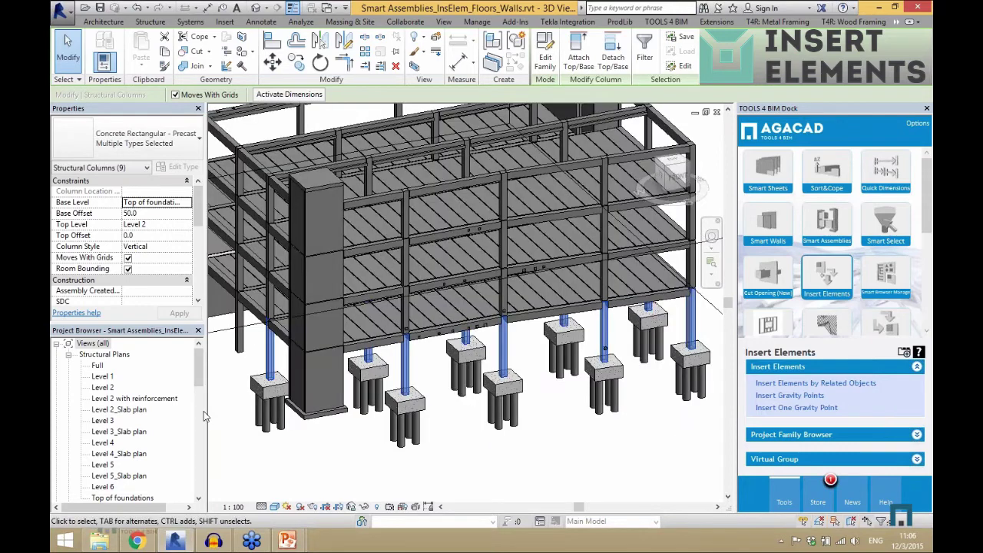
{"action": "double_click", "coordinate": [103, 377]}
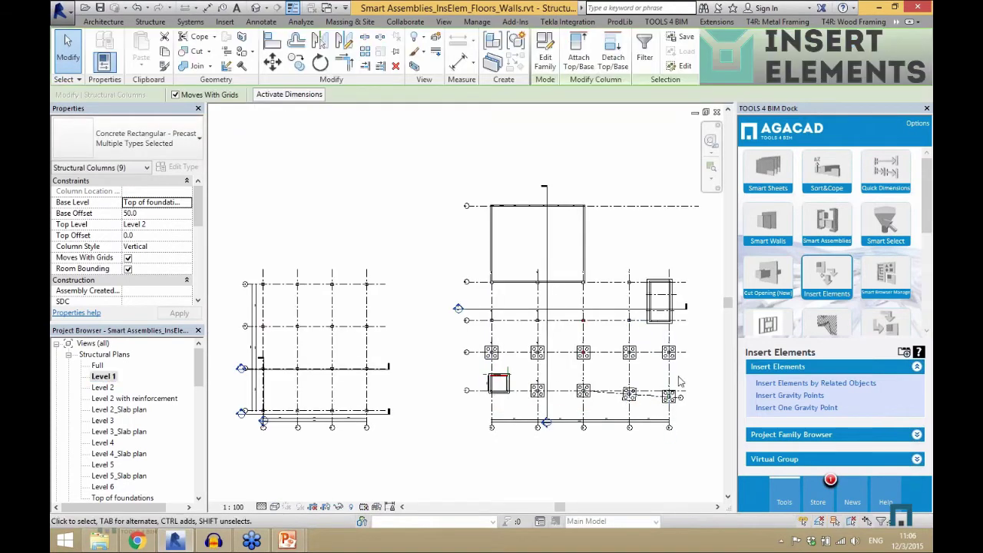
{"action": "scroll", "coordinate": [682, 380], "scroll_direction": "up", "scroll_amount": 2}
{"action": "key", "text": "Escape"}
{"action": "scroll", "coordinate": [558, 271], "scroll_direction": "up", "scroll_amount": 2}
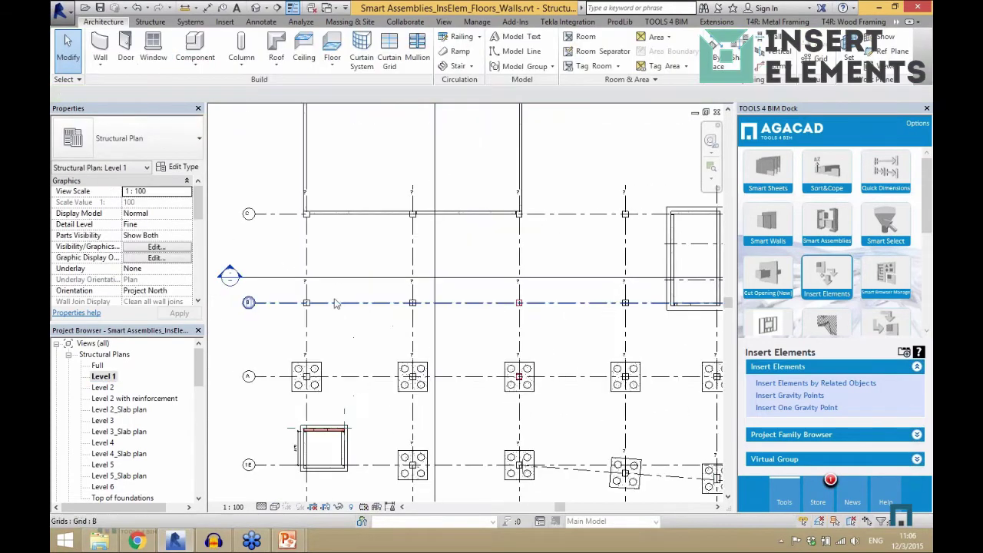
{"action": "left_click_drag", "start_coordinate": [280, 190], "coordinate": [425, 279]}
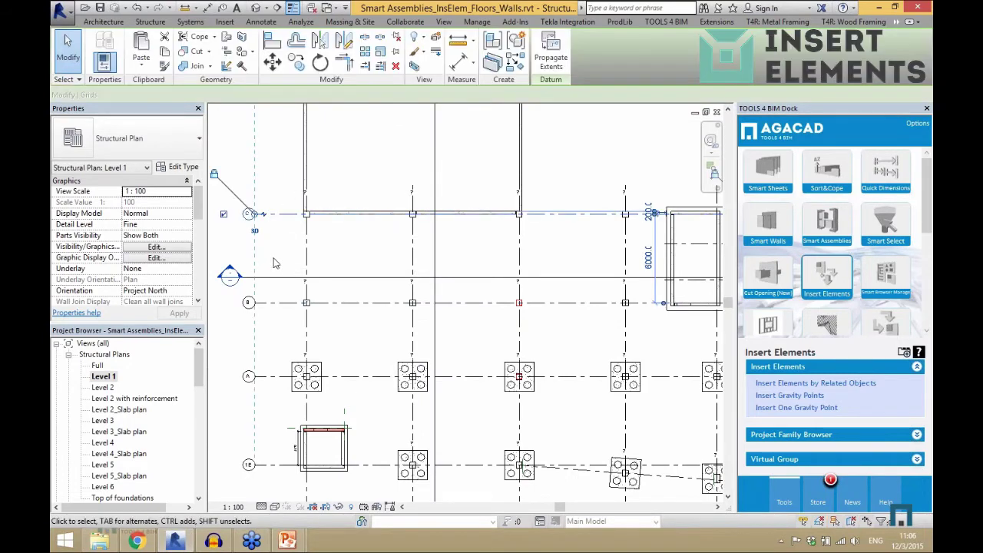
{"action": "key", "text": "Escape"}
{"action": "left_click_drag", "start_coordinate": [269, 252], "coordinate": [635, 335]}
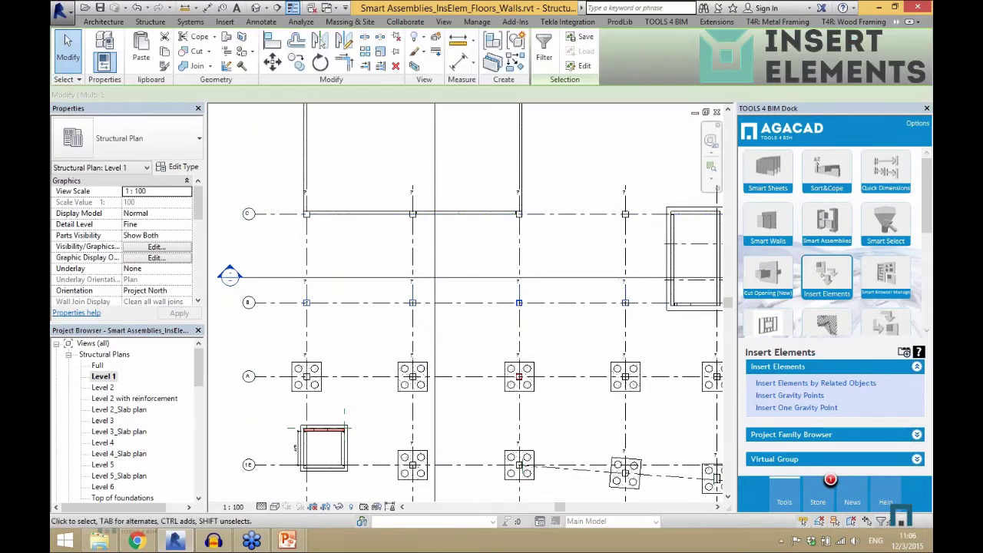
{"action": "left_click", "coordinate": [543, 48]}
{"action": "left_click", "coordinate": [570, 210]}
{"action": "left_click", "coordinate": [382, 200]}
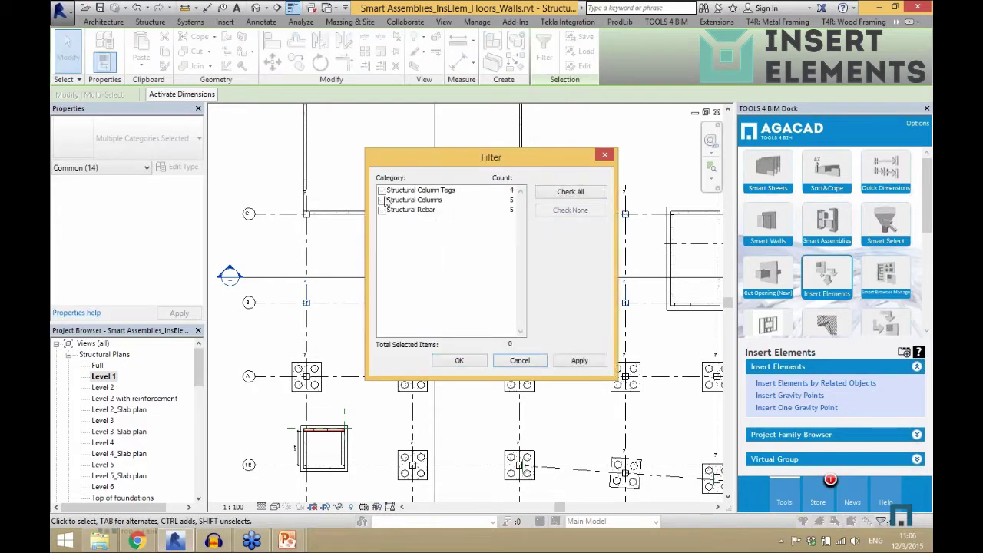
{"action": "left_click", "coordinate": [458, 361]}
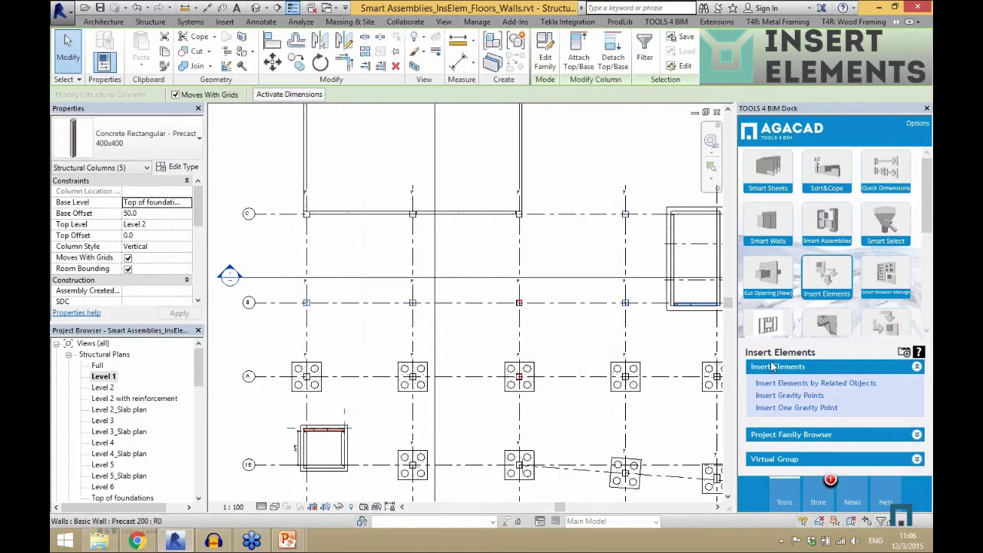
Insert Pile Cap-6 Pile 2500x1800x900mm foundations under the five selected columns
{"action": "left_click", "coordinate": [778, 386]}
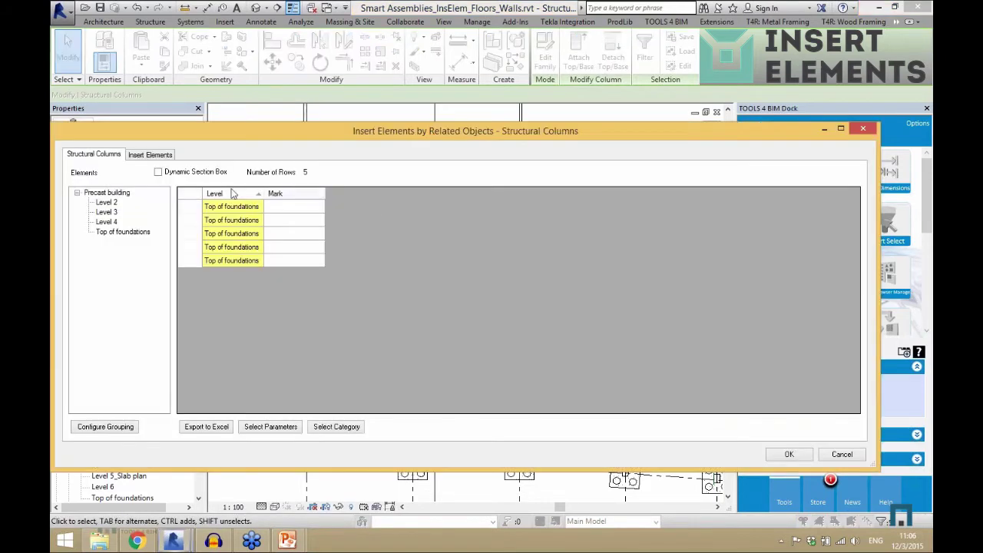
{"action": "left_click", "coordinate": [170, 155]}
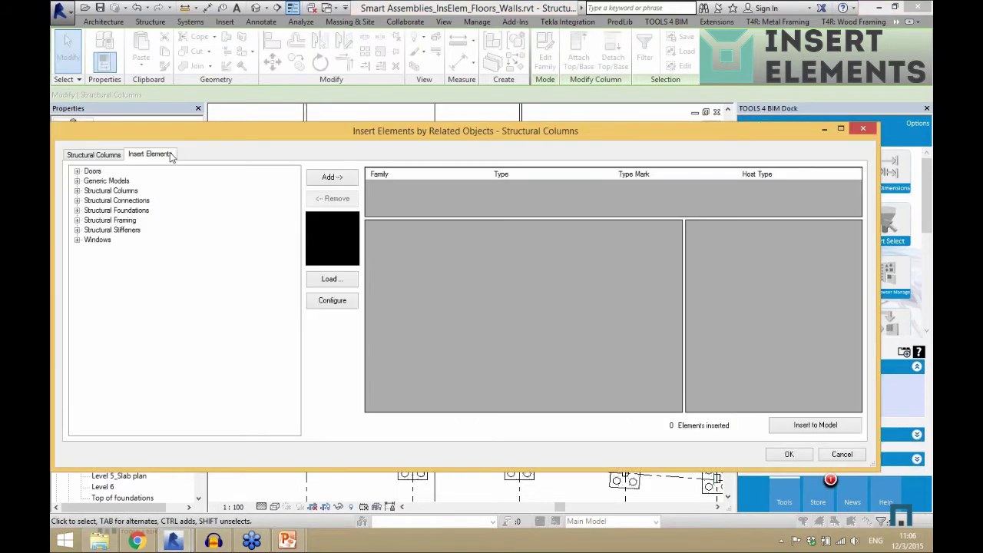
{"action": "double_click", "coordinate": [132, 210]}
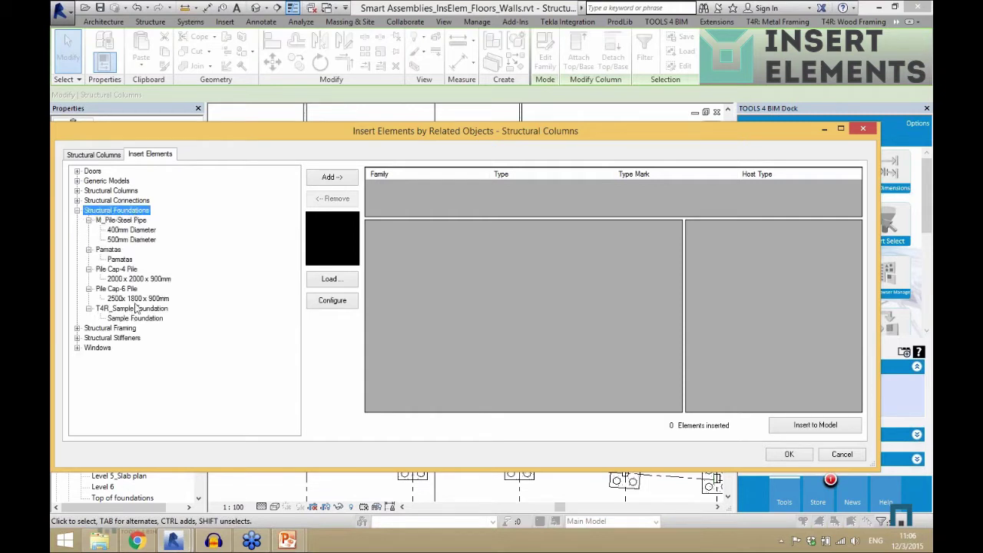
{"action": "left_click", "coordinate": [135, 299]}
{"action": "left_click", "coordinate": [329, 179]}
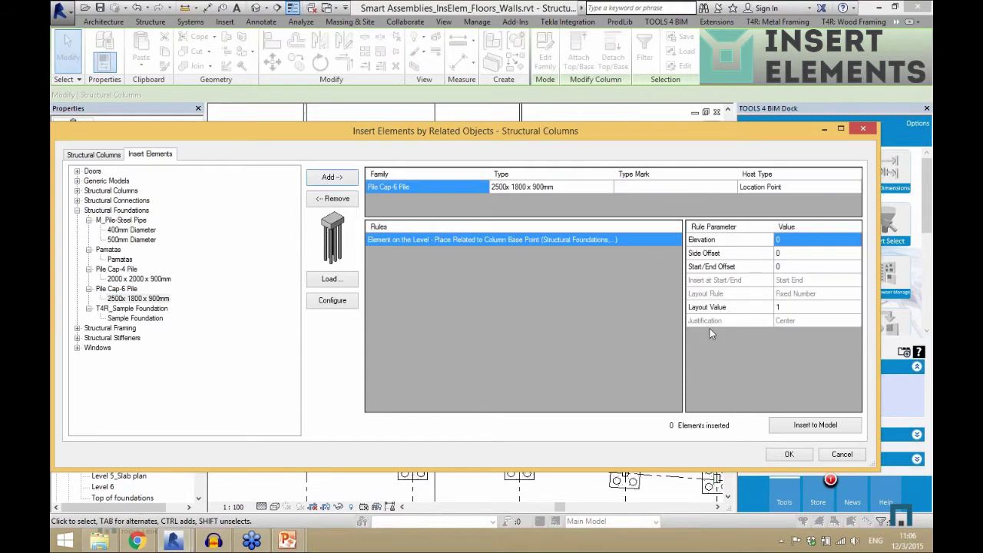
{"action": "left_click", "coordinate": [784, 427]}
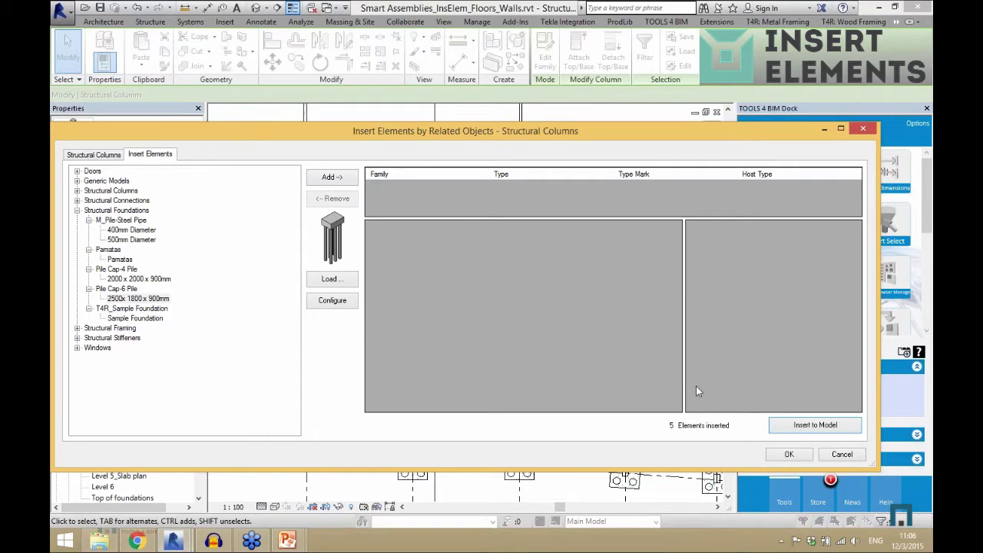
{"action": "left_click", "coordinate": [778, 455]}
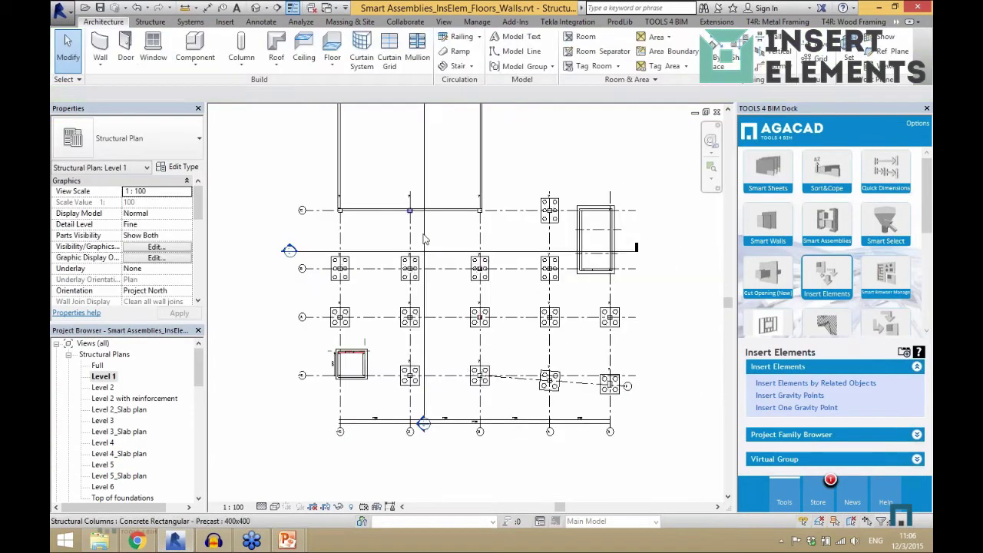
Open the default 3D view and orbit to check the new pile caps
{"action": "scroll", "coordinate": [475, 375], "scroll_direction": "up", "scroll_amount": 1}
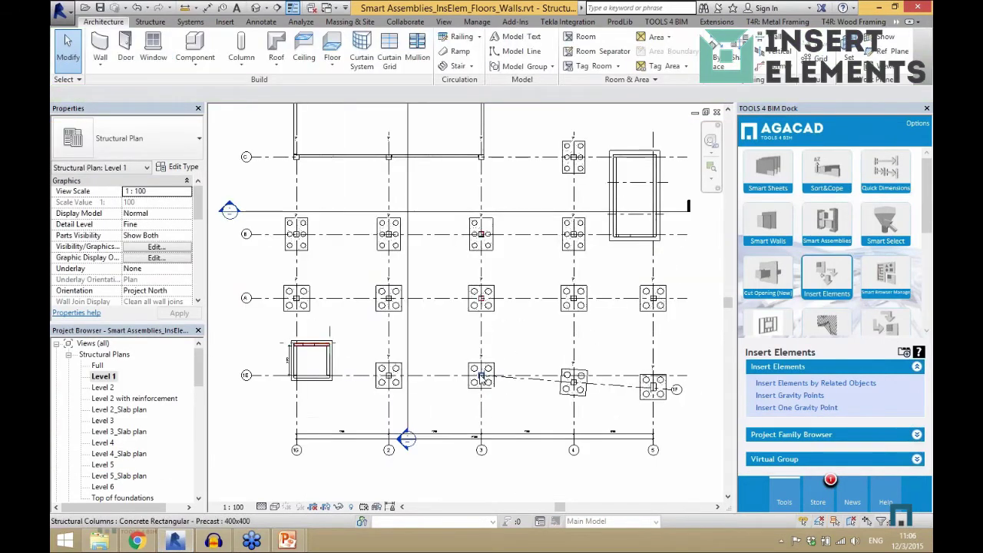
{"action": "left_click", "coordinate": [255, 9]}
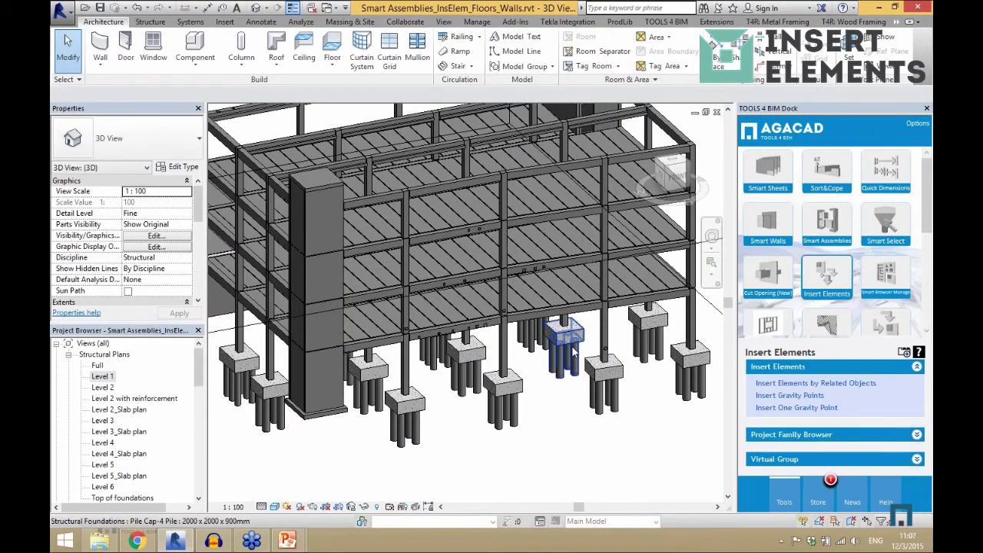
{"action": "middle_click_drag", "start_coordinate": [572, 349], "coordinate": [576, 355], "text": "shift"}
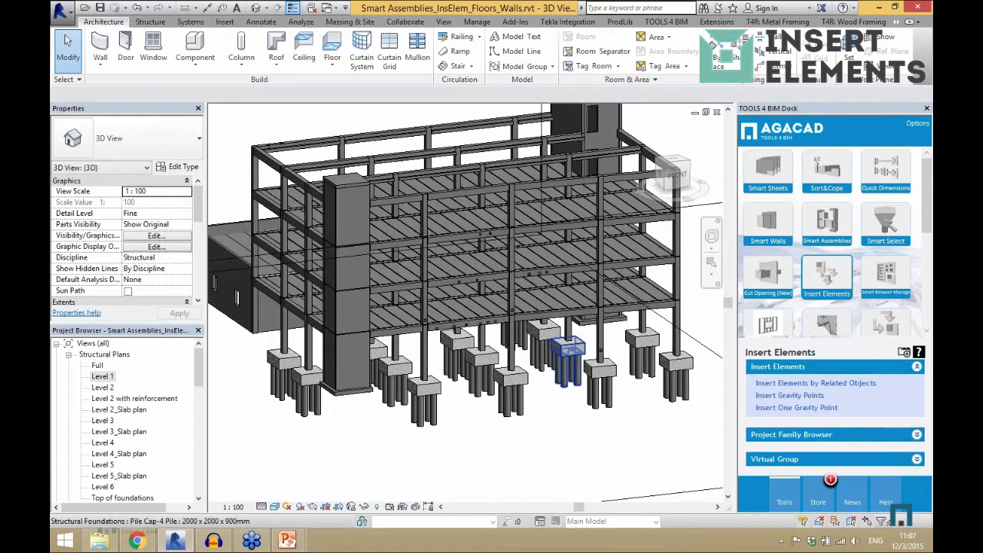
{"action": "scroll", "coordinate": [572, 353], "scroll_direction": "up", "scroll_amount": 1}
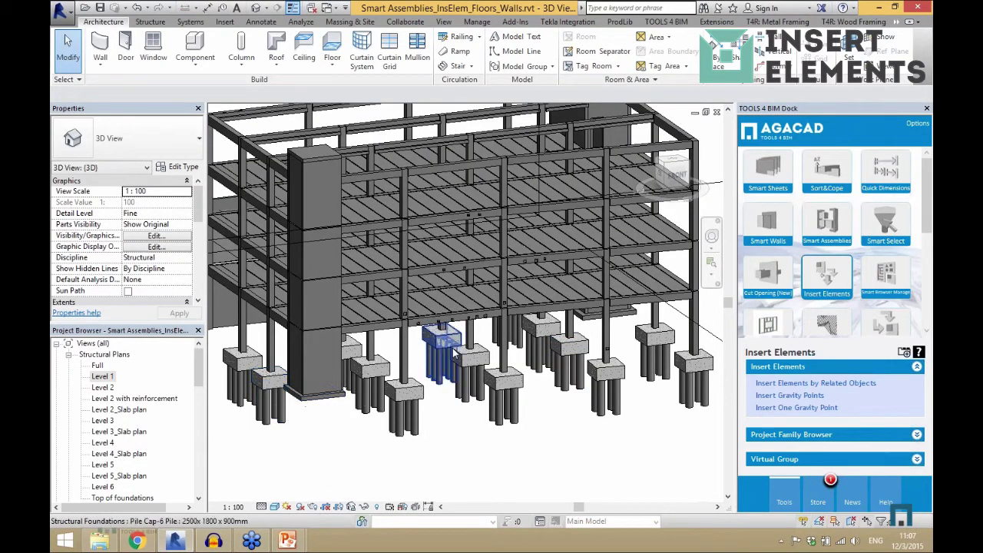
{"action": "scroll", "coordinate": [458, 355], "scroll_direction": "down", "scroll_amount": 2}
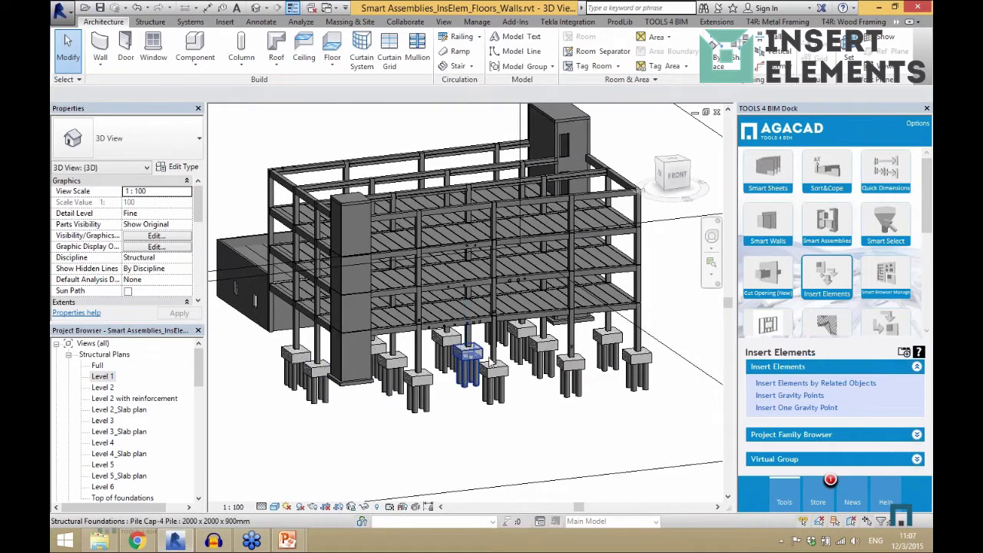
From the top view, crossing-select the building's slabs and beams, then return to isometric
{"action": "left_click", "coordinate": [672, 163]}
{"action": "scroll", "coordinate": [636, 400], "scroll_direction": "up", "scroll_amount": 2}
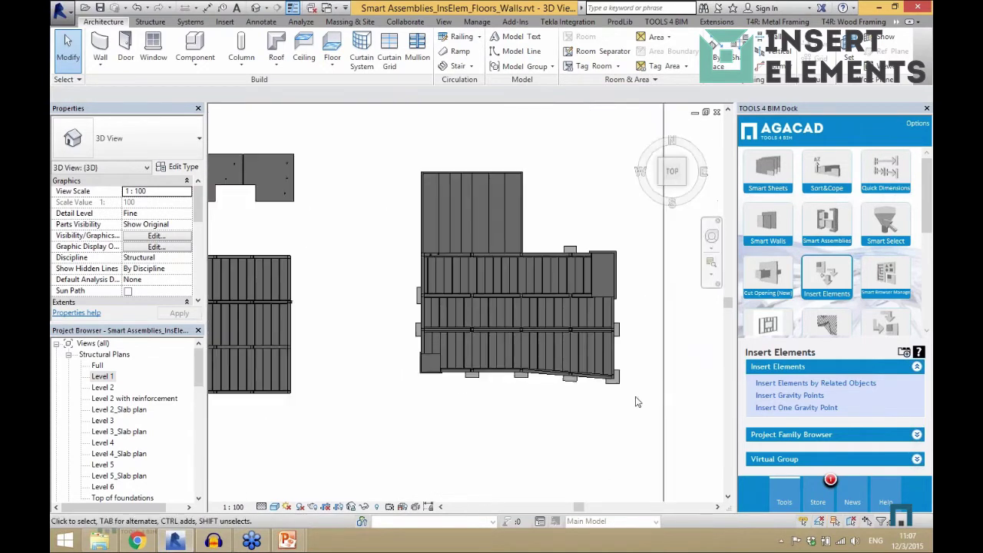
{"action": "left_click_drag", "start_coordinate": [634, 399], "coordinate": [407, 261]}
{"action": "middle_click_drag", "start_coordinate": [405, 311], "coordinate": [449, 172], "text": "shift"}
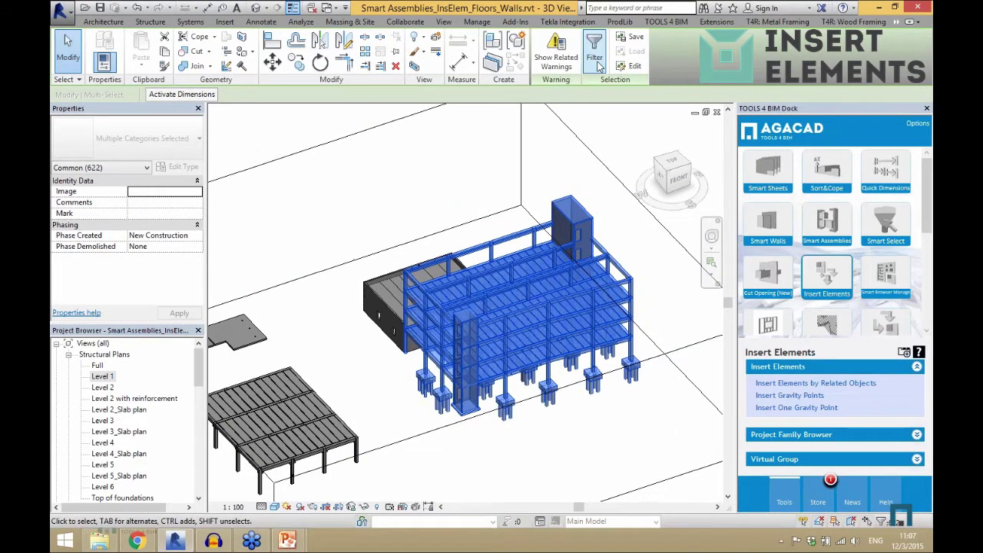
Filter the selection to Structural Framing (Girder) and open their insertable-element catalogue
{"action": "left_click", "coordinate": [594, 58]}
{"action": "left_click", "coordinate": [382, 249]}
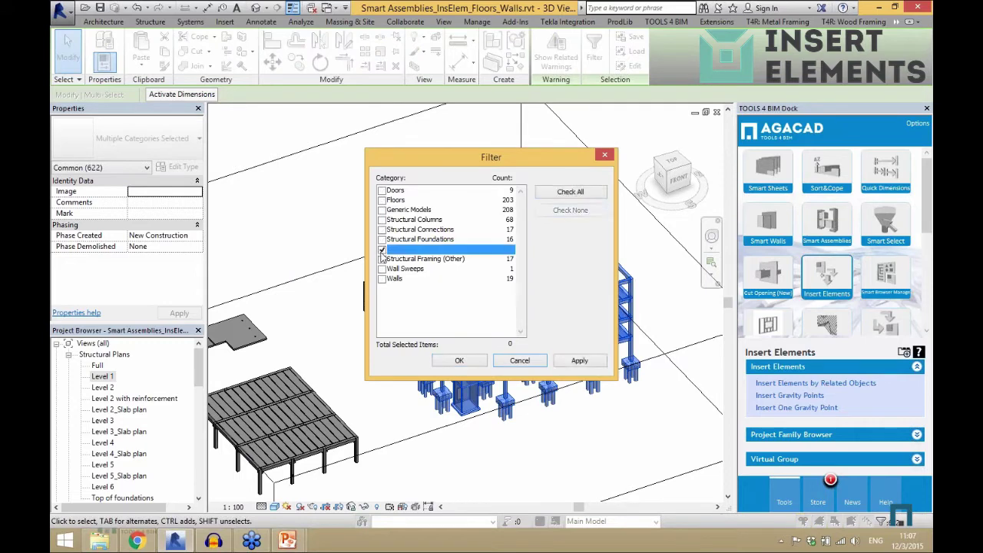
{"action": "left_click", "coordinate": [460, 360]}
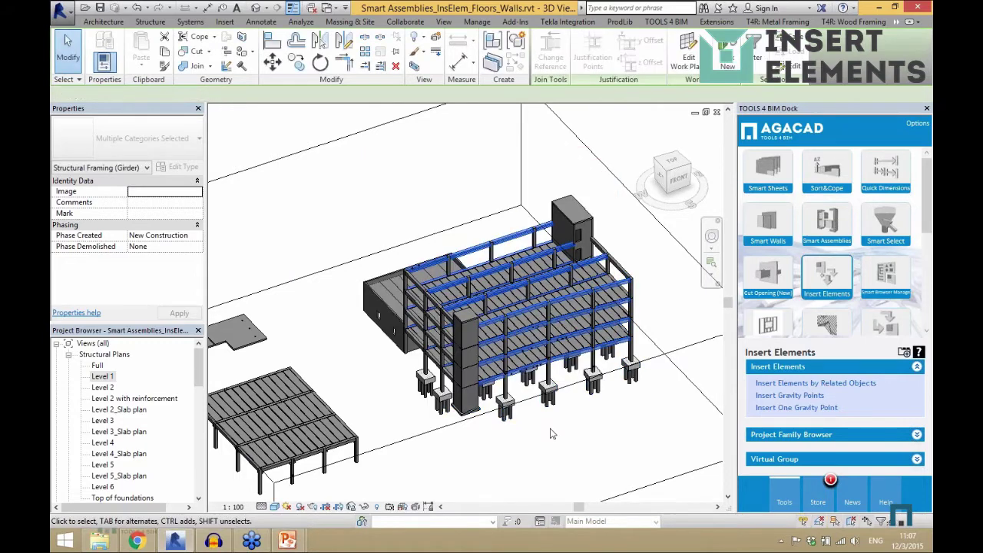
{"action": "scroll", "coordinate": [640, 426], "scroll_direction": "up", "scroll_amount": 1}
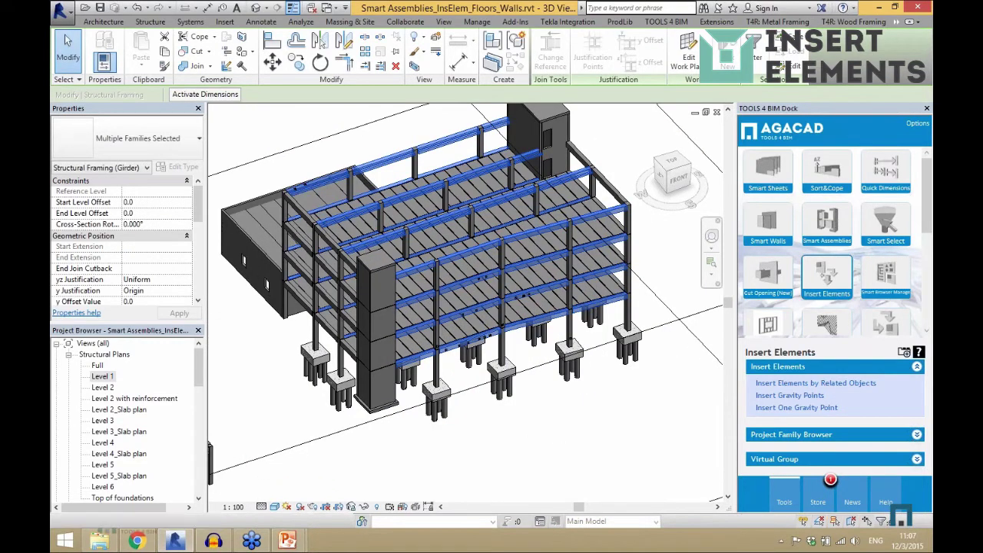
{"action": "middle_click_drag", "start_coordinate": [561, 435], "coordinate": [649, 271], "text": "shift"}
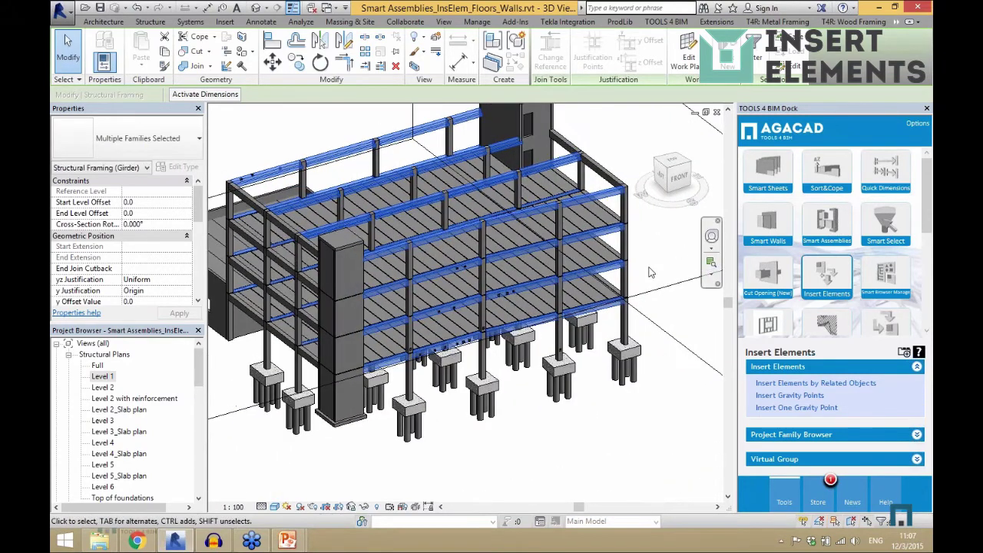
{"action": "left_click", "coordinate": [776, 386]}
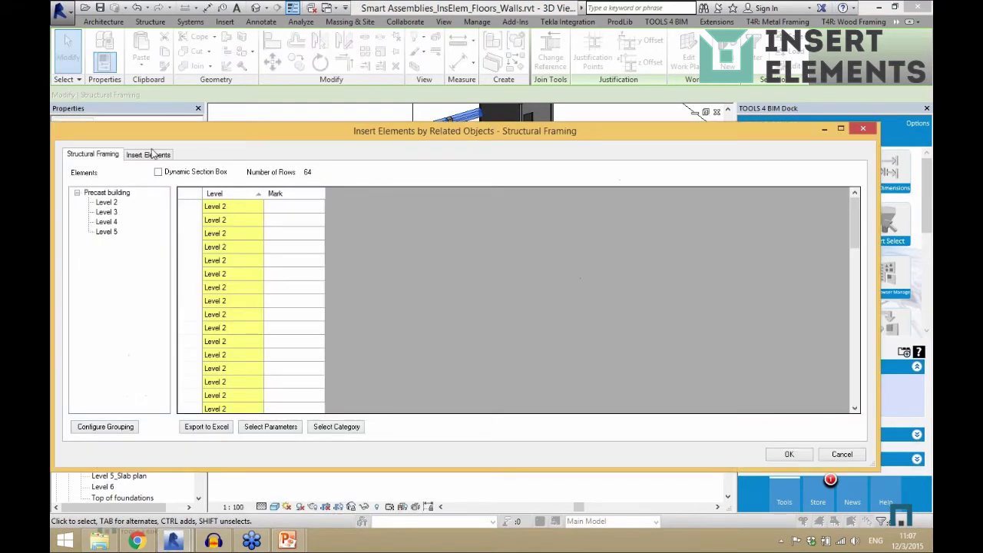
{"action": "left_click", "coordinate": [153, 154]}
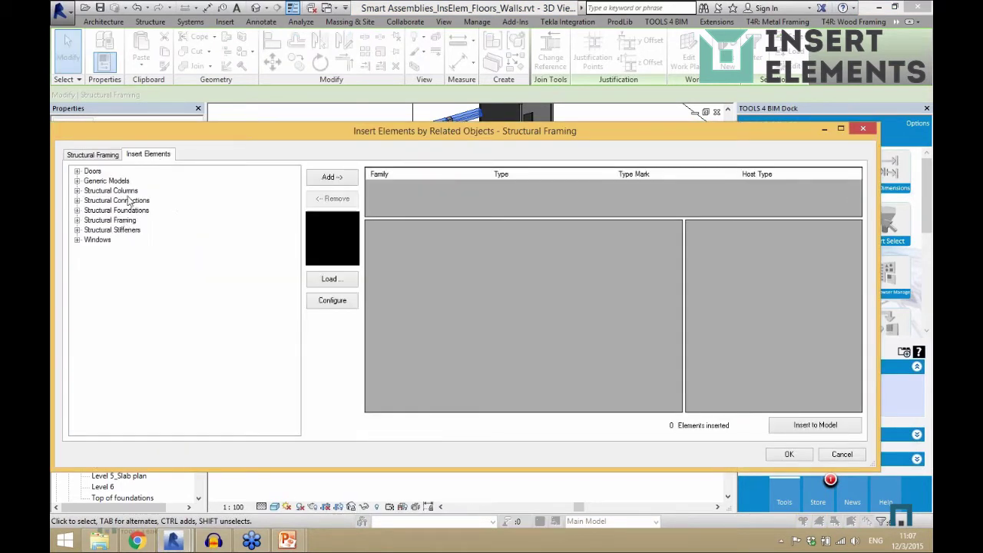
Add the T4R_PC_Connection PC 3-H type to the elements to insert
{"action": "double_click", "coordinate": [125, 219]}
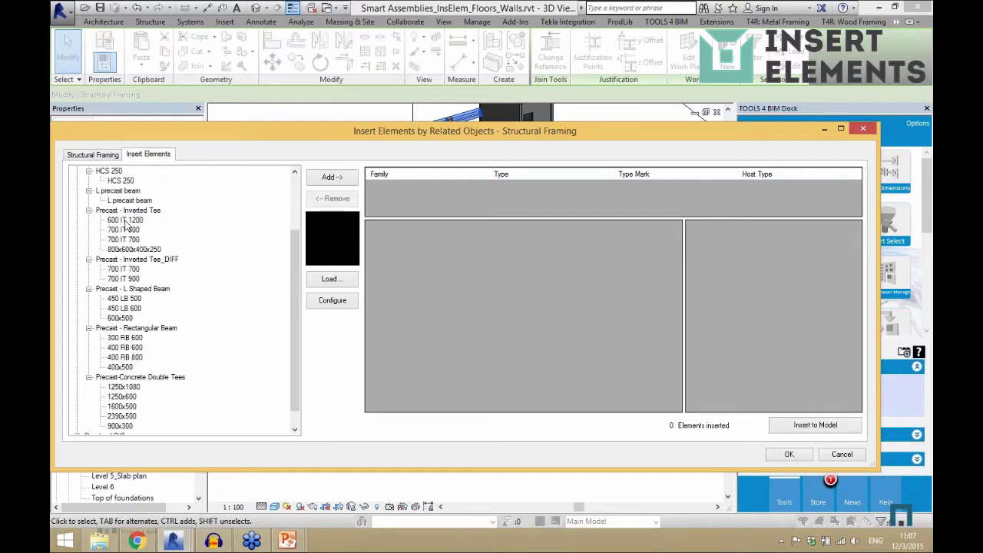
{"action": "scroll", "coordinate": [126, 223], "scroll_direction": "up", "scroll_amount": 5}
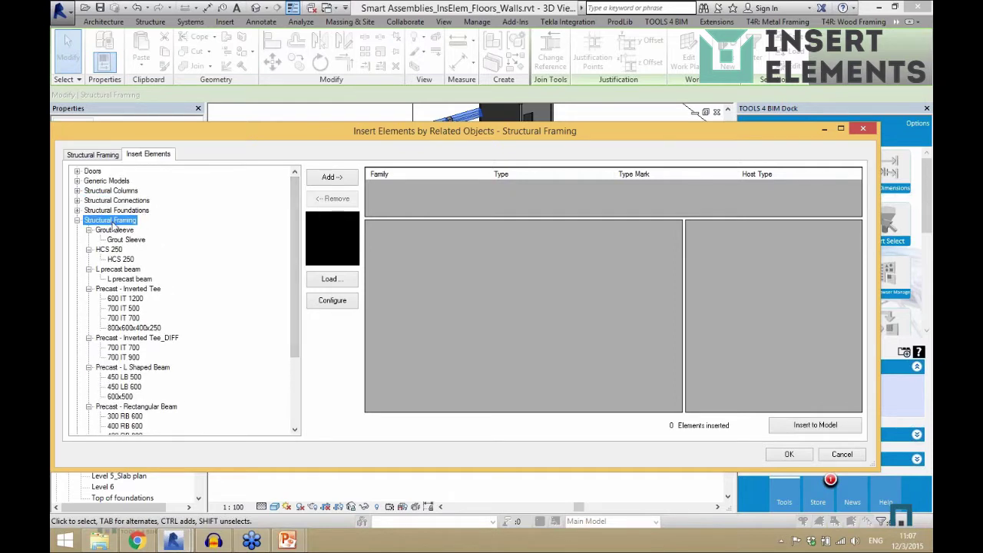
{"action": "double_click", "coordinate": [115, 220]}
{"action": "left_click", "coordinate": [127, 192]}
{"action": "double_click", "coordinate": [127, 192]}
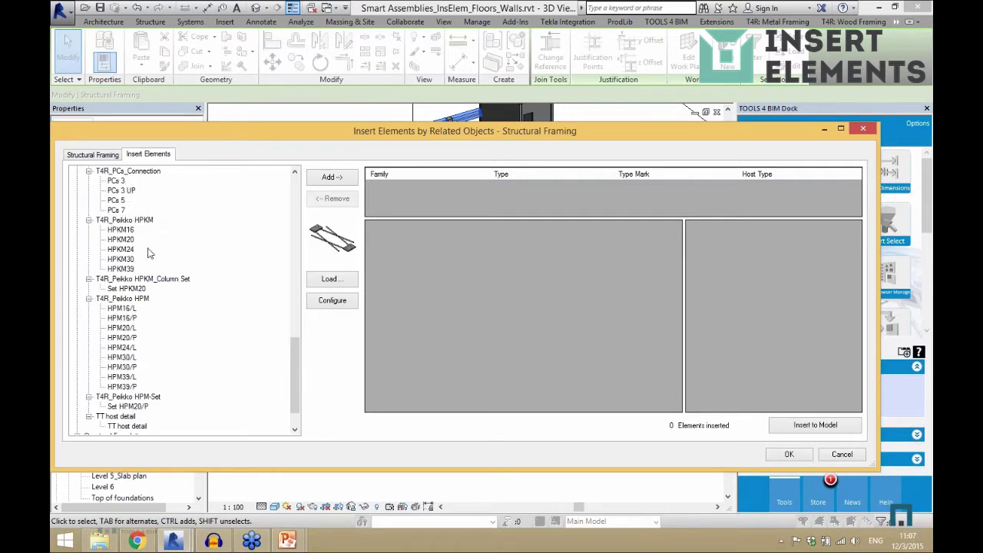
{"action": "left_click", "coordinate": [125, 289]}
{"action": "scroll", "coordinate": [163, 282], "scroll_direction": "up", "scroll_amount": 7}
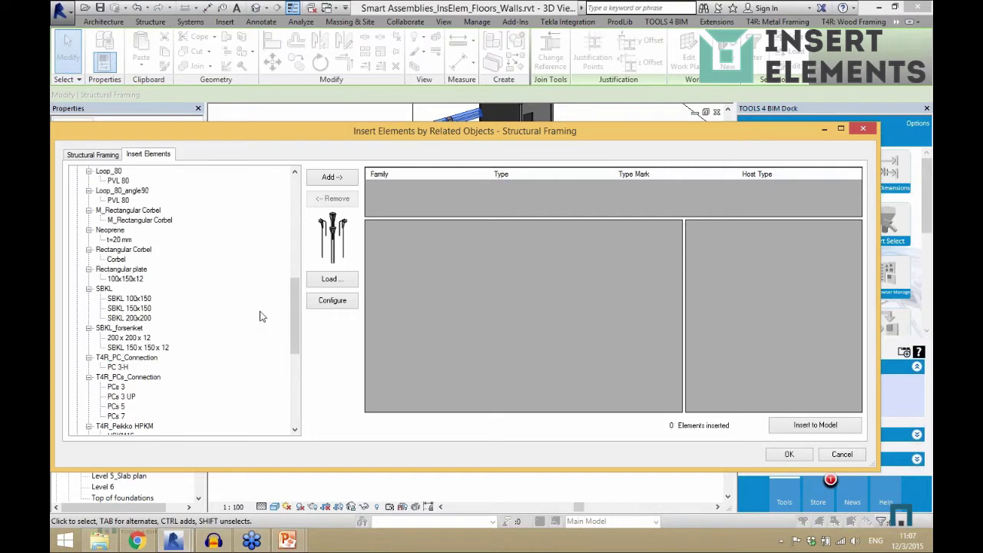
{"action": "scroll", "coordinate": [291, 338], "scroll_direction": "down", "scroll_amount": 5}
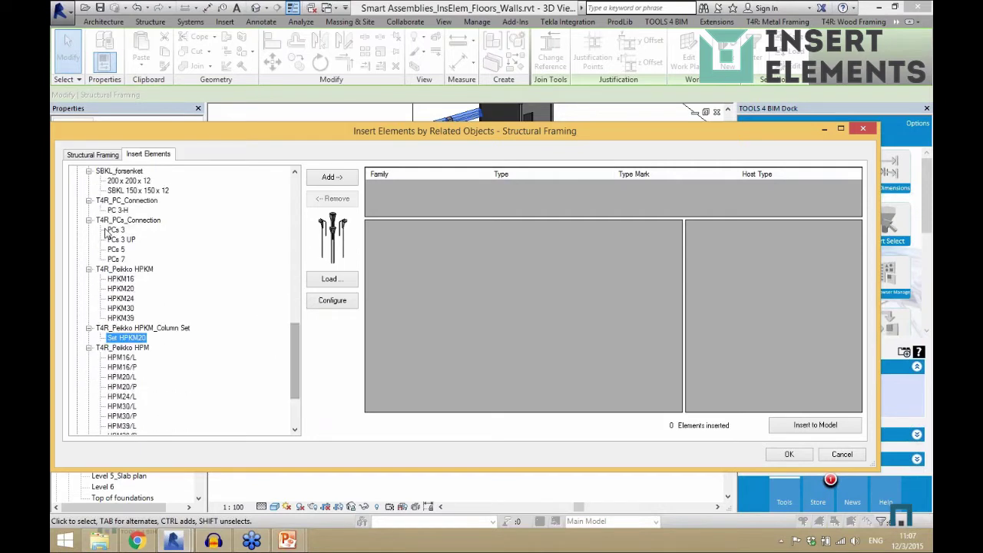
{"action": "left_click", "coordinate": [115, 229]}
{"action": "left_click", "coordinate": [119, 211]}
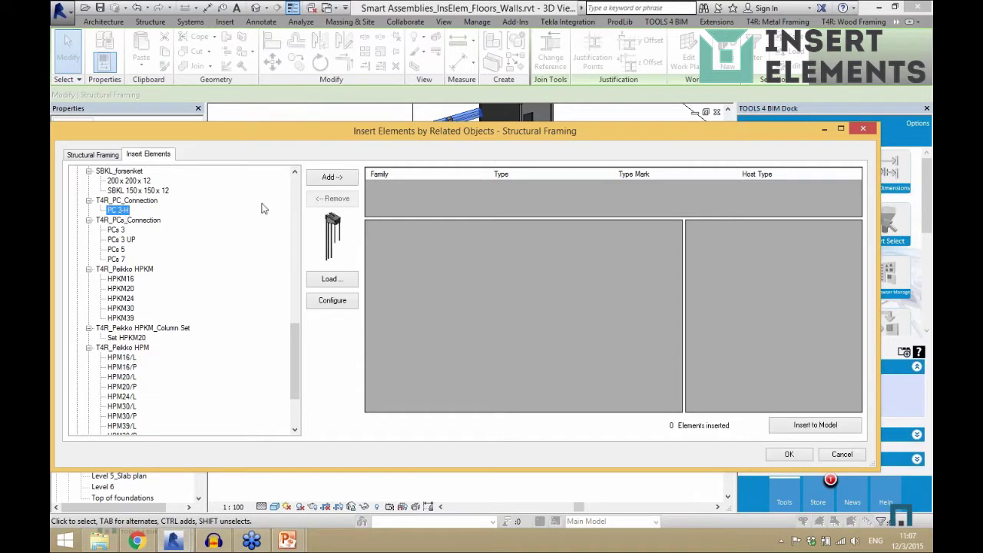
{"action": "left_click", "coordinate": [330, 178]}
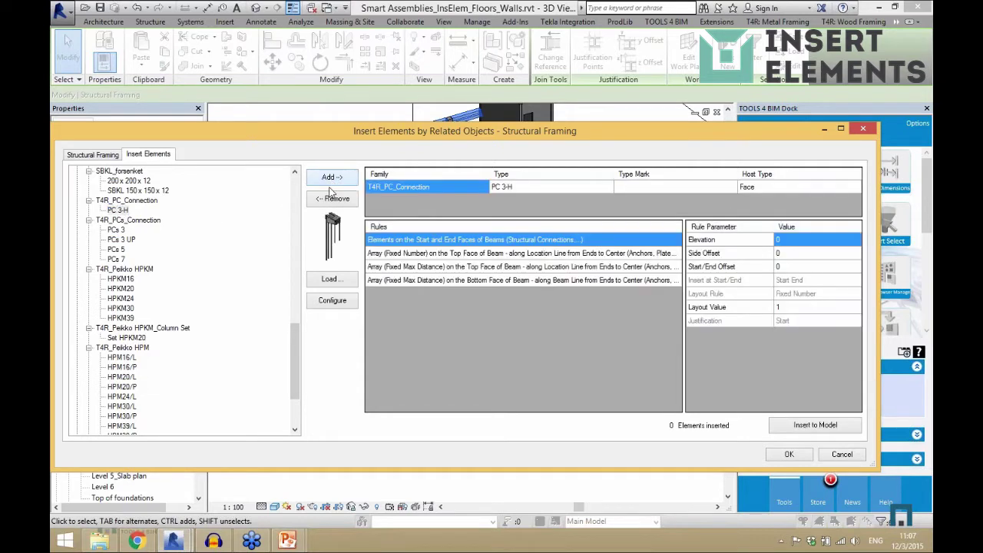
Use the start and end faces rule and insert 124 PC 3-H connectors into the model
{"action": "left_click", "coordinate": [378, 253]}
{"action": "left_click", "coordinate": [386, 267]}
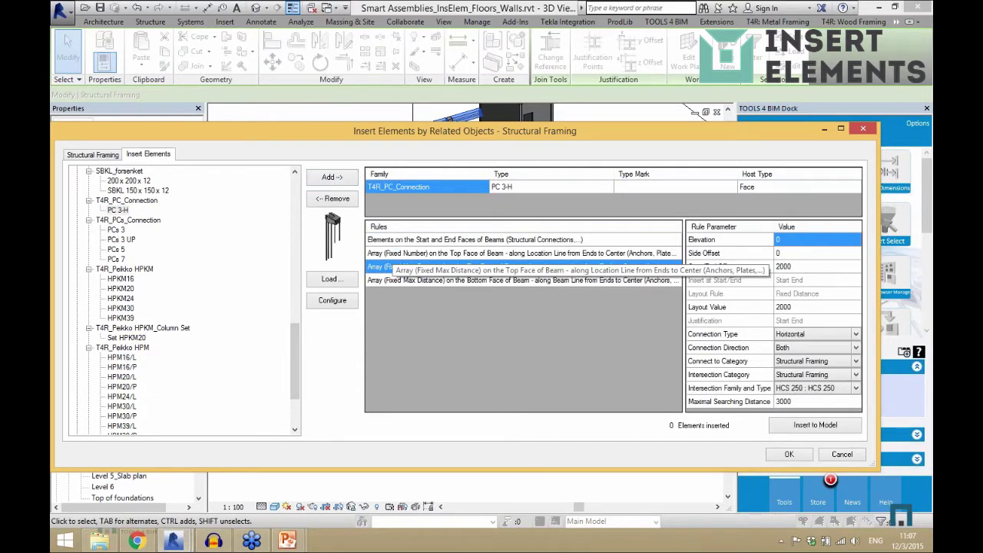
{"action": "left_click", "coordinate": [395, 281]}
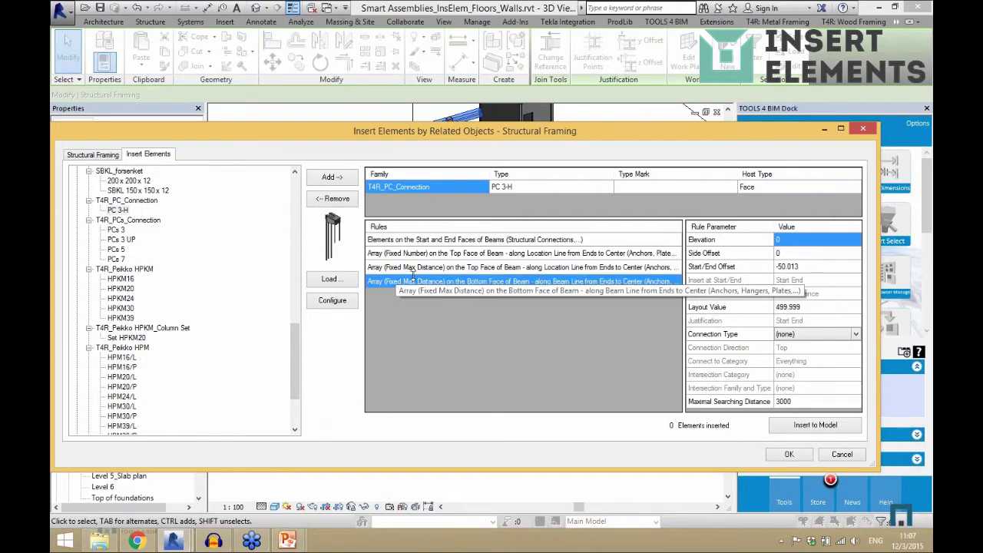
{"action": "left_click", "coordinate": [416, 240]}
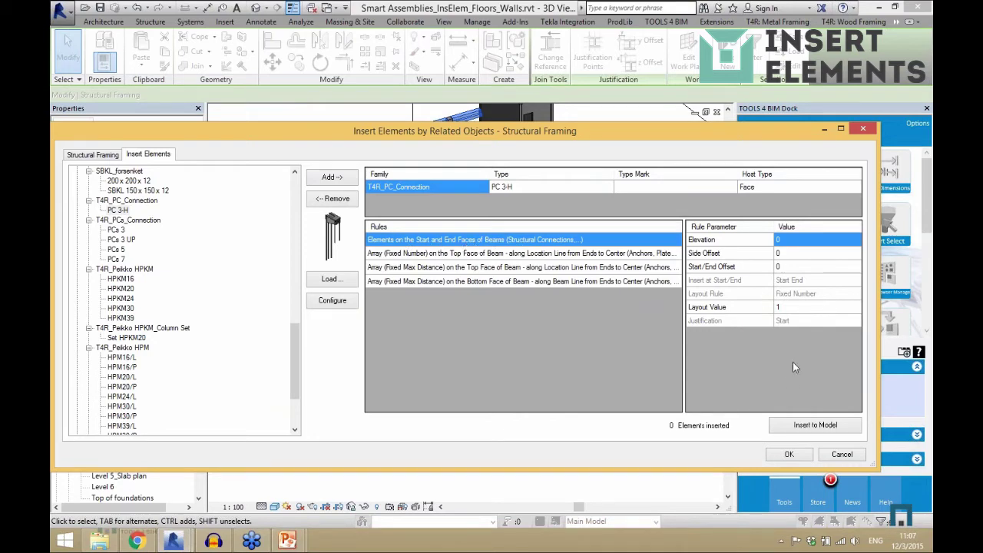
{"action": "left_click", "coordinate": [797, 430]}
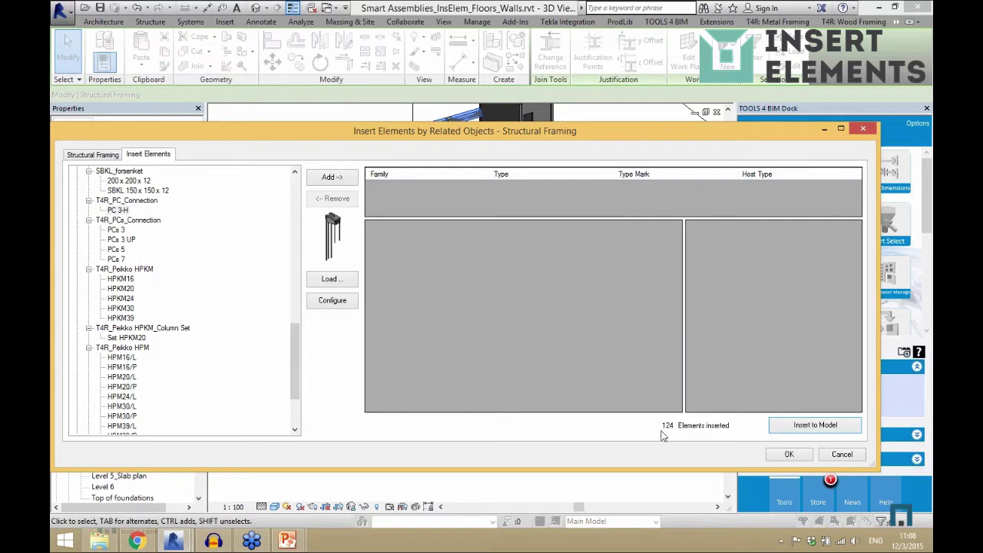
{"action": "left_click", "coordinate": [772, 455]}
Open the 3D Shade view and inspect a new PC 3-H connector at a column-beam junction
{"action": "key", "text": "Escape"}
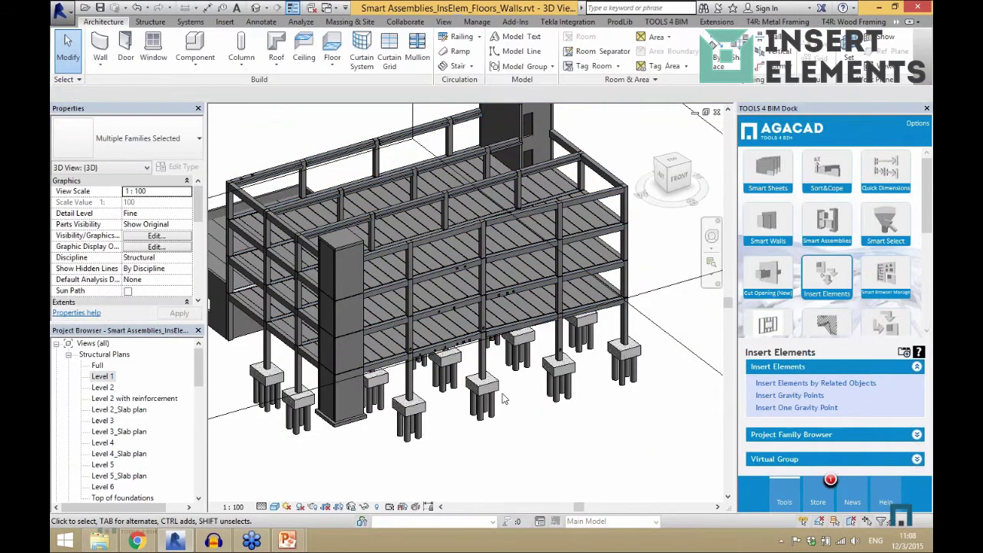
{"action": "scroll", "coordinate": [439, 369], "scroll_direction": "up", "scroll_amount": 5}
{"action": "scroll", "coordinate": [439, 369], "scroll_direction": "up", "scroll_amount": 2}
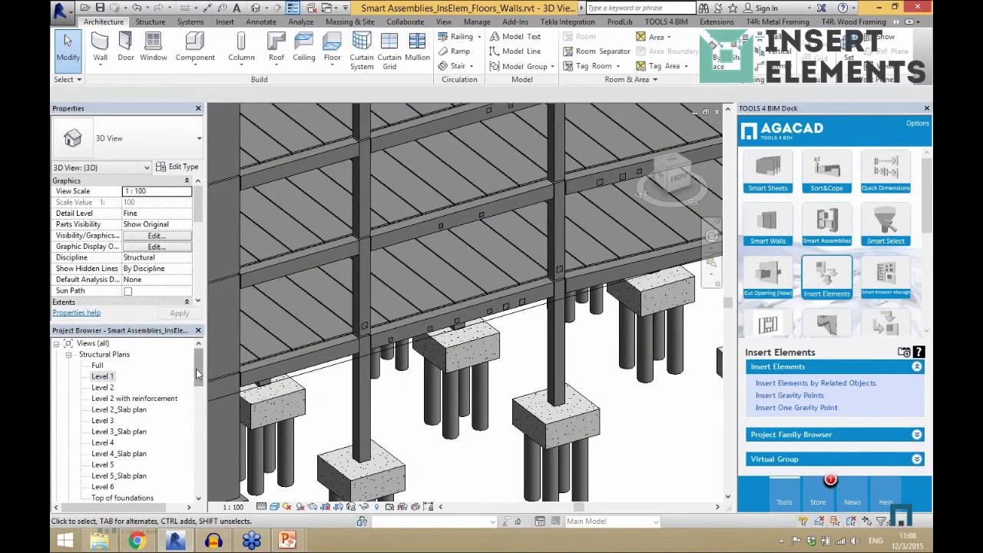
{"action": "scroll", "coordinate": [196, 368], "scroll_direction": "down", "scroll_amount": 5}
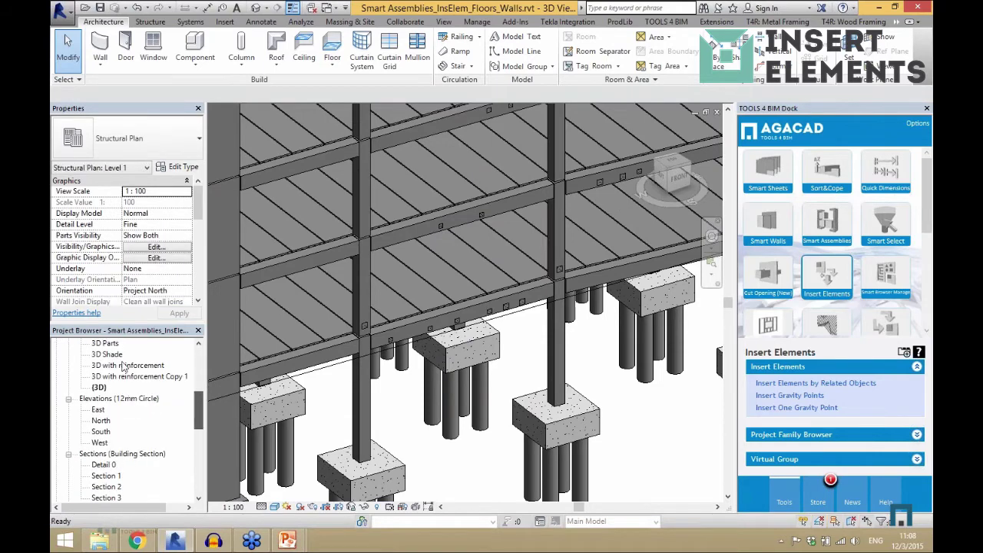
{"action": "double_click", "coordinate": [107, 354]}
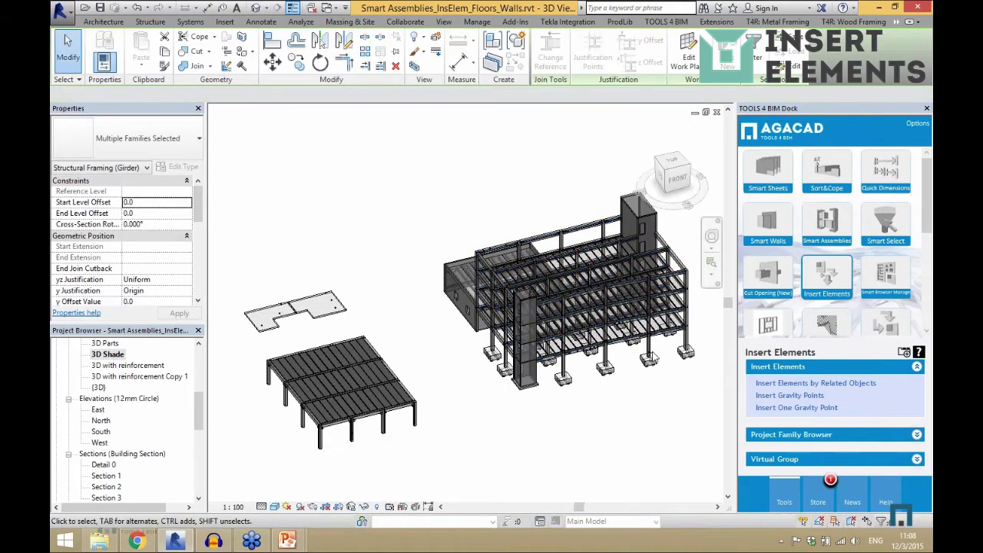
{"action": "scroll", "coordinate": [418, 294], "scroll_direction": "up", "scroll_amount": 6}
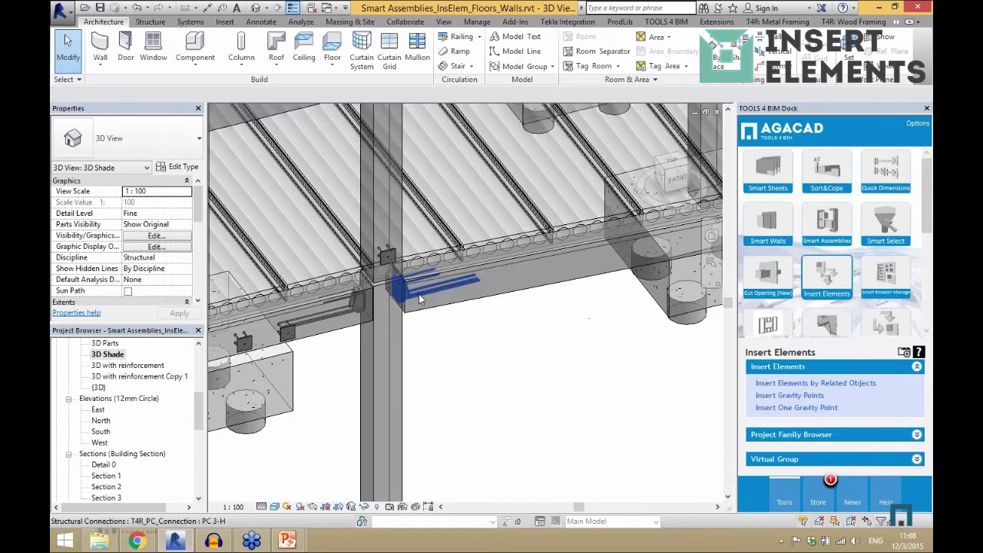
{"action": "left_click", "coordinate": [418, 293]}
{"action": "middle_click_drag", "start_coordinate": [419, 294], "coordinate": [404, 240], "text": "shift"}
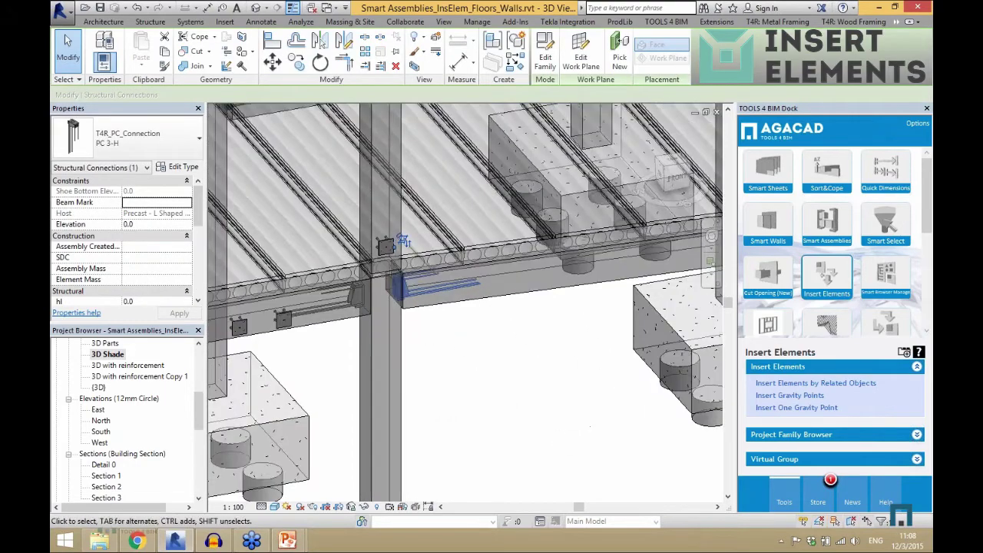
{"action": "scroll", "coordinate": [390, 269], "scroll_direction": "up", "scroll_amount": 5}
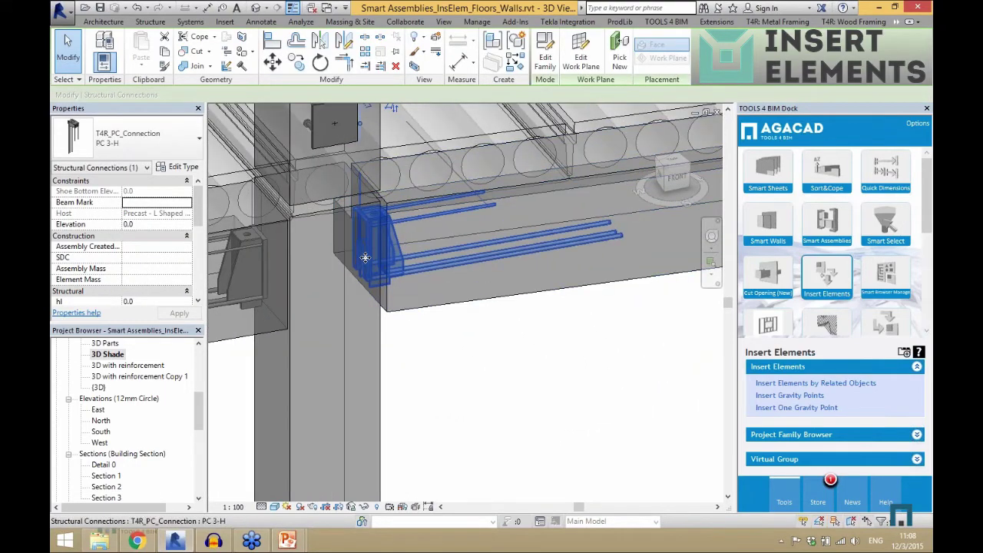
{"action": "scroll", "coordinate": [299, 292], "scroll_direction": "down", "scroll_amount": 5}
{"action": "scroll", "coordinate": [666, 241], "scroll_direction": "up", "scroll_amount": 4}
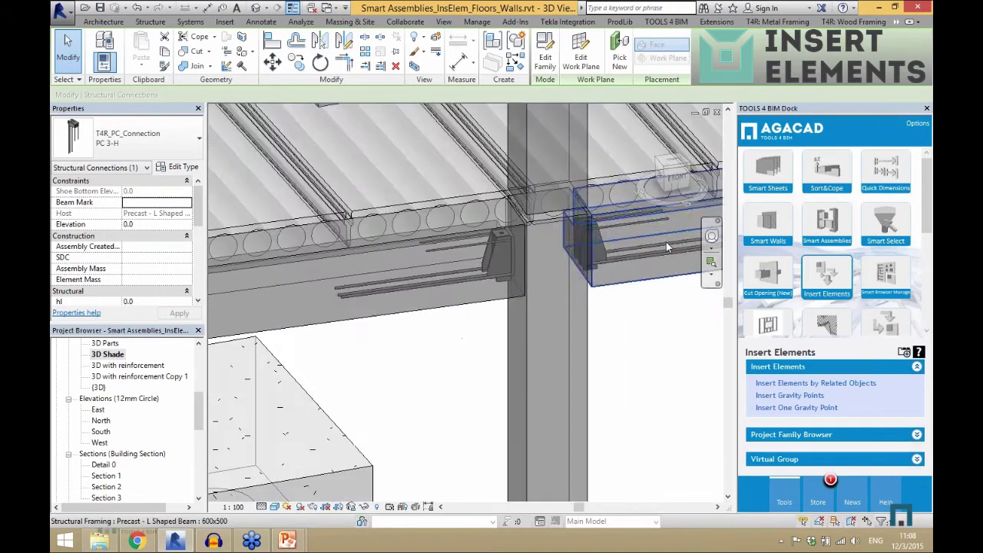
{"action": "scroll", "coordinate": [584, 263], "scroll_direction": "down", "scroll_amount": 5}
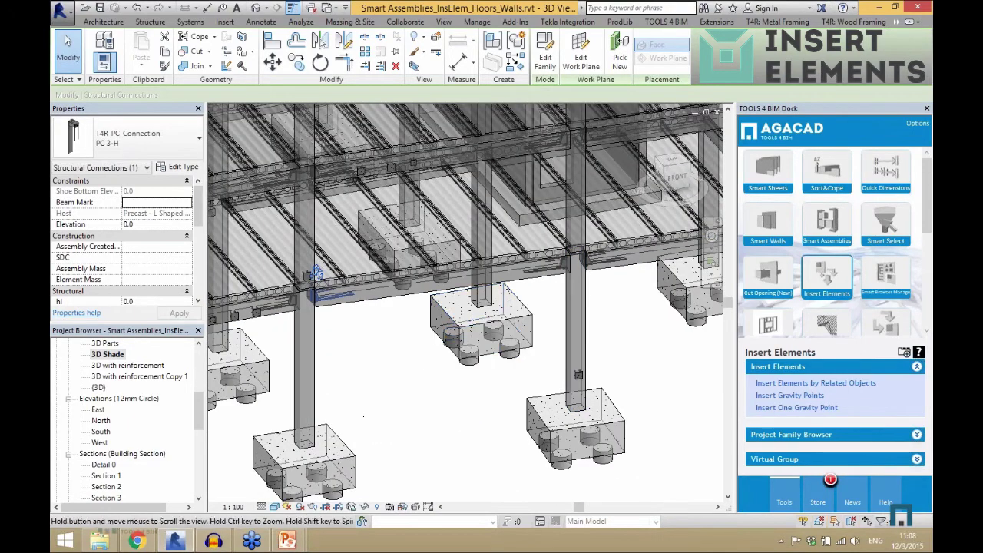
Orbit around the whole precast frame, then switch to the top view
{"action": "middle_click_drag", "start_coordinate": [538, 319], "coordinate": [495, 332], "text": "shift"}
{"action": "left_click", "coordinate": [478, 341]}
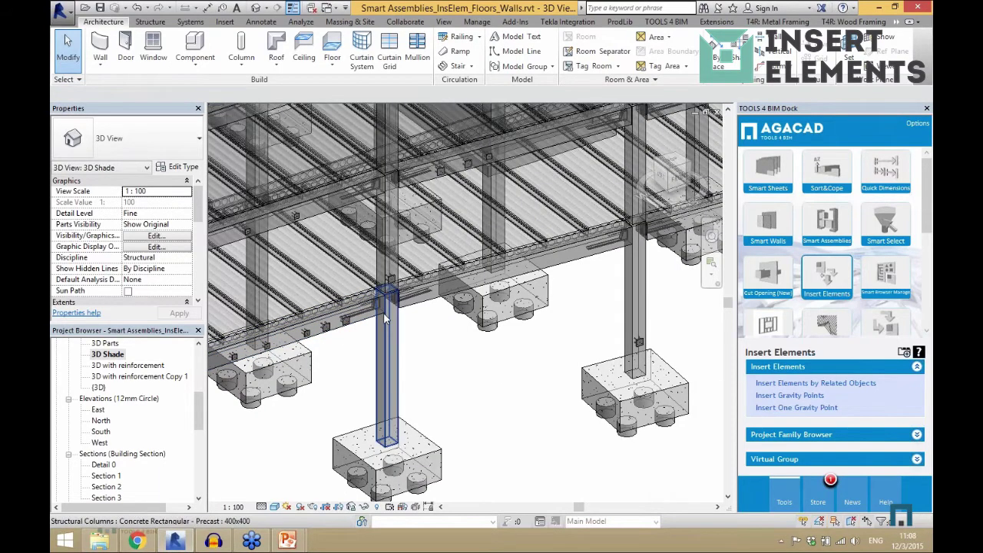
{"action": "middle_click_drag", "start_coordinate": [433, 323], "coordinate": [482, 367], "text": "shift"}
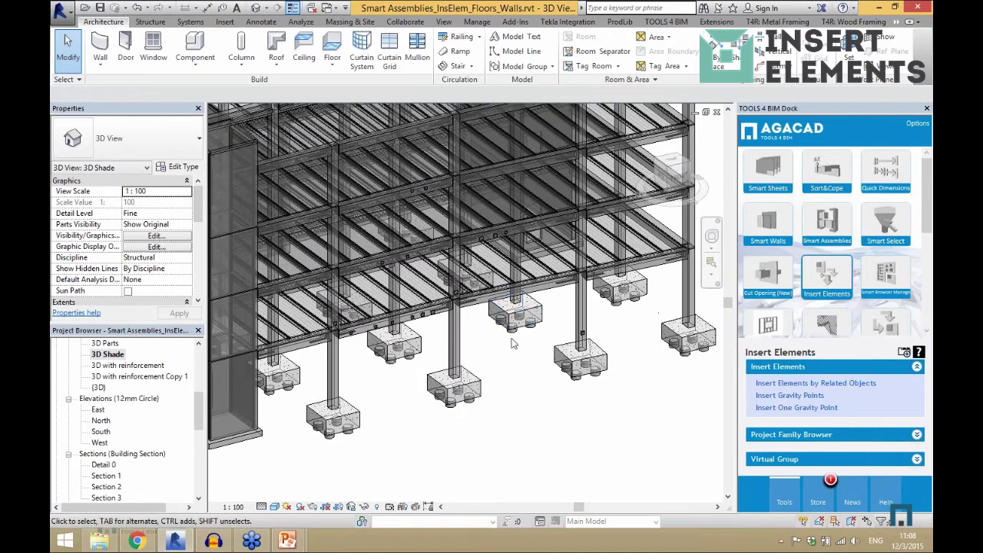
{"action": "scroll", "coordinate": [528, 346], "scroll_direction": "up", "scroll_amount": 2}
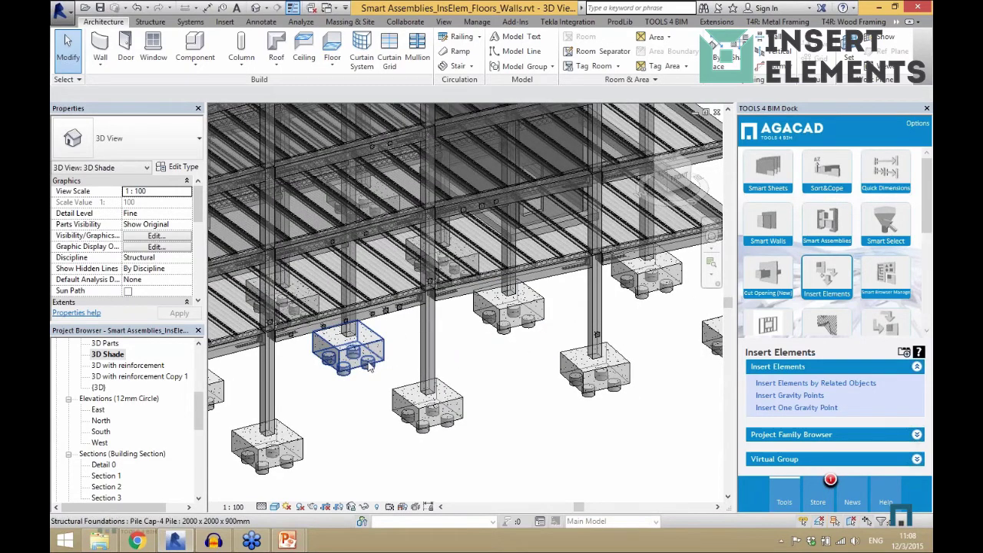
{"action": "scroll", "coordinate": [369, 367], "scroll_direction": "down", "scroll_amount": 5}
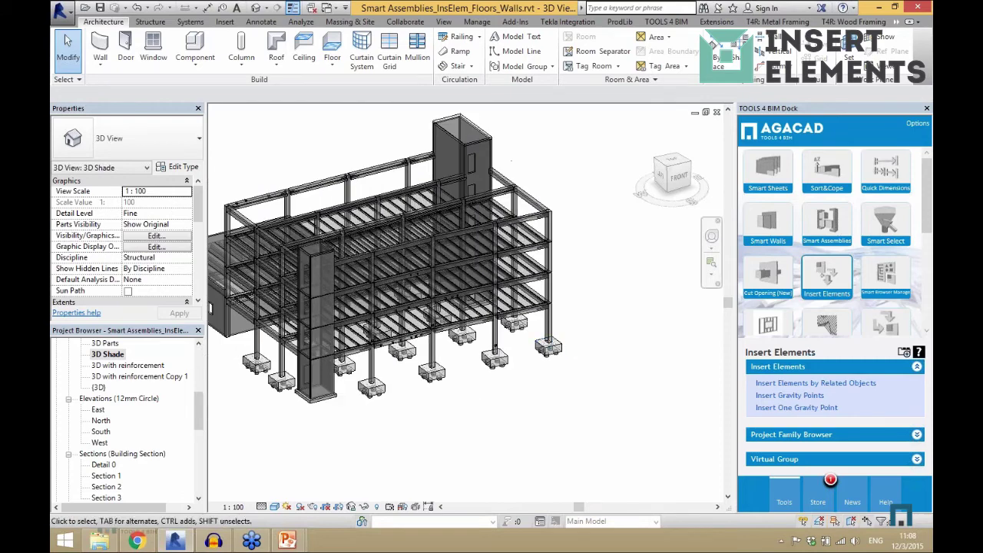
{"action": "scroll", "coordinate": [449, 355], "scroll_direction": "up", "scroll_amount": 4}
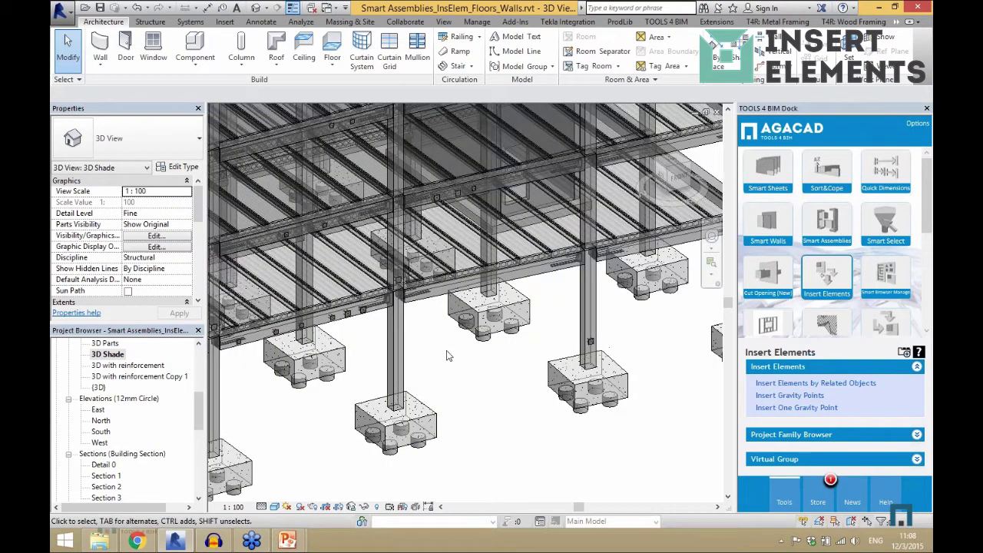
{"action": "scroll", "coordinate": [450, 355], "scroll_direction": "down", "scroll_amount": 4}
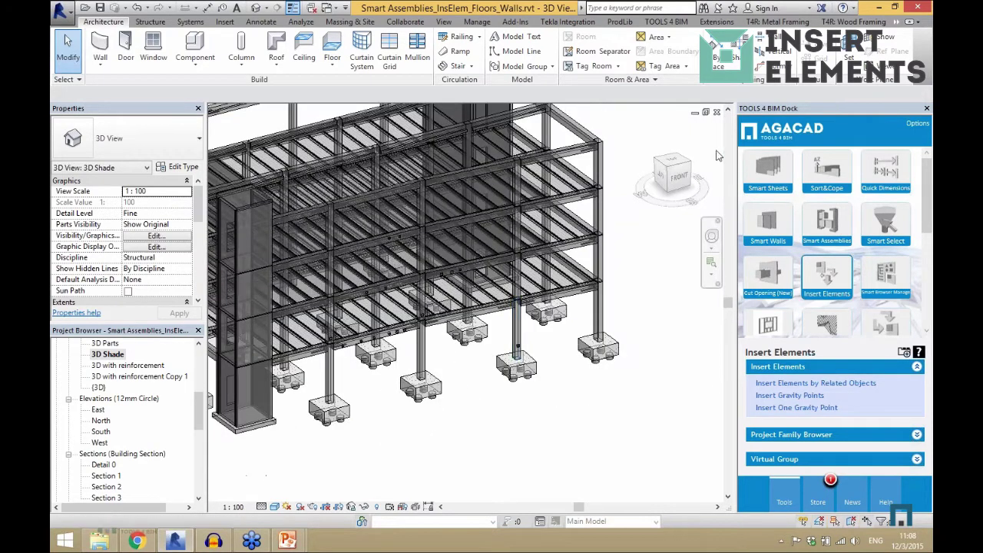
{"action": "left_click", "coordinate": [671, 164]}
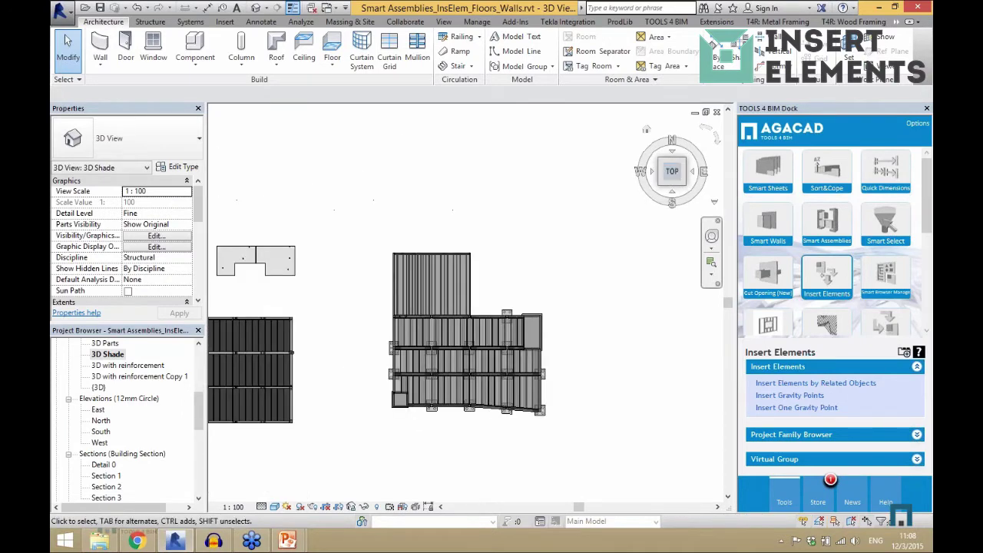
Filter the building selection to the 68 structural columns and open Insert Elements by Related Objects
{"action": "left_click_drag", "start_coordinate": [613, 442], "coordinate": [284, 222]}
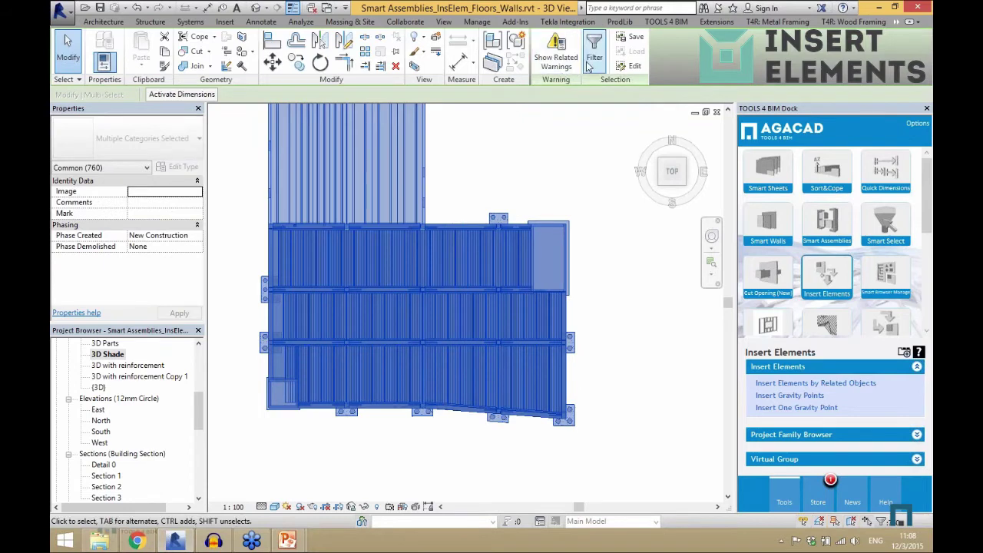
{"action": "left_click", "coordinate": [593, 58]}
{"action": "left_click", "coordinate": [571, 210]}
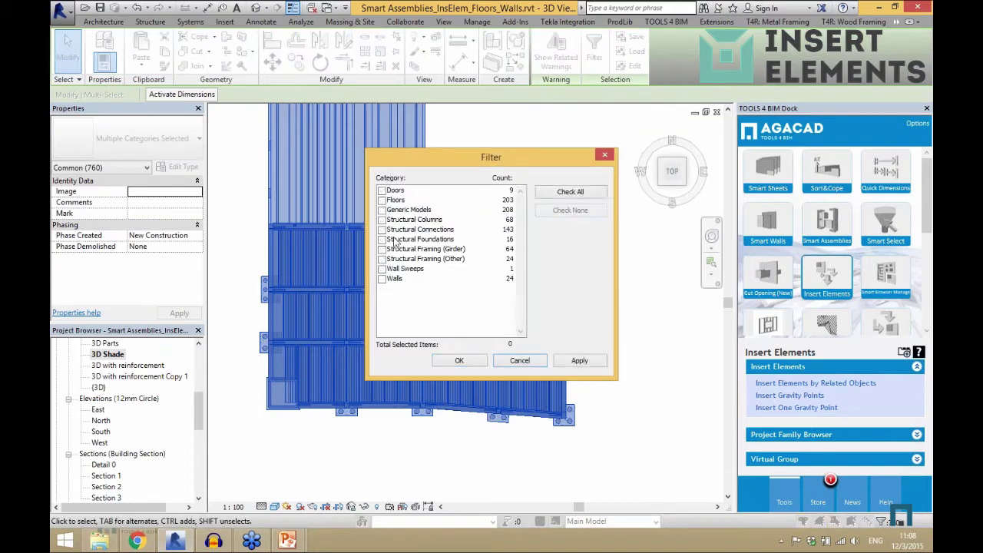
{"action": "left_click", "coordinate": [382, 220]}
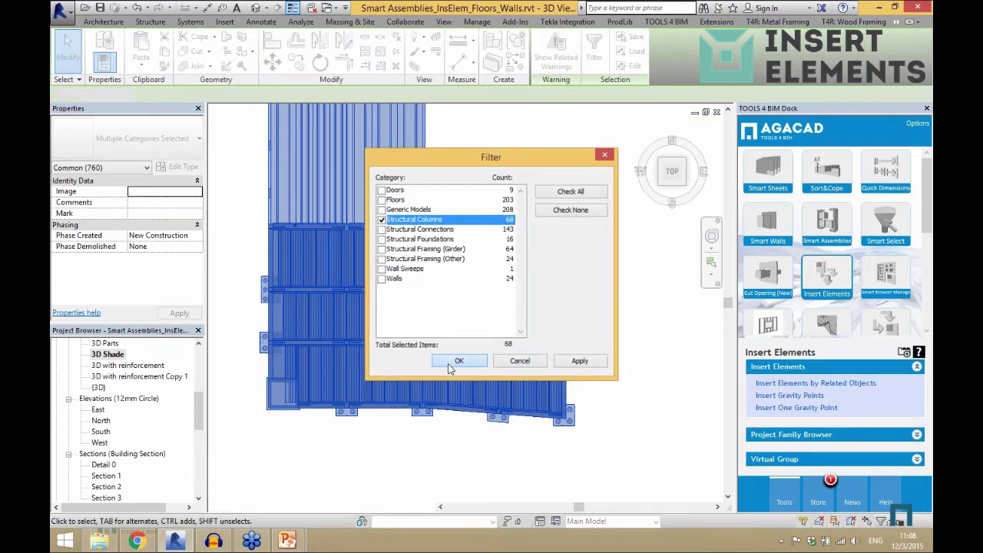
{"action": "left_click", "coordinate": [448, 364]}
{"action": "scroll", "coordinate": [529, 474], "scroll_direction": "up", "scroll_amount": 4}
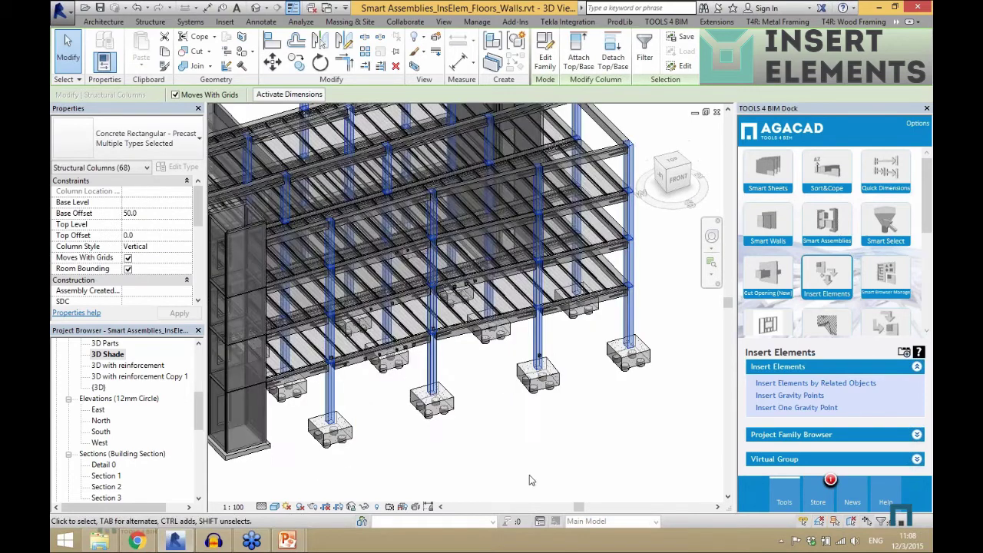
{"action": "left_click", "coordinate": [783, 383]}
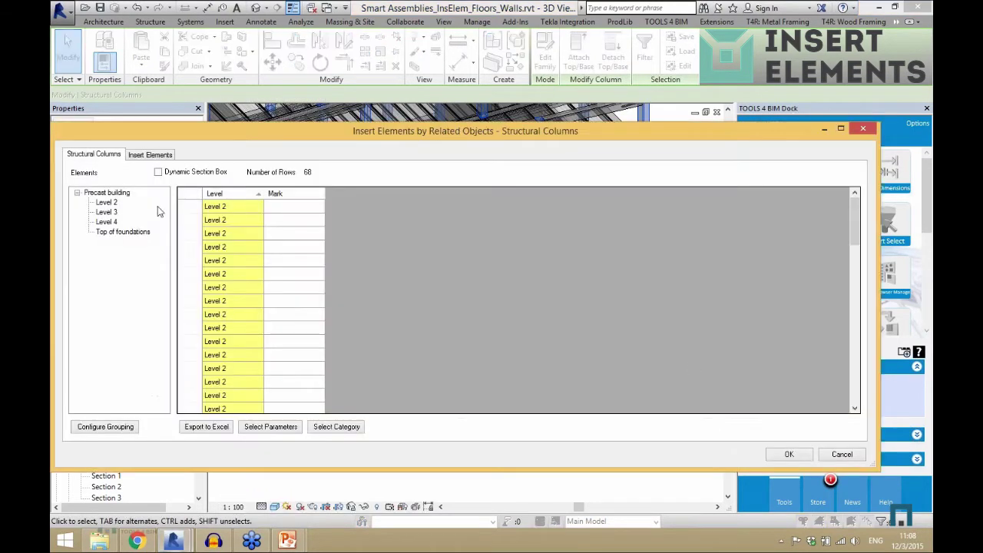
Insert Set HPKM20 anchor sets on the bottom face of all 68 columns
{"action": "left_click", "coordinate": [154, 156]}
{"action": "double_click", "coordinate": [139, 203]}
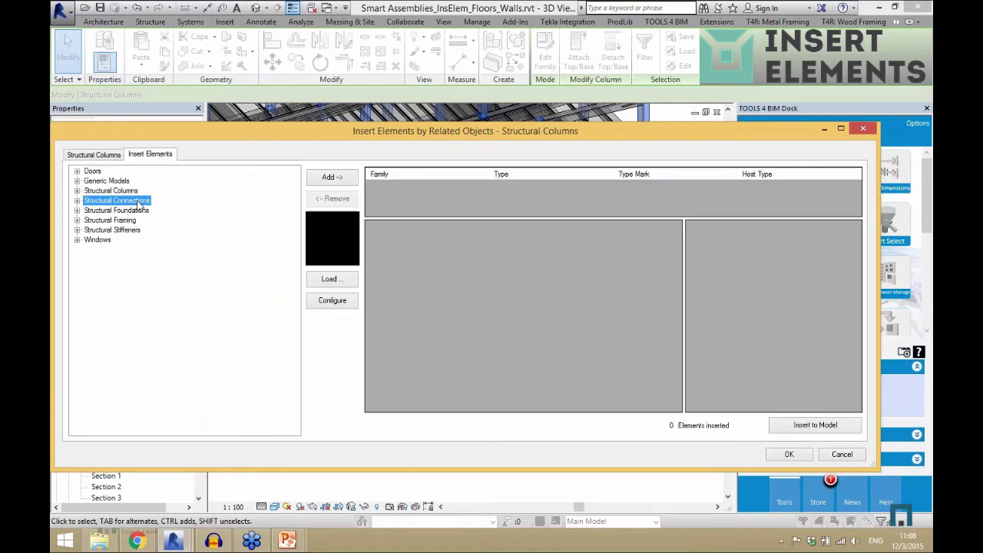
{"action": "scroll", "coordinate": [162, 246], "scroll_direction": "down", "scroll_amount": 5}
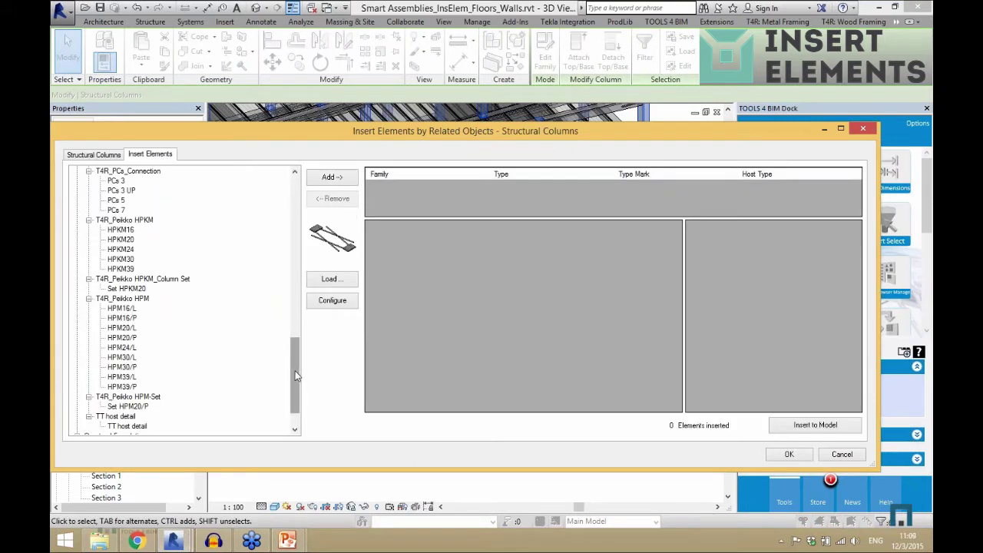
{"action": "left_click_drag", "start_coordinate": [296, 378], "coordinate": [296, 375]}
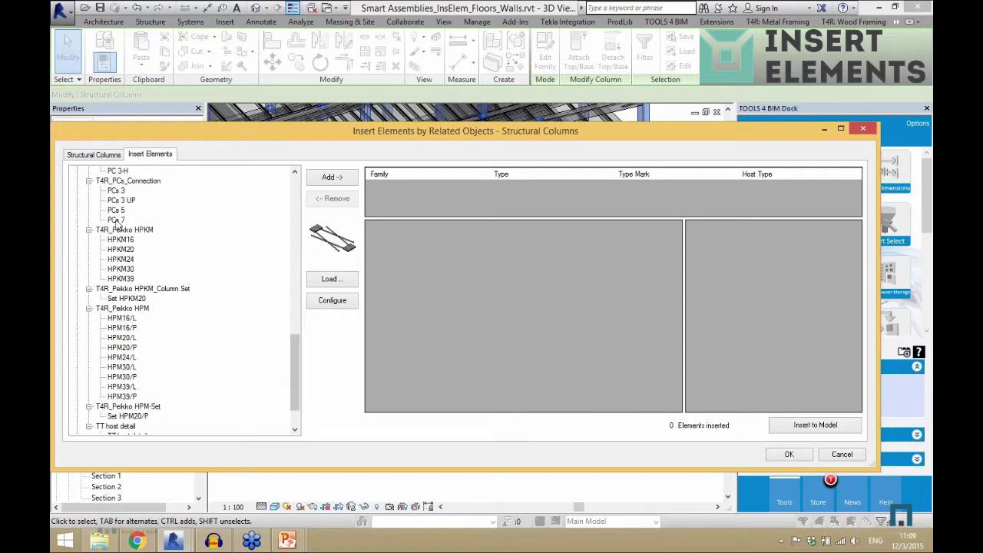
{"action": "left_click", "coordinate": [142, 299]}
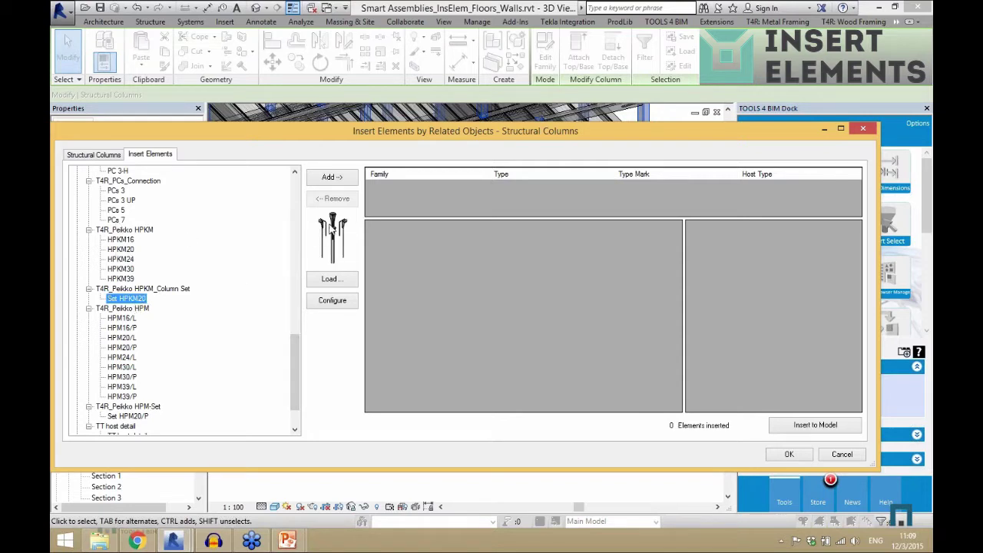
{"action": "left_click", "coordinate": [331, 177]}
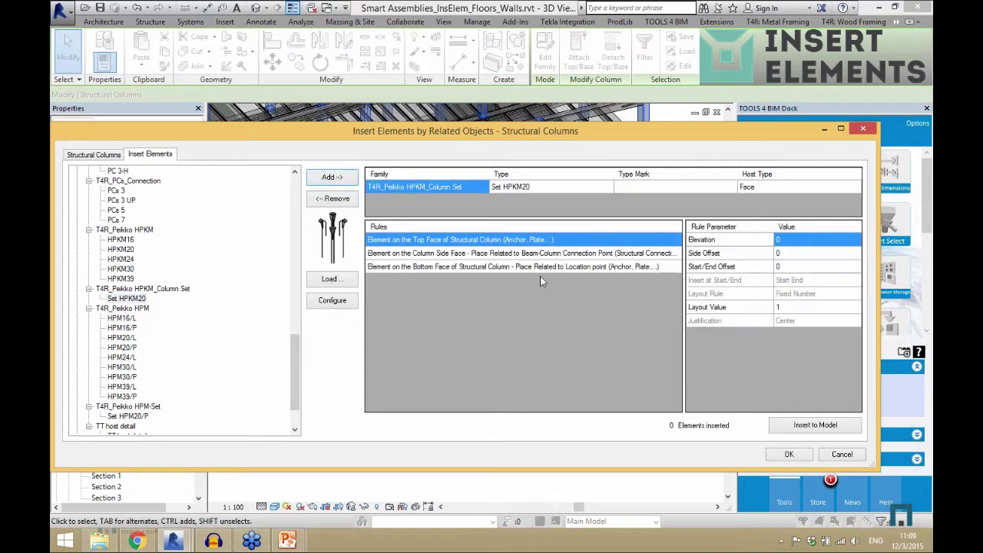
{"action": "left_click", "coordinate": [495, 267]}
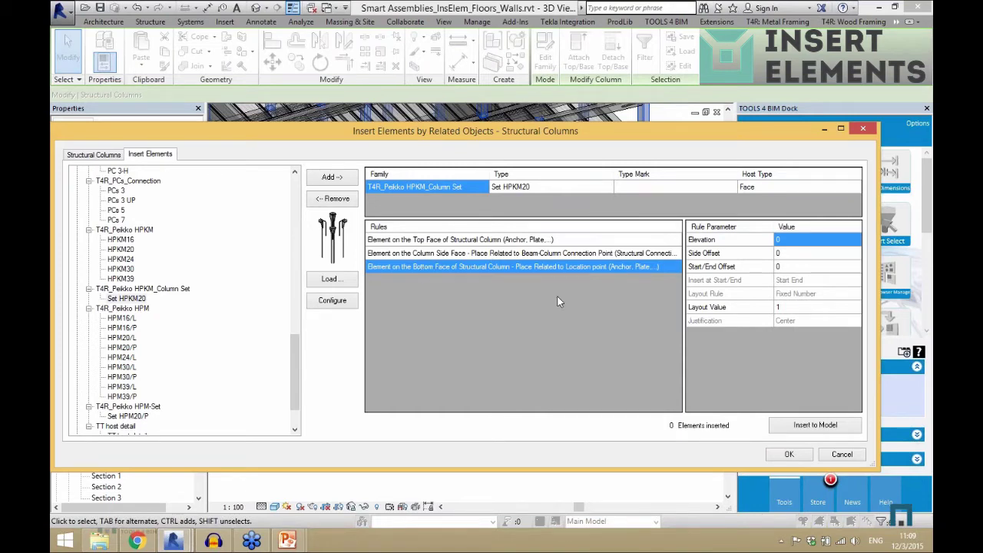
{"action": "left_click", "coordinate": [816, 425]}
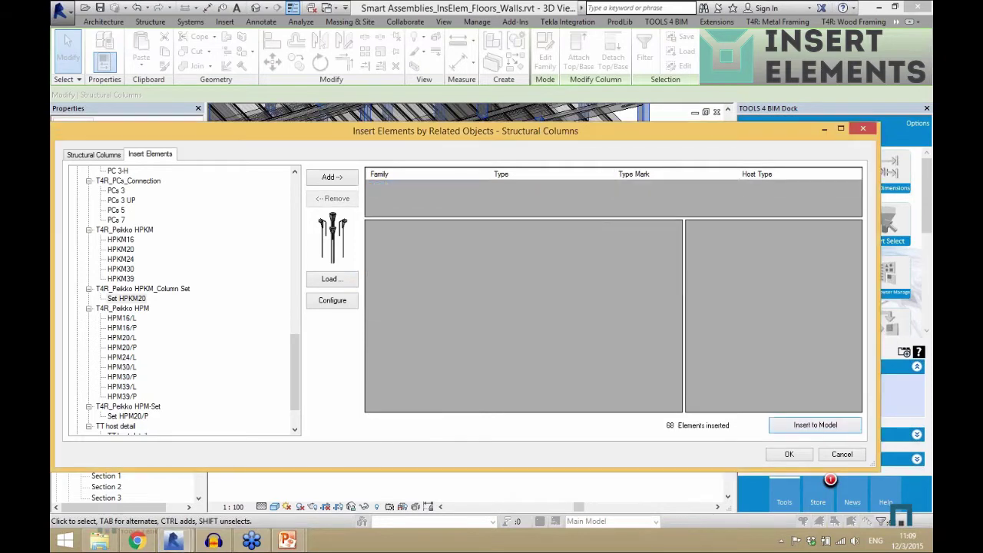
{"action": "left_click_drag", "start_coordinate": [464, 143], "coordinate": [542, 398]}
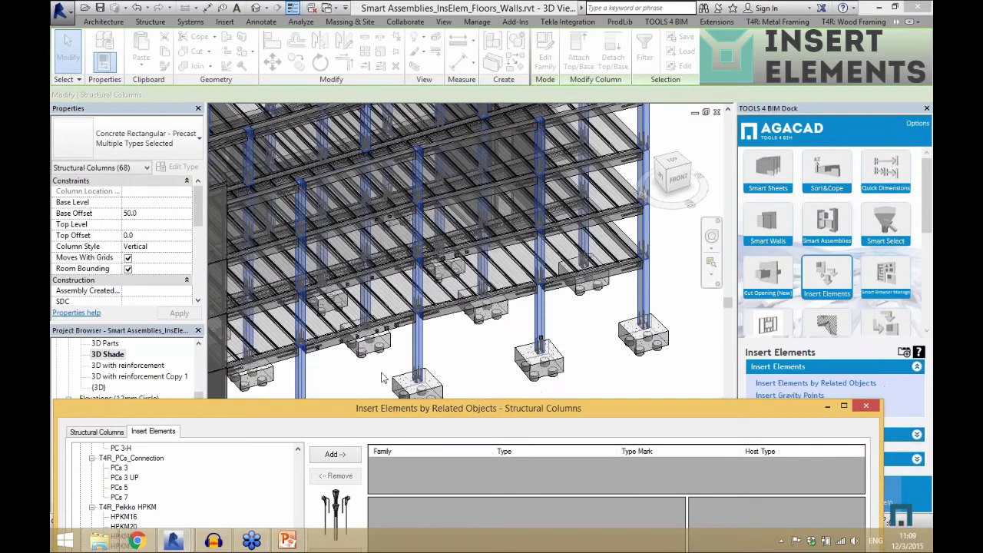
Add Set HPM20/P with the Top Face rule and insert it on the 68 columns
{"action": "left_click_drag", "start_coordinate": [460, 408], "coordinate": [502, 107]}
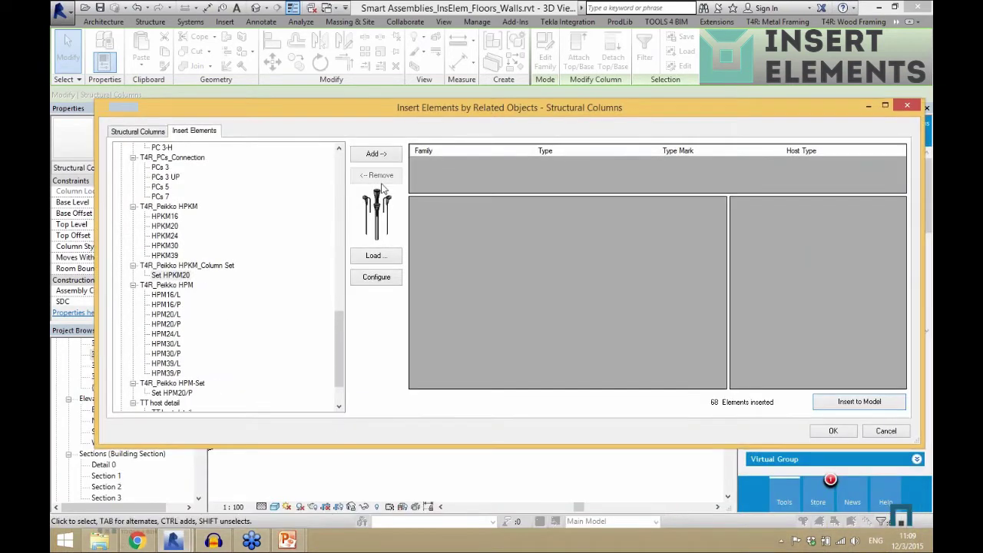
{"action": "left_click", "coordinate": [178, 275]}
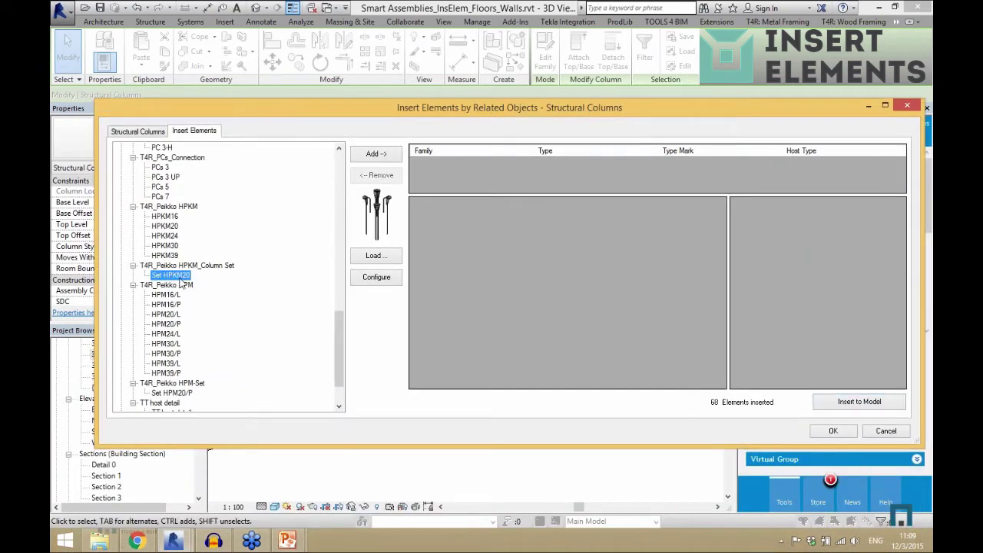
{"action": "left_click", "coordinate": [172, 393]}
{"action": "left_click", "coordinate": [375, 155]}
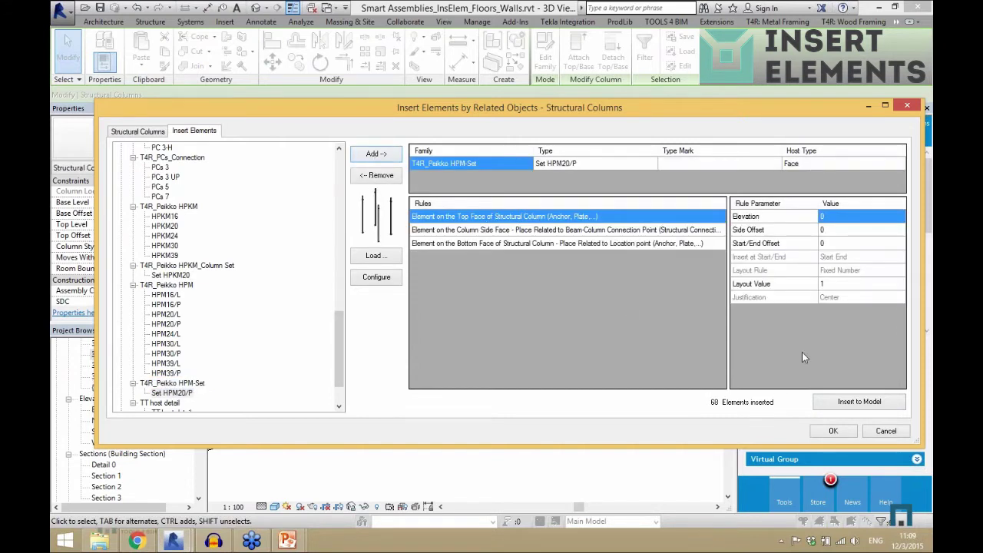
{"action": "left_click", "coordinate": [833, 405]}
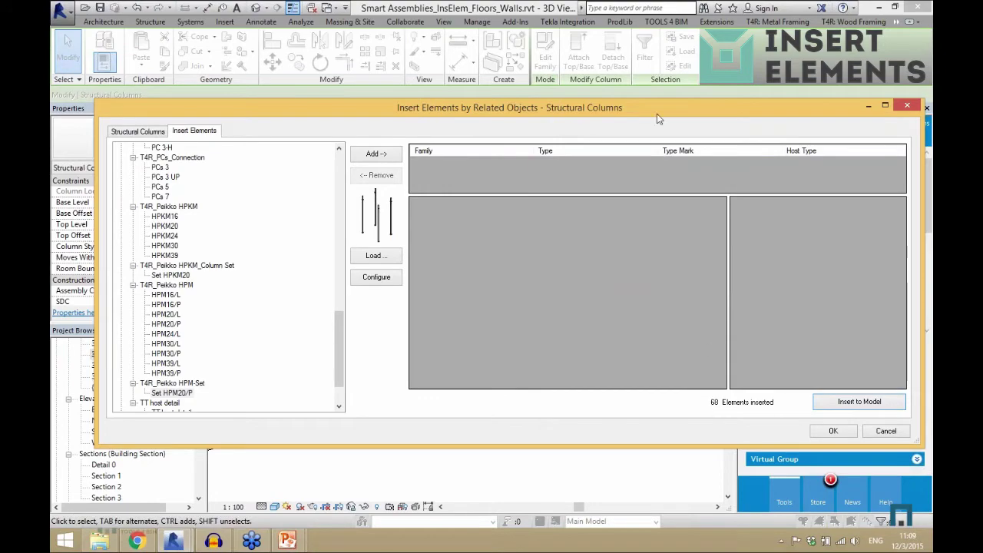
{"action": "left_click_drag", "start_coordinate": [647, 114], "coordinate": [631, 133]}
{"action": "left_click", "coordinate": [151, 291]}
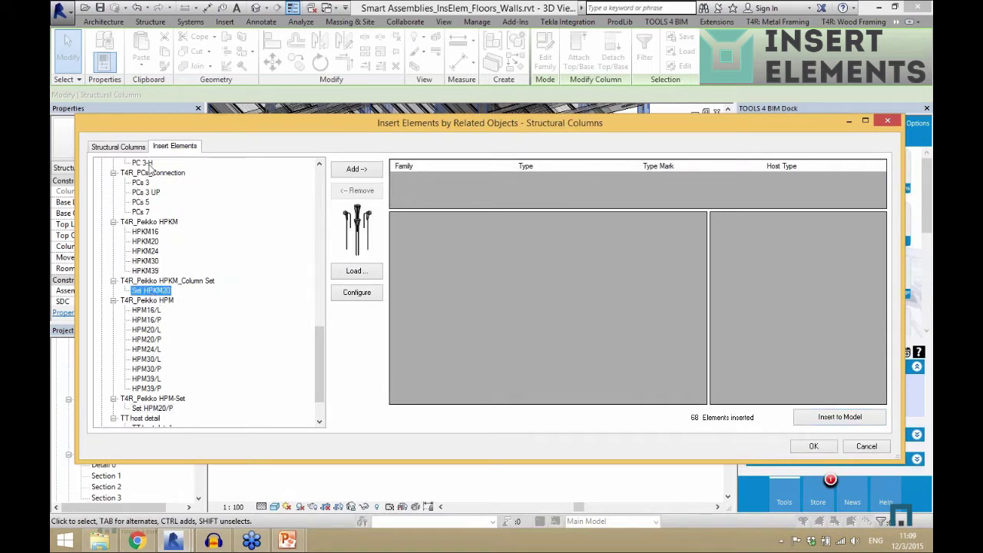
Insert PCs 3 corbel connections on the column side faces, 138 in total, then close the dialog
{"action": "left_click", "coordinate": [149, 165]}
{"action": "scroll", "coordinate": [163, 224], "scroll_direction": "up", "scroll_amount": 2}
{"action": "left_click", "coordinate": [146, 242]}
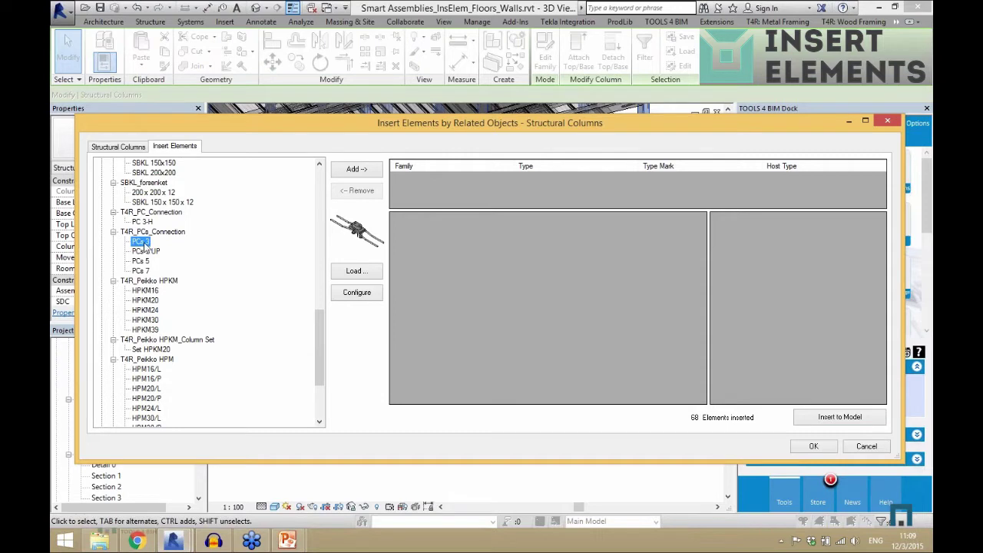
{"action": "left_click", "coordinate": [356, 169]}
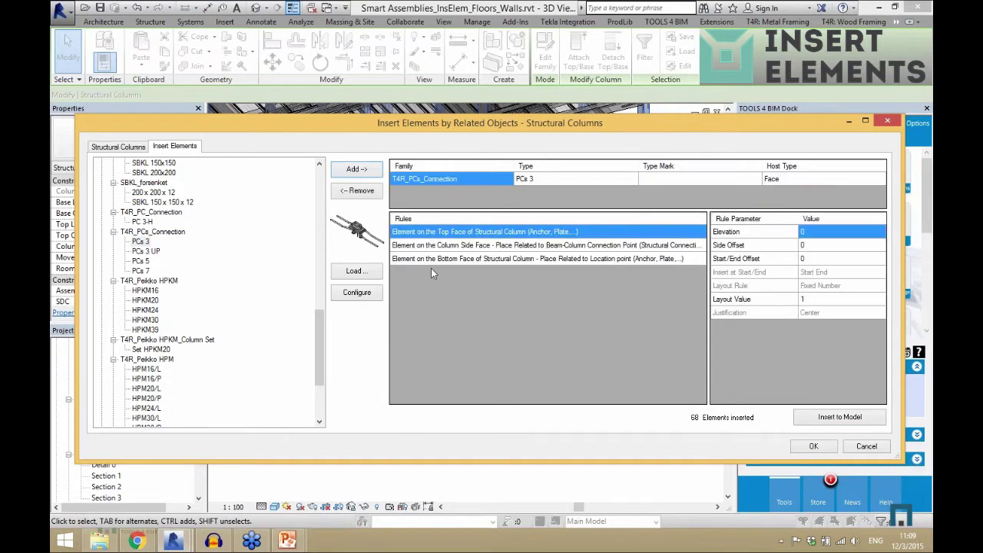
{"action": "left_click", "coordinate": [428, 245]}
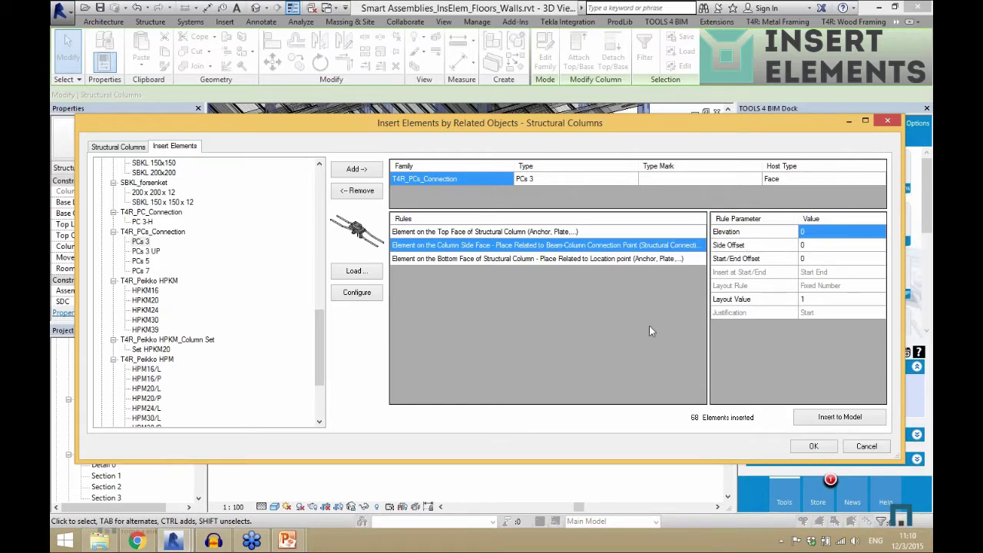
{"action": "left_click", "coordinate": [838, 420]}
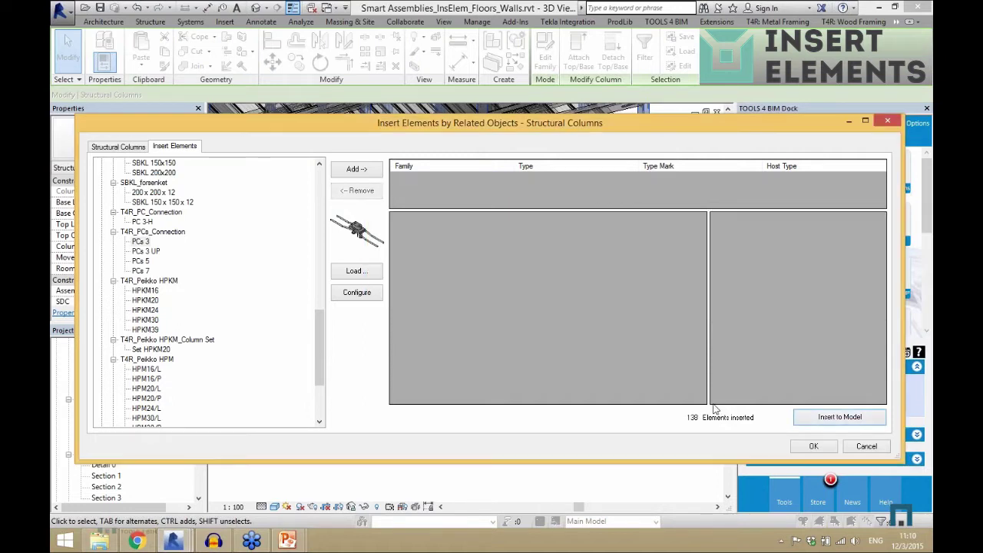
{"action": "left_click", "coordinate": [812, 446]}
Zoom in and inspect an inserted PCs 3 corbel and the HPM20/P column set at a joint
{"action": "key", "text": "Escape"}
{"action": "scroll", "coordinate": [508, 222], "scroll_direction": "up", "scroll_amount": 5}
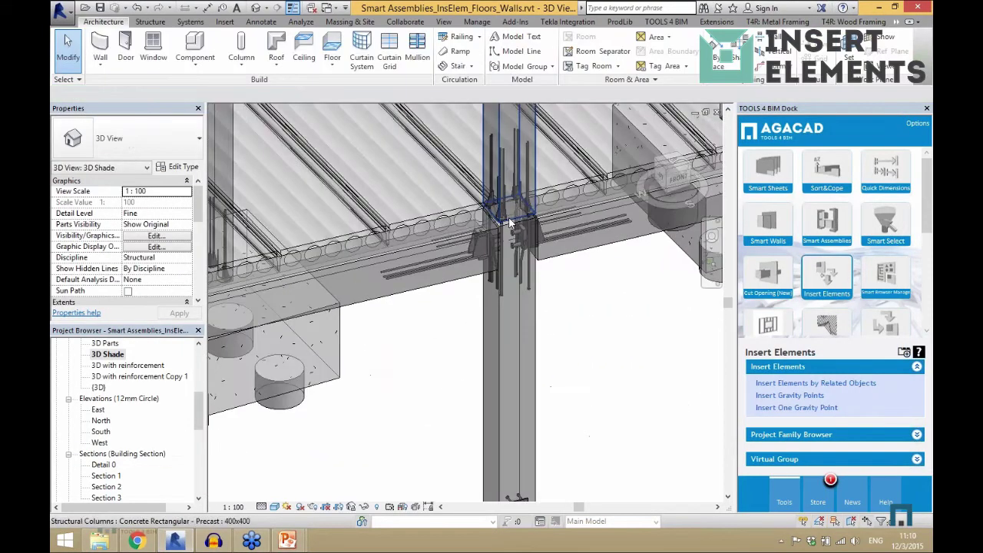
{"action": "scroll", "coordinate": [509, 223], "scroll_direction": "up", "scroll_amount": 4}
{"action": "left_click", "coordinate": [520, 344]}
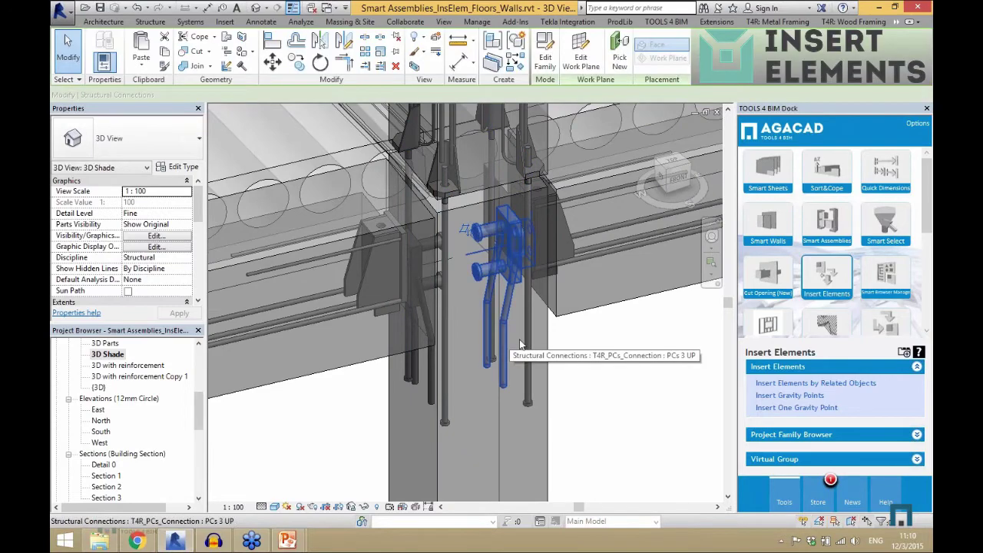
{"action": "middle_click_drag", "start_coordinate": [520, 344], "coordinate": [603, 322], "text": "shift"}
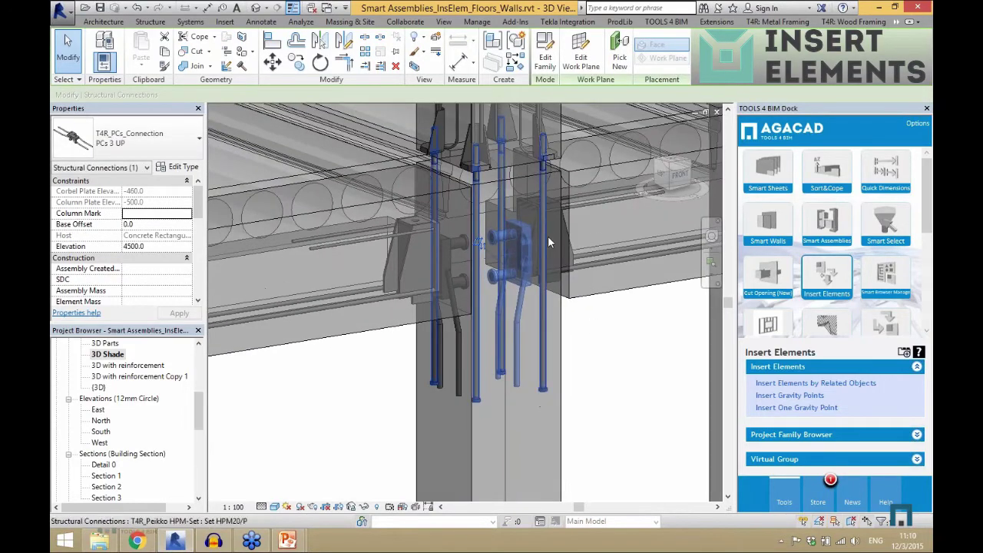
{"action": "left_click", "coordinate": [600, 331]}
{"action": "left_click", "coordinate": [545, 342]}
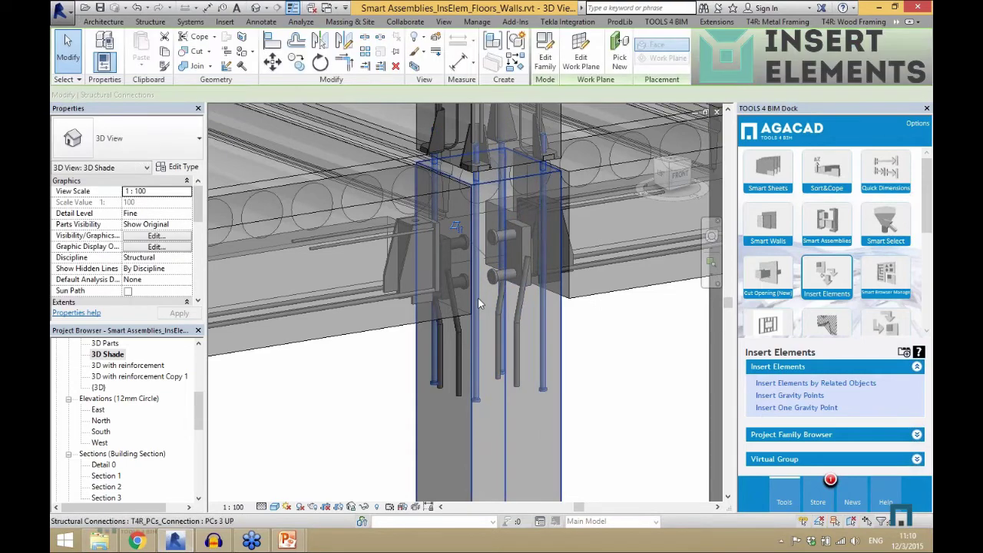
{"action": "middle_click_drag", "start_coordinate": [546, 342], "coordinate": [530, 338], "text": "shift"}
Orbit around another inserted column set, then select a precast column above a footing
{"action": "scroll", "coordinate": [492, 207], "scroll_direction": "up", "scroll_amount": 4}
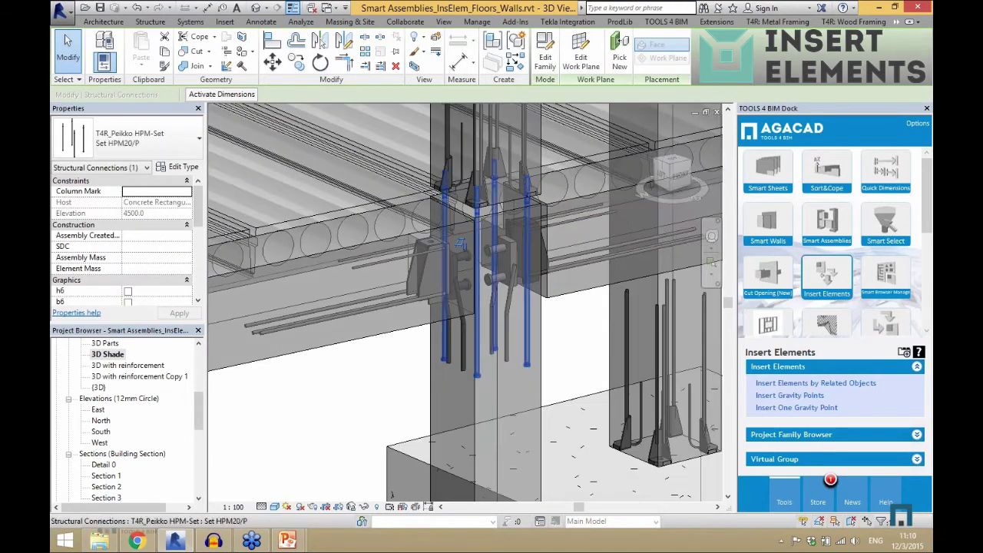
{"action": "left_click", "coordinate": [491, 207]}
{"action": "middle_click_drag", "start_coordinate": [491, 208], "coordinate": [321, 222], "text": "shift"}
{"action": "scroll", "coordinate": [321, 222], "scroll_direction": "down", "scroll_amount": 5}
{"action": "key", "text": "Escape"}
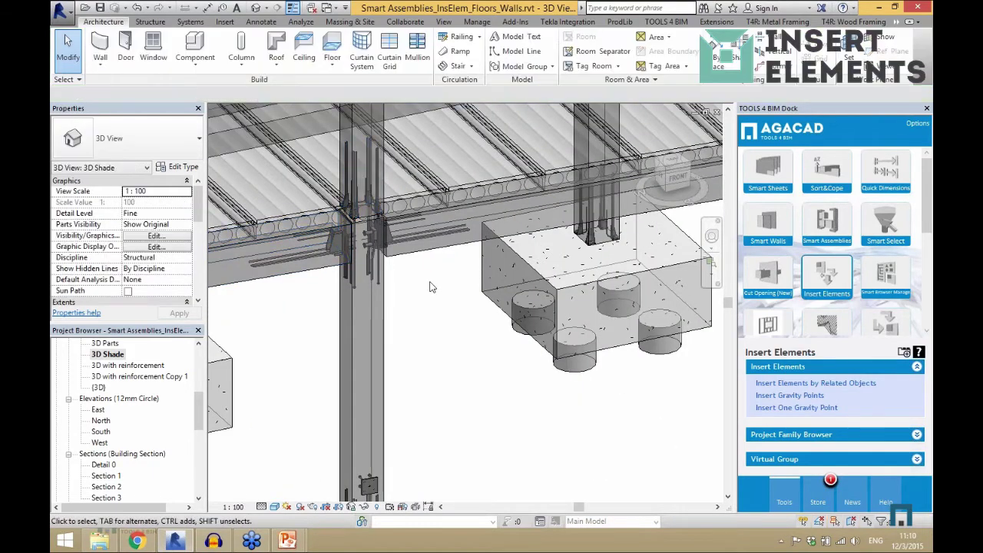
{"action": "scroll", "coordinate": [430, 288], "scroll_direction": "up", "scroll_amount": 1}
{"action": "scroll", "coordinate": [550, 345], "scroll_direction": "down", "scroll_amount": 2}
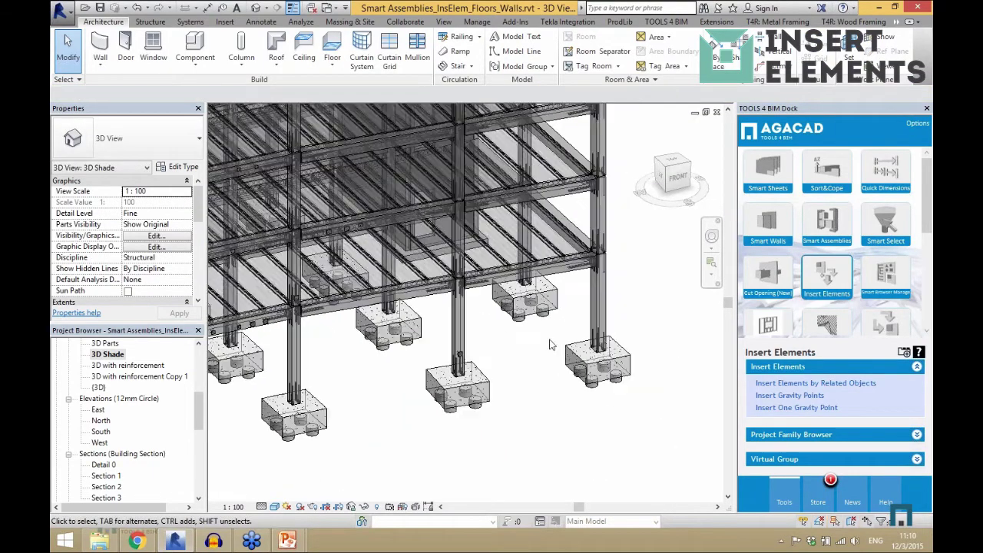
{"action": "scroll", "coordinate": [546, 403], "scroll_direction": "up", "scroll_amount": 2}
{"action": "left_click", "coordinate": [394, 299]}
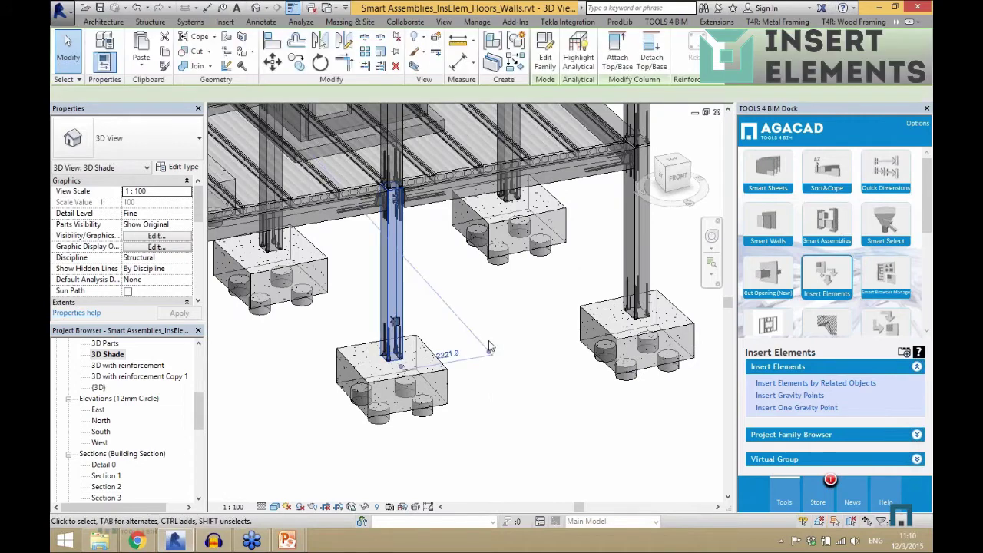
Zoom to the column base and Tab-select the HPKM anchor set inside the column
{"action": "left_click", "coordinate": [633, 234]}
{"action": "middle_click_drag", "start_coordinate": [401, 296], "coordinate": [332, 311]}
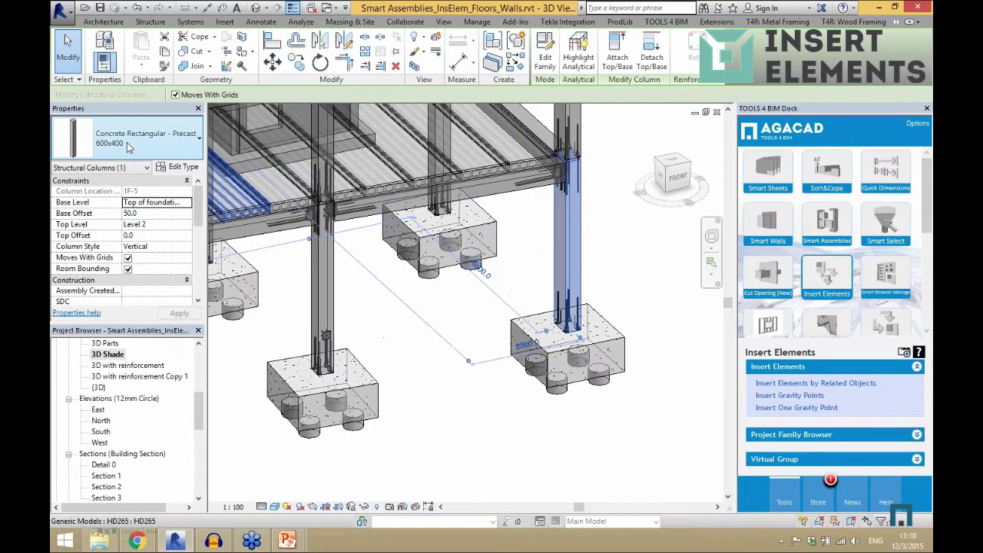
{"action": "key", "text": "Escape"}
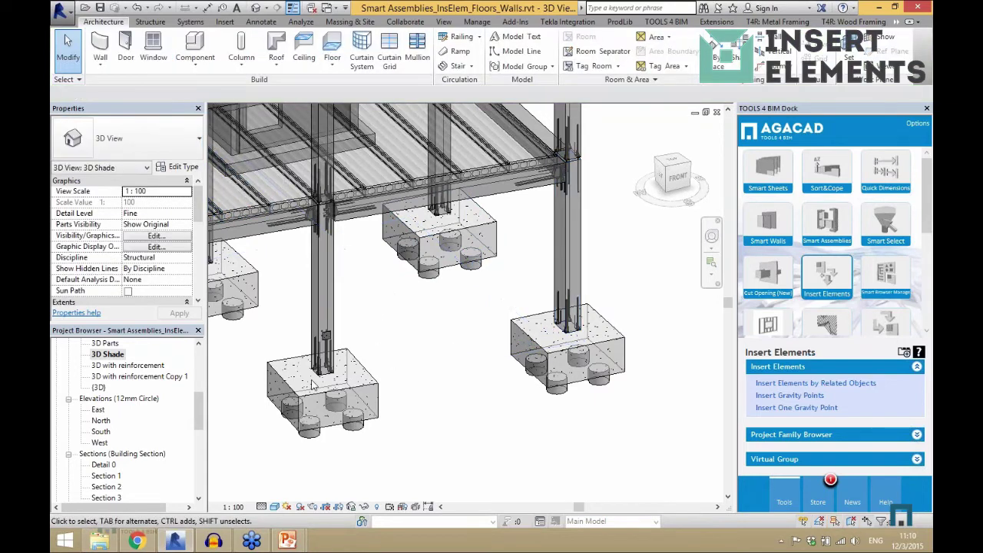
{"action": "scroll", "coordinate": [343, 365], "scroll_direction": "up", "scroll_amount": 5}
{"action": "scroll", "coordinate": [345, 363], "scroll_direction": "up", "scroll_amount": 3}
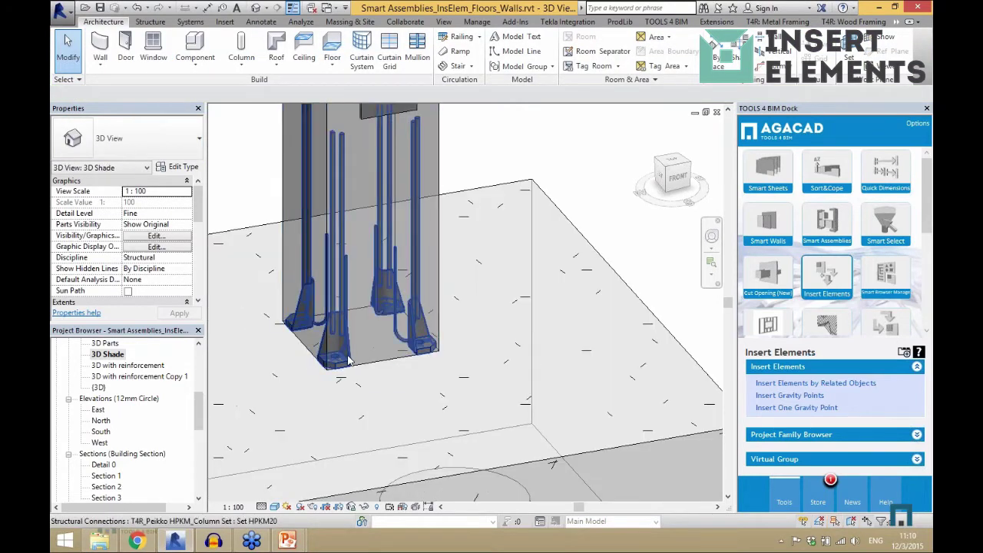
{"action": "scroll", "coordinate": [272, 355], "scroll_direction": "down", "scroll_amount": 5}
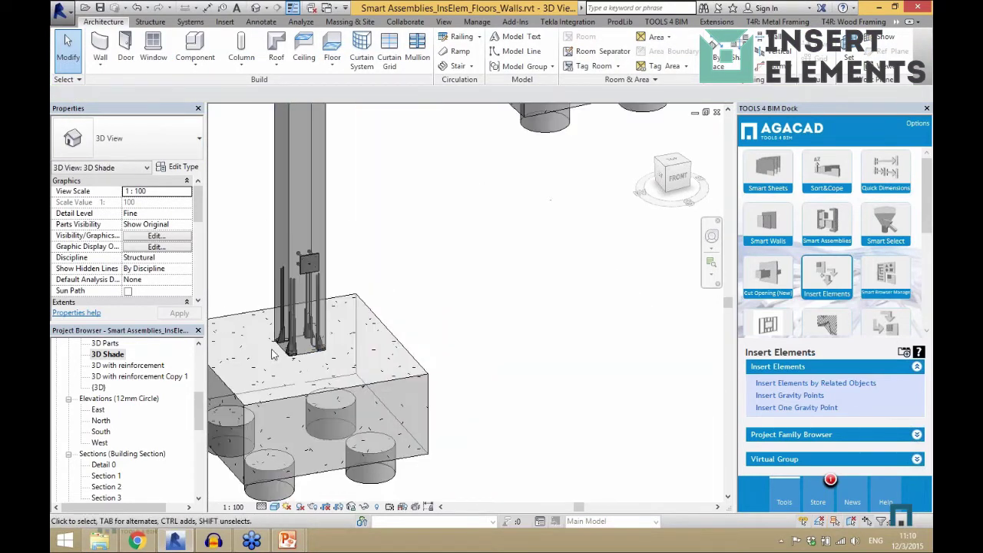
{"action": "scroll", "coordinate": [273, 355], "scroll_direction": "down", "scroll_amount": 3}
{"action": "scroll", "coordinate": [541, 299], "scroll_direction": "up", "scroll_amount": 6}
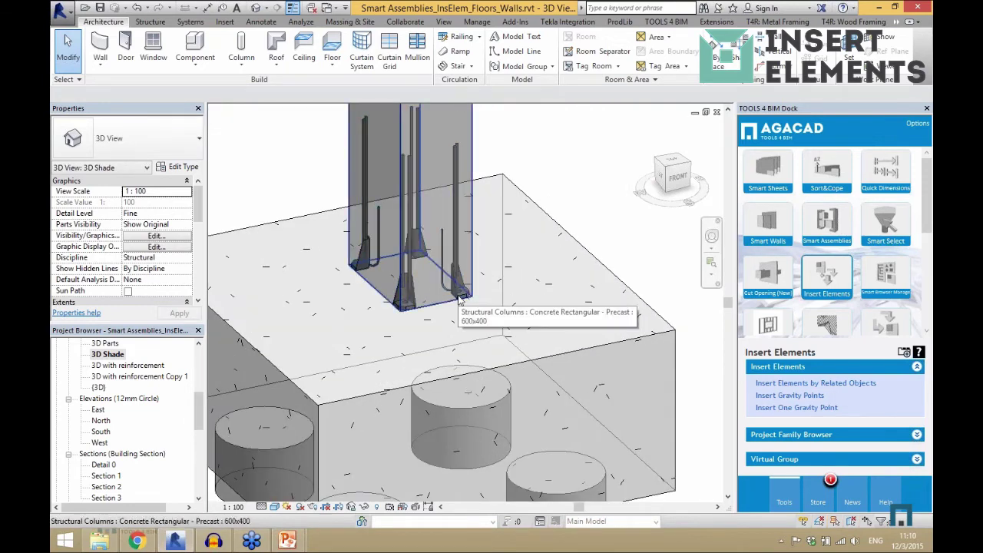
{"action": "key", "text": "Tab"}
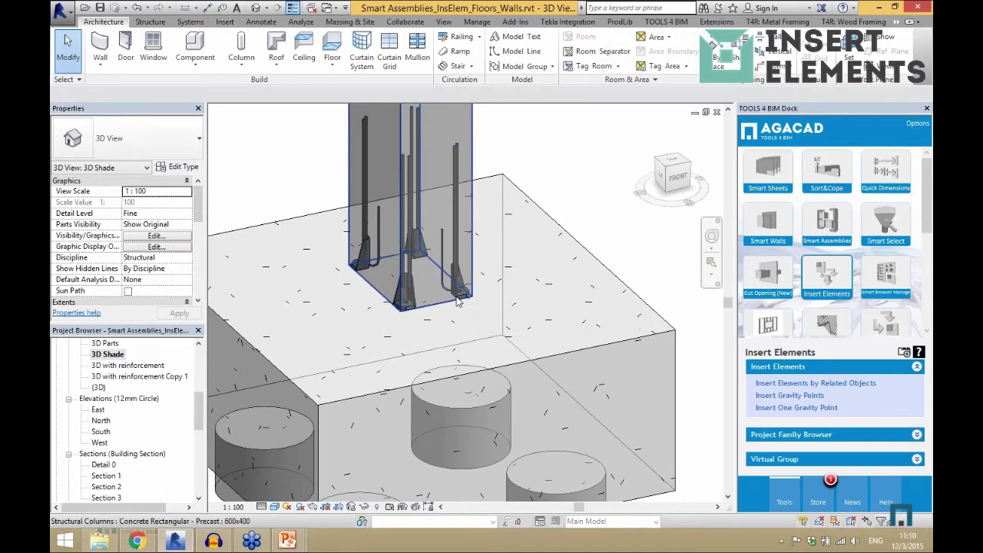
{"action": "left_click", "coordinate": [459, 300]}
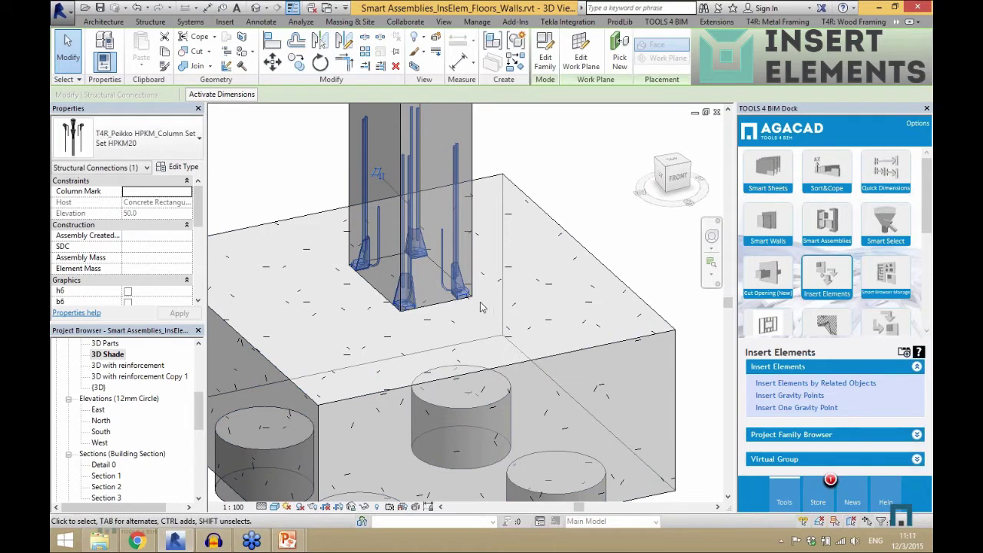
Check the precast column's Type Properties and cancel without changes
{"action": "left_click", "coordinate": [439, 310]}
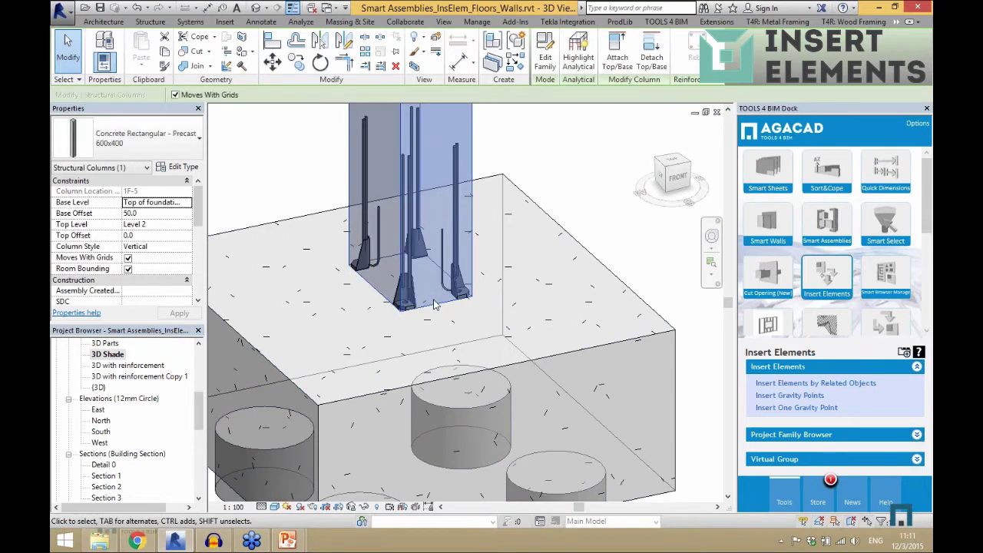
{"action": "left_click", "coordinate": [178, 166]}
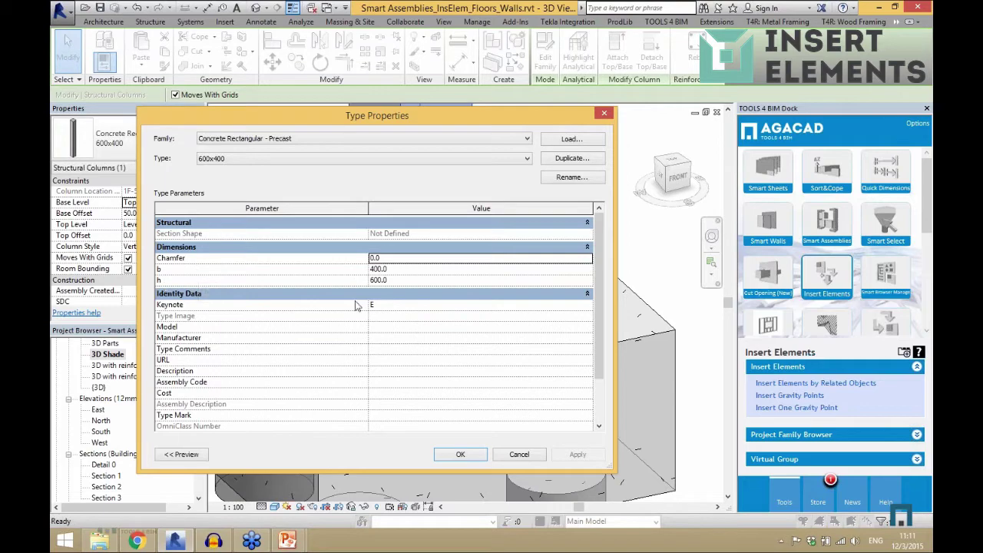
{"action": "left_click", "coordinate": [517, 455]}
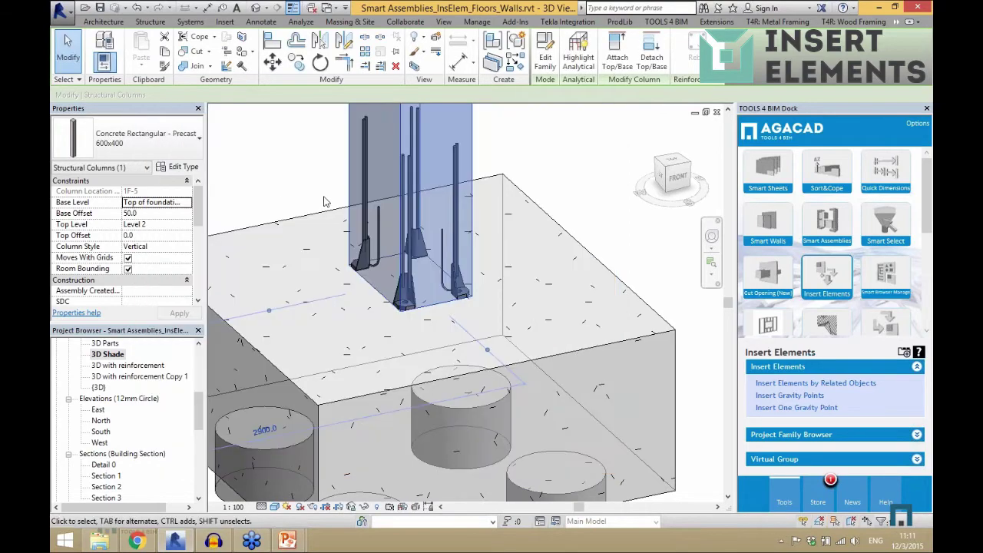
{"action": "key", "text": "Escape"}
Open the T4R_Peikko HPKM_Column Set family for editing
{"action": "left_click", "coordinate": [364, 219]}
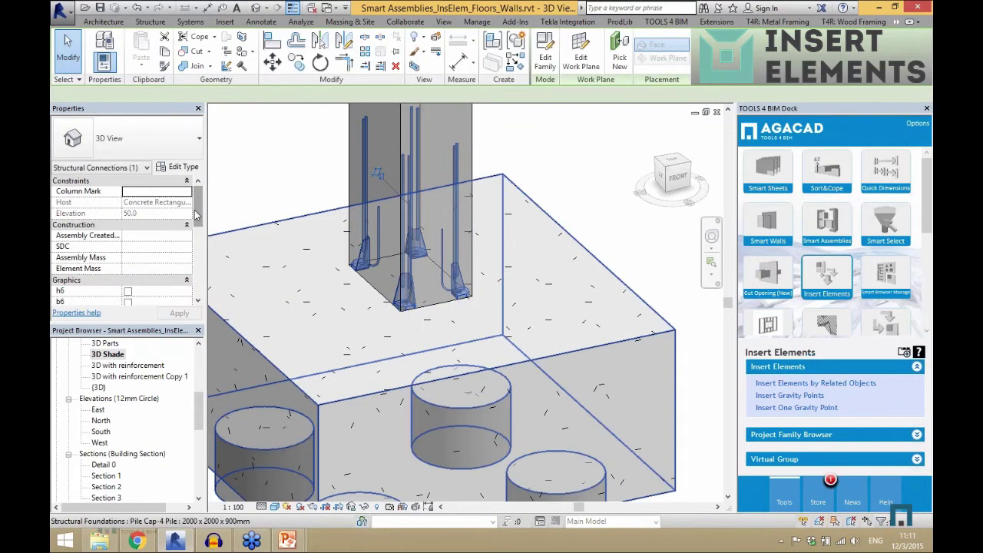
{"action": "scroll", "coordinate": [195, 284], "scroll_direction": "down", "scroll_amount": 5}
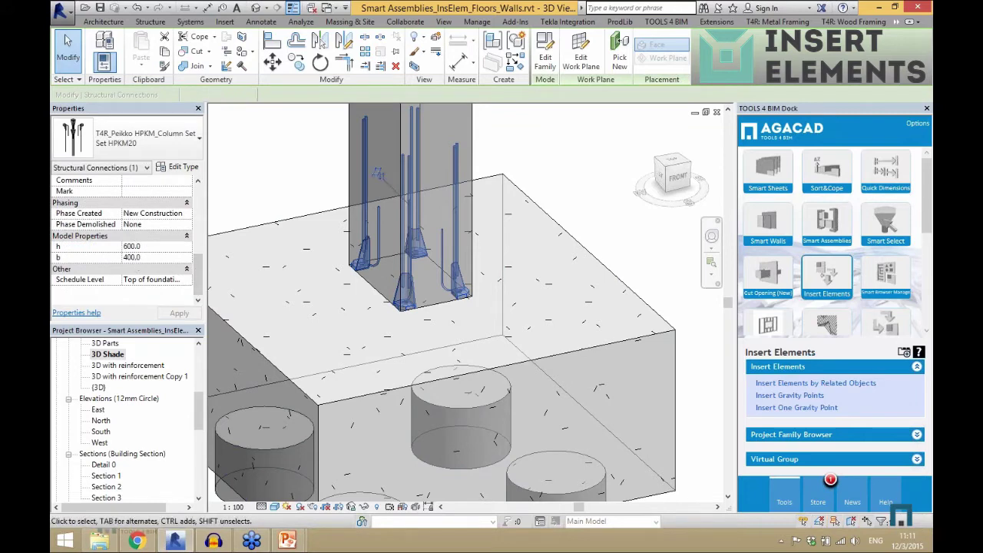
{"action": "left_click", "coordinate": [544, 63]}
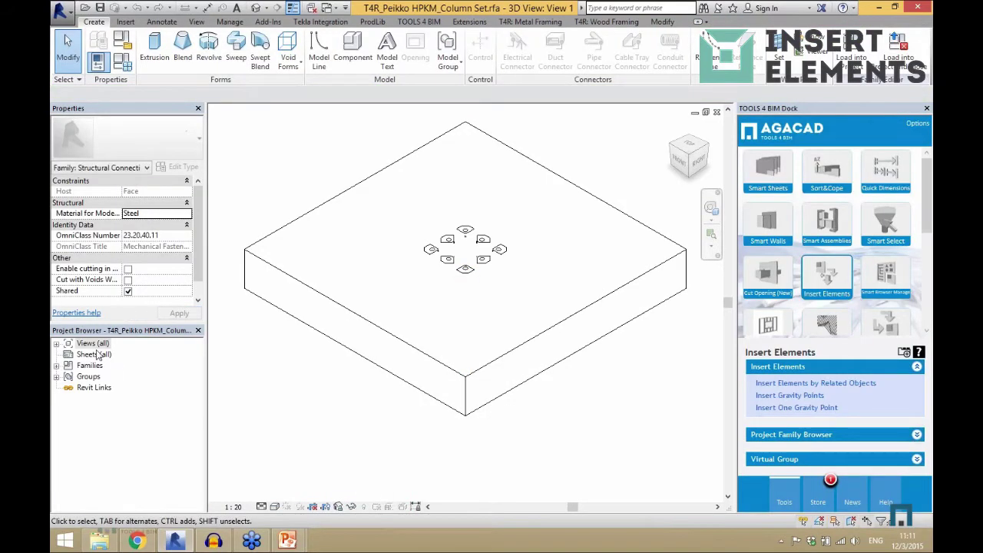
Open the family's Ref. Level floor plan and select the h = 400 dimension
{"action": "double_click", "coordinate": [93, 343]}
{"action": "double_click", "coordinate": [97, 354]}
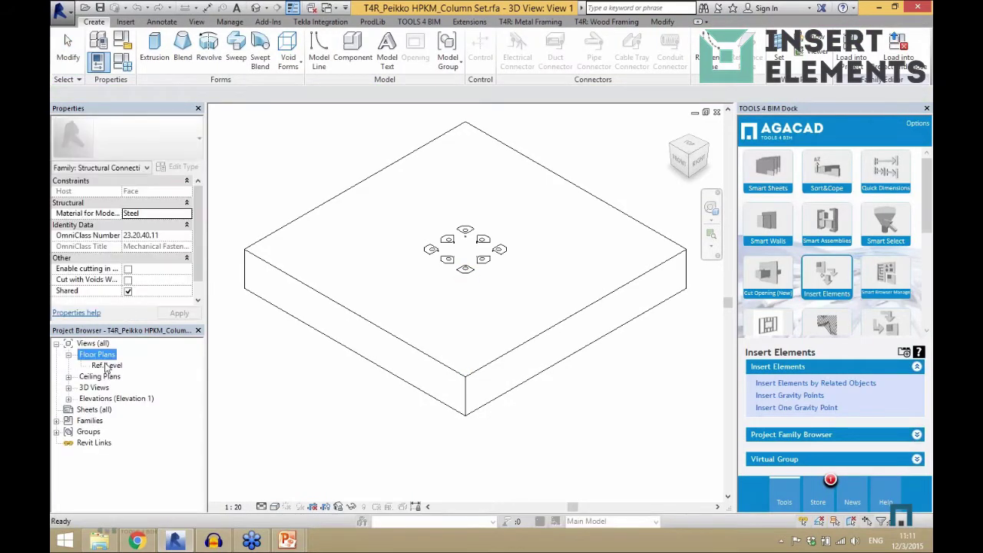
{"action": "double_click", "coordinate": [107, 365]}
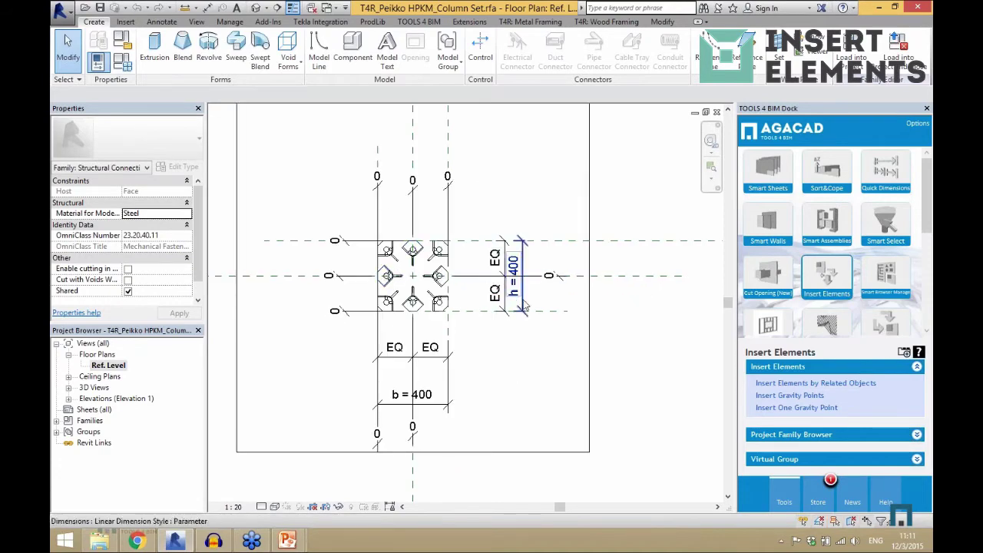
{"action": "left_click", "coordinate": [524, 306]}
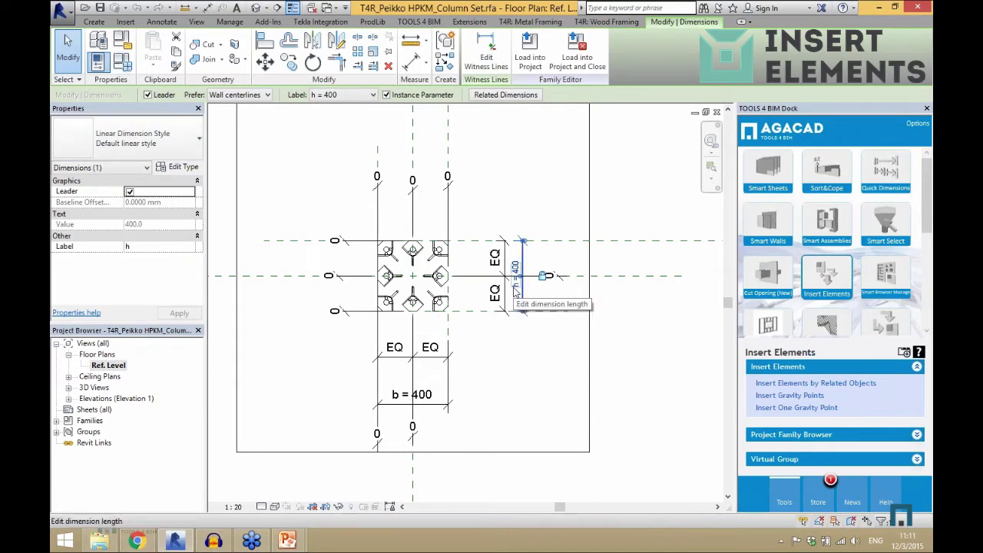
Review the h and b family types without changes, then close the family back to the project
{"action": "left_click", "coordinate": [120, 64]}
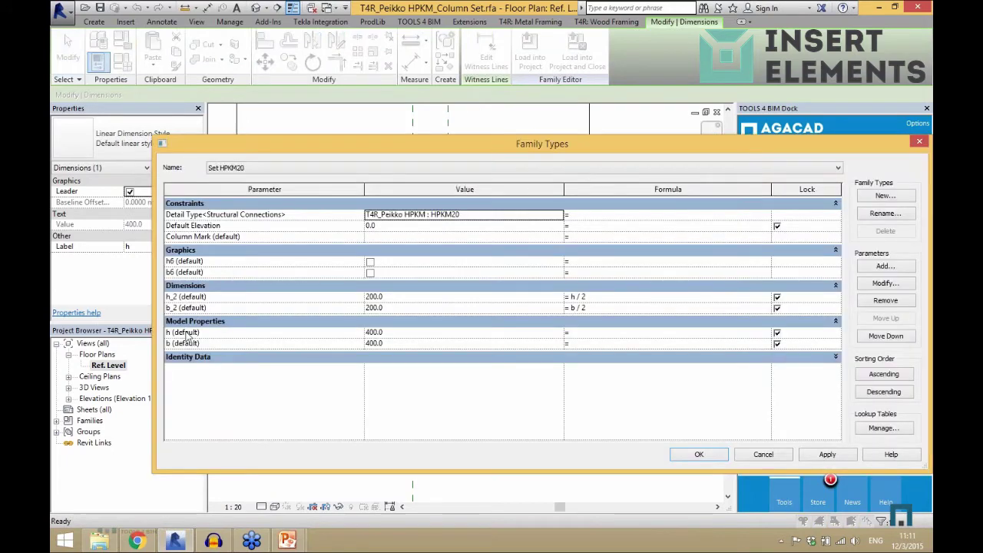
{"action": "left_click", "coordinate": [756, 457]}
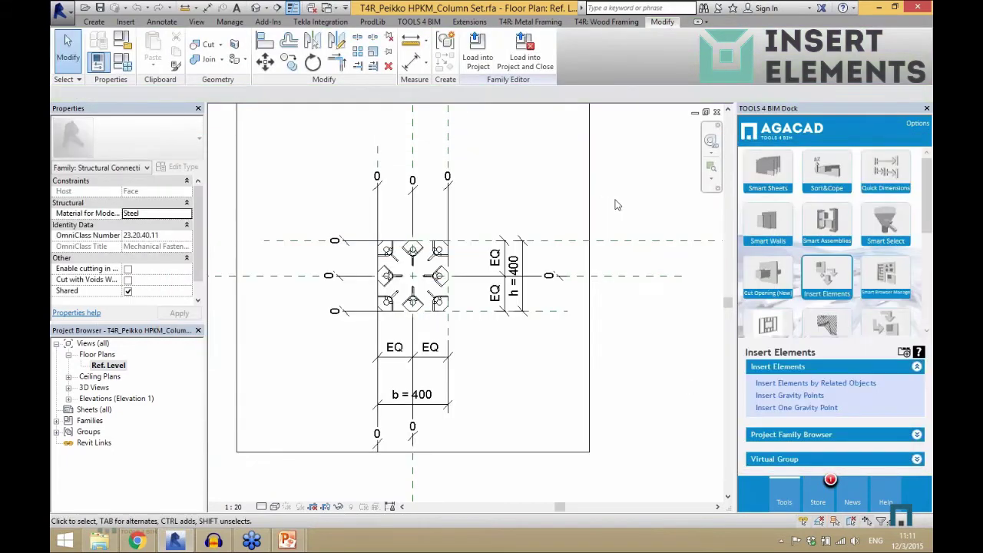
{"action": "left_click", "coordinate": [715, 112]}
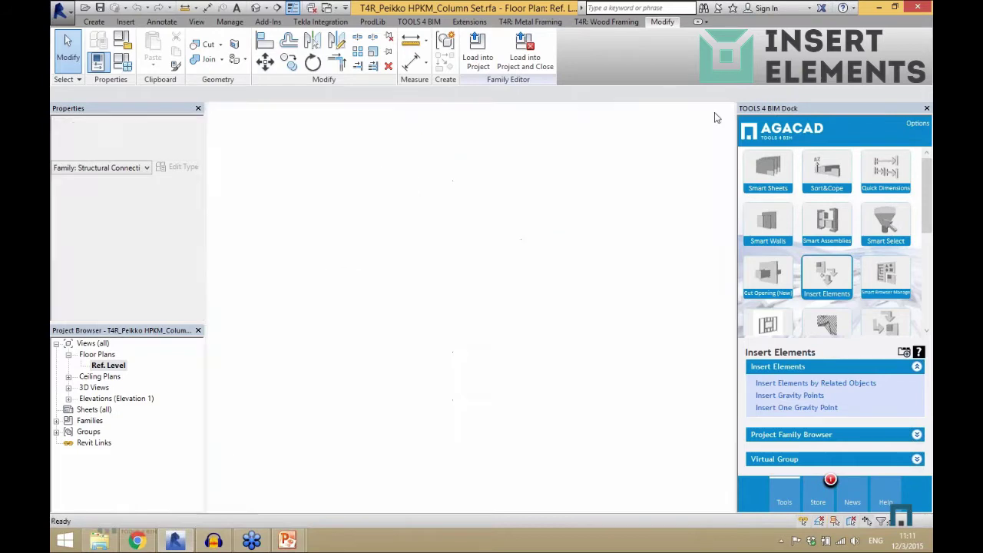
{"action": "left_click", "coordinate": [716, 112]}
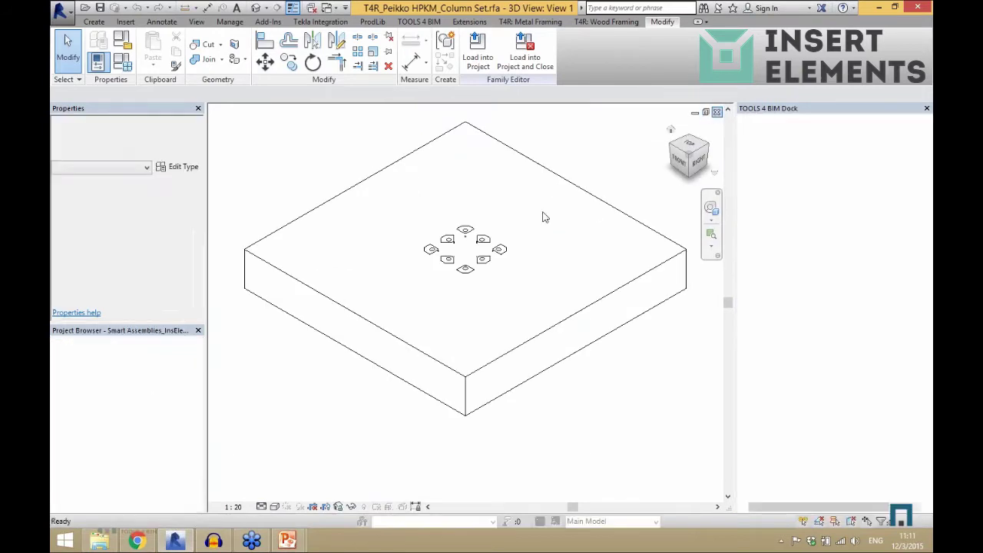
Select a precast column and its anchor set, then clear the selection
{"action": "scroll", "coordinate": [540, 244], "scroll_direction": "down", "scroll_amount": 4}
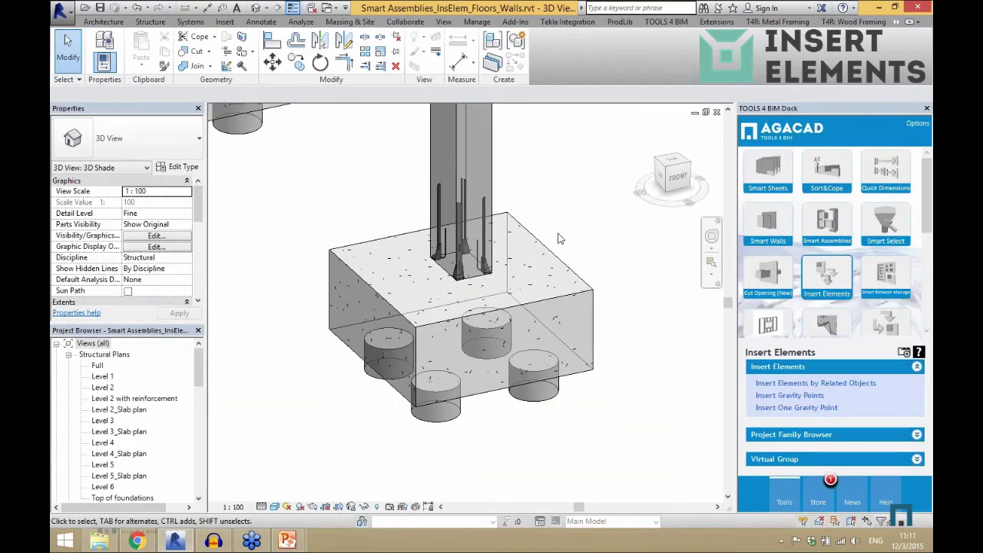
{"action": "scroll", "coordinate": [484, 194], "scroll_direction": "up", "scroll_amount": 1}
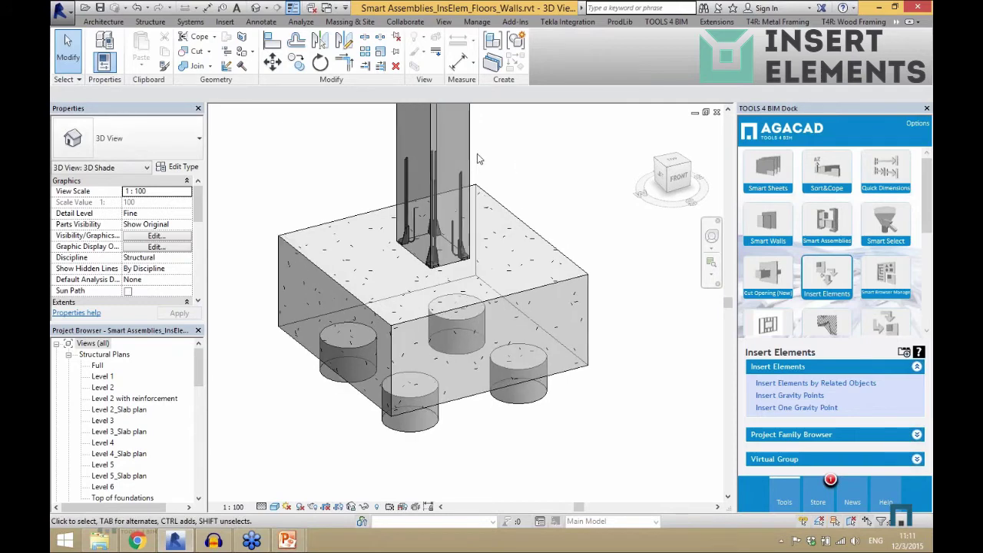
{"action": "left_click", "coordinate": [460, 173]}
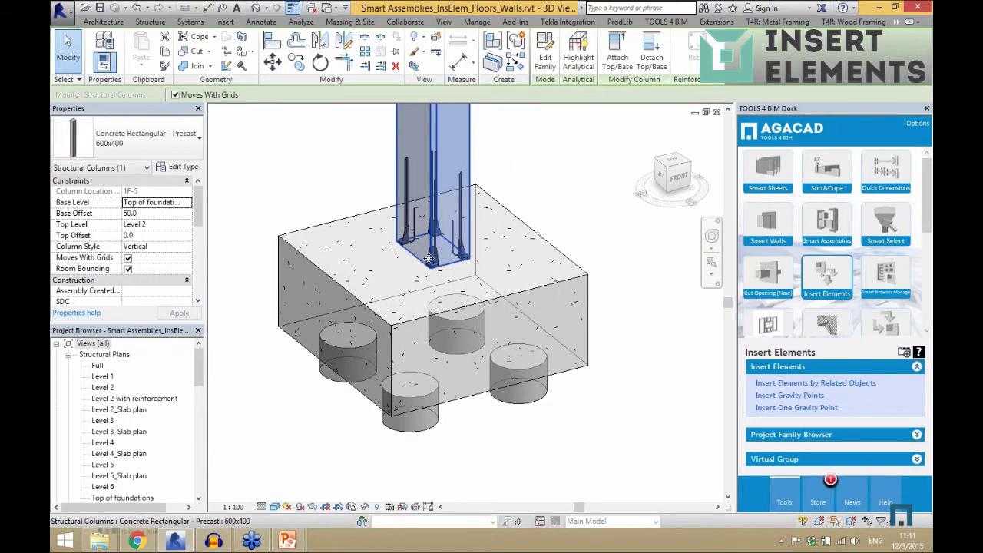
{"action": "left_click", "coordinate": [482, 230]}
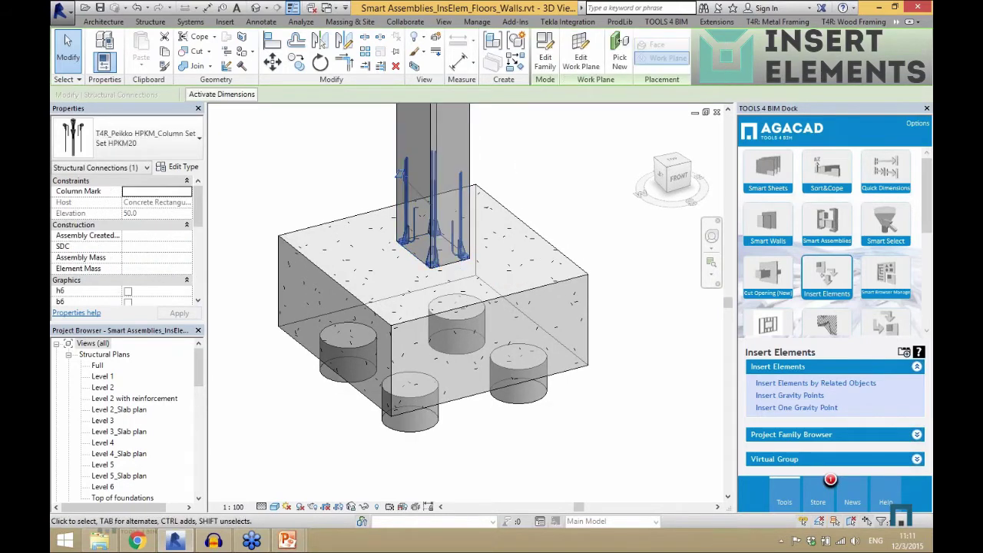
{"action": "left_click", "coordinate": [520, 185]}
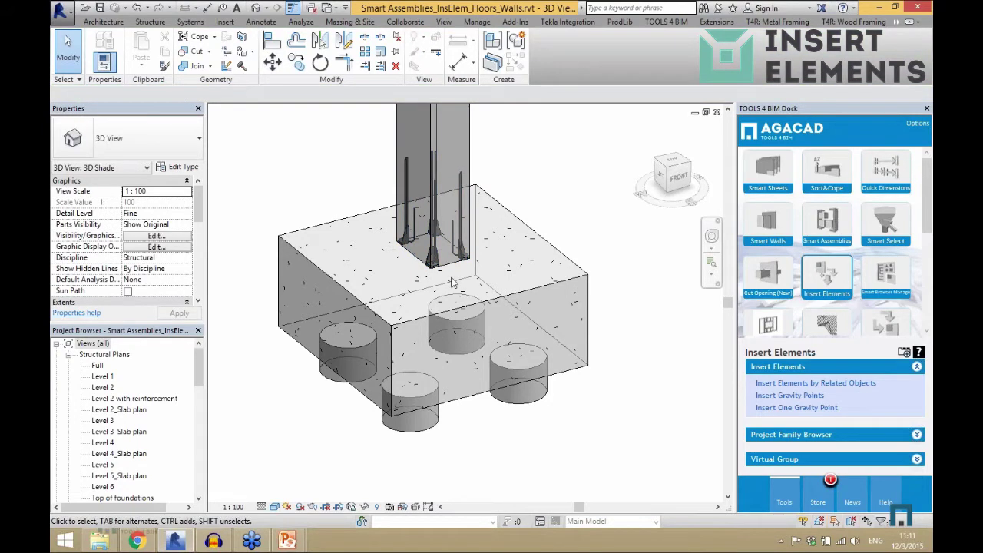
Orbit to the precast building, select several double tee slabs, and start Insert Elements by Related Objects
{"action": "scroll", "coordinate": [542, 261], "scroll_direction": "down", "scroll_amount": 2}
{"action": "scroll", "coordinate": [542, 261], "scroll_direction": "down", "scroll_amount": 3}
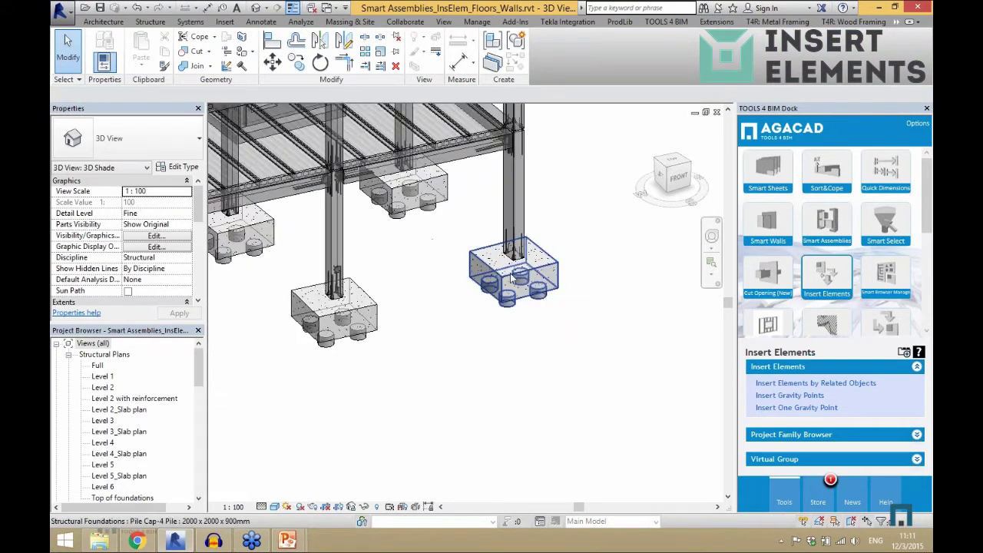
{"action": "scroll", "coordinate": [512, 278], "scroll_direction": "down", "scroll_amount": 4}
{"action": "middle_click_drag", "start_coordinate": [389, 273], "coordinate": [491, 353], "text": "shift"}
{"action": "scroll", "coordinate": [348, 437], "scroll_direction": "up", "scroll_amount": 5}
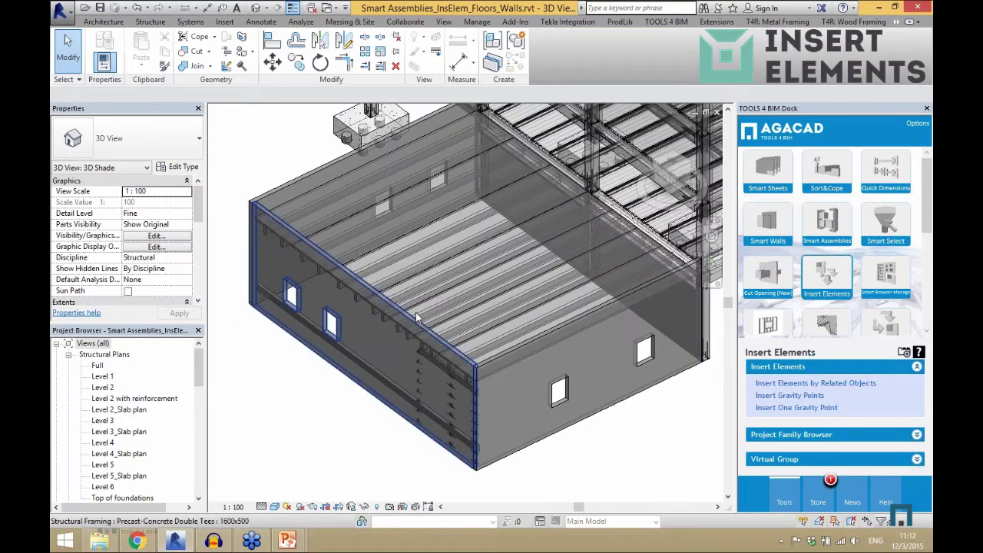
{"action": "left_click", "coordinate": [415, 290]}
{"action": "scroll", "coordinate": [426, 284], "scroll_direction": "up", "scroll_amount": 3}
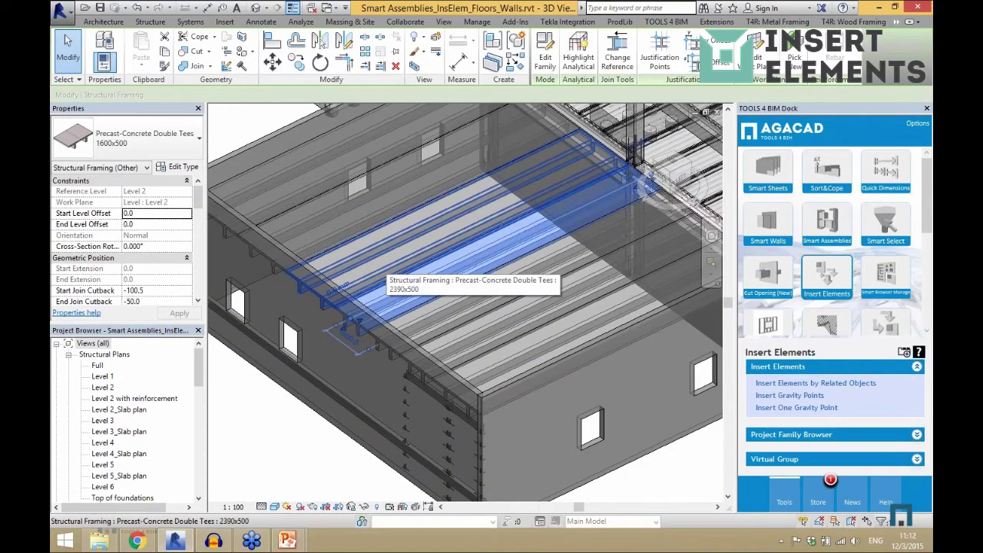
{"action": "left_click", "coordinate": [366, 290], "text": "ctrl"}
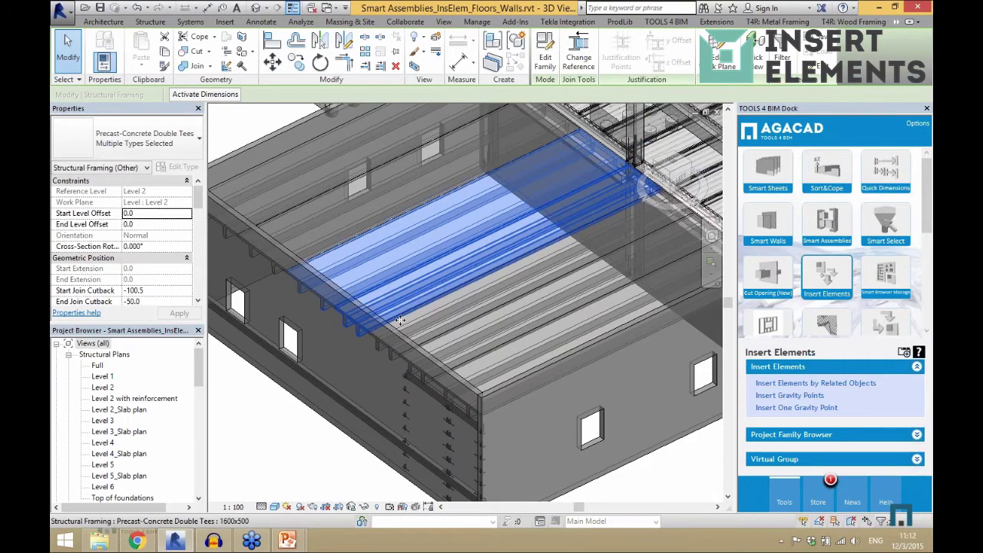
{"action": "scroll", "coordinate": [399, 318], "scroll_direction": "up", "scroll_amount": 2}
{"action": "scroll", "coordinate": [303, 298], "scroll_direction": "down", "scroll_amount": 5}
{"action": "scroll", "coordinate": [307, 299], "scroll_direction": "up", "scroll_amount": 2}
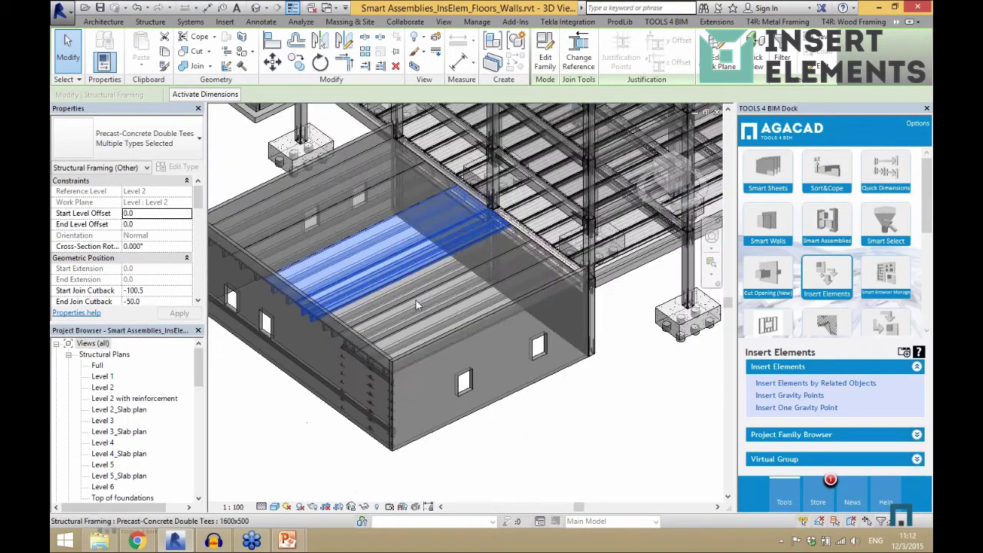
{"action": "left_click", "coordinate": [764, 387]}
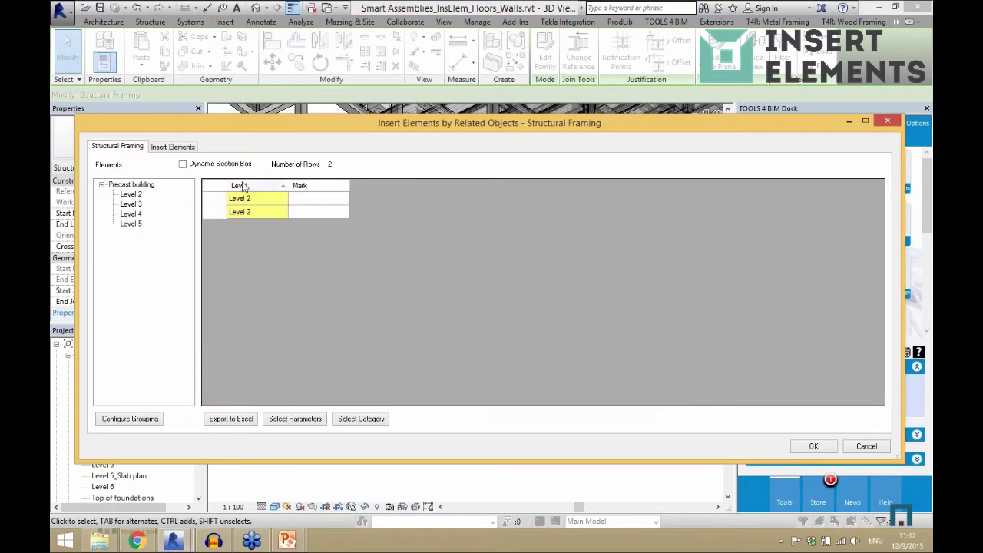
Add the 2xTT details Two type with the top-face max-distance array rule
{"action": "left_click", "coordinate": [174, 146]}
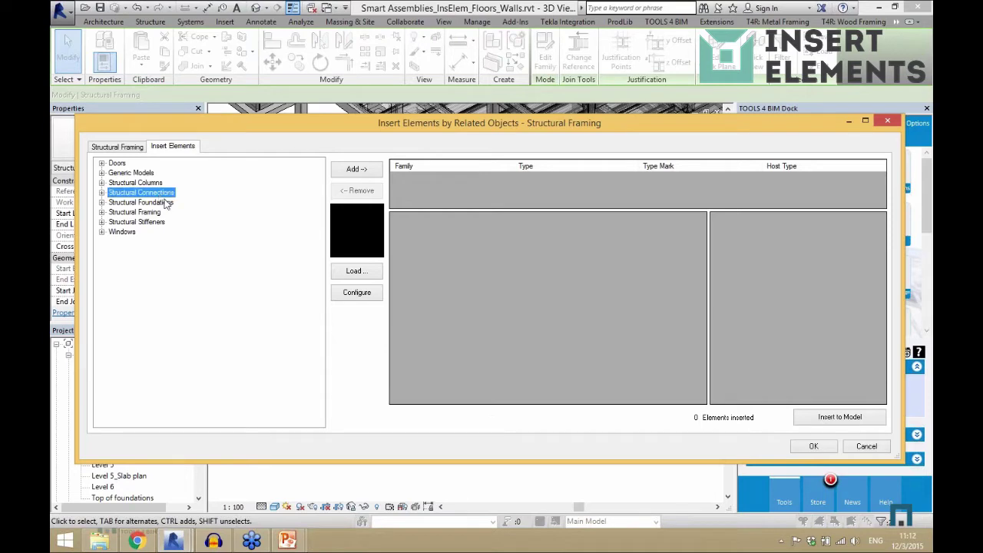
{"action": "double_click", "coordinate": [162, 195]}
{"action": "scroll", "coordinate": [288, 195], "scroll_direction": "up", "scroll_amount": 10}
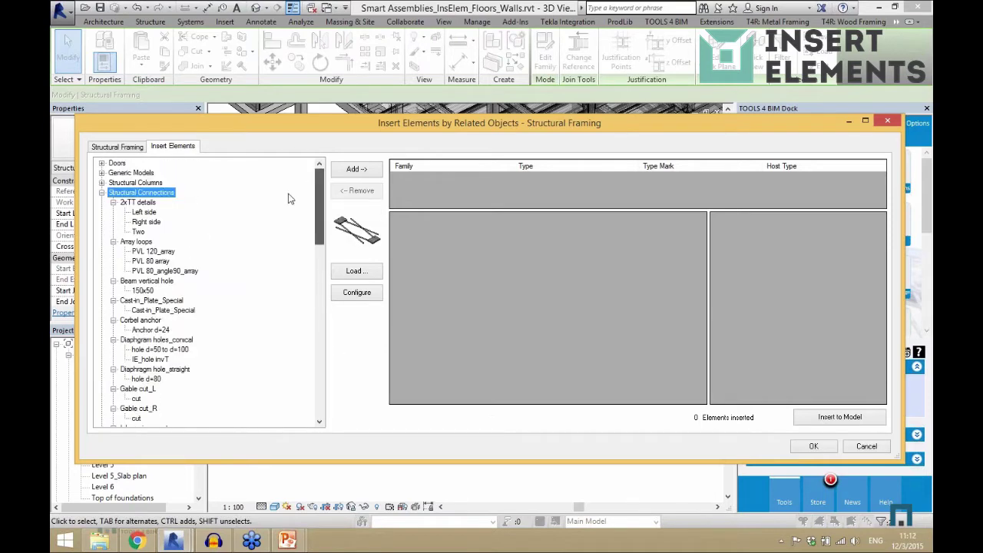
{"action": "left_click", "coordinate": [139, 232]}
{"action": "left_click", "coordinate": [355, 170]}
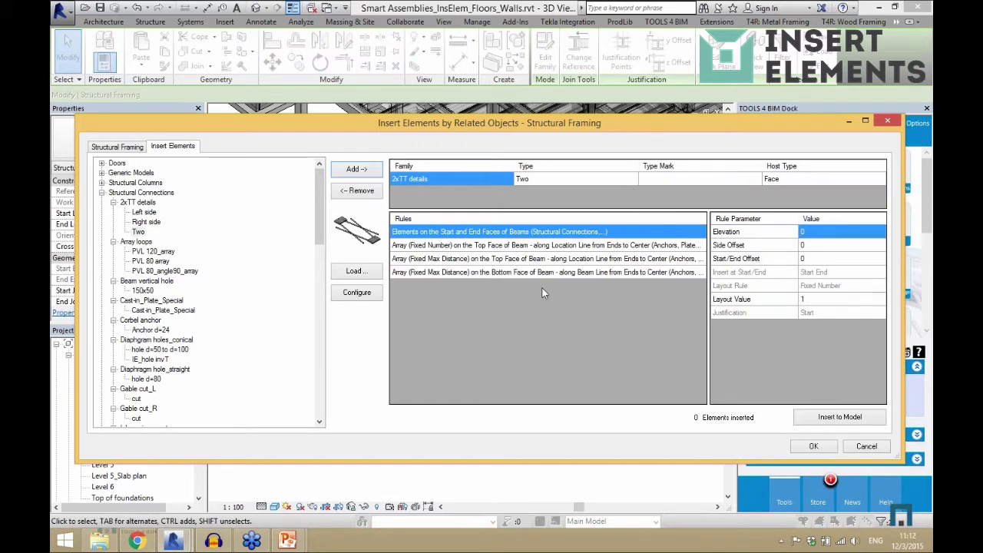
{"action": "left_click", "coordinate": [484, 261]}
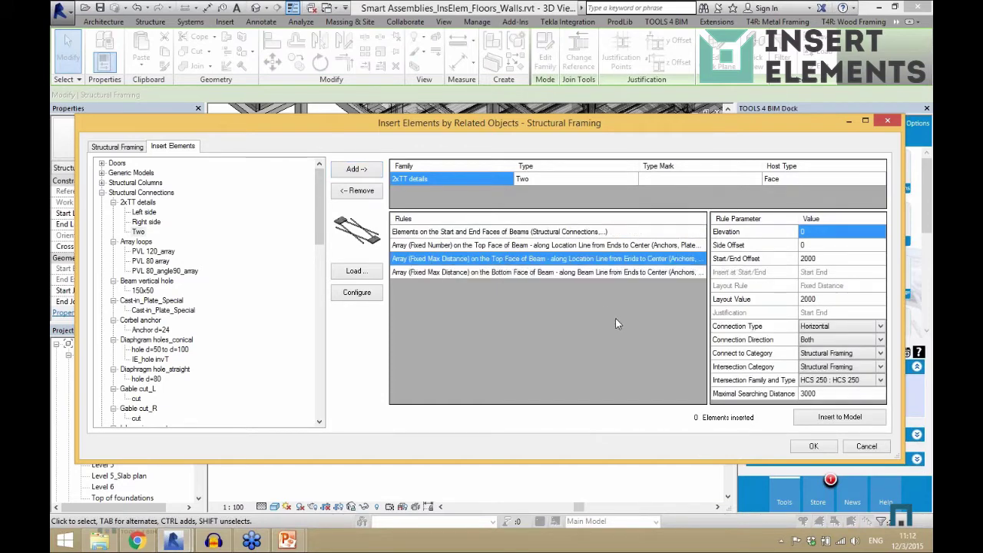
Set Start/End Offset to 500 and Connection Type to (none), edit the layout value, and insert
{"action": "left_click", "coordinate": [828, 259]}
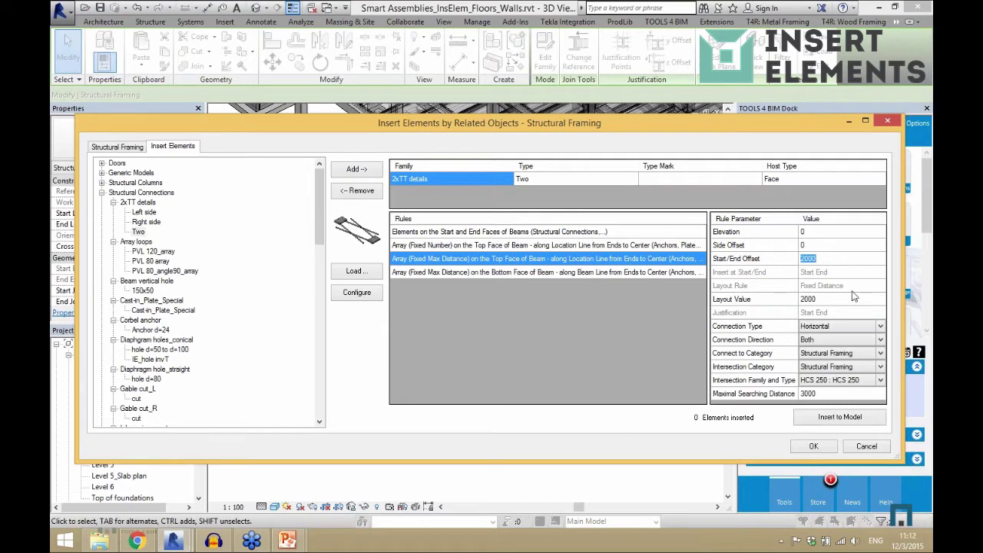
{"action": "type", "text": "50"}
{"action": "key", "text": "Tab"}
{"action": "left_click", "coordinate": [879, 326]}
{"action": "left_click", "coordinate": [849, 359]}
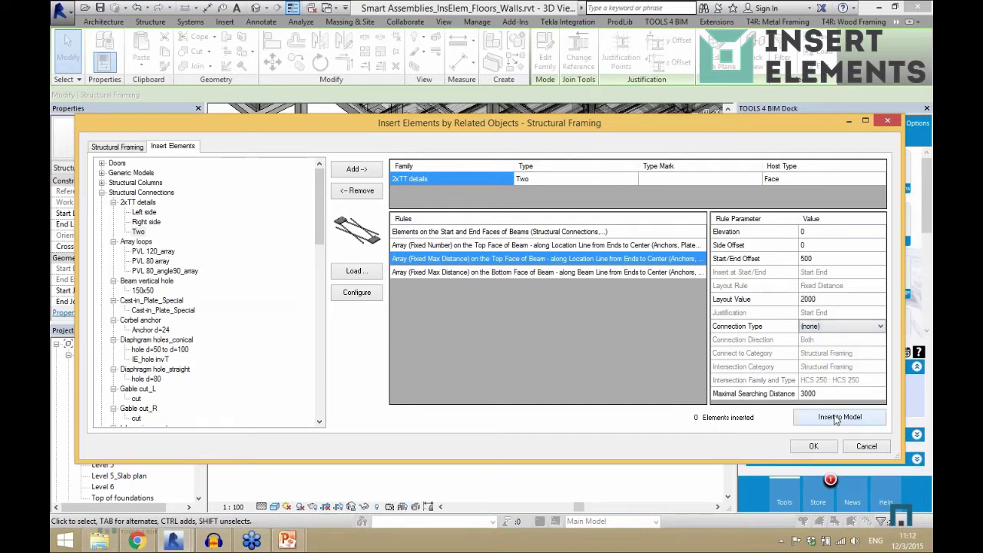
{"action": "left_click", "coordinate": [831, 300]}
{"action": "type", "text": "4"}
{"action": "left_click", "coordinate": [836, 422]}
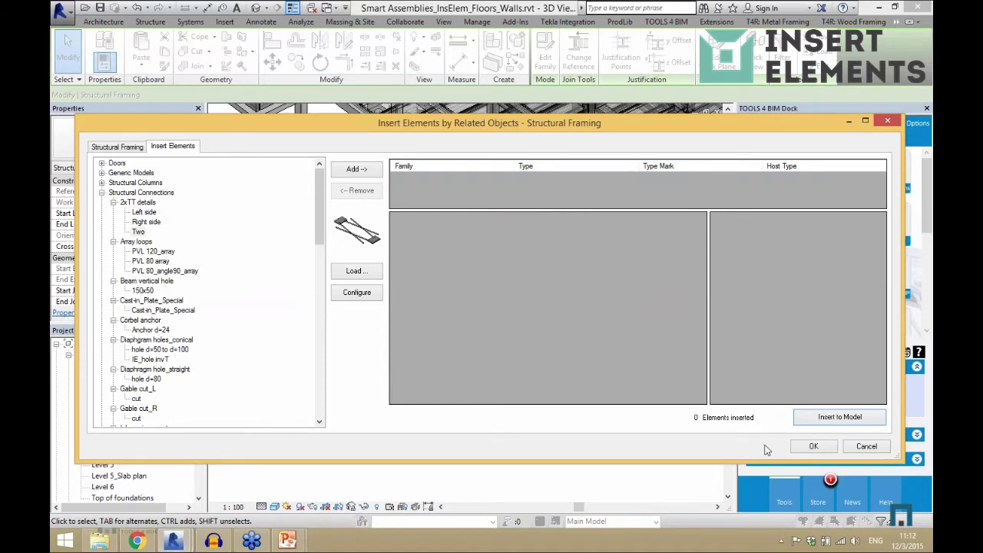
{"action": "left_click", "coordinate": [802, 451]}
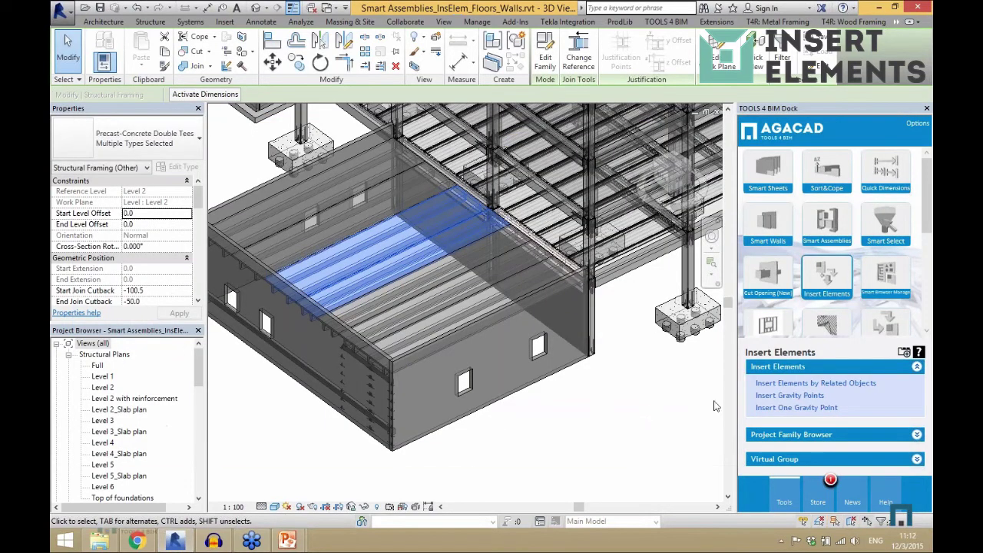
Reopen the insert dialog, add 2xTT details Two with connection type (none), and insert
{"action": "left_click", "coordinate": [771, 393]}
{"action": "left_click", "coordinate": [584, 367]}
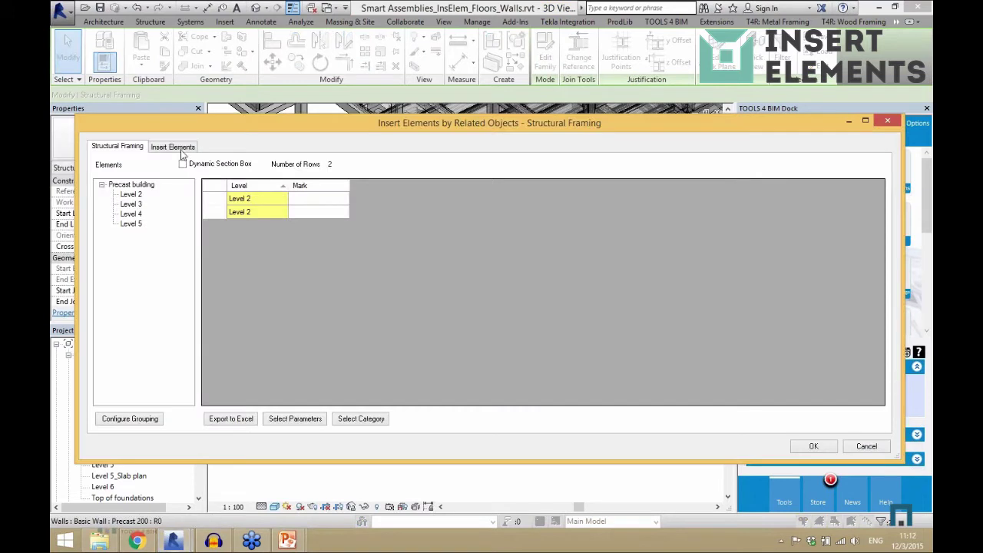
{"action": "left_click", "coordinate": [179, 146]}
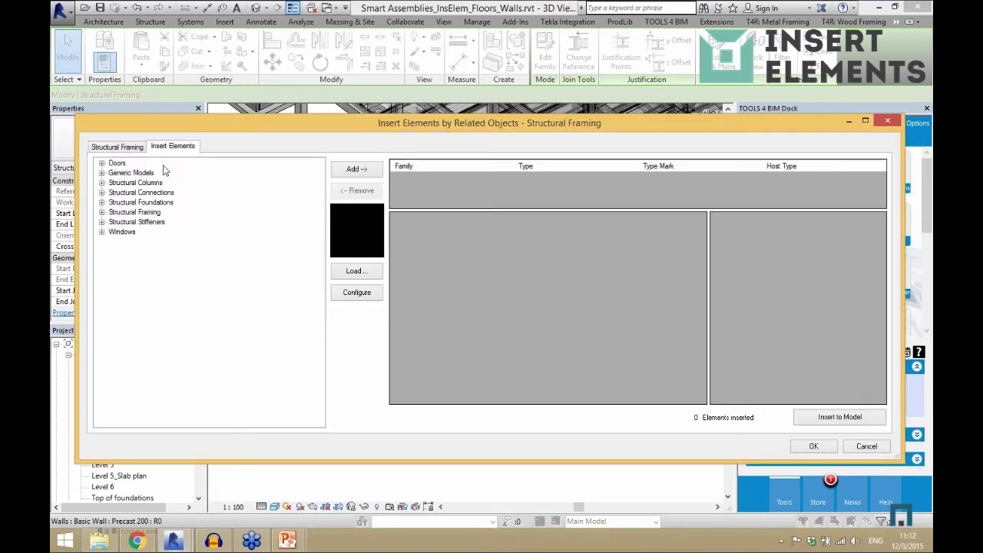
{"action": "left_click", "coordinate": [150, 195]}
{"action": "double_click", "coordinate": [149, 195]}
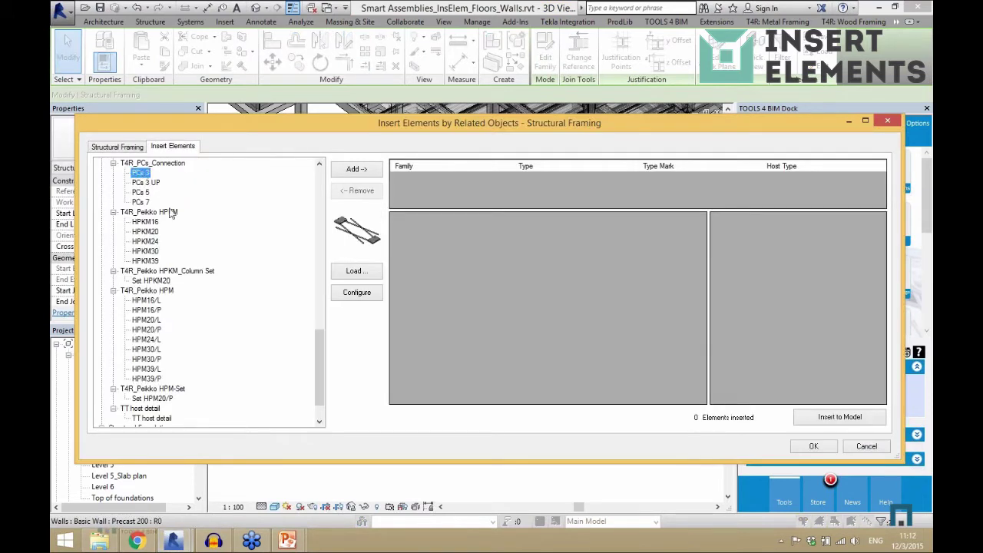
{"action": "left_click_drag", "start_coordinate": [320, 367], "coordinate": [321, 204]}
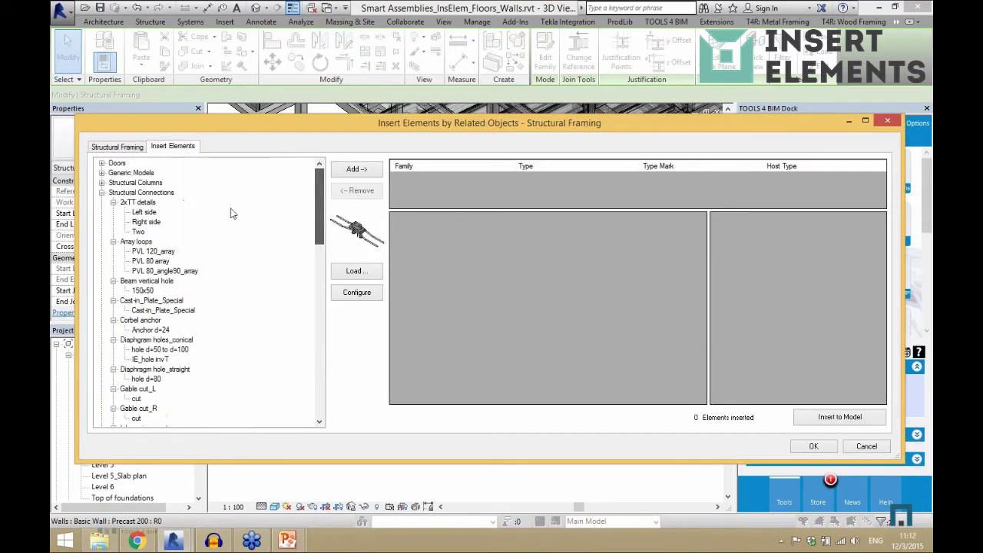
{"action": "left_click", "coordinate": [356, 168]}
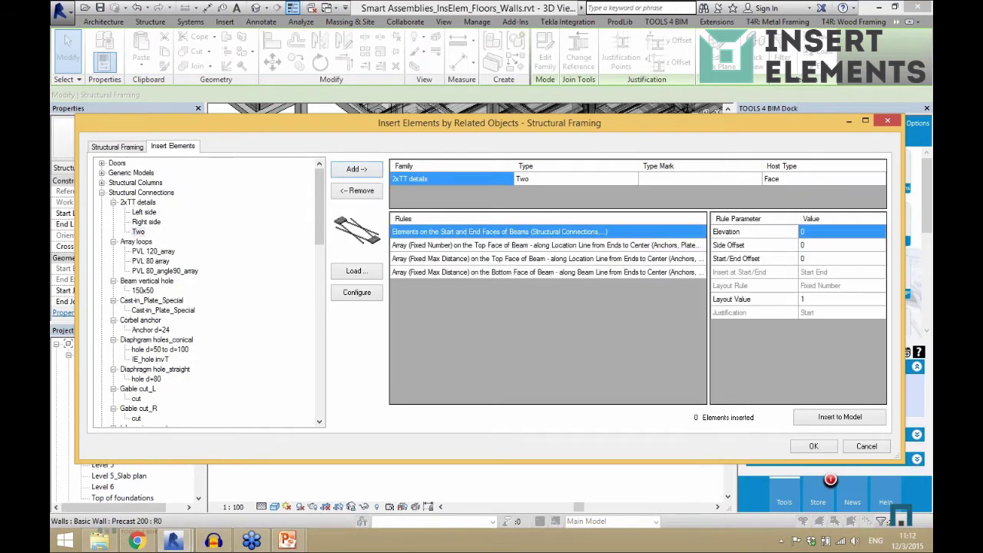
{"action": "left_click", "coordinate": [539, 244]}
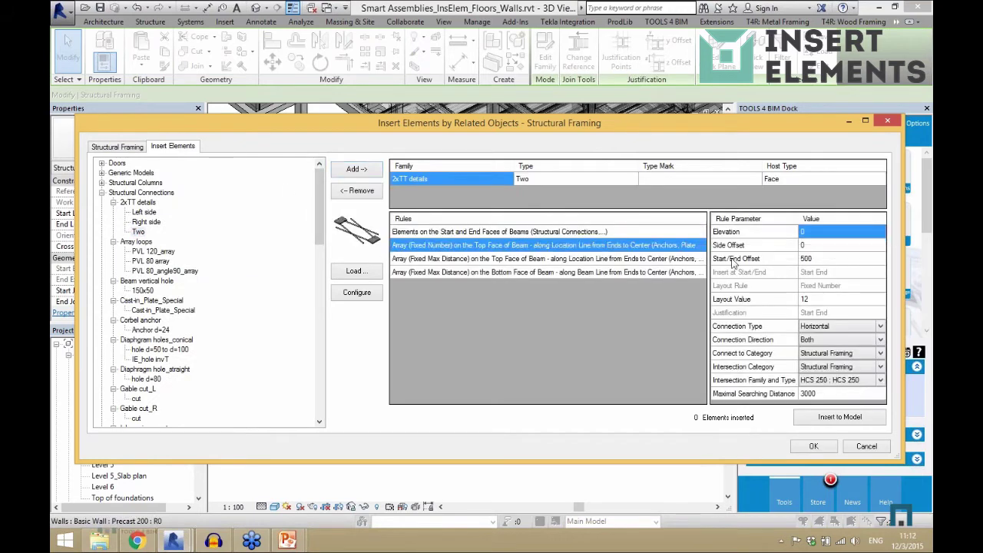
{"action": "left_click", "coordinate": [862, 326]}
{"action": "left_click", "coordinate": [861, 326]}
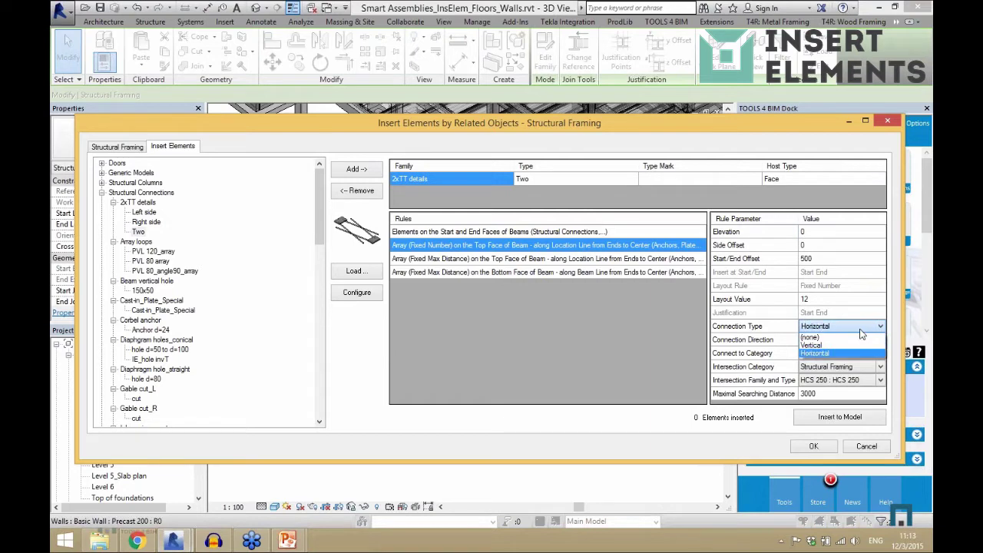
{"action": "left_click", "coordinate": [862, 338]}
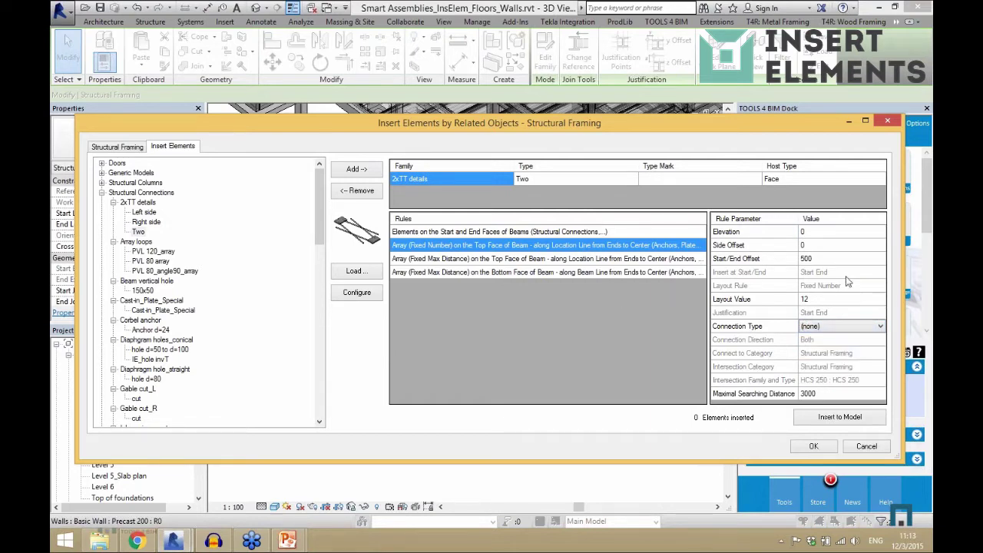
{"action": "left_click", "coordinate": [838, 417]}
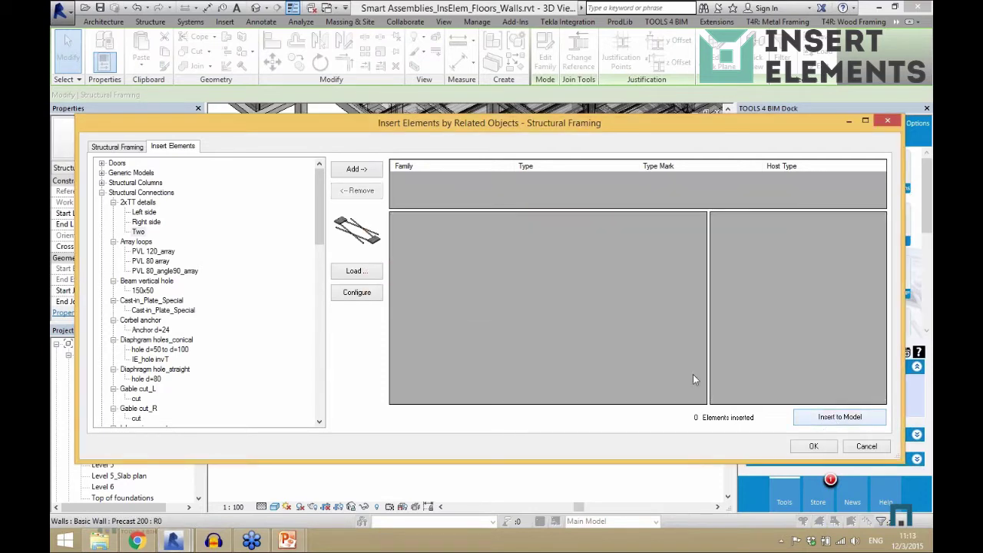
Re-add 2xTT details Two with top-face max-distance rule, layout 500, no intersection family, and insert
{"action": "left_click", "coordinate": [357, 169]}
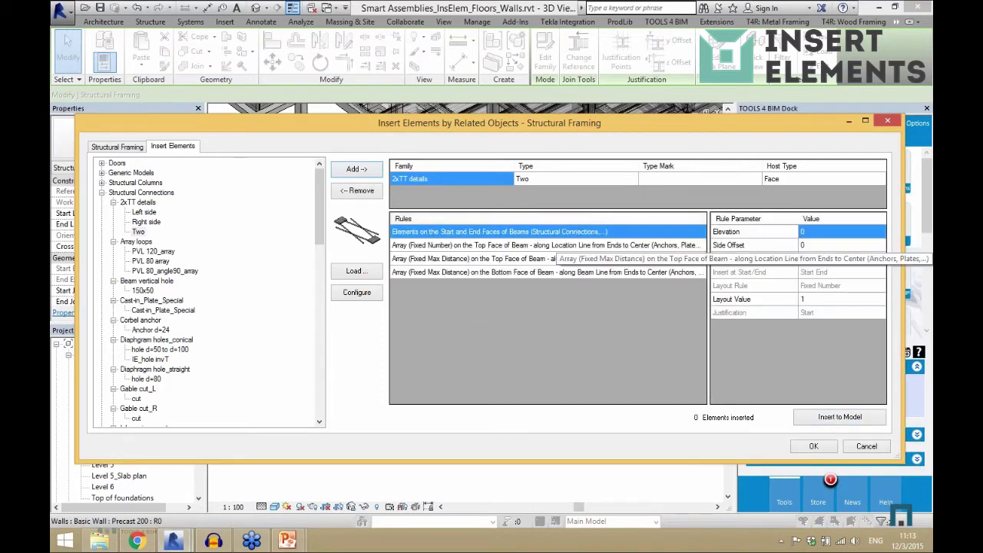
{"action": "left_click", "coordinate": [583, 272]}
{"action": "key", "text": "Up"}
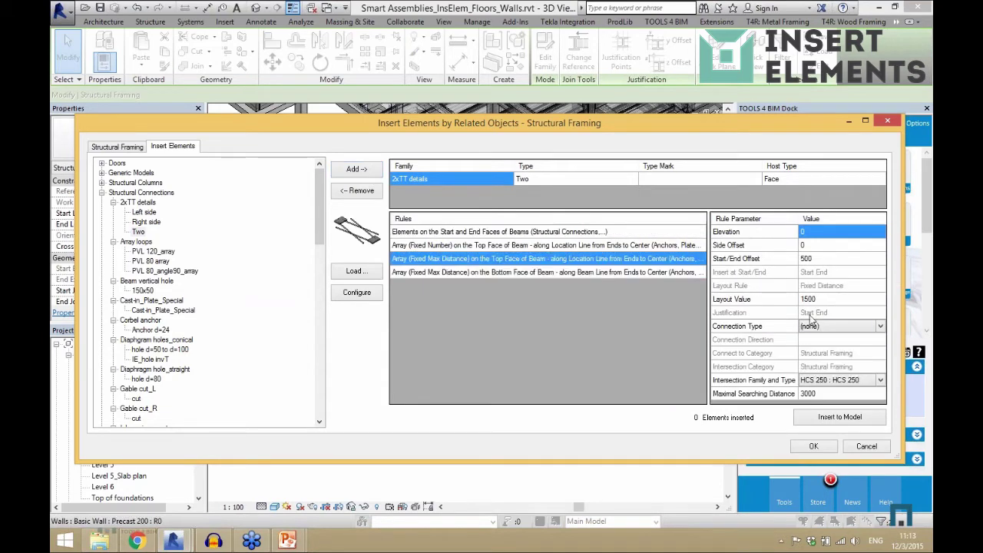
{"action": "left_click", "coordinate": [860, 304]}
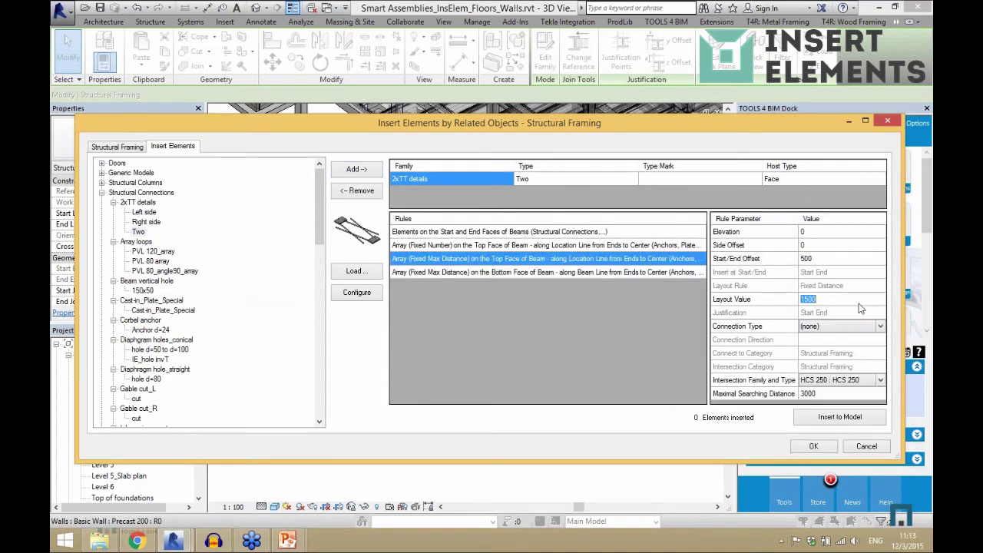
{"action": "type", "text": "500"}
{"action": "left_click", "coordinate": [842, 384]}
{"action": "left_click", "coordinate": [836, 394]}
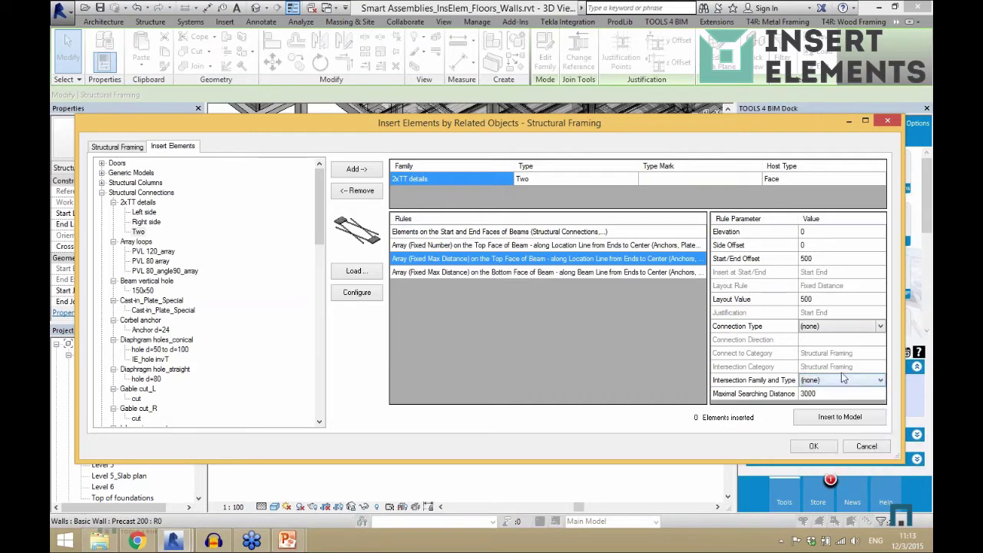
{"action": "left_click", "coordinate": [825, 301]}
{"action": "left_click", "coordinate": [833, 417]}
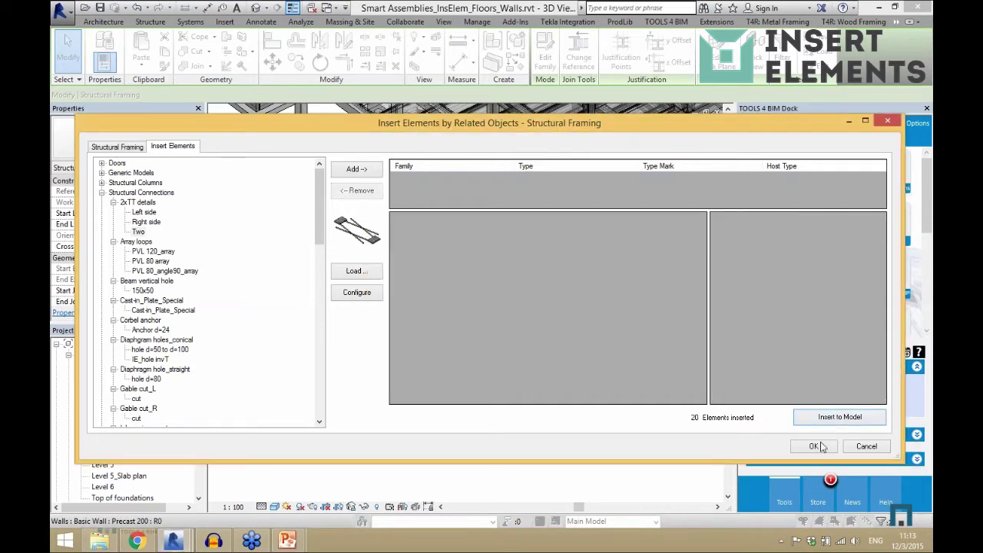
{"action": "left_click", "coordinate": [814, 447]}
{"action": "left_click", "coordinate": [572, 434]}
Zoom and orbit around the deck to inspect an inserted connection
{"action": "scroll", "coordinate": [304, 249], "scroll_direction": "up", "scroll_amount": 5}
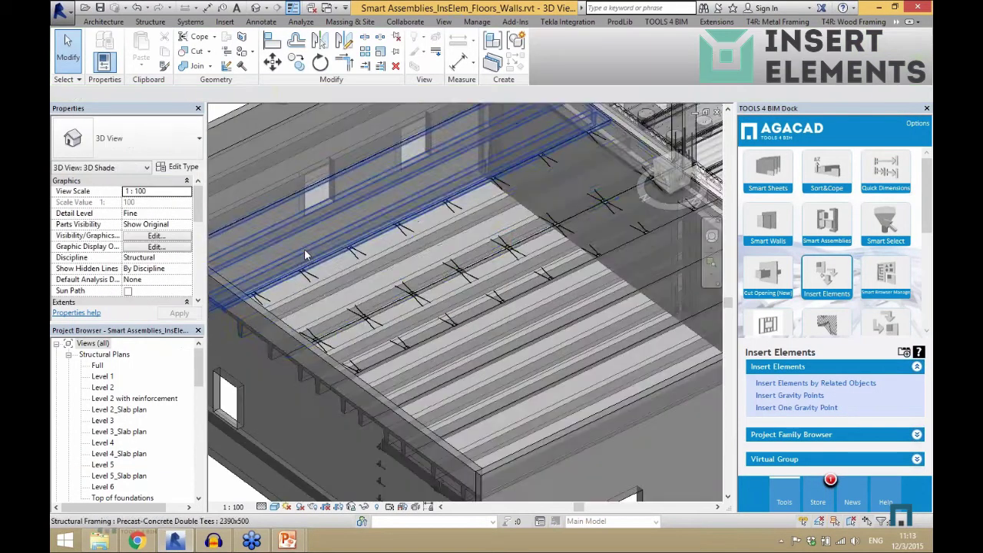
{"action": "left_click", "coordinate": [356, 245]}
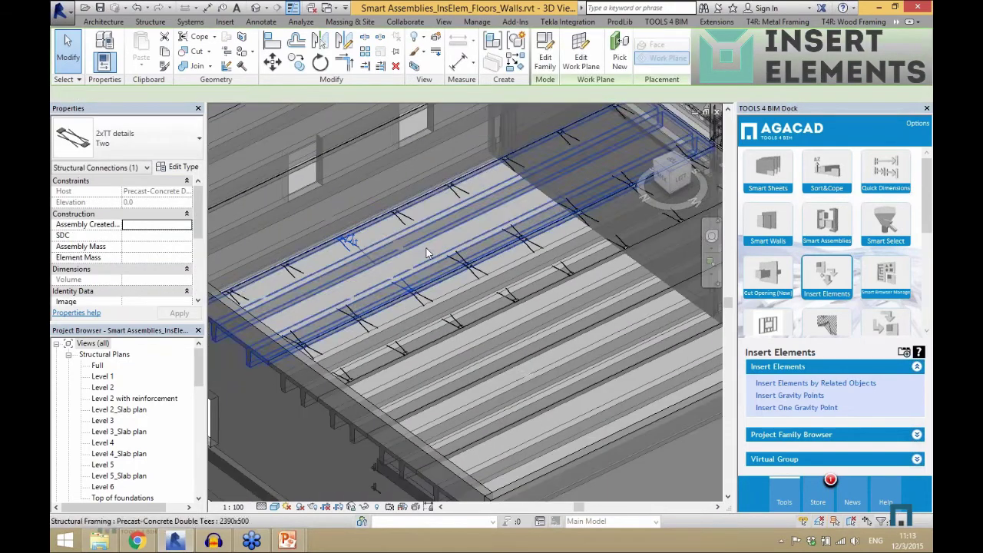
{"action": "middle_click_drag", "start_coordinate": [427, 248], "coordinate": [492, 242], "text": "shift"}
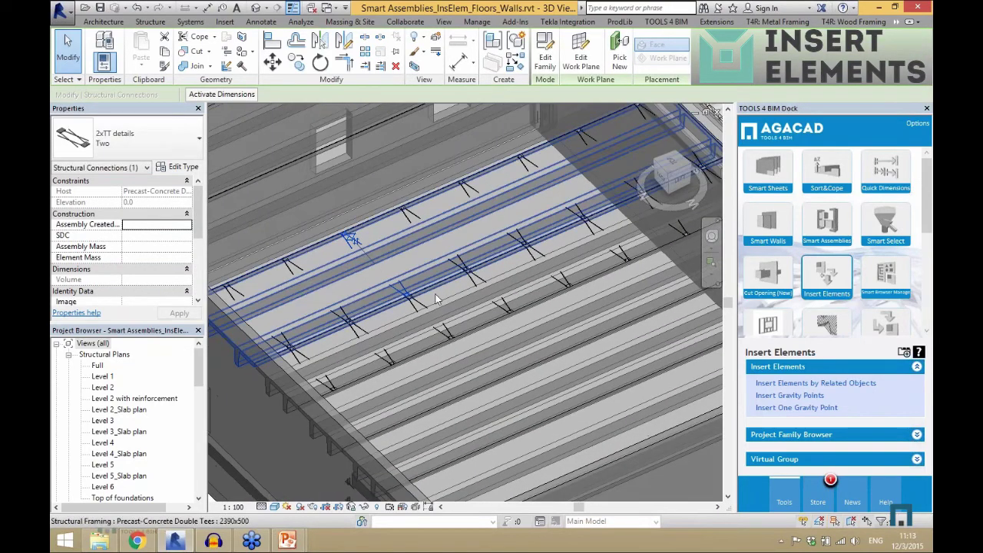
{"action": "middle_click_drag", "start_coordinate": [435, 299], "coordinate": [344, 289], "text": "shift"}
{"action": "key", "text": "Escape"}
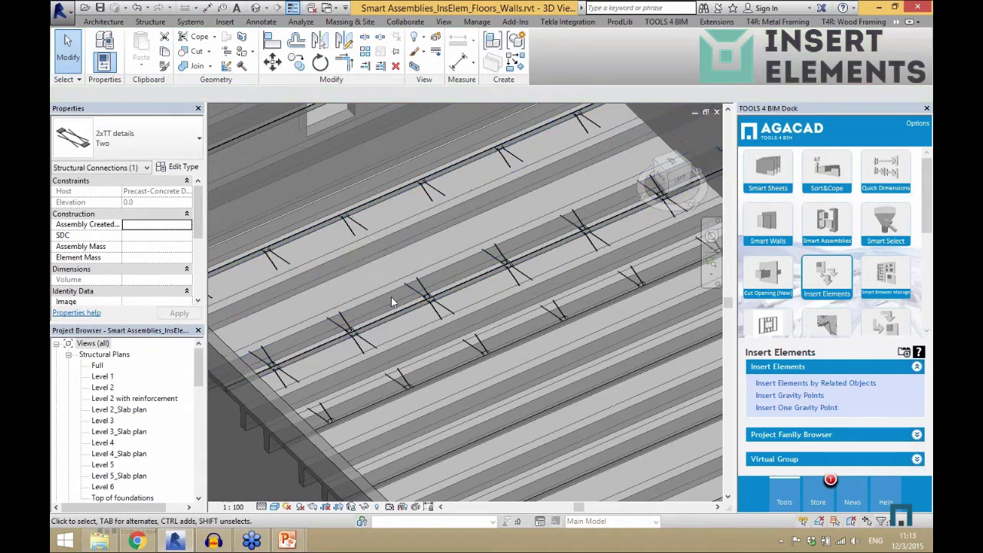
{"action": "scroll", "coordinate": [390, 297], "scroll_direction": "down", "scroll_amount": 3}
Select a 2xTT details connection on the 1600x500 double-tee beam and edit its family
{"action": "left_click", "coordinate": [348, 245]}
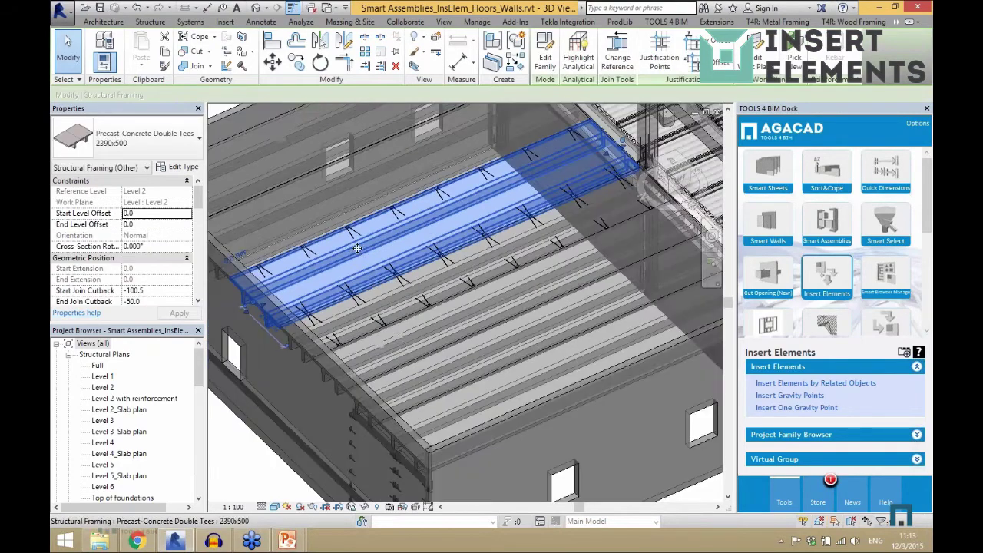
{"action": "left_click", "coordinate": [378, 287]}
{"action": "scroll", "coordinate": [396, 298], "scroll_direction": "up", "scroll_amount": 2}
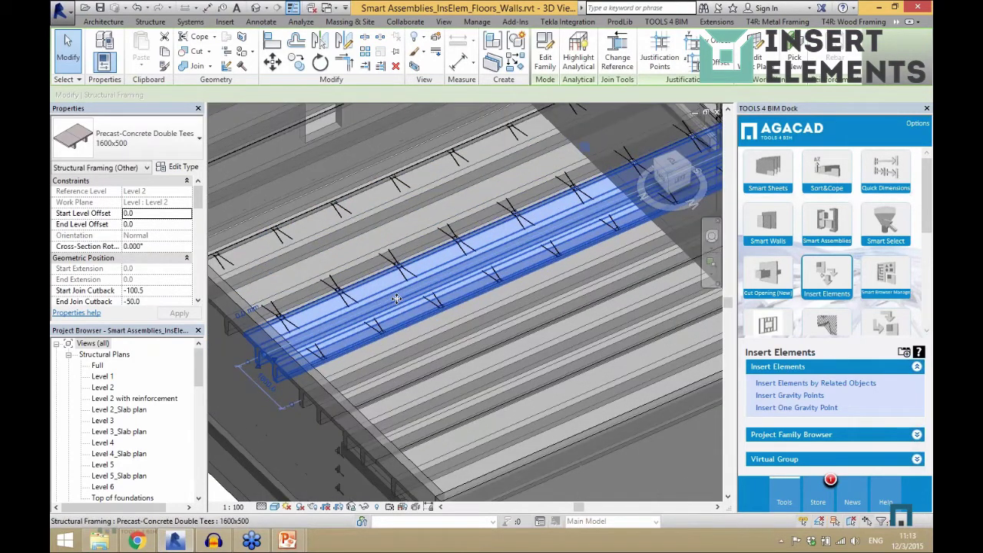
{"action": "scroll", "coordinate": [396, 298], "scroll_direction": "up", "scroll_amount": 2}
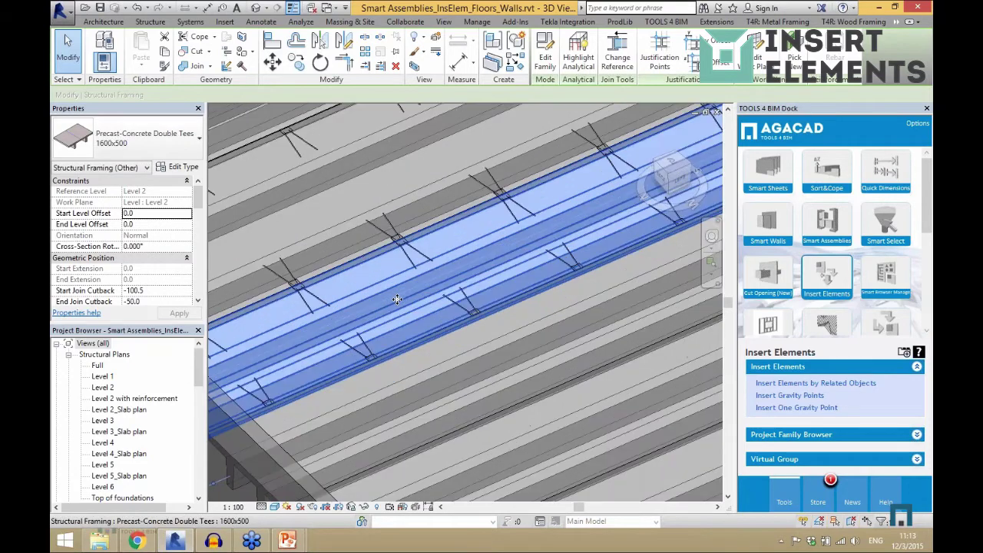
{"action": "left_click", "coordinate": [471, 313]}
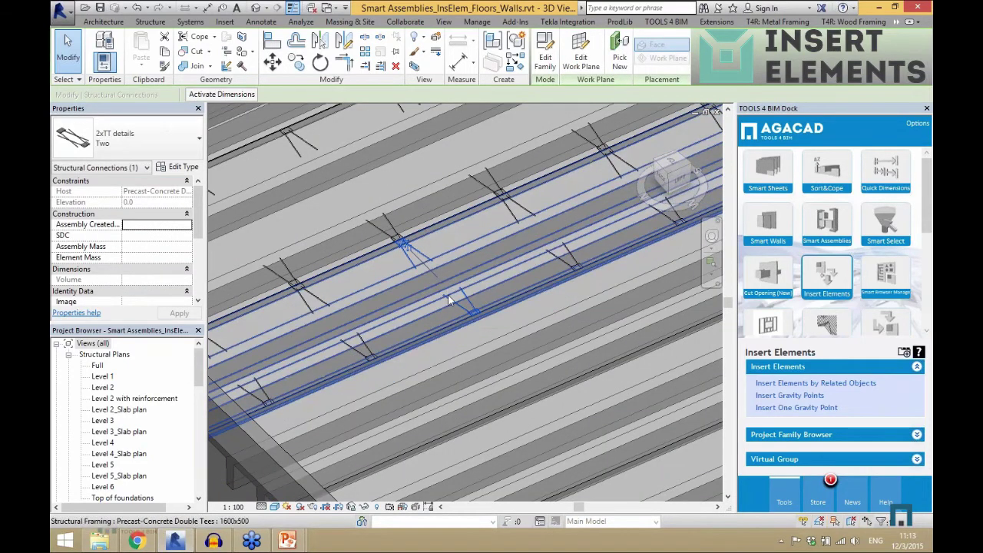
{"action": "left_click", "coordinate": [545, 60]}
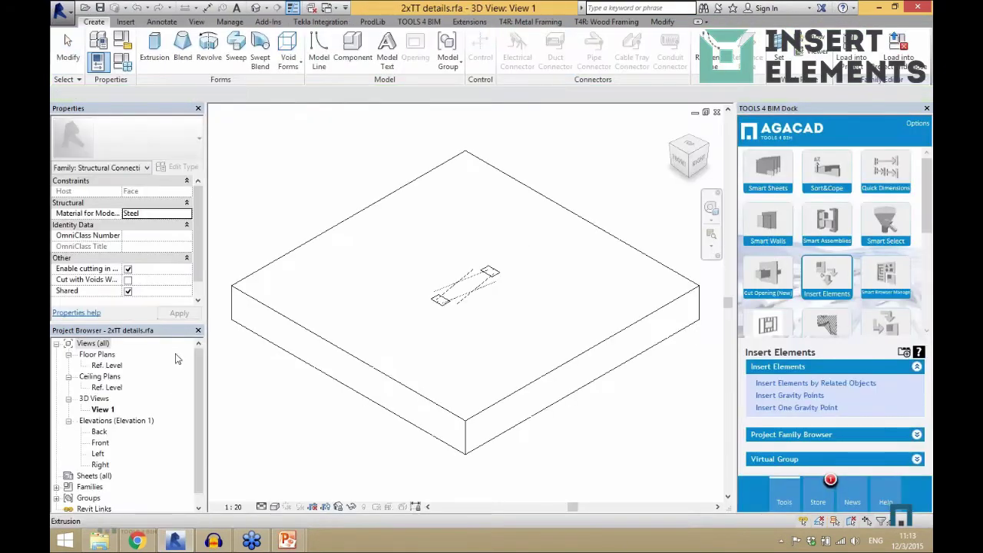
Review the B = 600 dimension in the Ref. Level plan, then close 2xTT details without saving
{"action": "double_click", "coordinate": [111, 365]}
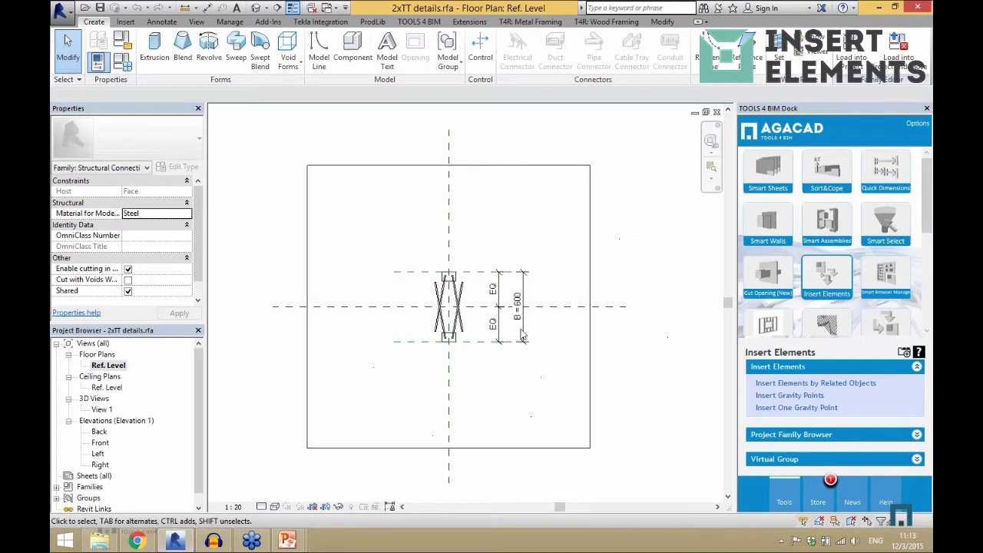
{"action": "left_click", "coordinate": [522, 336]}
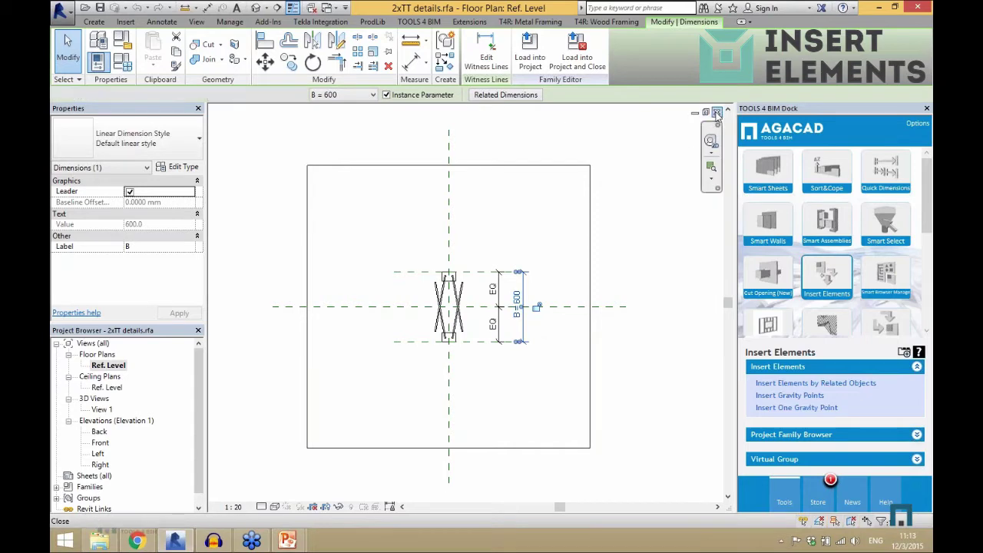
{"action": "left_click", "coordinate": [716, 113]}
{"action": "left_click", "coordinate": [717, 112]}
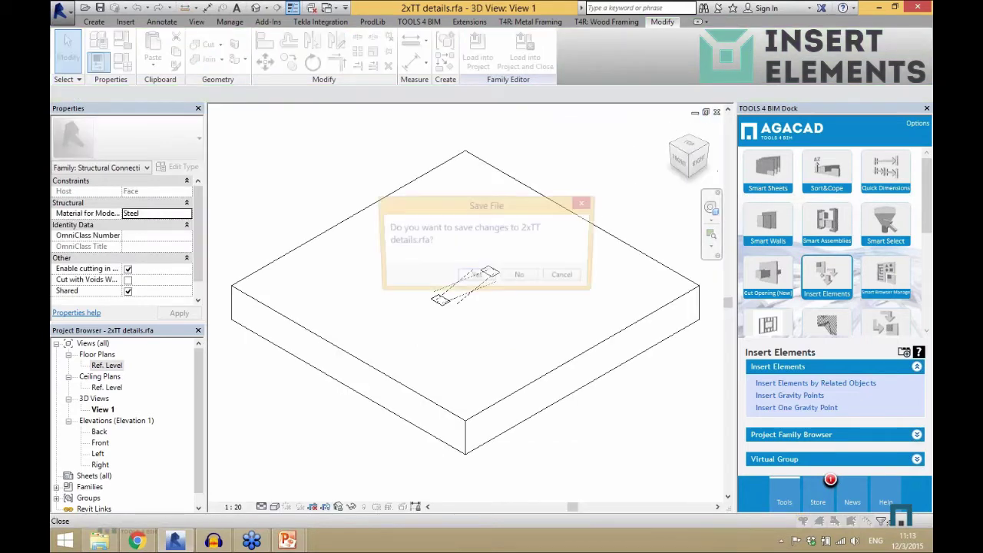
{"action": "left_click", "coordinate": [520, 276]}
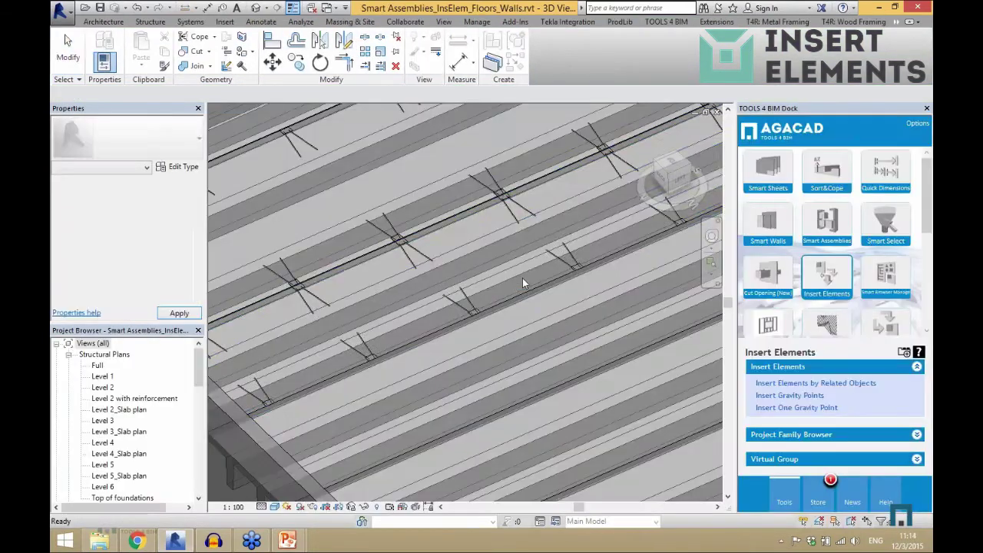
Select both L precast beam segments and the inverted tee beam, then launch Insert Elements by Related Objects
{"action": "scroll", "coordinate": [450, 255], "scroll_direction": "down", "scroll_amount": 6}
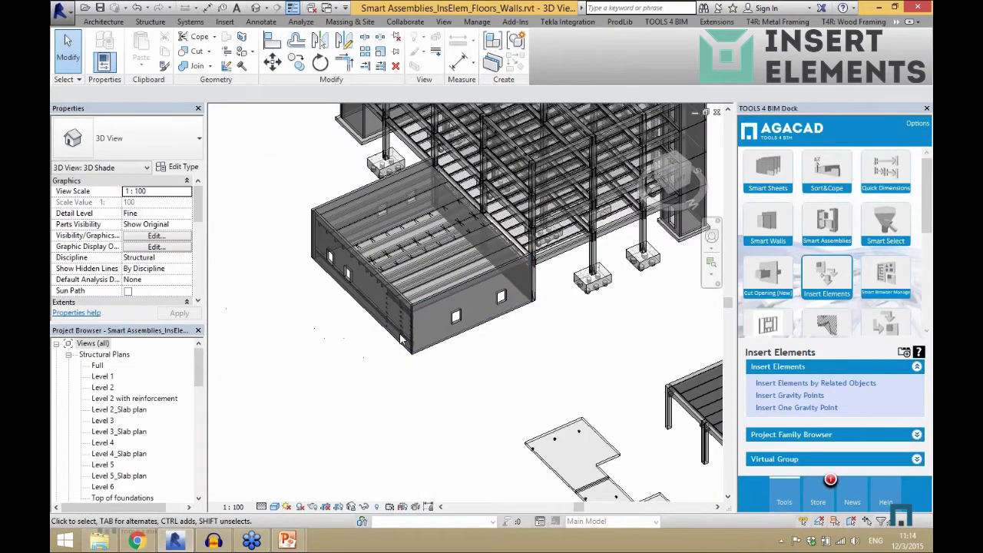
{"action": "scroll", "coordinate": [400, 340], "scroll_direction": "down", "scroll_amount": 3}
{"action": "middle_click_drag", "start_coordinate": [401, 340], "coordinate": [361, 301], "text": "shift"}
{"action": "scroll", "coordinate": [322, 450], "scroll_direction": "down", "scroll_amount": 2}
{"action": "scroll", "coordinate": [330, 461], "scroll_direction": "up", "scroll_amount": 5}
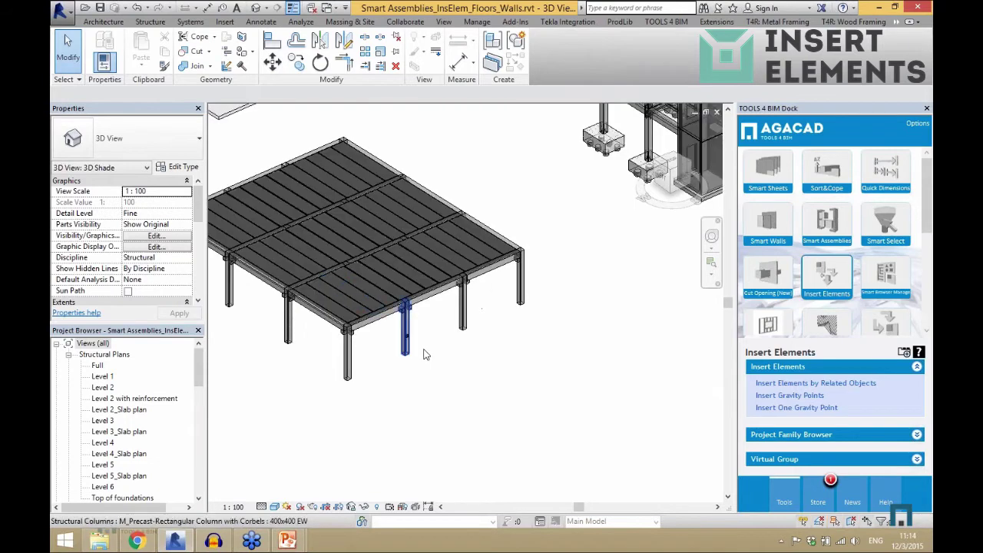
{"action": "scroll", "coordinate": [427, 355], "scroll_direction": "down", "scroll_amount": 3}
{"action": "scroll", "coordinate": [437, 361], "scroll_direction": "up", "scroll_amount": 6}
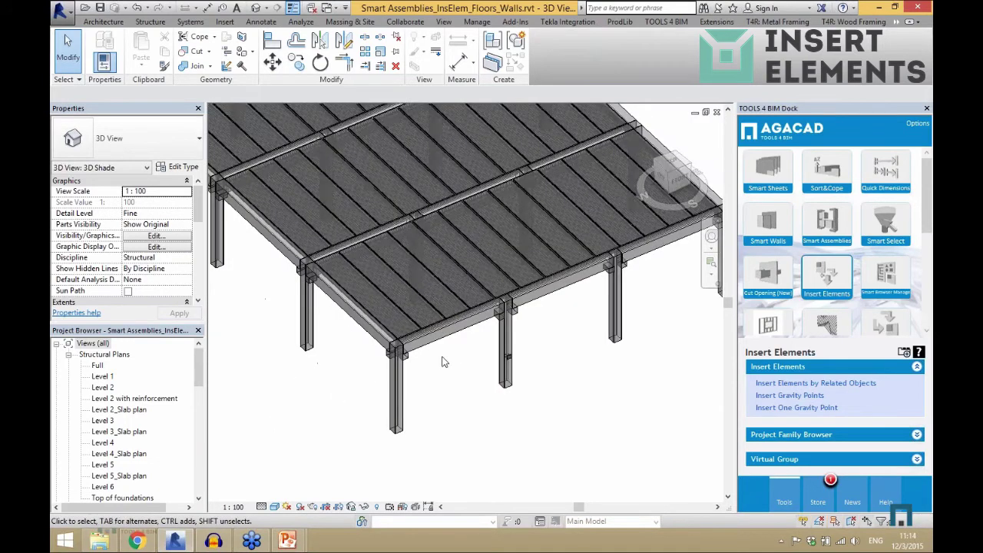
{"action": "left_click", "coordinate": [444, 338]}
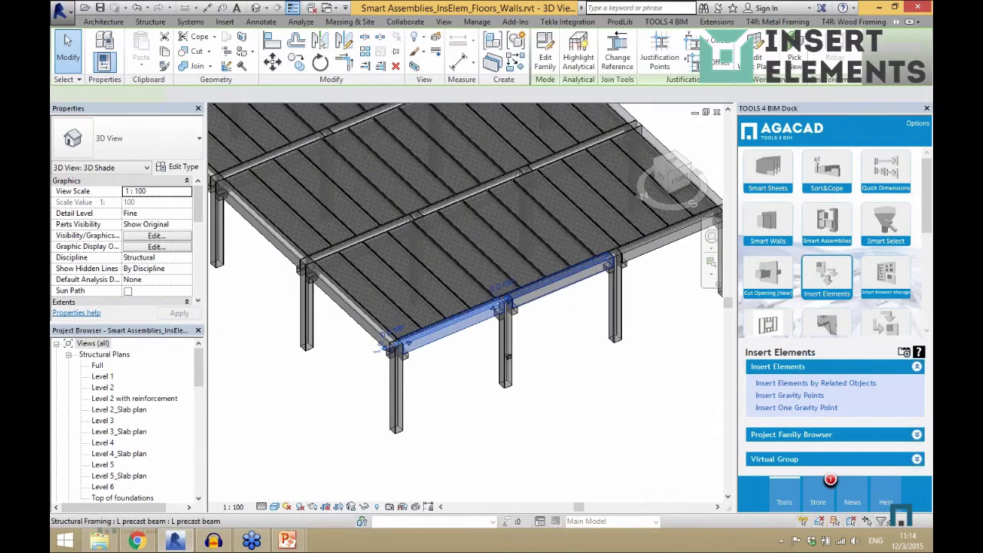
{"action": "left_click", "coordinate": [634, 257], "text": "ctrl"}
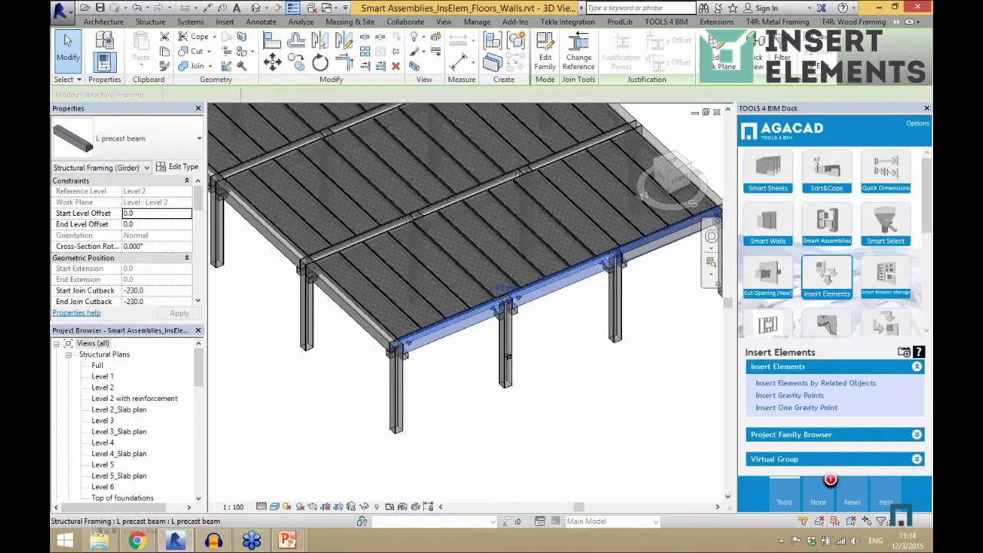
{"action": "left_click", "coordinate": [437, 212], "text": "ctrl"}
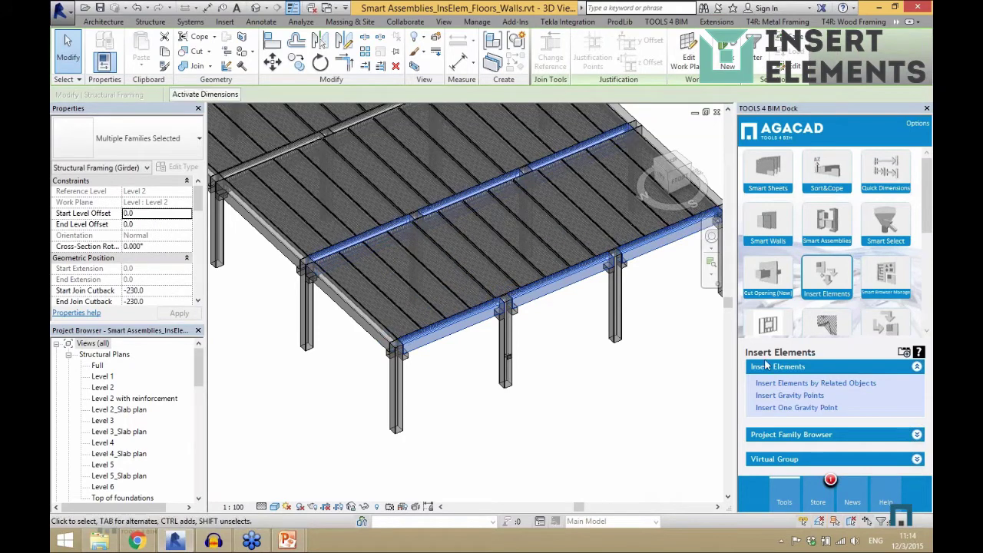
{"action": "left_click", "coordinate": [791, 382]}
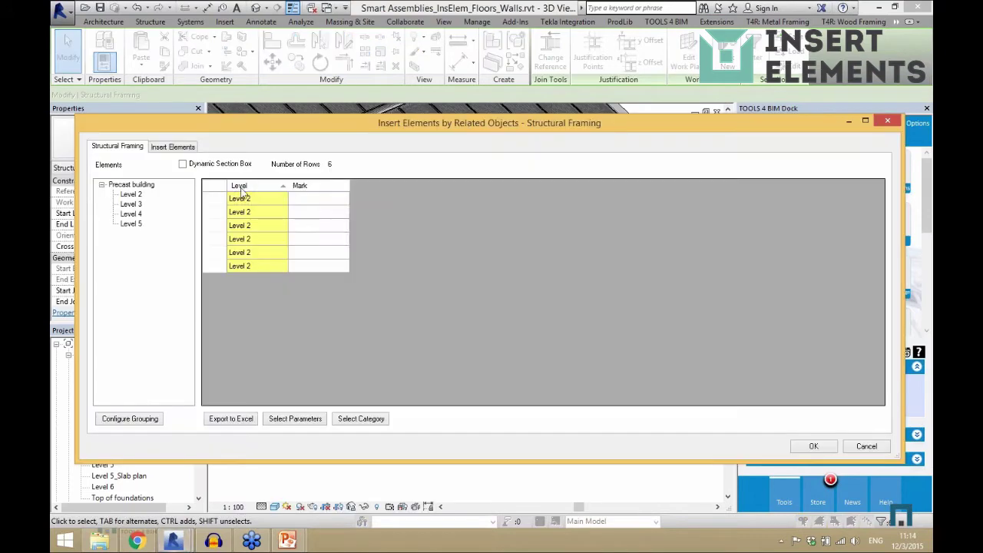
Add Beam vertical hole 150x50 from Structural Connections and insert twelve holes into the selected beams
{"action": "left_click", "coordinate": [184, 148]}
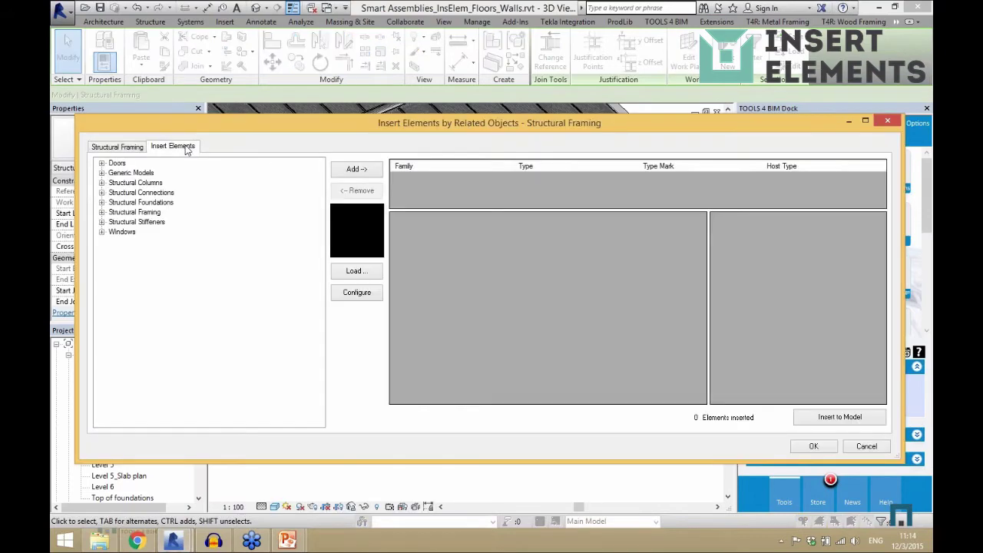
{"action": "double_click", "coordinate": [142, 192]}
{"action": "scroll", "coordinate": [331, 338], "scroll_direction": "up", "scroll_amount": 18}
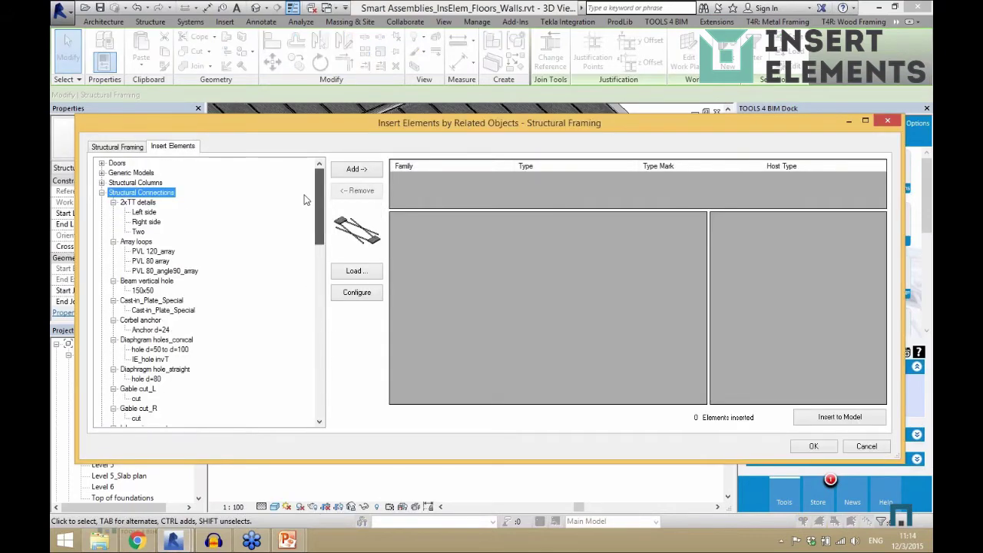
{"action": "scroll", "coordinate": [306, 201], "scroll_direction": "down", "scroll_amount": 1}
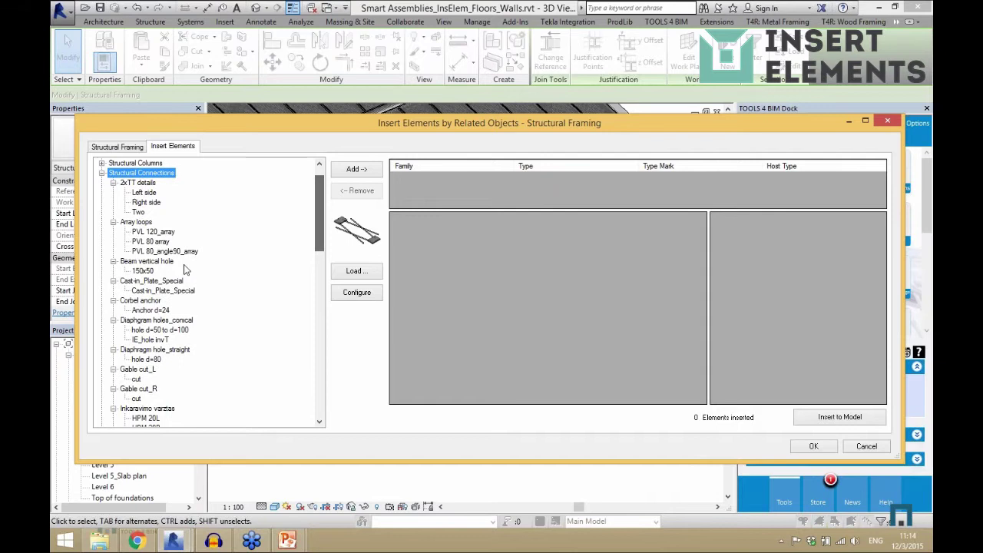
{"action": "left_click", "coordinate": [142, 270]}
{"action": "left_click", "coordinate": [362, 169]}
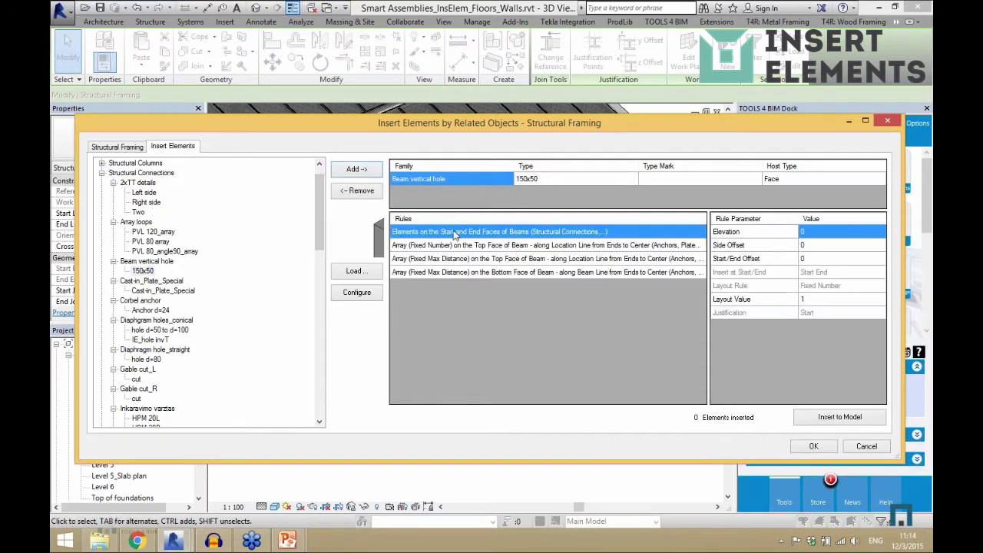
{"action": "left_click", "coordinate": [841, 418]}
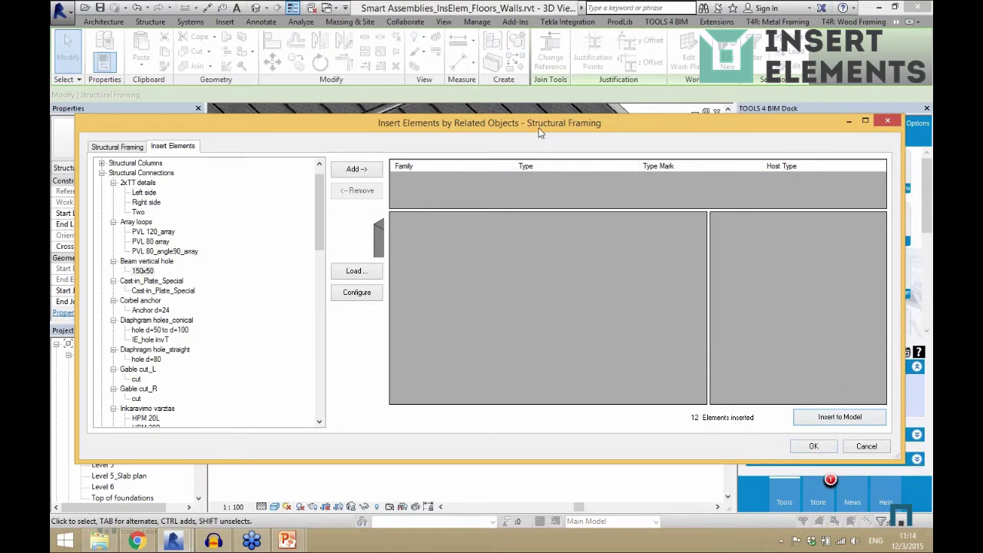
{"action": "left_click_drag", "start_coordinate": [540, 133], "coordinate": [540, 413]}
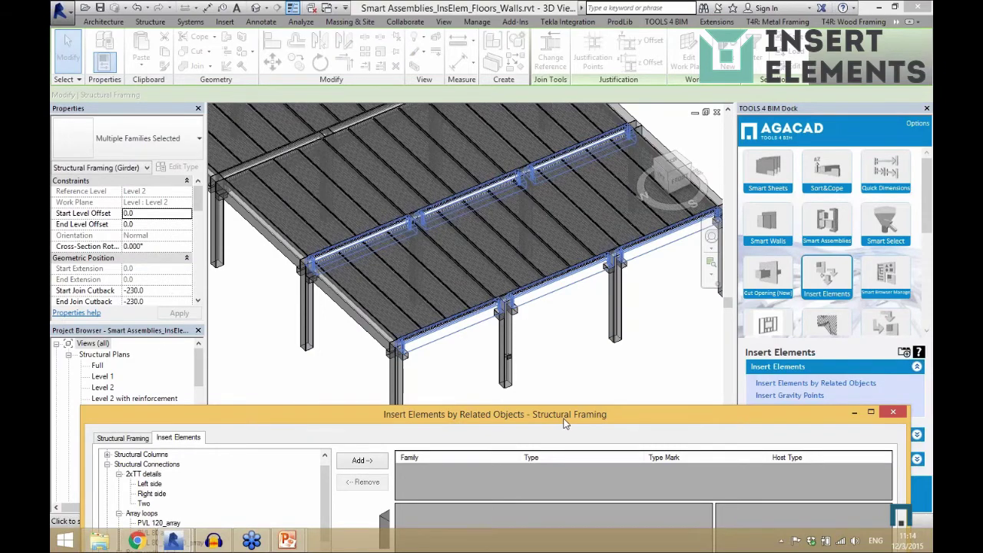
{"action": "left_click_drag", "start_coordinate": [564, 422], "coordinate": [557, 132]}
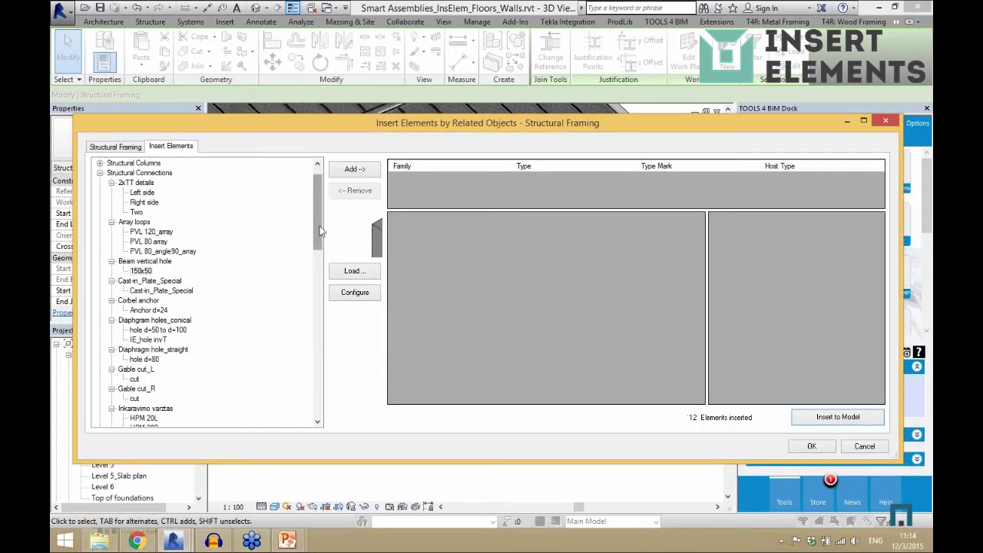
{"action": "scroll", "coordinate": [142, 273], "scroll_direction": "down", "scroll_amount": 2}
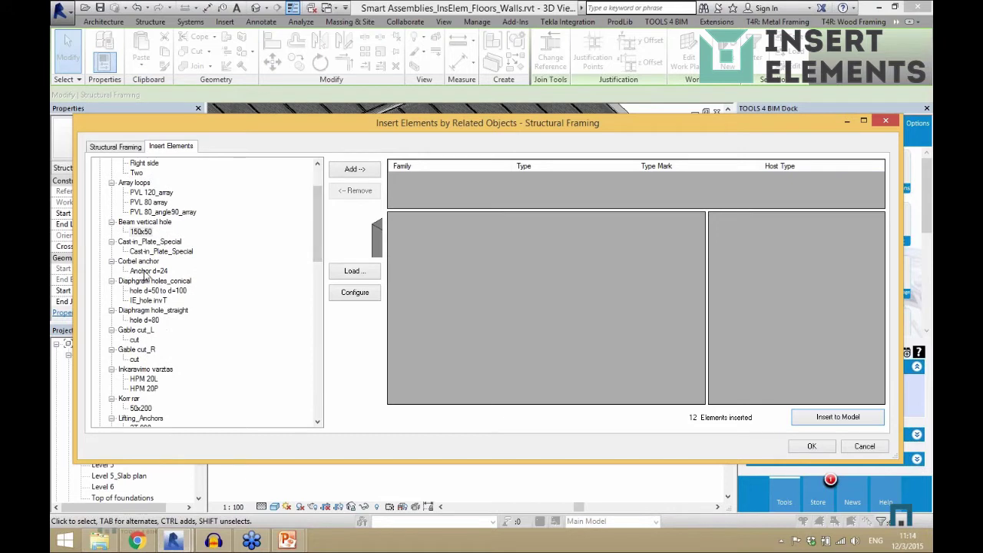
Insert Diaphragm hole_straight d=80 as a fixed-number top-face array with Horizontal connection type, then close
{"action": "left_click", "coordinate": [161, 272]}
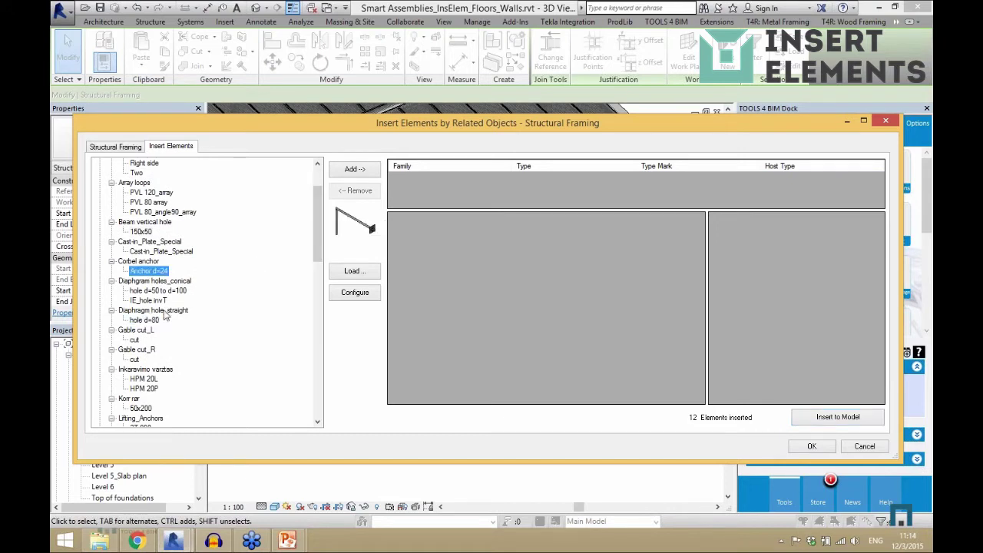
{"action": "left_click", "coordinate": [150, 320]}
{"action": "left_click", "coordinate": [346, 175]}
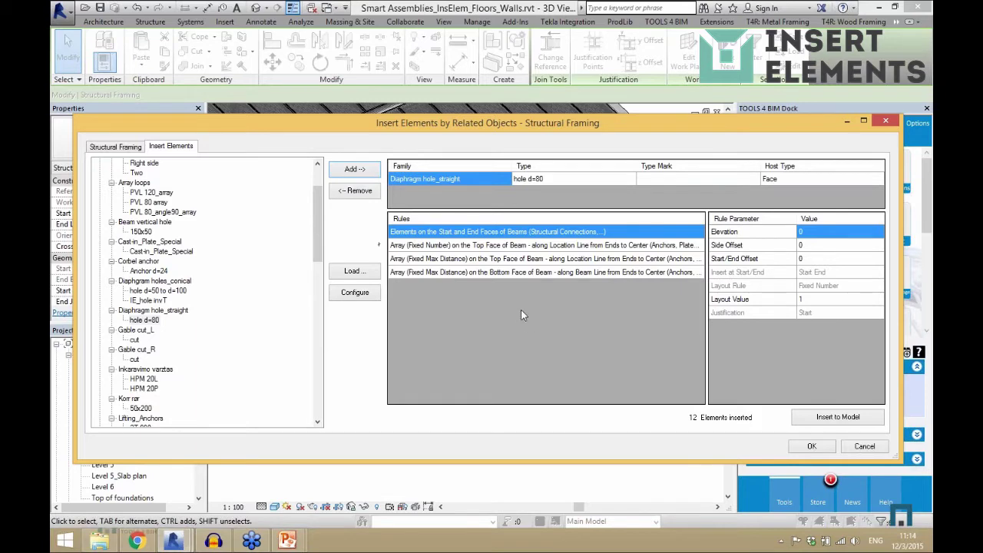
{"action": "left_click", "coordinate": [496, 246]}
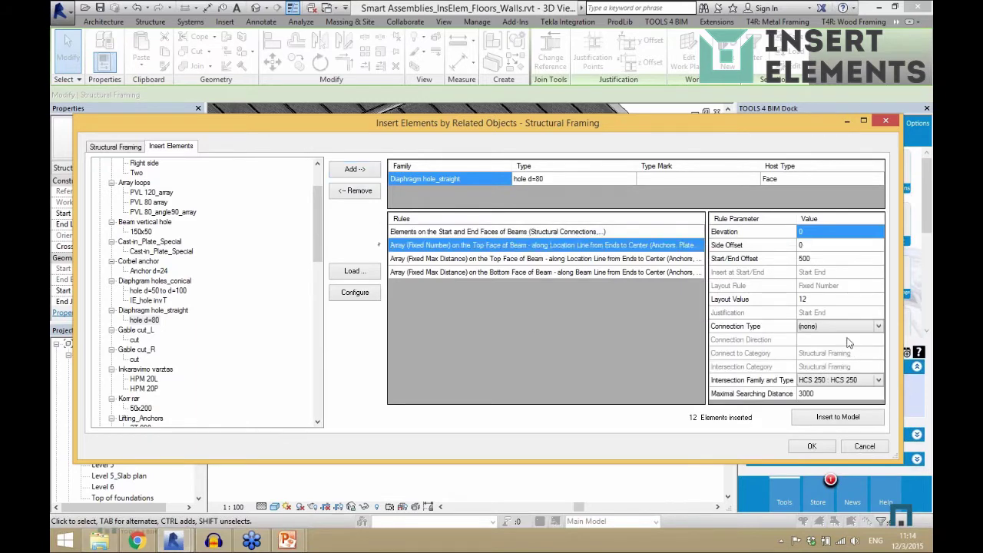
{"action": "left_click", "coordinate": [869, 327]}
{"action": "left_click", "coordinate": [874, 328]}
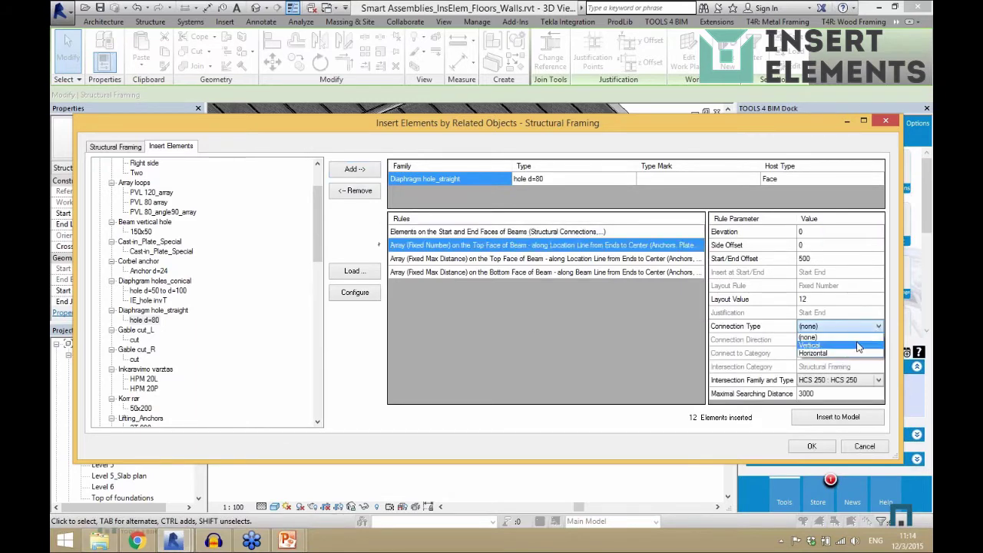
{"action": "left_click", "coordinate": [860, 353]}
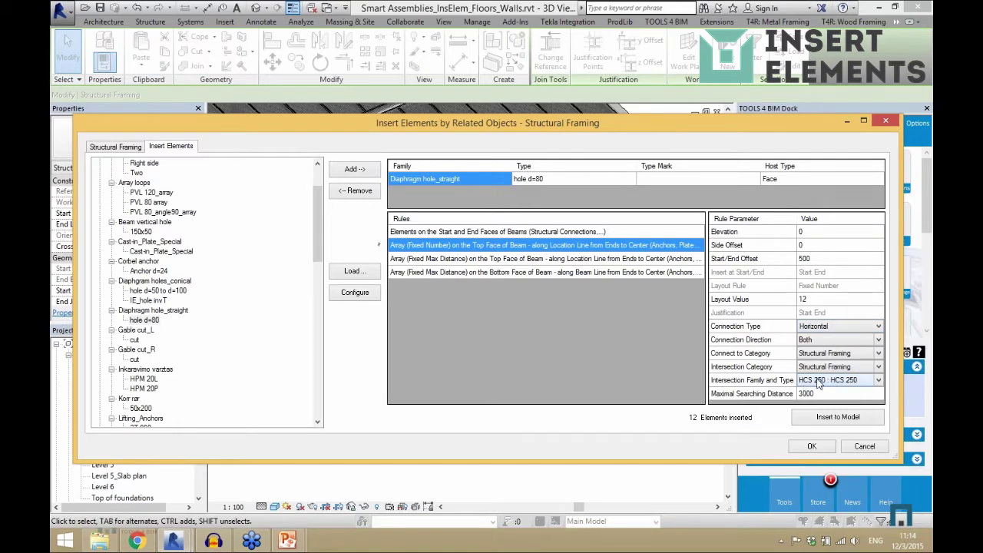
{"action": "left_click", "coordinate": [820, 422]}
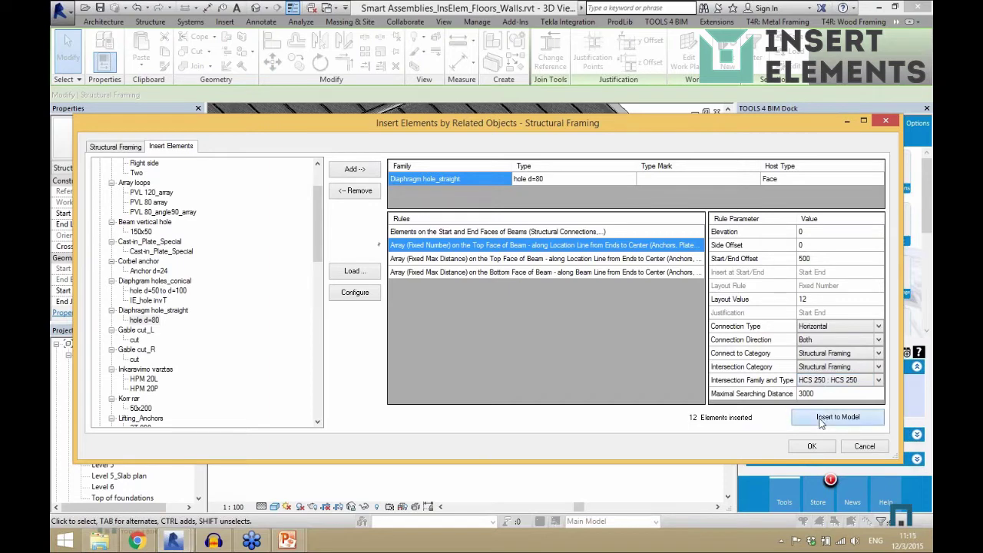
{"action": "left_click", "coordinate": [810, 447]}
Inspect an inserted 150x50 vertical hole and a d=80 diaphragm hole on the beam
{"action": "left_click", "coordinate": [547, 413]}
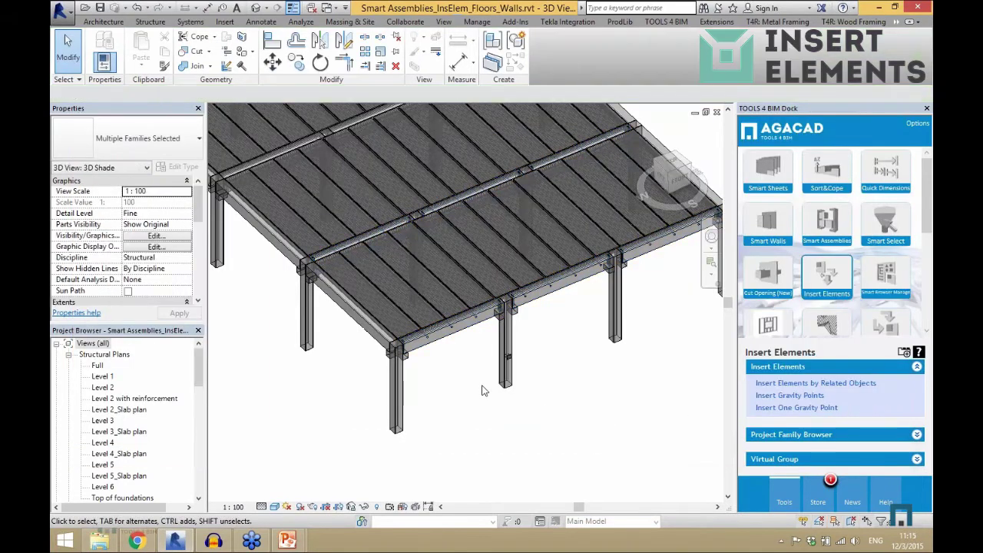
{"action": "scroll", "coordinate": [399, 350], "scroll_direction": "up", "scroll_amount": 8}
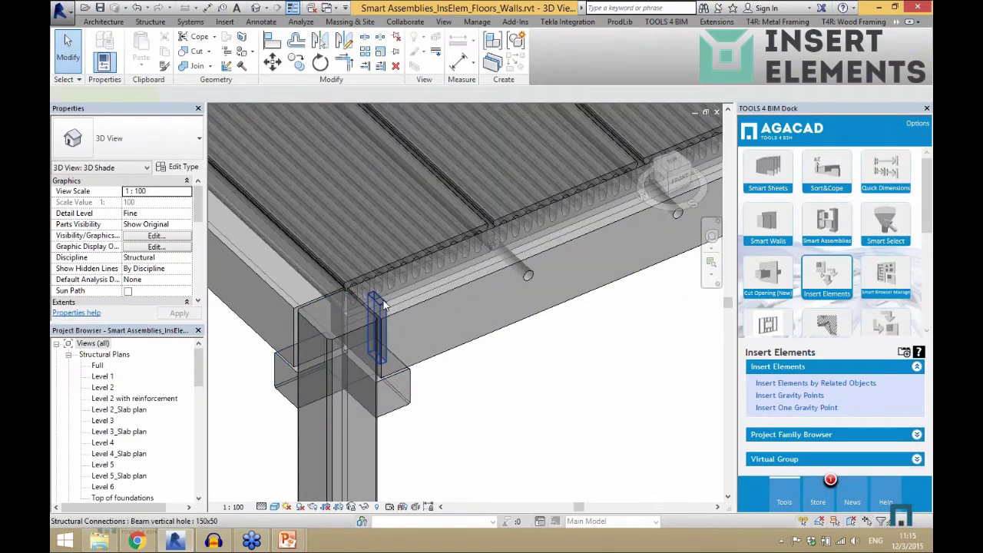
{"action": "left_click", "coordinate": [384, 305]}
{"action": "middle_click_drag", "start_coordinate": [384, 305], "coordinate": [390, 322], "text": "shift"}
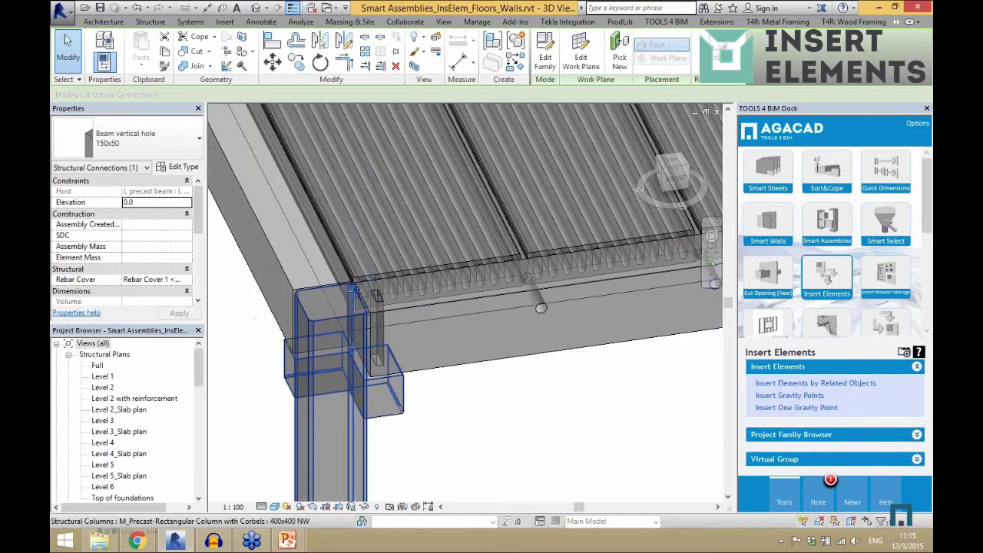
{"action": "scroll", "coordinate": [389, 322], "scroll_direction": "down", "scroll_amount": 5}
{"action": "left_click", "coordinate": [484, 407]}
{"action": "scroll", "coordinate": [376, 336], "scroll_direction": "up", "scroll_amount": 4}
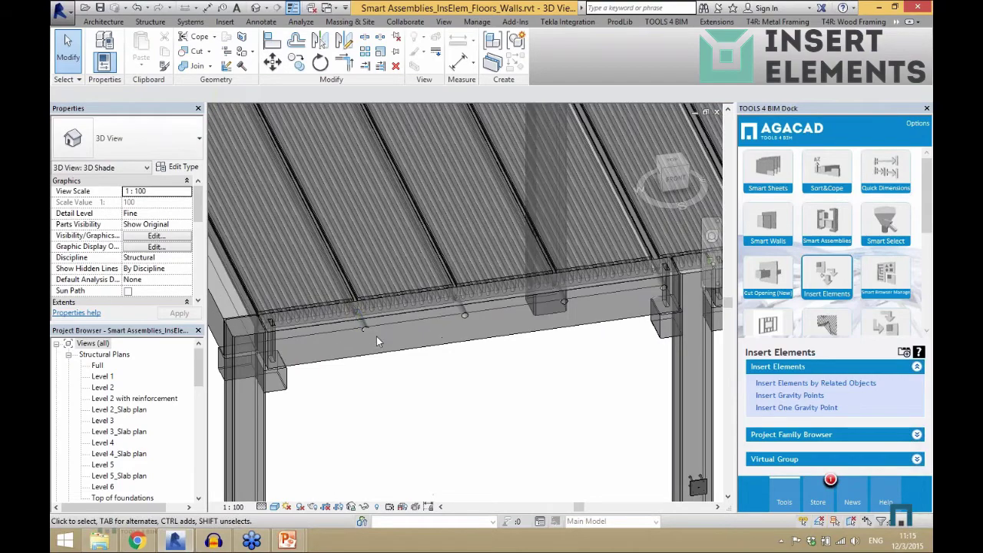
{"action": "left_click", "coordinate": [434, 323]}
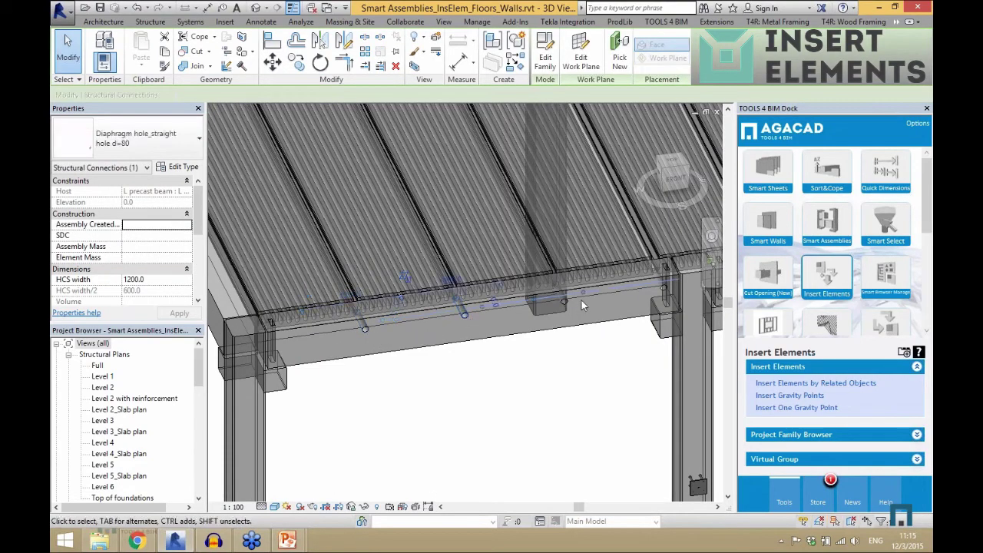
{"action": "left_click", "coordinate": [510, 386]}
{"action": "middle_click_drag", "start_coordinate": [510, 386], "coordinate": [486, 299], "text": "shift"}
Check a floor panel, a diaphragm hole and the beam-end vertical hole, then view the wider roof
{"action": "left_click", "coordinate": [444, 312]}
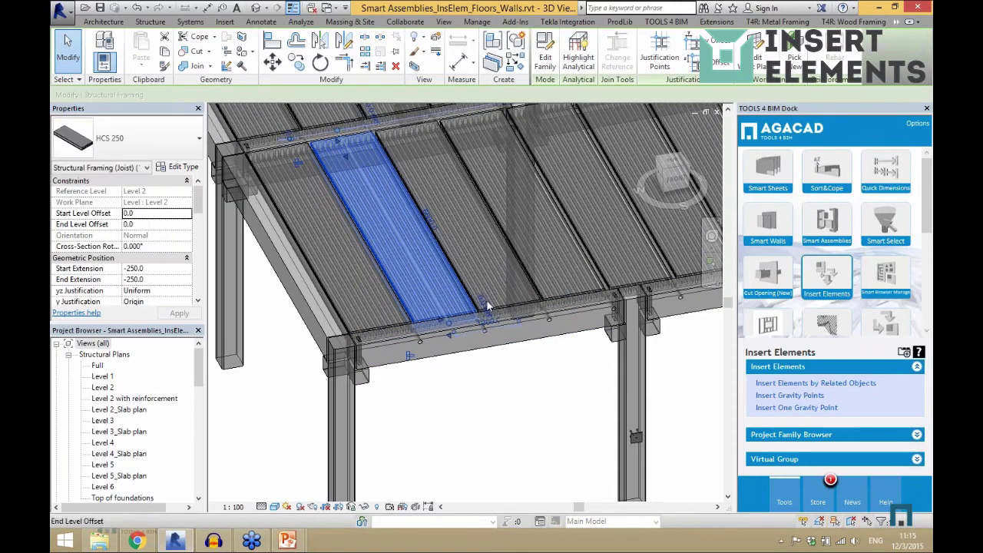
{"action": "left_click", "coordinate": [515, 373]}
{"action": "middle_click_drag", "start_coordinate": [526, 351], "coordinate": [457, 326], "text": "shift"}
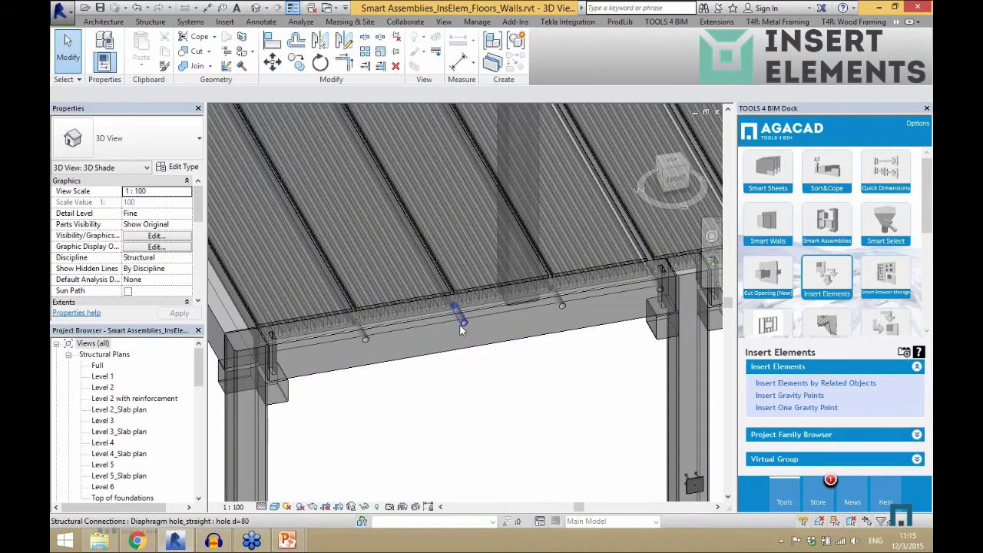
{"action": "left_click", "coordinate": [461, 327]}
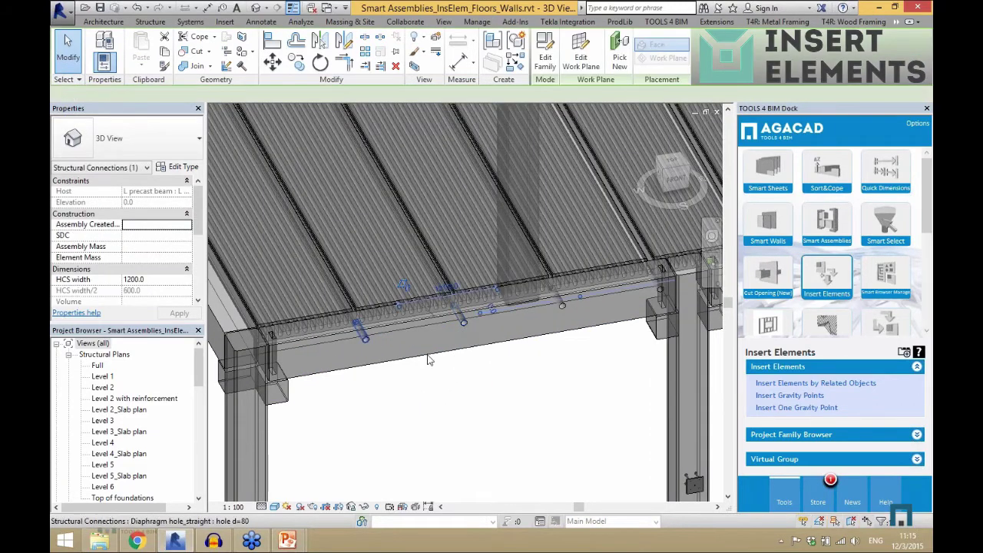
{"action": "scroll", "coordinate": [469, 361], "scroll_direction": "down", "scroll_amount": 5}
{"action": "left_click", "coordinate": [444, 388]}
{"action": "scroll", "coordinate": [444, 388], "scroll_direction": "down", "scroll_amount": 2}
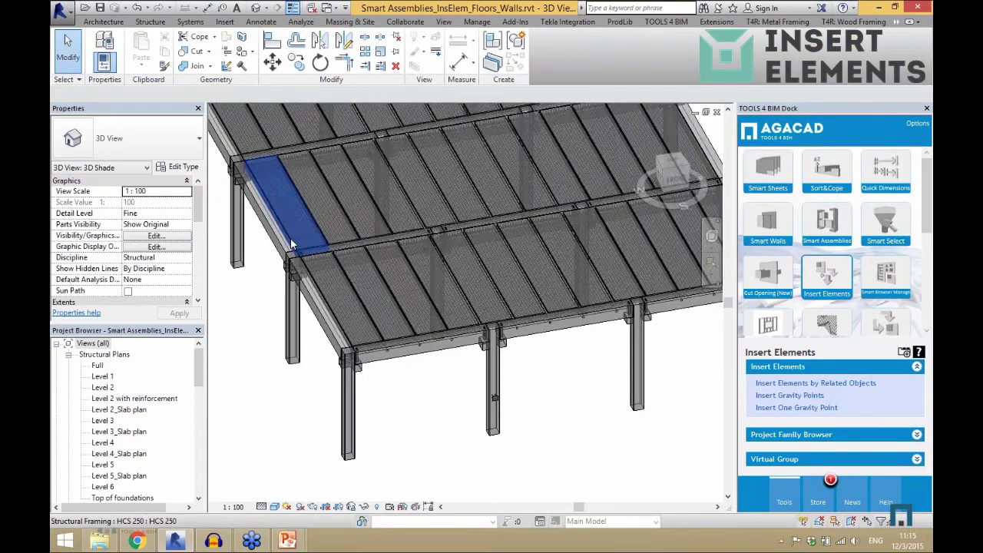
{"action": "scroll", "coordinate": [413, 432], "scroll_direction": "up", "scroll_amount": 4}
{"action": "scroll", "coordinate": [333, 325], "scroll_direction": "up", "scroll_amount": 3}
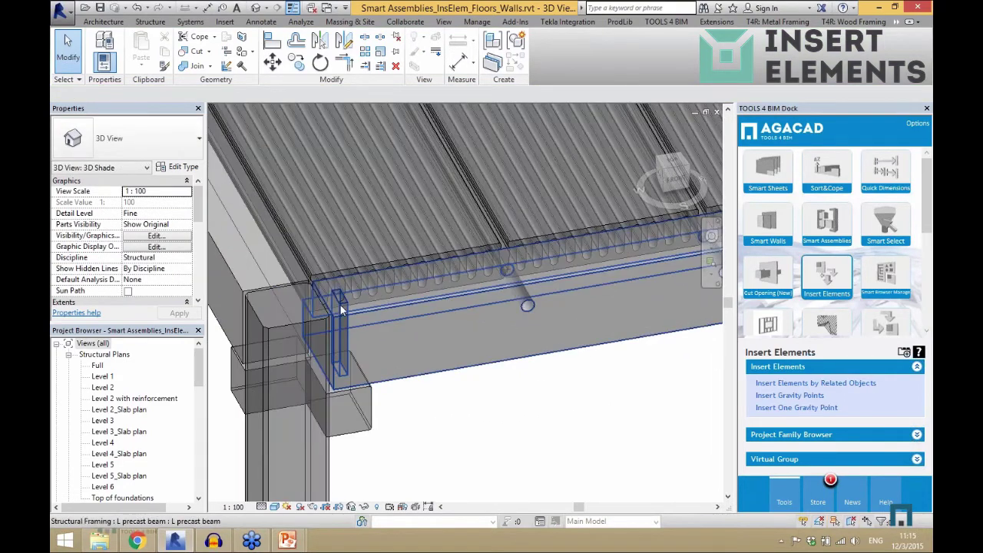
{"action": "left_click", "coordinate": [342, 301]}
{"action": "scroll", "coordinate": [463, 374], "scroll_direction": "down", "scroll_amount": 3}
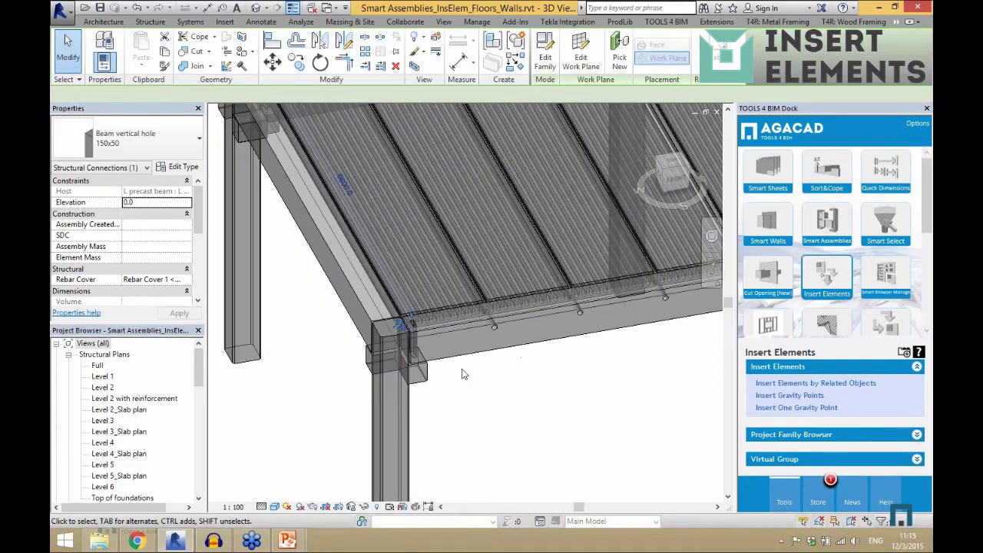
{"action": "left_click", "coordinate": [463, 374]}
{"action": "scroll", "coordinate": [456, 368], "scroll_direction": "down", "scroll_amount": 2}
{"action": "mouse_move", "coordinate": [456, 368]}
{"action": "middle_mouse_down", "text": "shift"}
{"action": "mouse_move", "coordinate": [532, 370]}
{"action": "mouse_move", "coordinate": [461, 376]}
{"action": "middle_mouse_up", "text": "shift"}
Select the left and right edge beams and launch Insert Elements by Related Objects
{"action": "left_click", "coordinate": [301, 256]}
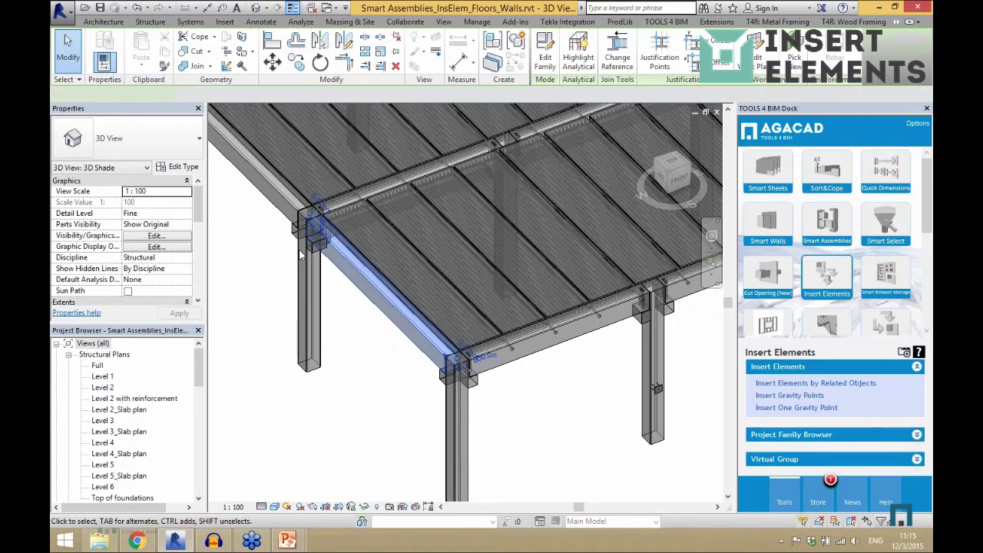
{"action": "scroll", "coordinate": [279, 291], "scroll_direction": "down", "scroll_amount": 3}
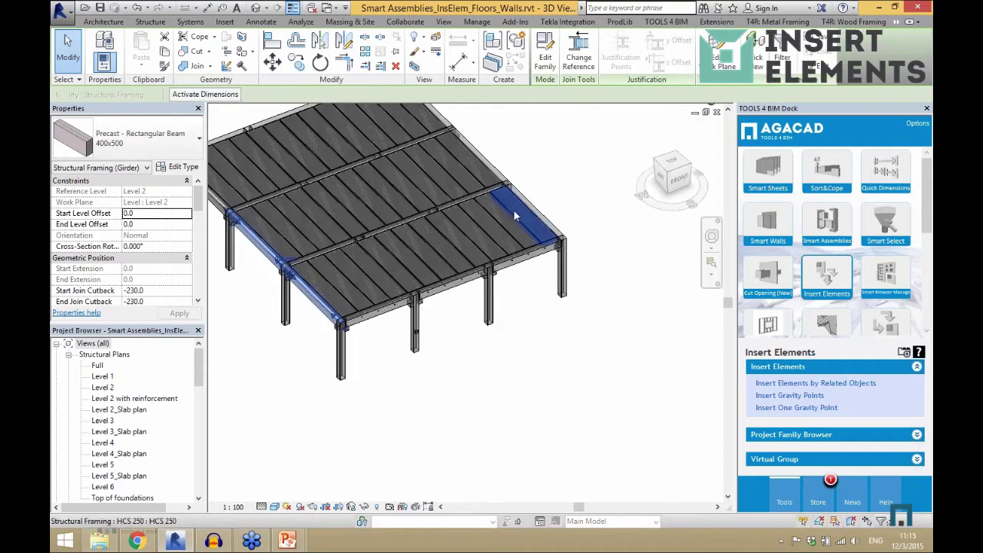
{"action": "scroll", "coordinate": [513, 211], "scroll_direction": "up", "scroll_amount": 2}
{"action": "left_click", "coordinate": [536, 201], "text": "ctrl"}
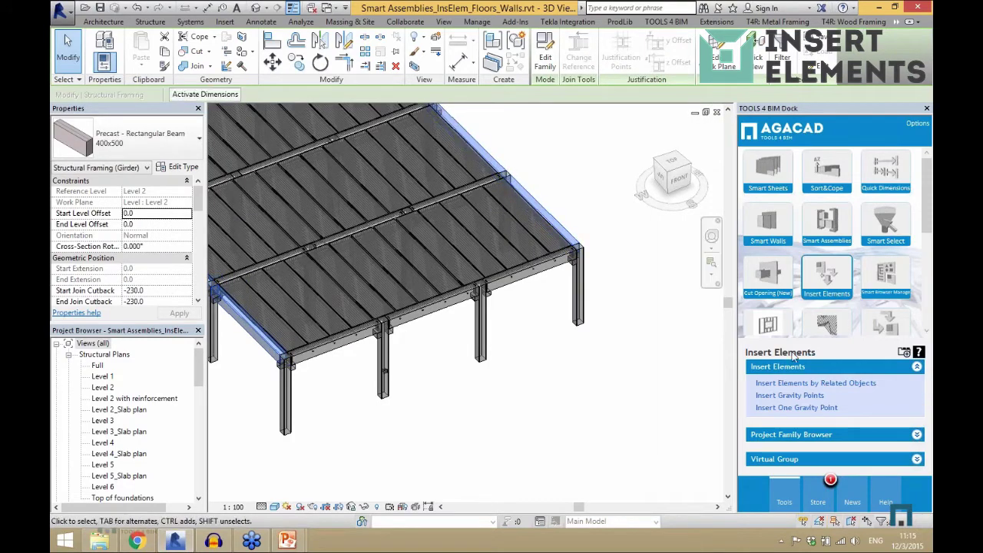
{"action": "left_click", "coordinate": [792, 383]}
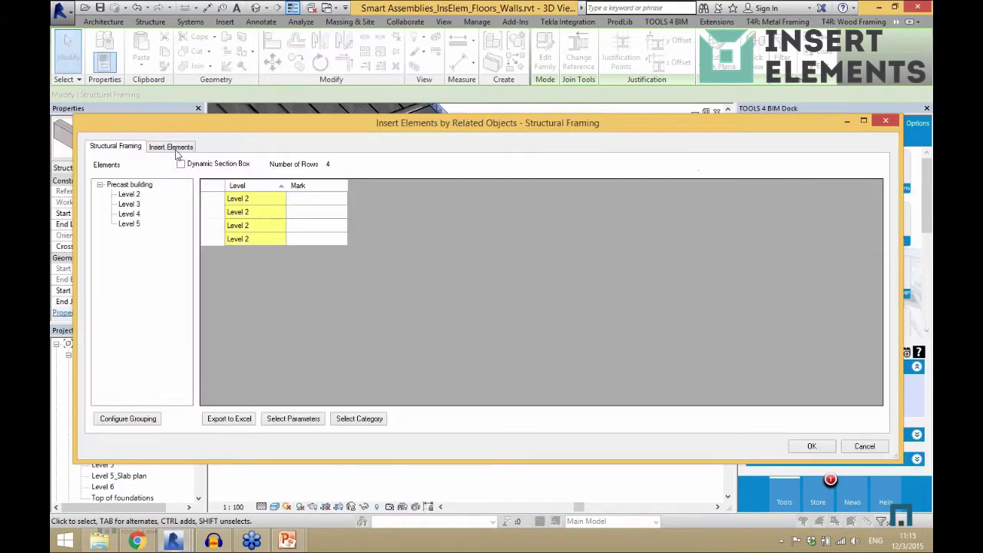
Add Beam vertical hole 150x50, insert eight holes into the edge beams, and close the dialog
{"action": "left_click", "coordinate": [176, 146]}
{"action": "left_click", "coordinate": [146, 193]}
{"action": "double_click", "coordinate": [157, 194]}
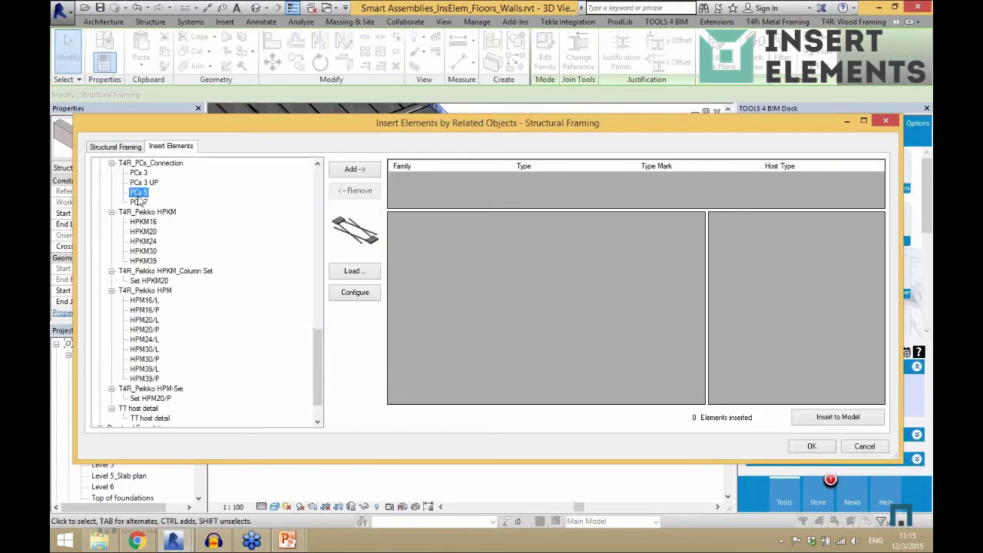
{"action": "scroll", "coordinate": [139, 201], "scroll_direction": "up", "scroll_amount": 10}
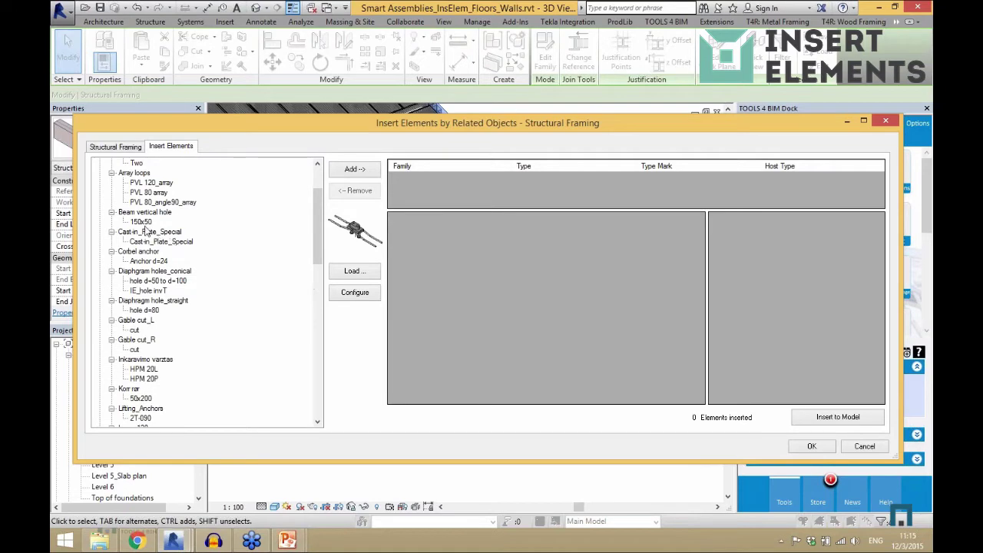
{"action": "left_click", "coordinate": [141, 222]}
{"action": "left_click", "coordinate": [354, 169]}
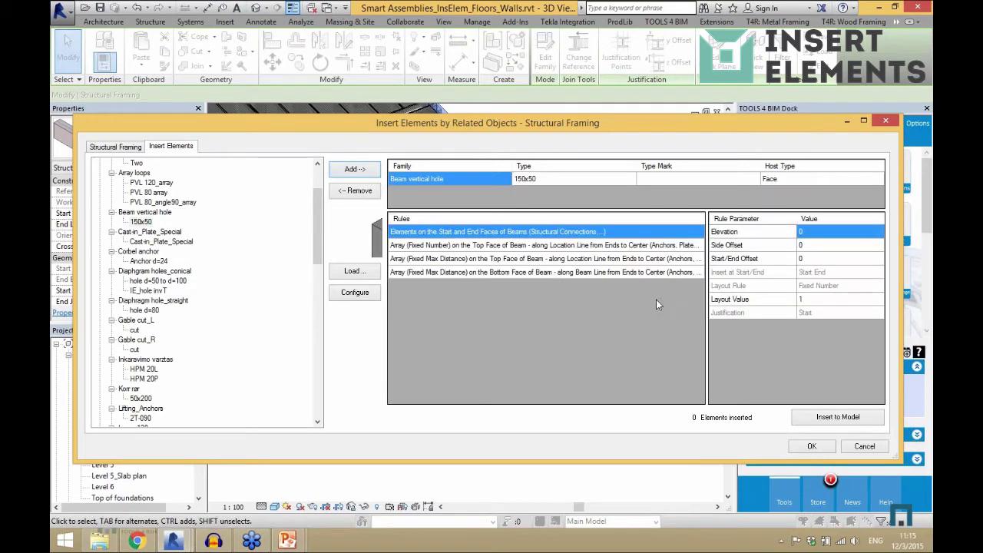
{"action": "left_click", "coordinate": [821, 417]}
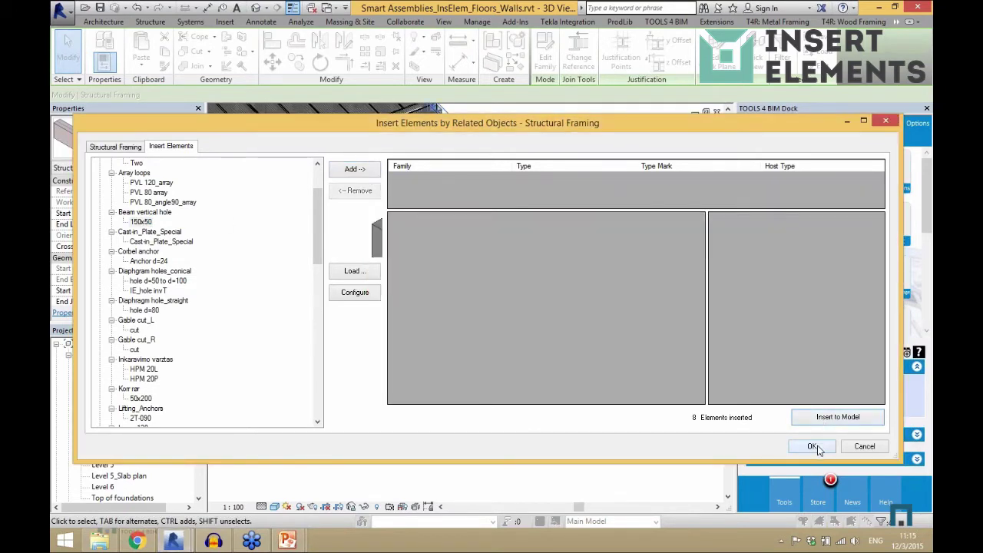
{"action": "left_click", "coordinate": [812, 446]}
{"action": "scroll", "coordinate": [442, 338], "scroll_direction": "up", "scroll_amount": 5}
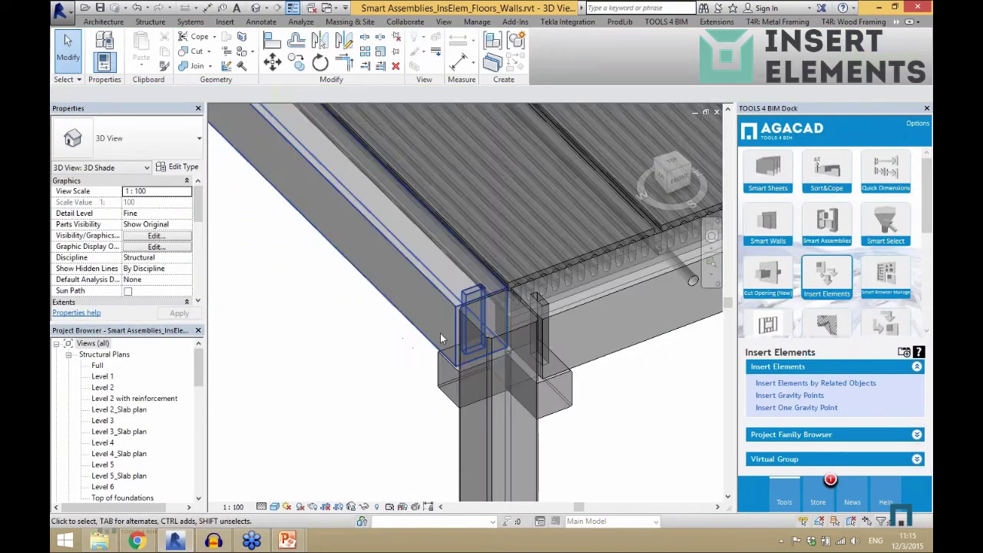
Inspect the new vertical hole, the precast rectangular beam and the inverted-tee beam
{"action": "left_click", "coordinate": [470, 295]}
{"action": "scroll", "coordinate": [470, 294], "scroll_direction": "up", "scroll_amount": 1}
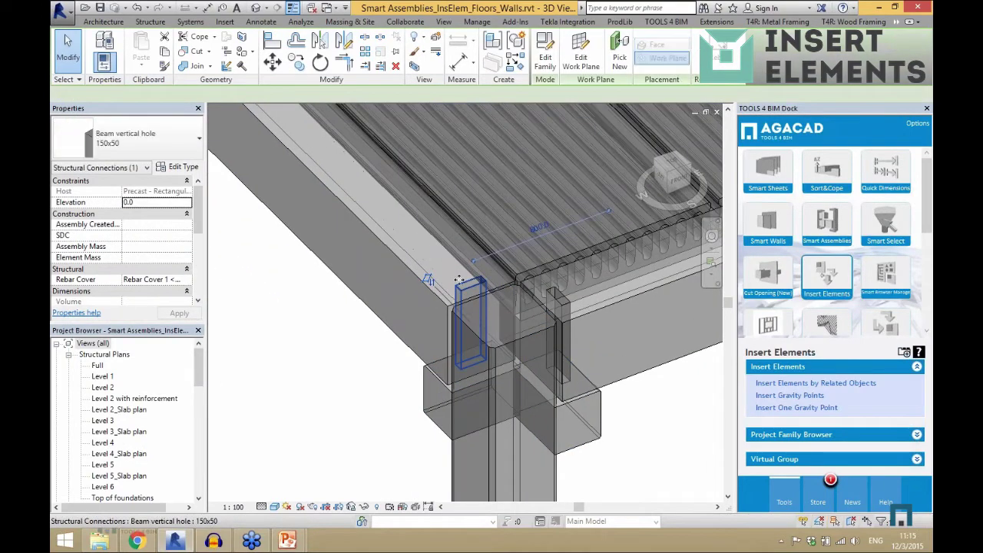
{"action": "left_click", "coordinate": [388, 255]}
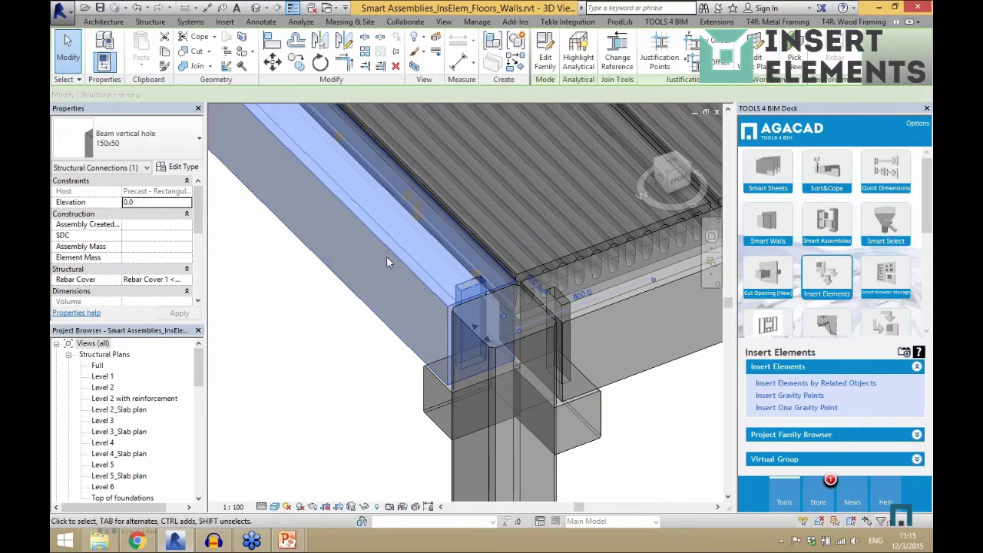
{"action": "scroll", "coordinate": [343, 334], "scroll_direction": "down", "scroll_amount": 2}
{"action": "key", "text": "Escape"}
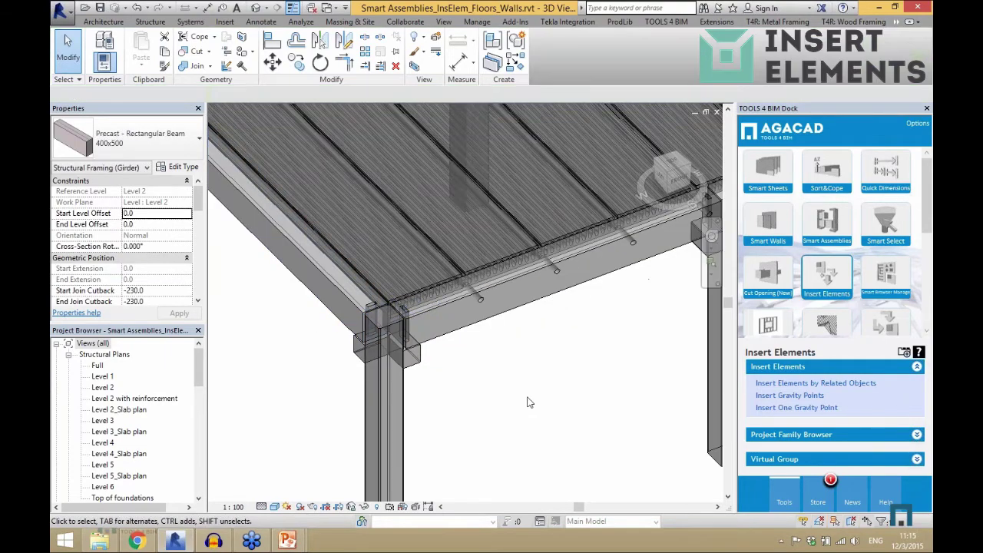
{"action": "scroll", "coordinate": [366, 330], "scroll_direction": "up", "scroll_amount": 1}
{"action": "scroll", "coordinate": [366, 330], "scroll_direction": "down", "scroll_amount": 3}
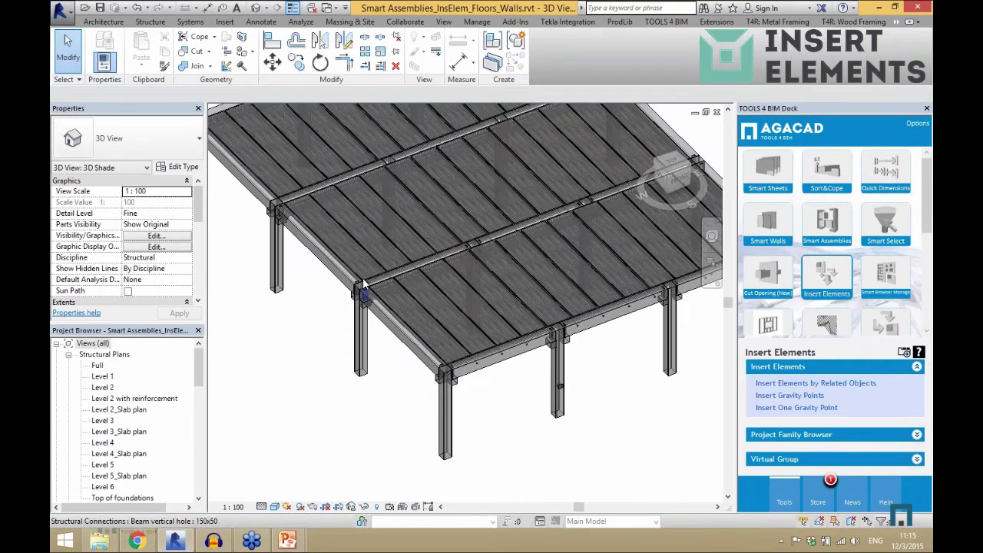
{"action": "scroll", "coordinate": [363, 305], "scroll_direction": "up", "scroll_amount": 4}
{"action": "scroll", "coordinate": [325, 272], "scroll_direction": "up", "scroll_amount": 2}
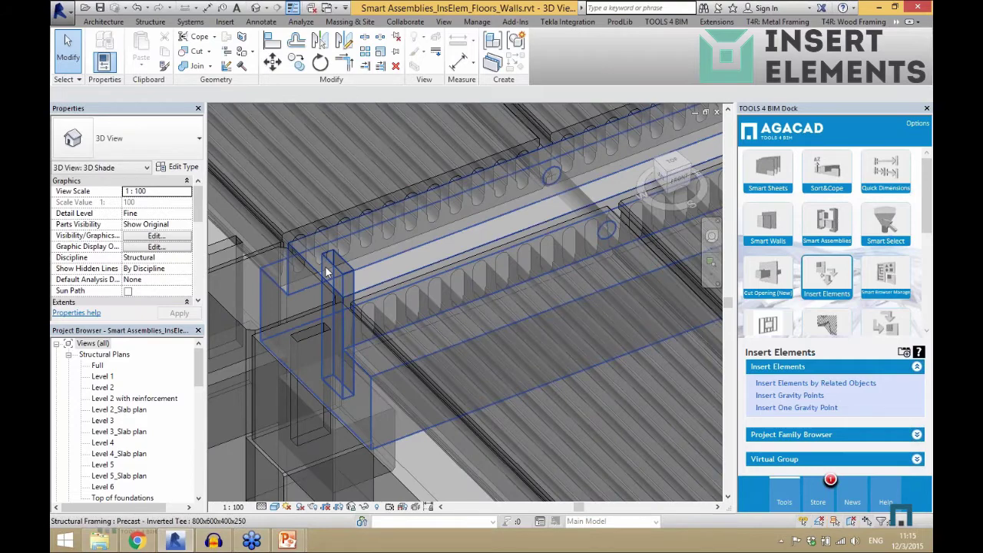
{"action": "left_click", "coordinate": [325, 271]}
{"action": "scroll", "coordinate": [326, 272], "scroll_direction": "down", "scroll_amount": 4}
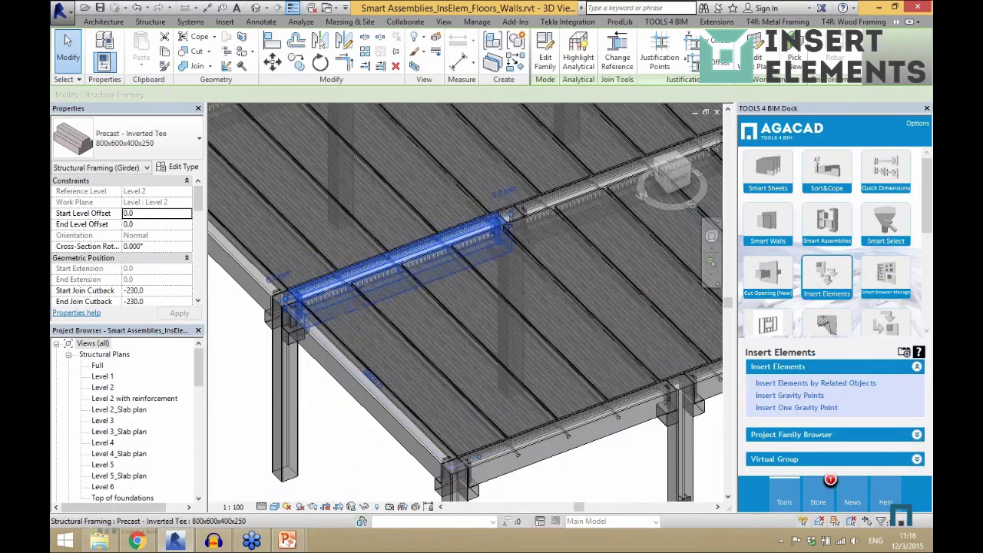
{"action": "scroll", "coordinate": [315, 288], "scroll_direction": "up", "scroll_amount": 6}
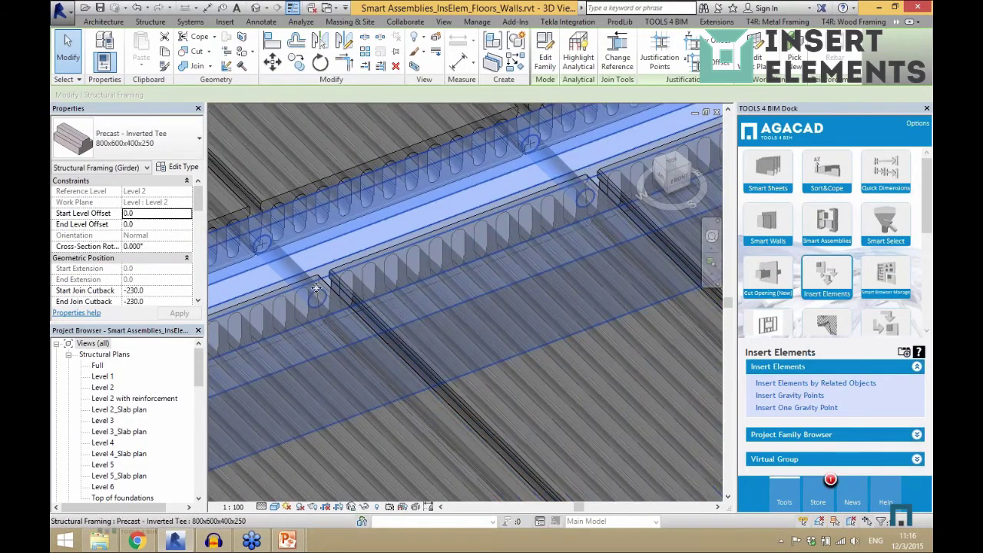
{"action": "scroll", "coordinate": [316, 288], "scroll_direction": "down", "scroll_amount": 3}
{"action": "scroll", "coordinate": [316, 288], "scroll_direction": "down", "scroll_amount": 5}
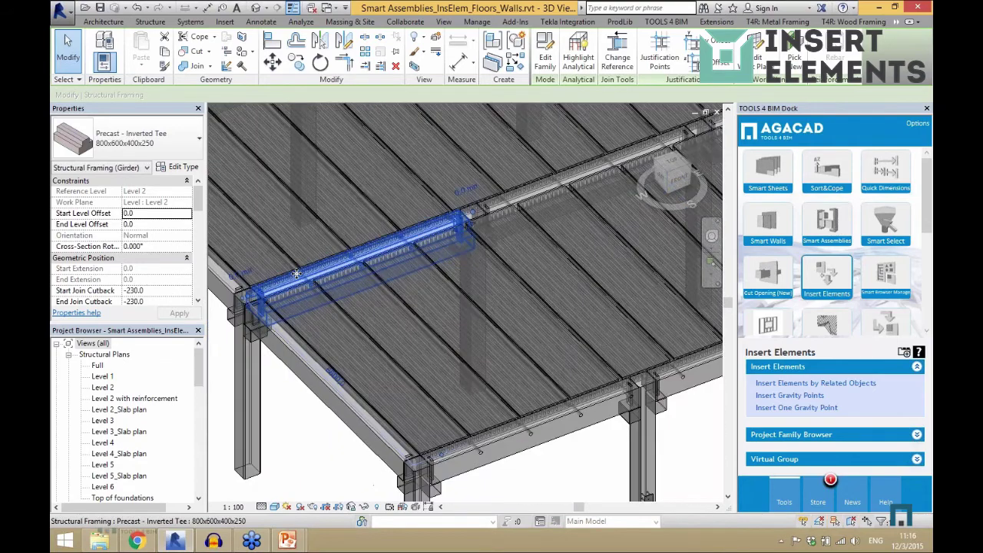
{"action": "key", "text": "Escape"}
Select the two edge HCS 250 hollow-core slabs and launch Insert Elements by Related Objects
{"action": "scroll", "coordinate": [383, 364], "scroll_direction": "down", "scroll_amount": 3}
{"action": "left_click", "coordinate": [353, 338]}
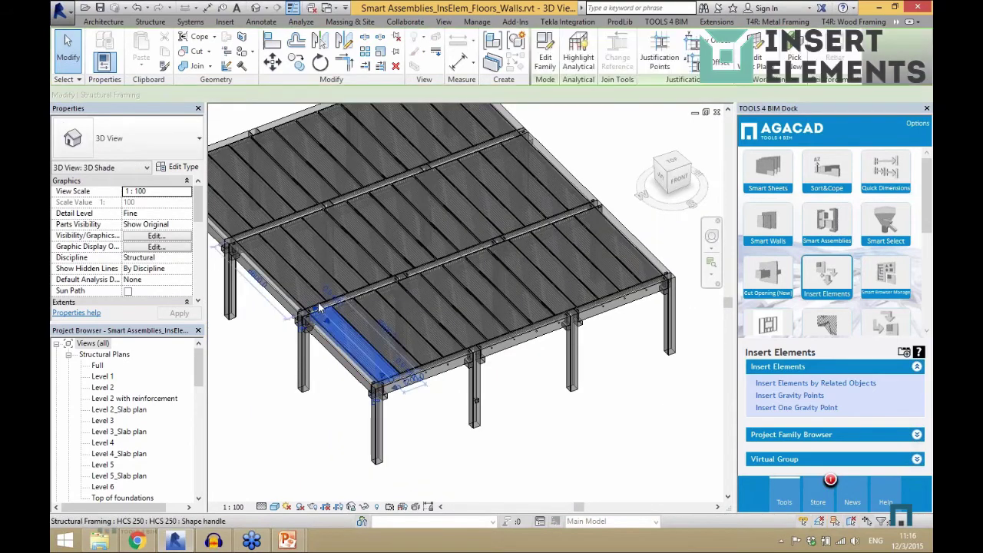
{"action": "scroll", "coordinate": [244, 226], "scroll_direction": "up", "scroll_amount": 3}
{"action": "left_click", "coordinate": [244, 226]}
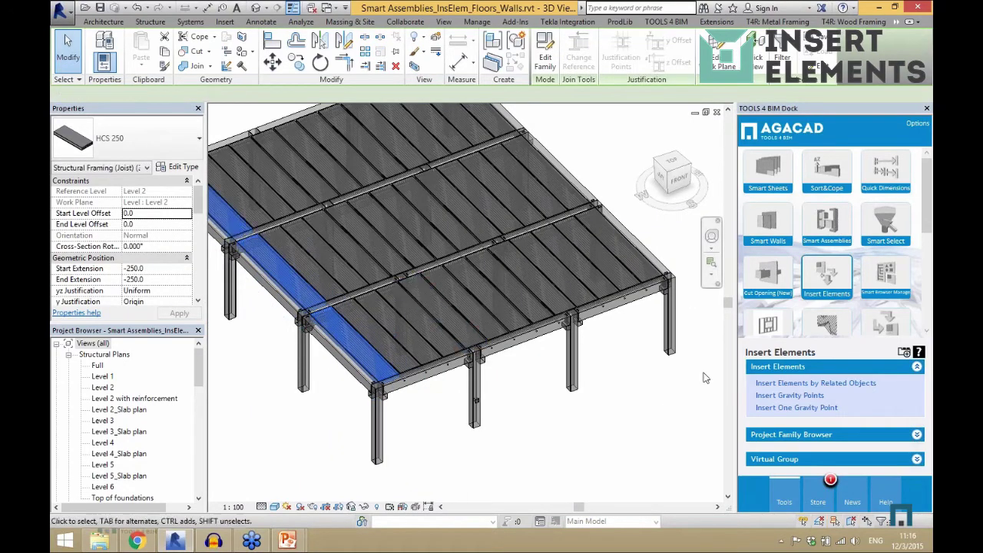
{"action": "left_click", "coordinate": [798, 383]}
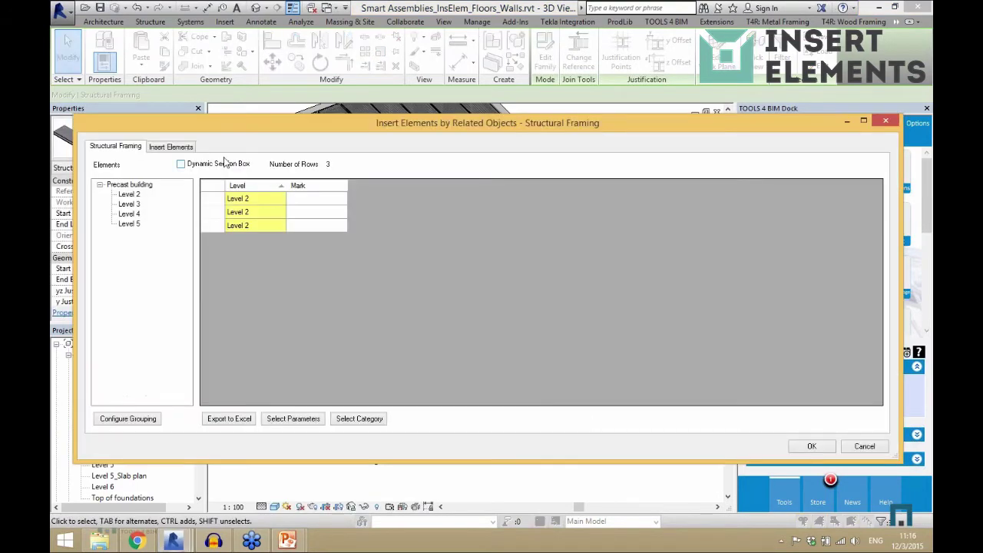
Add the Gable cut_L cut from Structural Connections to the insertion list
{"action": "left_click", "coordinate": [170, 146]}
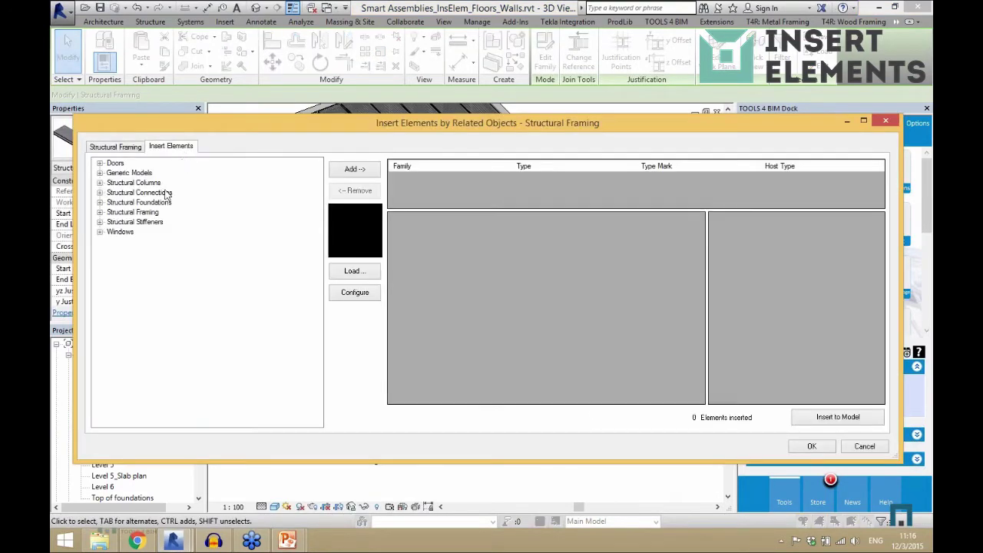
{"action": "double_click", "coordinate": [167, 193]}
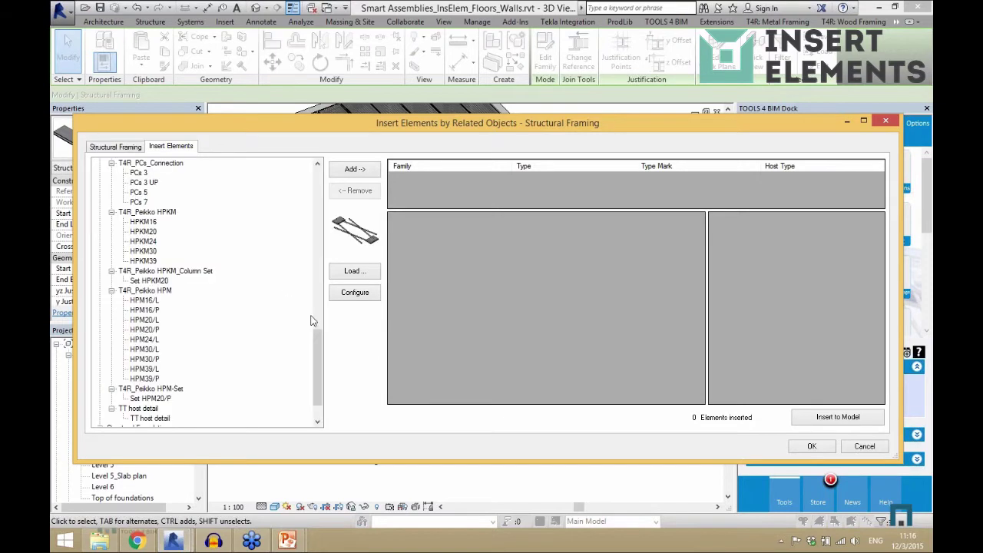
{"action": "left_click_drag", "start_coordinate": [315, 323], "coordinate": [303, 235]}
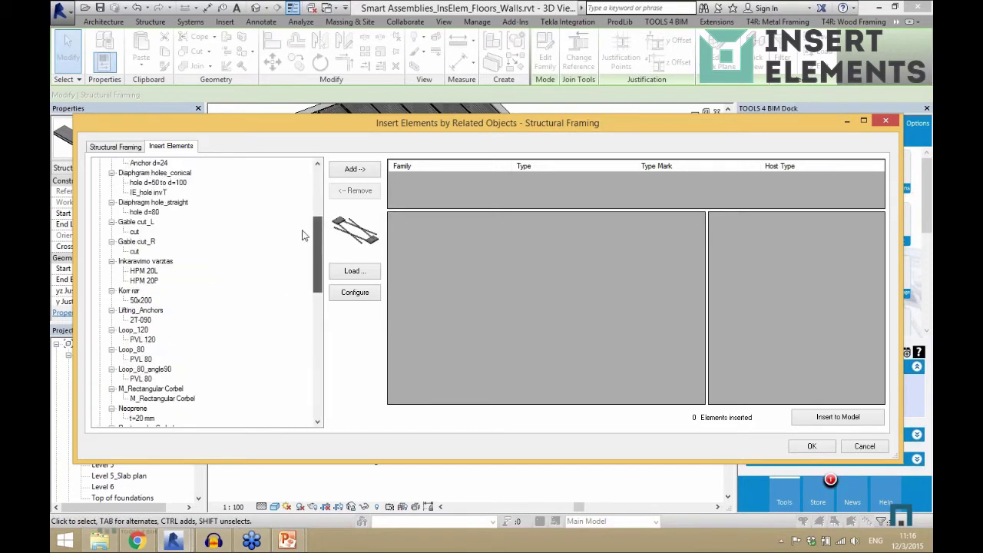
{"action": "left_click", "coordinate": [135, 231]}
{"action": "left_click", "coordinate": [353, 169]}
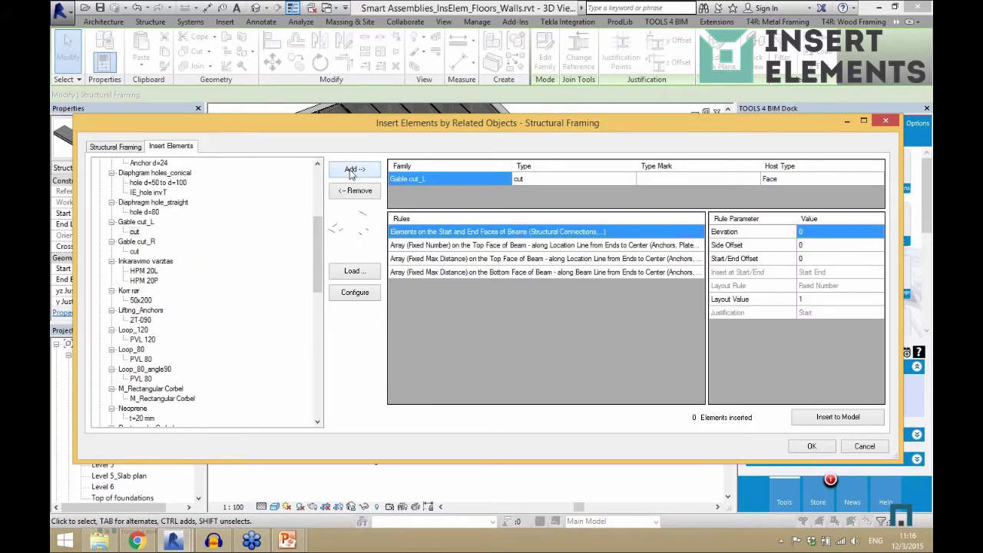
Array the cuts by fixed max distance on the top face with 2000 start/end offset and layout value 20, then insert
{"action": "left_click", "coordinate": [541, 261]}
{"action": "left_click", "coordinate": [829, 261]}
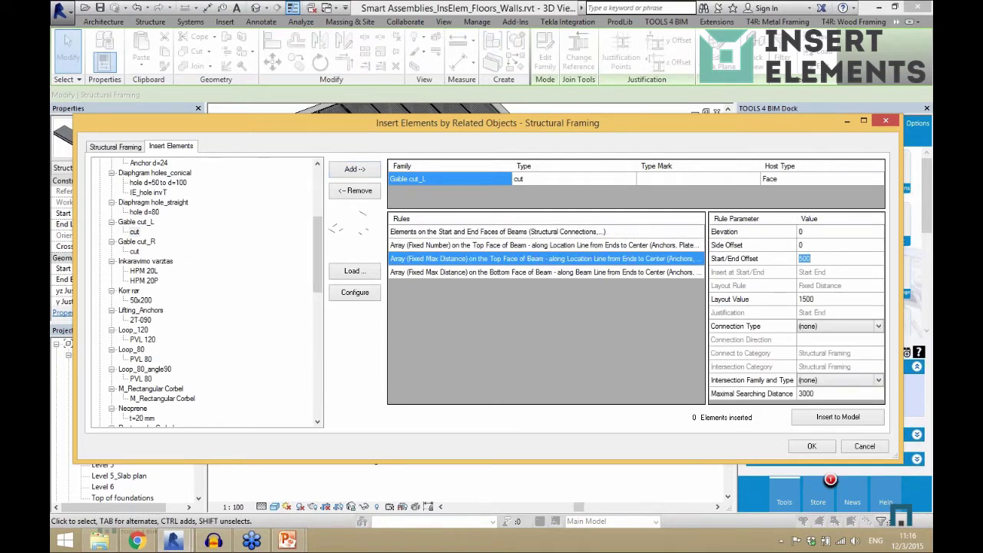
{"action": "type", "text": "2000"}
{"action": "left_click", "coordinate": [835, 298]}
{"action": "type", "text": "20"}
{"action": "left_click", "coordinate": [833, 262]}
{"action": "left_click", "coordinate": [833, 418]}
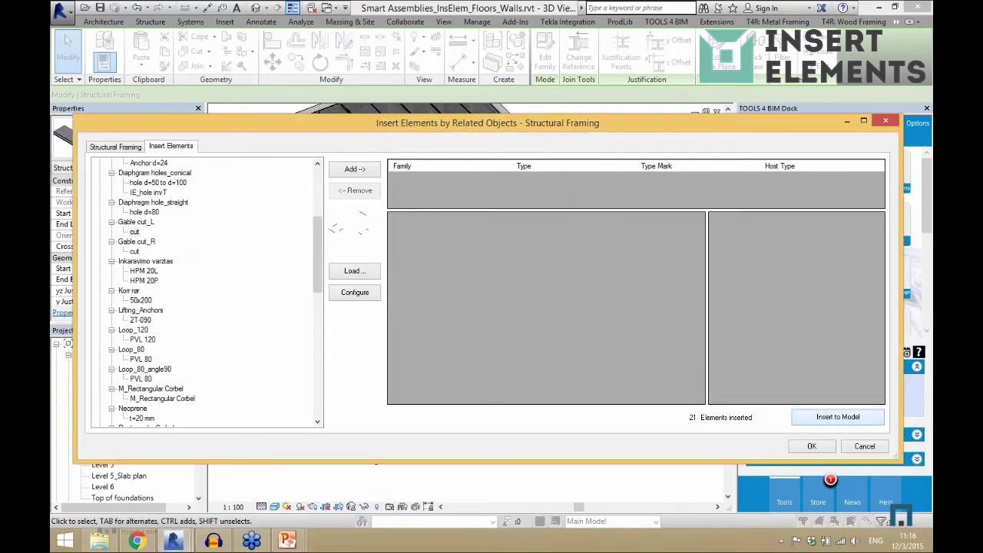
{"action": "left_click", "coordinate": [811, 446]}
Inspect one of the inserted Gable cut_L notches on the edge slabs
{"action": "left_click", "coordinate": [547, 423]}
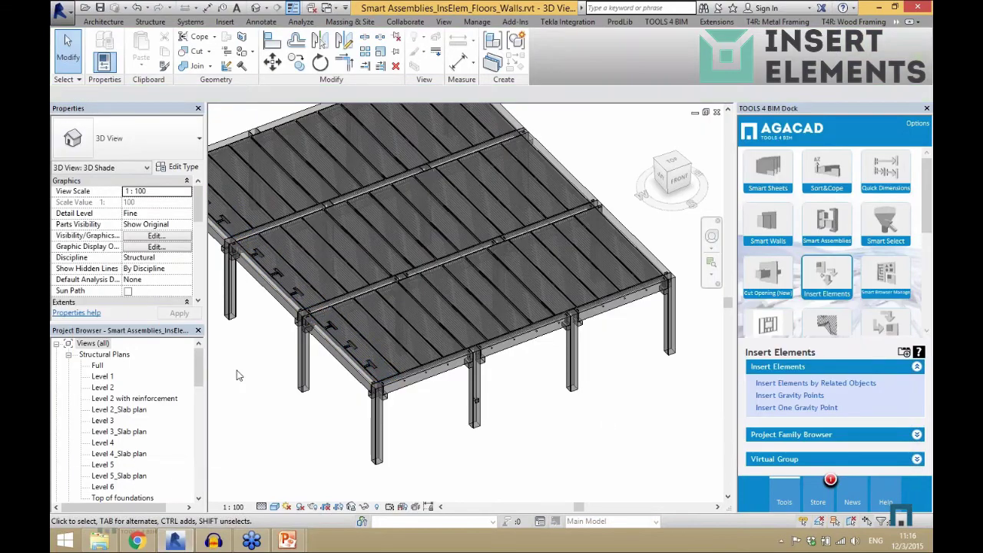
{"action": "scroll", "coordinate": [349, 376], "scroll_direction": "up", "scroll_amount": 10}
{"action": "left_click", "coordinate": [516, 315]}
{"action": "scroll", "coordinate": [356, 304], "scroll_direction": "down", "scroll_amount": 5}
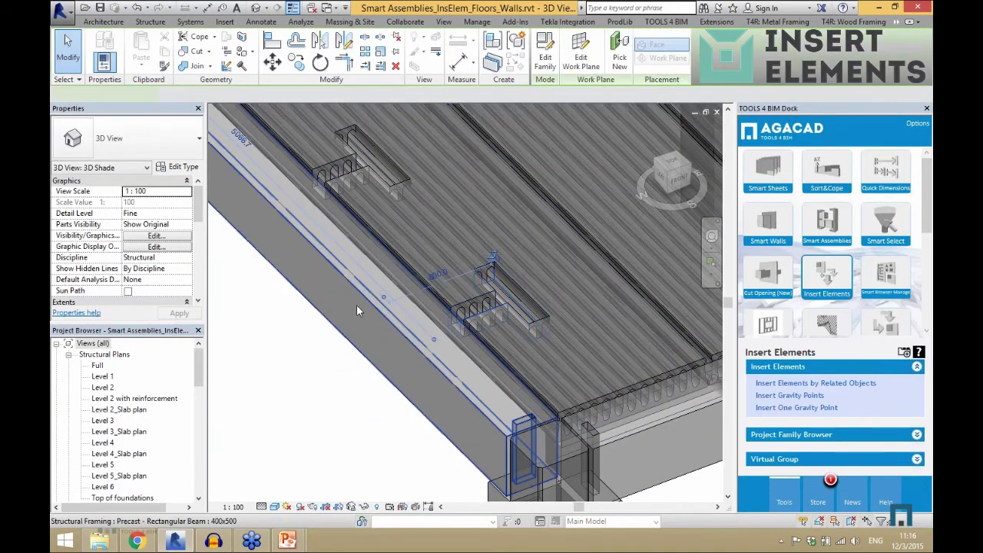
{"action": "scroll", "coordinate": [362, 294], "scroll_direction": "down", "scroll_amount": 3}
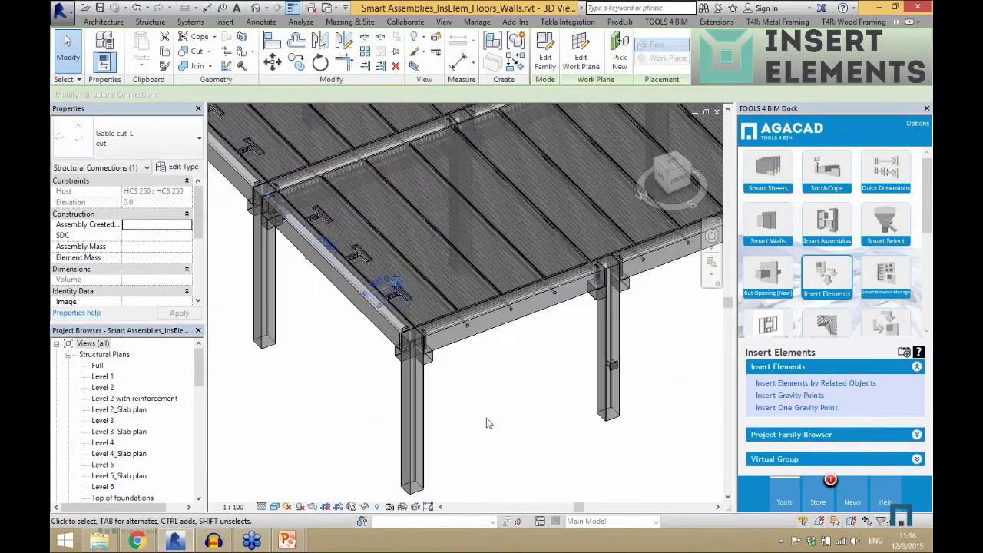
{"action": "left_click", "coordinate": [496, 422]}
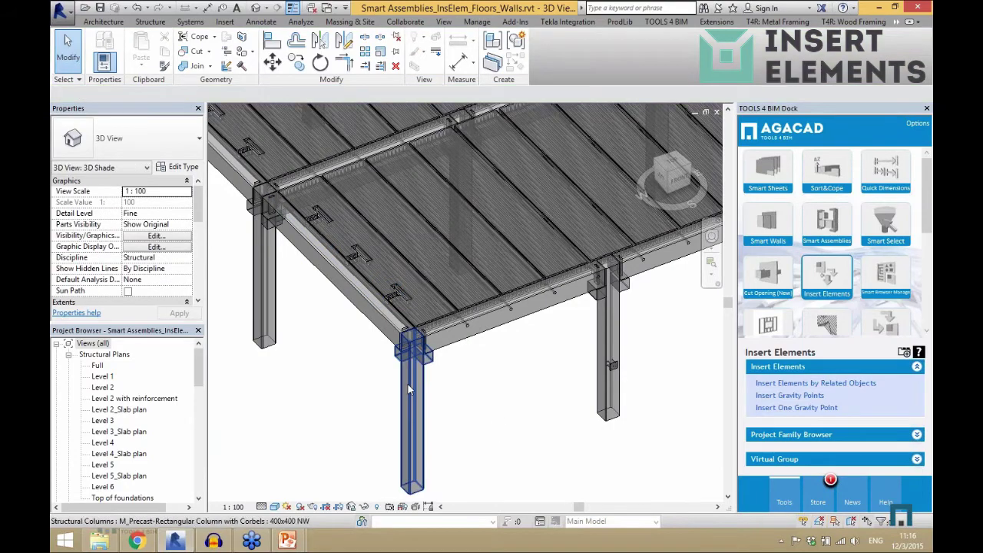
Select the front-row precast columns with corbels as the anchor hosts
{"action": "scroll", "coordinate": [349, 288], "scroll_direction": "down", "scroll_amount": 3}
{"action": "scroll", "coordinate": [318, 314], "scroll_direction": "down", "scroll_amount": 2}
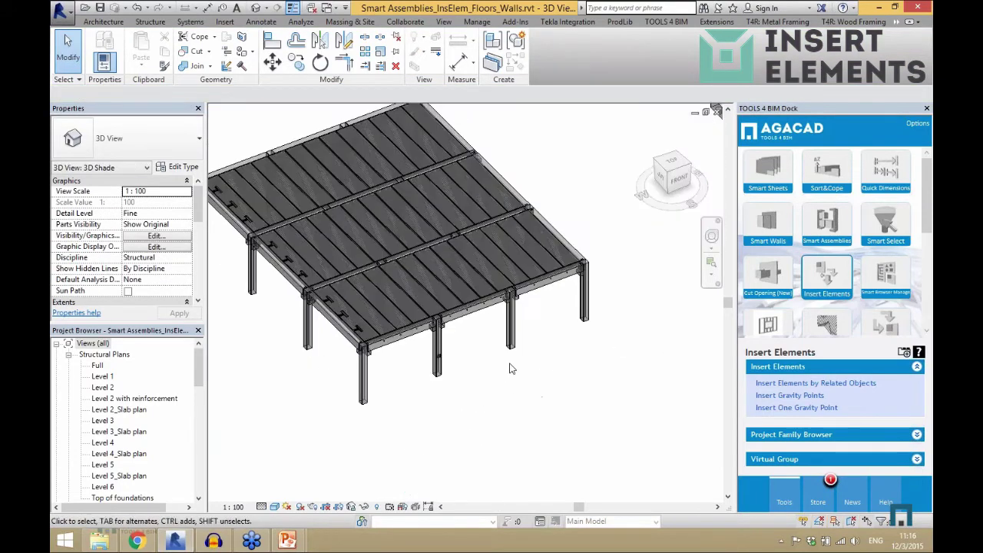
{"action": "middle_click_drag", "start_coordinate": [512, 369], "coordinate": [530, 367], "text": "shift"}
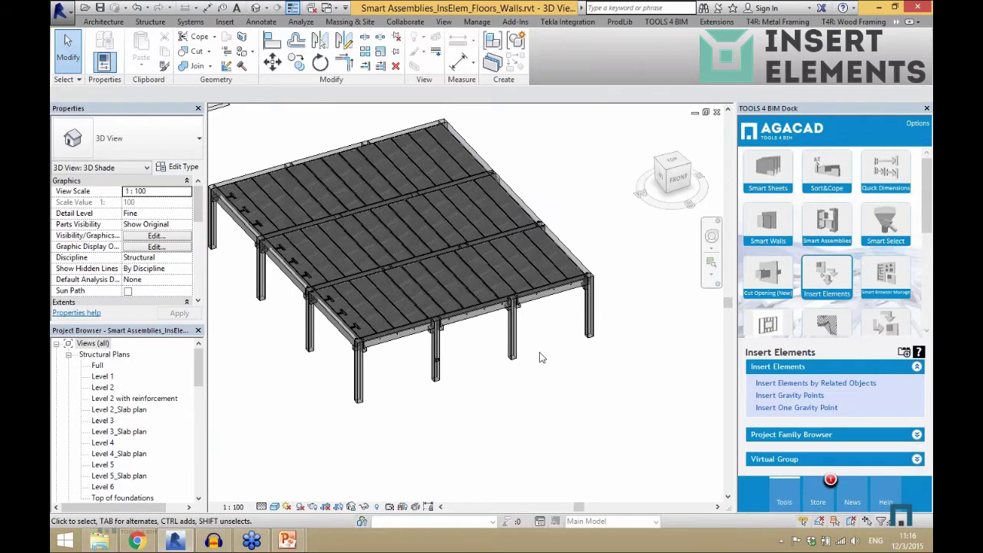
{"action": "scroll", "coordinate": [540, 355], "scroll_direction": "up", "scroll_amount": 5}
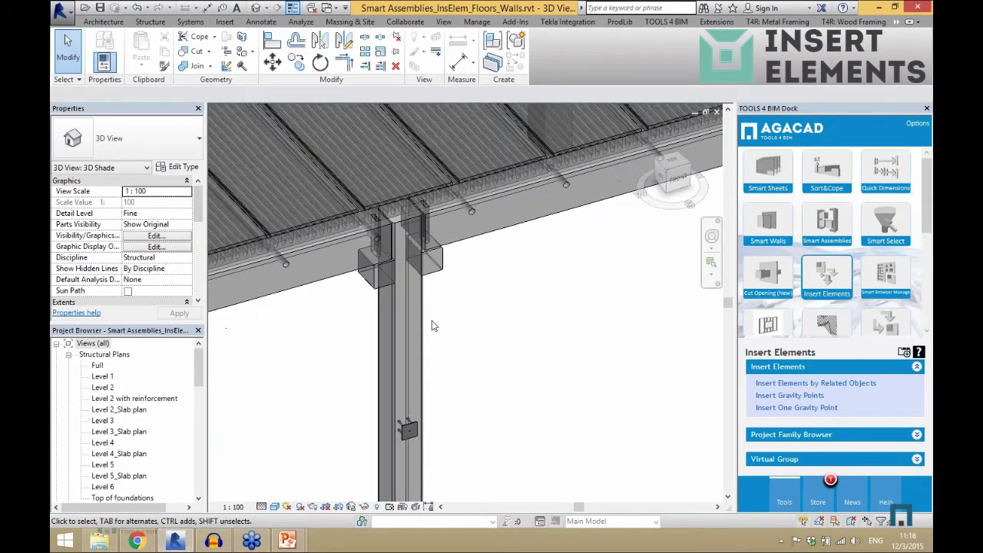
{"action": "left_click", "coordinate": [429, 322]}
{"action": "scroll", "coordinate": [463, 303], "scroll_direction": "down", "scroll_amount": 4}
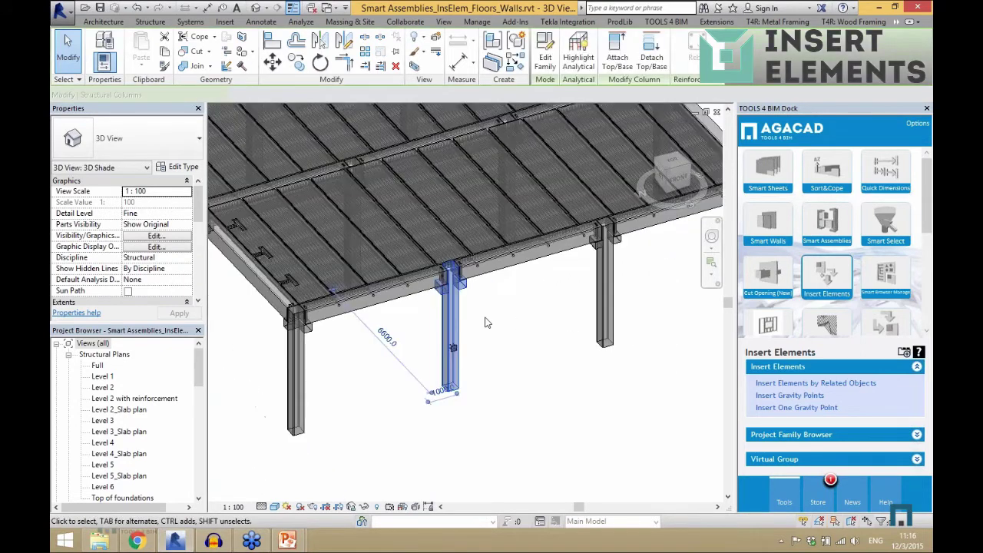
{"action": "left_click", "coordinate": [610, 338], "text": "ctrl"}
{"action": "scroll", "coordinate": [527, 345], "scroll_direction": "down", "scroll_amount": 3}
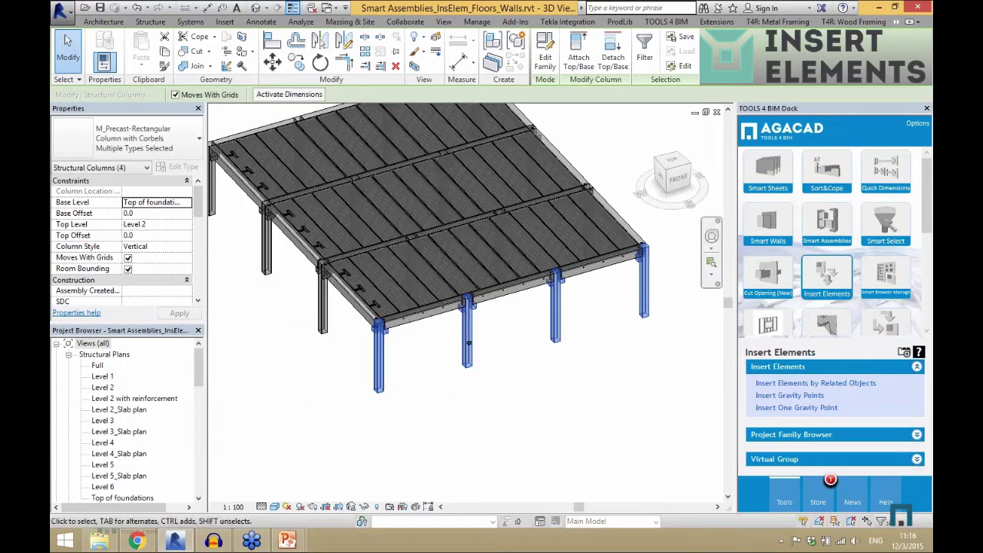
In Insert Elements by Related Objects, pick the Corbel anchor type Anchor d=24 from Structural Connections
{"action": "left_click", "coordinate": [814, 382]}
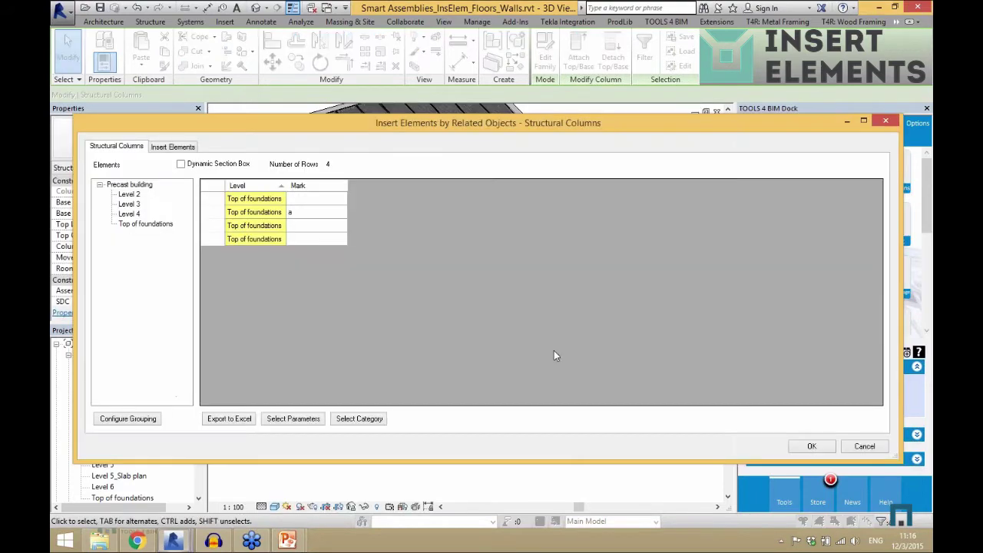
{"action": "left_click", "coordinate": [173, 146]}
{"action": "double_click", "coordinate": [169, 192]}
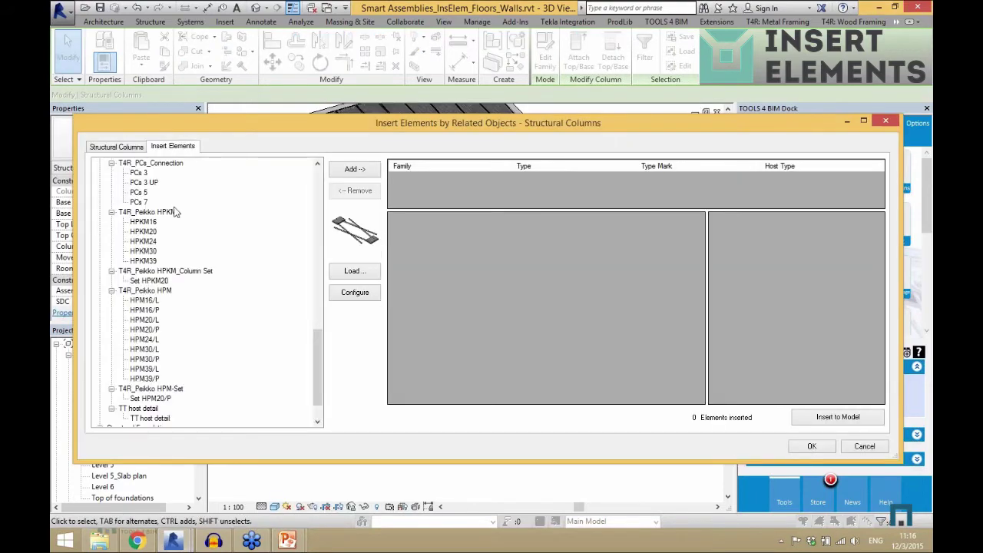
{"action": "left_click_drag", "start_coordinate": [314, 355], "coordinate": [312, 277]}
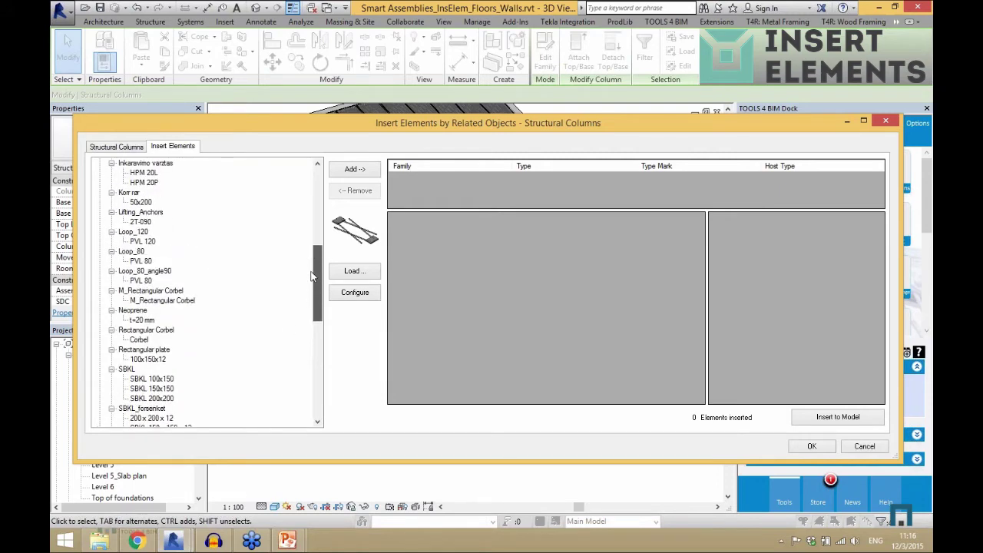
{"action": "left_click", "coordinate": [140, 202]}
{"action": "scroll", "coordinate": [192, 276], "scroll_direction": "up", "scroll_amount": 6}
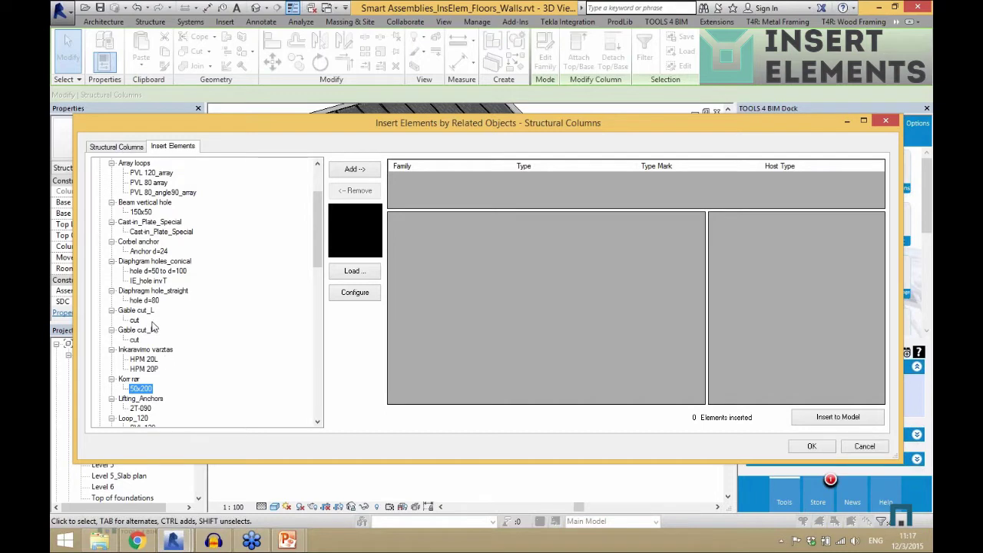
{"action": "left_click", "coordinate": [148, 251]}
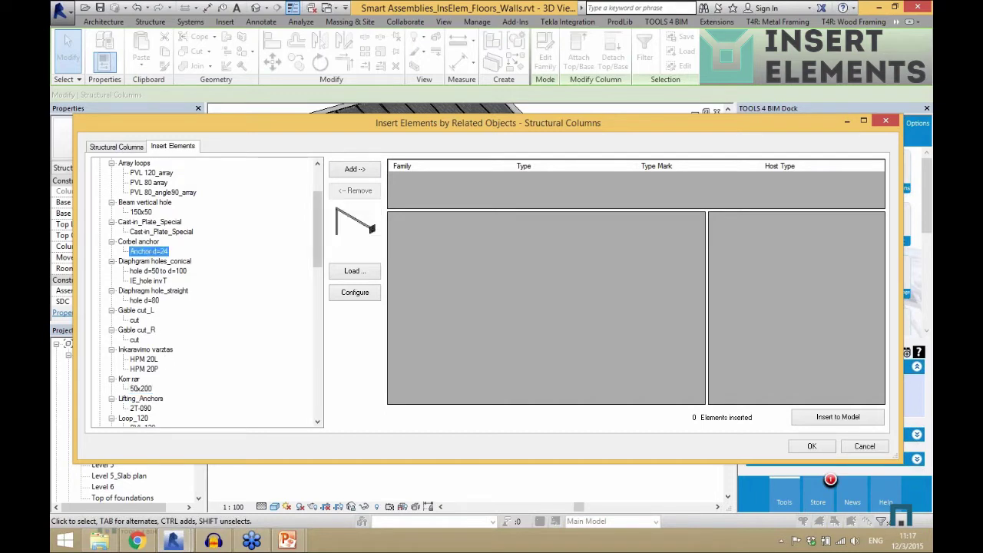
Add the Anchor d=24 with the Column Side Face rule and insert it into the model
{"action": "left_click", "coordinate": [354, 169]}
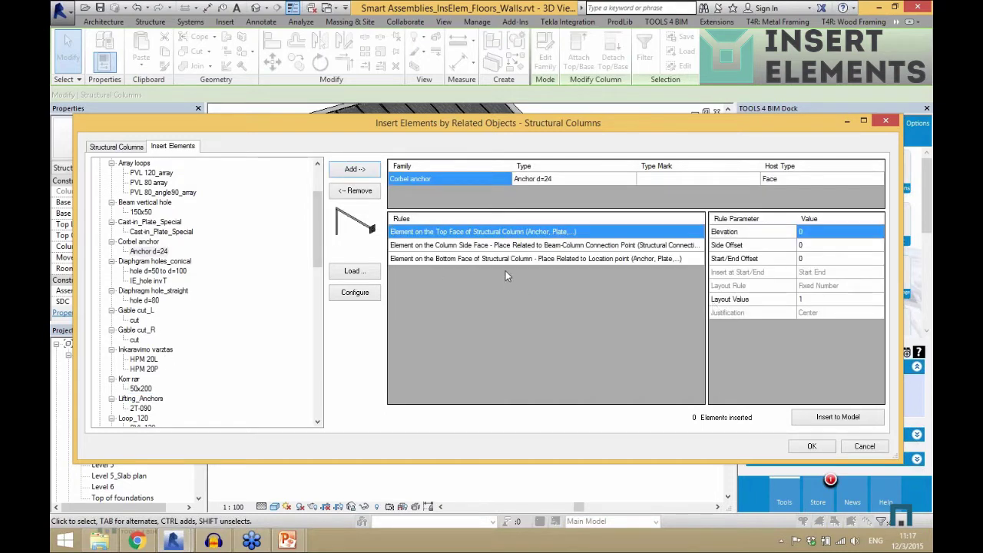
{"action": "left_click", "coordinate": [509, 245]}
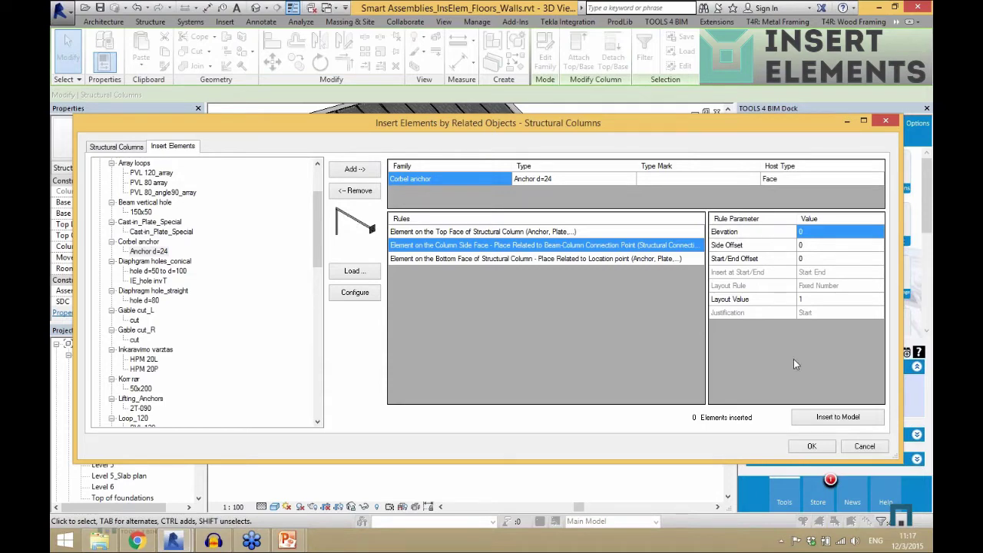
{"action": "left_click", "coordinate": [820, 422]}
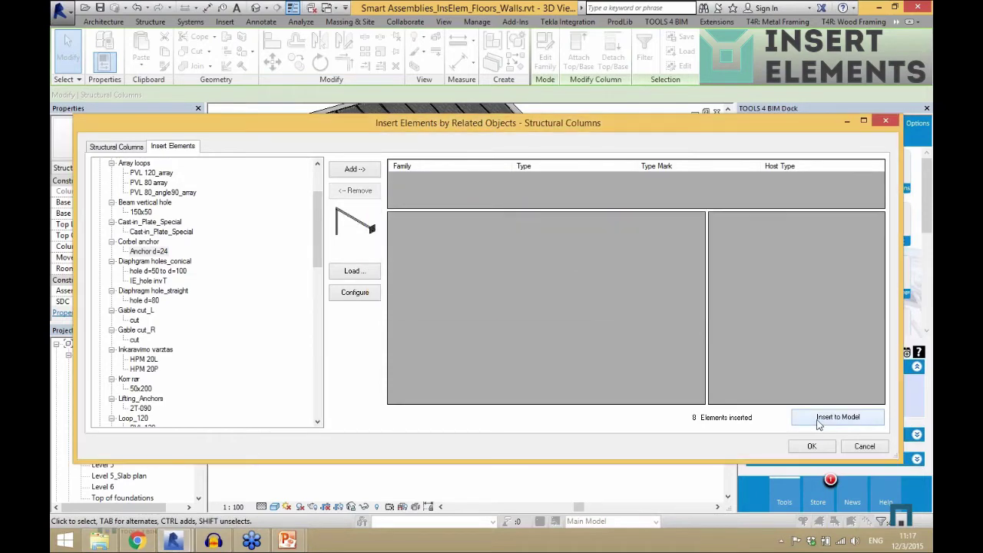
{"action": "left_click", "coordinate": [812, 448]}
Zoom in and orbit to inspect an inserted d=24 corbel anchor in a column corbel, then deselect it
{"action": "scroll", "coordinate": [455, 231], "scroll_direction": "up", "scroll_amount": 10}
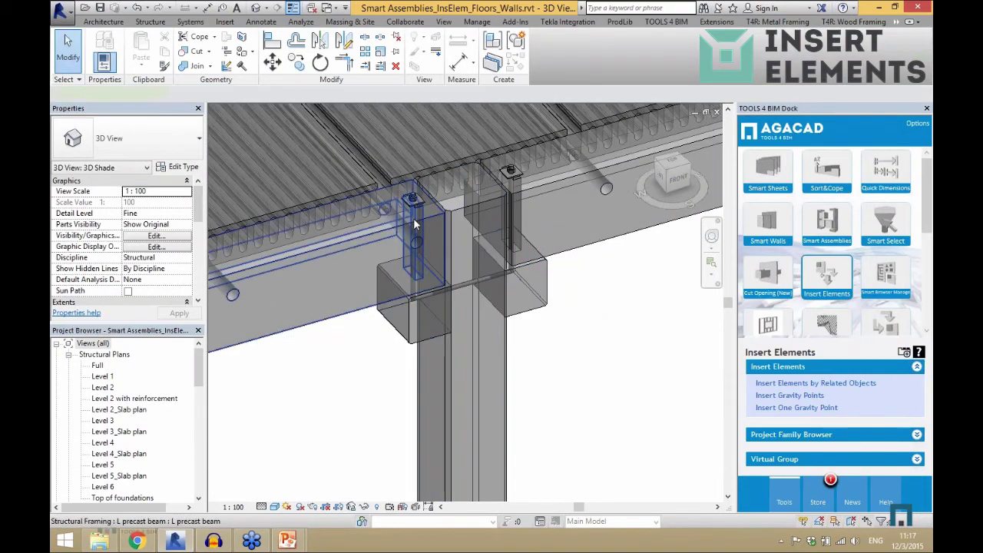
{"action": "left_click", "coordinate": [407, 322]}
{"action": "left_click", "coordinate": [401, 343]}
{"action": "scroll", "coordinate": [401, 343], "scroll_direction": "up", "scroll_amount": 2}
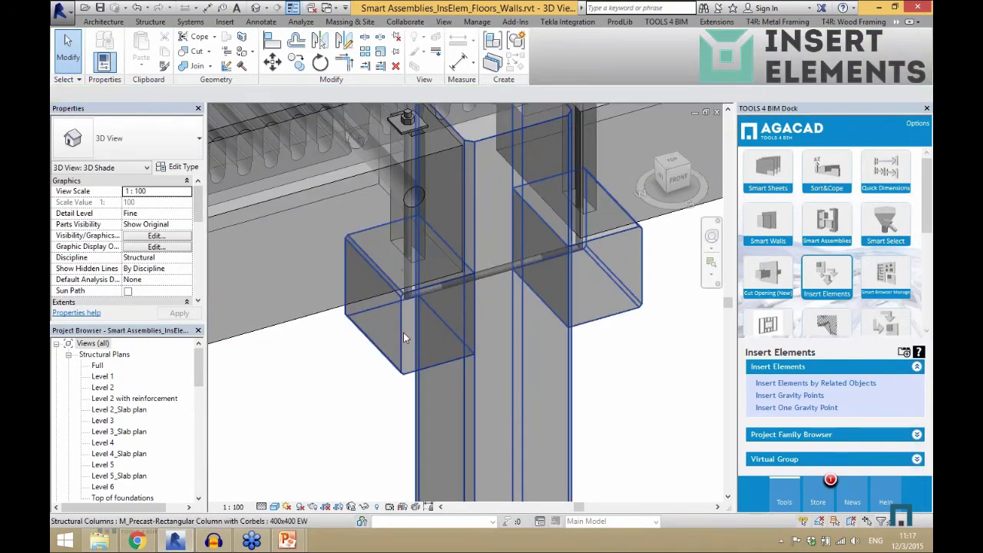
{"action": "left_click", "coordinate": [407, 244]}
{"action": "middle_click_drag", "start_coordinate": [406, 244], "coordinate": [611, 296], "text": "shift"}
{"action": "scroll", "coordinate": [416, 317], "scroll_direction": "down", "scroll_amount": 3}
{"action": "scroll", "coordinate": [409, 297], "scroll_direction": "up", "scroll_amount": 2}
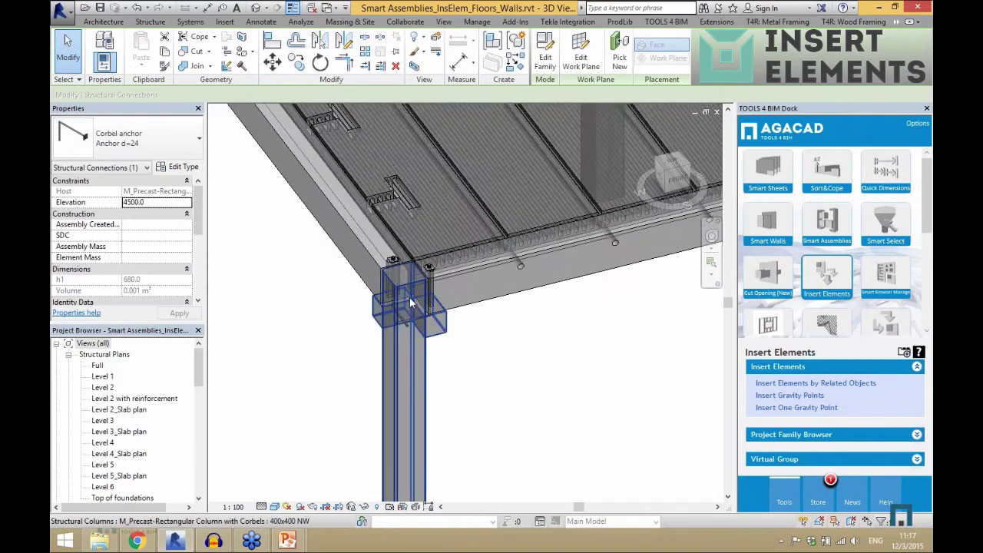
{"action": "scroll", "coordinate": [409, 297], "scroll_direction": "up", "scroll_amount": 4}
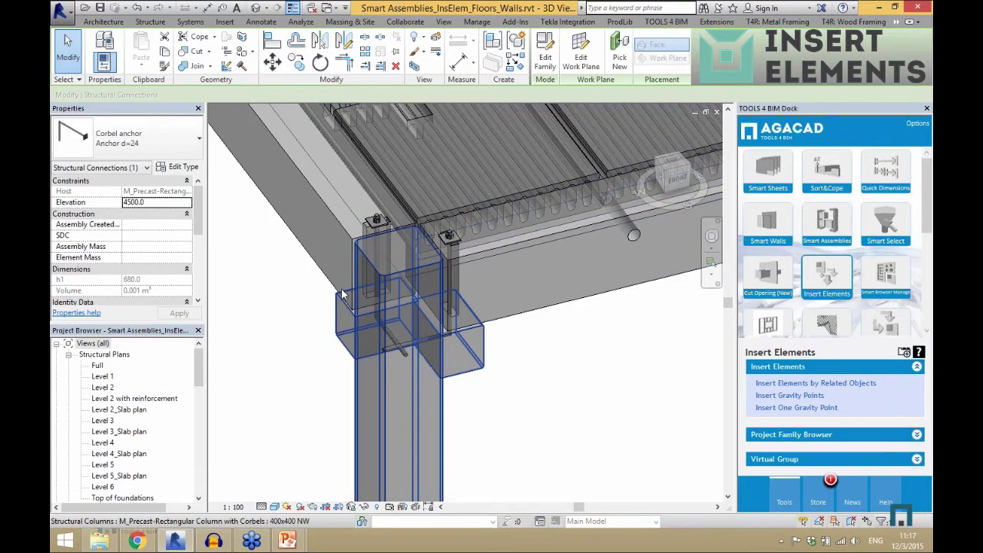
{"action": "scroll", "coordinate": [344, 294], "scroll_direction": "down", "scroll_amount": 8}
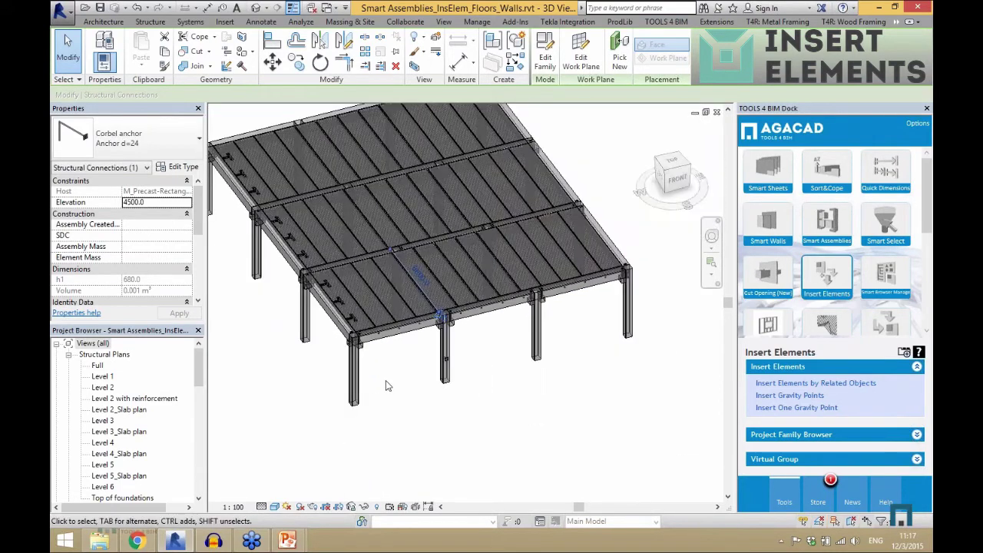
{"action": "middle_click_drag", "start_coordinate": [385, 380], "coordinate": [477, 357], "text": "shift"}
{"action": "key", "text": "Escape"}
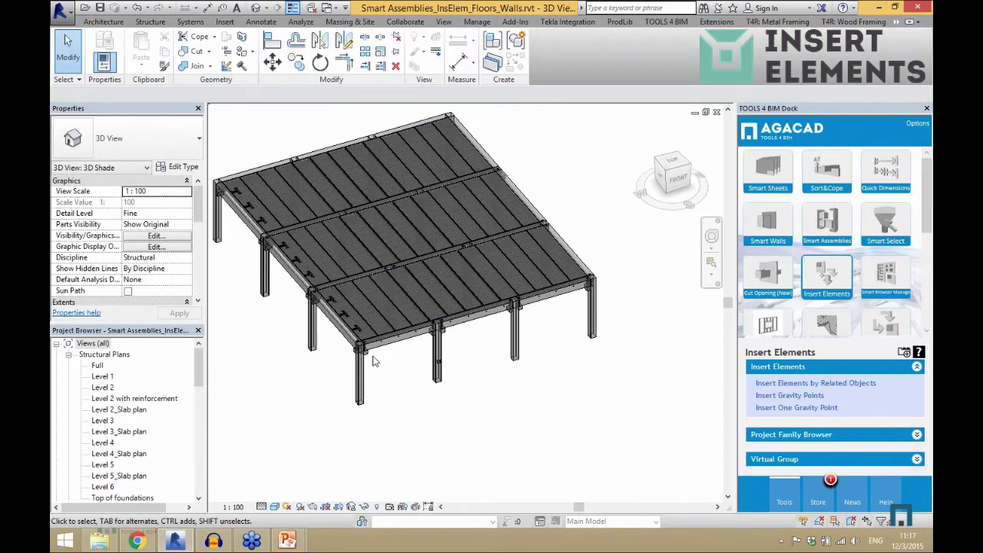
Zoom out to show the precast deck wing beside the whole multi-storey building
{"action": "scroll", "coordinate": [468, 359], "scroll_direction": "down", "scroll_amount": 4}
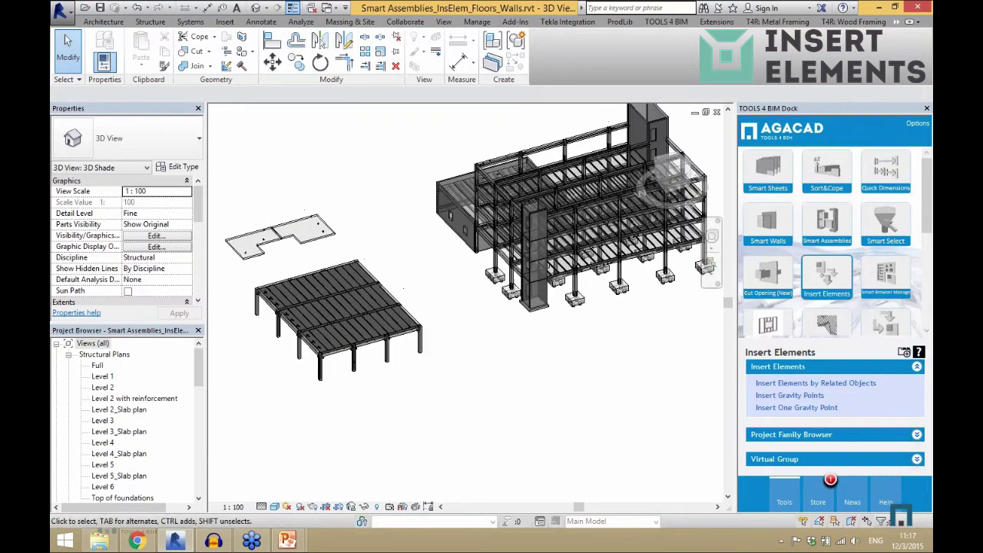
{"action": "scroll", "coordinate": [332, 364], "scroll_direction": "up", "scroll_amount": 3}
{"action": "scroll", "coordinate": [344, 377], "scroll_direction": "up", "scroll_amount": 3}
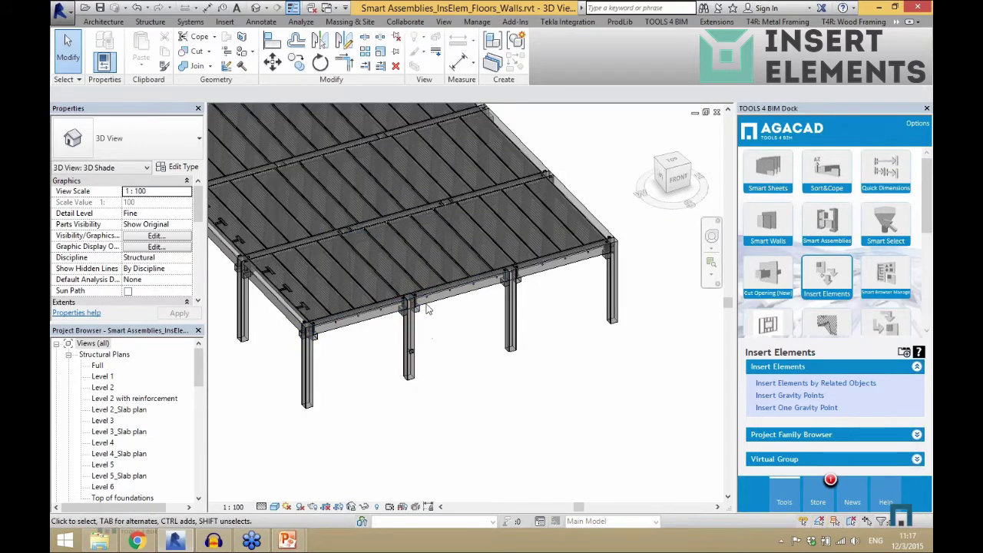
{"action": "scroll", "coordinate": [349, 361], "scroll_direction": "down", "scroll_amount": 2}
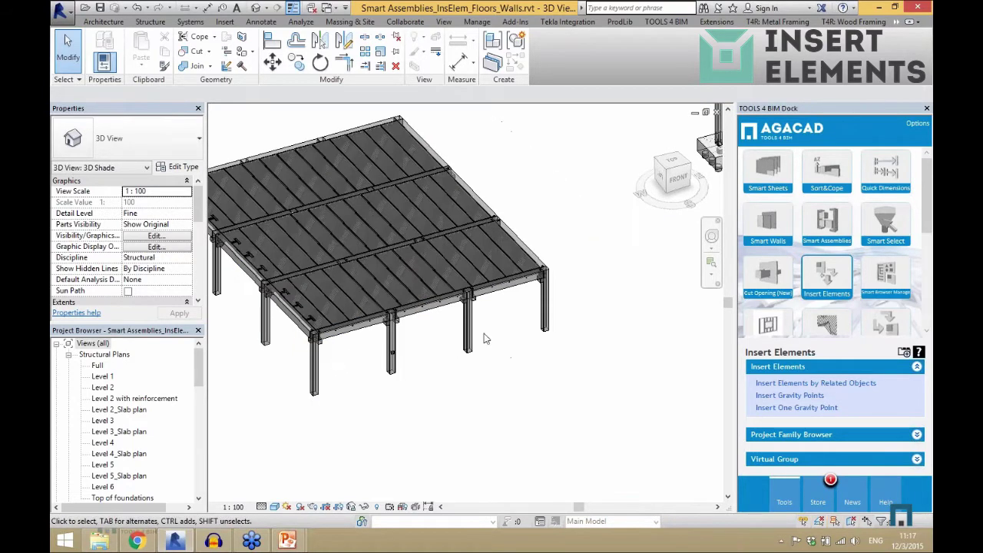
{"action": "scroll", "coordinate": [485, 339], "scroll_direction": "down", "scroll_amount": 4}
{"action": "scroll", "coordinate": [582, 329], "scroll_direction": "up", "scroll_amount": 2}
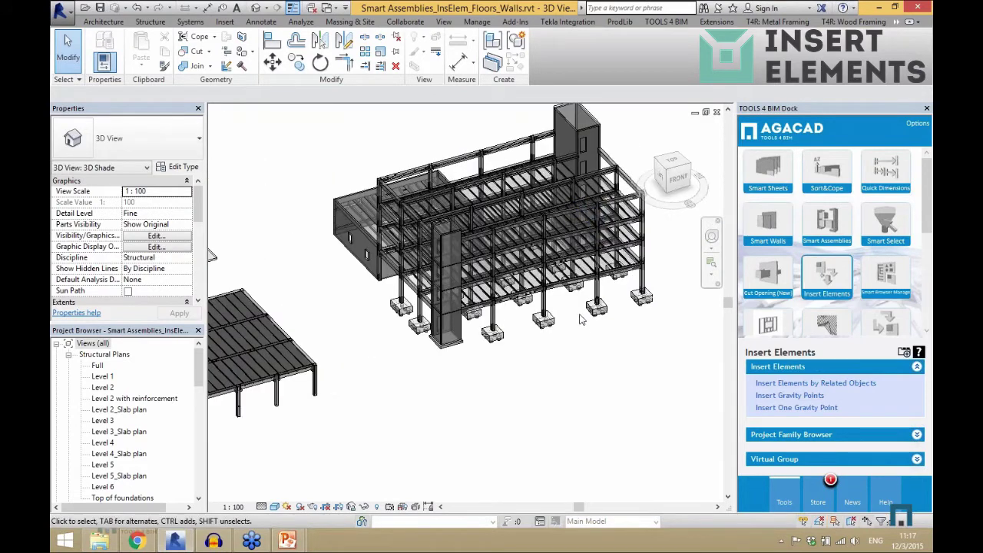
{"action": "scroll", "coordinate": [580, 319], "scroll_direction": "down", "scroll_amount": 2}
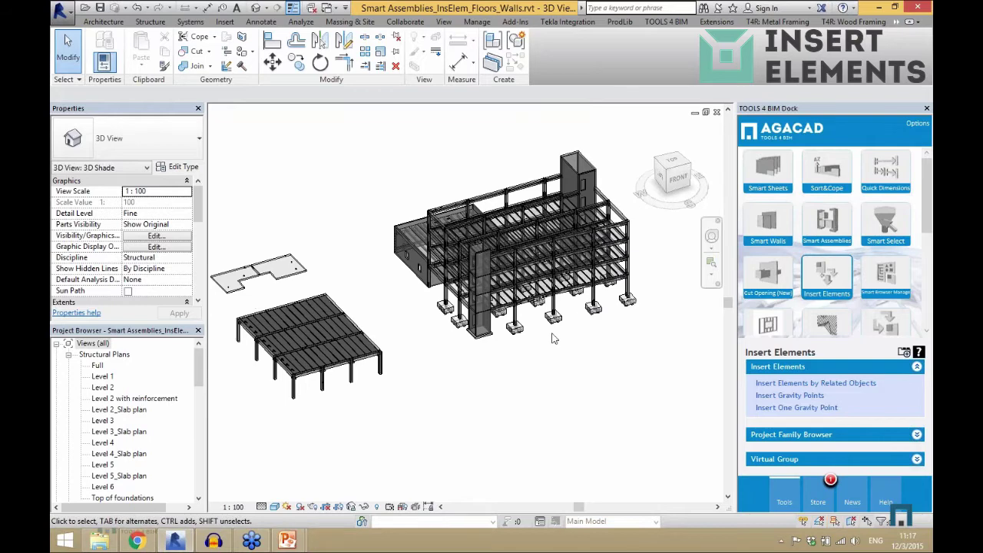
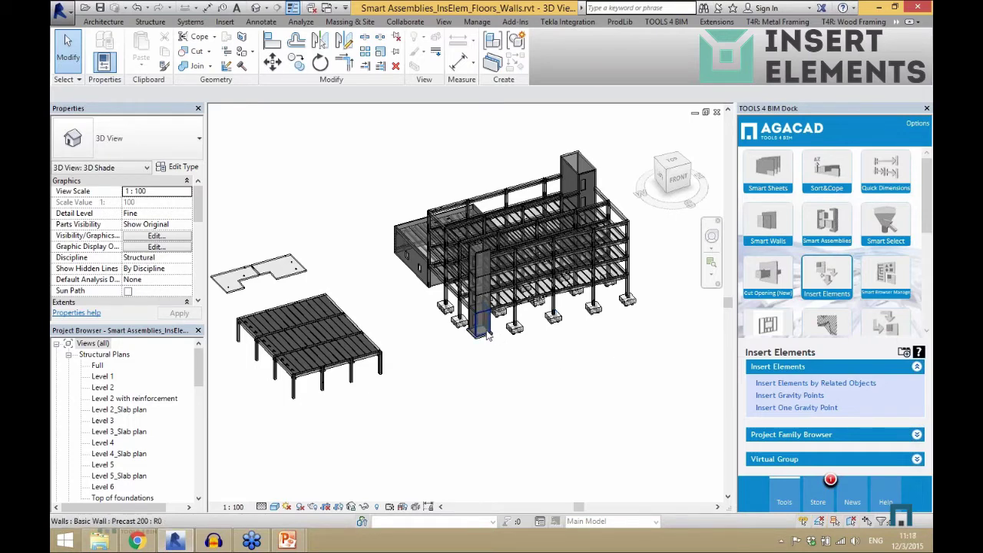
Pan the 3D view, then switch to the SMART DETAILS - WALLS empty.rvt project window
{"action": "scroll", "coordinate": [570, 350], "scroll_direction": "up", "scroll_amount": 1}
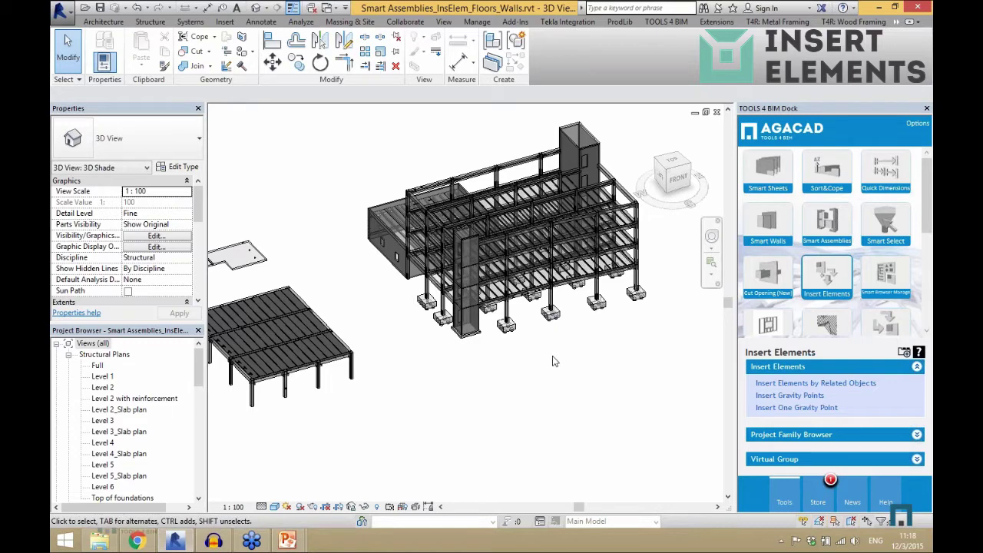
{"action": "middle_click_drag", "start_coordinate": [550, 356], "coordinate": [514, 359]}
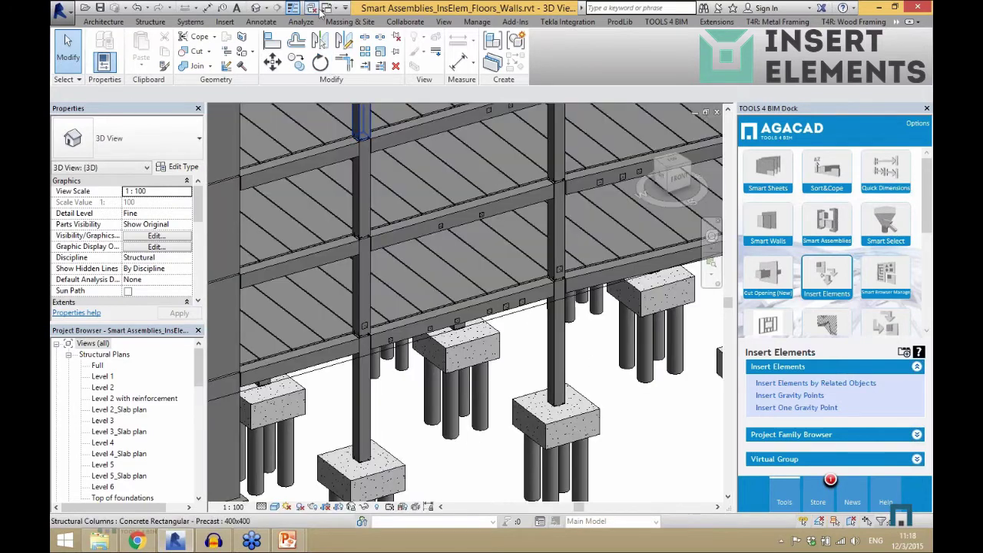
{"action": "left_click", "coordinate": [321, 10]}
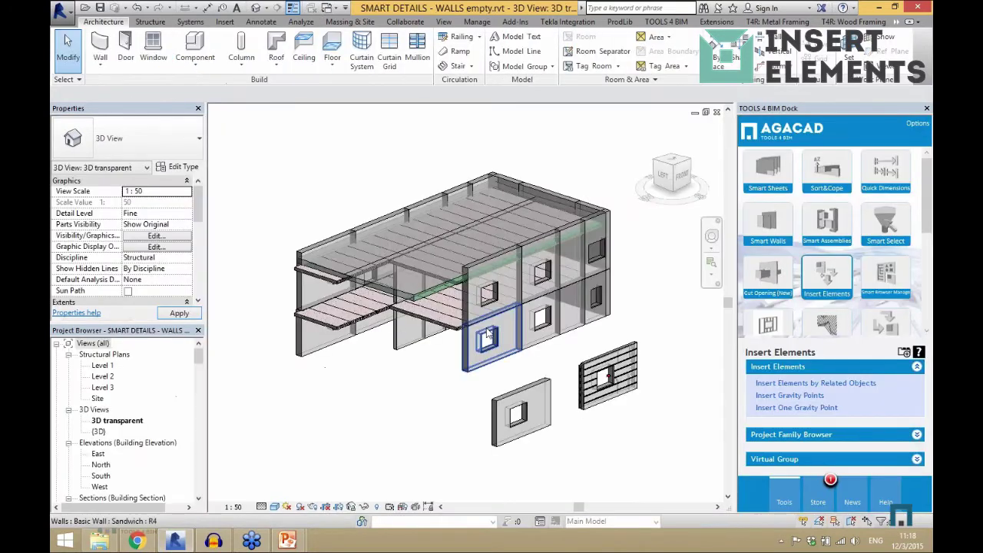
Scroll the TOOLS 4 BIM dock and open the Smart Details tools, clearing the wall selection
{"action": "scroll", "coordinate": [488, 332], "scroll_direction": "down", "scroll_amount": 2}
{"action": "scroll", "coordinate": [542, 341], "scroll_direction": "up", "scroll_amount": 1}
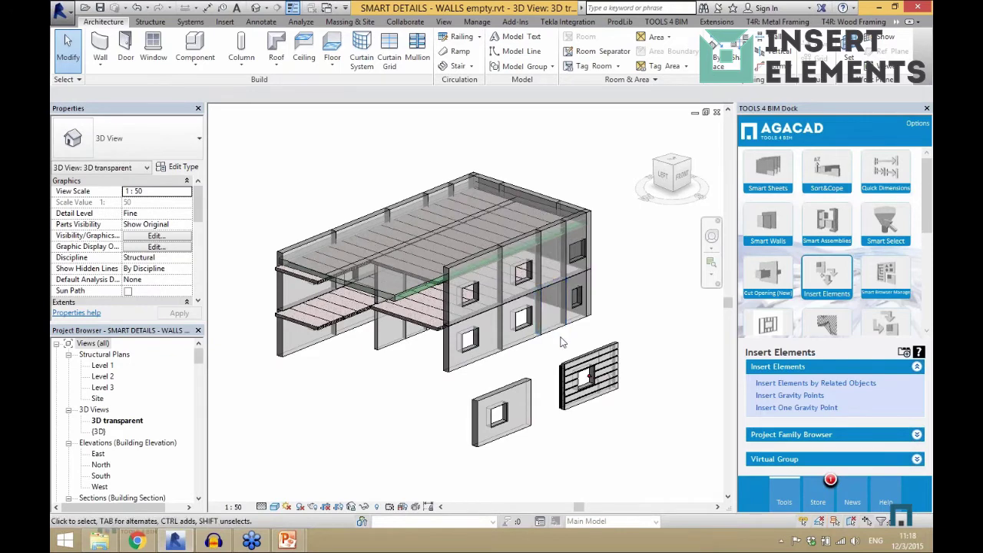
{"action": "scroll", "coordinate": [561, 341], "scroll_direction": "up", "scroll_amount": 1}
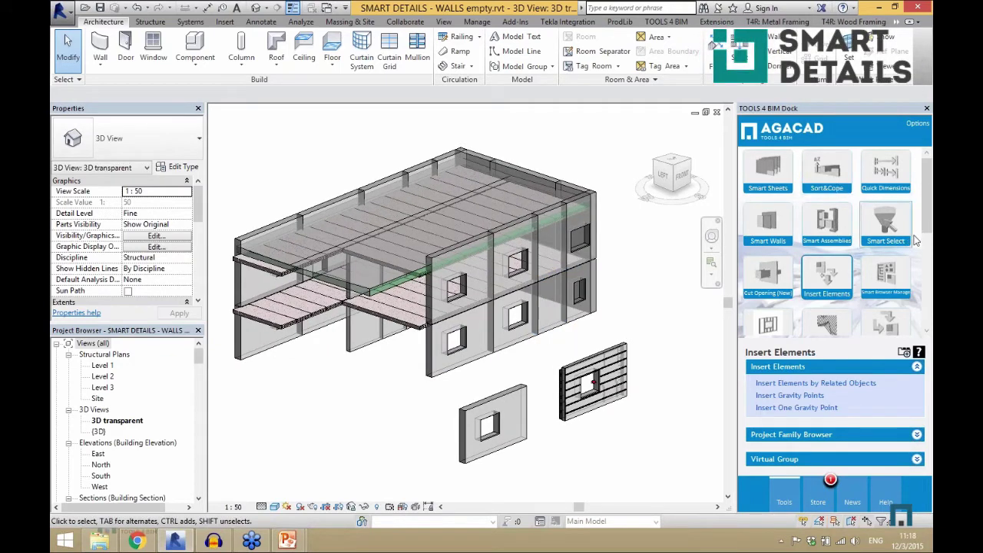
{"action": "left_click_drag", "start_coordinate": [929, 225], "coordinate": [929, 267]}
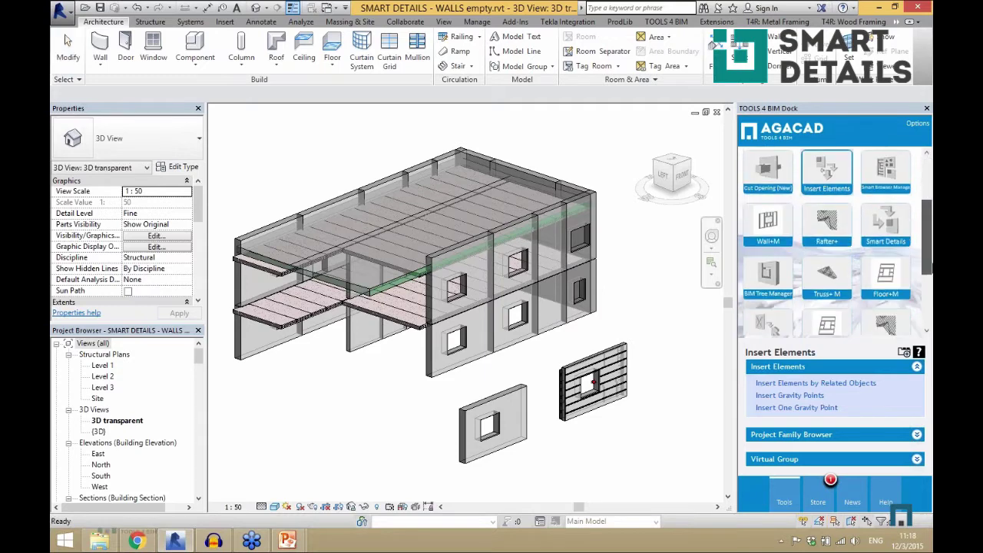
{"action": "left_click", "coordinate": [869, 238]}
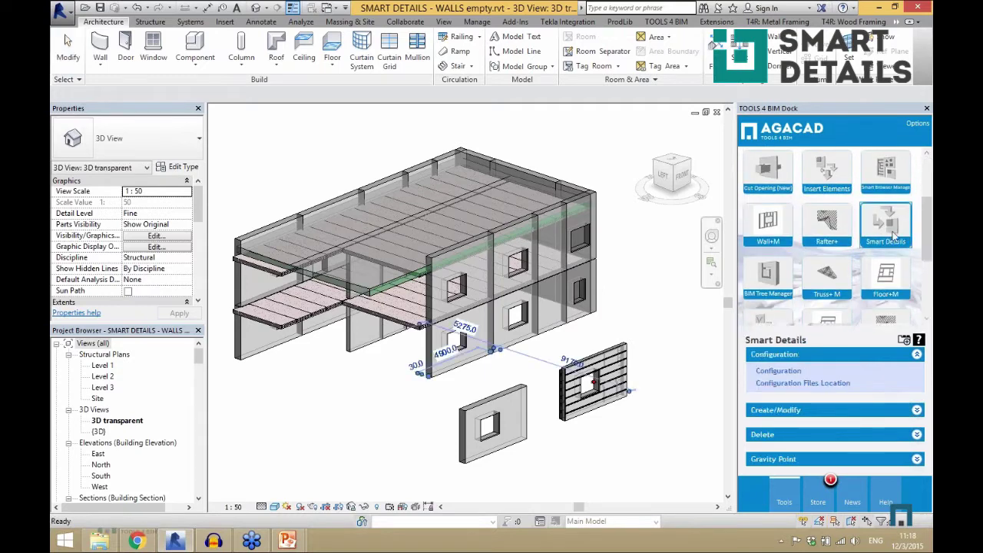
{"action": "left_click", "coordinate": [652, 314]}
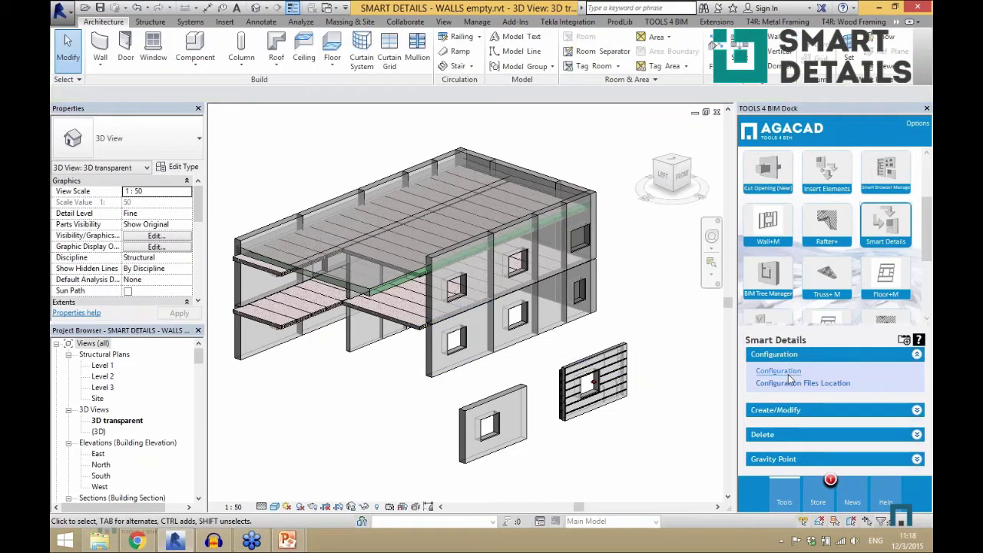
Expand the Create/Modify, Delete, Gravity Point and Configuration sections, then select a building wall
{"action": "left_click", "coordinate": [775, 410]}
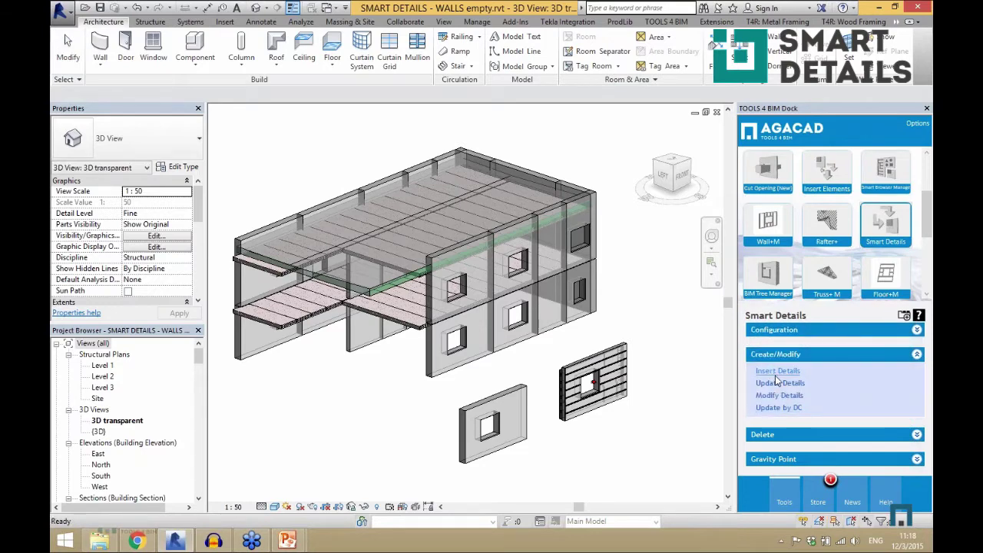
{"action": "left_click", "coordinate": [781, 434]}
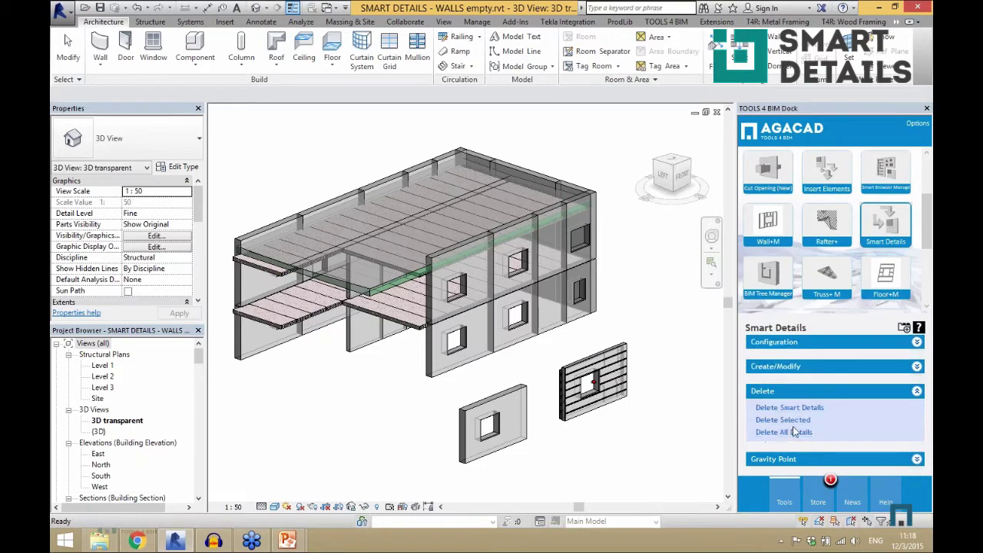
{"action": "left_click", "coordinate": [784, 459]}
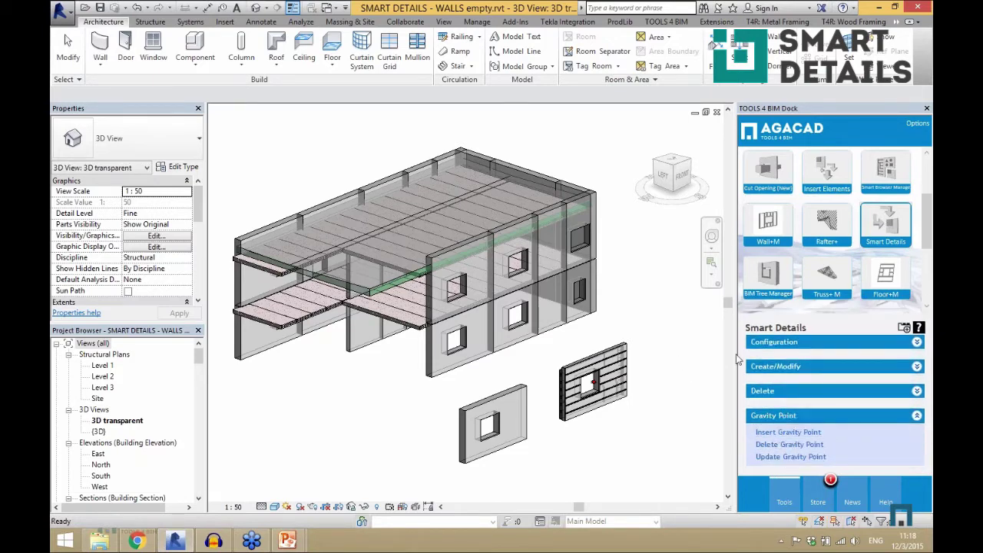
{"action": "left_click", "coordinate": [767, 345]}
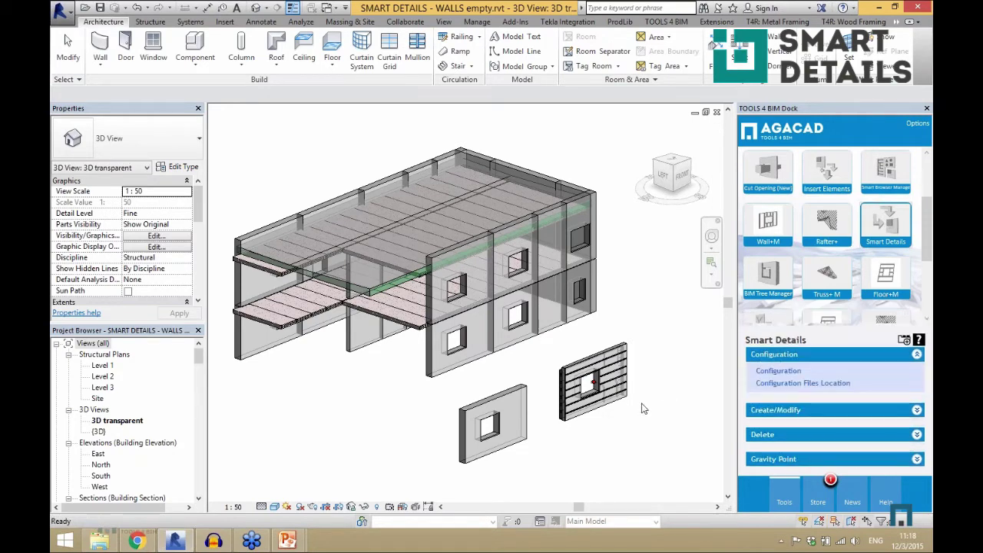
{"action": "left_click", "coordinate": [634, 427]}
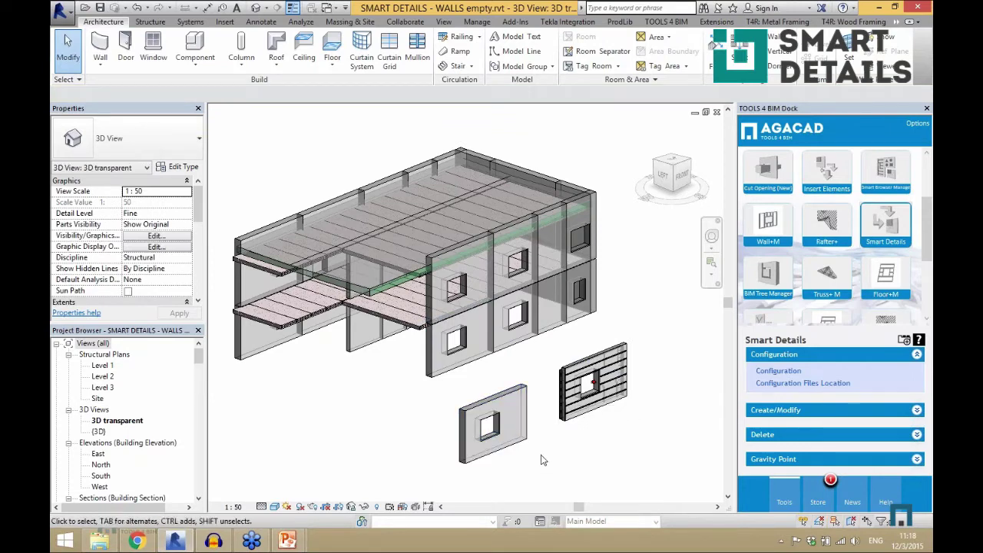
{"action": "scroll", "coordinate": [541, 457], "scroll_direction": "up", "scroll_amount": 3}
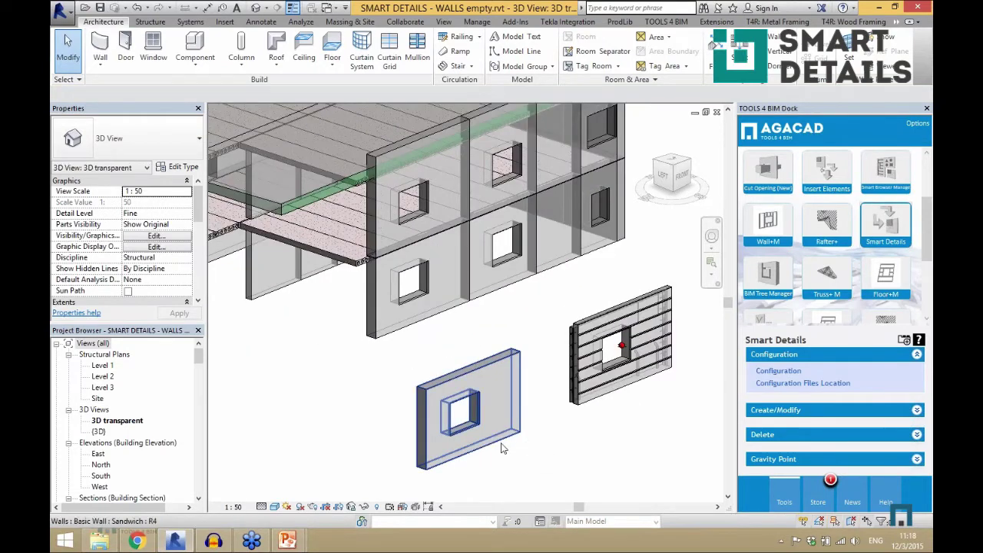
{"action": "scroll", "coordinate": [632, 375], "scroll_direction": "up", "scroll_amount": 4}
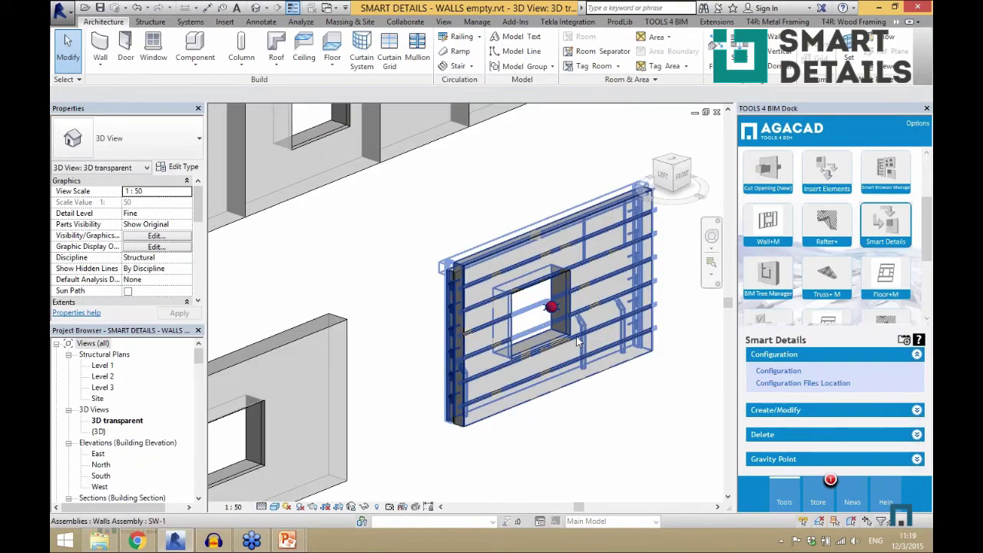
{"action": "scroll", "coordinate": [538, 367], "scroll_direction": "down", "scroll_amount": 2}
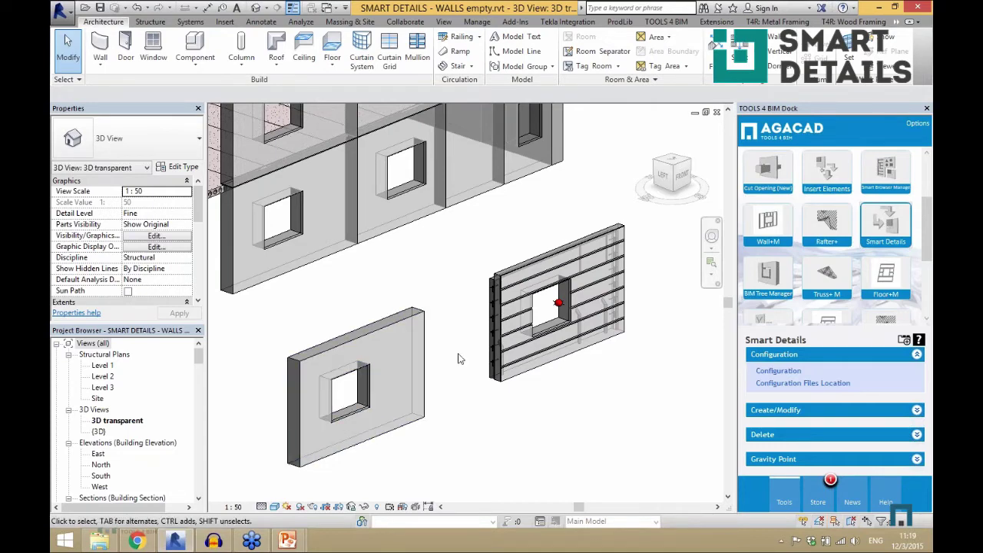
{"action": "scroll", "coordinate": [523, 365], "scroll_direction": "up", "scroll_amount": 3}
{"action": "scroll", "coordinate": [476, 324], "scroll_direction": "down", "scroll_amount": 3}
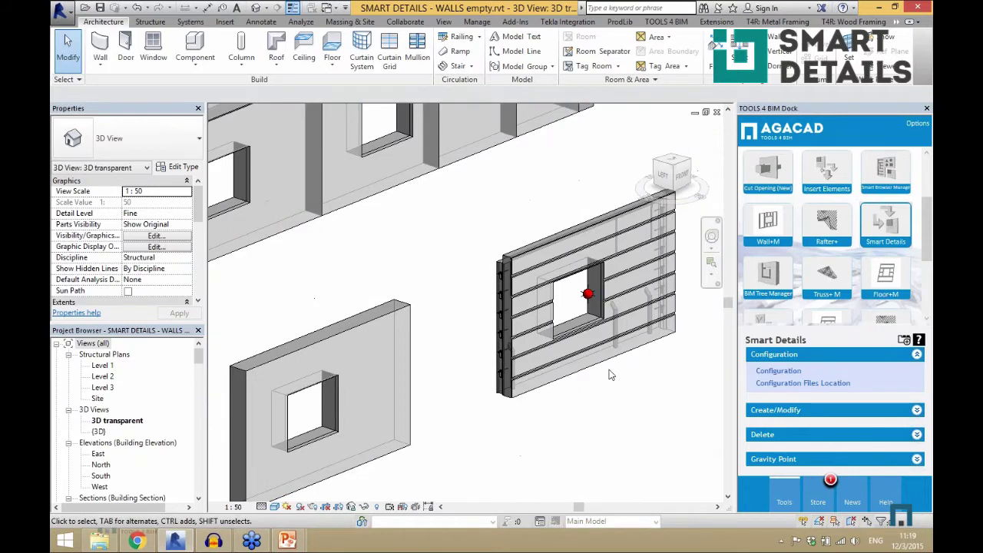
{"action": "scroll", "coordinate": [560, 397], "scroll_direction": "down", "scroll_amount": 3}
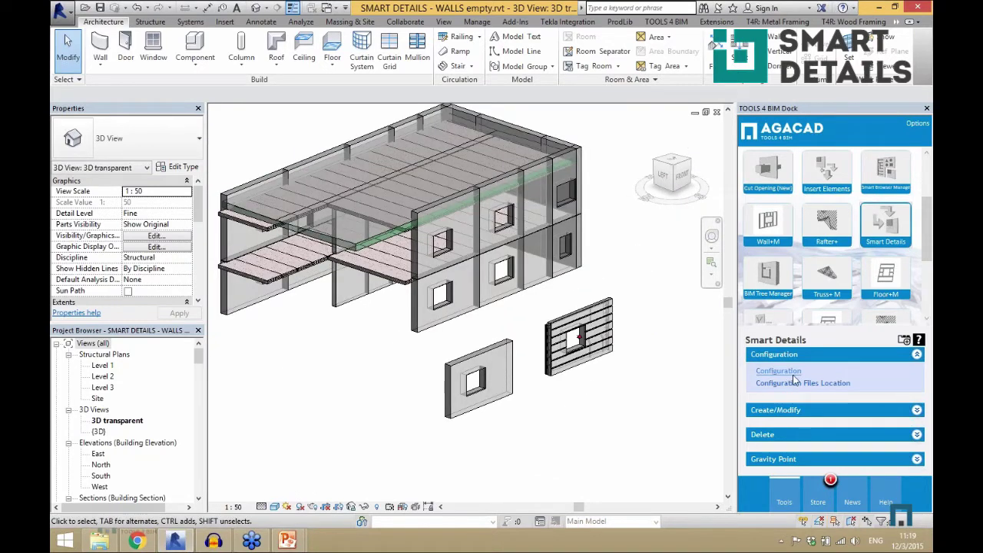
Open the Smart Details Configuration and check the Element categories list, keeping Walls
{"action": "left_click", "coordinate": [777, 371]}
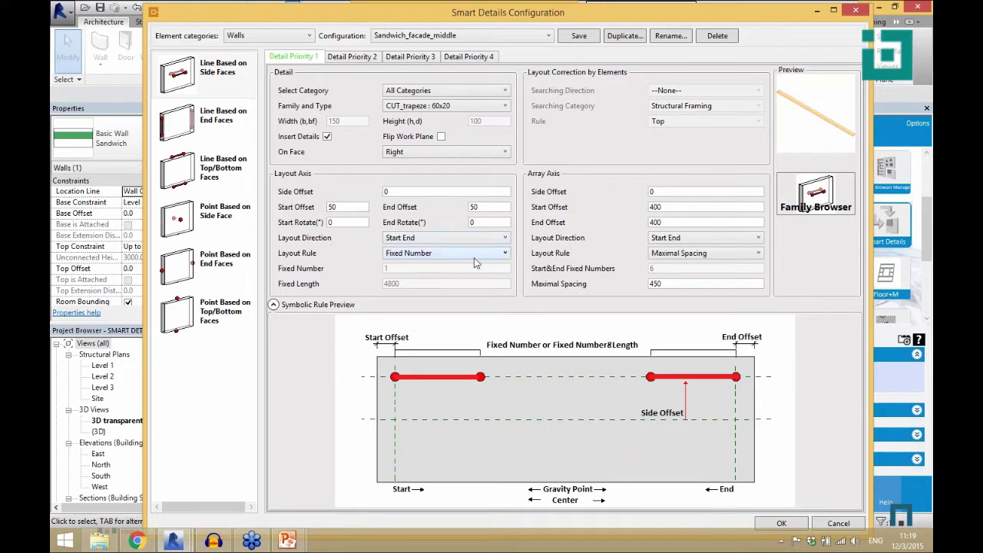
{"action": "left_click", "coordinate": [270, 40]}
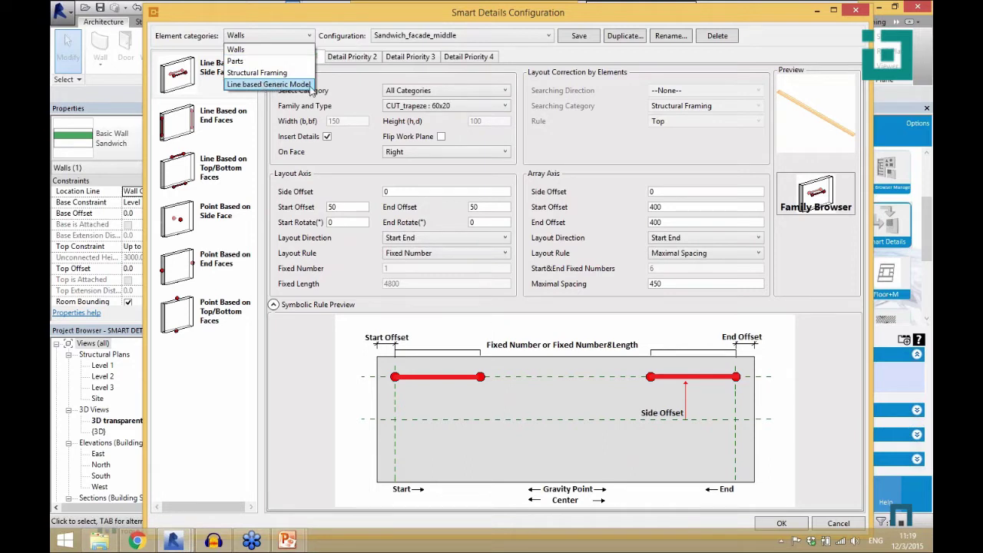
{"action": "left_click", "coordinate": [343, 40]}
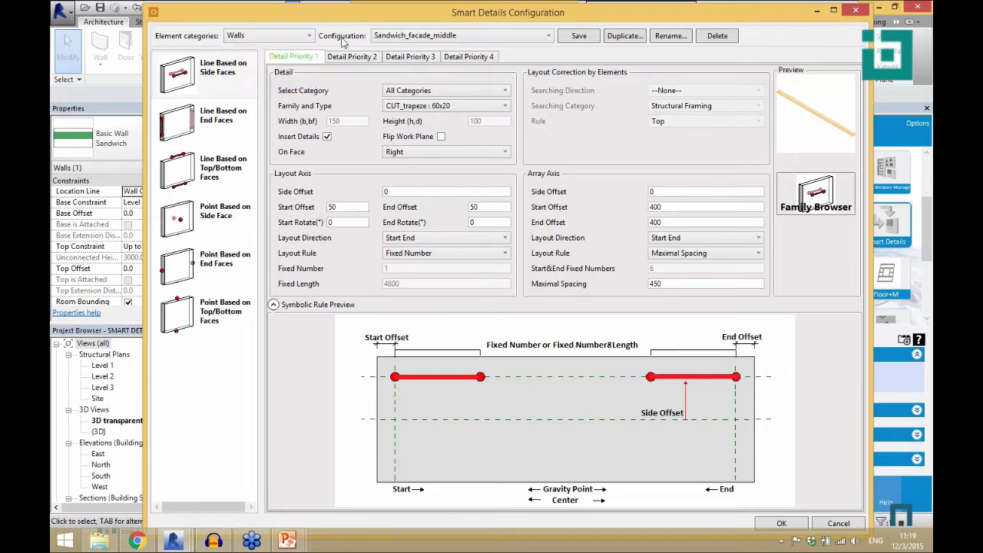
View the side-face line layout, leaving the detail family category on All Categories
{"action": "left_click", "coordinate": [235, 83]}
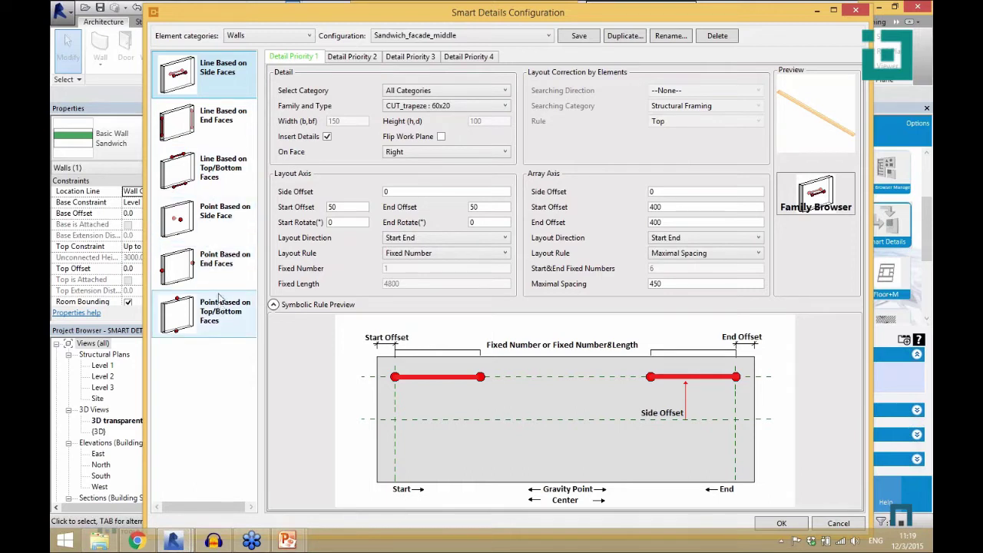
{"action": "left_click", "coordinate": [430, 90]}
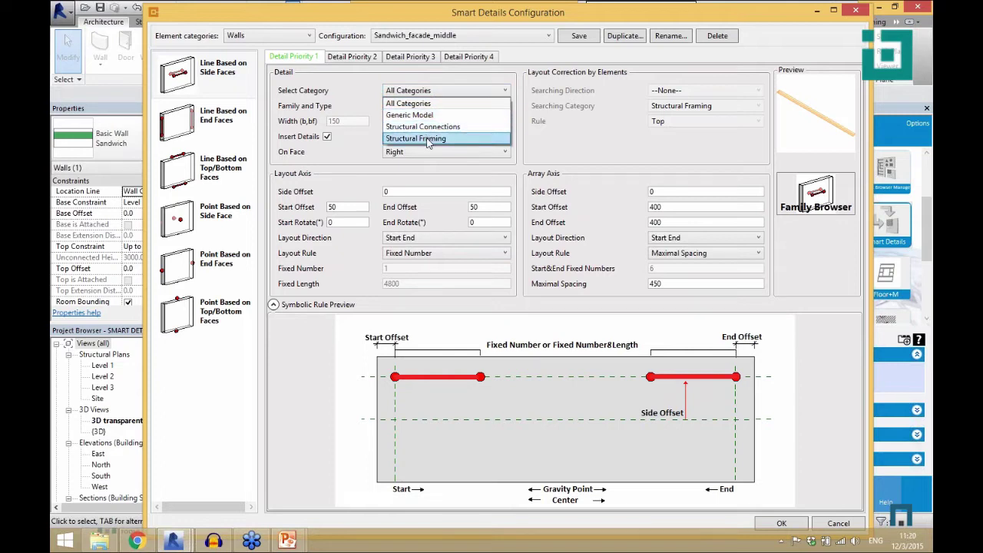
{"action": "left_click", "coordinate": [356, 104]}
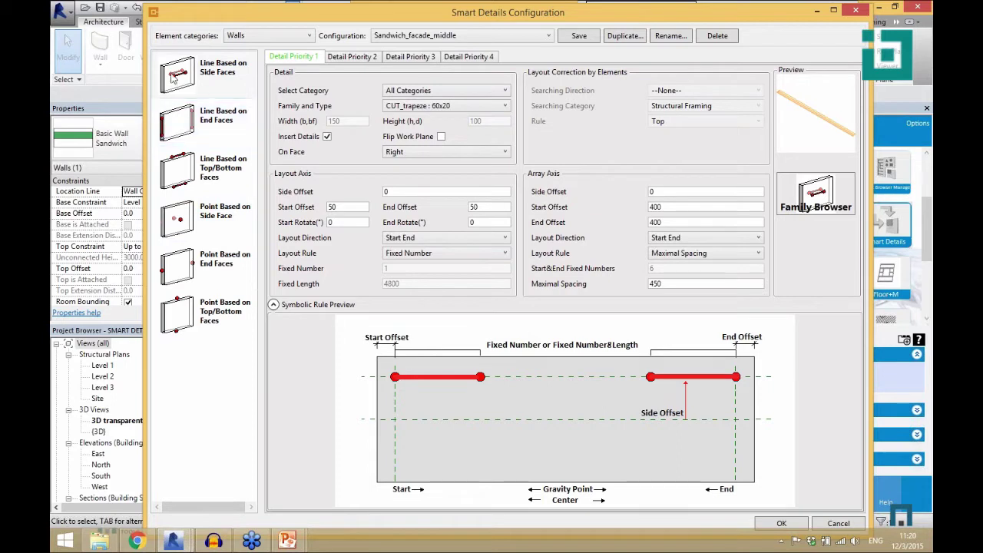
{"action": "left_click", "coordinate": [233, 87]}
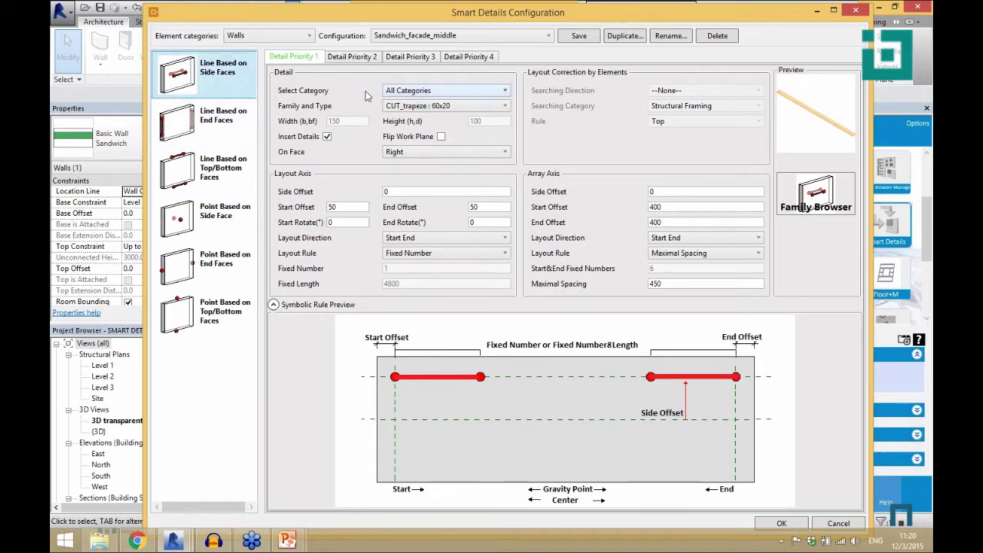
Browse the detail Family and Type list without changing it
{"action": "left_click", "coordinate": [398, 108]}
{"action": "left_click", "coordinate": [398, 108]}
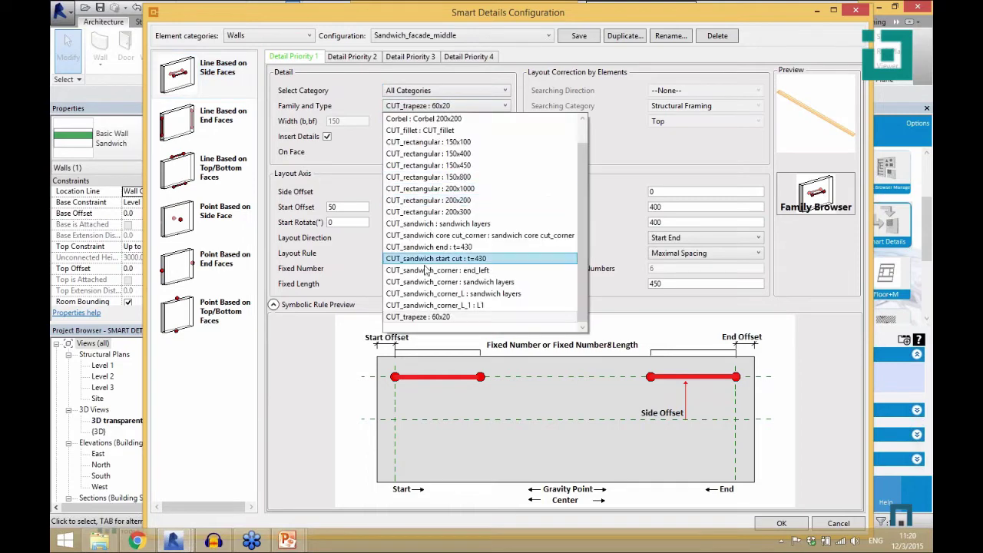
{"action": "left_click_drag", "start_coordinate": [581, 238], "coordinate": [582, 182]}
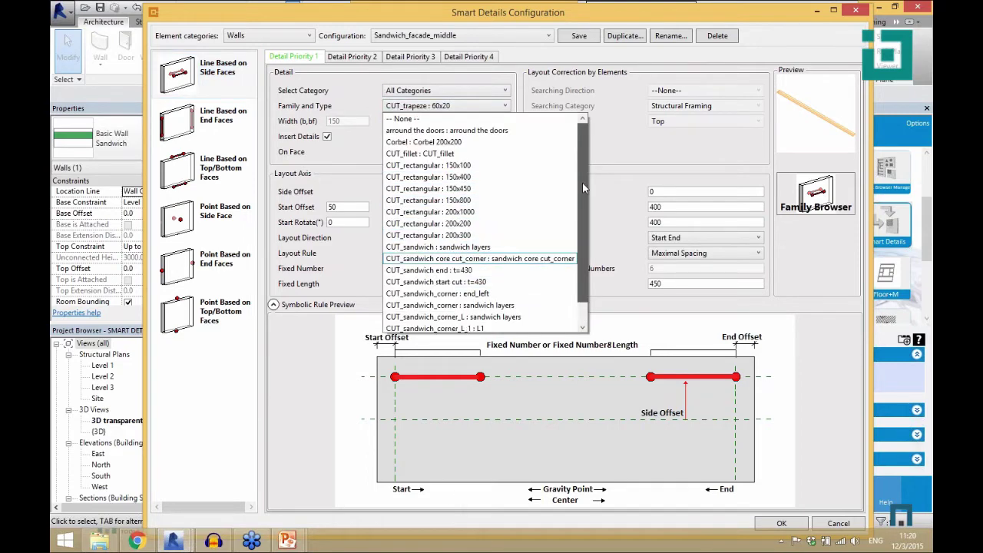
{"action": "left_click", "coordinate": [346, 102]}
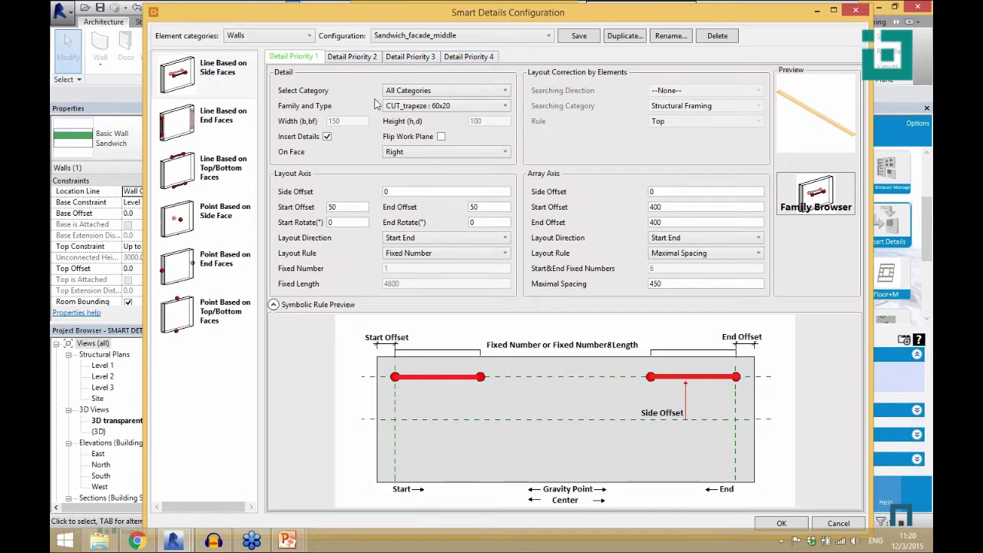
Inspect the On Face, Layout Direction and Layout Rule options without changing them
{"action": "left_click", "coordinate": [399, 152]}
{"action": "left_click", "coordinate": [399, 153]}
{"action": "left_click", "coordinate": [391, 240]}
{"action": "left_click", "coordinate": [397, 244]}
{"action": "left_click", "coordinate": [401, 254]}
{"action": "left_click", "coordinate": [401, 260]}
{"action": "mouse_move", "coordinate": [588, 278]}
{"action": "mouse_move", "coordinate": [650, 126]}
Review the end-face line, point-on-side-face and point-on-end-faces layouts, then the second detail priority
{"action": "left_click", "coordinate": [221, 169]}
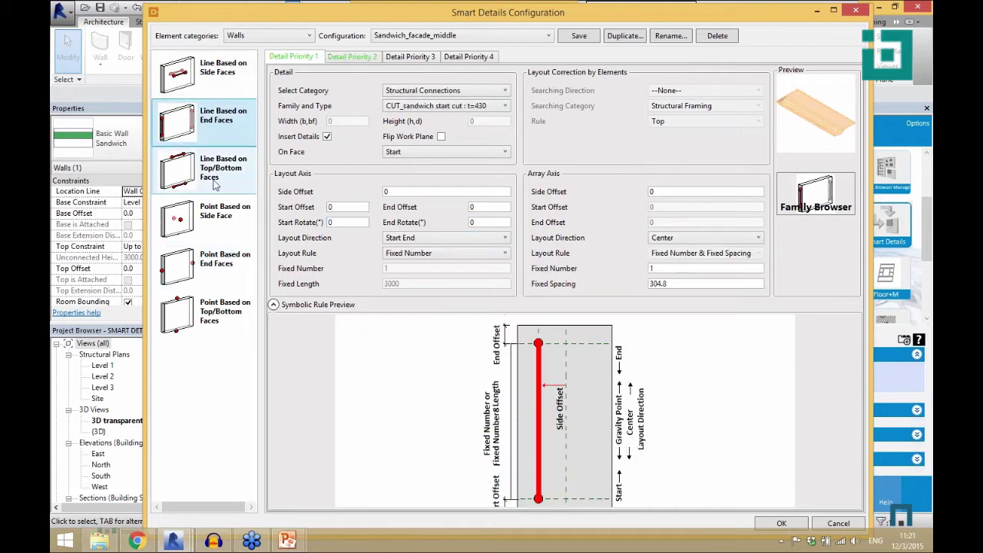
{"action": "left_click", "coordinate": [237, 240]}
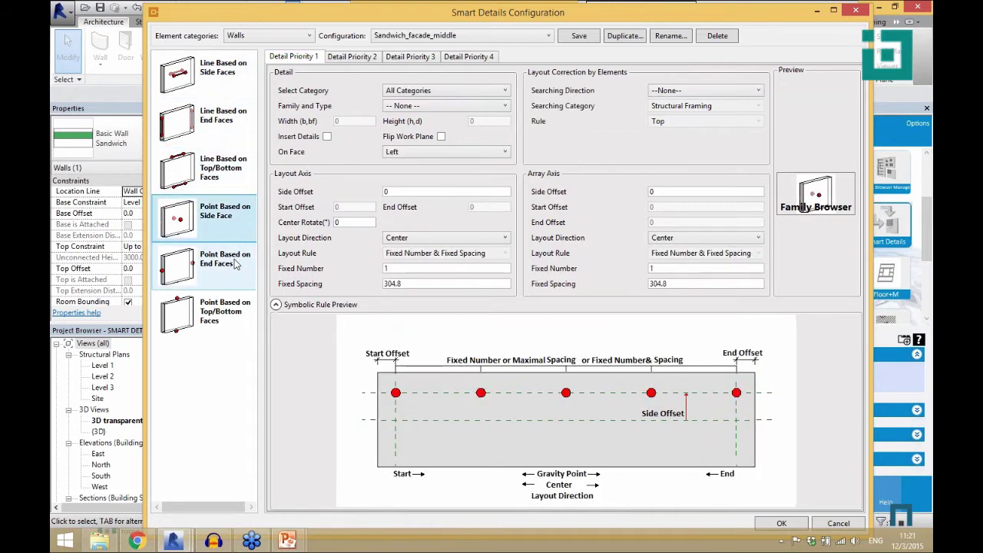
{"action": "left_click", "coordinate": [237, 265]}
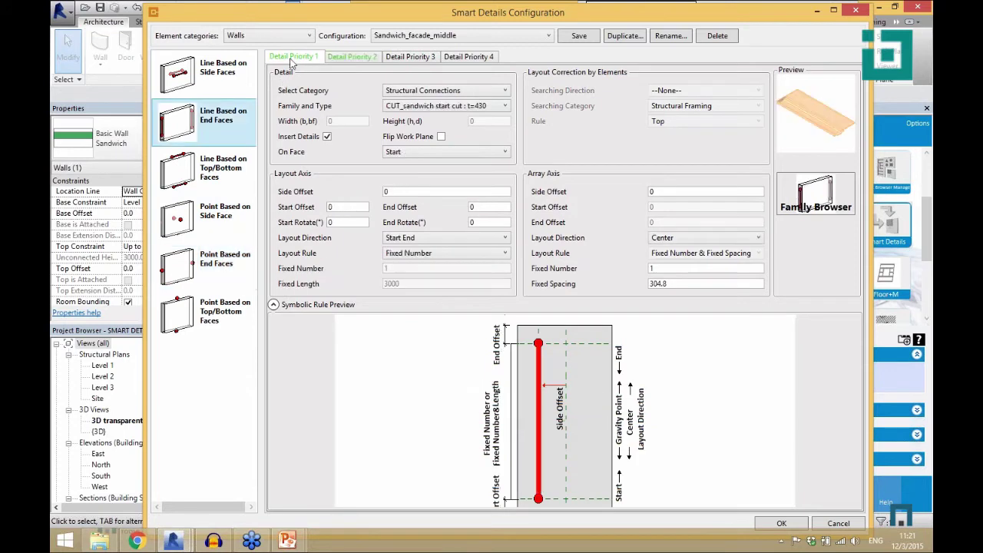
{"action": "left_click", "coordinate": [350, 57]}
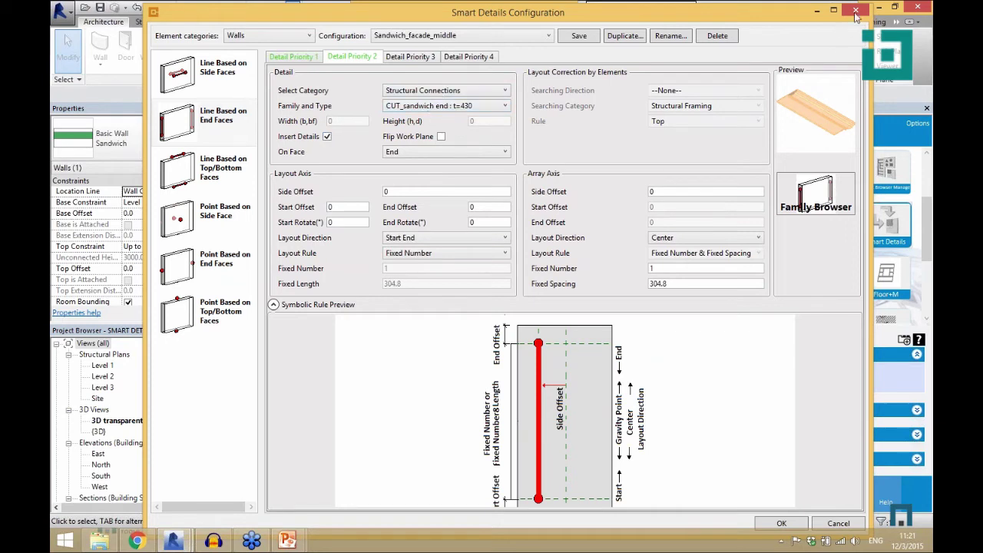
Keep Sandwich_facade_middle as the configuration and close the Smart Details Configuration window
{"action": "left_click", "coordinate": [500, 36]}
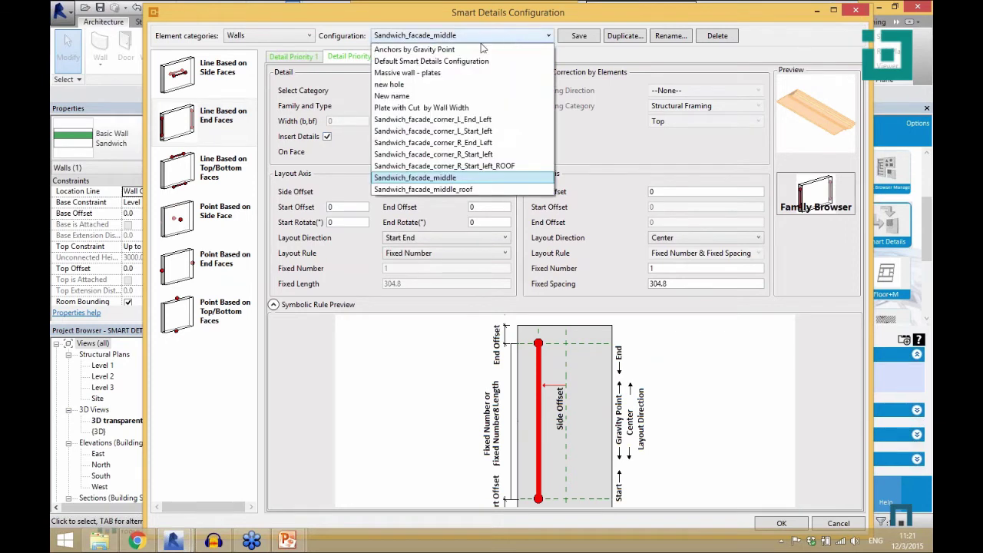
{"action": "left_click", "coordinate": [791, 57]}
{"action": "left_click", "coordinate": [856, 11]}
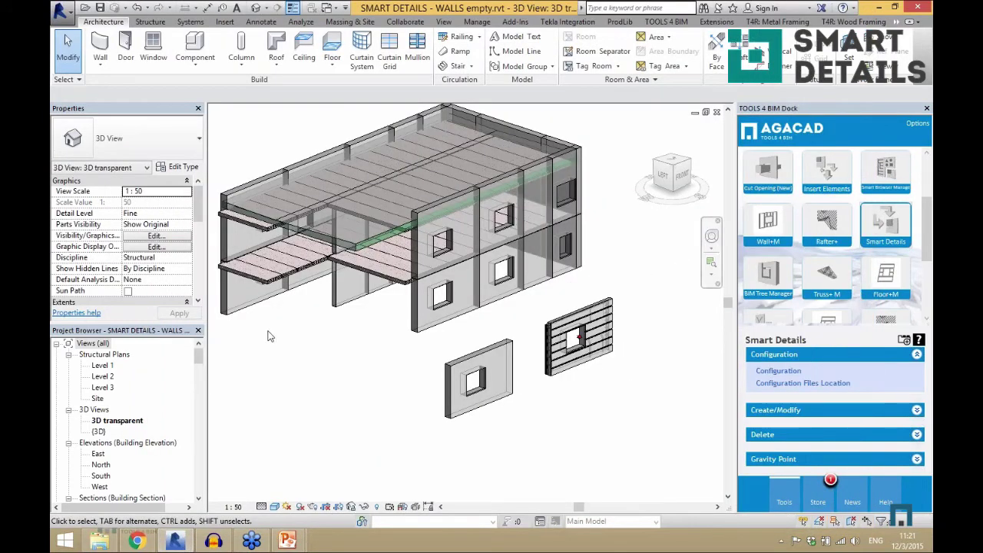
Open the Level 1 structural plan, select the top Sandwich wall and open its Type Properties
{"action": "double_click", "coordinate": [103, 365]}
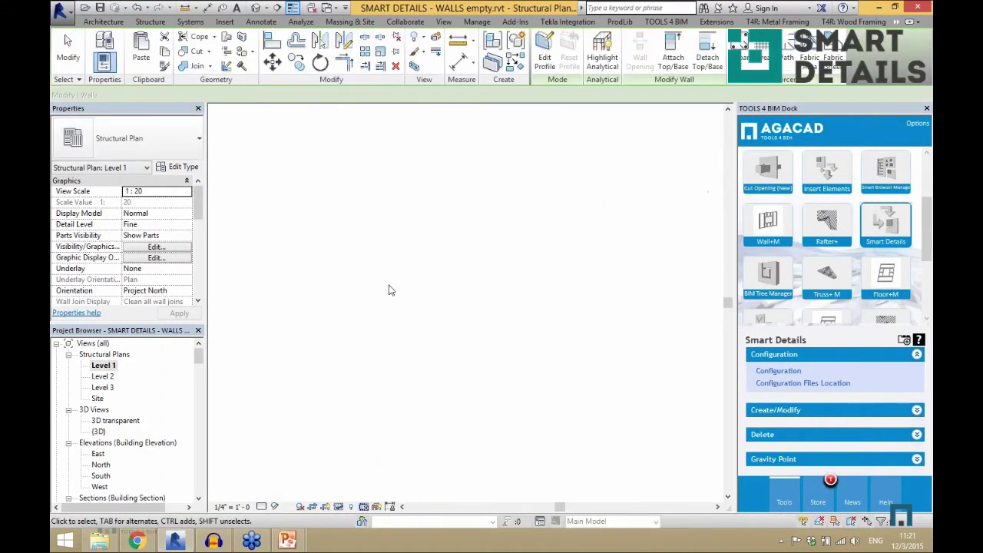
{"action": "left_click", "coordinate": [357, 257]}
{"action": "scroll", "coordinate": [425, 229], "scroll_direction": "up", "scroll_amount": 5}
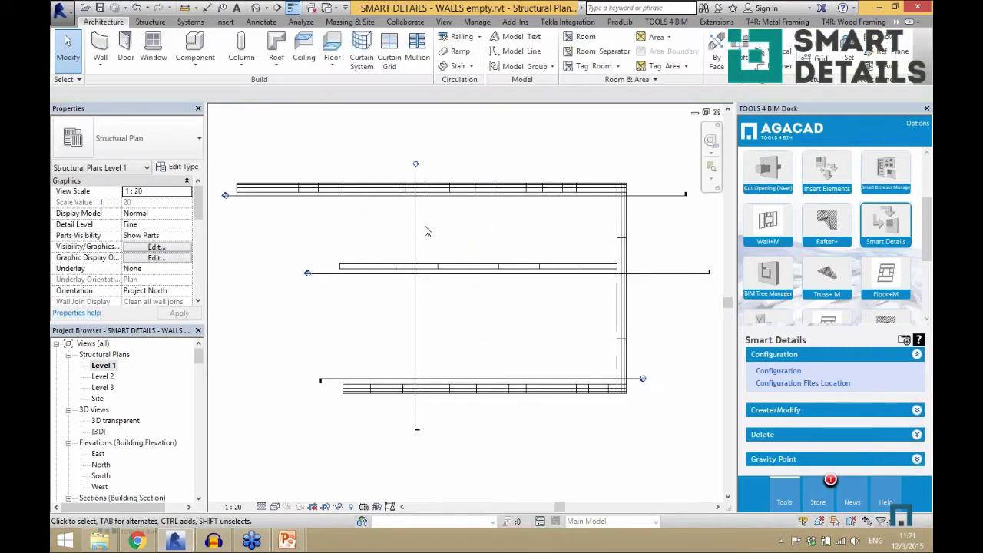
{"action": "left_click", "coordinate": [281, 192]}
{"action": "scroll", "coordinate": [281, 191], "scroll_direction": "up", "scroll_amount": 8}
{"action": "left_click", "coordinate": [339, 295]}
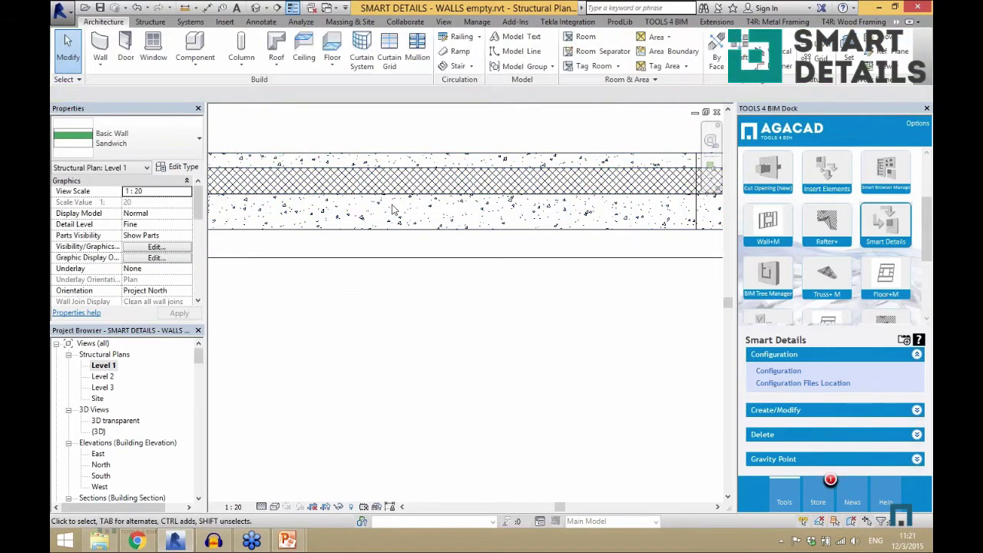
{"action": "left_click", "coordinate": [381, 229]}
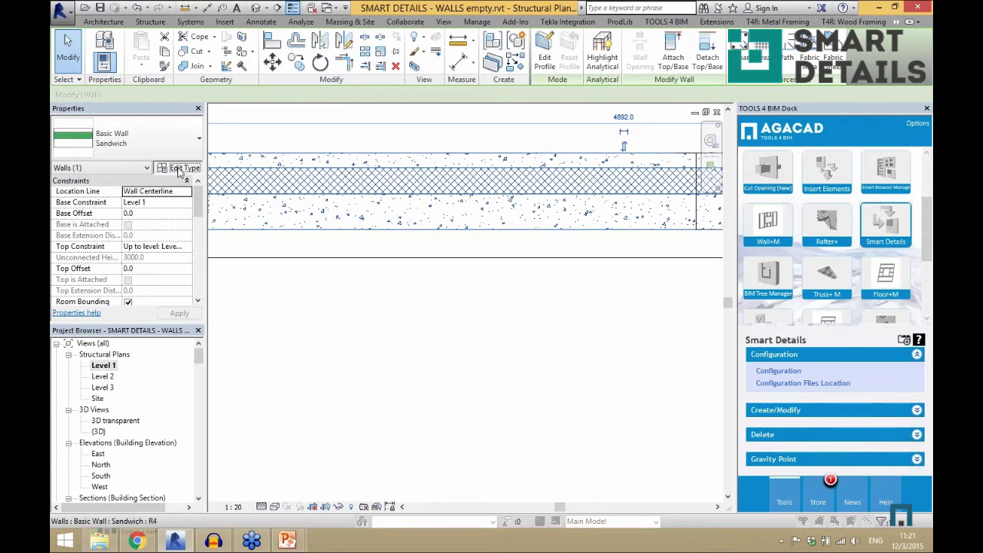
{"action": "left_click", "coordinate": [182, 168]}
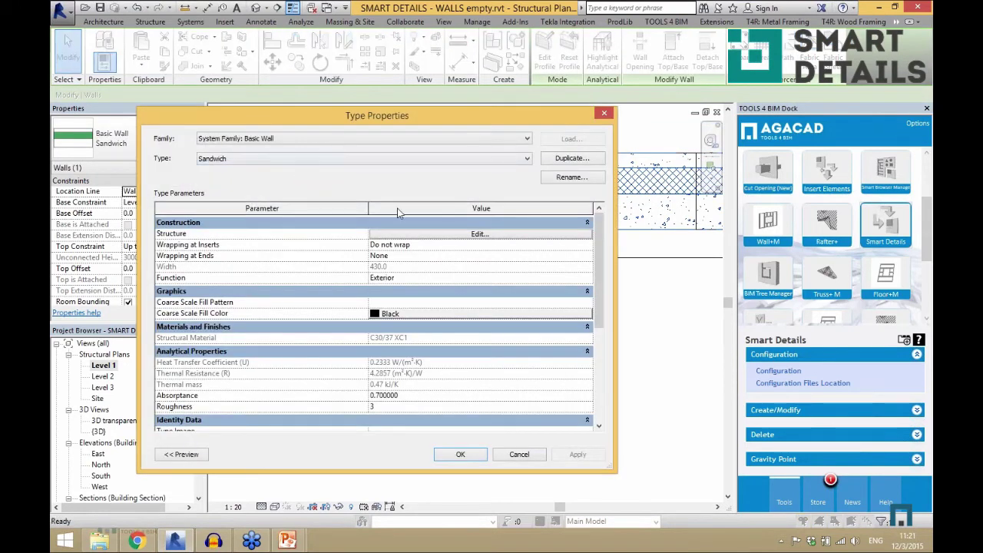
Inspect the wall structure and the Rigid insulation material's Physical and Mechanical properties
{"action": "left_click", "coordinate": [401, 234]}
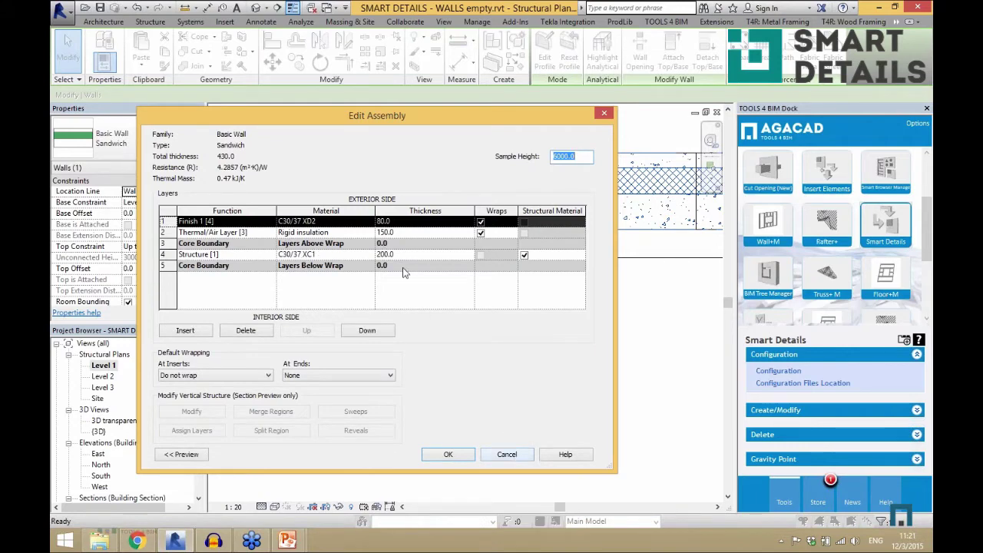
{"action": "left_click", "coordinate": [372, 235]}
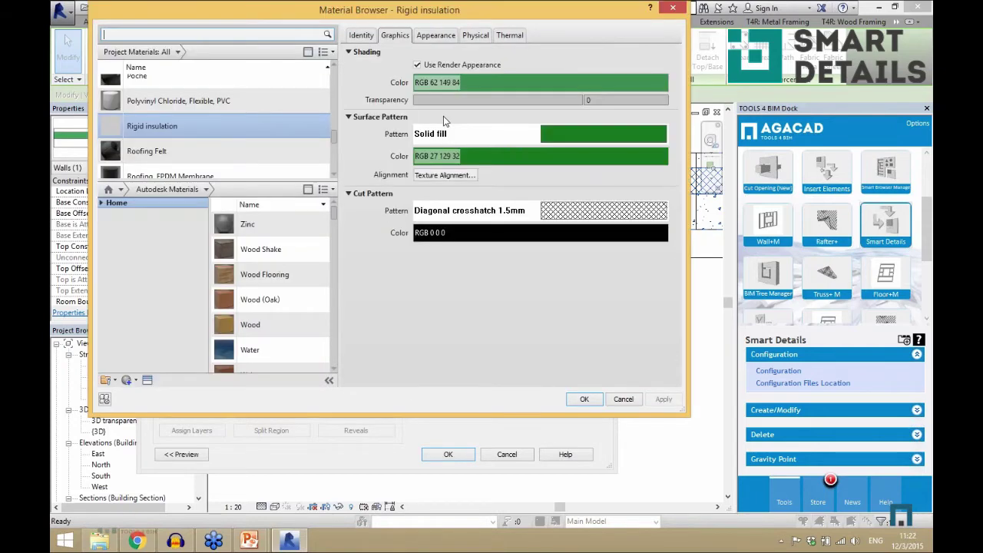
{"action": "left_click", "coordinate": [475, 36]}
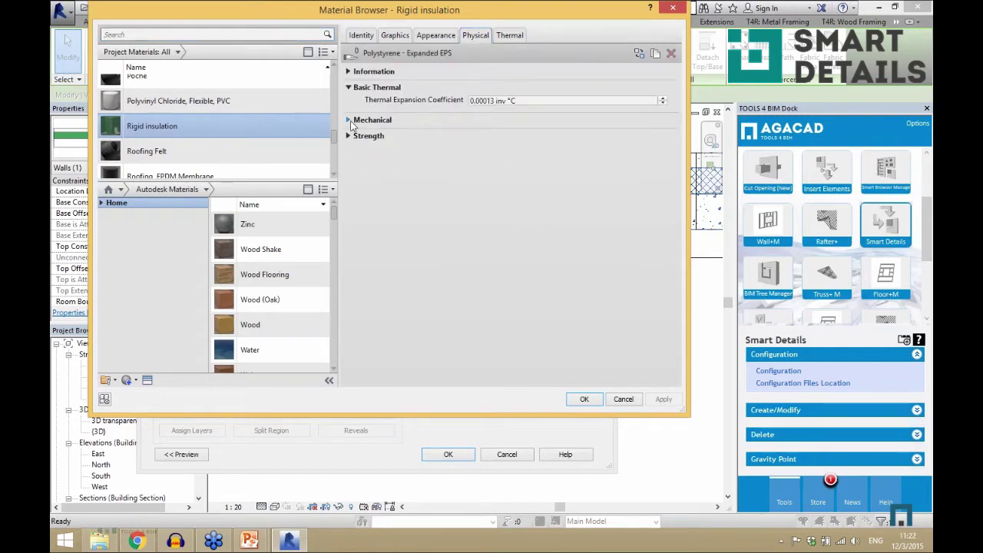
{"action": "left_click", "coordinate": [349, 120]}
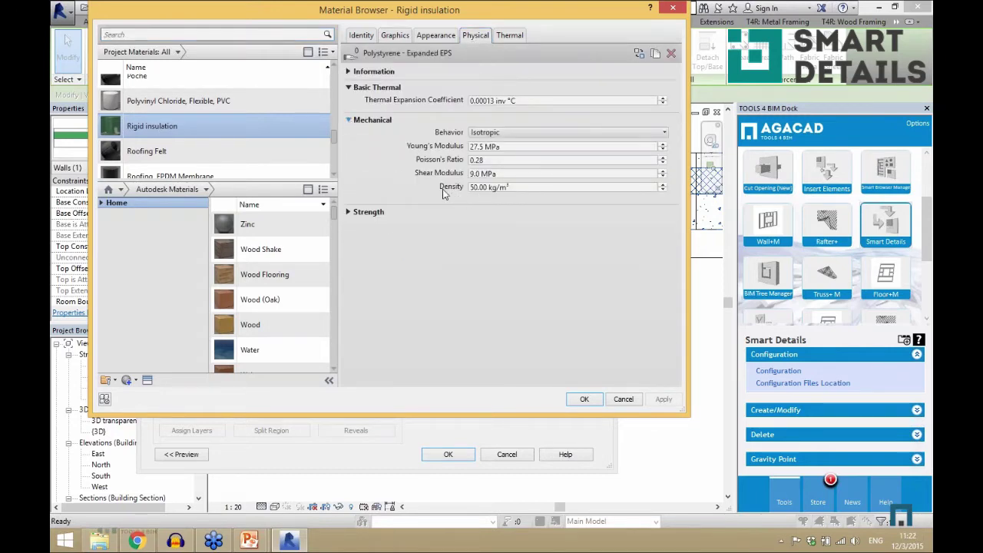
Cancel the material, layer structure and wall type dialogs without changes
{"action": "left_click", "coordinate": [624, 399]}
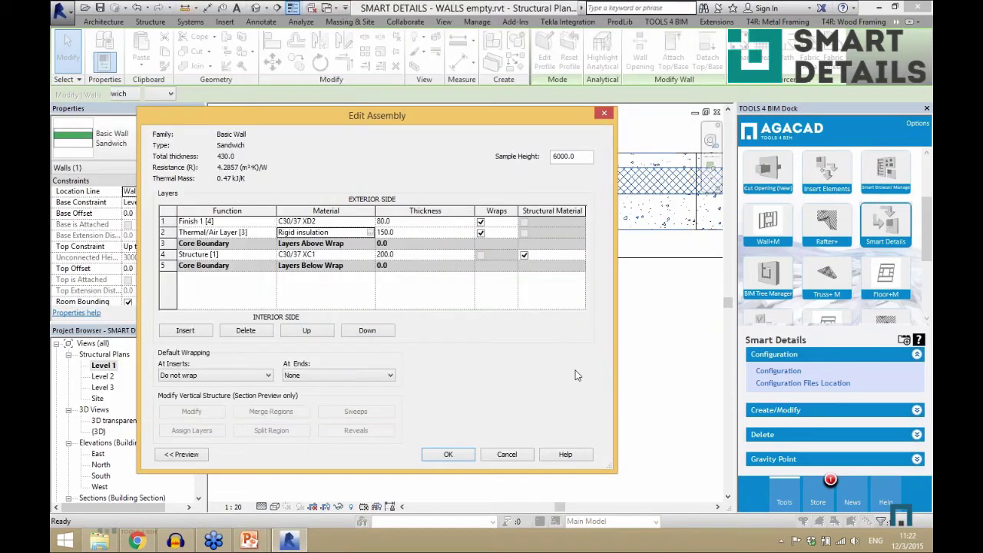
{"action": "left_click", "coordinate": [495, 454]}
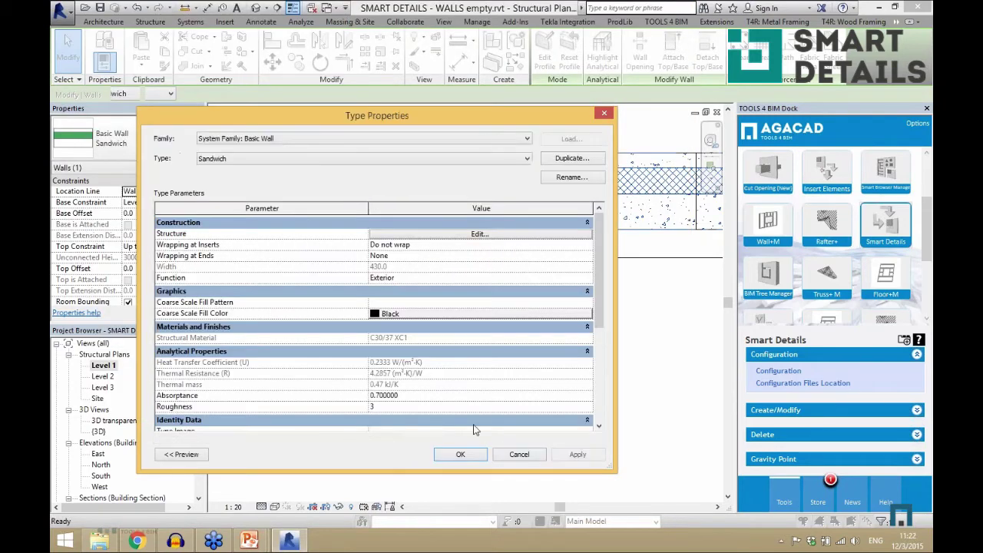
{"action": "left_click", "coordinate": [517, 454]}
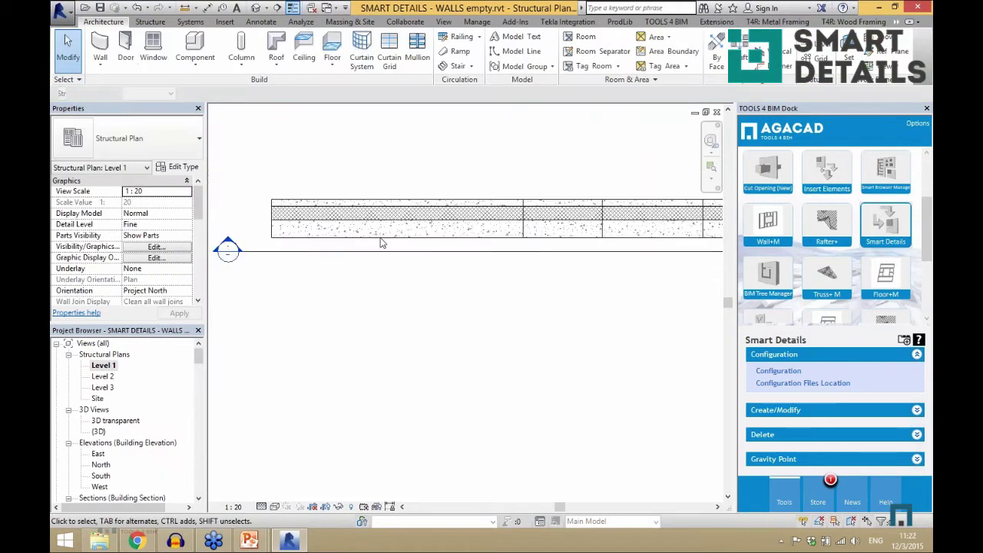
Zoom around the Level 1 plan while trying selections on the top and corner Sandwich walls
{"action": "left_click", "coordinate": [480, 237]}
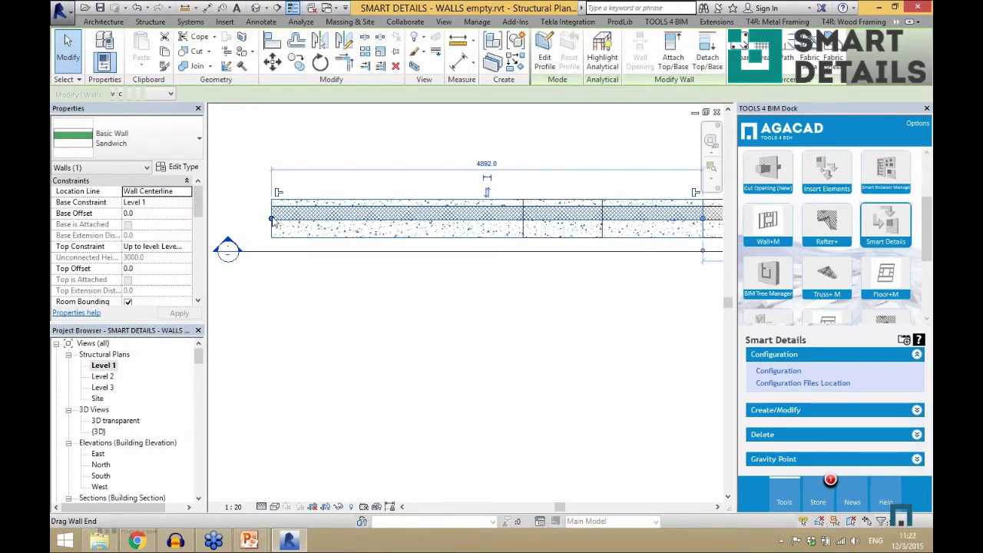
{"action": "scroll", "coordinate": [249, 224], "scroll_direction": "down", "scroll_amount": 3}
{"action": "scroll", "coordinate": [598, 239], "scroll_direction": "up", "scroll_amount": 2}
{"action": "scroll", "coordinate": [599, 238], "scroll_direction": "down", "scroll_amount": 3}
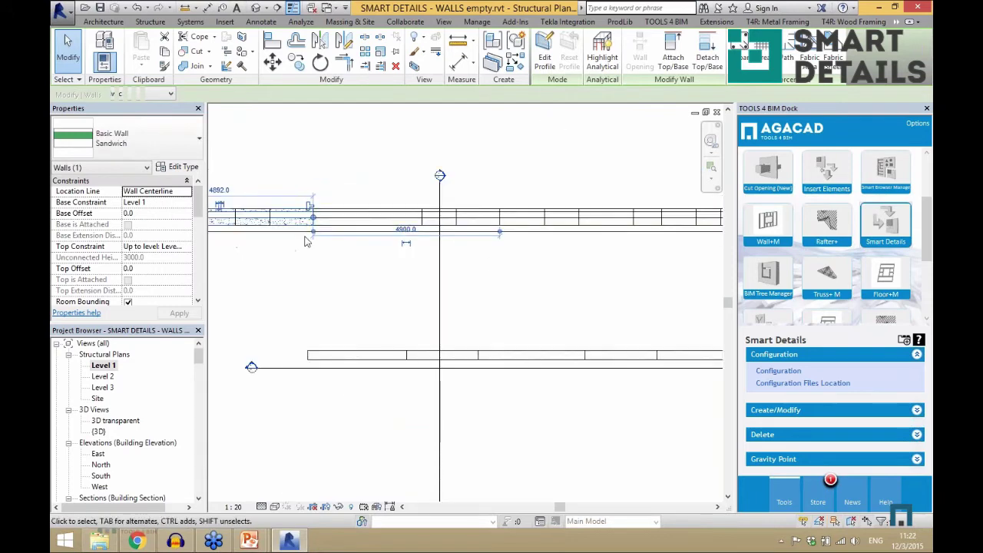
{"action": "scroll", "coordinate": [647, 237], "scroll_direction": "up", "scroll_amount": 1}
{"action": "scroll", "coordinate": [647, 237], "scroll_direction": "up", "scroll_amount": 3}
{"action": "left_click", "coordinate": [575, 204]}
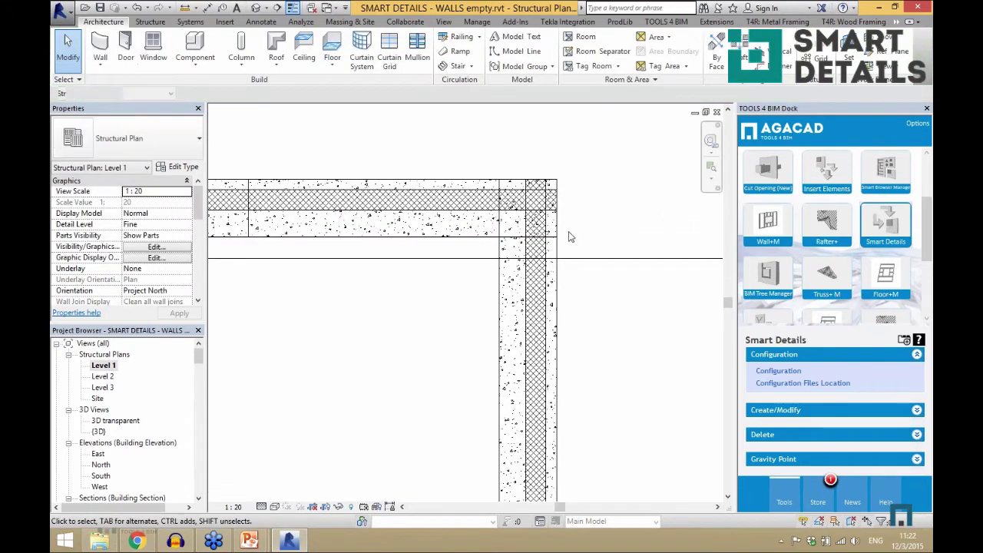
{"action": "left_click", "coordinate": [468, 242]}
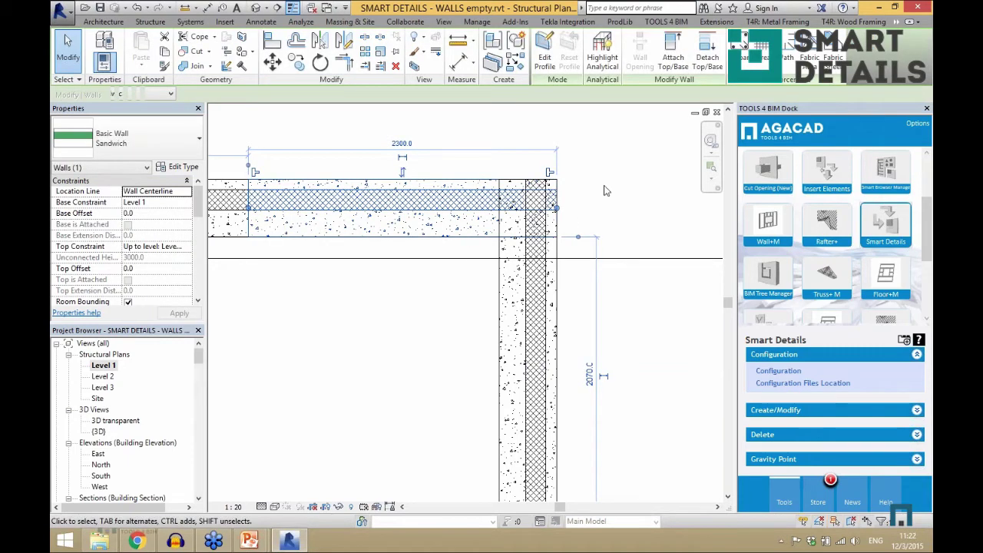
{"action": "scroll", "coordinate": [624, 189], "scroll_direction": "down", "scroll_amount": 4}
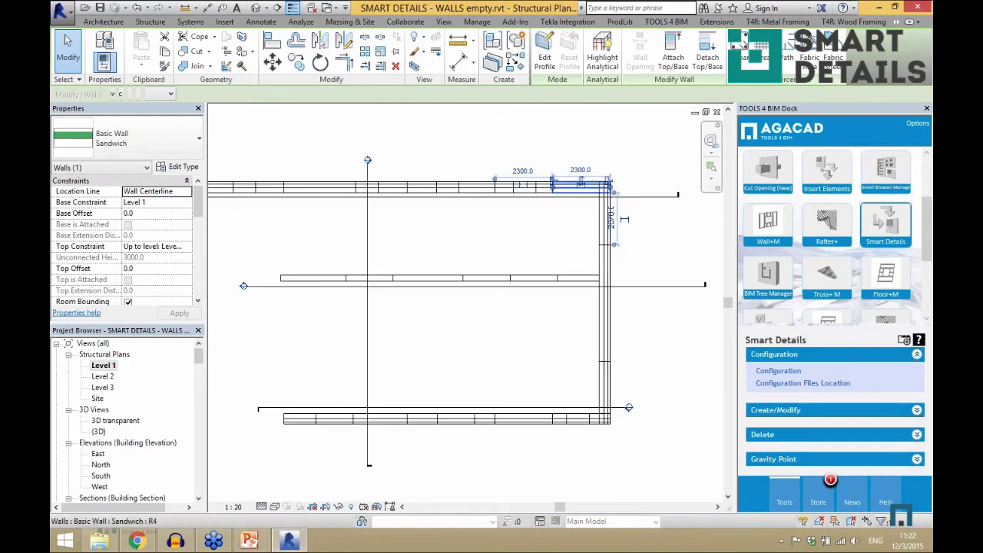
{"action": "left_click", "coordinate": [410, 236]}
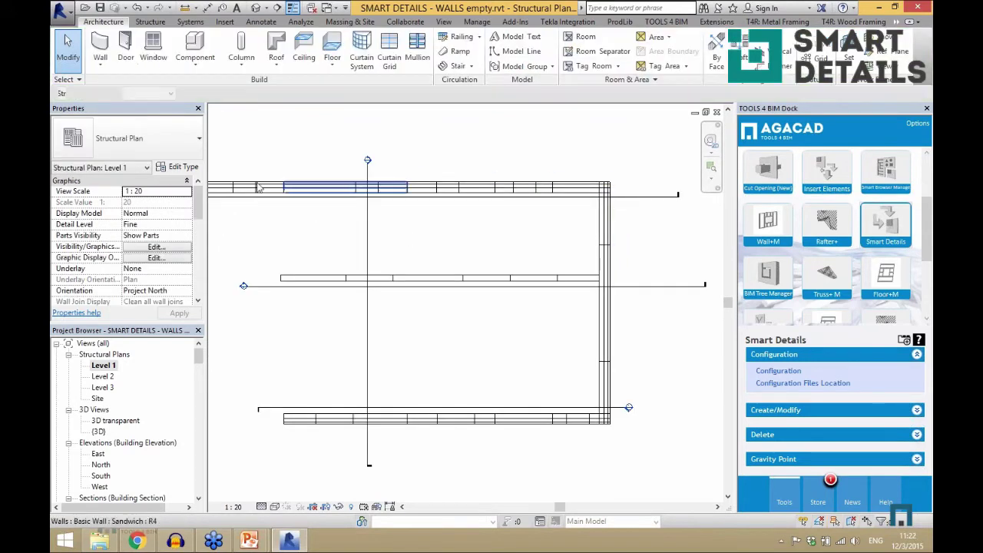
{"action": "scroll", "coordinate": [223, 188], "scroll_direction": "up", "scroll_amount": 4}
Select the top-left Sandwich wall and add its neighbouring top wall to the selection
{"action": "left_click", "coordinate": [361, 189]}
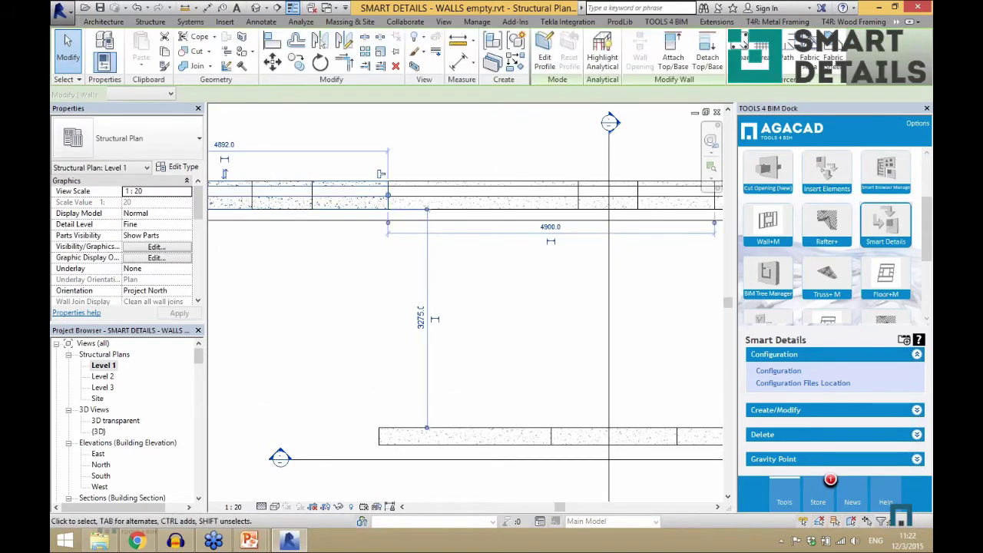
{"action": "scroll", "coordinate": [388, 182], "scroll_direction": "down", "scroll_amount": 2}
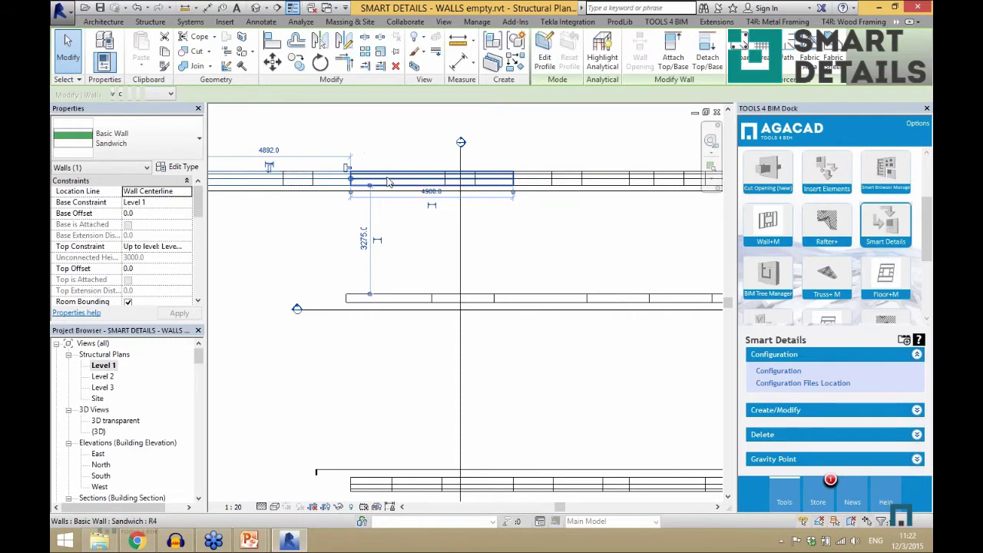
{"action": "left_click", "coordinate": [307, 179], "text": "ctrl"}
{"action": "scroll", "coordinate": [461, 203], "scroll_direction": "down", "scroll_amount": 1}
{"action": "scroll", "coordinate": [345, 186], "scroll_direction": "up", "scroll_amount": 2}
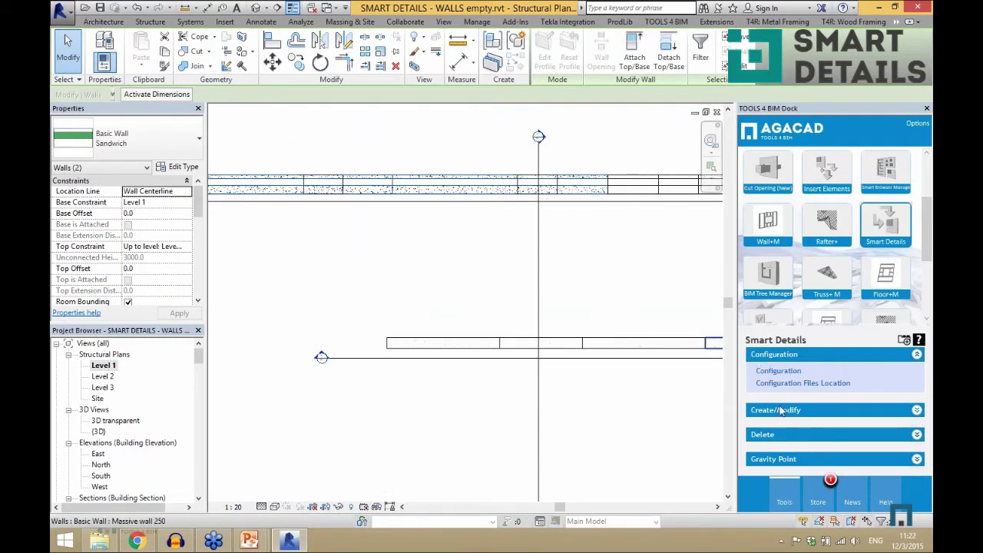
Insert Sandwich_facade_middle Smart Details into both selected top Sandwich walls
{"action": "left_click", "coordinate": [785, 410]}
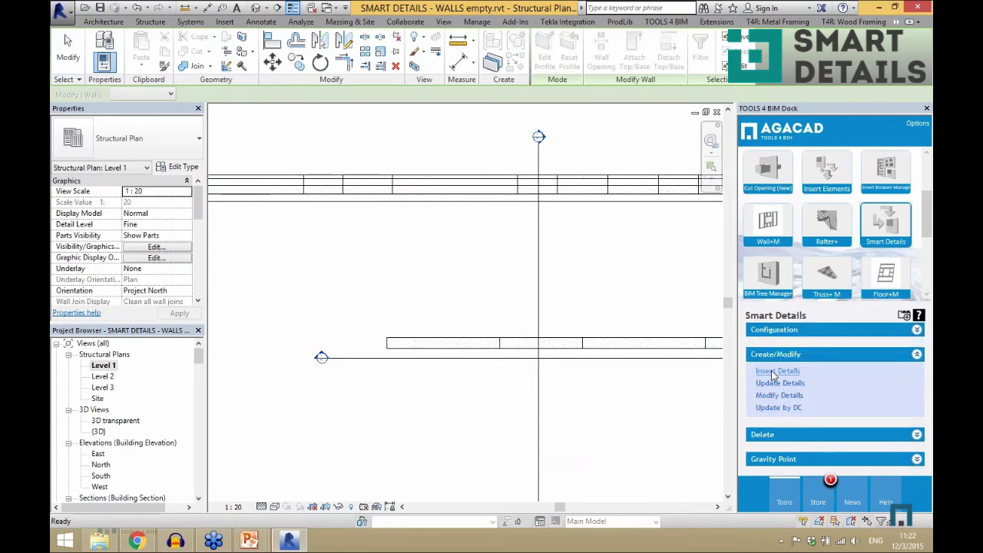
{"action": "left_click", "coordinate": [775, 370]}
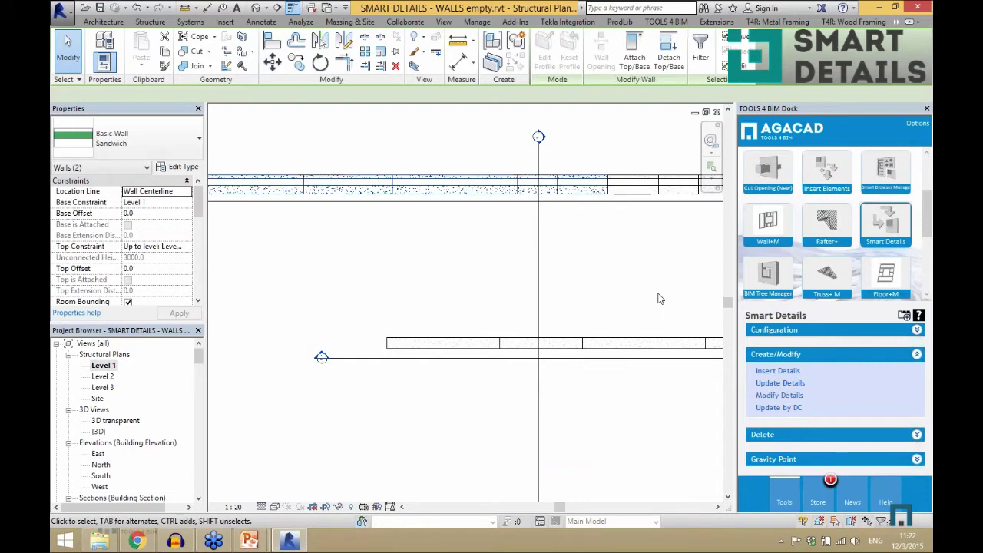
{"action": "left_click", "coordinate": [516, 221]}
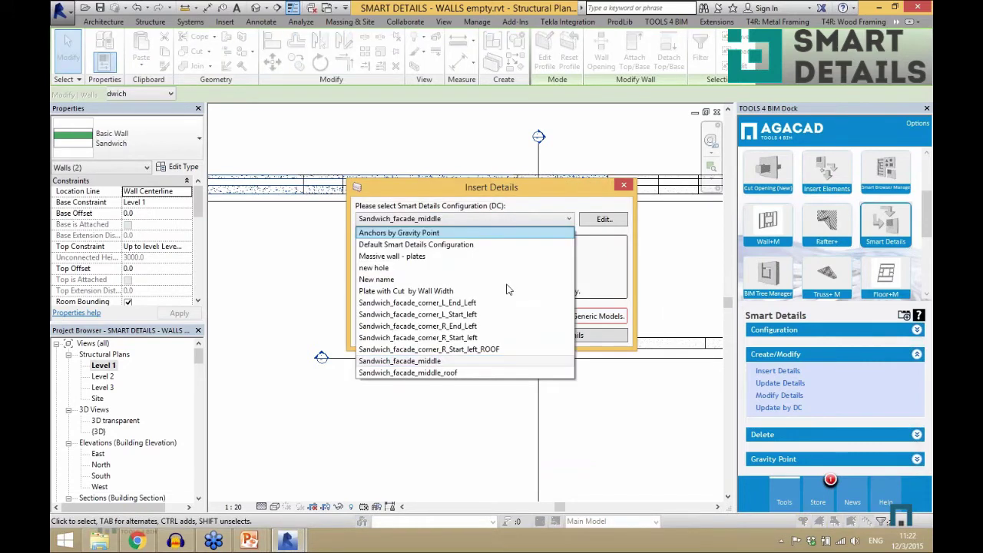
{"action": "left_click", "coordinate": [483, 233]}
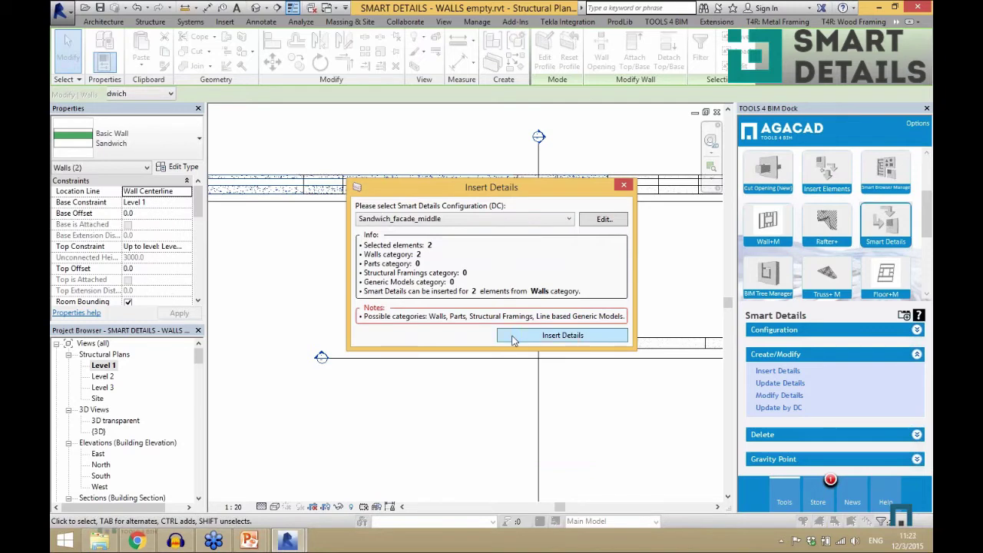
{"action": "left_click", "coordinate": [546, 336]}
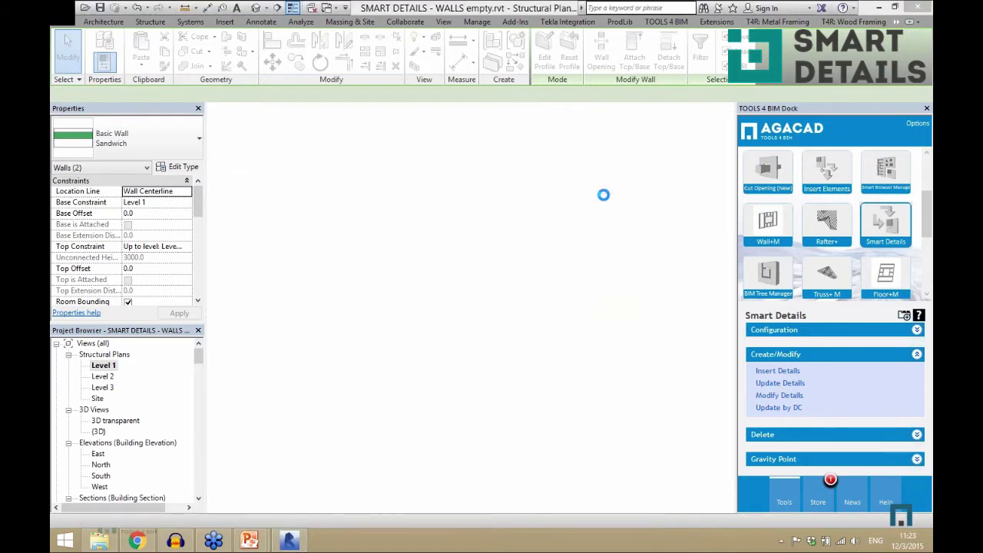
{"action": "left_click", "coordinate": [564, 229]}
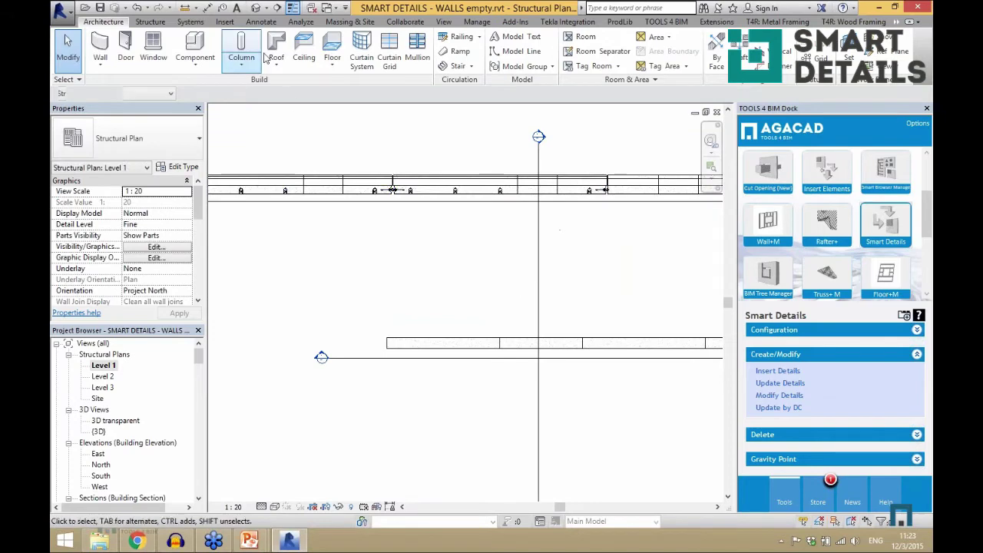
{"action": "scroll", "coordinate": [440, 185], "scroll_direction": "up", "scroll_amount": 4}
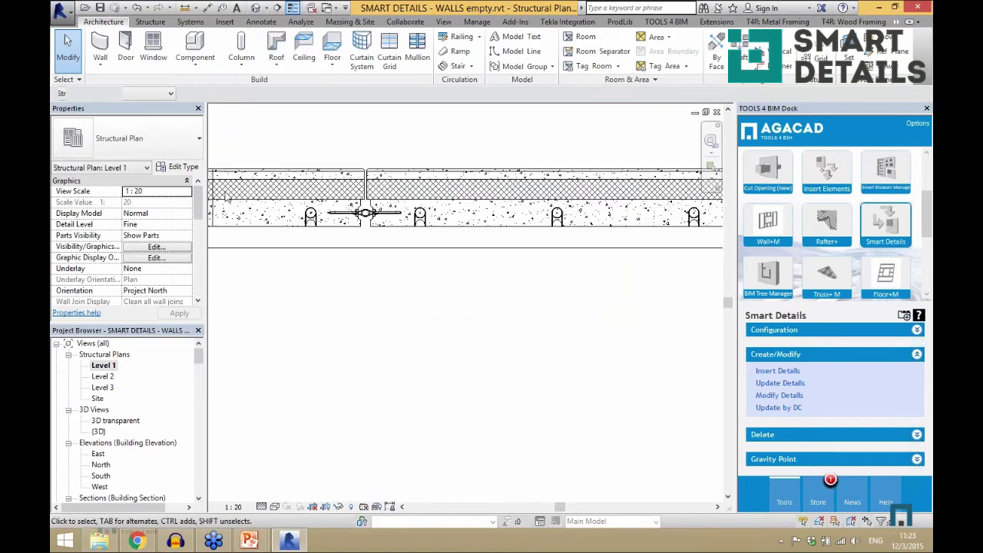
{"action": "scroll", "coordinate": [360, 187], "scroll_direction": "up", "scroll_amount": 2}
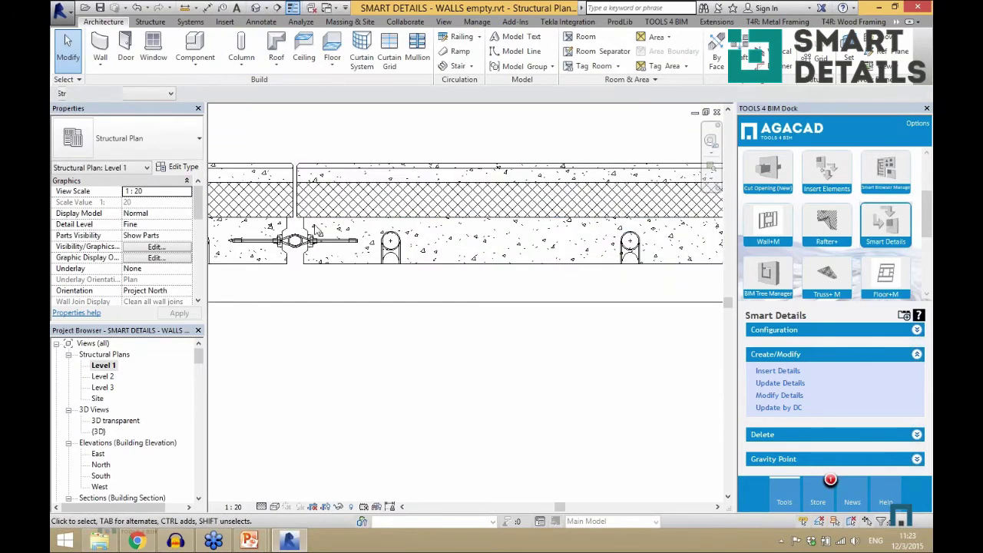
{"action": "scroll", "coordinate": [305, 136], "scroll_direction": "up", "scroll_amount": 3}
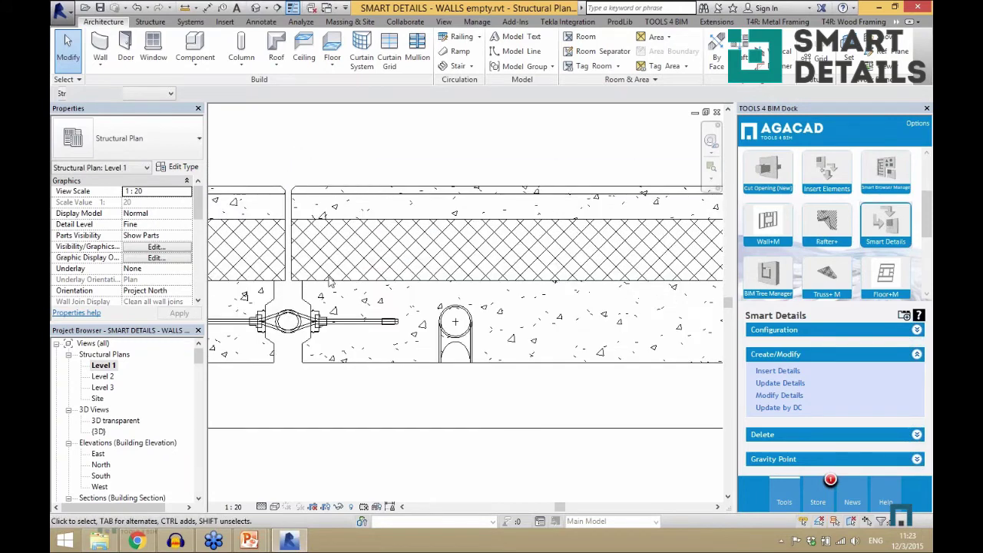
{"action": "left_click", "coordinate": [303, 305]}
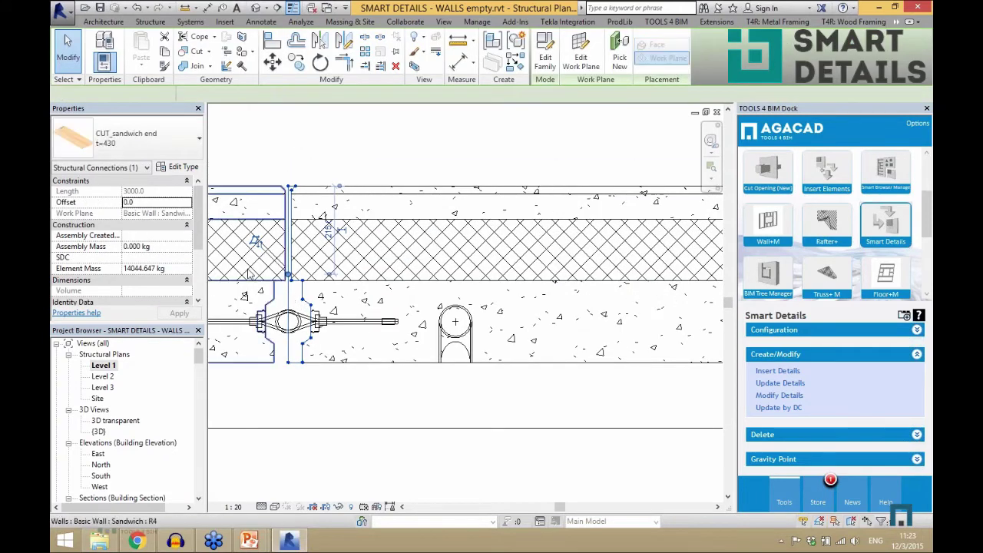
{"action": "scroll", "coordinate": [284, 288], "scroll_direction": "down", "scroll_amount": 3}
{"action": "scroll", "coordinate": [325, 285], "scroll_direction": "down", "scroll_amount": 2}
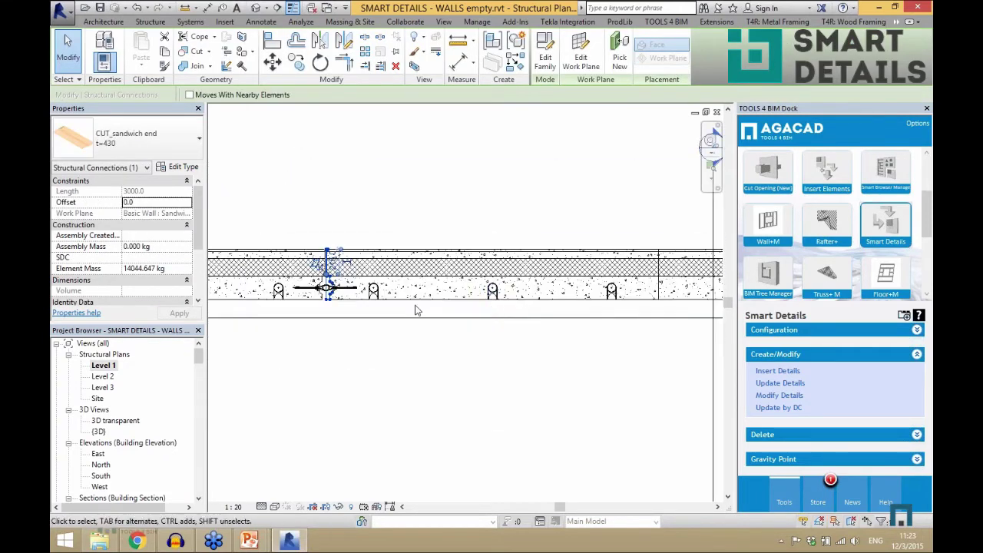
{"action": "left_click", "coordinate": [379, 297]}
{"action": "scroll", "coordinate": [379, 296], "scroll_direction": "up", "scroll_amount": 2}
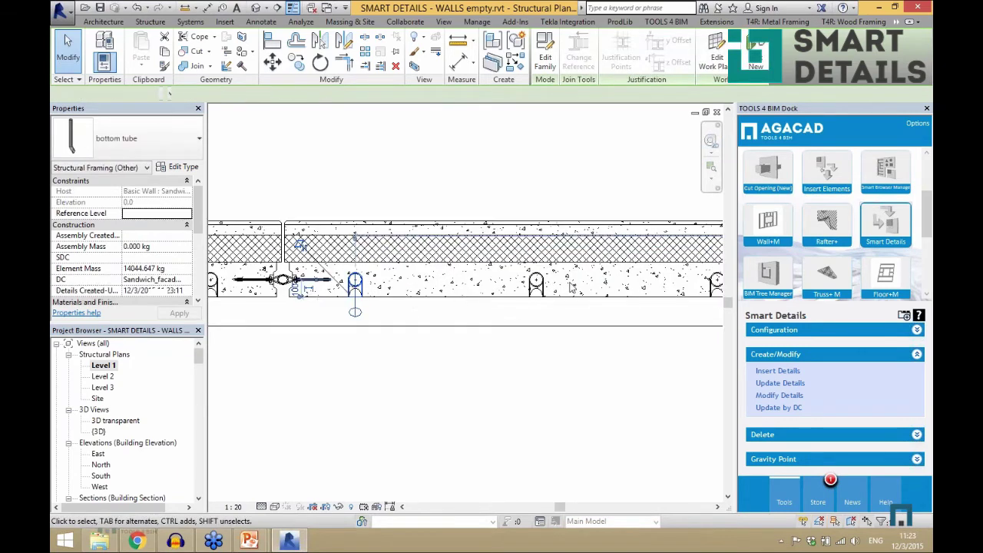
{"action": "scroll", "coordinate": [322, 286], "scroll_direction": "up", "scroll_amount": 2}
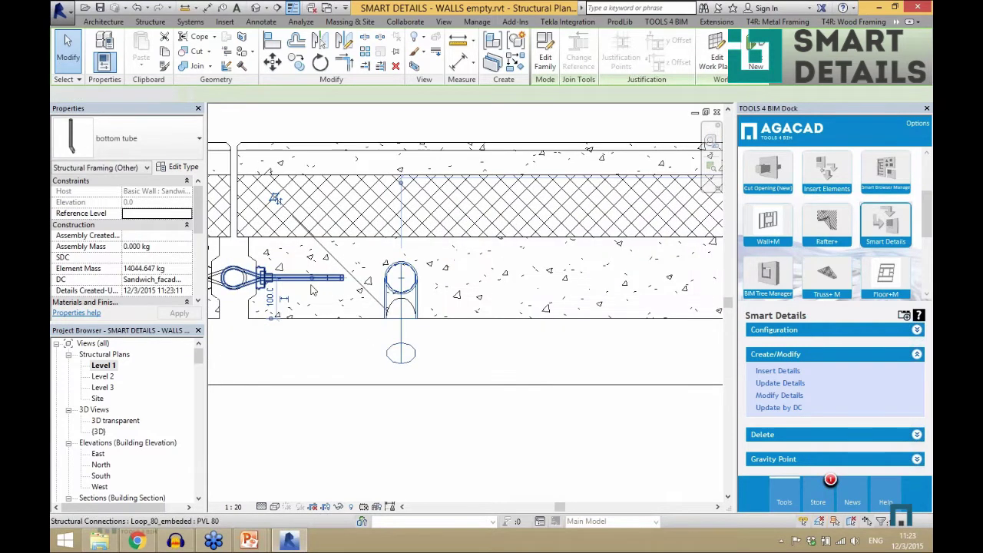
{"action": "left_click", "coordinate": [261, 278]}
{"action": "left_click", "coordinate": [382, 357]}
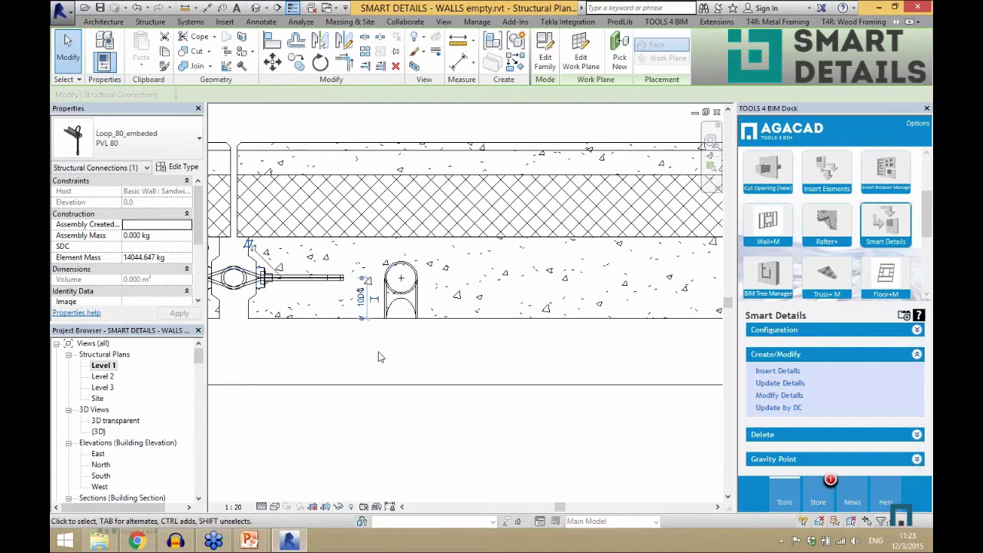
{"action": "scroll", "coordinate": [356, 275], "scroll_direction": "down", "scroll_amount": 1}
{"action": "scroll", "coordinate": [304, 253], "scroll_direction": "up", "scroll_amount": 2}
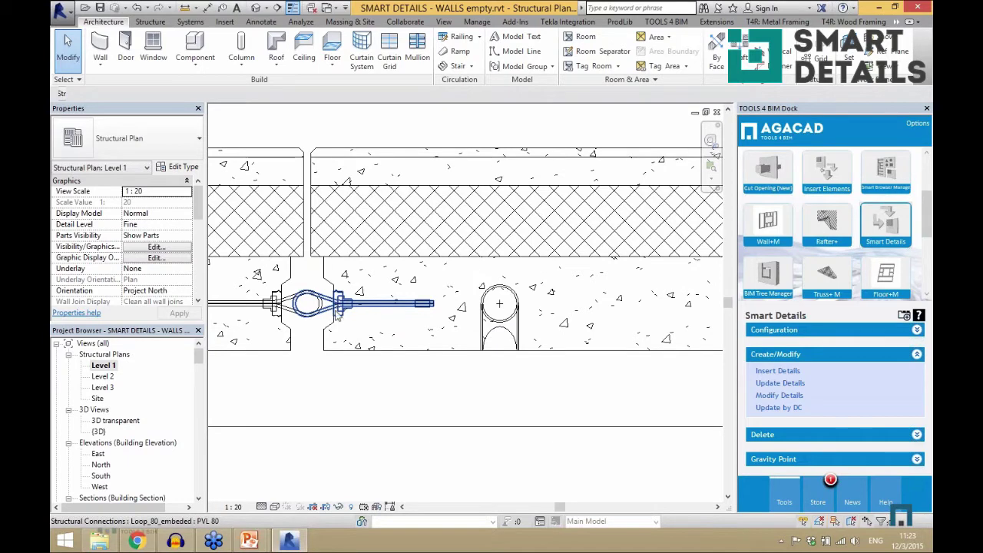
{"action": "scroll", "coordinate": [269, 306], "scroll_direction": "down", "scroll_amount": 2}
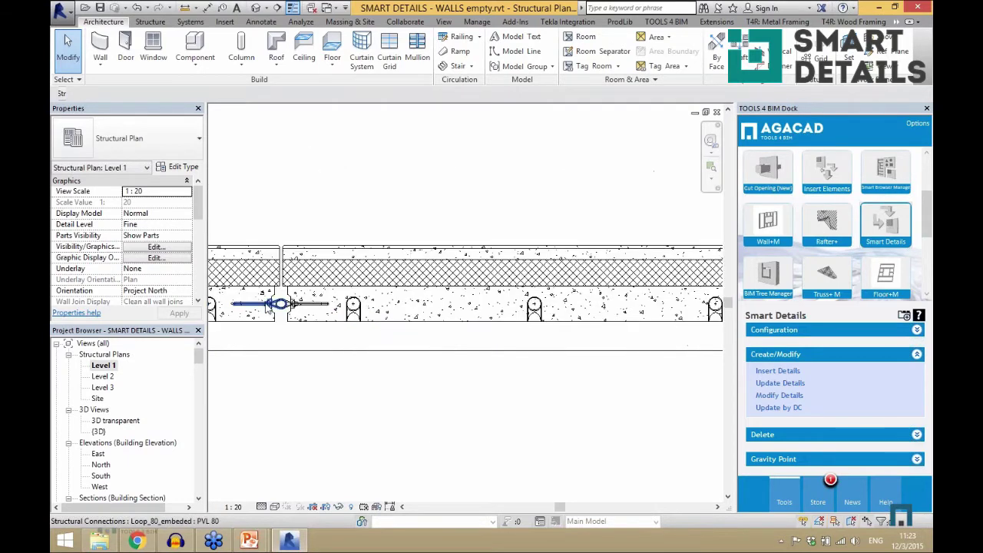
{"action": "scroll", "coordinate": [599, 334], "scroll_direction": "down", "scroll_amount": 2}
{"action": "scroll", "coordinate": [575, 322], "scroll_direction": "down", "scroll_amount": 1}
{"action": "scroll", "coordinate": [609, 325], "scroll_direction": "up", "scroll_amount": 1}
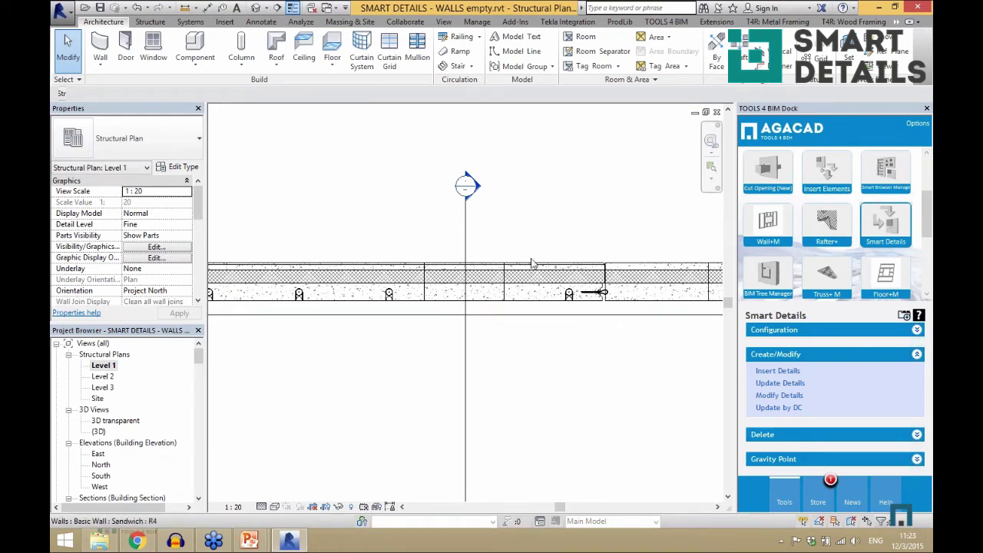
Open Section 9 and inspect the CUT_fillet and CUT_rectangular 200x200 connections
{"action": "double_click", "coordinate": [466, 185]}
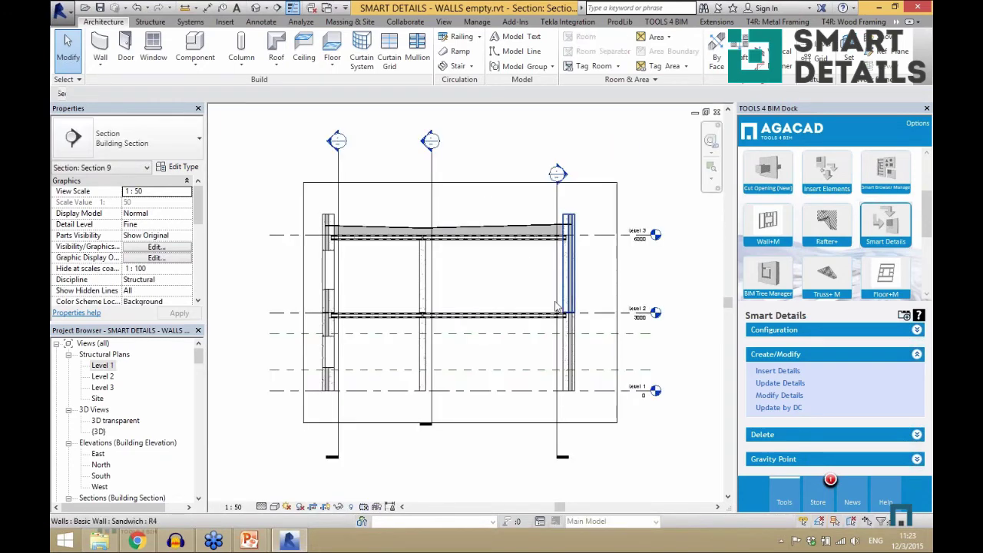
{"action": "scroll", "coordinate": [316, 350], "scroll_direction": "up", "scroll_amount": 4}
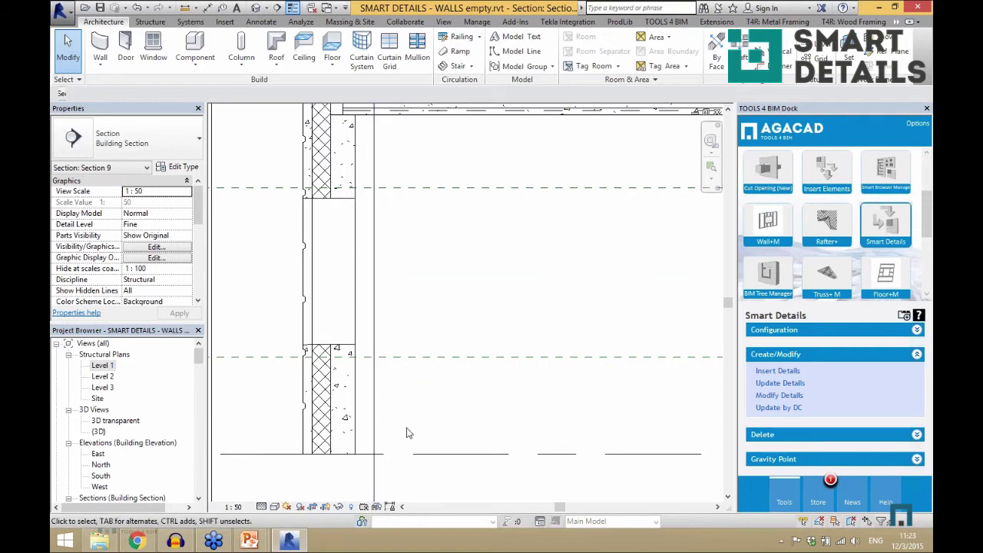
{"action": "scroll", "coordinate": [300, 238], "scroll_direction": "up", "scroll_amount": 4}
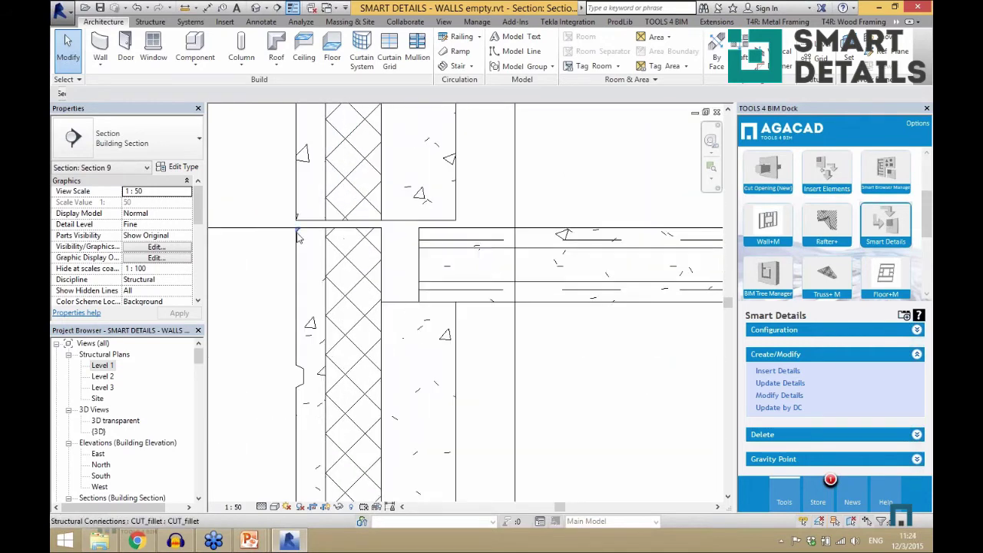
{"action": "left_click", "coordinate": [298, 238]}
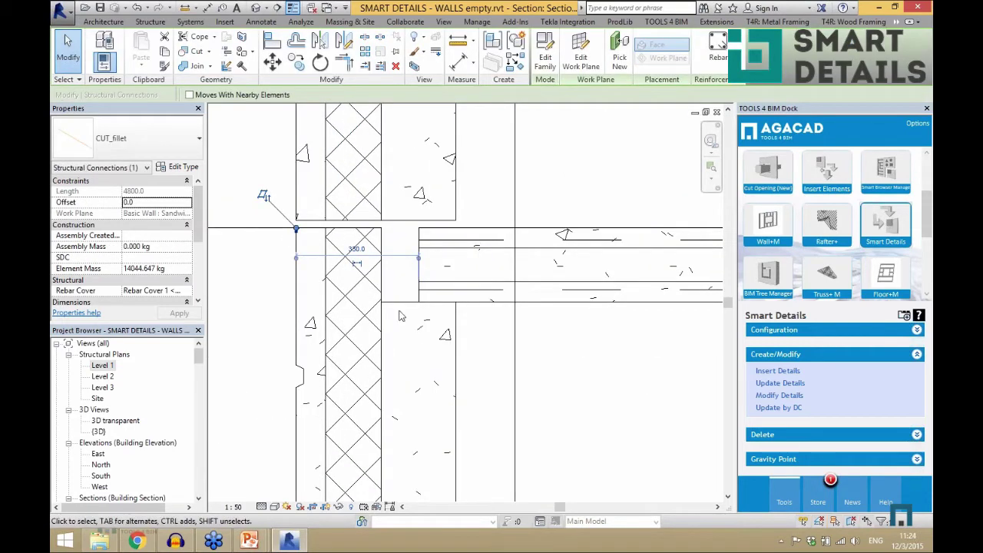
{"action": "key", "text": "space"}
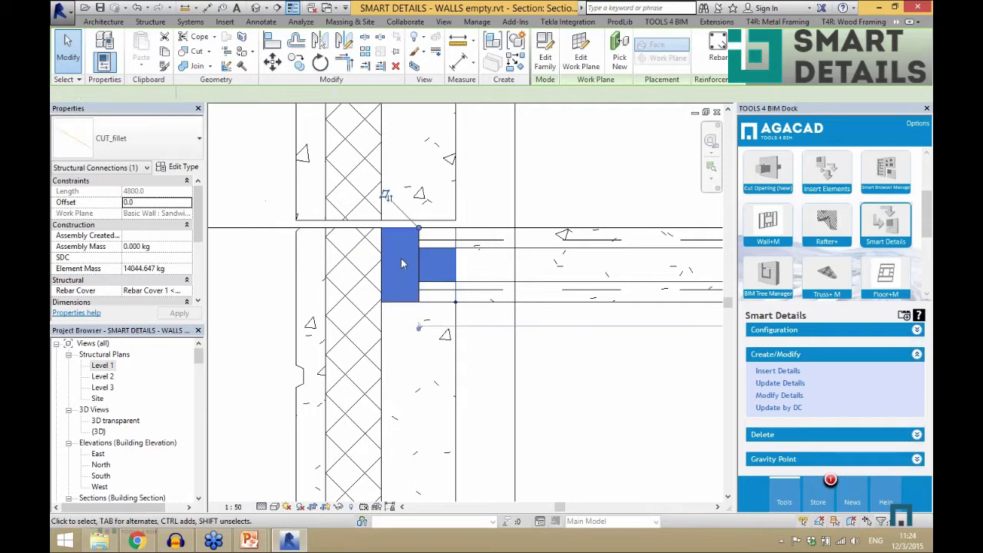
{"action": "left_click", "coordinate": [400, 263]}
{"action": "left_click", "coordinate": [476, 346]}
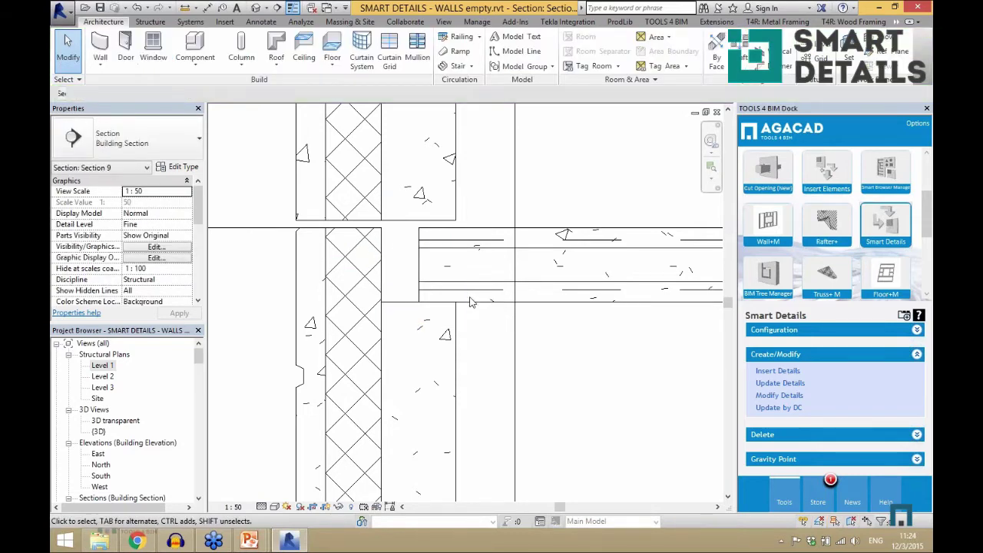
Pan up the wall in Section 9 and inspect the CUT_trapeze connection
{"action": "scroll", "coordinate": [312, 221], "scroll_direction": "down", "scroll_amount": 3}
{"action": "middle_click_drag", "start_coordinate": [313, 221], "coordinate": [328, 337]}
{"action": "scroll", "coordinate": [329, 338], "scroll_direction": "up", "scroll_amount": 2}
{"action": "scroll", "coordinate": [307, 325], "scroll_direction": "down", "scroll_amount": 2}
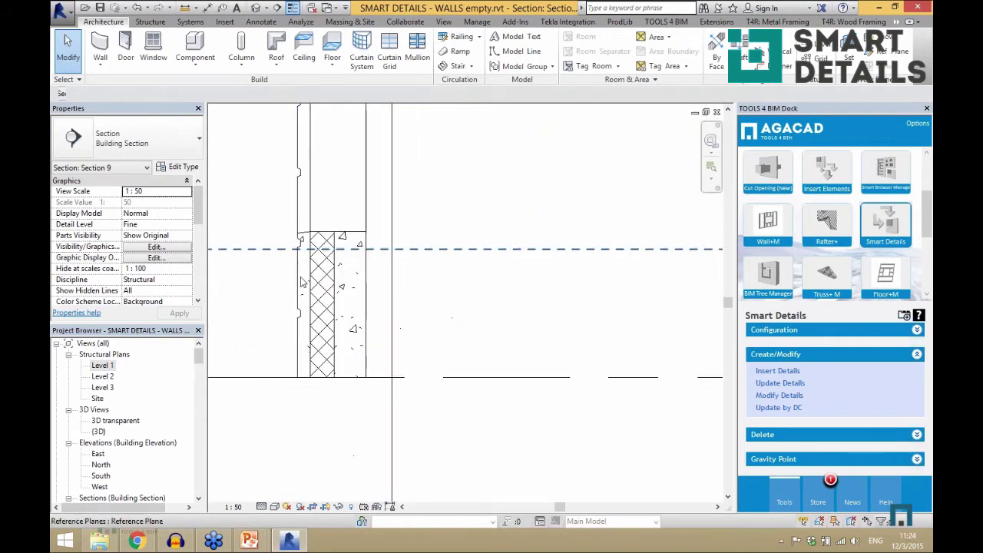
{"action": "left_click", "coordinate": [309, 315]}
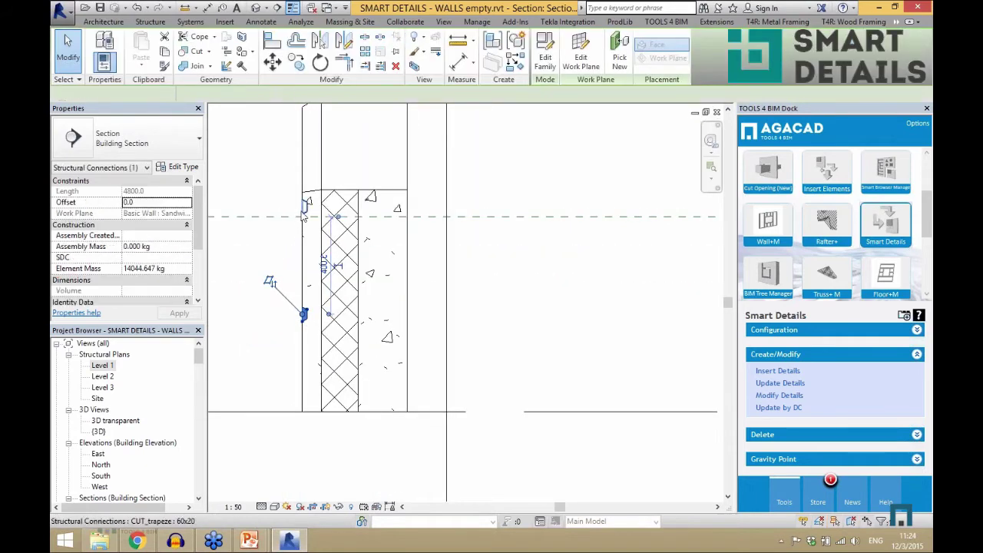
{"action": "left_click_drag", "start_coordinate": [308, 313], "coordinate": [305, 205]}
{"action": "scroll", "coordinate": [305, 206], "scroll_direction": "down", "scroll_amount": 2}
{"action": "middle_click_drag", "start_coordinate": [308, 230], "coordinate": [298, 186]}
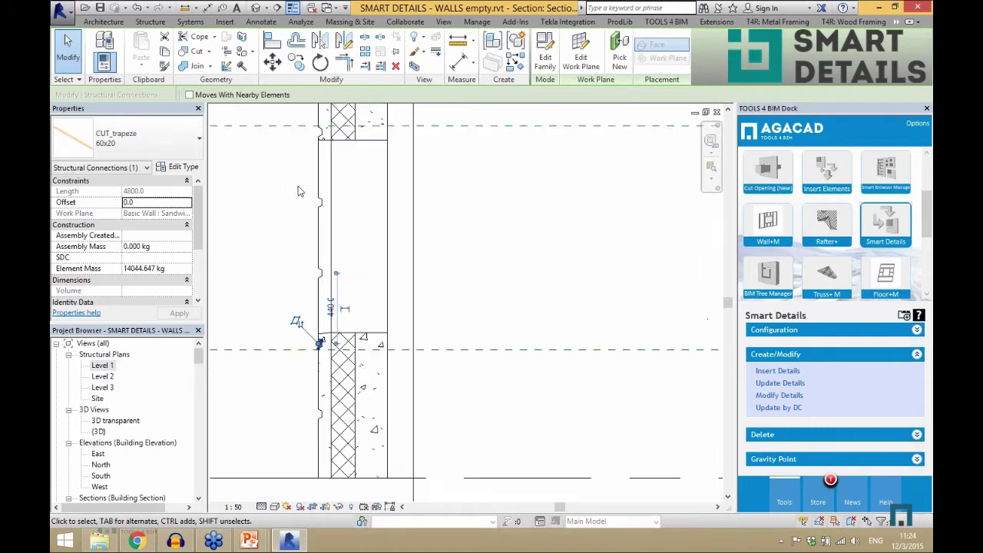
{"action": "scroll", "coordinate": [298, 186], "scroll_direction": "up", "scroll_amount": 1}
{"action": "scroll", "coordinate": [297, 114], "scroll_direction": "down", "scroll_amount": 1}
{"action": "left_click", "coordinate": [301, 170]}
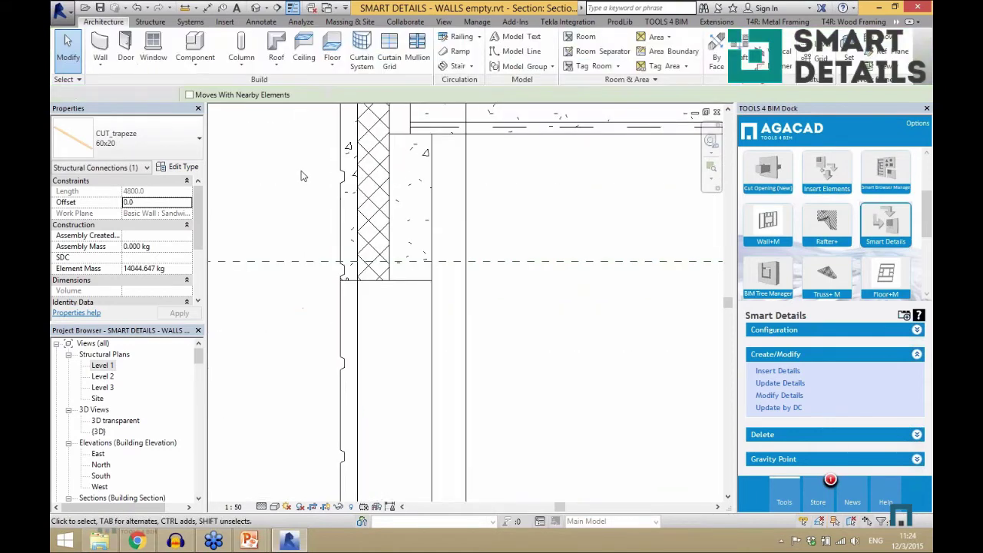
Dismiss the save reminder without saving
{"action": "scroll", "coordinate": [326, 188], "scroll_direction": "down", "scroll_amount": 1}
{"action": "scroll", "coordinate": [393, 247], "scroll_direction": "down", "scroll_amount": 4}
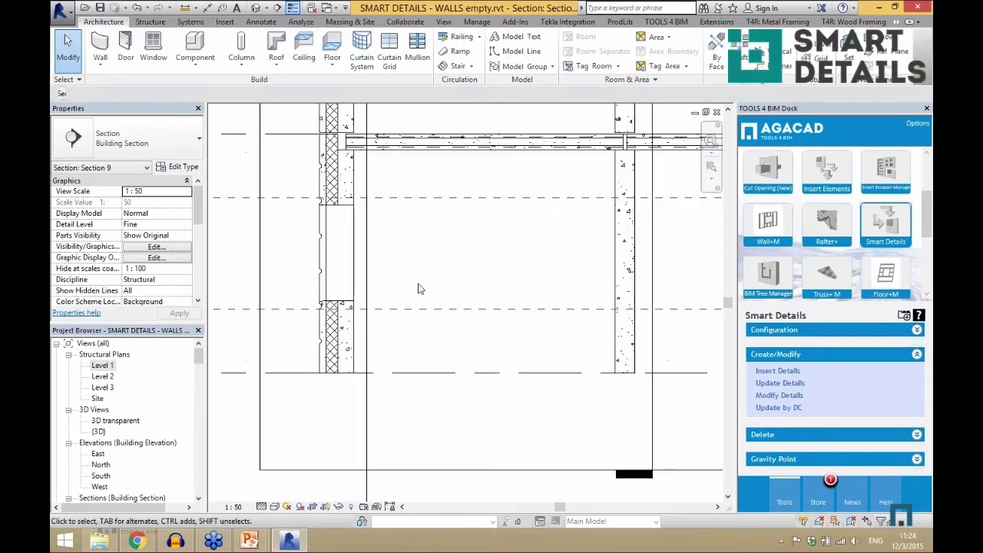
{"action": "scroll", "coordinate": [383, 249], "scroll_direction": "up", "scroll_amount": 3}
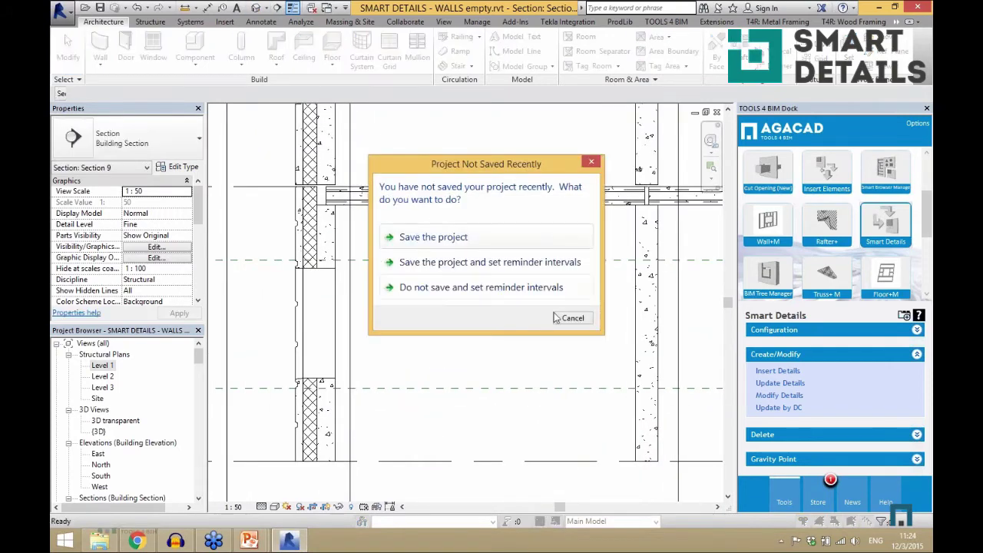
{"action": "left_click", "coordinate": [554, 314]}
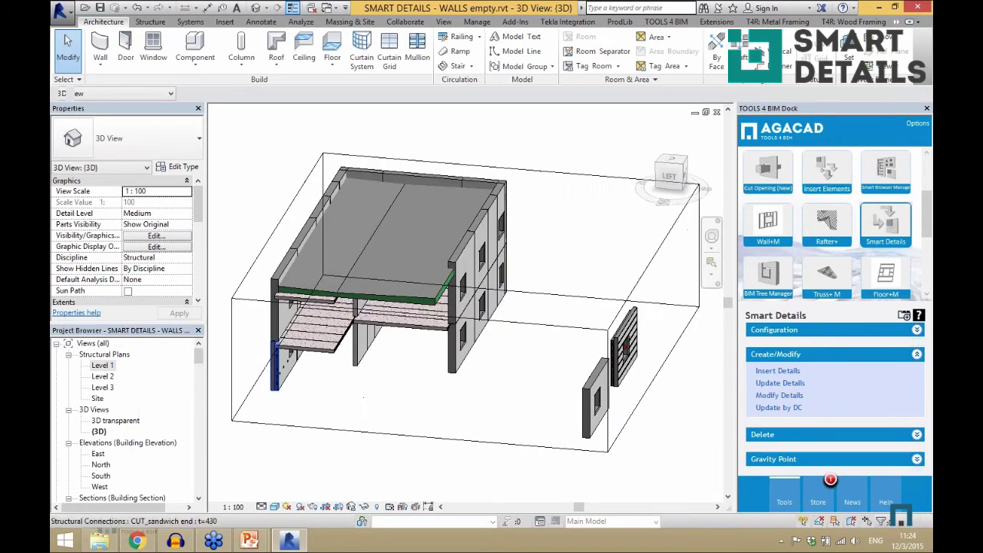
Open the 3D transparent view, check a bottom tube, and select the sandwich wall panel
{"action": "double_click", "coordinate": [123, 421]}
{"action": "scroll", "coordinate": [599, 361], "scroll_direction": "up", "scroll_amount": 5}
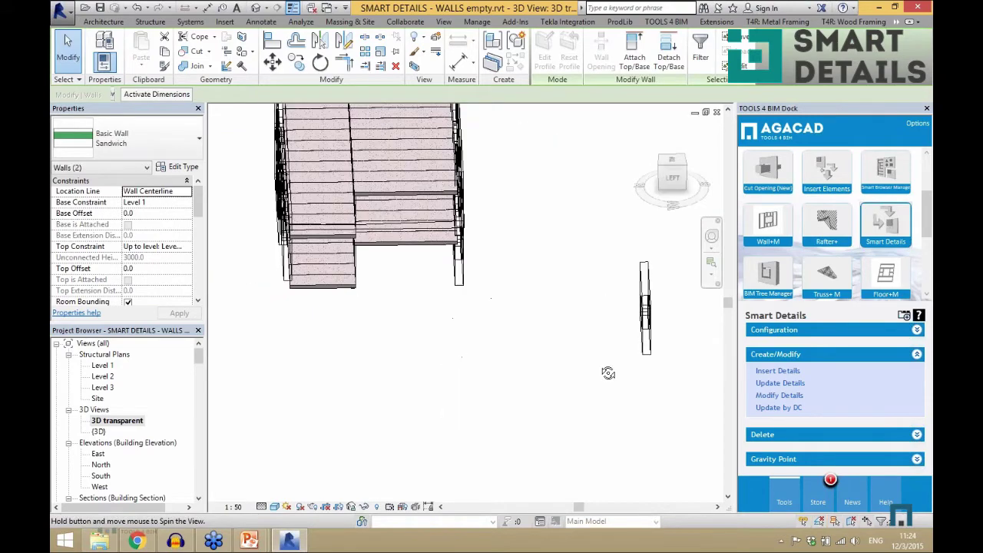
{"action": "scroll", "coordinate": [430, 360], "scroll_direction": "down", "scroll_amount": 5}
{"action": "left_click", "coordinate": [566, 318]}
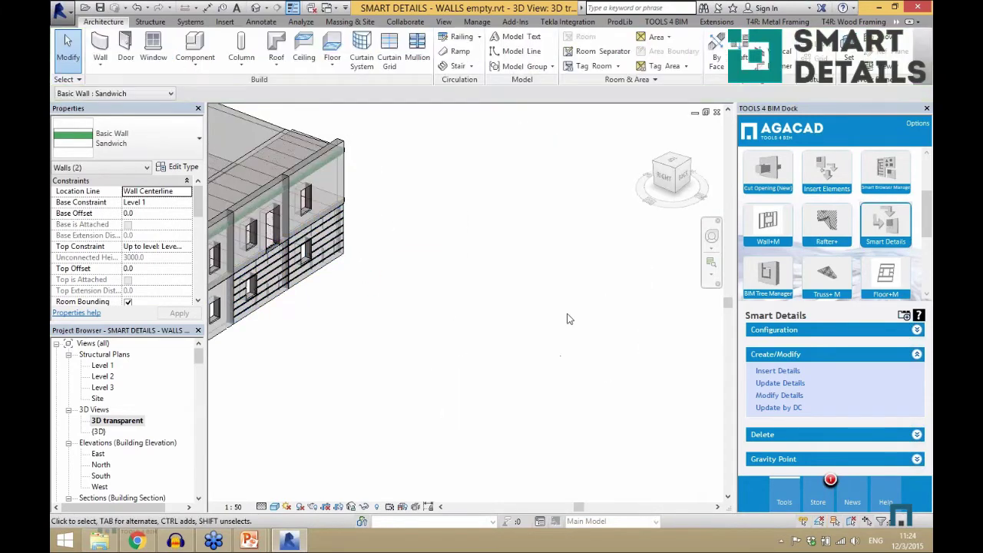
{"action": "scroll", "coordinate": [334, 327], "scroll_direction": "up", "scroll_amount": 8}
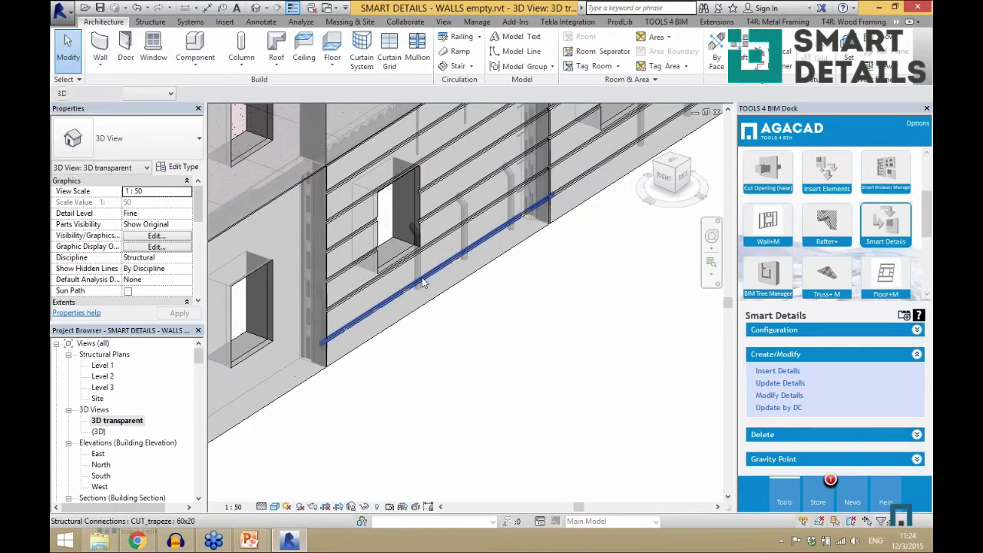
{"action": "left_click", "coordinate": [489, 302]}
{"action": "middle_click_drag", "start_coordinate": [472, 325], "coordinate": [353, 286], "text": "shift"}
{"action": "left_click", "coordinate": [427, 342]}
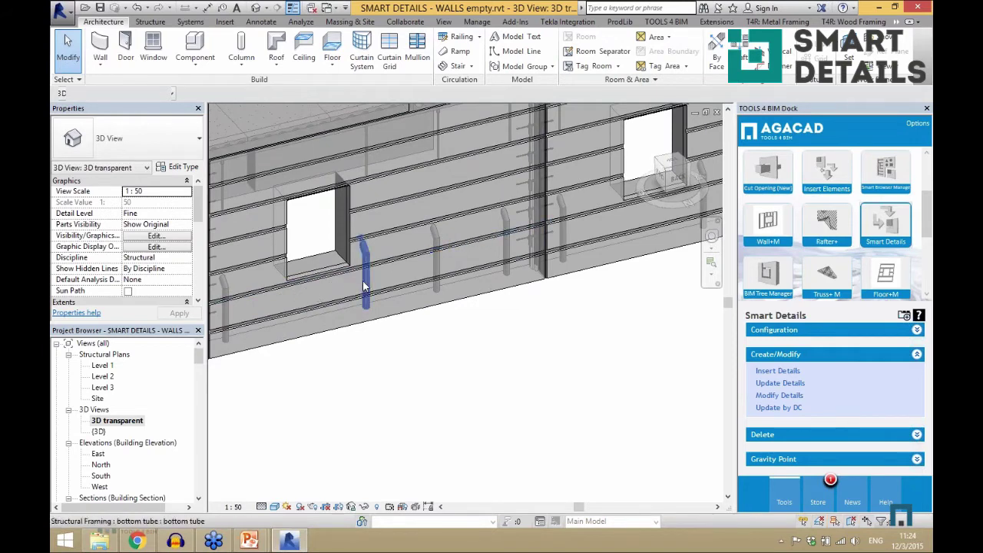
{"action": "left_click", "coordinate": [359, 316]}
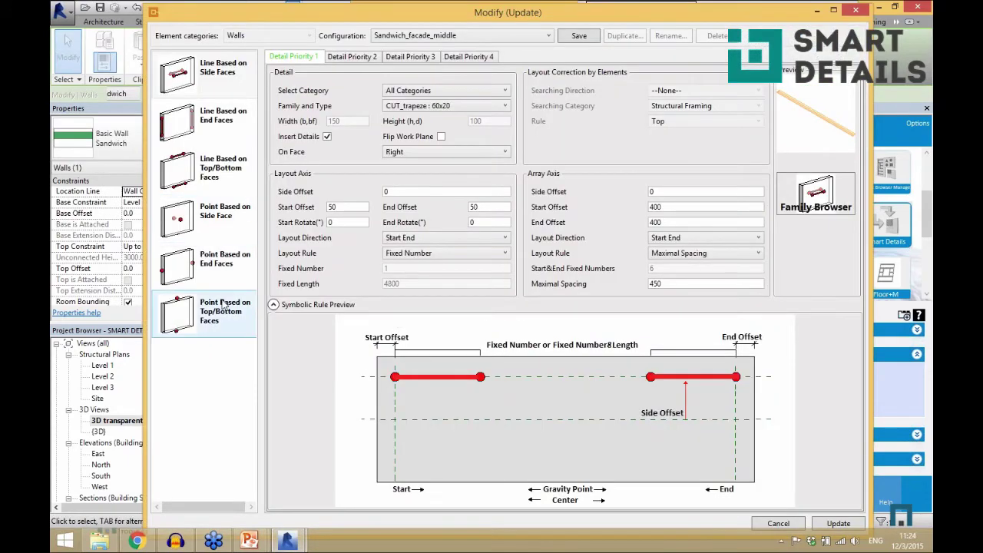
Show the bottom tube's Point Based on Top/Bottom Faces settings and preview Layout Correction by Elements
{"action": "left_click", "coordinate": [224, 304]}
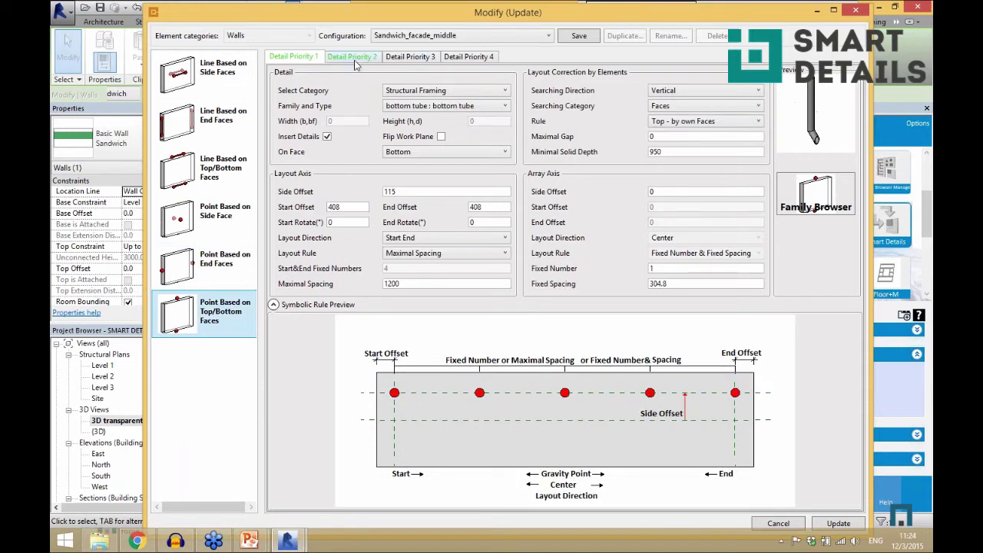
{"action": "mouse_move", "coordinate": [690, 126]}
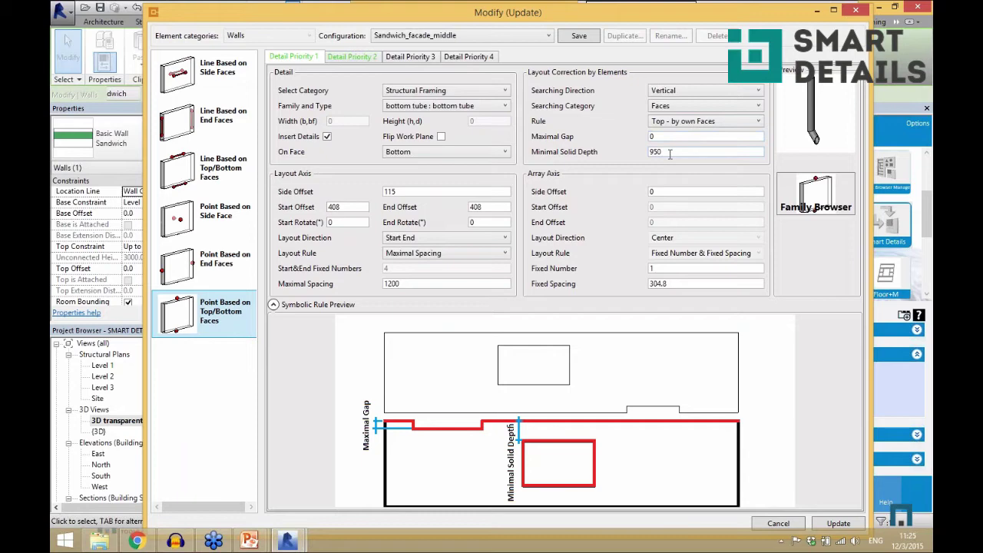
Close the detail settings window, clear the wall selection and orbit around the building
{"action": "left_click", "coordinate": [854, 10]}
{"action": "scroll", "coordinate": [572, 314], "scroll_direction": "up", "scroll_amount": 5}
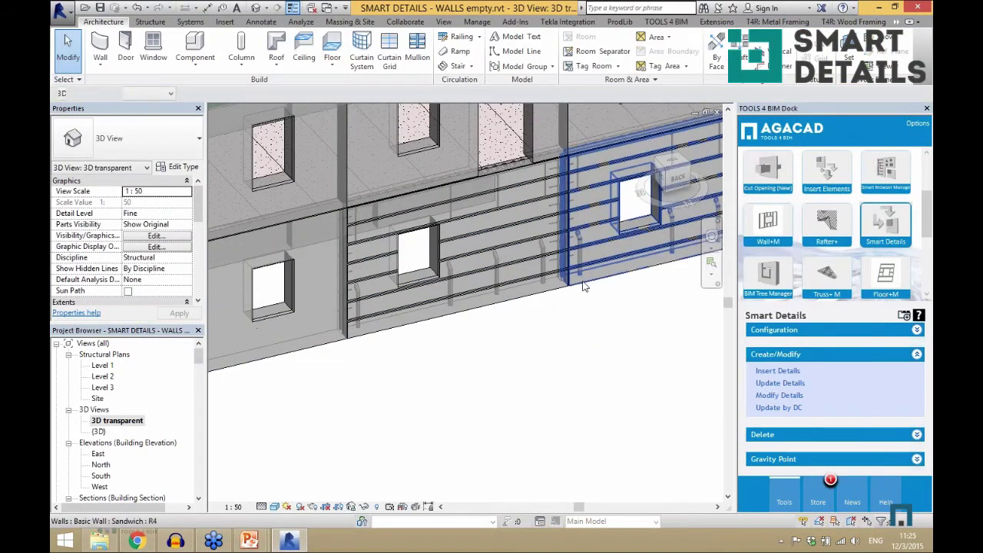
{"action": "key", "text": "Escape"}
{"action": "scroll", "coordinate": [469, 280], "scroll_direction": "up", "scroll_amount": 2}
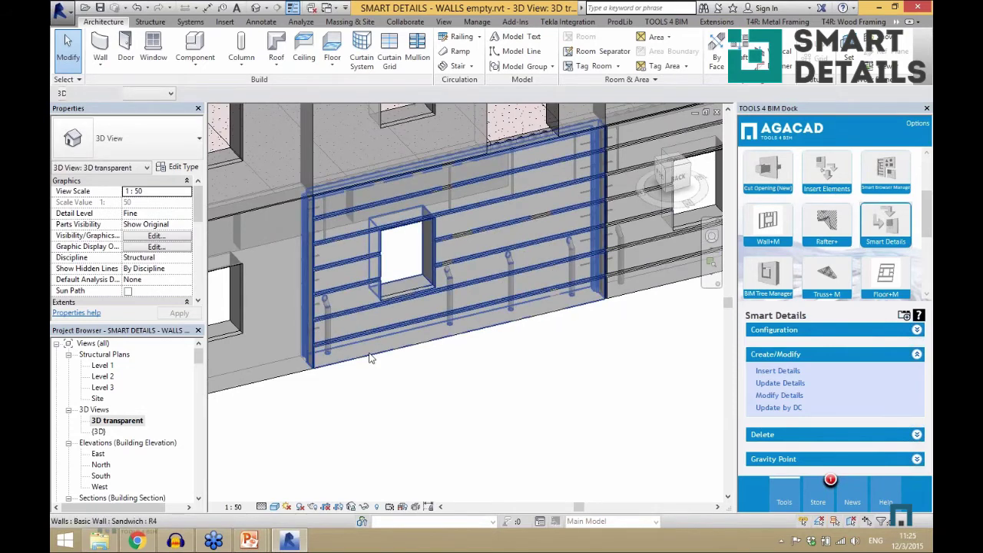
{"action": "scroll", "coordinate": [622, 315], "scroll_direction": "down", "scroll_amount": 1}
{"action": "scroll", "coordinate": [622, 315], "scroll_direction": "down", "scroll_amount": 2}
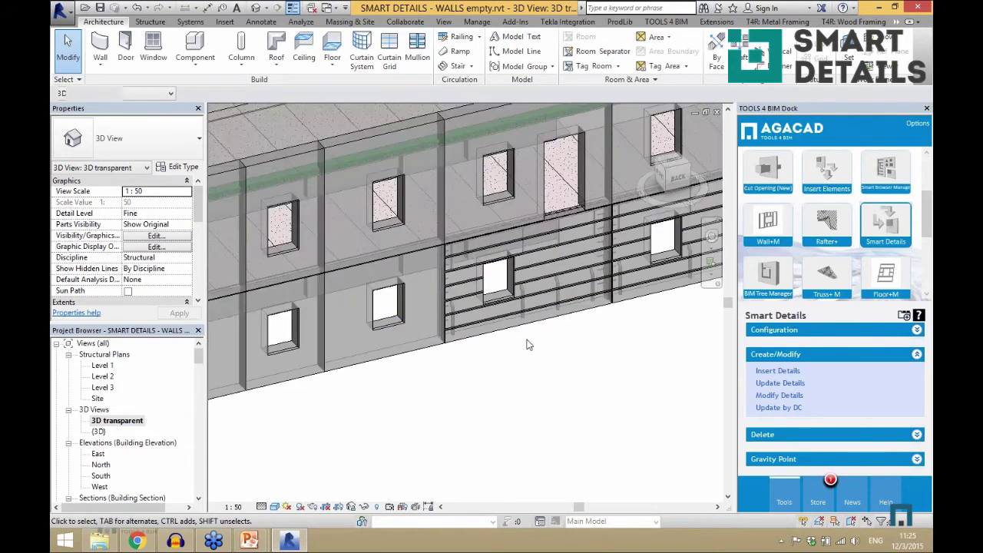
{"action": "scroll", "coordinate": [530, 339], "scroll_direction": "down", "scroll_amount": 3}
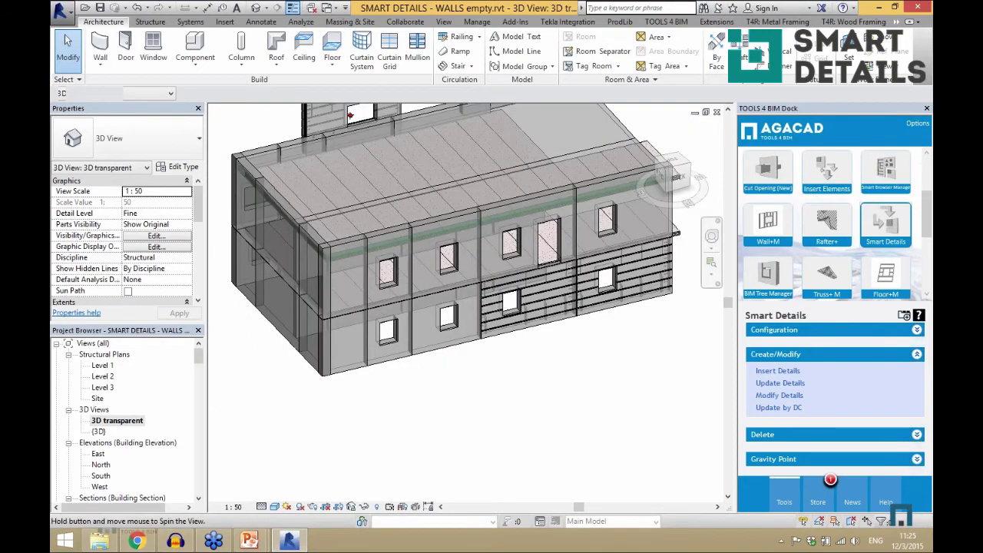
{"action": "middle_click_drag", "start_coordinate": [434, 378], "coordinate": [445, 380], "text": "shift"}
{"action": "scroll", "coordinate": [415, 396], "scroll_direction": "up", "scroll_amount": 3}
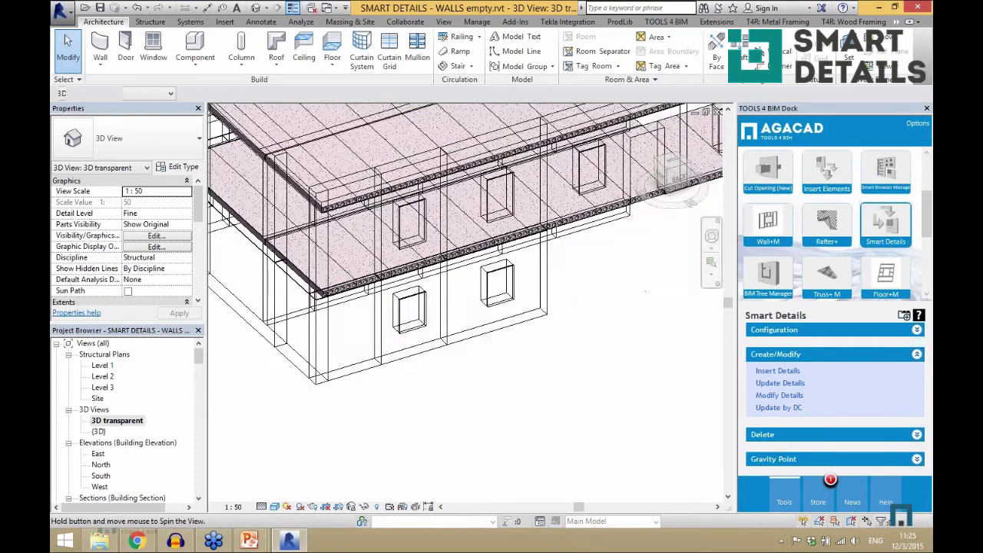
{"action": "scroll", "coordinate": [463, 373], "scroll_direction": "up", "scroll_amount": 2}
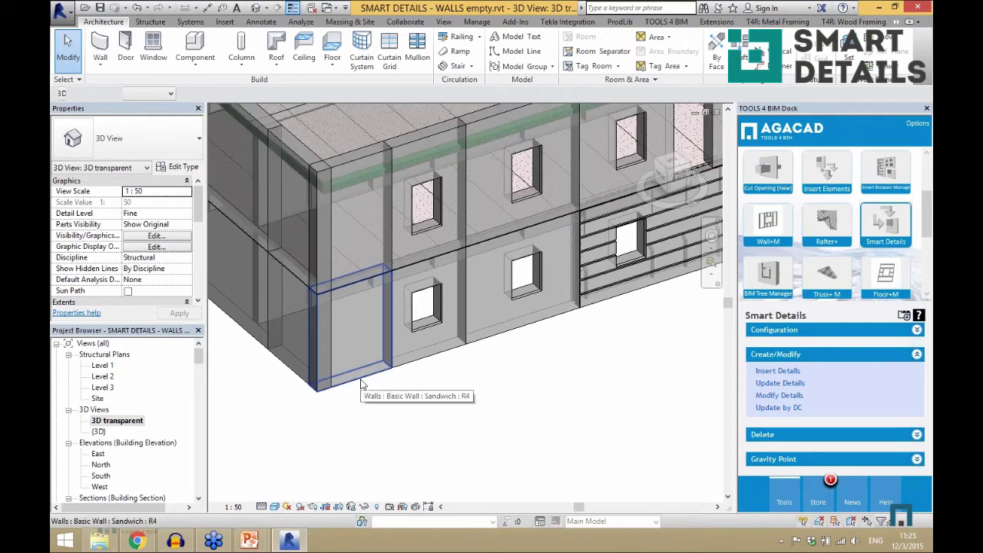
Insert Sandwich_facade_middle details on the lower window wall panel and inspect the new battens
{"action": "left_click", "coordinate": [419, 366]}
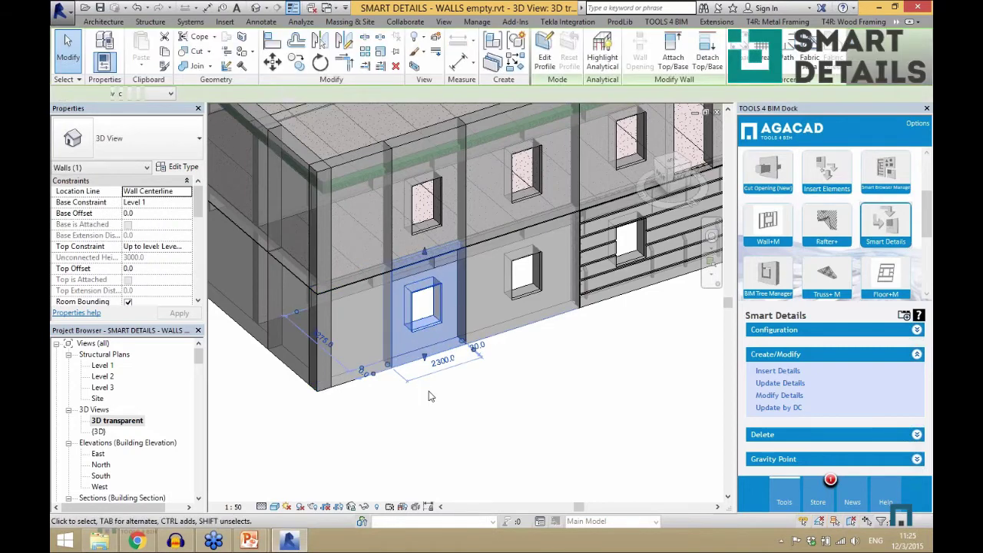
{"action": "left_click", "coordinate": [764, 373]}
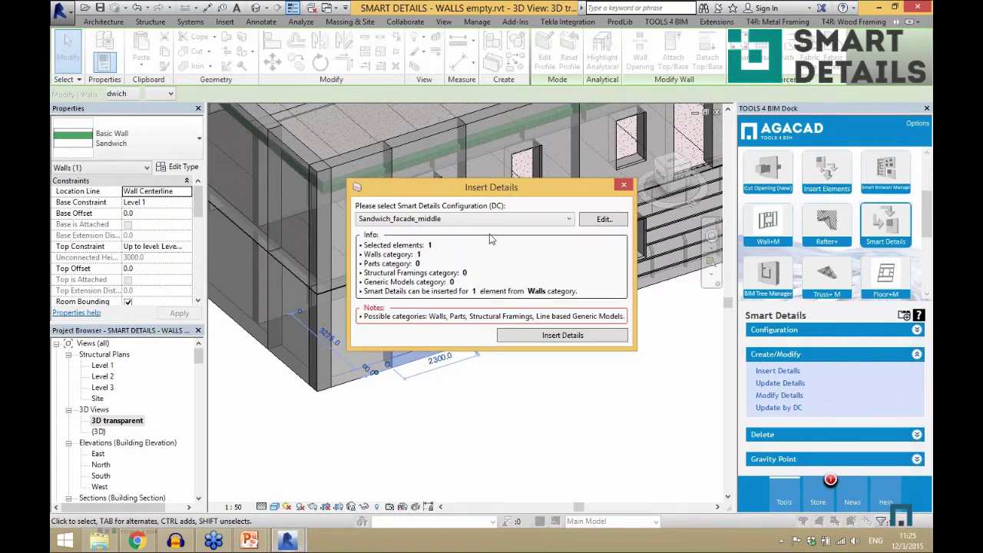
{"action": "left_click", "coordinate": [527, 339]}
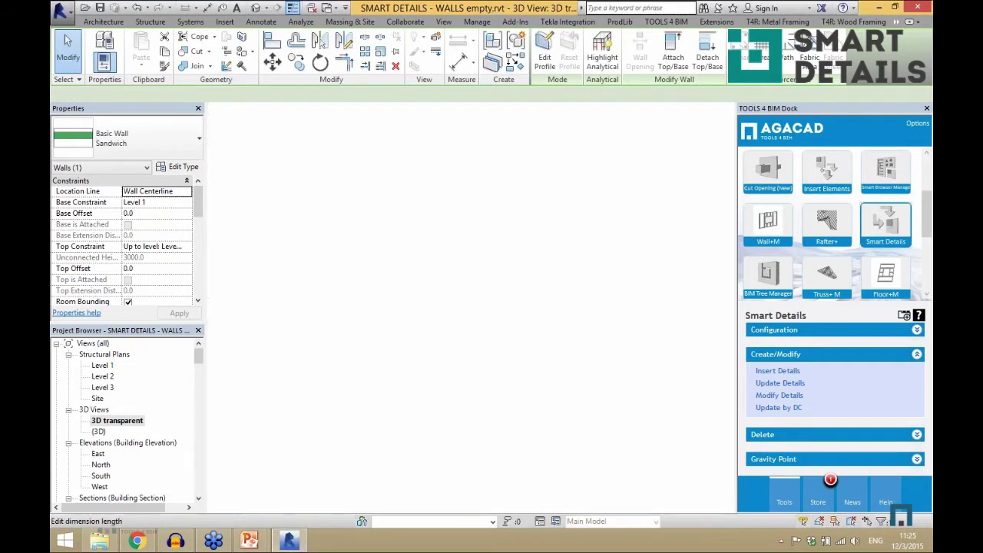
{"action": "left_click", "coordinate": [443, 377]}
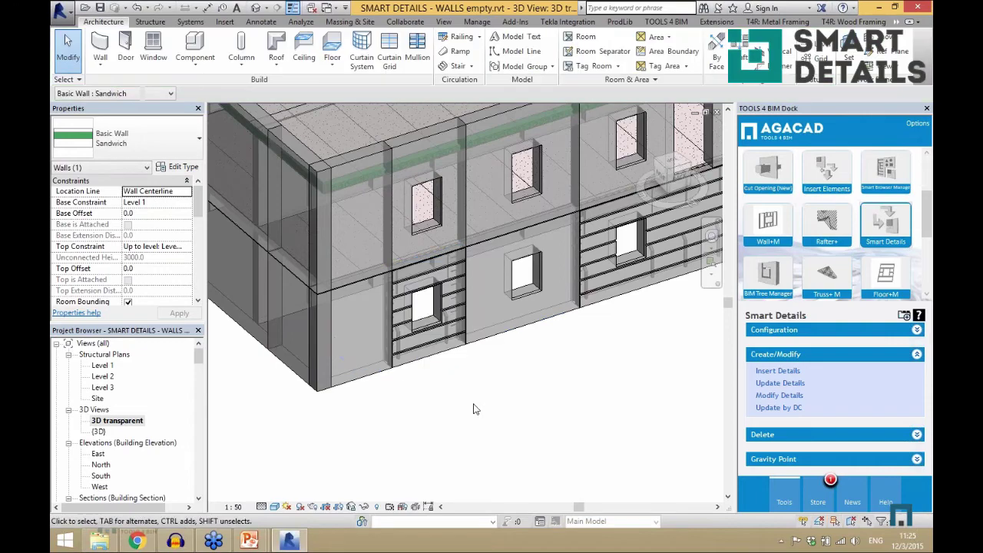
{"action": "left_click", "coordinate": [438, 358]}
{"action": "middle_click_drag", "start_coordinate": [430, 386], "coordinate": [641, 301], "text": "shift"}
{"action": "left_click", "coordinate": [645, 306]}
{"action": "middle_click_drag", "start_coordinate": [505, 359], "coordinate": [440, 359]}
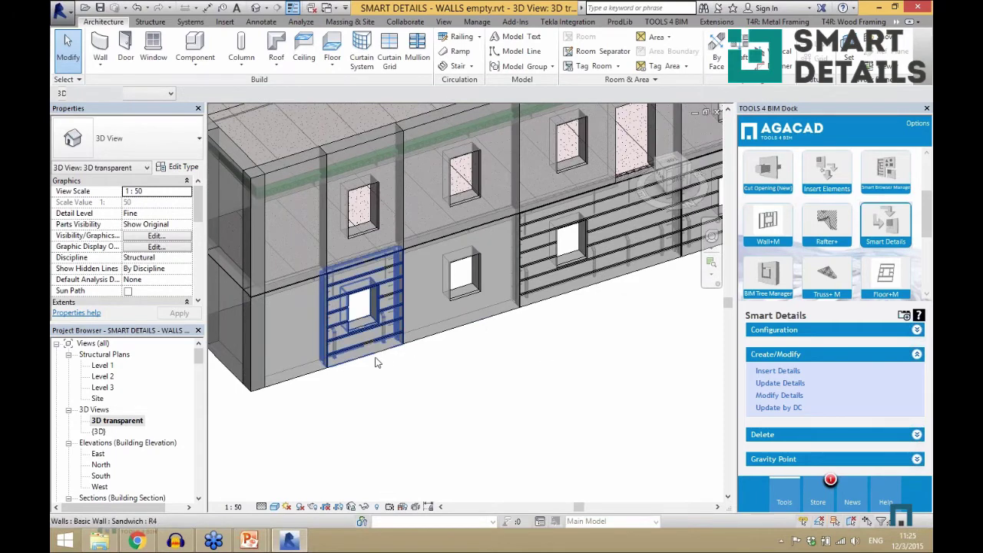
{"action": "middle_click_drag", "start_coordinate": [377, 362], "coordinate": [486, 367]}
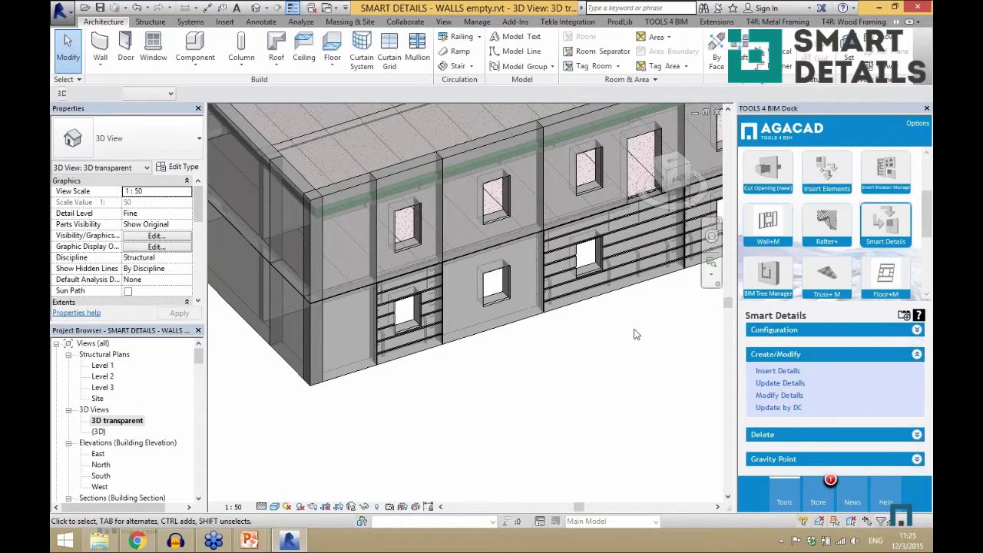
{"action": "scroll", "coordinate": [354, 376], "scroll_direction": "up", "scroll_amount": 2}
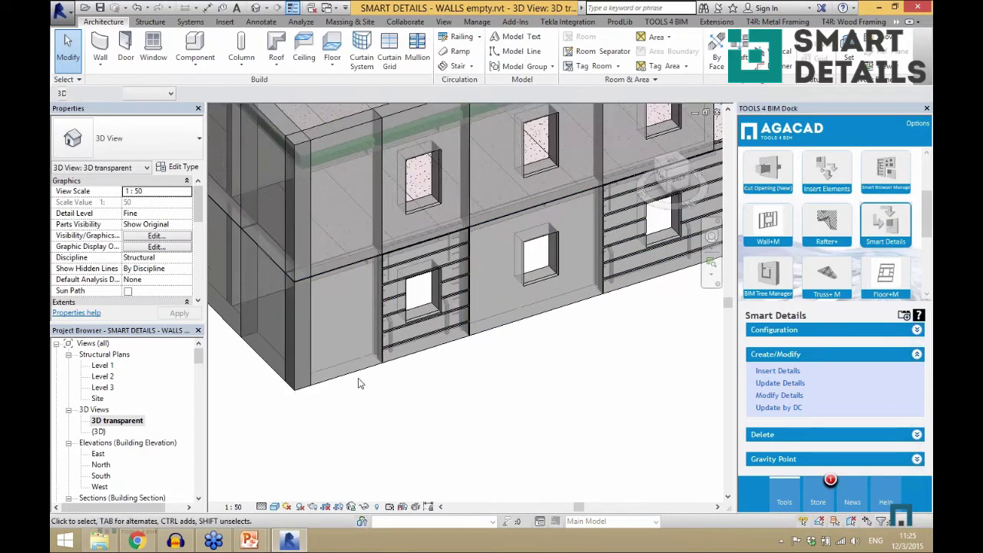
Insert Sandwich_facade_corner_R_Start_left details on the lower corner wall panel and review the result
{"action": "left_click", "coordinate": [353, 376]}
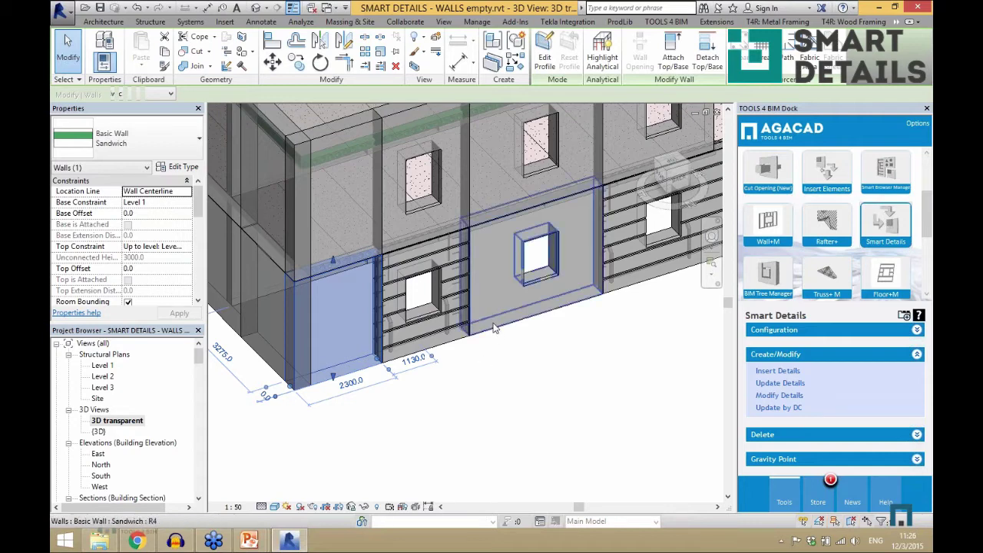
{"action": "left_click", "coordinate": [778, 371]}
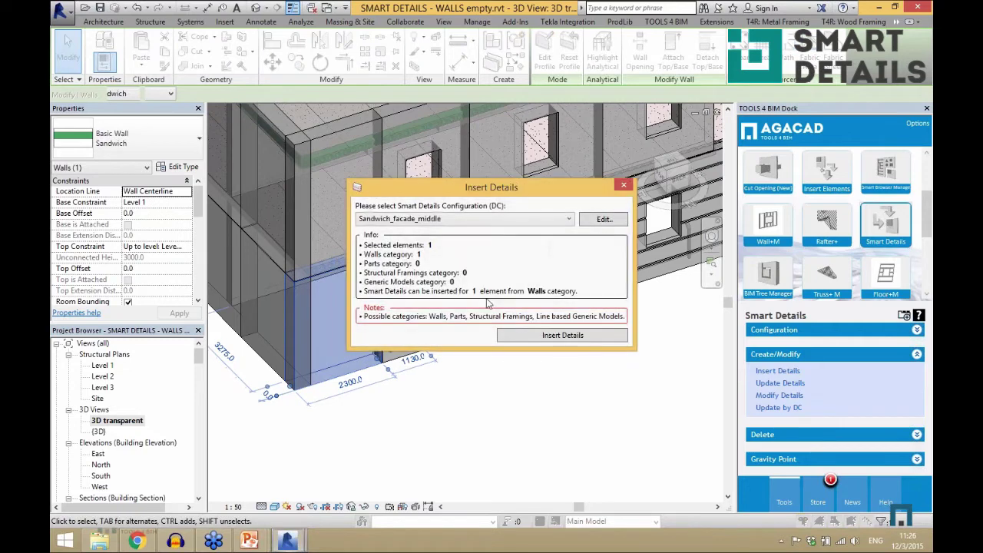
{"action": "left_click", "coordinate": [496, 225]}
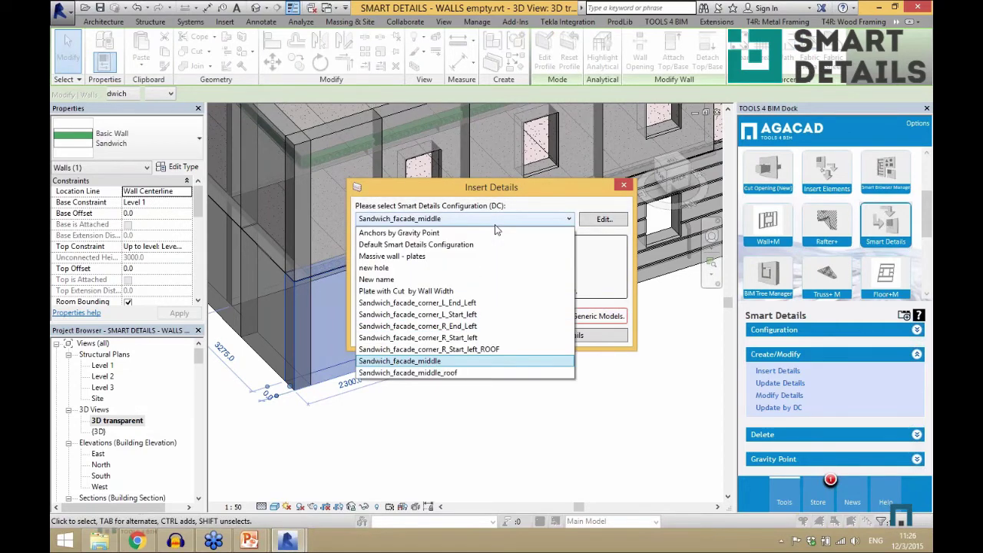
{"action": "left_click", "coordinate": [499, 338]}
{"action": "left_click", "coordinate": [564, 337]}
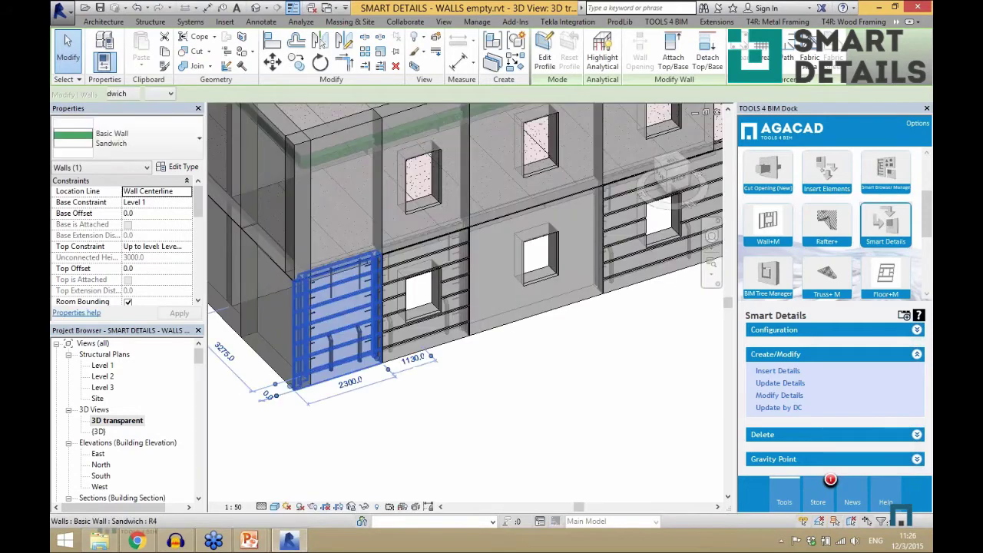
{"action": "left_click", "coordinate": [267, 405]}
{"action": "scroll", "coordinate": [267, 392], "scroll_direction": "up", "scroll_amount": 5}
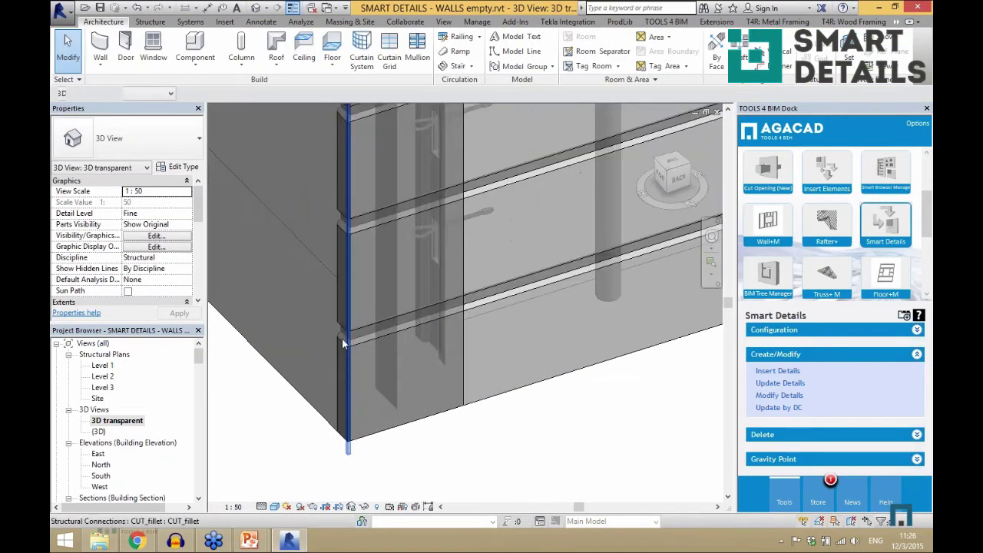
Select the trapeze connection at the wall corner and open the Level 1 structural plan
{"action": "left_click", "coordinate": [343, 331]}
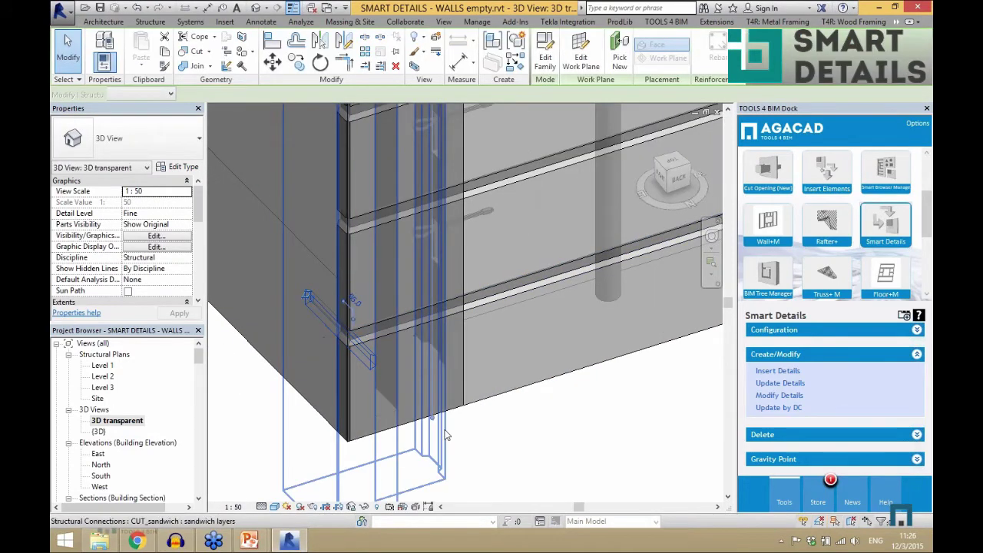
{"action": "double_click", "coordinate": [102, 366]}
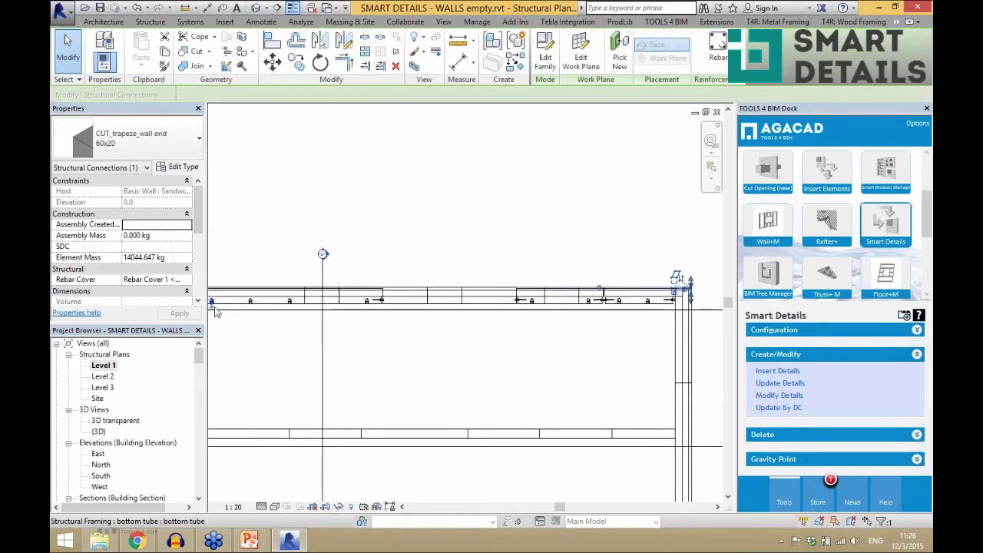
{"action": "scroll", "coordinate": [694, 334], "scroll_direction": "up", "scroll_amount": 3}
{"action": "left_click", "coordinate": [694, 374]}
{"action": "scroll", "coordinate": [694, 374], "scroll_direction": "up", "scroll_amount": 2}
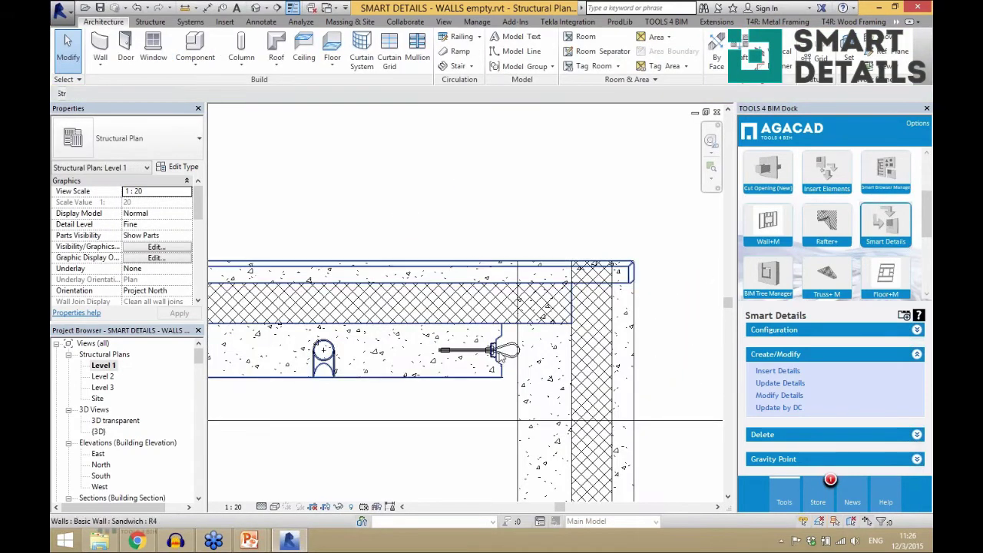
Zoom to the Level 1 corner, inspect the wall-corner element, and select the vertical wall
{"action": "left_click", "coordinate": [655, 378]}
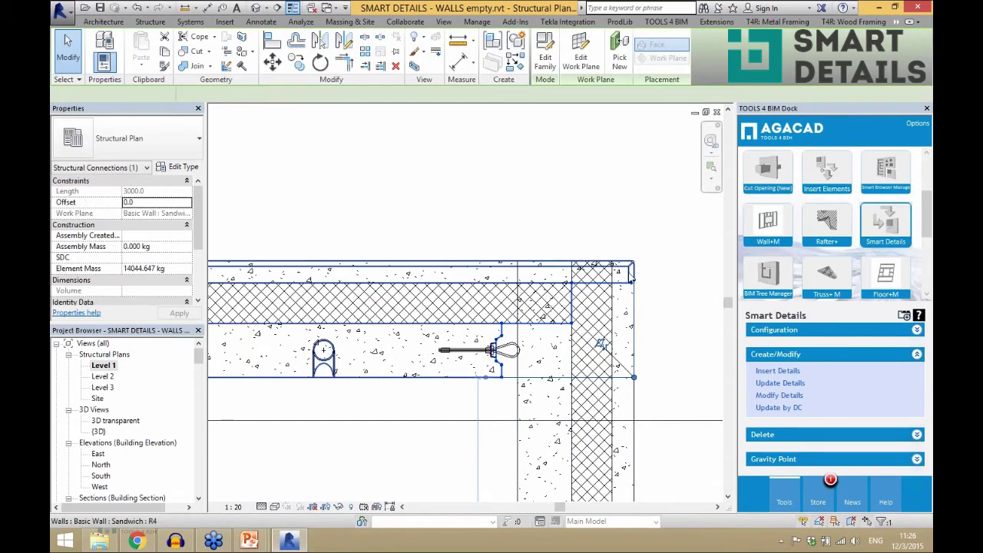
{"action": "scroll", "coordinate": [422, 202], "scroll_direction": "down", "scroll_amount": 1}
{"action": "left_click", "coordinate": [420, 180]}
{"action": "scroll", "coordinate": [421, 179], "scroll_direction": "down", "scroll_amount": 3}
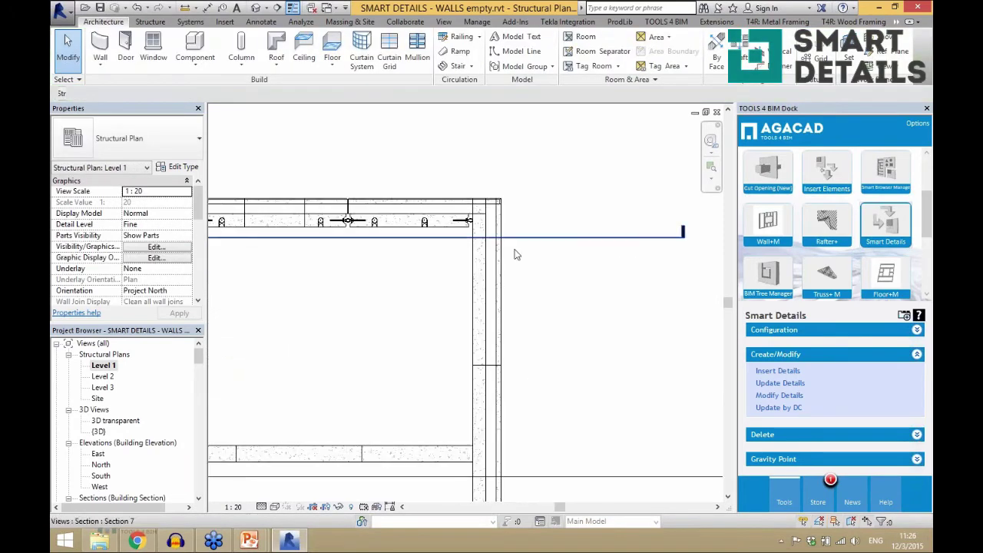
{"action": "left_click", "coordinate": [492, 288]}
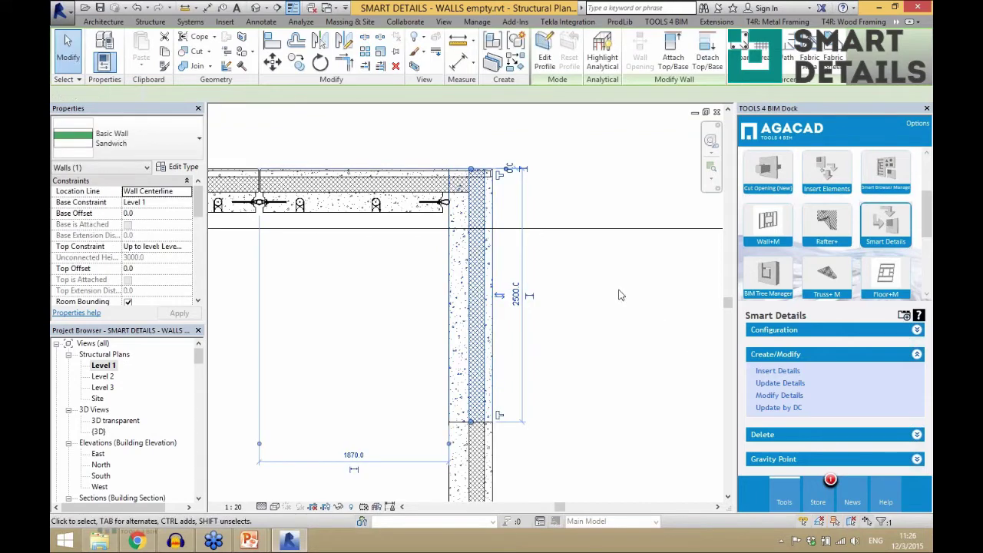
Insert Sandwich_facade_corner_L_End_Left details on the selected corner wall
{"action": "left_click", "coordinate": [777, 370]}
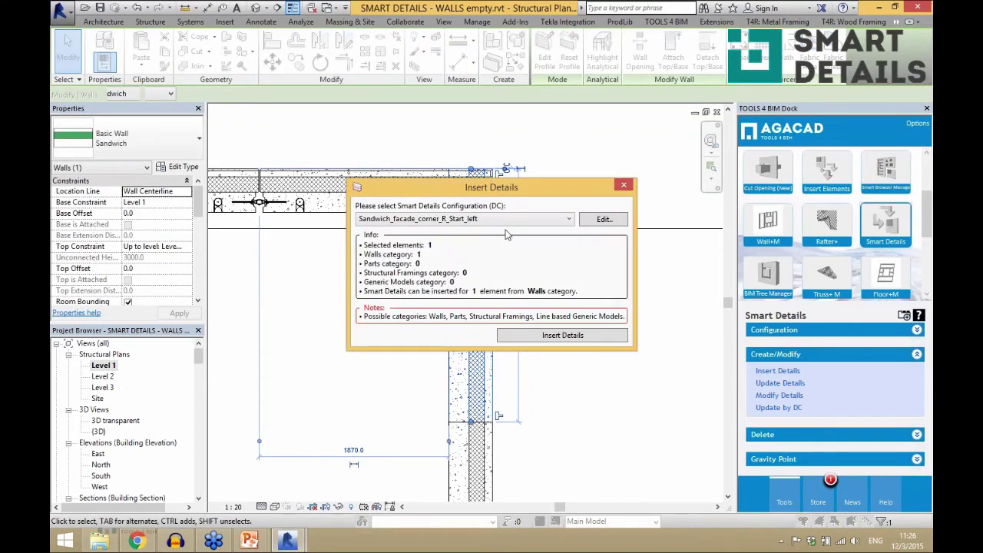
{"action": "left_click", "coordinate": [510, 220]}
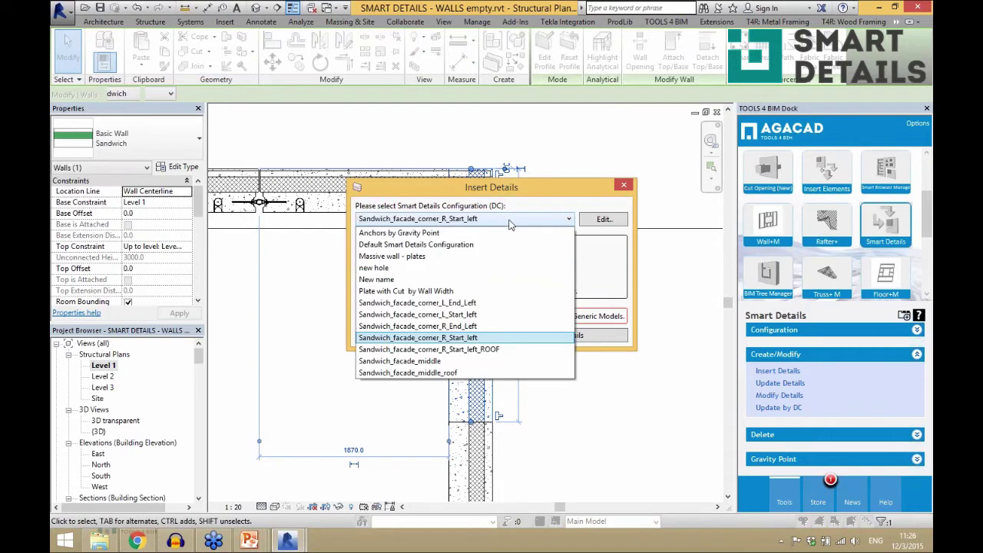
{"action": "left_click", "coordinate": [496, 305]}
{"action": "left_click", "coordinate": [543, 336]}
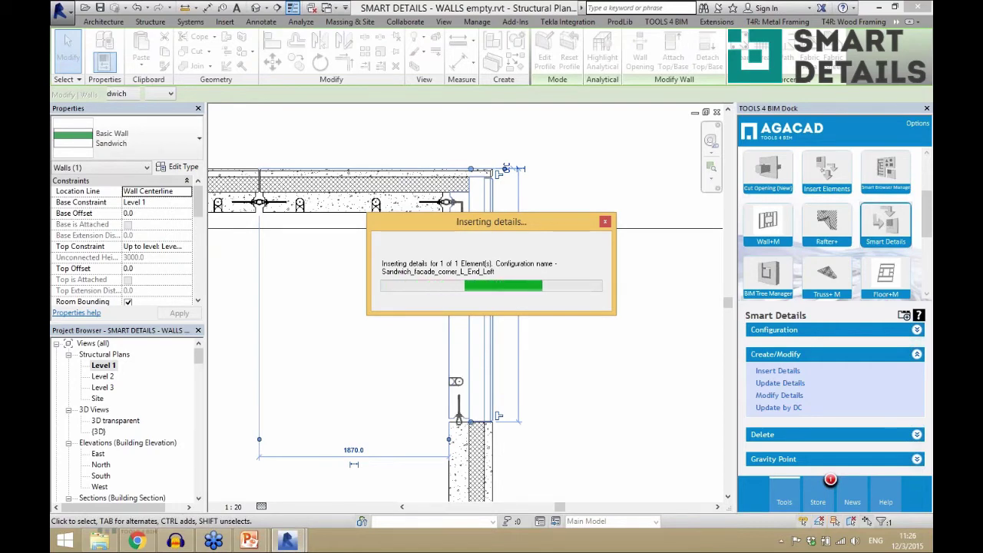
Inspect the new corner loop connection and pan along the vertical wall
{"action": "key", "text": "Escape"}
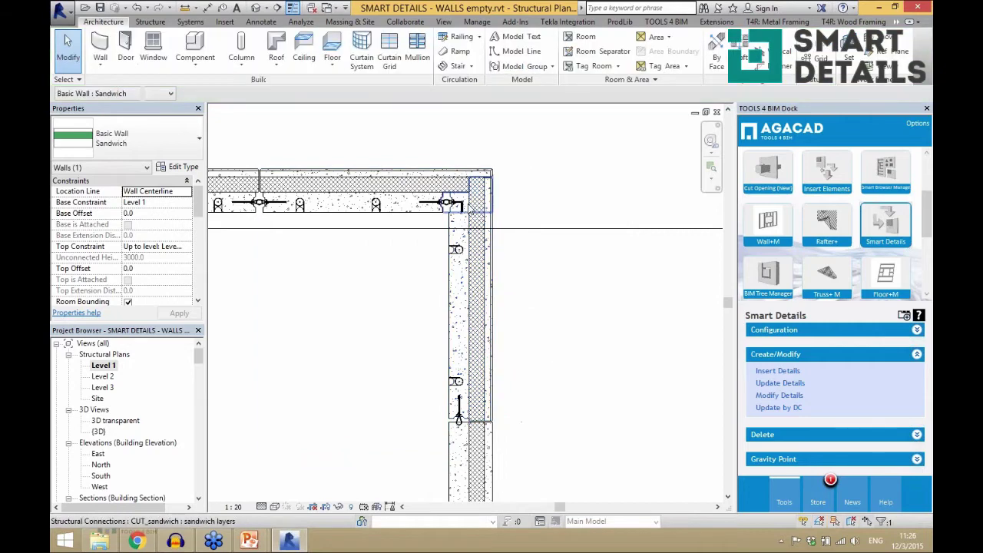
{"action": "scroll", "coordinate": [447, 370], "scroll_direction": "up", "scroll_amount": 4}
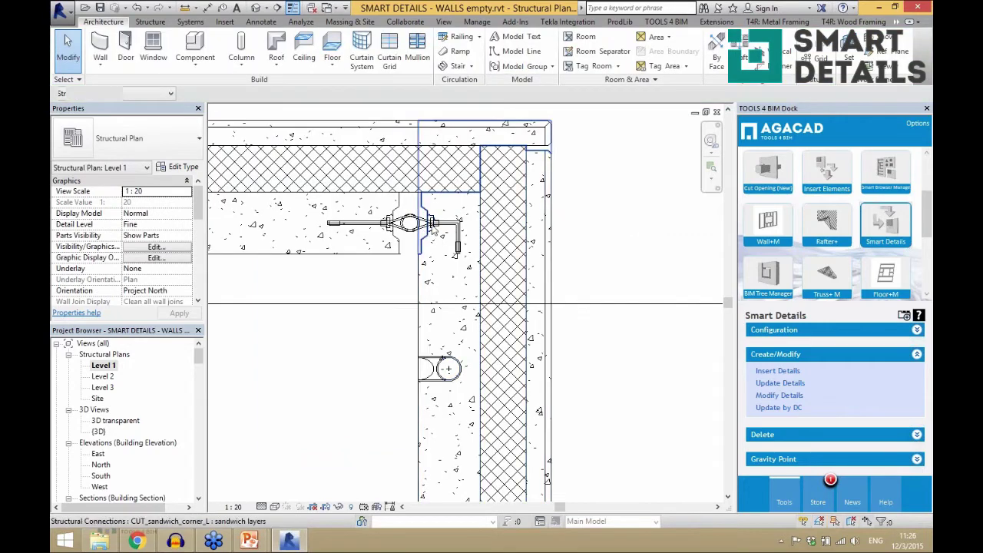
{"action": "left_click", "coordinate": [433, 227]}
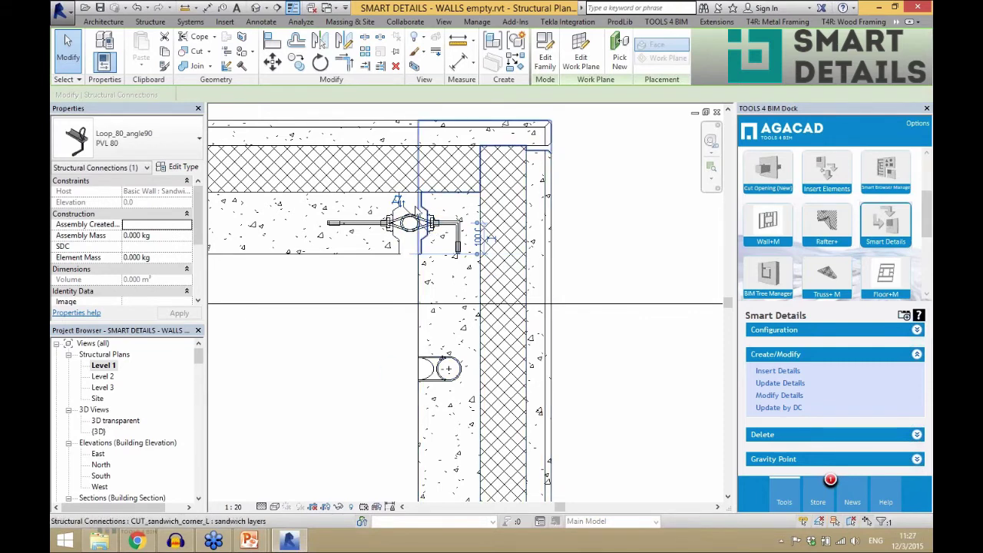
{"action": "scroll", "coordinate": [491, 191], "scroll_direction": "down", "scroll_amount": 3}
{"action": "left_click", "coordinate": [484, 193]}
{"action": "scroll", "coordinate": [473, 195], "scroll_direction": "down", "scroll_amount": 2}
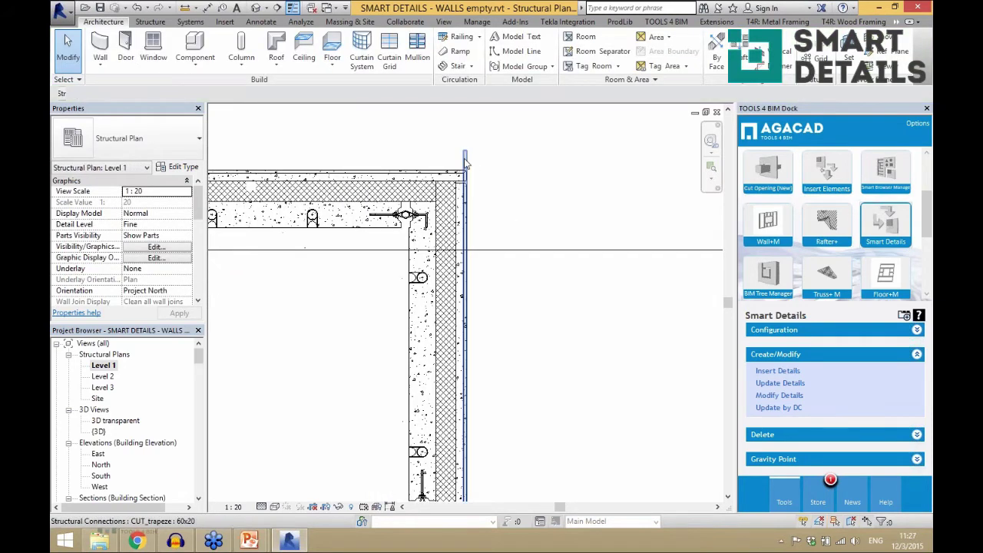
{"action": "middle_click_drag", "start_coordinate": [510, 511], "coordinate": [499, 419]}
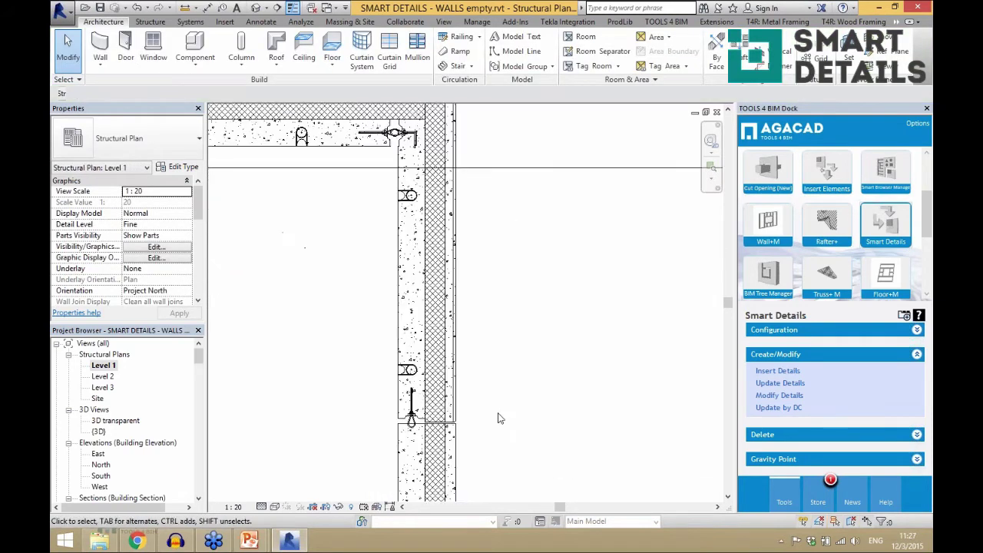
{"action": "double_click", "coordinate": [99, 431]}
{"action": "left_click", "coordinate": [423, 345]}
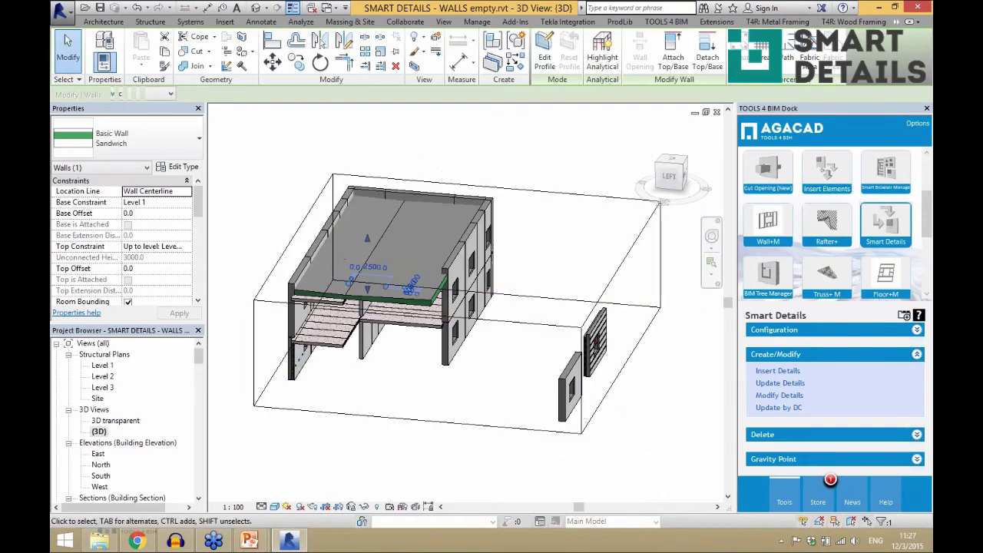
{"action": "middle_click_drag", "start_coordinate": [430, 292], "coordinate": [376, 292], "text": "shift"}
{"action": "scroll", "coordinate": [370, 282], "scroll_direction": "up", "scroll_amount": 3}
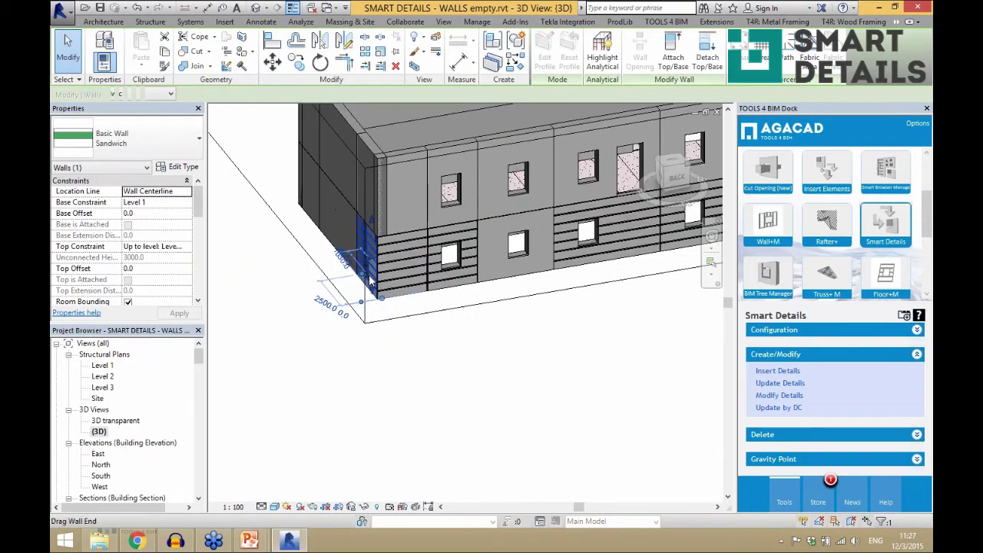
{"action": "scroll", "coordinate": [371, 283], "scroll_direction": "up", "scroll_amount": 5}
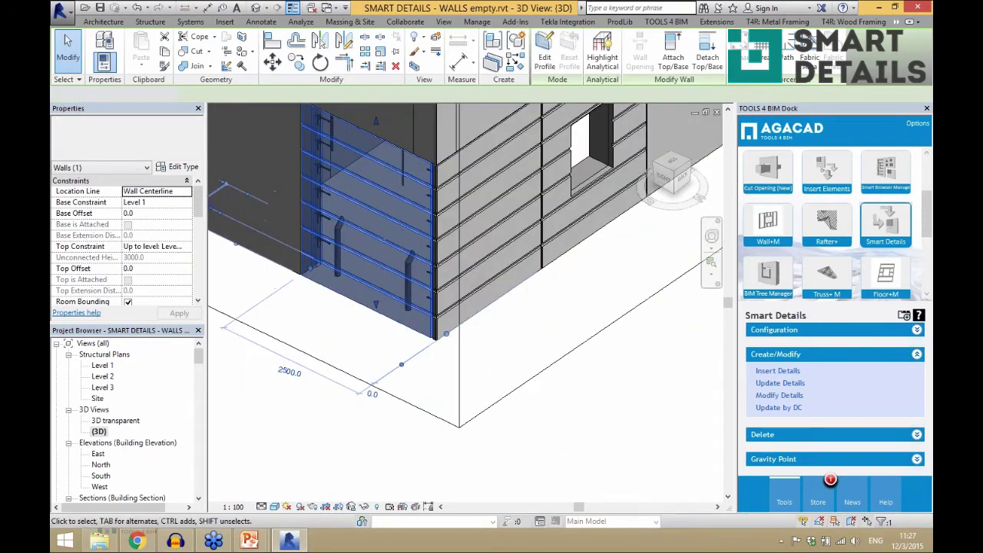
{"action": "key", "text": "Escape"}
{"action": "scroll", "coordinate": [499, 340], "scroll_direction": "down", "scroll_amount": 5}
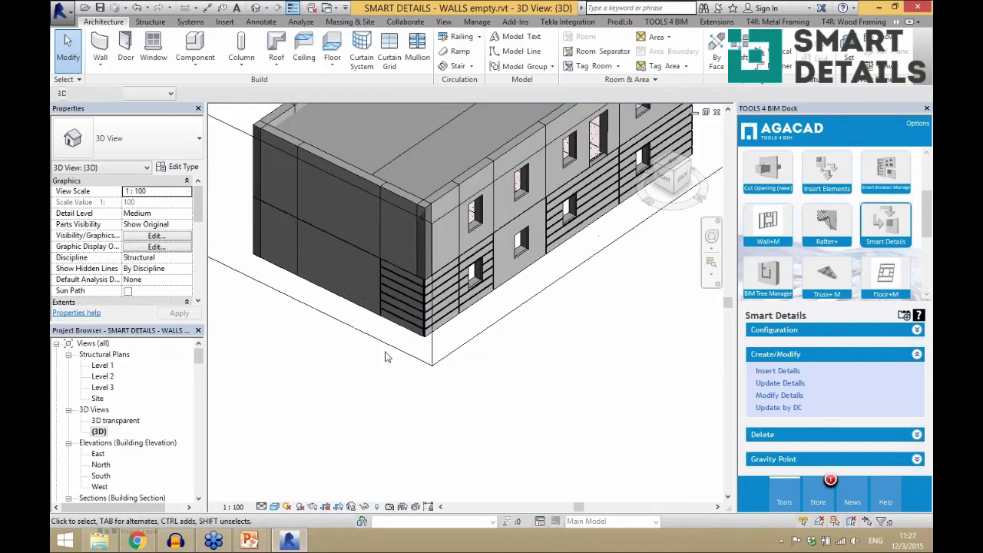
{"action": "scroll", "coordinate": [386, 356], "scroll_direction": "down", "scroll_amount": 4}
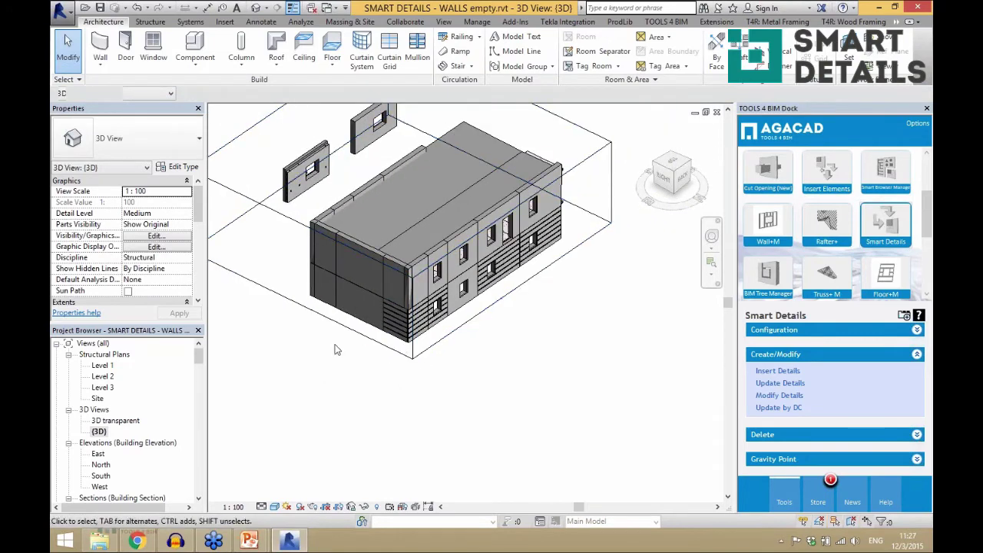
{"action": "middle_click_drag", "start_coordinate": [577, 374], "coordinate": [414, 367], "text": "shift"}
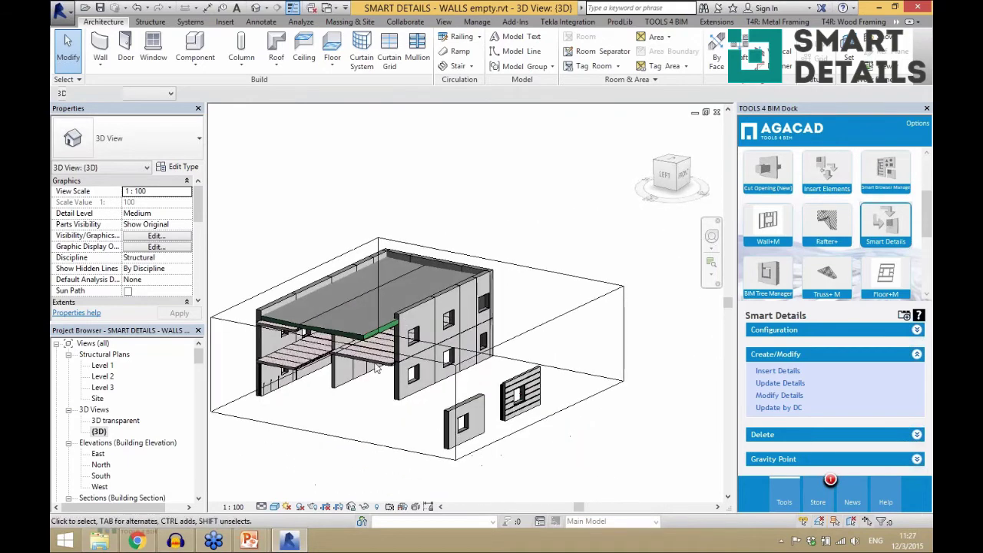
{"action": "scroll", "coordinate": [367, 374], "scroll_direction": "up", "scroll_amount": 5}
Insert Massive wall - plates details on the ground-floor wall and check a bottom plate
{"action": "left_click", "coordinate": [301, 417]}
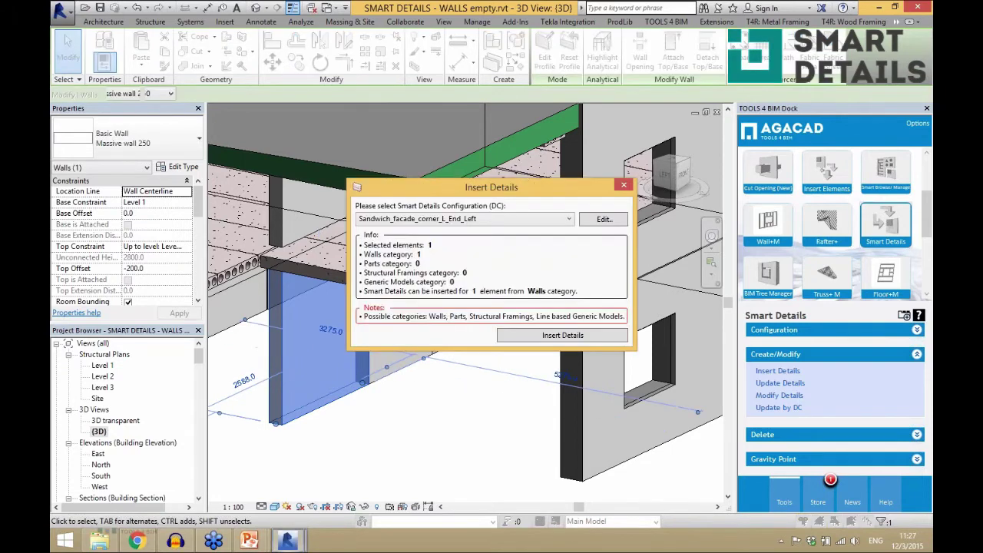
{"action": "left_click", "coordinate": [470, 222]}
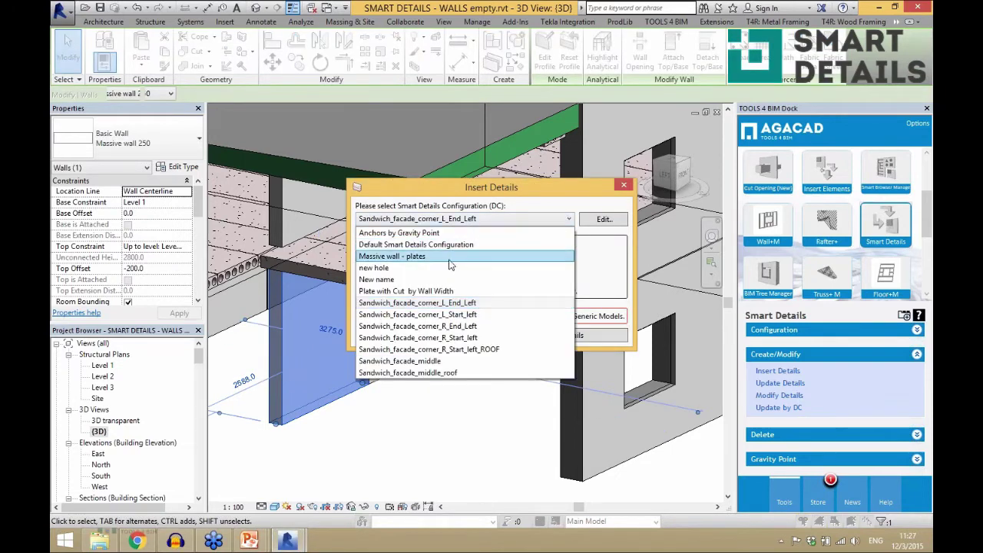
{"action": "left_click", "coordinate": [451, 258]}
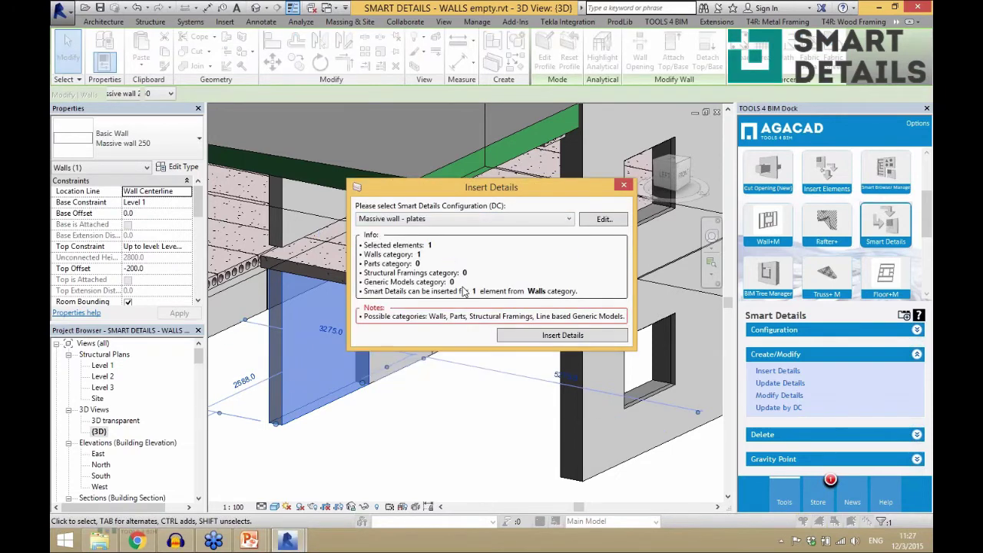
{"action": "left_click", "coordinate": [528, 336]}
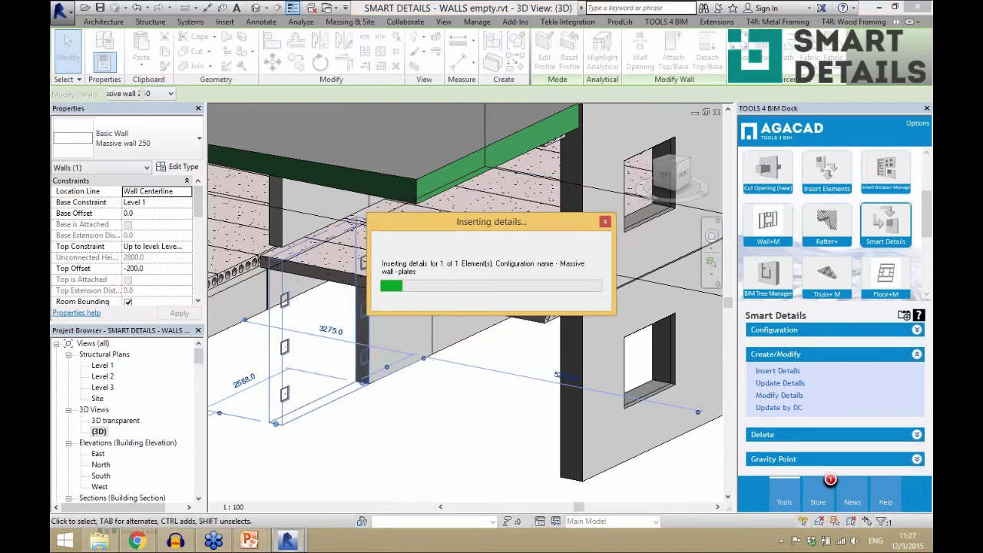
{"action": "left_click", "coordinate": [351, 453]}
{"action": "scroll", "coordinate": [351, 452], "scroll_direction": "up", "scroll_amount": 3}
{"action": "left_click", "coordinate": [325, 415]}
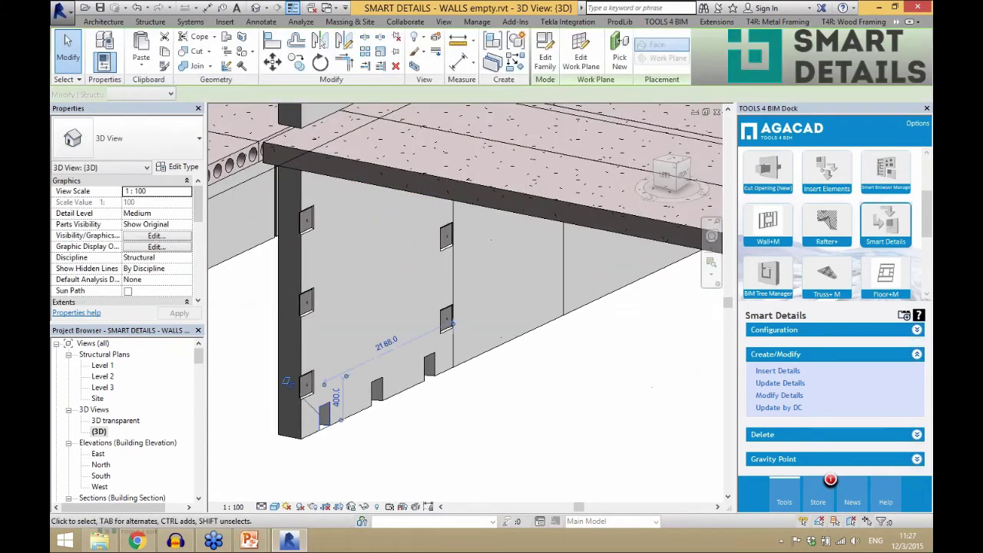
{"action": "middle_click_drag", "start_coordinate": [325, 414], "coordinate": [256, 377], "text": "shift"}
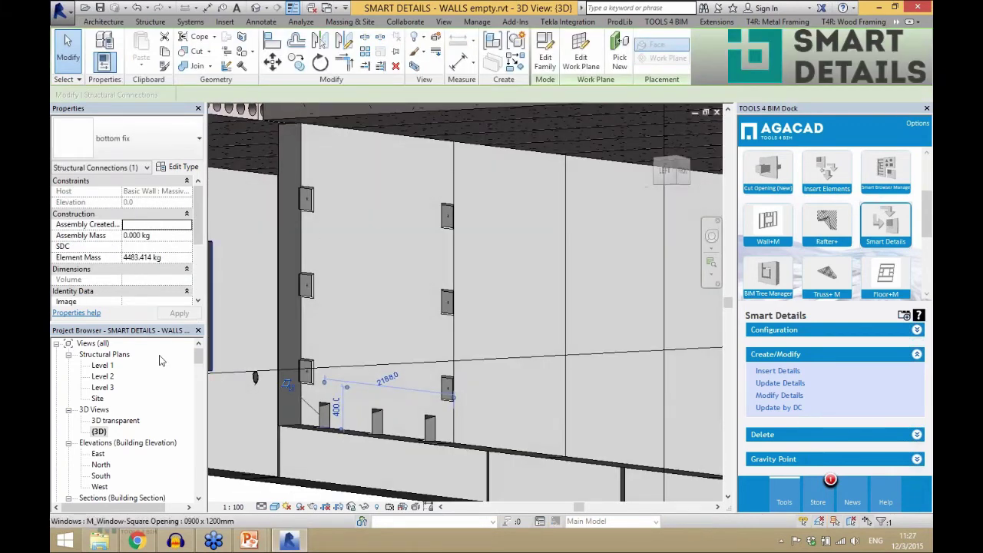
In the 3D transparent view, orbit under the slab and select the top tube
{"action": "double_click", "coordinate": [115, 420]}
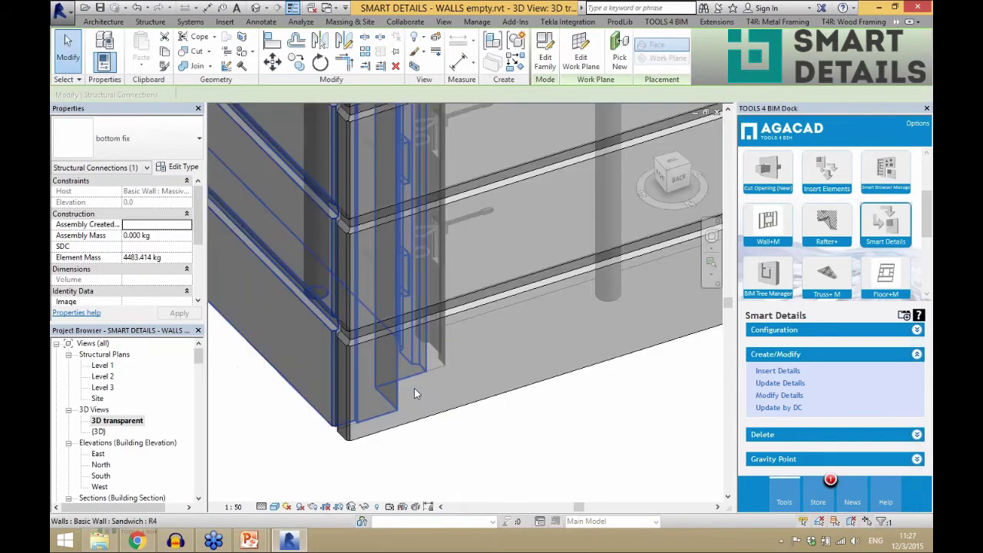
{"action": "scroll", "coordinate": [414, 392], "scroll_direction": "down", "scroll_amount": 5}
{"action": "middle_click_drag", "start_coordinate": [414, 392], "coordinate": [482, 360], "text": "shift"}
{"action": "scroll", "coordinate": [481, 360], "scroll_direction": "down", "scroll_amount": 3}
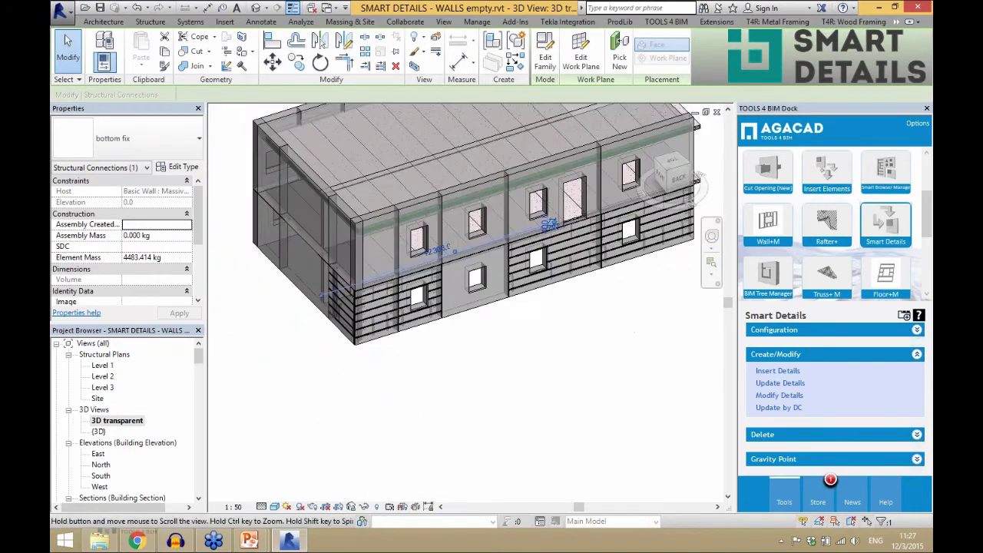
{"action": "scroll", "coordinate": [299, 345], "scroll_direction": "up", "scroll_amount": 6}
{"action": "middle_click_drag", "start_coordinate": [297, 345], "coordinate": [661, 395], "text": "shift"}
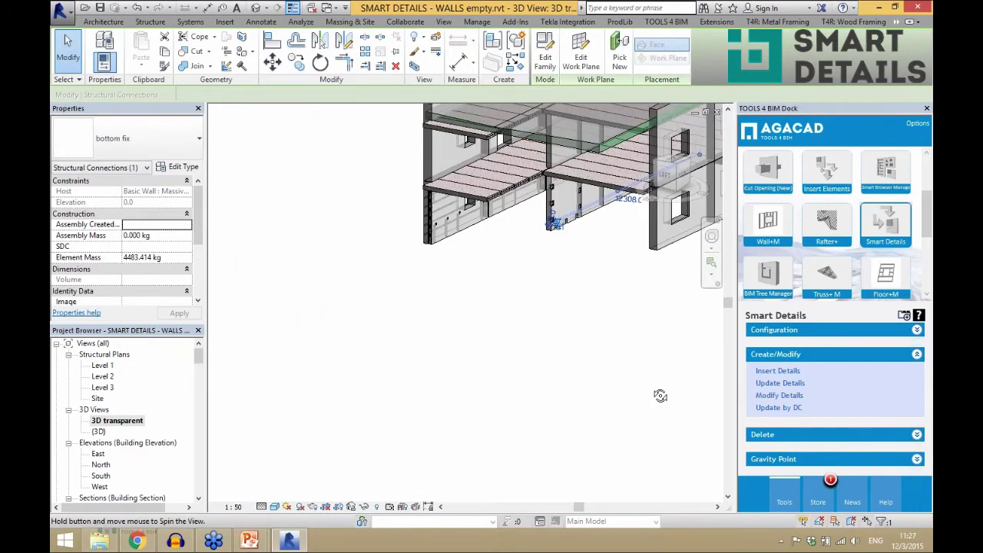
{"action": "scroll", "coordinate": [530, 299], "scroll_direction": "up", "scroll_amount": 5}
{"action": "middle_click_drag", "start_coordinate": [530, 300], "coordinate": [568, 415], "text": "shift"}
{"action": "left_click", "coordinate": [484, 224]}
Insert Massive wall - plates details on two more wall panels and orbit to review them
{"action": "left_click", "coordinate": [568, 415]}
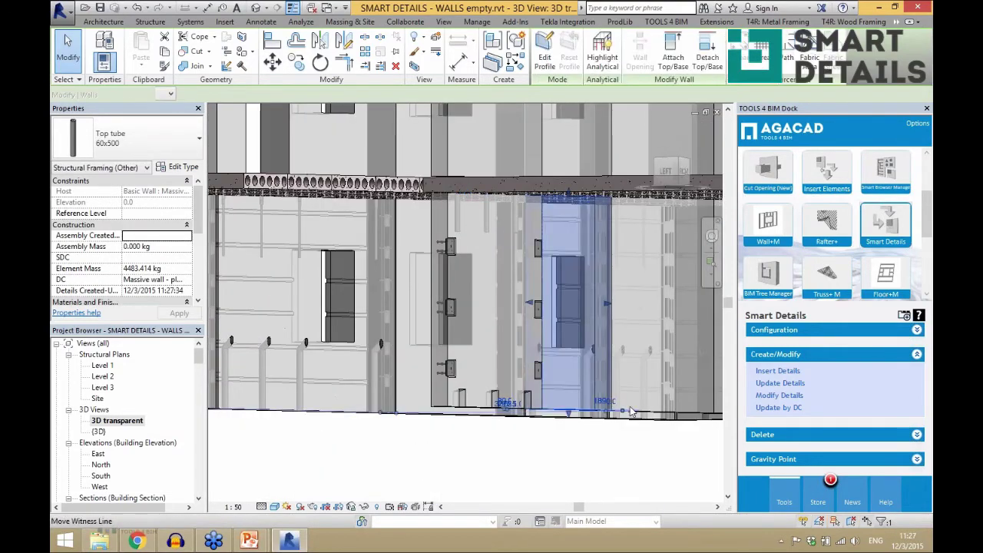
{"action": "left_click", "coordinate": [645, 414], "text": "ctrl"}
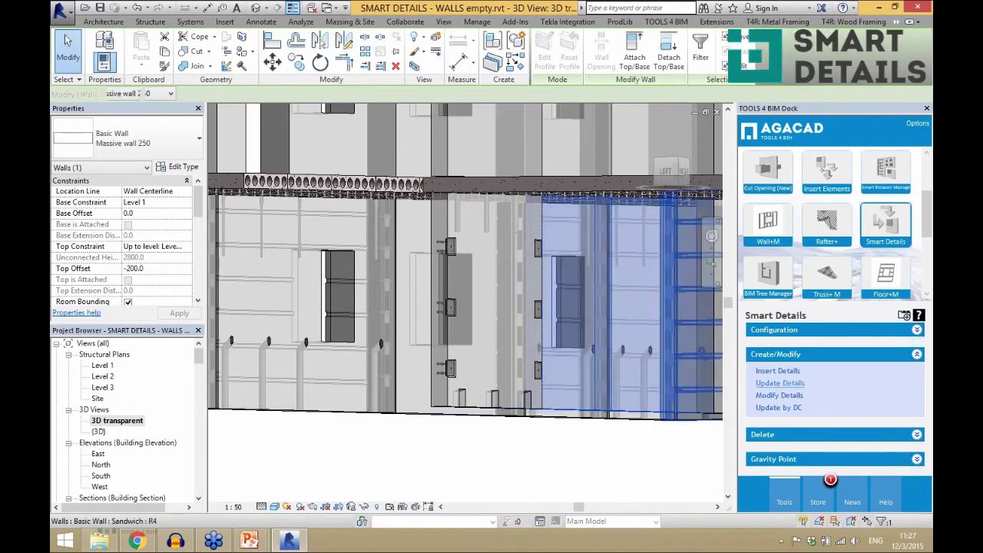
{"action": "left_click", "coordinate": [778, 372]}
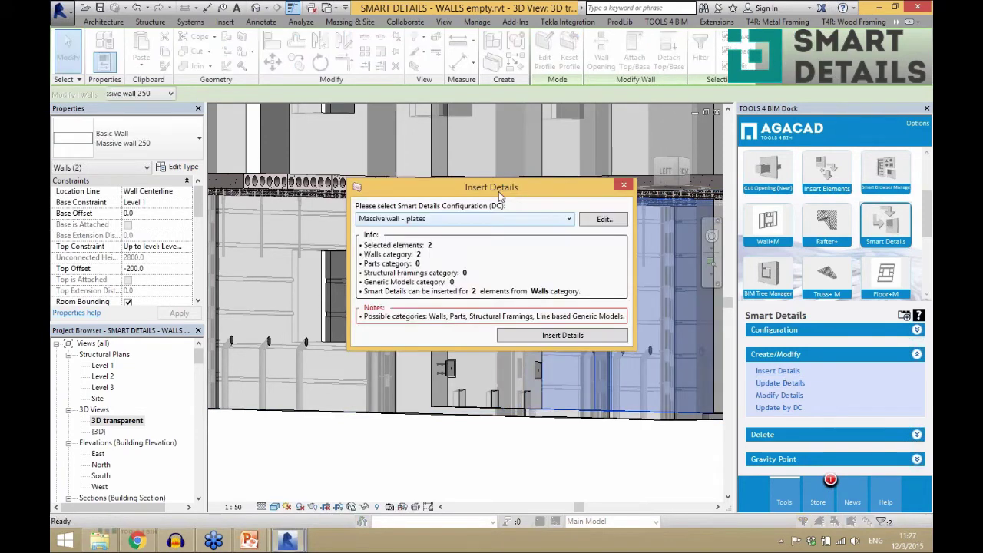
{"action": "left_click", "coordinate": [539, 335]}
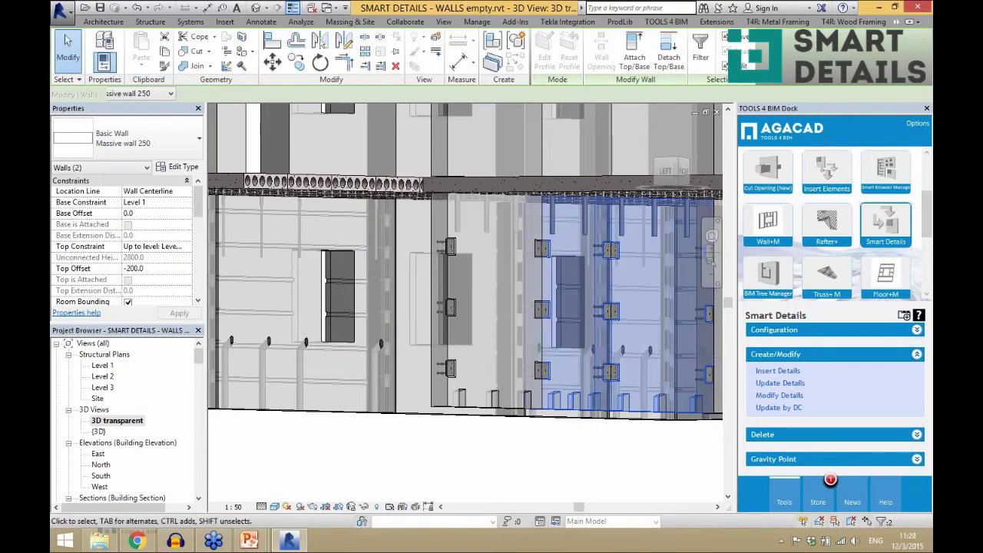
{"action": "left_click", "coordinate": [602, 455]}
{"action": "middle_click_drag", "start_coordinate": [615, 450], "coordinate": [634, 481], "text": "shift"}
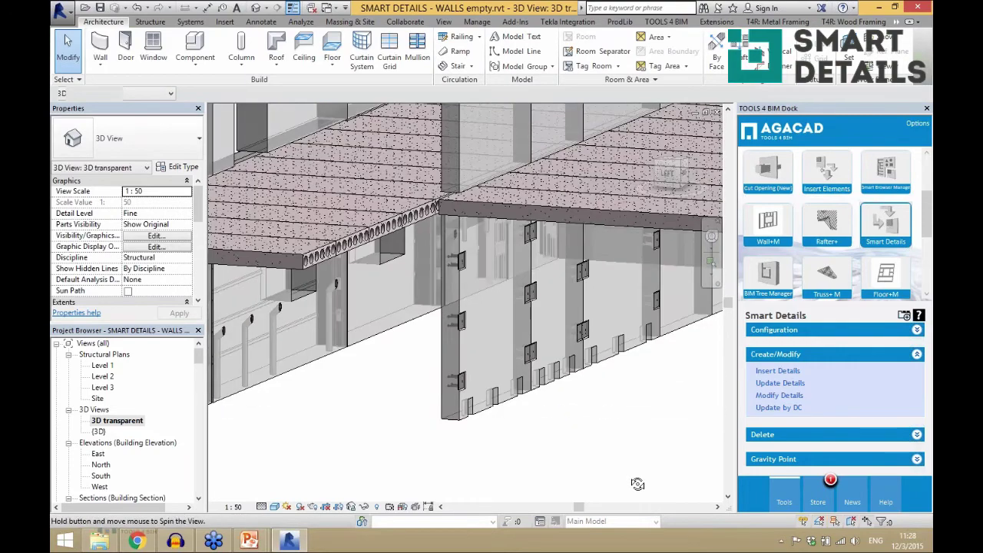
{"action": "scroll", "coordinate": [673, 347], "scroll_direction": "up", "scroll_amount": 2}
{"action": "scroll", "coordinate": [403, 316], "scroll_direction": "down", "scroll_amount": 4}
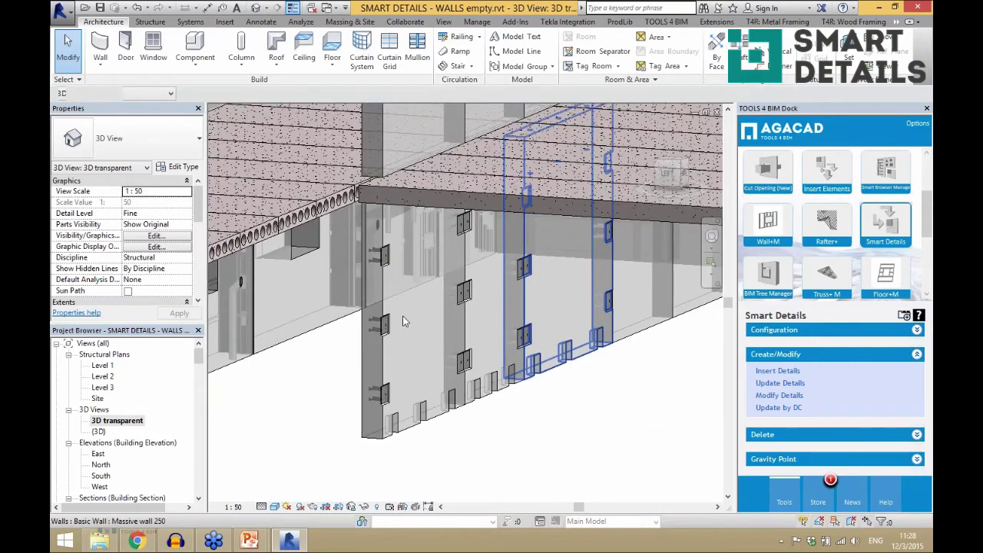
{"action": "middle_click_drag", "start_coordinate": [403, 316], "coordinate": [421, 361], "text": "shift"}
{"action": "scroll", "coordinate": [421, 339], "scroll_direction": "down", "scroll_amount": 3}
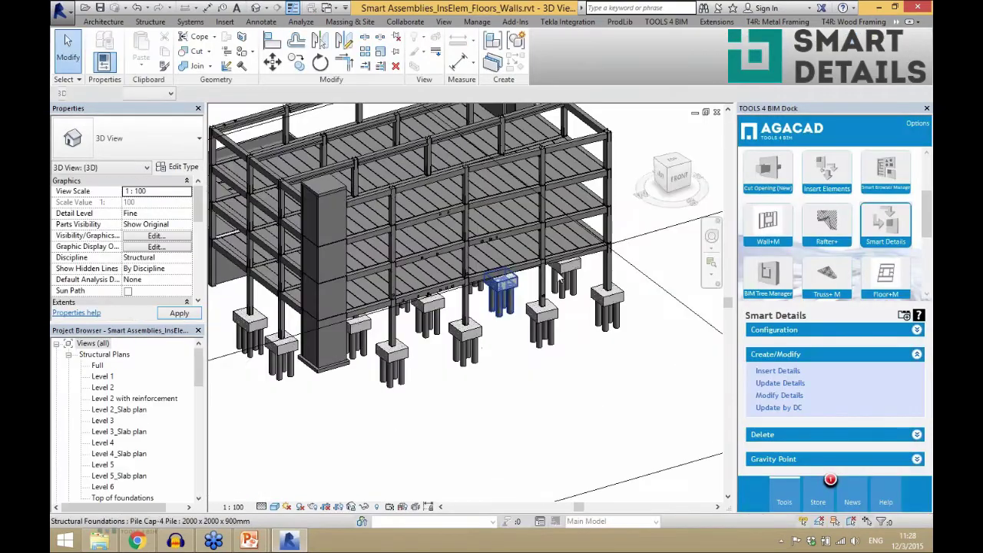
Clear the selection and rotate the model to a left-front view
{"action": "key", "text": "Escape"}
{"action": "scroll", "coordinate": [559, 283], "scroll_direction": "down", "scroll_amount": 5}
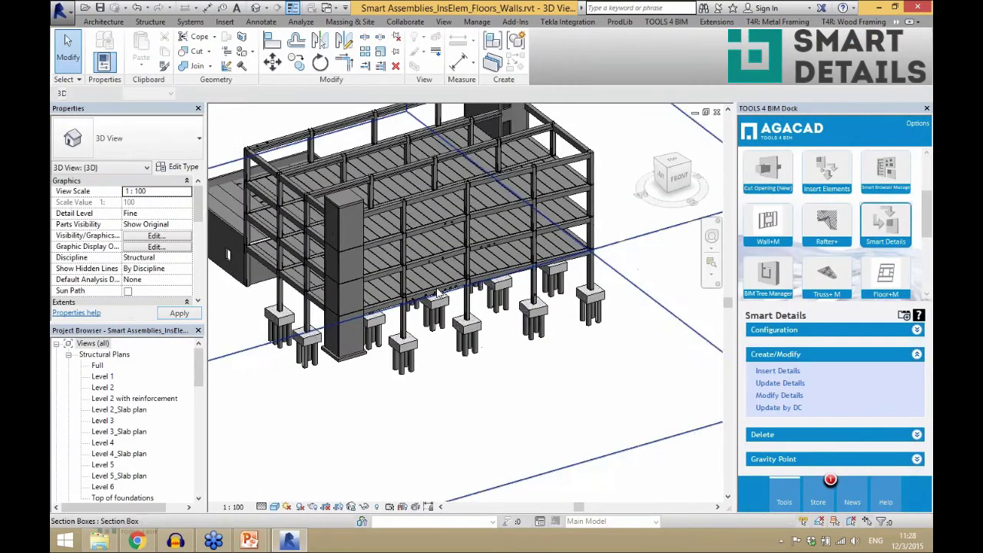
{"action": "scroll", "coordinate": [505, 361], "scroll_direction": "up", "scroll_amount": 2}
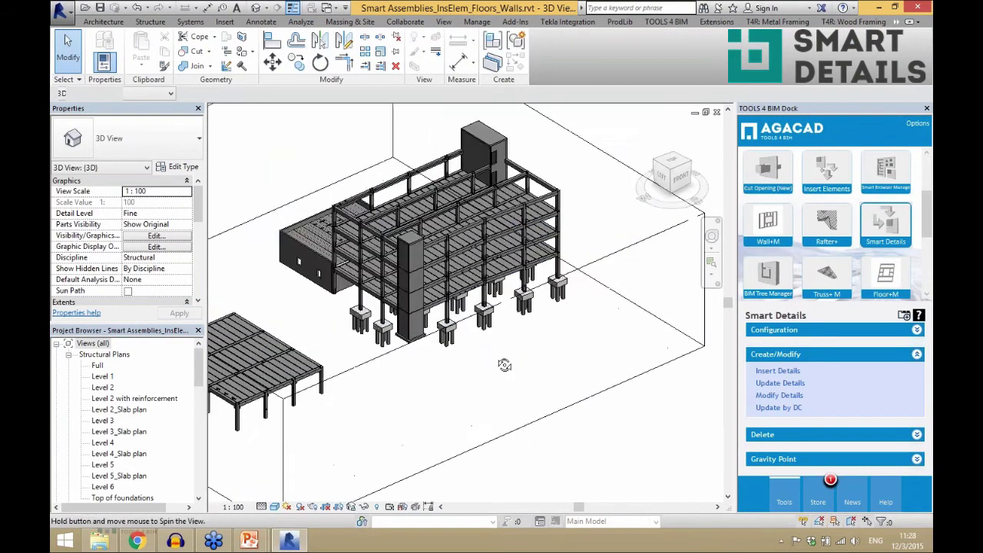
{"action": "middle_click_drag", "start_coordinate": [504, 362], "coordinate": [583, 342], "text": "shift"}
{"action": "scroll", "coordinate": [584, 341], "scroll_direction": "up", "scroll_amount": 1}
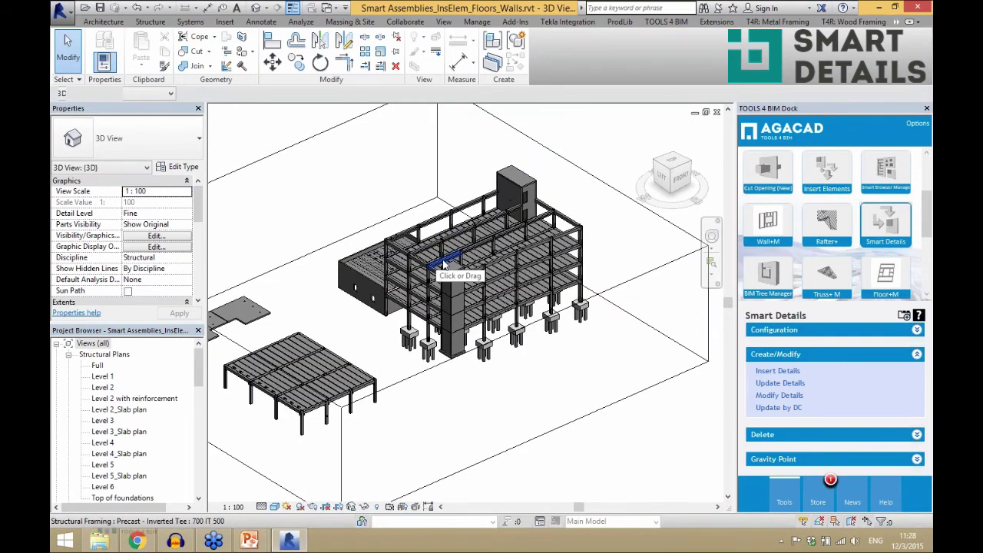
{"action": "scroll", "coordinate": [465, 239], "scroll_direction": "up", "scroll_amount": 2}
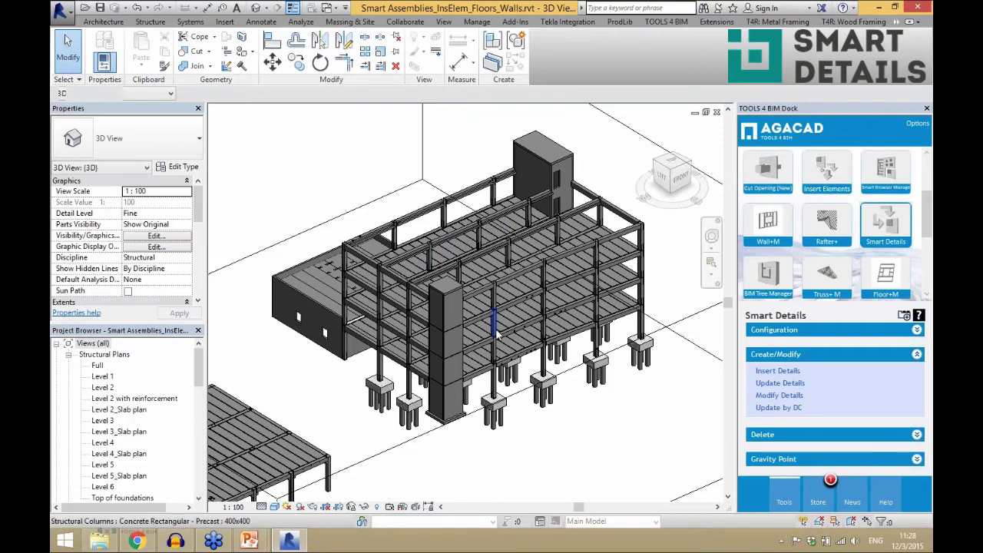
{"action": "scroll", "coordinate": [541, 375], "scroll_direction": "up", "scroll_amount": 5}
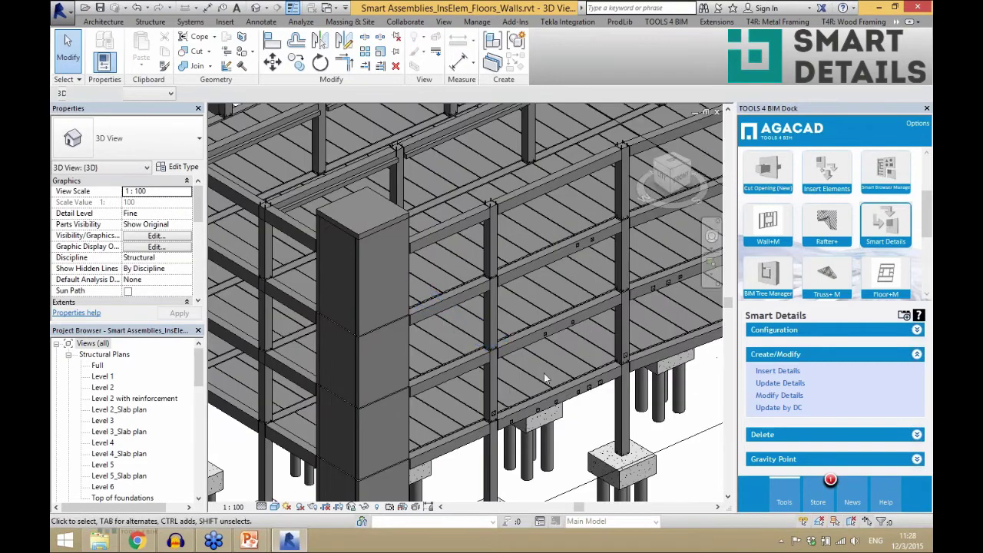
Open a cross-section view of the slabs and zoom around it
{"action": "double_click", "coordinate": [88, 376]}
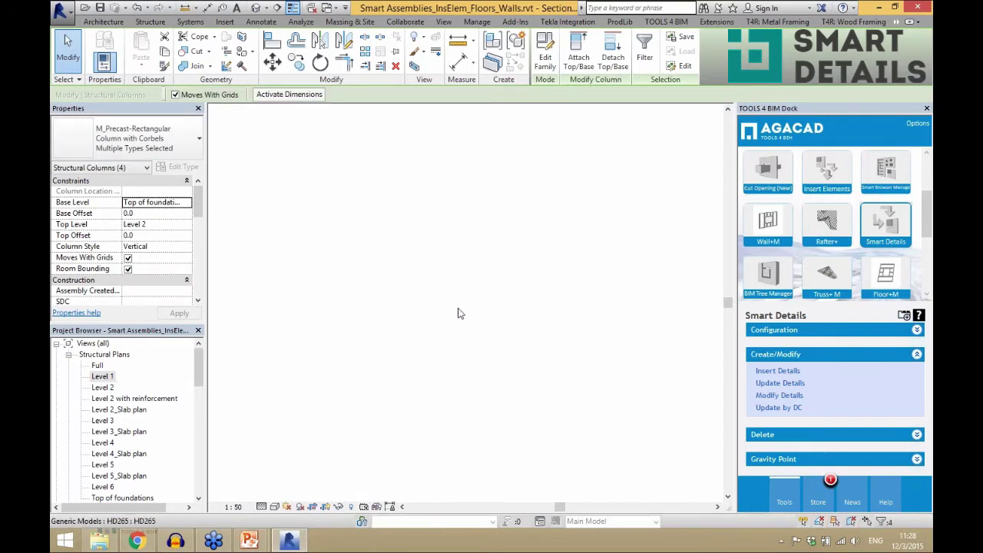
{"action": "scroll", "coordinate": [377, 339], "scroll_direction": "up", "scroll_amount": 3}
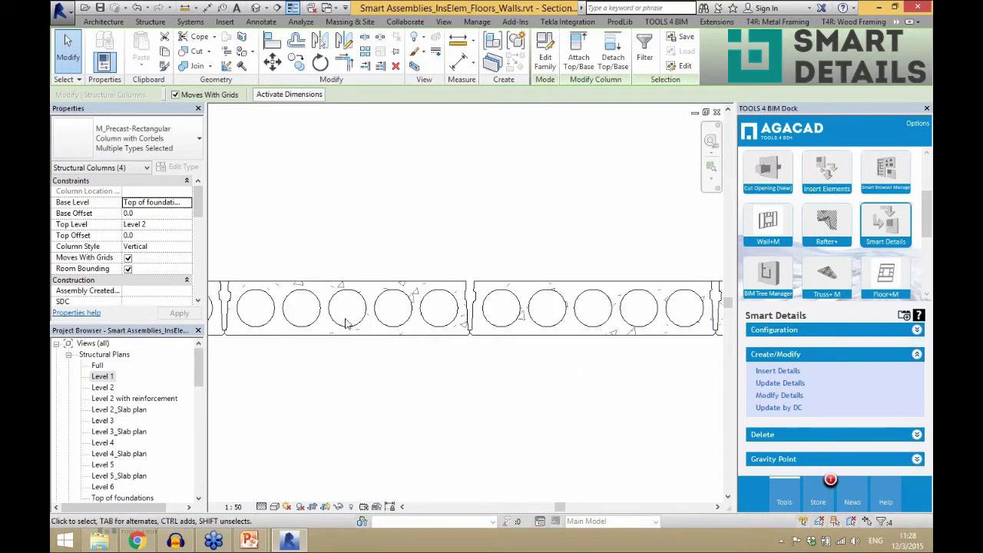
{"action": "scroll", "coordinate": [376, 349], "scroll_direction": "down", "scroll_amount": 5}
{"action": "scroll", "coordinate": [375, 351], "scroll_direction": "down", "scroll_amount": 1}
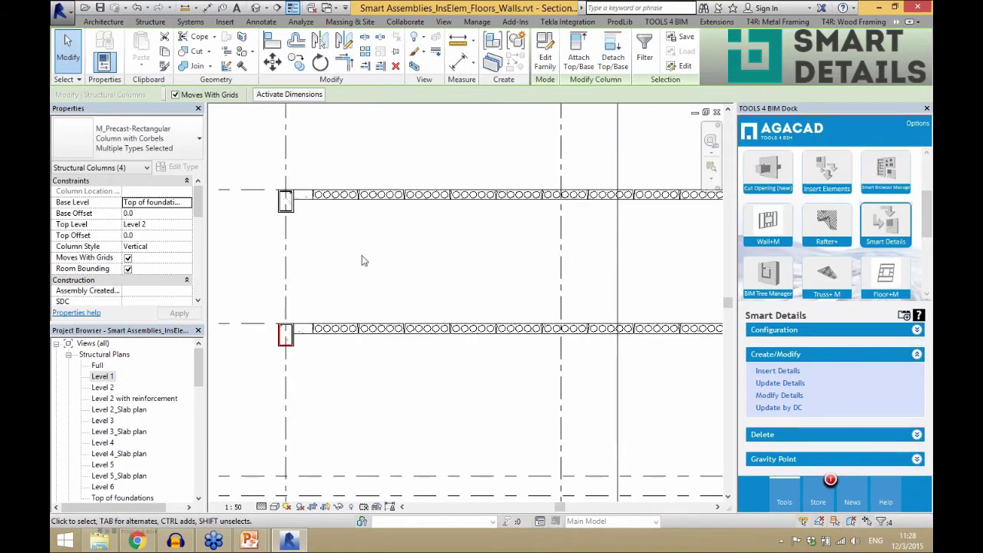
{"action": "scroll", "coordinate": [375, 292], "scroll_direction": "down", "scroll_amount": 2}
{"action": "scroll", "coordinate": [286, 252], "scroll_direction": "down", "scroll_amount": 2}
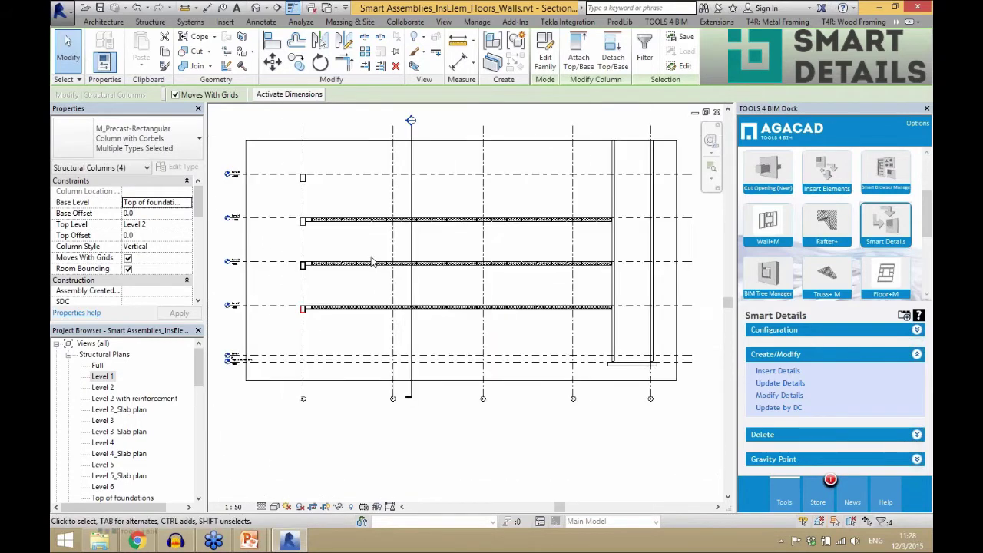
{"action": "scroll", "coordinate": [316, 303], "scroll_direction": "up", "scroll_amount": 4}
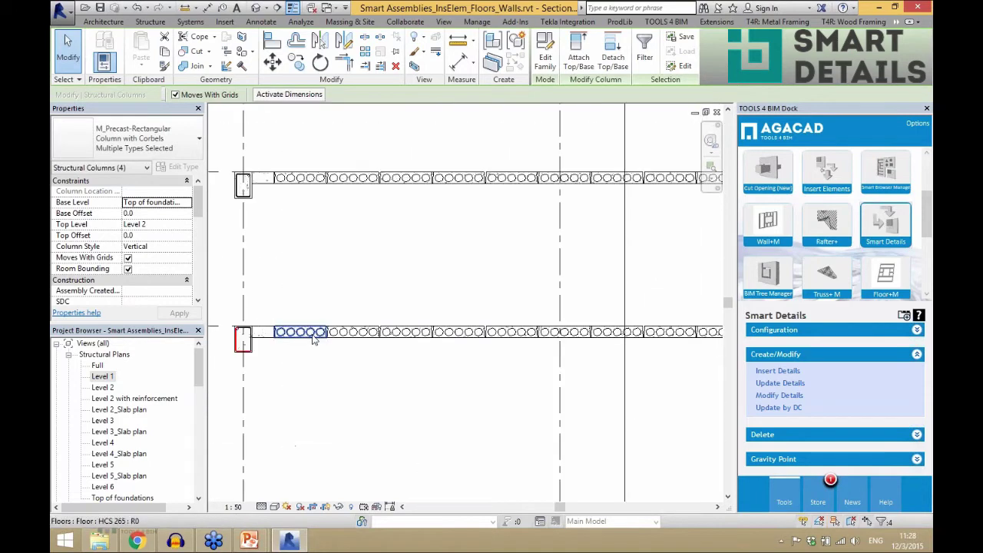
{"action": "scroll", "coordinate": [292, 352], "scroll_direction": "down", "scroll_amount": 2}
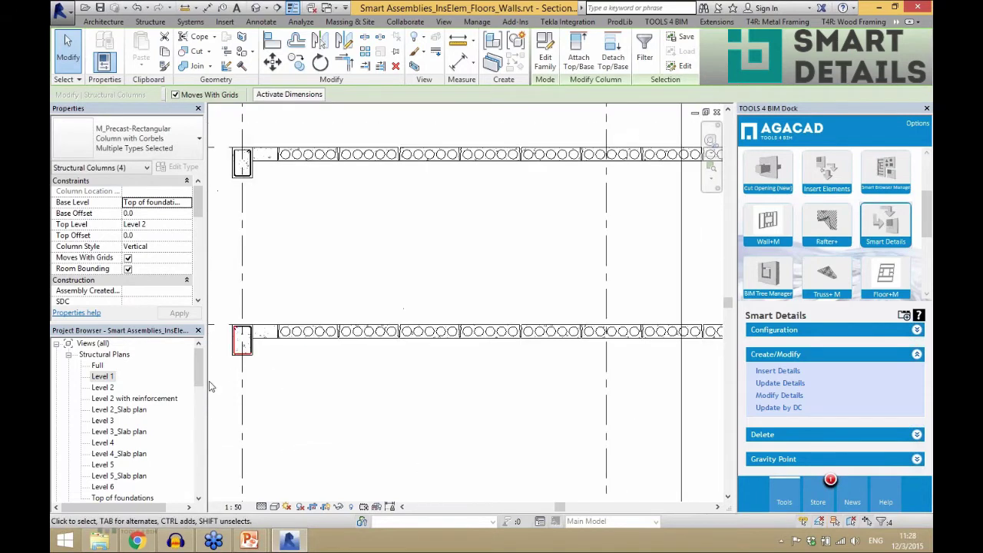
{"action": "left_click_drag", "start_coordinate": [197, 377], "coordinate": [193, 383]}
Open the Level 5 structural plan and bring up the Smart Floors tools
{"action": "double_click", "coordinate": [104, 409]}
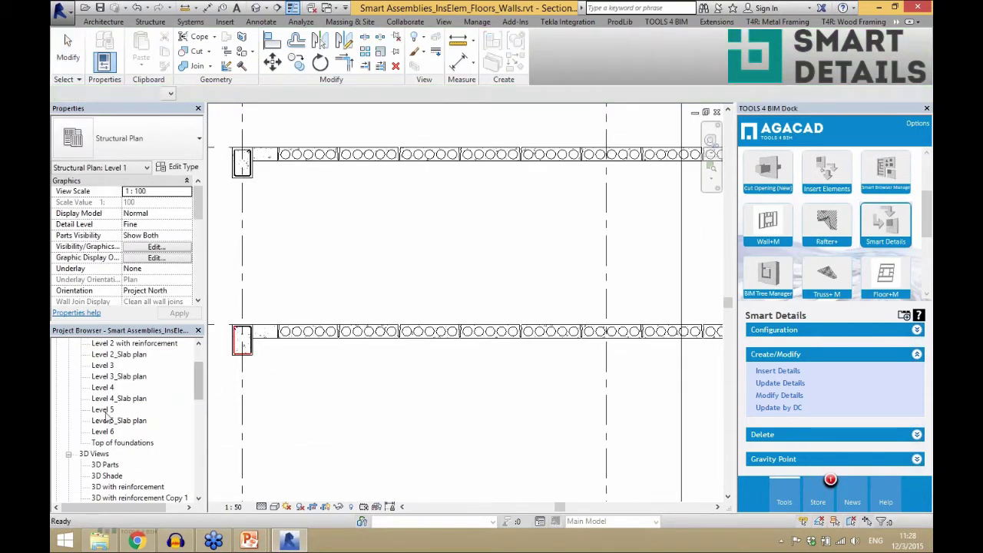
{"action": "left_click", "coordinate": [496, 391]}
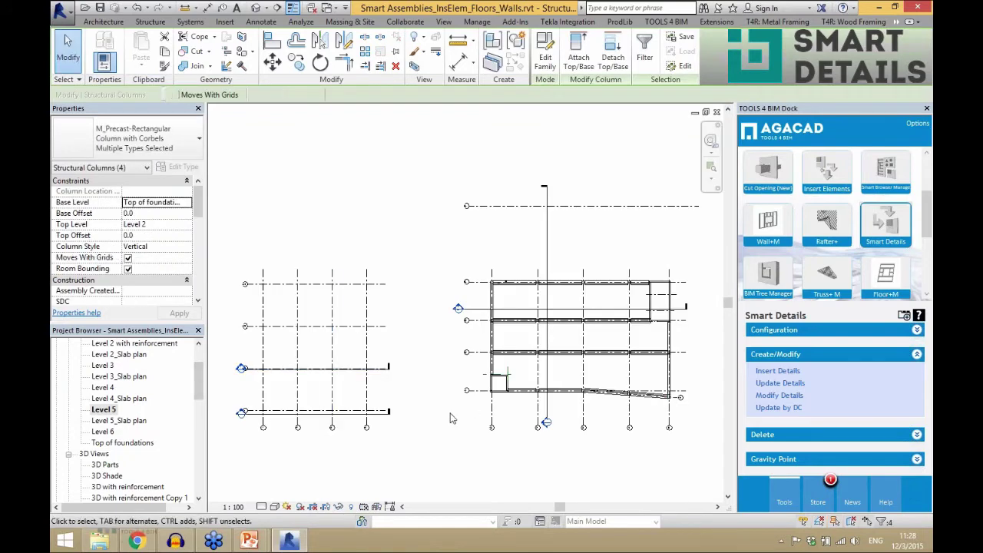
{"action": "key", "text": "Escape"}
{"action": "scroll", "coordinate": [530, 361], "scroll_direction": "up", "scroll_amount": 4}
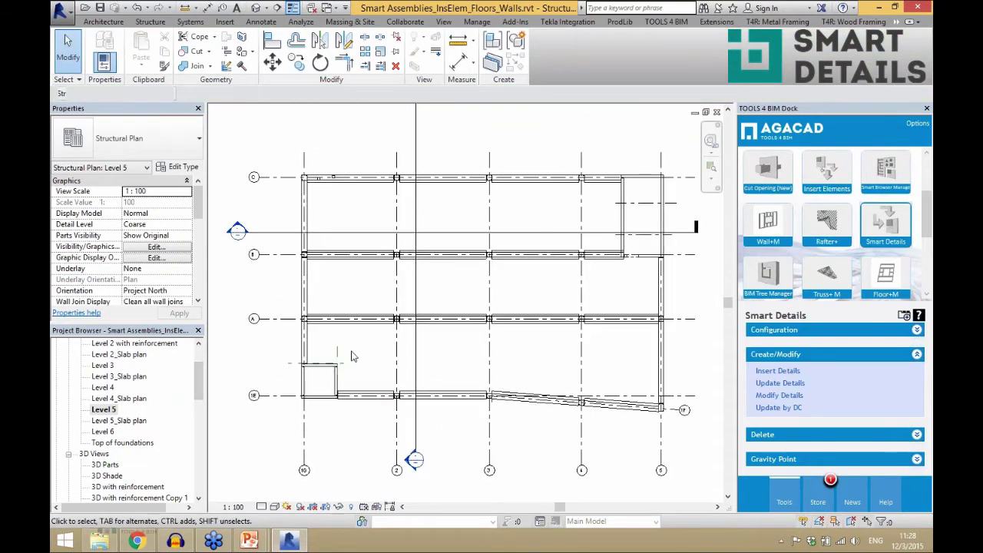
{"action": "middle_click_drag", "start_coordinate": [351, 355], "coordinate": [319, 358]}
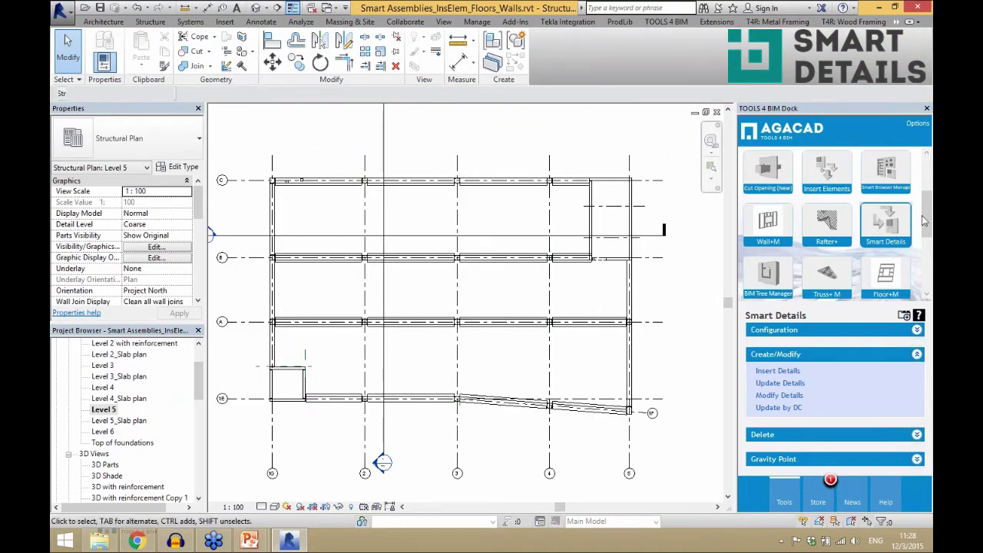
{"action": "left_click_drag", "start_coordinate": [924, 221], "coordinate": [923, 273]}
{"action": "left_click", "coordinate": [760, 269]}
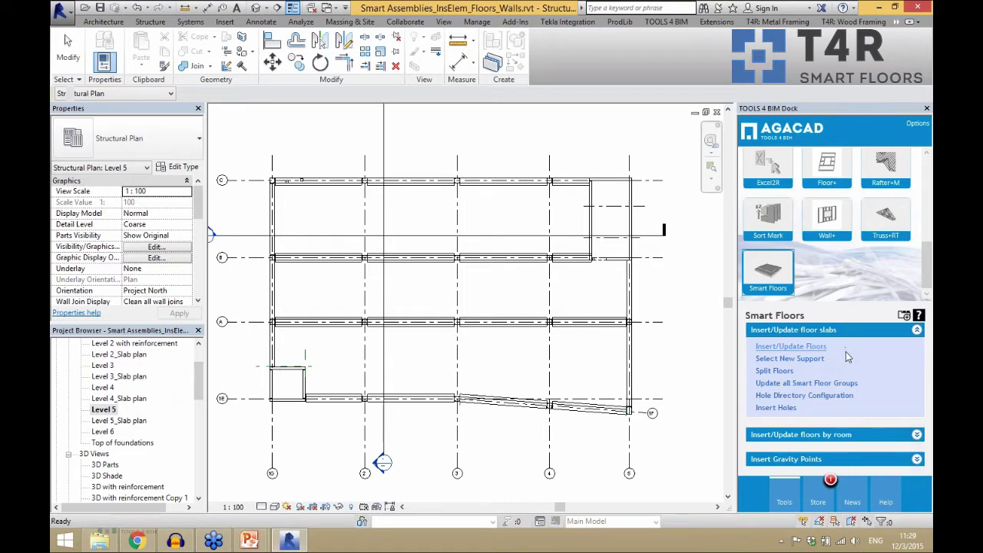
Pick the 600x500 beam as start support, 700 IT 500 as end, Precast 200 as layout beginning
{"action": "left_click", "coordinate": [781, 349]}
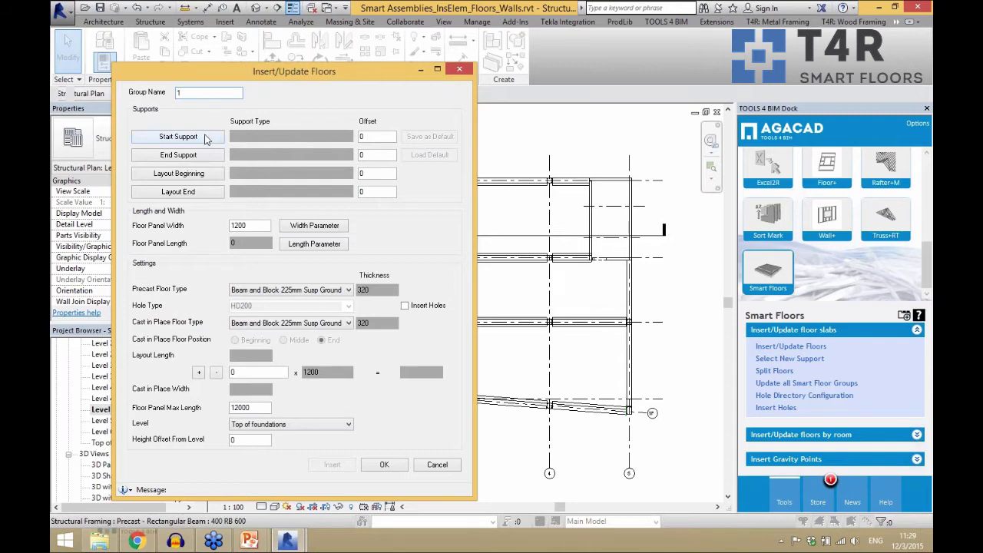
{"action": "left_click", "coordinate": [178, 137]}
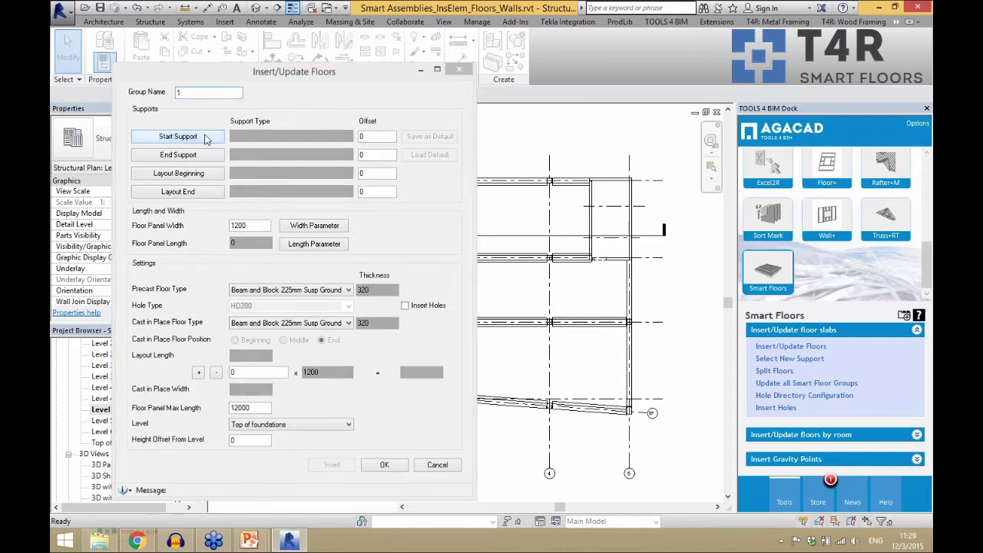
{"action": "left_click", "coordinate": [342, 191]}
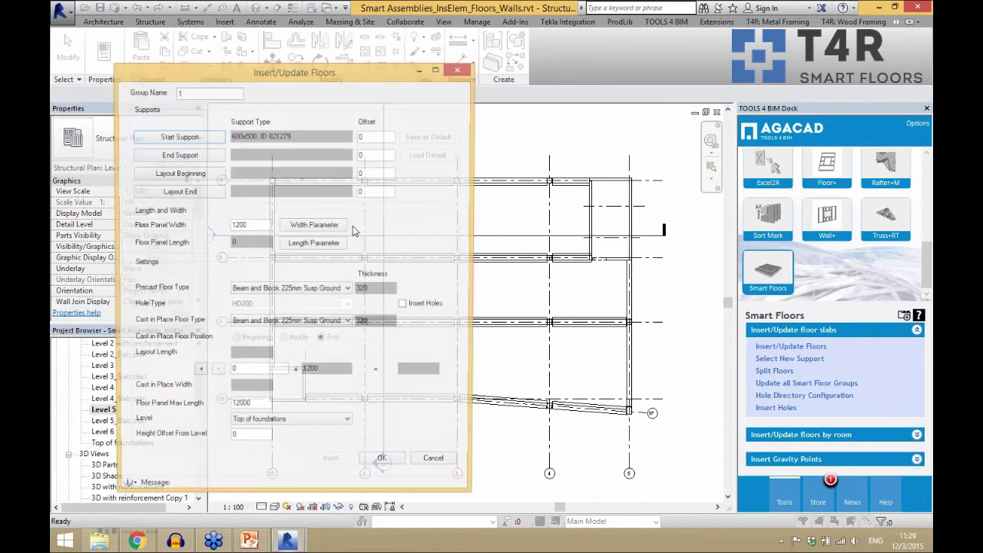
{"action": "left_click", "coordinate": [211, 156]}
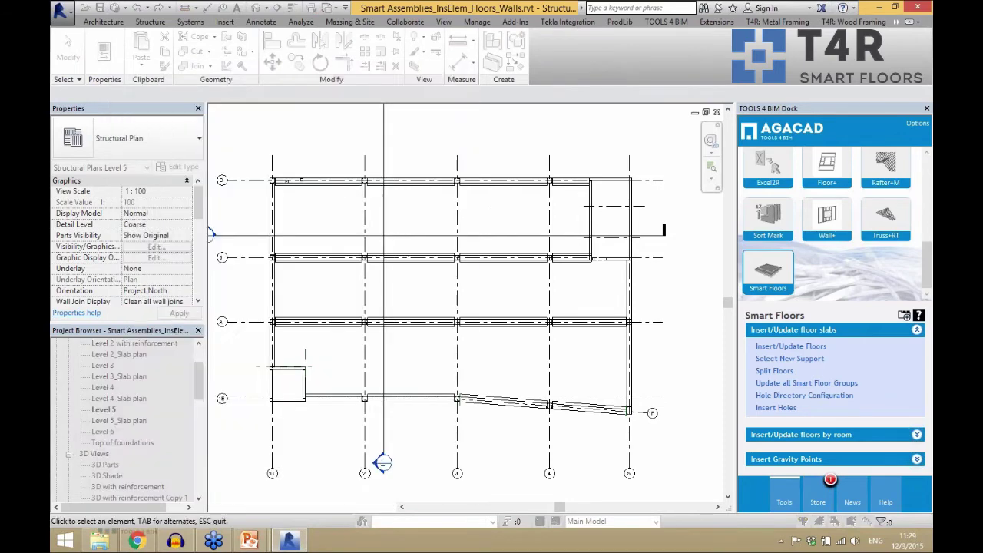
{"action": "left_click", "coordinate": [405, 259]}
{"action": "left_click", "coordinate": [199, 176]}
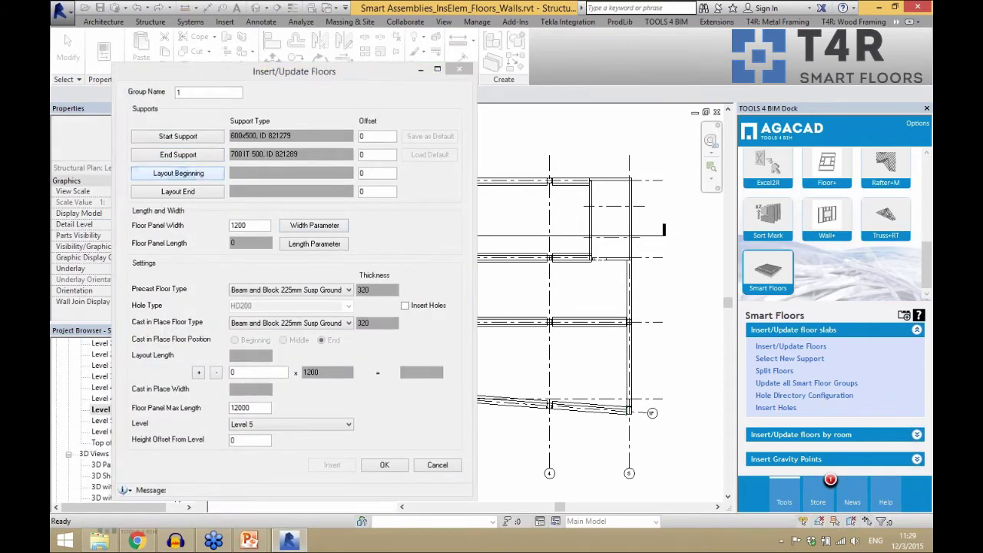
{"action": "left_click", "coordinate": [572, 231]}
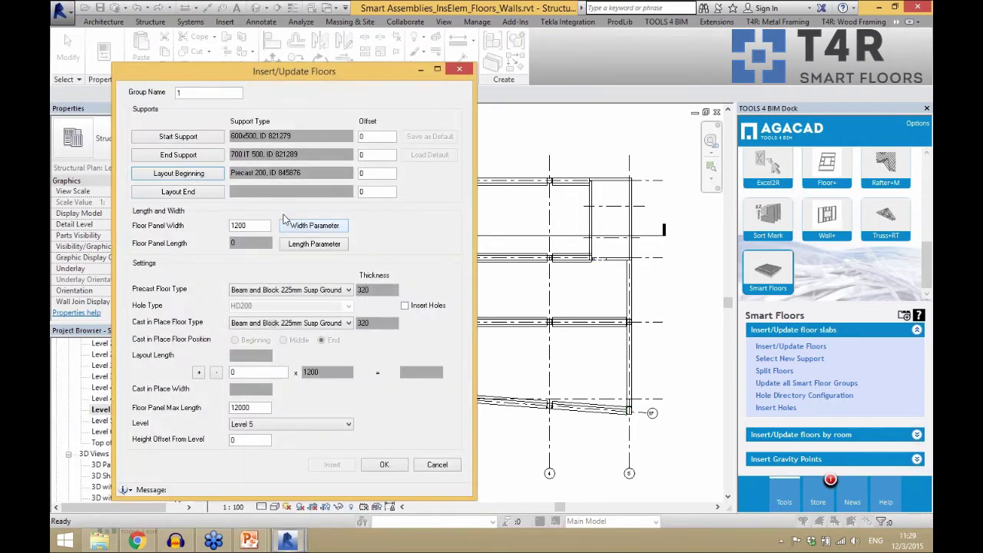
{"action": "left_click", "coordinate": [178, 192]}
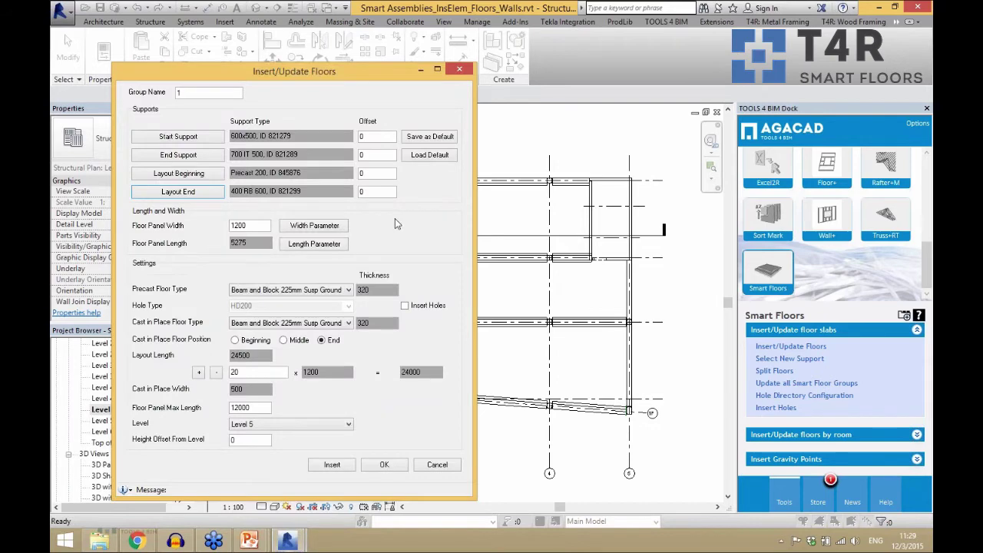
Set both start and end support offsets to 100 and review the panel length parameter
{"action": "left_click", "coordinate": [369, 137]}
{"action": "type", "text": "100"}
{"action": "key", "text": "Tab"}
{"action": "type", "text": "100"}
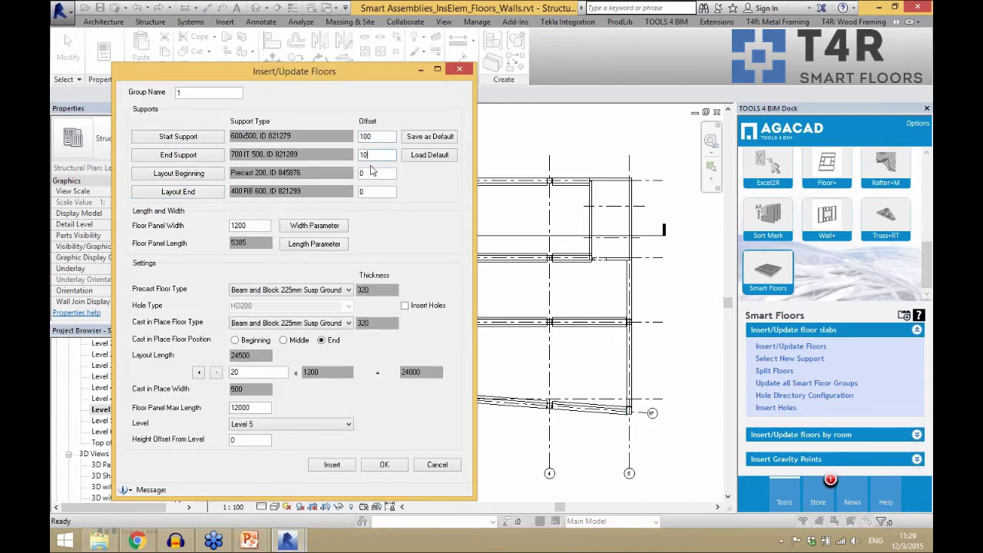
{"action": "left_click", "coordinate": [372, 172]}
{"action": "left_click", "coordinate": [367, 152]}
{"action": "left_click", "coordinate": [294, 240]}
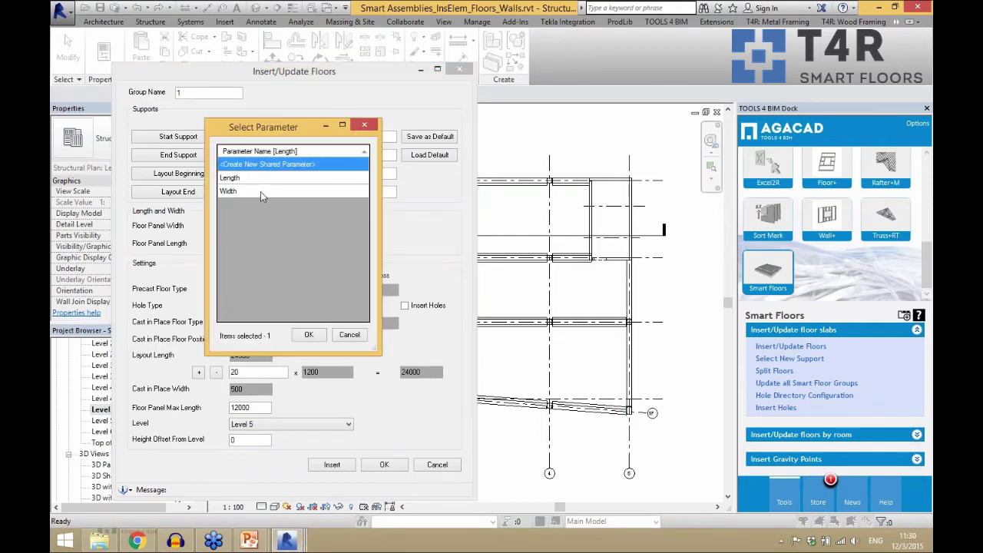
{"action": "left_click", "coordinate": [364, 124]}
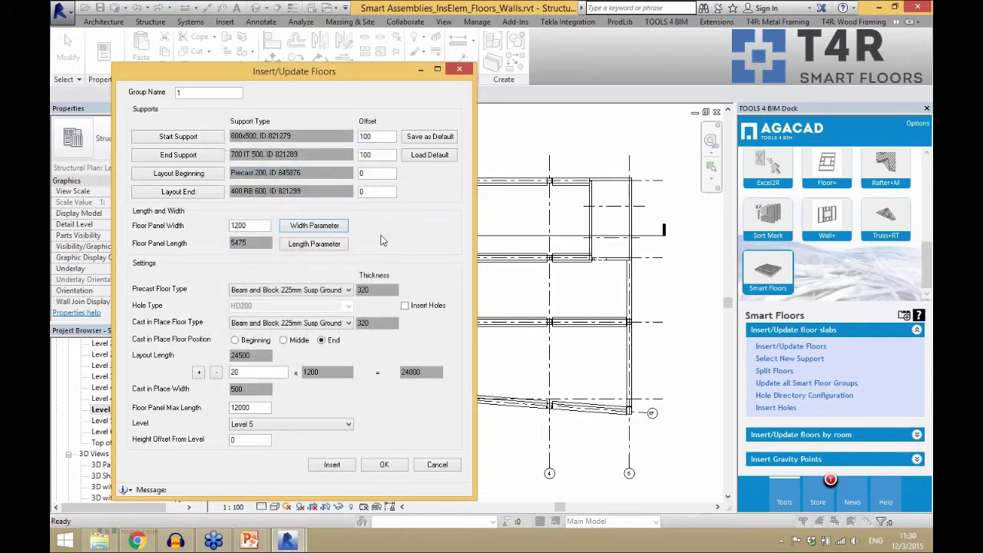
Set both the precast and cast-in-place floor types to HCS 265
{"action": "left_click", "coordinate": [331, 291]}
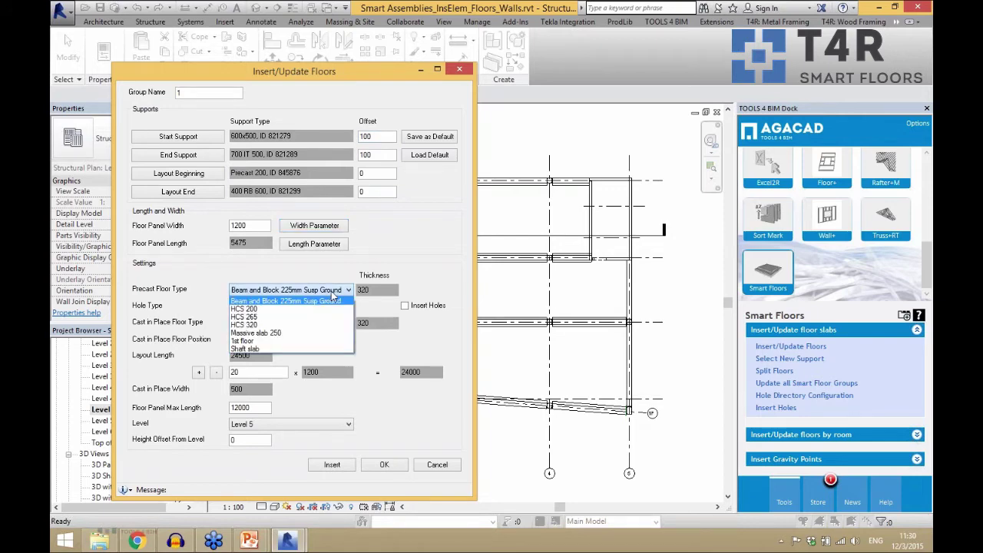
{"action": "left_click", "coordinate": [211, 274]}
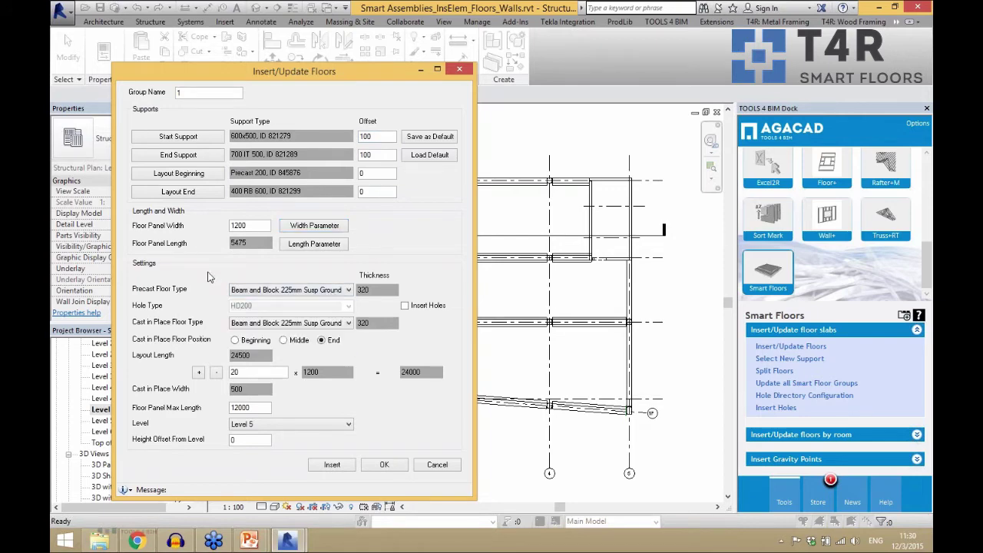
{"action": "left_click", "coordinate": [272, 291]}
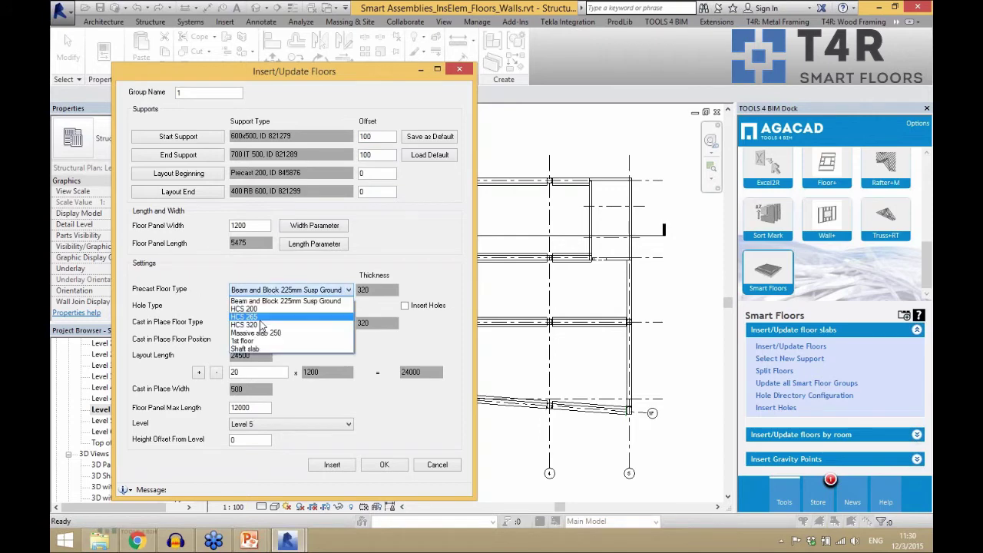
{"action": "left_click", "coordinate": [271, 319]}
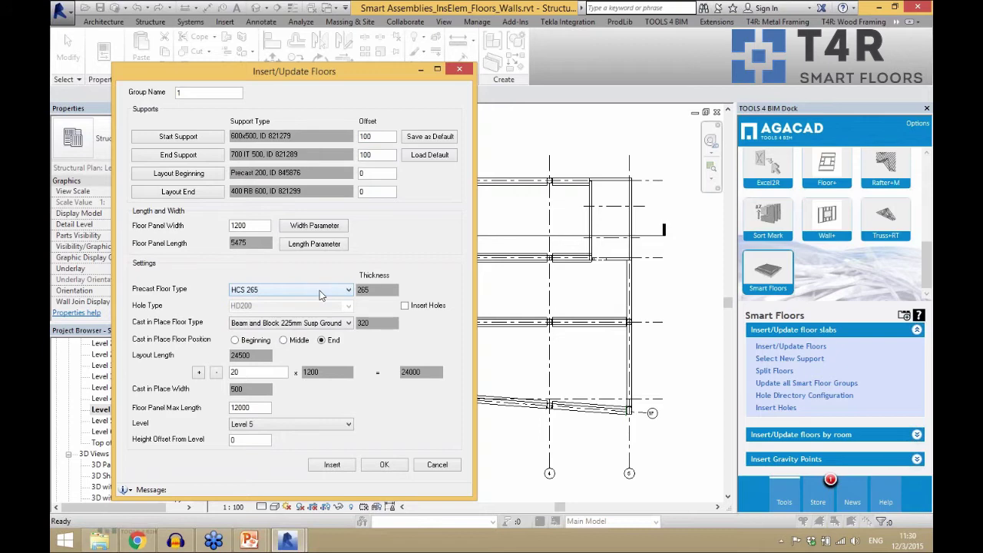
{"action": "left_click", "coordinate": [347, 323]}
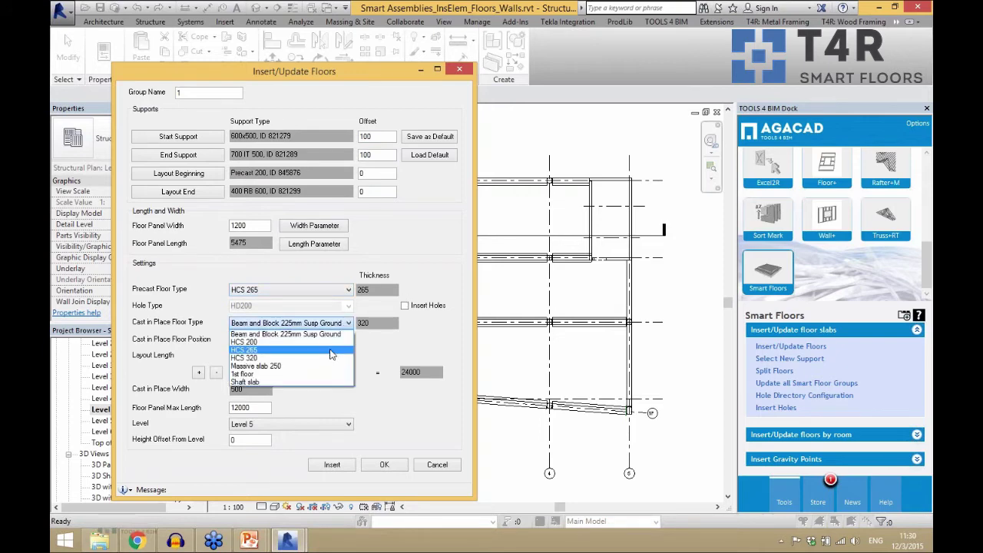
{"action": "left_click", "coordinate": [330, 350]}
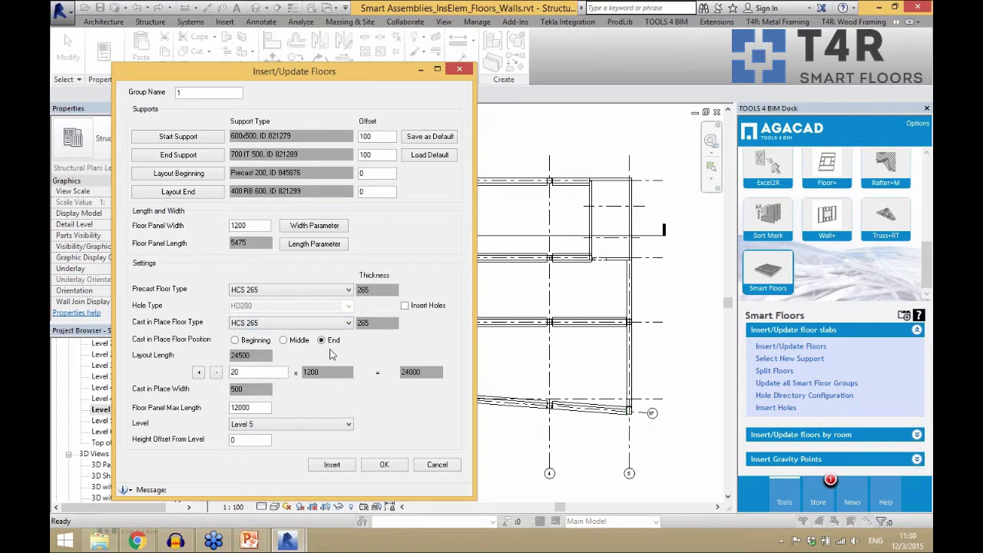
Enable Insert Holes and set the hole type to HD265
{"action": "left_click", "coordinate": [404, 305]}
{"action": "left_click", "coordinate": [349, 307]}
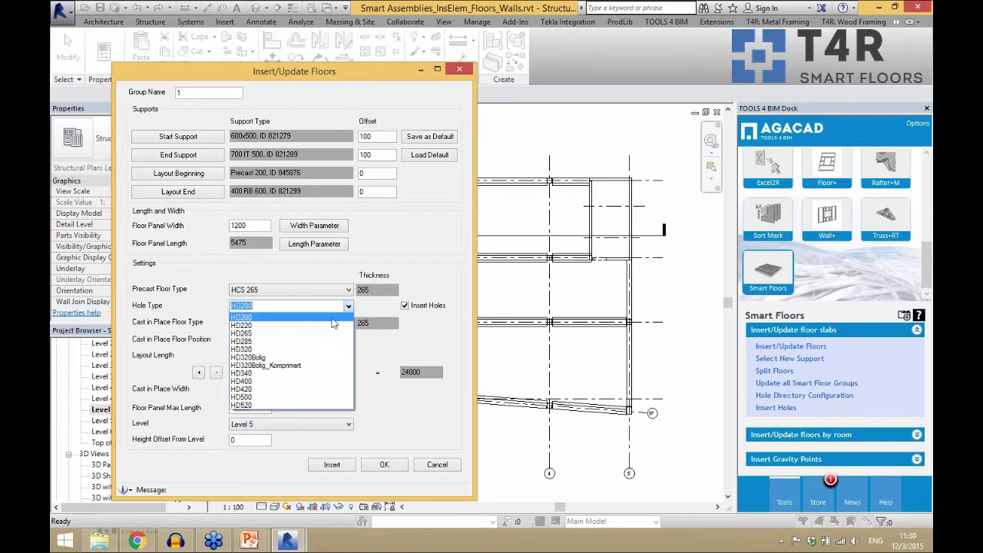
{"action": "left_click", "coordinate": [324, 332]}
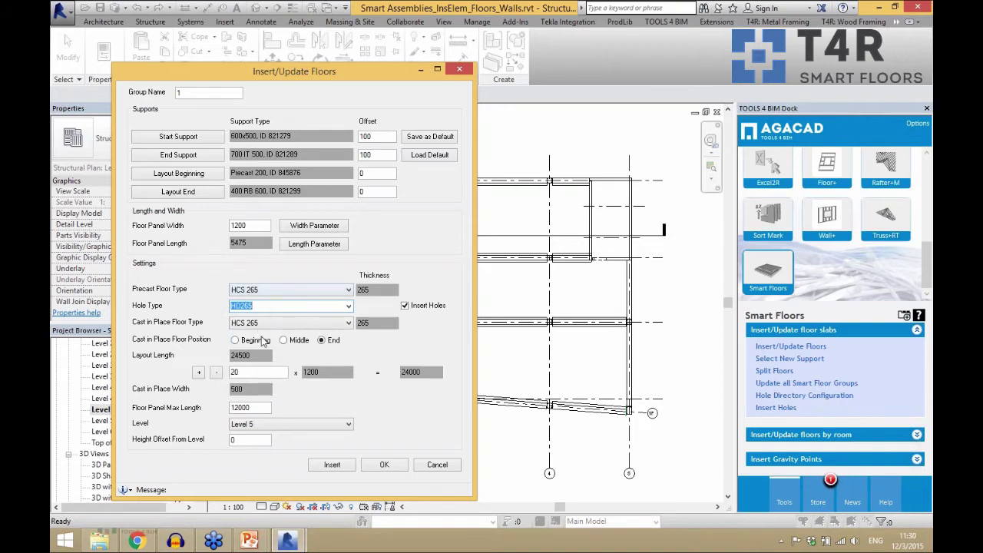
{"action": "left_click", "coordinate": [292, 305]}
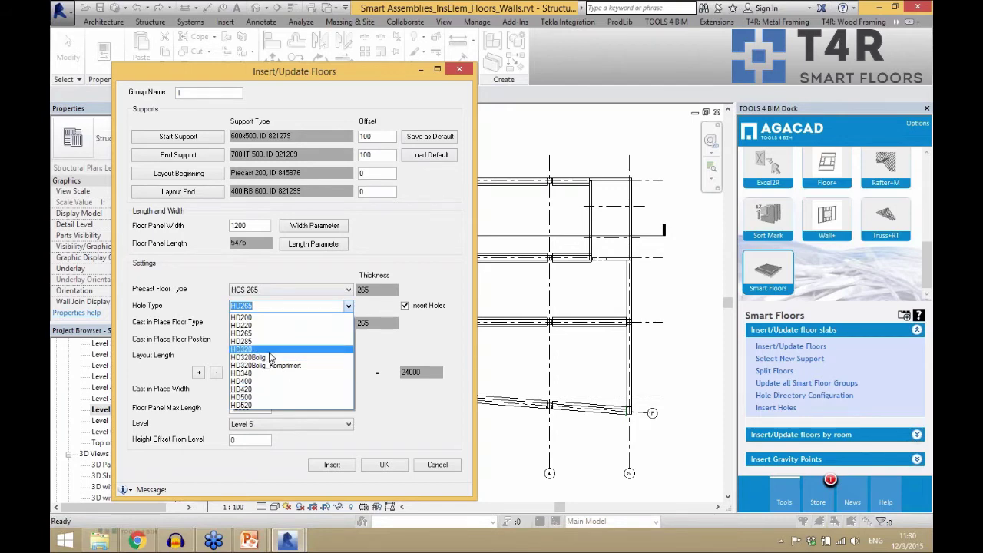
{"action": "left_click", "coordinate": [435, 344]}
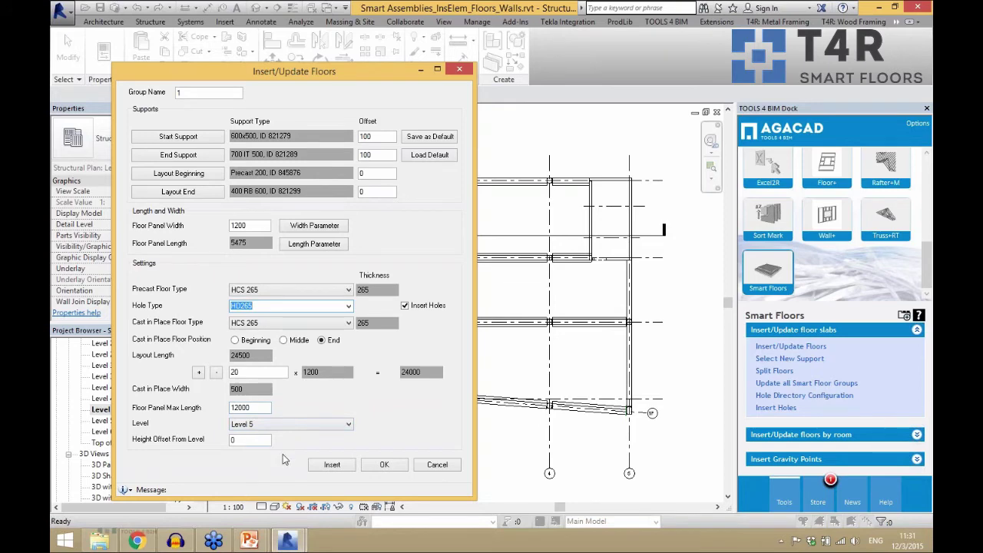
Insert the 20 HCS 265 slabs and close the Insert/Update Floors dialog
{"action": "left_click", "coordinate": [332, 464]}
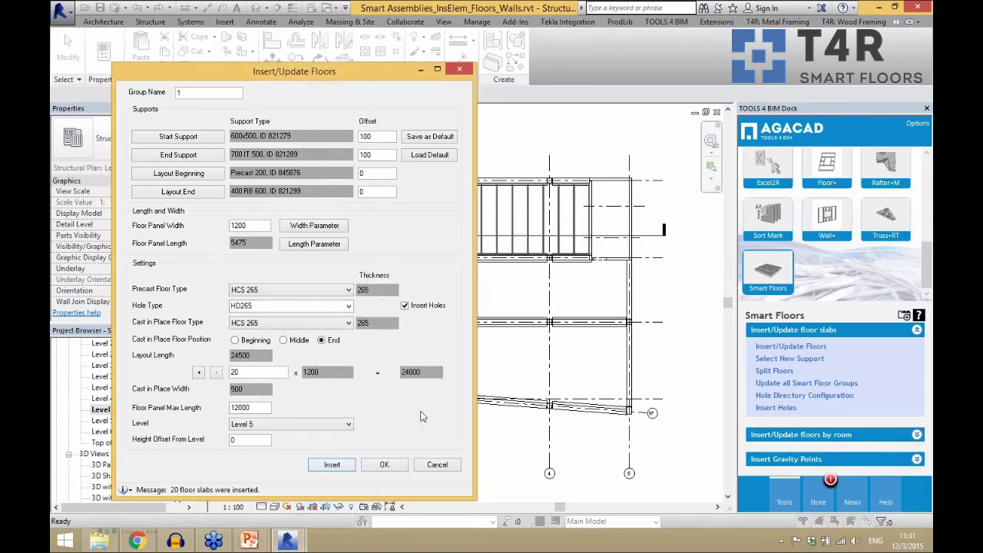
{"action": "left_click", "coordinate": [384, 464]}
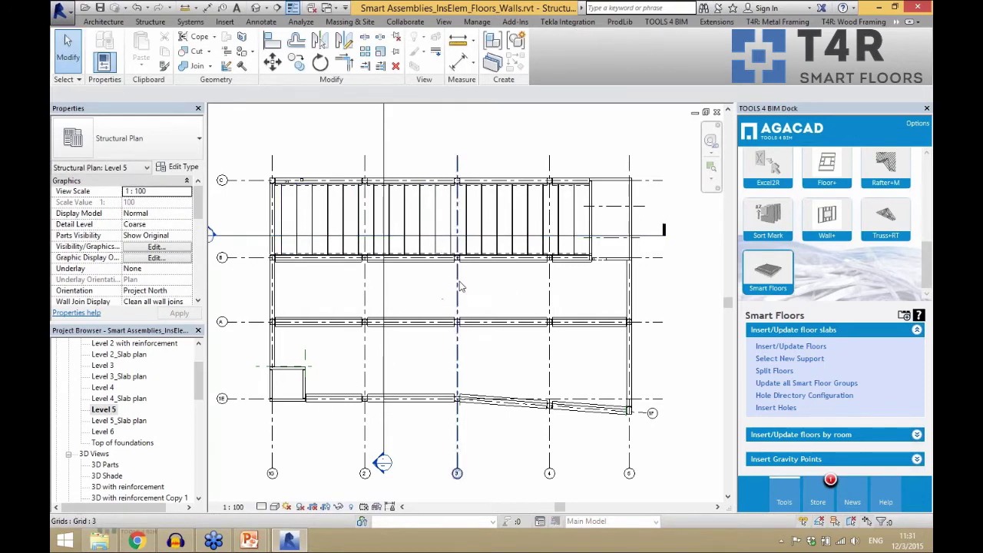
{"action": "scroll", "coordinate": [457, 272], "scroll_direction": "down", "scroll_amount": 2}
{"action": "double_click", "coordinate": [266, 245]}
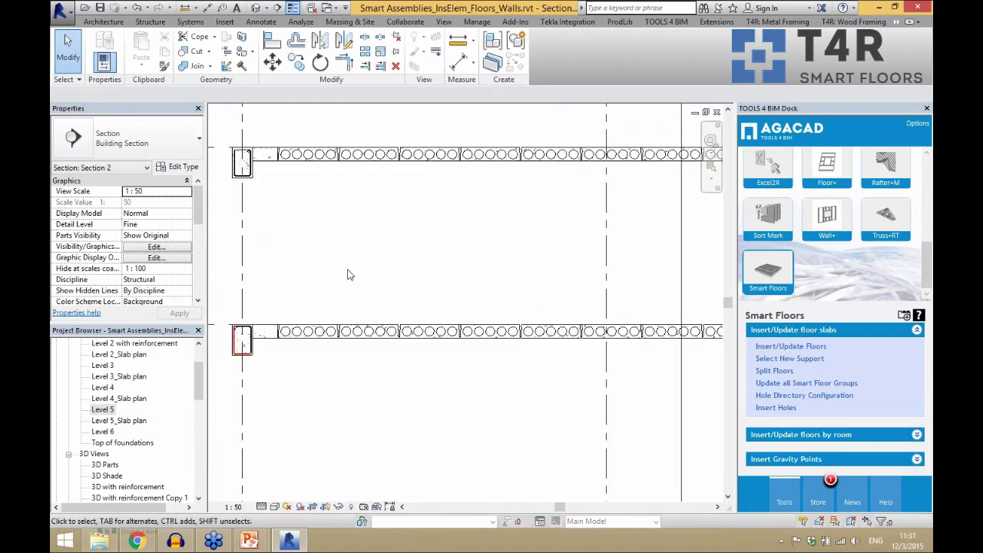
{"action": "scroll", "coordinate": [347, 316], "scroll_direction": "down", "scroll_amount": 3}
{"action": "scroll", "coordinate": [303, 351], "scroll_direction": "down", "scroll_amount": 3}
{"action": "scroll", "coordinate": [307, 261], "scroll_direction": "up", "scroll_amount": 8}
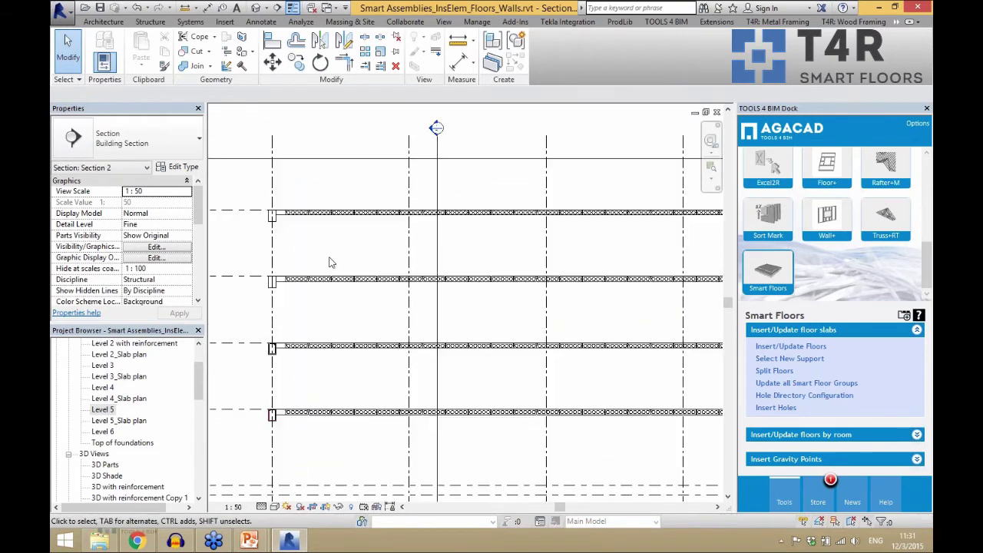
{"action": "left_click", "coordinate": [270, 295]}
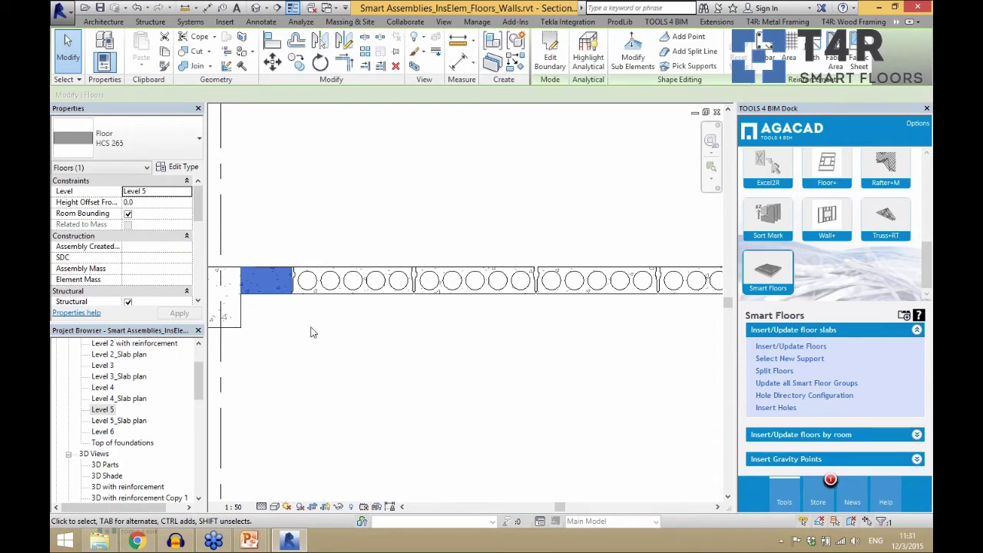
{"action": "left_click", "coordinate": [307, 314]}
{"action": "scroll", "coordinate": [401, 312], "scroll_direction": "up", "scroll_amount": 2}
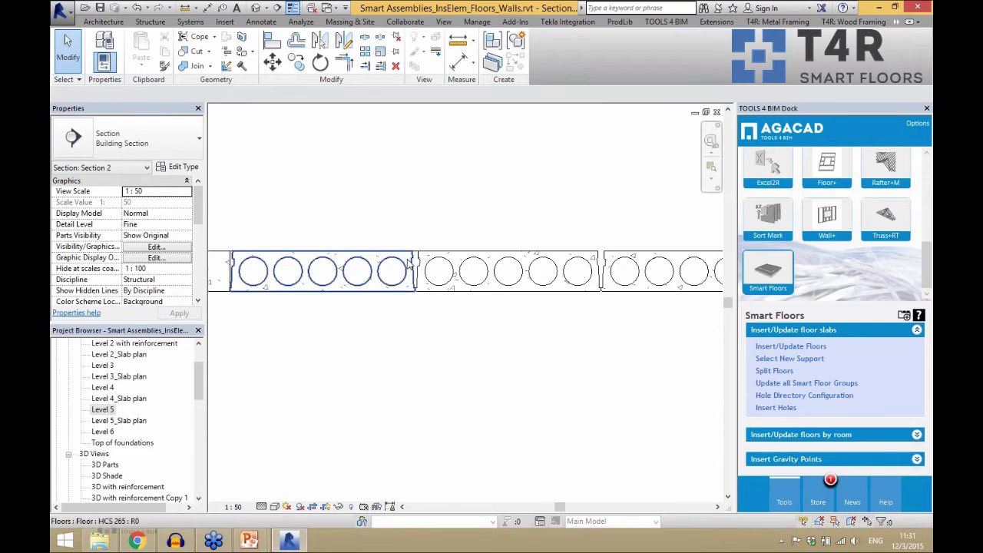
{"action": "left_click", "coordinate": [407, 263]}
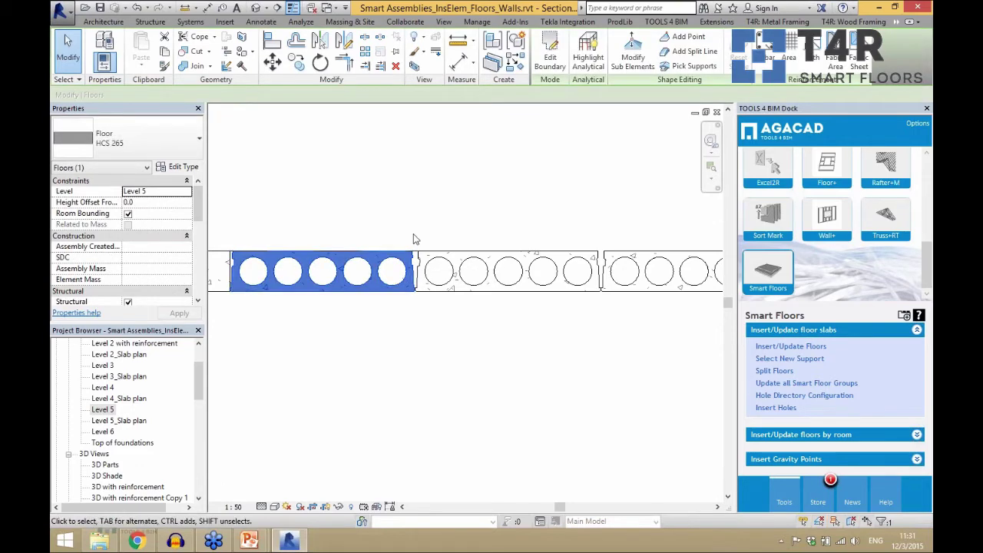
{"action": "left_click", "coordinate": [413, 235]}
{"action": "scroll", "coordinate": [415, 254], "scroll_direction": "up", "scroll_amount": 1}
{"action": "left_click", "coordinate": [417, 261]}
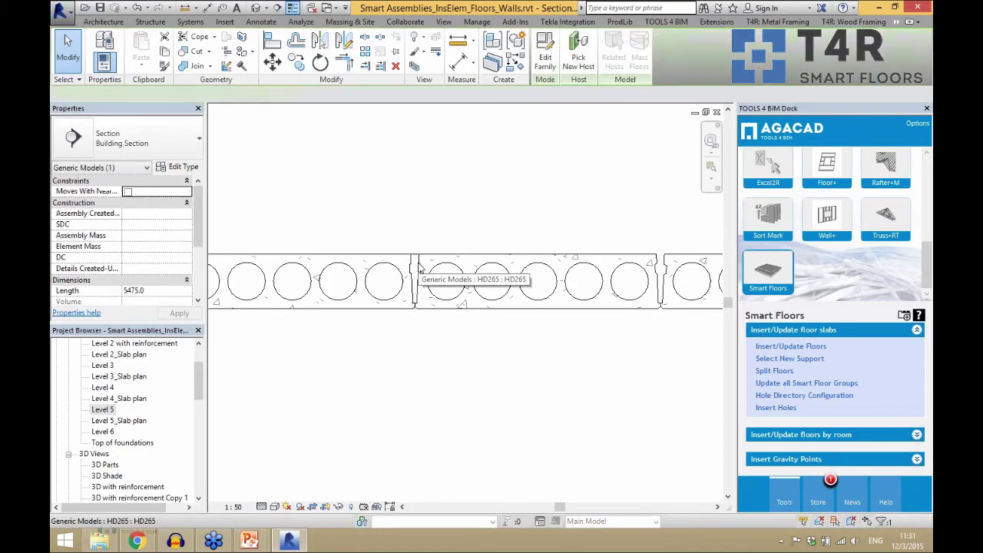
{"action": "scroll", "coordinate": [416, 265], "scroll_direction": "down", "scroll_amount": 2}
{"action": "scroll", "coordinate": [379, 295], "scroll_direction": "down", "scroll_amount": 2}
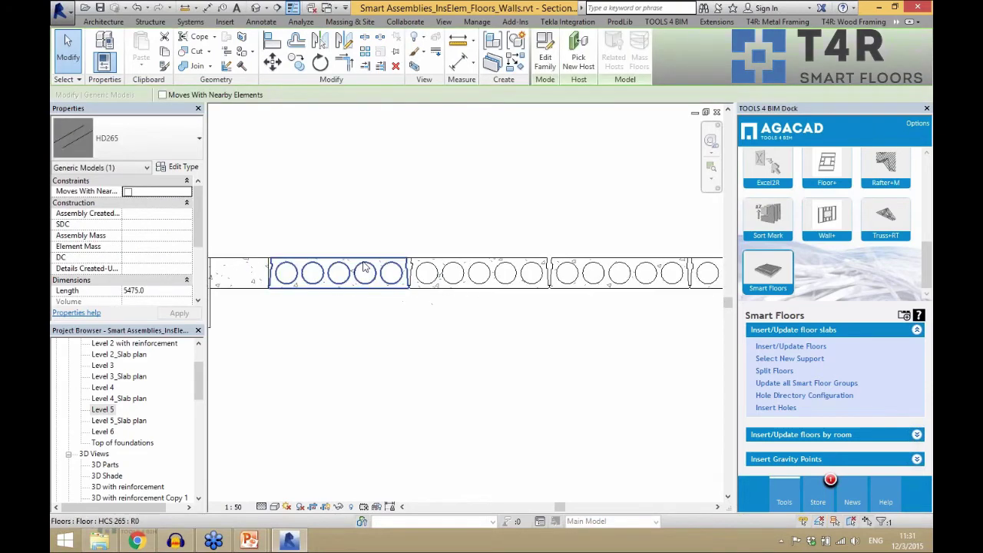
{"action": "left_click", "coordinate": [376, 307]}
{"action": "left_click", "coordinate": [363, 290]}
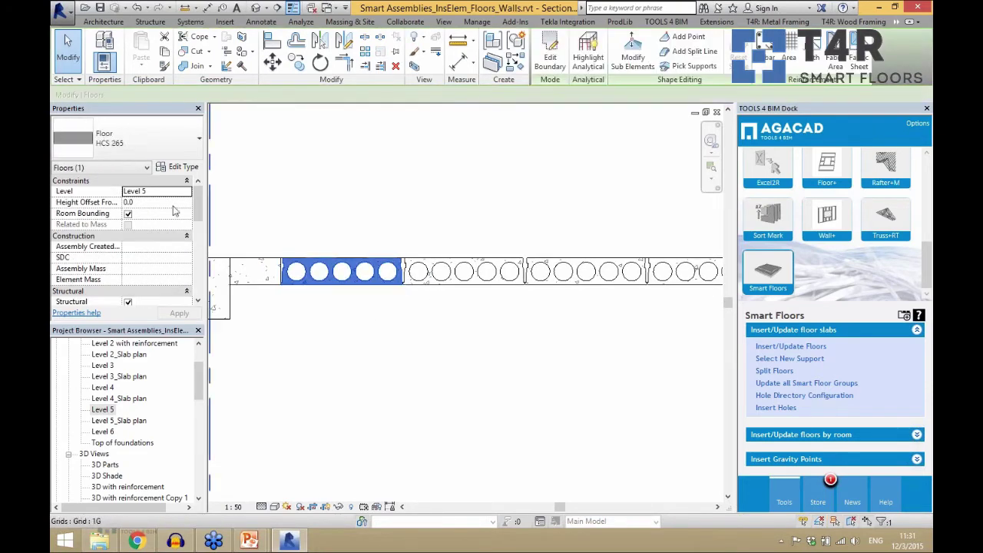
{"action": "left_click_drag", "start_coordinate": [198, 208], "coordinate": [207, 280]}
{"action": "left_click", "coordinate": [322, 222]}
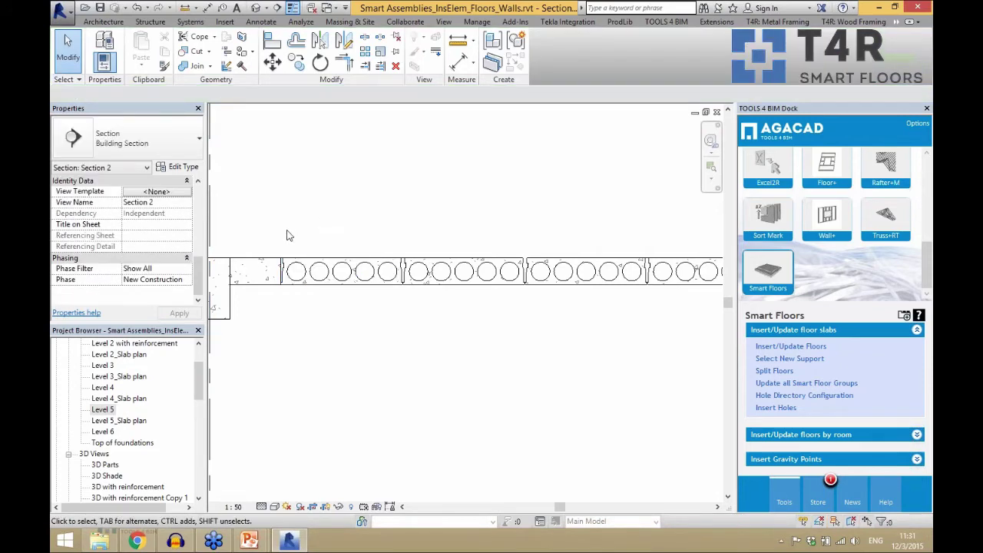
{"action": "scroll", "coordinate": [286, 285], "scroll_direction": "down", "scroll_amount": 3}
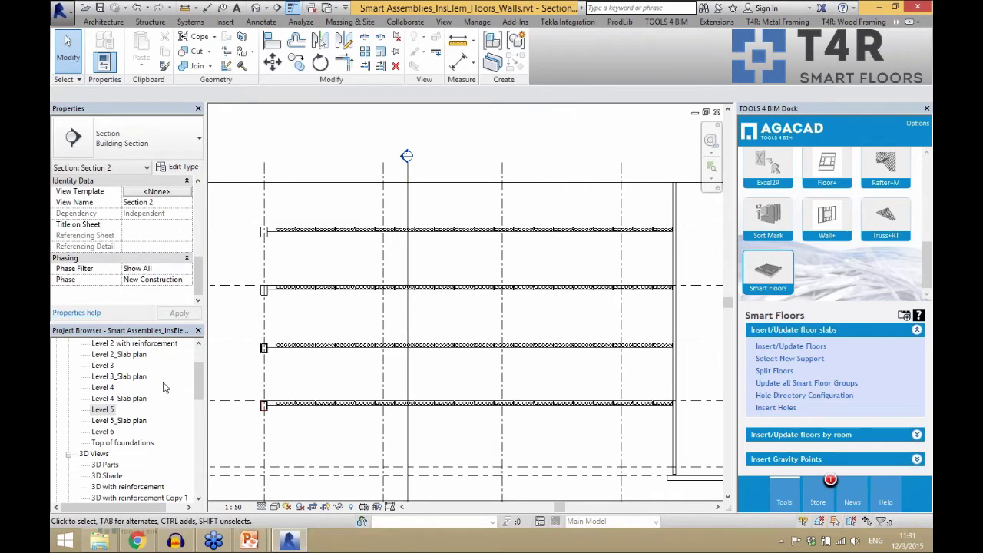
{"action": "left_click_drag", "start_coordinate": [192, 388], "coordinate": [194, 371]}
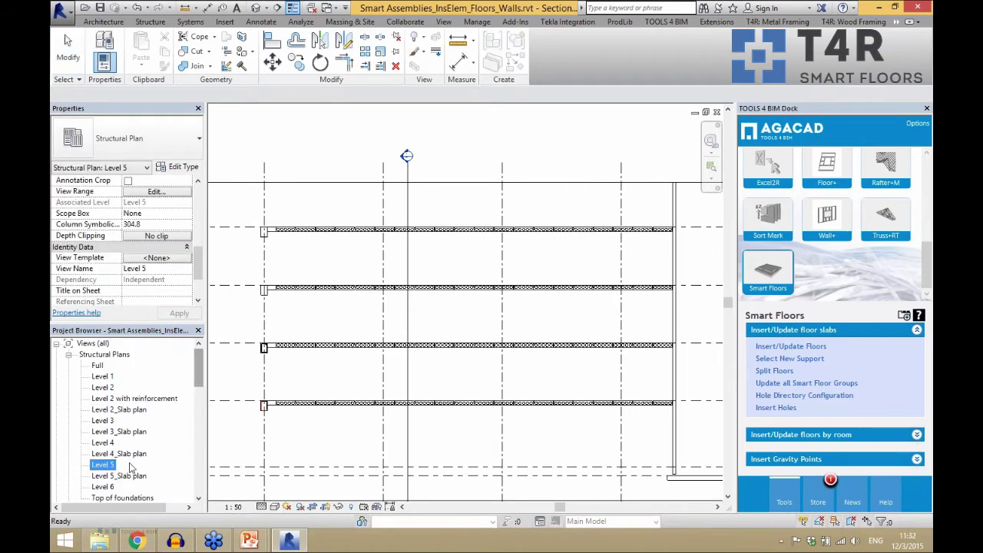
Open the Level 5 structural plan, zoom in, and launch Insert/Update Floors for a new group
{"action": "double_click", "coordinate": [103, 465]}
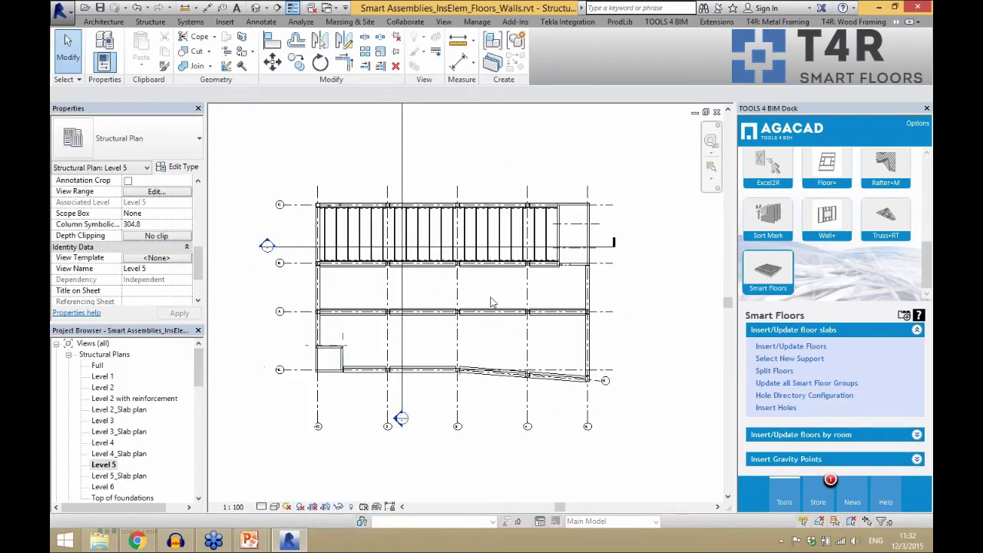
{"action": "scroll", "coordinate": [566, 360], "scroll_direction": "up", "scroll_amount": 2}
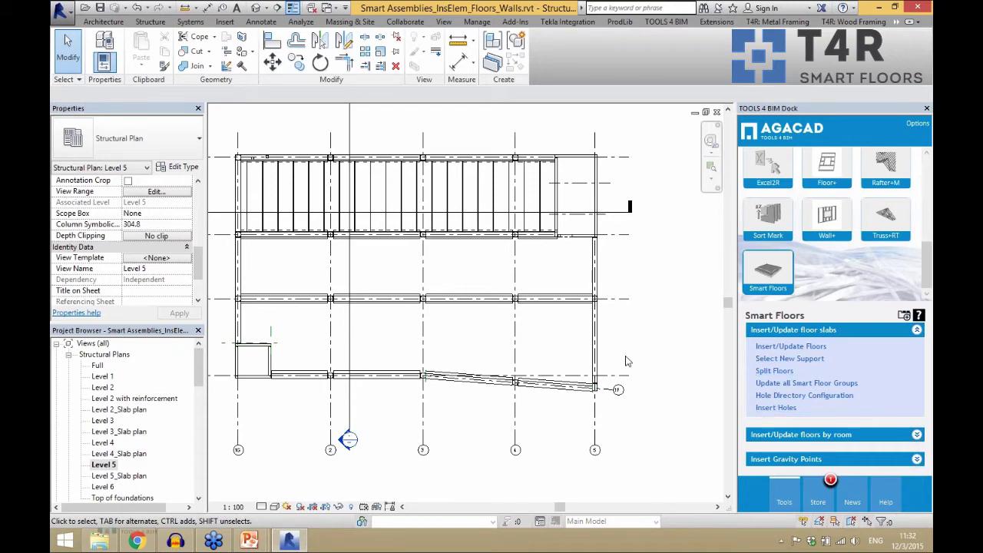
{"action": "scroll", "coordinate": [514, 338], "scroll_direction": "up", "scroll_amount": 1}
{"action": "scroll", "coordinate": [452, 340], "scroll_direction": "up", "scroll_amount": 1}
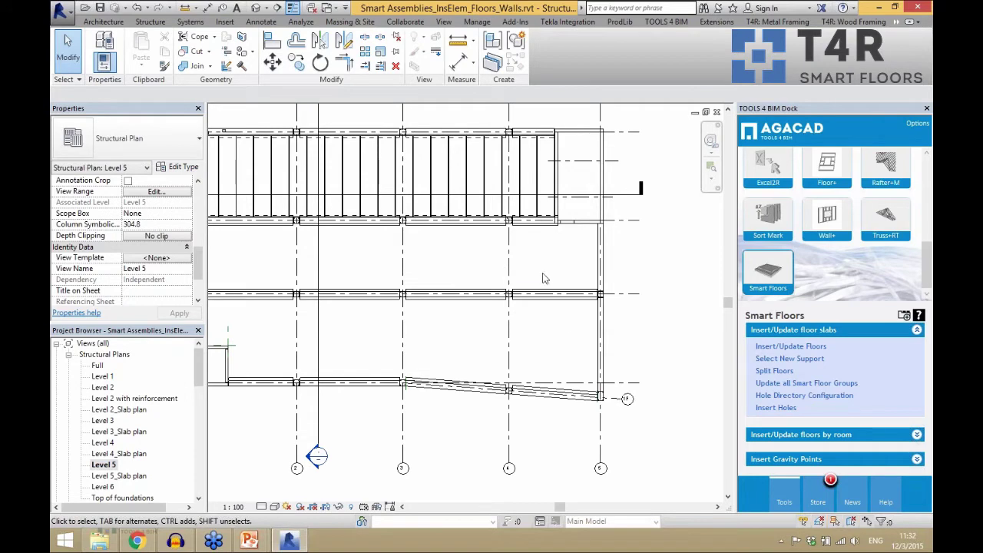
{"action": "scroll", "coordinate": [582, 367], "scroll_direction": "up", "scroll_amount": 1}
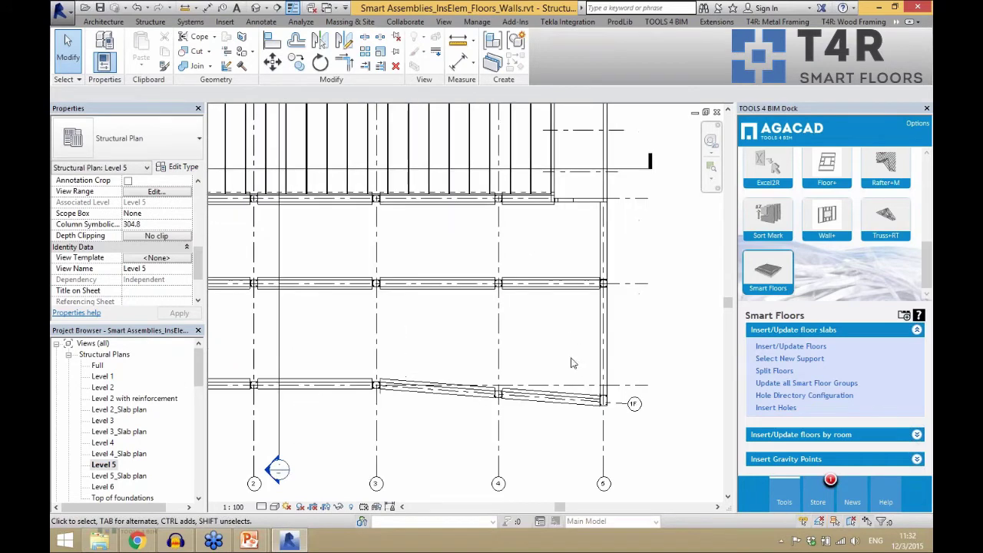
{"action": "left_click", "coordinate": [764, 348]}
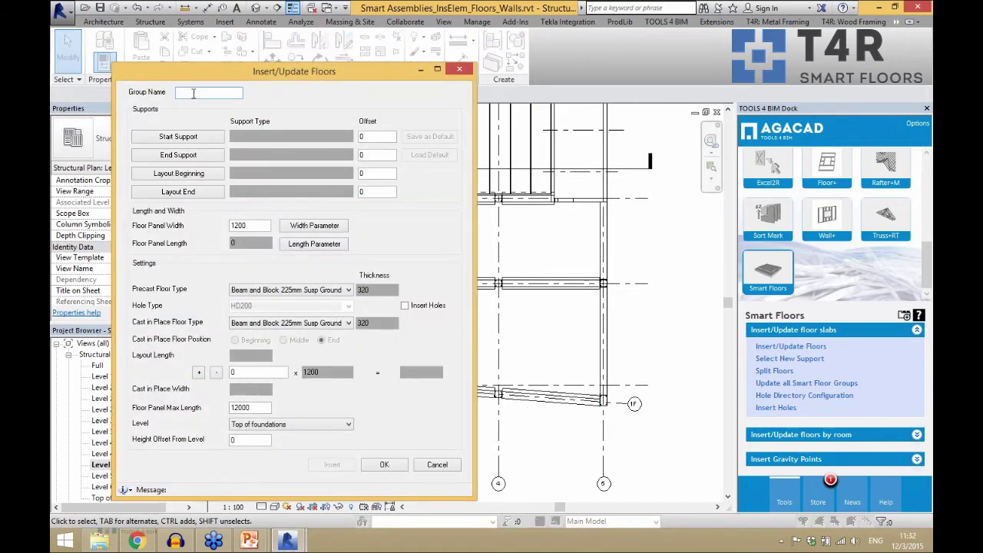
Reopen the floor settings after a cancelled support pick and name the group 2
{"action": "left_click", "coordinate": [198, 137]}
{"action": "key", "text": "Escape"}
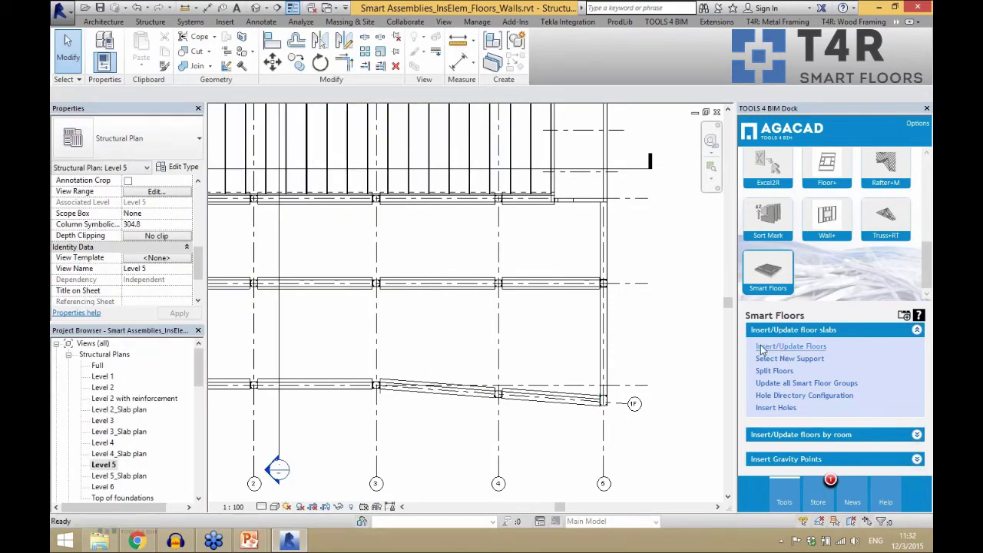
{"action": "left_click", "coordinate": [761, 348]}
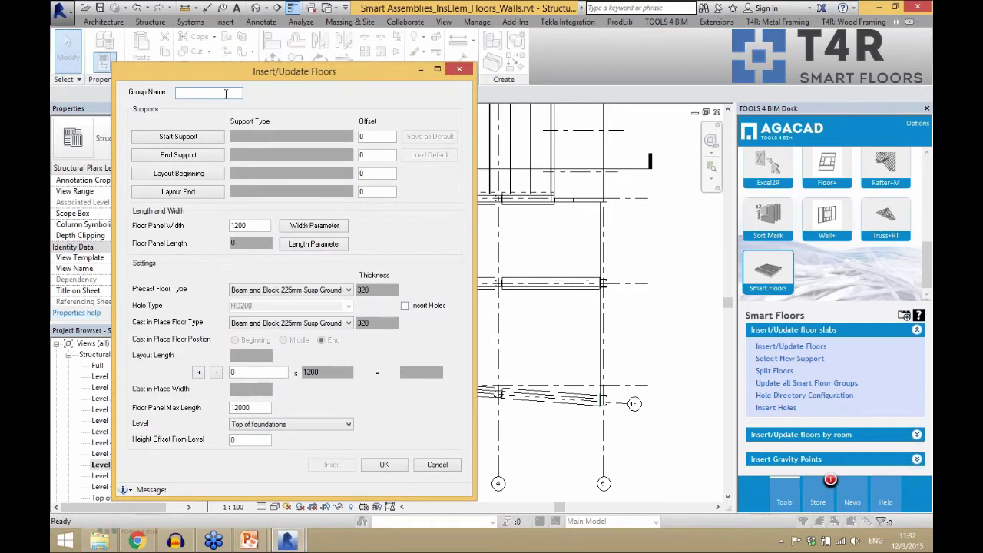
{"action": "type", "text": "2"}
Pick the start and end support beams and lay out slabs from grid 5 to grid 3
{"action": "left_click", "coordinate": [178, 136]}
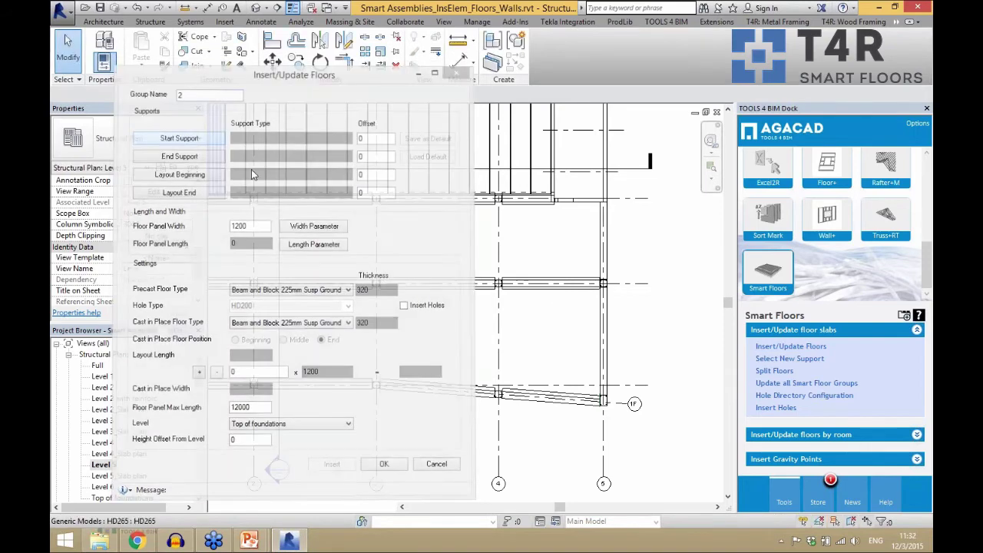
{"action": "left_click", "coordinate": [417, 295]}
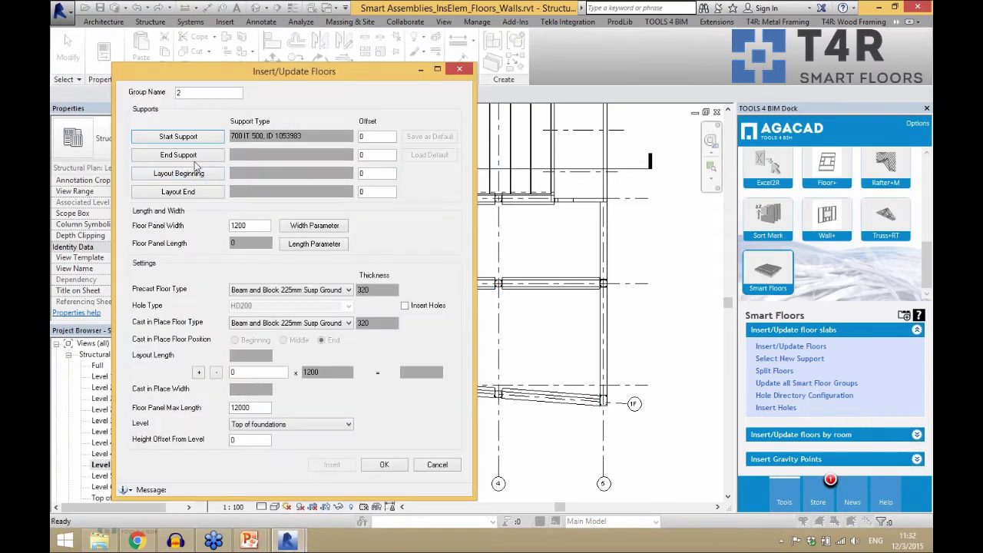
{"action": "left_click", "coordinate": [178, 159]}
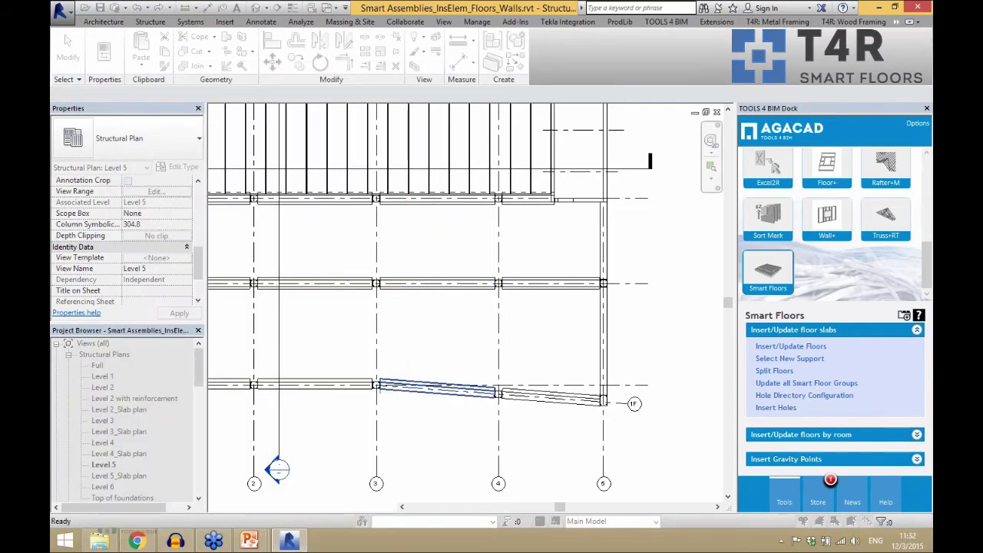
{"action": "left_click", "coordinate": [498, 394]}
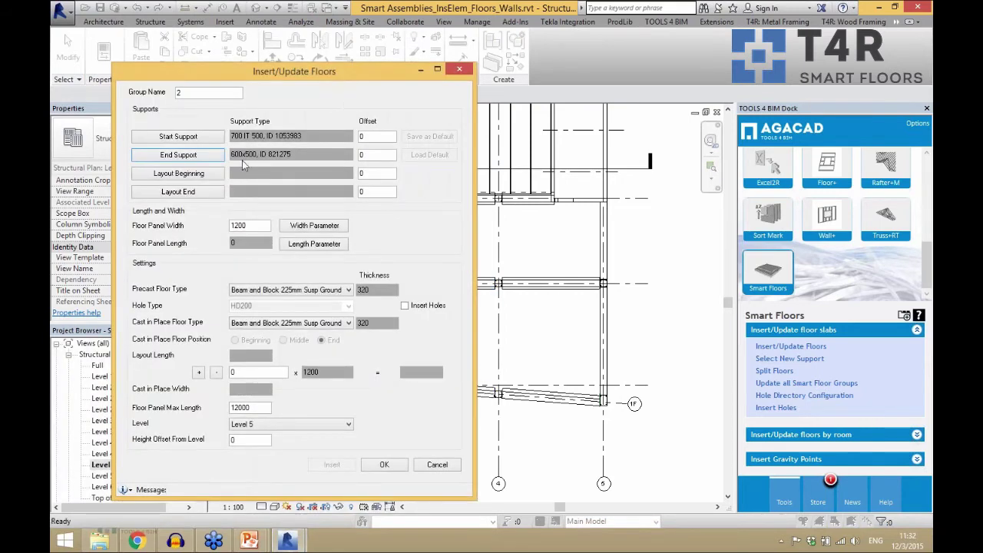
{"action": "left_click", "coordinate": [178, 173]}
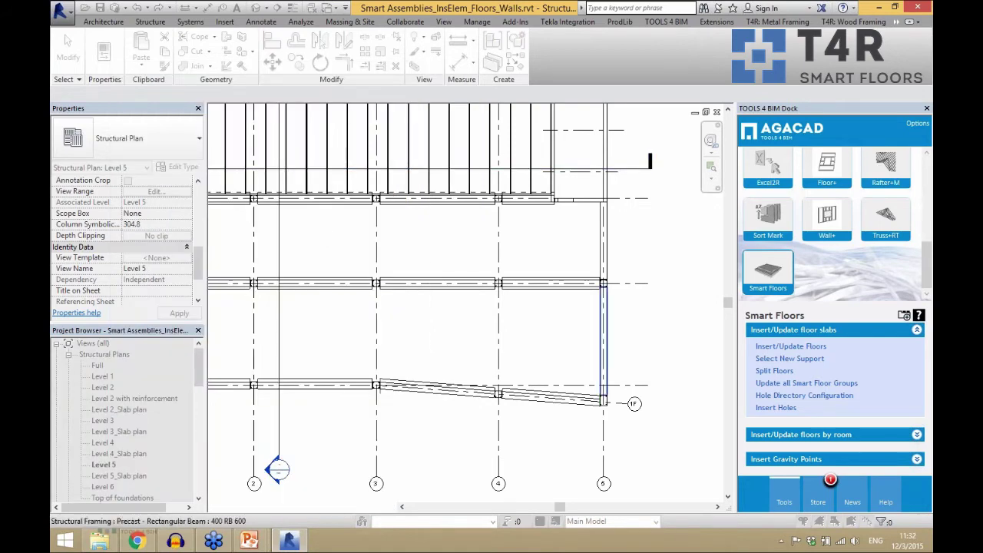
{"action": "left_click", "coordinate": [604, 338]}
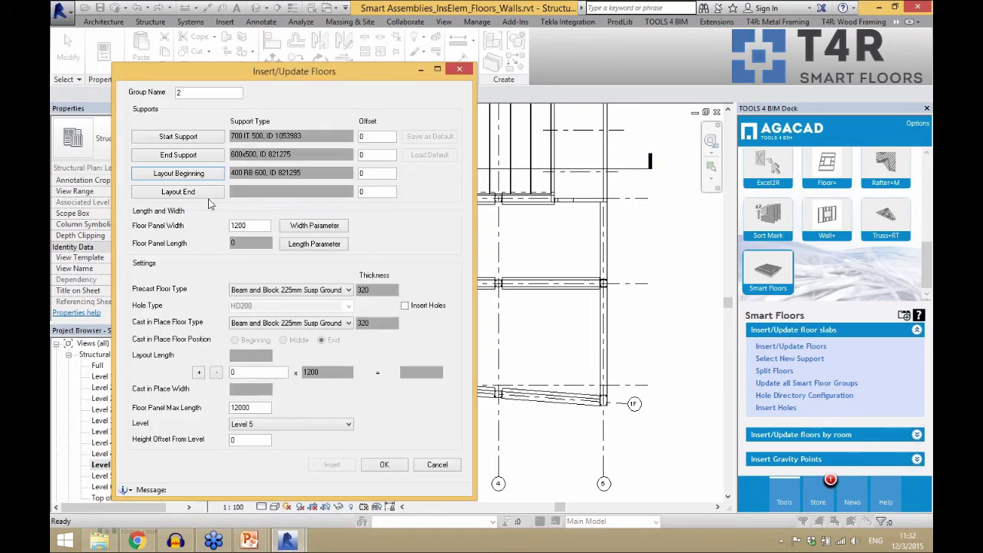
{"action": "left_click", "coordinate": [178, 191]}
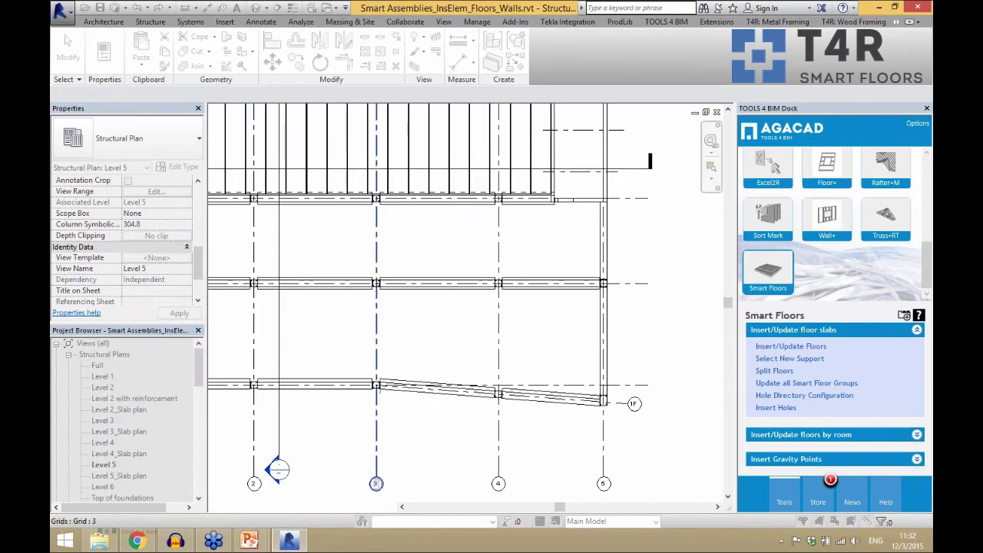
{"action": "left_click", "coordinate": [376, 347]}
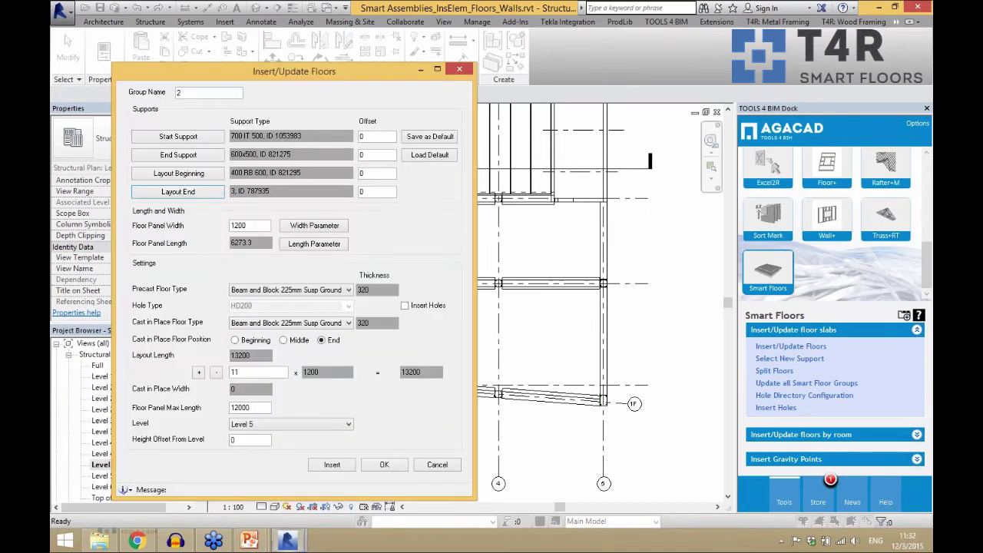
Set the start and end support offsets to 100
{"action": "left_click", "coordinate": [368, 137]}
{"action": "double_click", "coordinate": [364, 136]}
{"action": "type", "text": "1"}
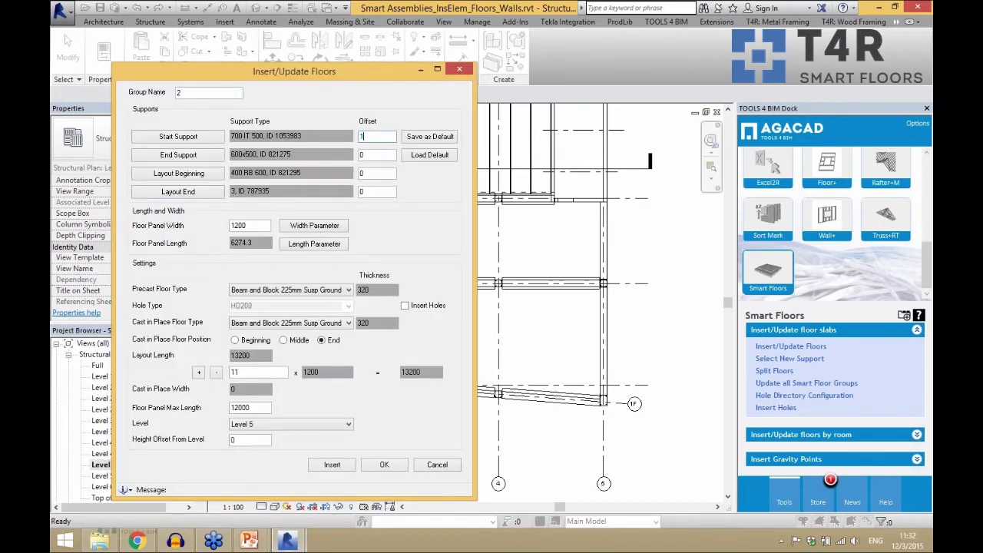
{"action": "type", "text": "00100"}
{"action": "key", "text": "Tab"}
{"action": "type", "text": "0"}
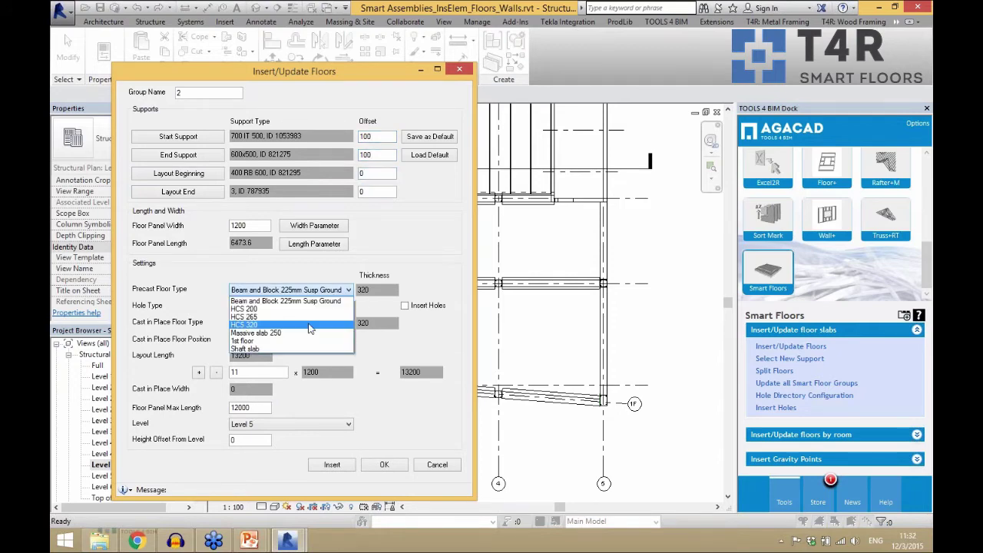
Use HCS 265 floor types with HD265 holes and insert the 11 slabs
{"action": "left_click", "coordinate": [316, 318]}
{"action": "left_click", "coordinate": [321, 324]}
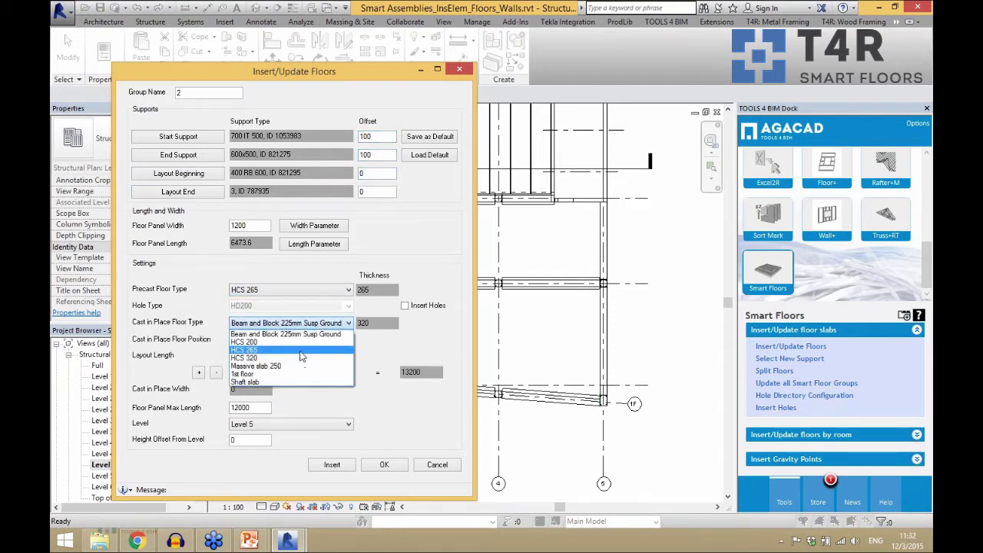
{"action": "left_click", "coordinate": [302, 349]}
{"action": "left_click", "coordinate": [405, 306]}
{"action": "left_click", "coordinate": [347, 307]}
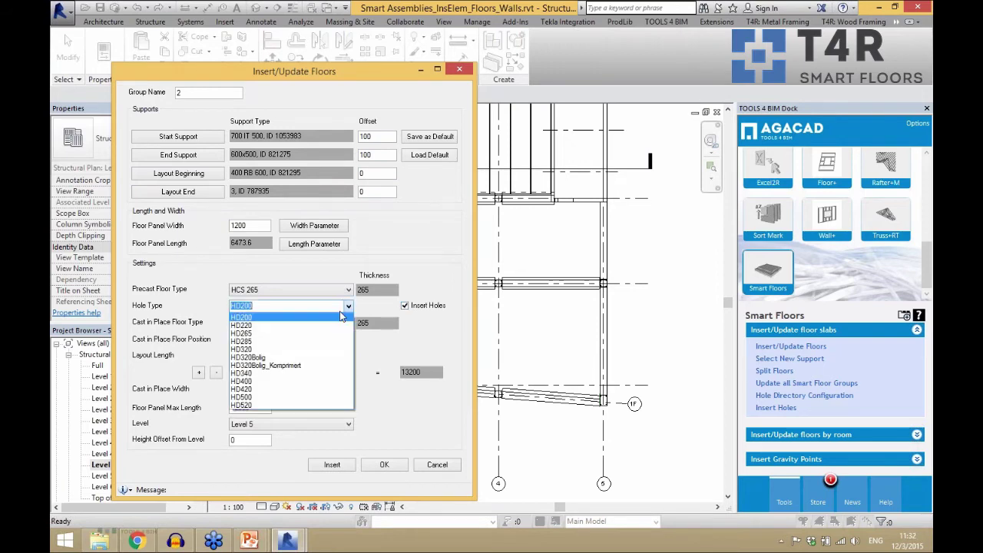
{"action": "left_click", "coordinate": [292, 335]}
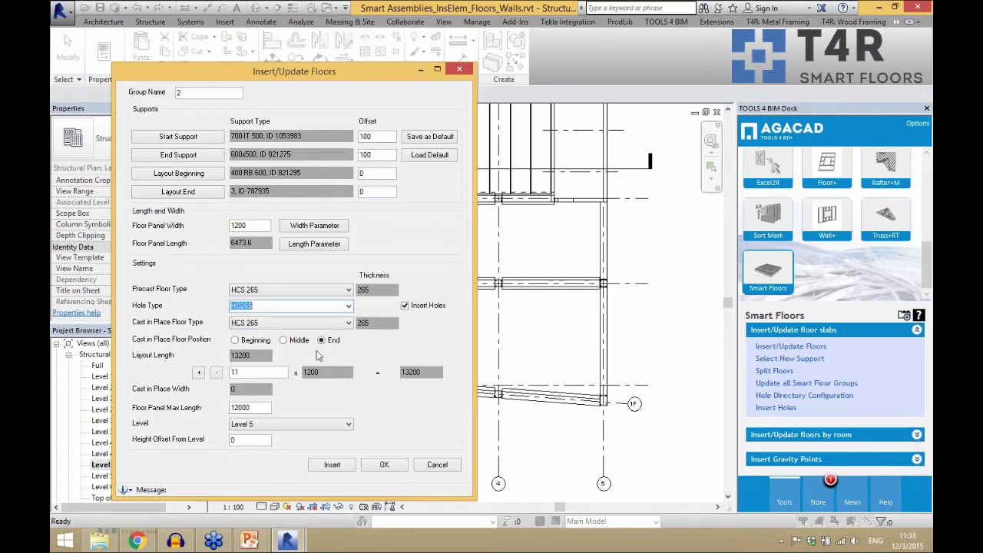
{"action": "left_click", "coordinate": [333, 464]}
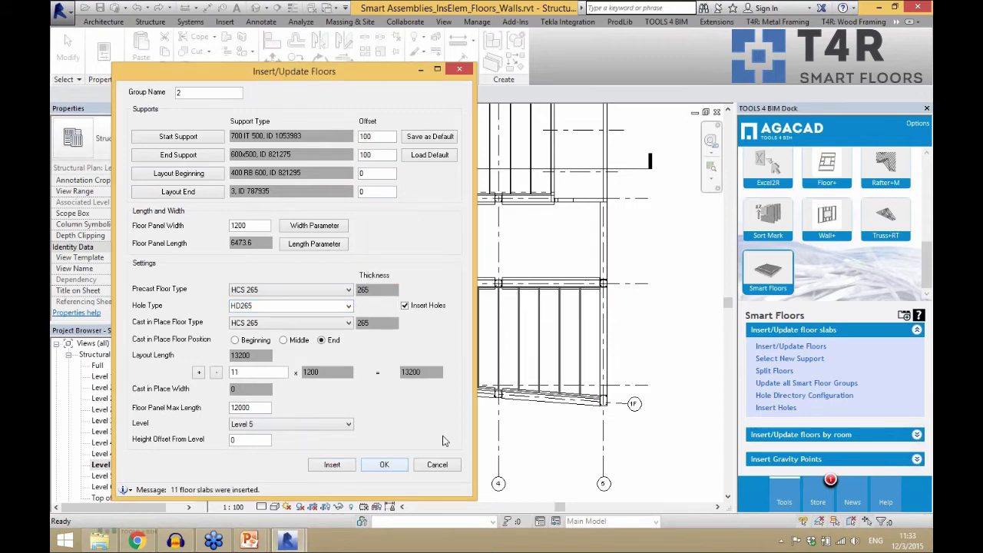
{"action": "left_click", "coordinate": [396, 463]}
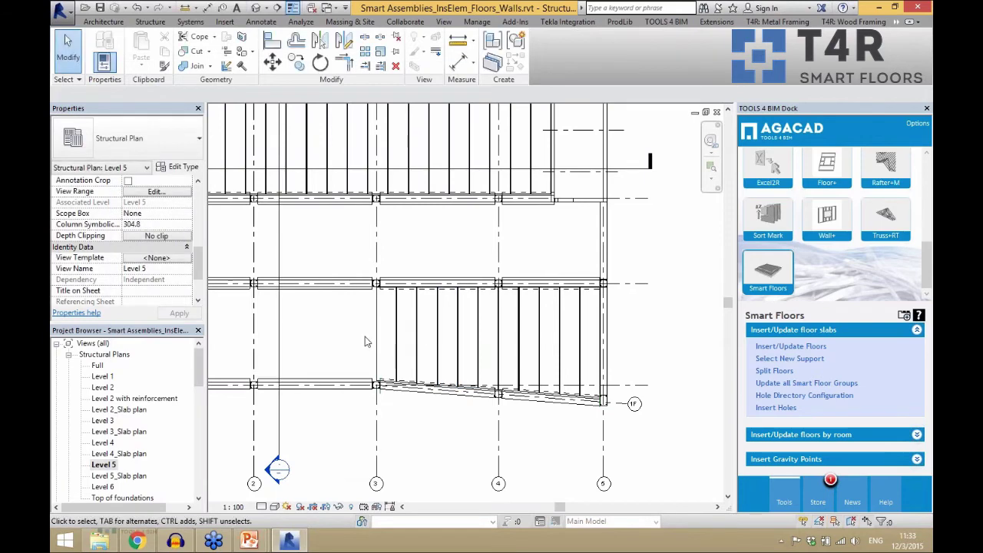
Move slab group 2's layout beginning to grid 4 and update it to six slabs
{"action": "left_click_drag", "start_coordinate": [563, 354], "coordinate": [374, 326]}
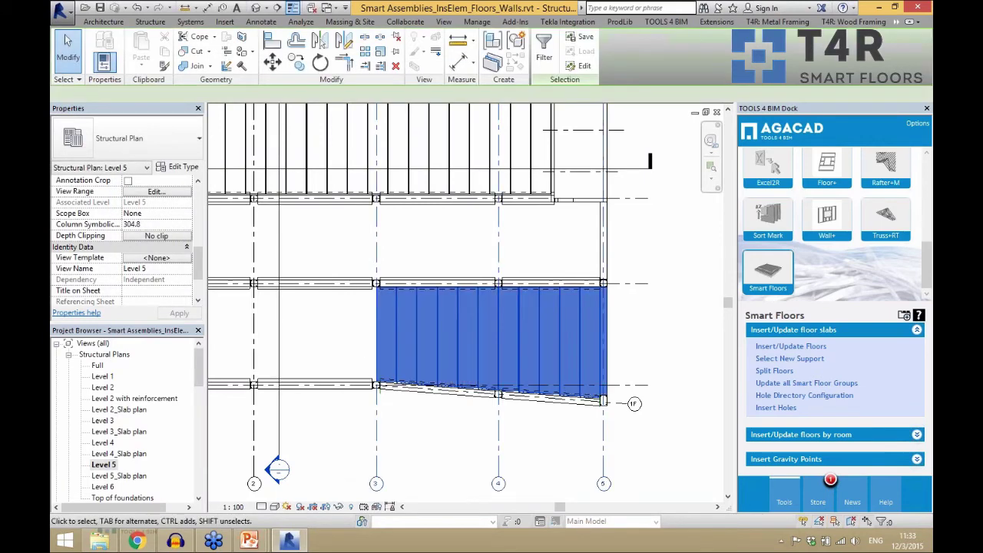
{"action": "left_click", "coordinate": [783, 347]}
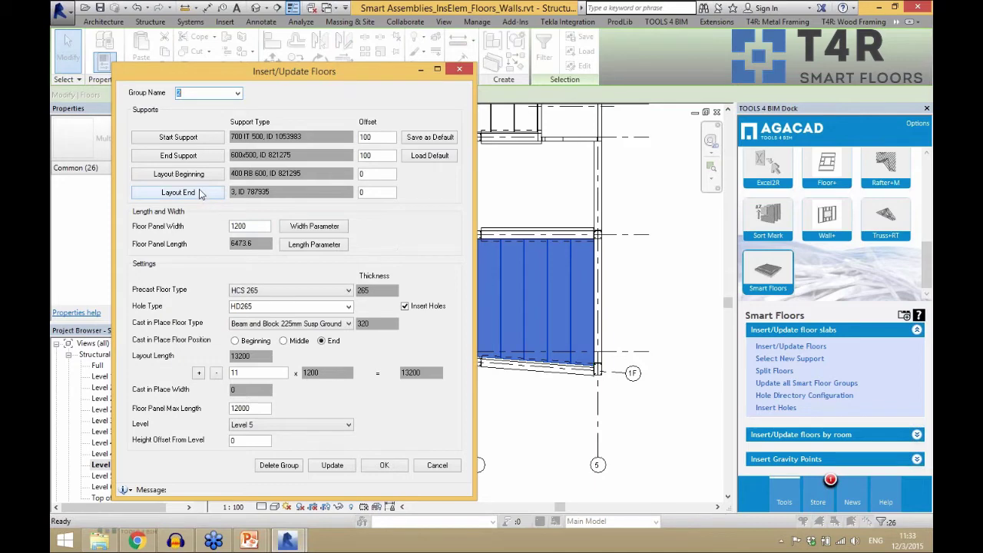
{"action": "left_click", "coordinate": [179, 173]}
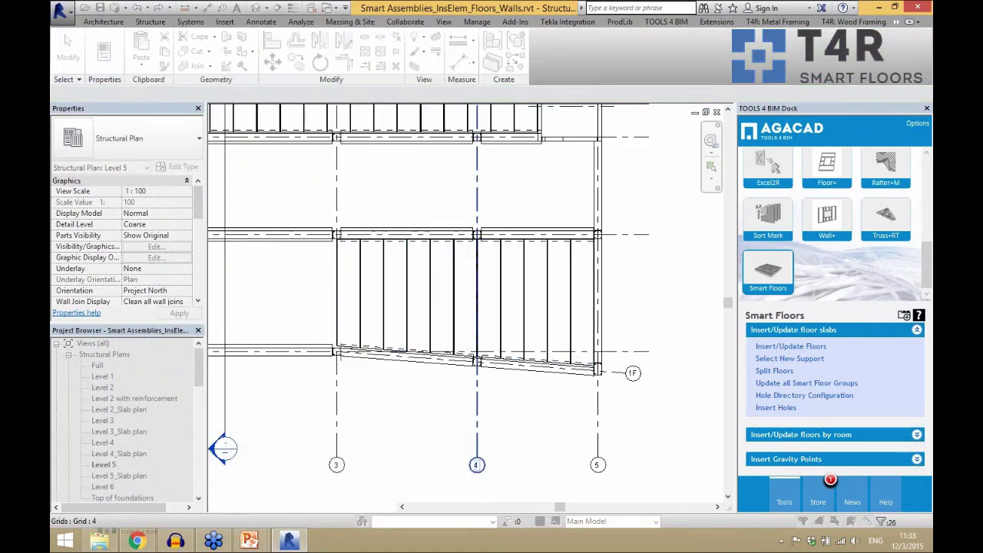
{"action": "left_click", "coordinate": [477, 464]}
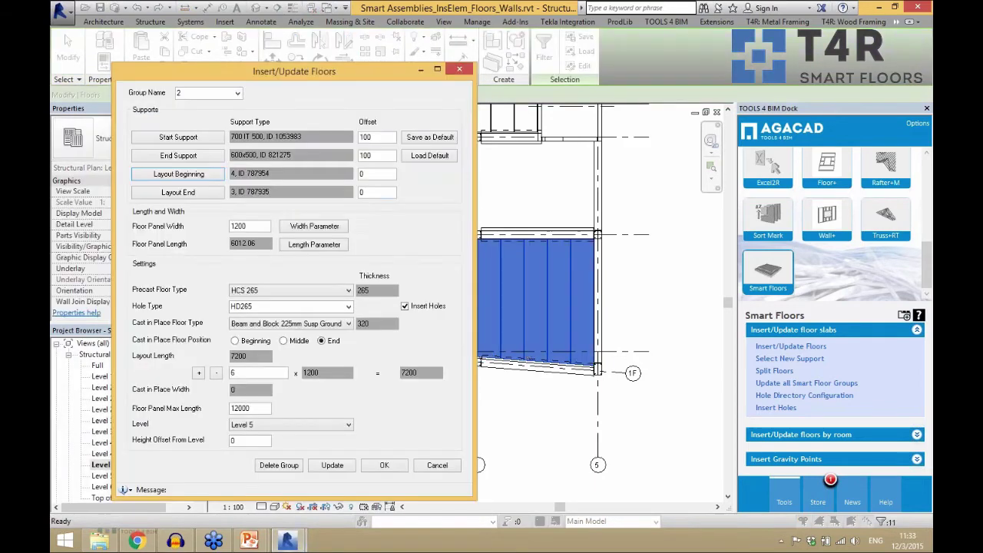
{"action": "left_click", "coordinate": [334, 465]}
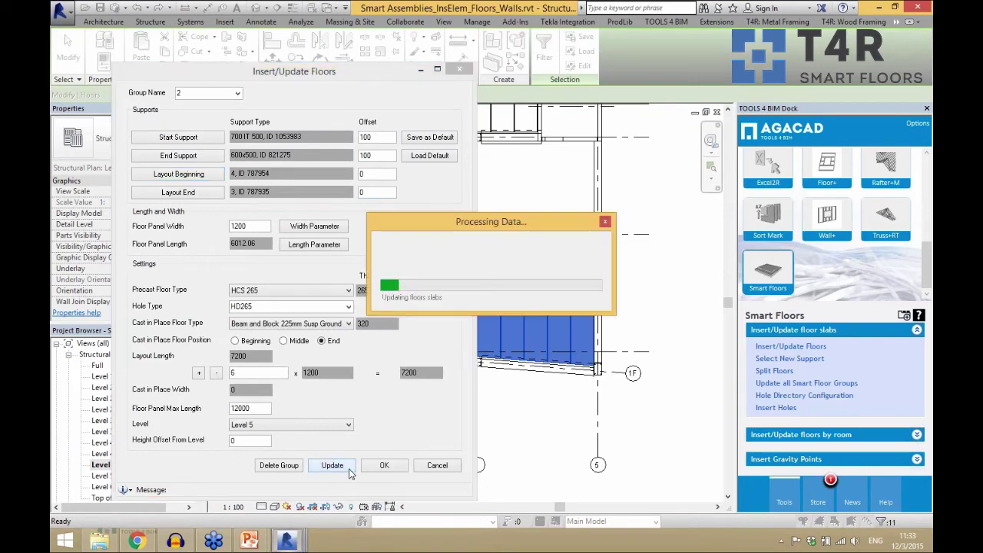
{"action": "left_click", "coordinate": [383, 464]}
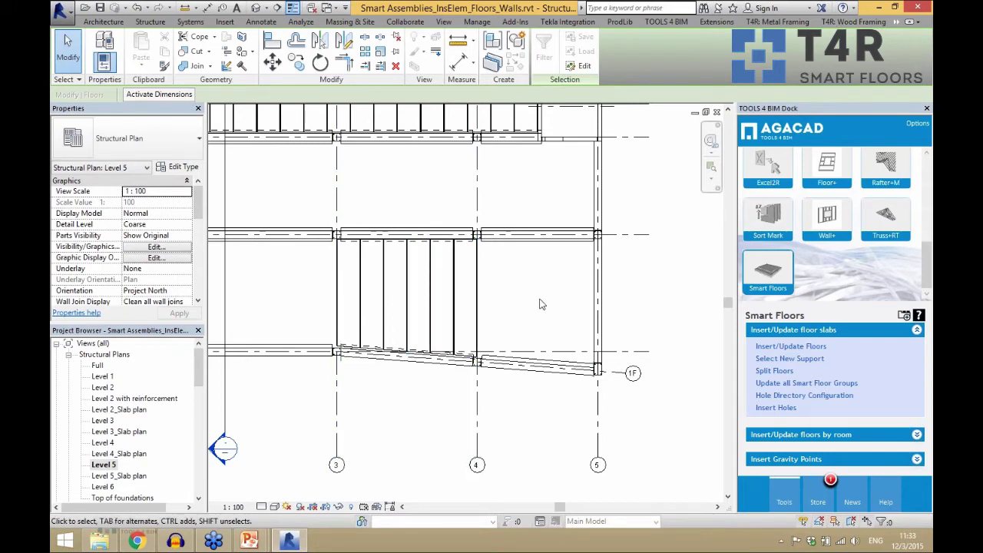
Open Level 4_Slab, dismiss the save reminder without saving, and view the structure in 3D
{"action": "scroll", "coordinate": [559, 293], "scroll_direction": "down", "scroll_amount": 3}
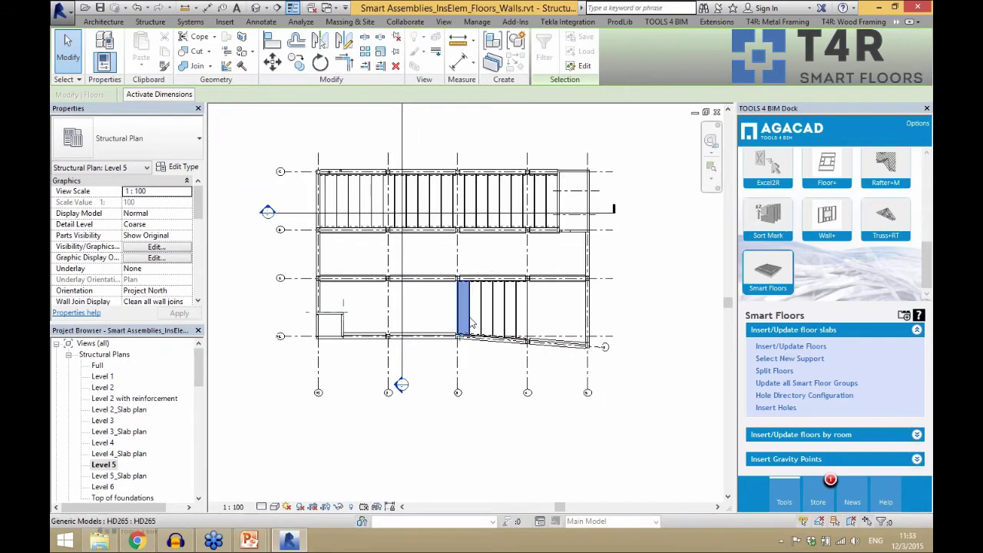
{"action": "scroll", "coordinate": [467, 315], "scroll_direction": "up", "scroll_amount": 1}
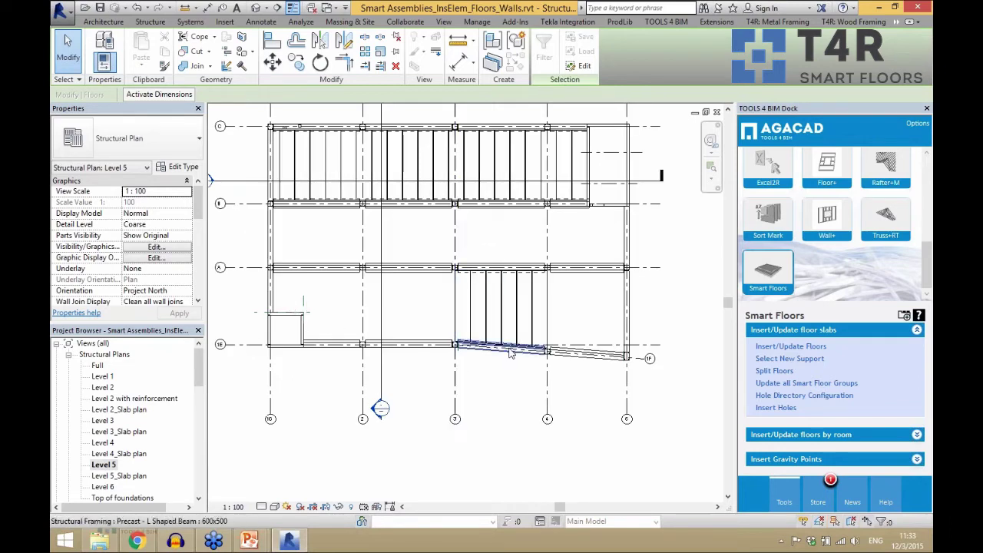
{"action": "left_click", "coordinate": [588, 195]}
{"action": "left_click", "coordinate": [584, 240]}
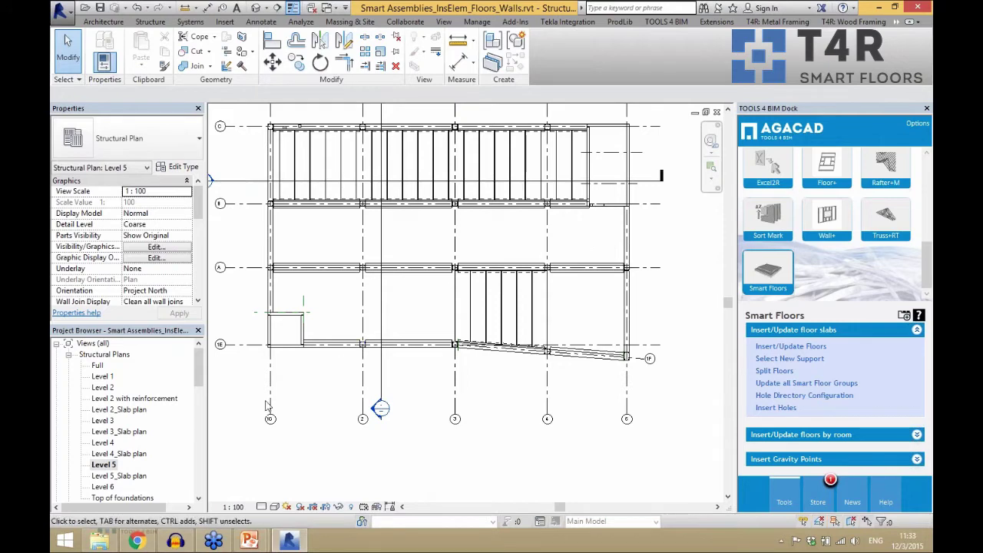
{"action": "double_click", "coordinate": [120, 454]}
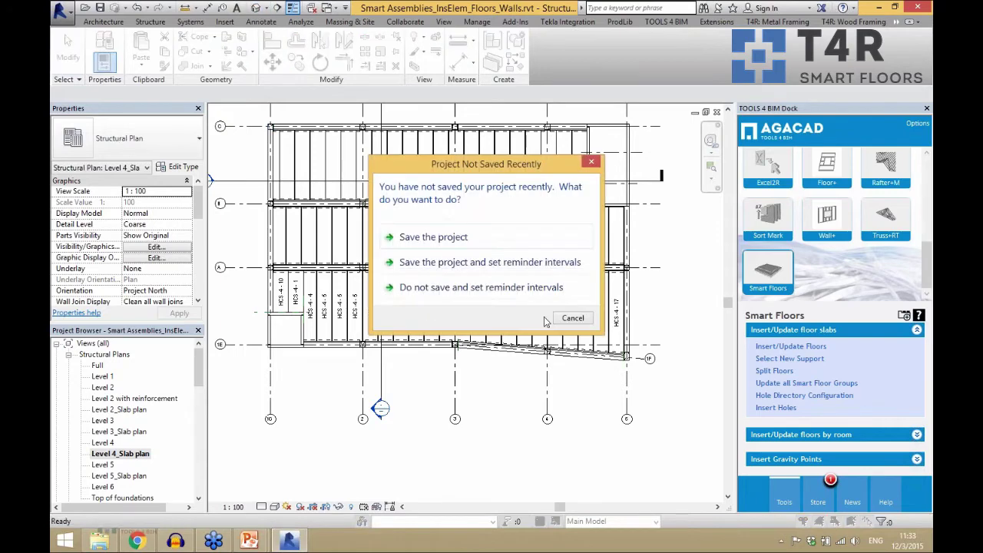
{"action": "left_click", "coordinate": [572, 316]}
{"action": "scroll", "coordinate": [424, 297], "scroll_direction": "down", "scroll_amount": 6}
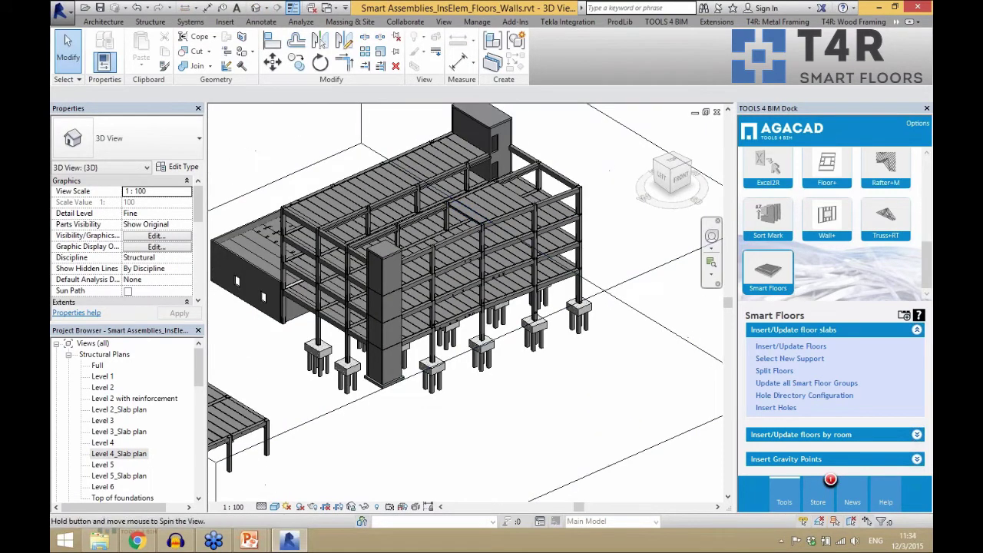
{"action": "middle_click_drag", "start_coordinate": [650, 346], "coordinate": [634, 347], "text": "shift"}
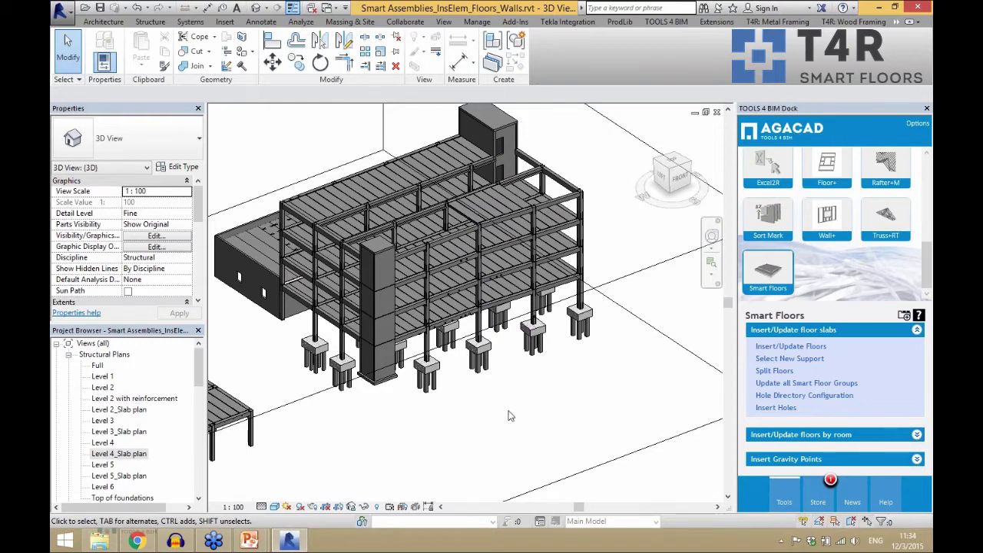
{"action": "left_click", "coordinate": [318, 335]}
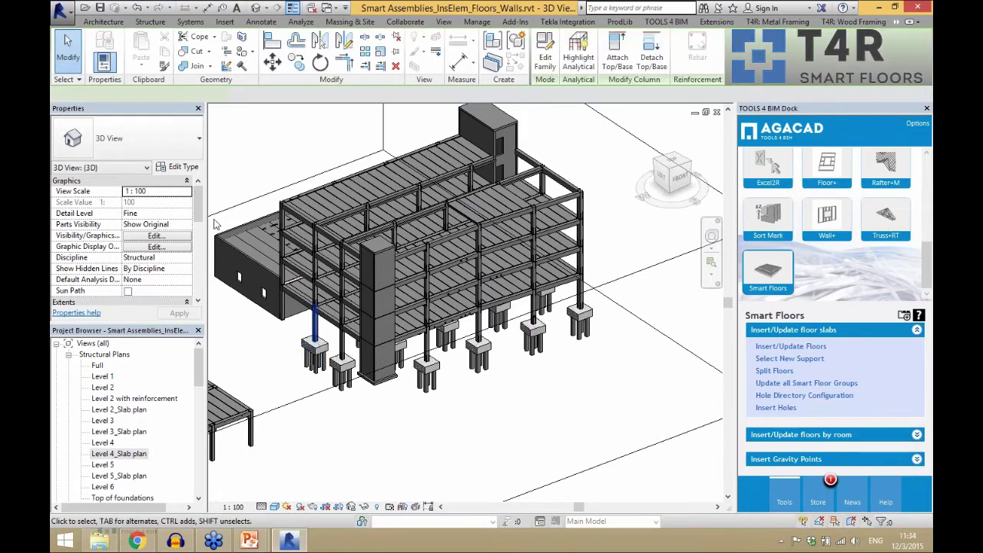
{"action": "left_click_drag", "start_coordinate": [198, 204], "coordinate": [201, 285]}
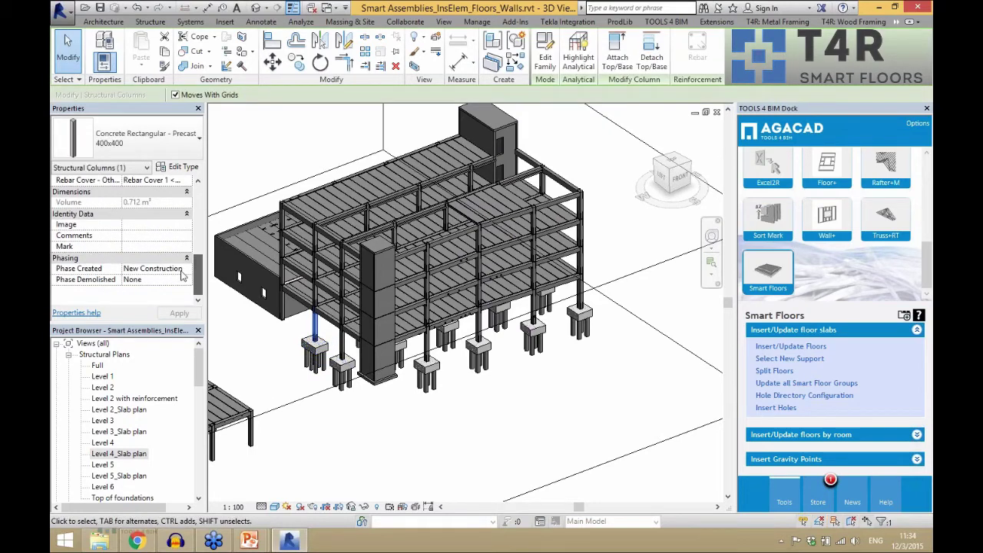
{"action": "left_click_drag", "start_coordinate": [199, 372], "coordinate": [182, 462]}
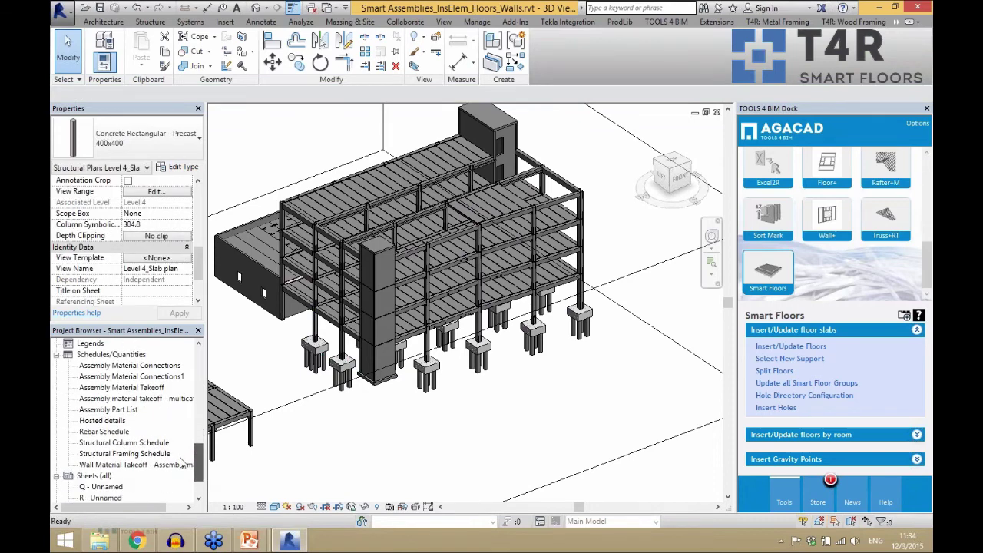
{"action": "double_click", "coordinate": [119, 447]}
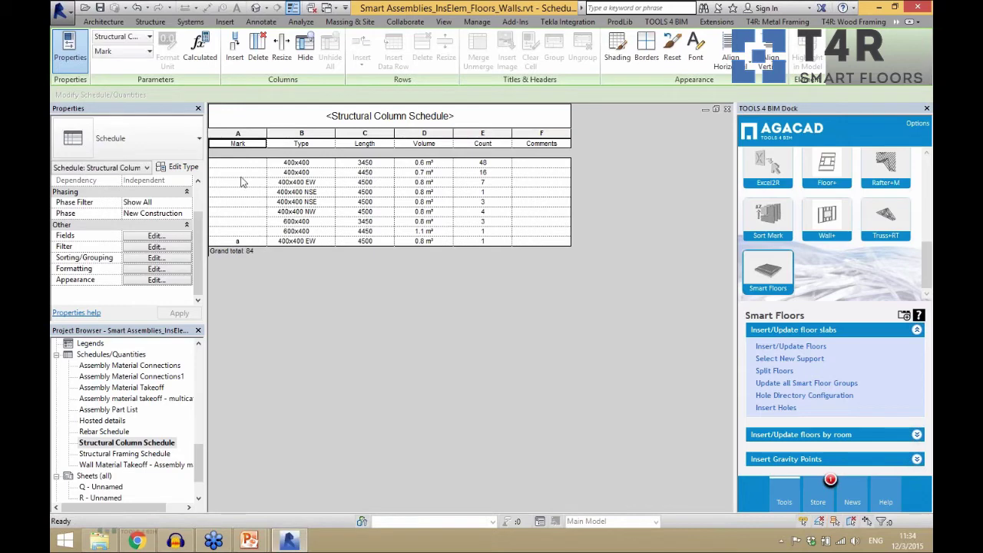
{"action": "left_click", "coordinate": [256, 8]}
{"action": "scroll", "coordinate": [576, 359], "scroll_direction": "up", "scroll_amount": 1}
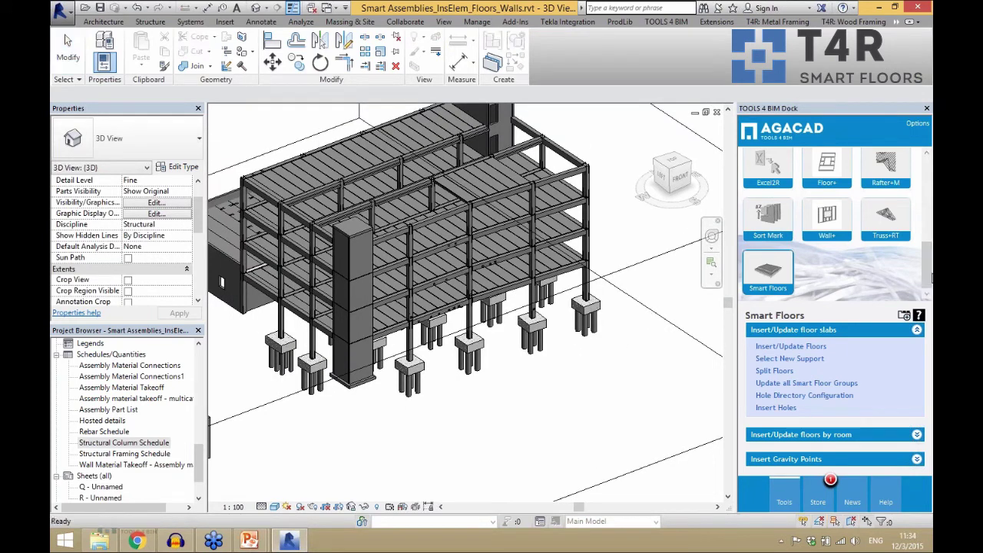
{"action": "mouse_move", "coordinate": [931, 280]}
{"action": "left_mouse_down"}
{"action": "mouse_move", "coordinate": [927, 191]}
{"action": "mouse_move", "coordinate": [928, 276]}
{"action": "left_mouse_up"}
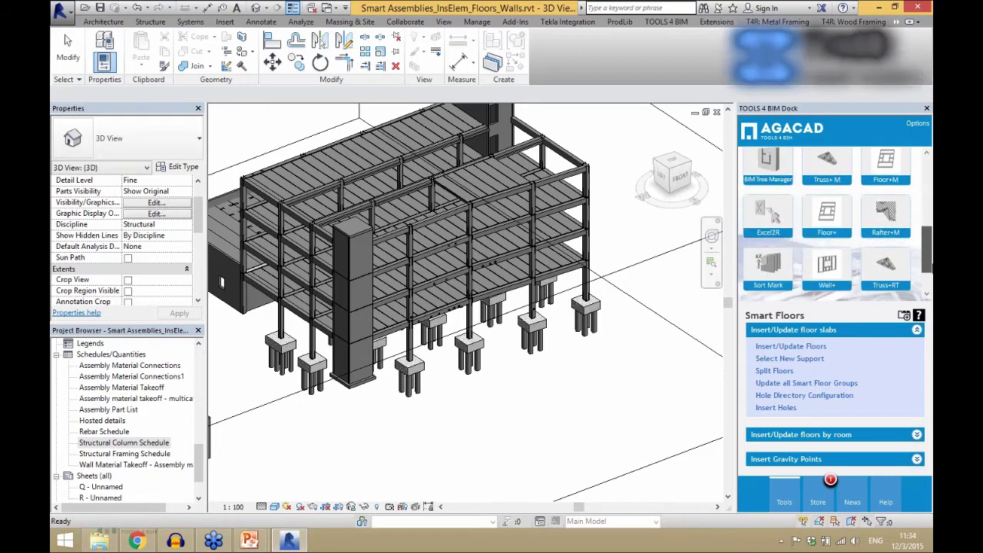
Start Sort Mark Element Numbering for the Floors category, writing numbers into Mark
{"action": "left_click", "coordinate": [767, 222]}
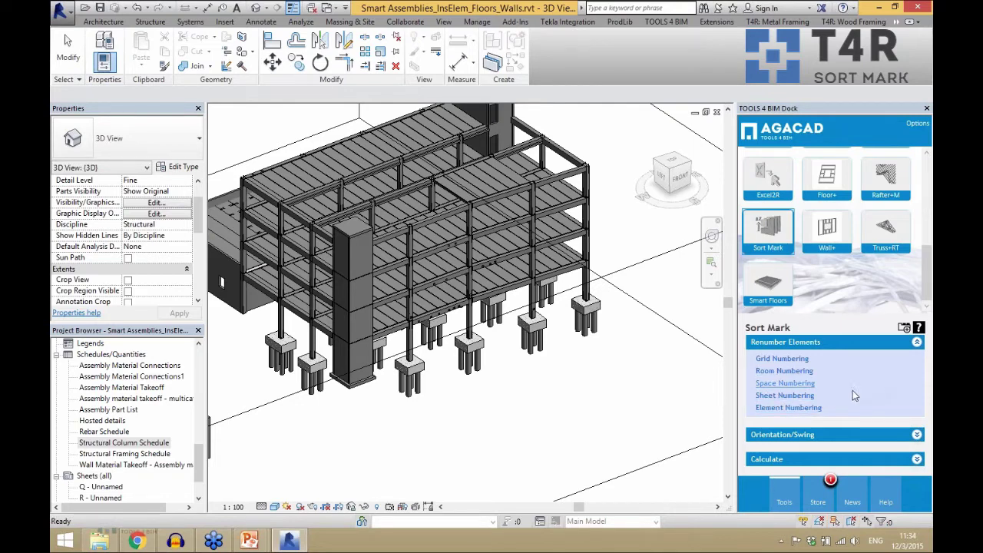
{"action": "left_click", "coordinate": [780, 410]}
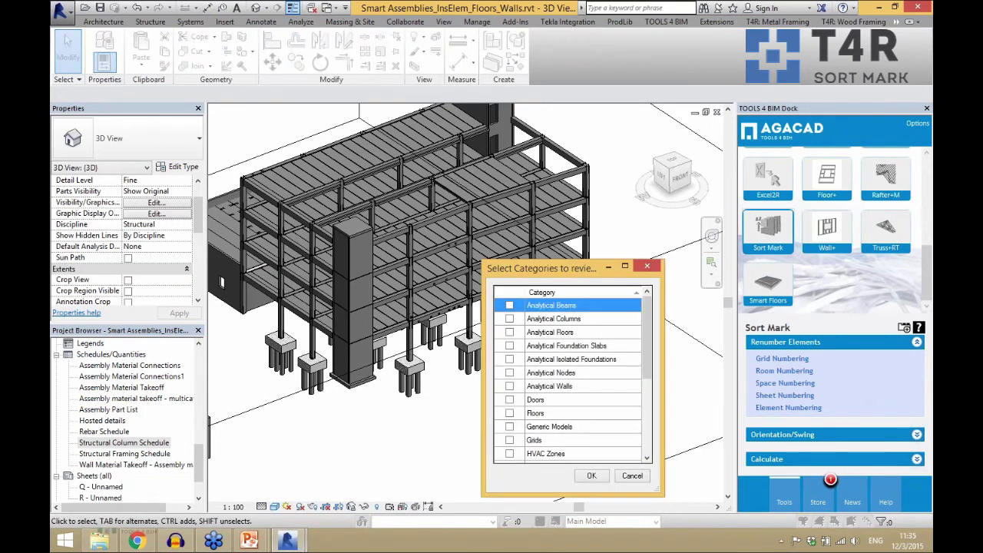
{"action": "left_click_drag", "start_coordinate": [646, 347], "coordinate": [646, 423]}
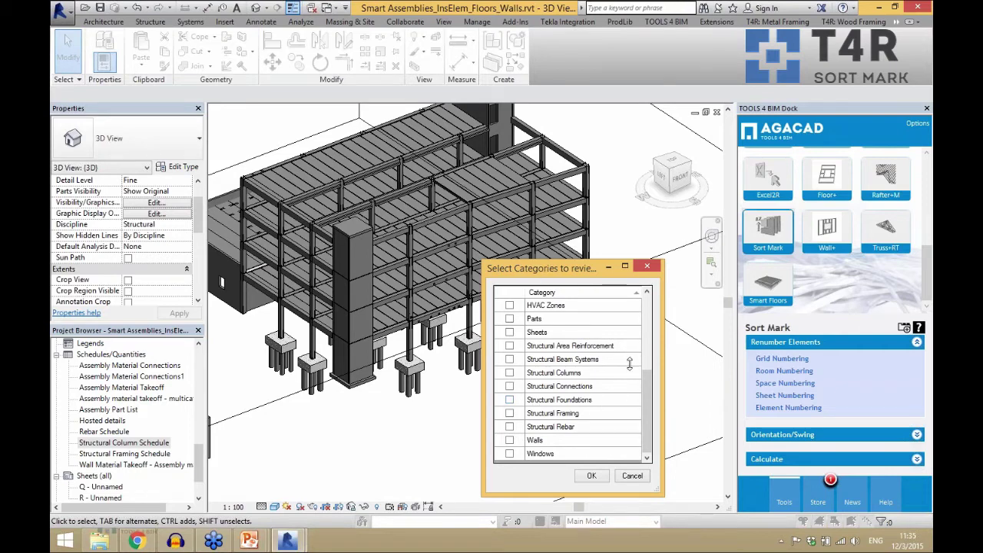
{"action": "left_click_drag", "start_coordinate": [648, 396], "coordinate": [647, 339]}
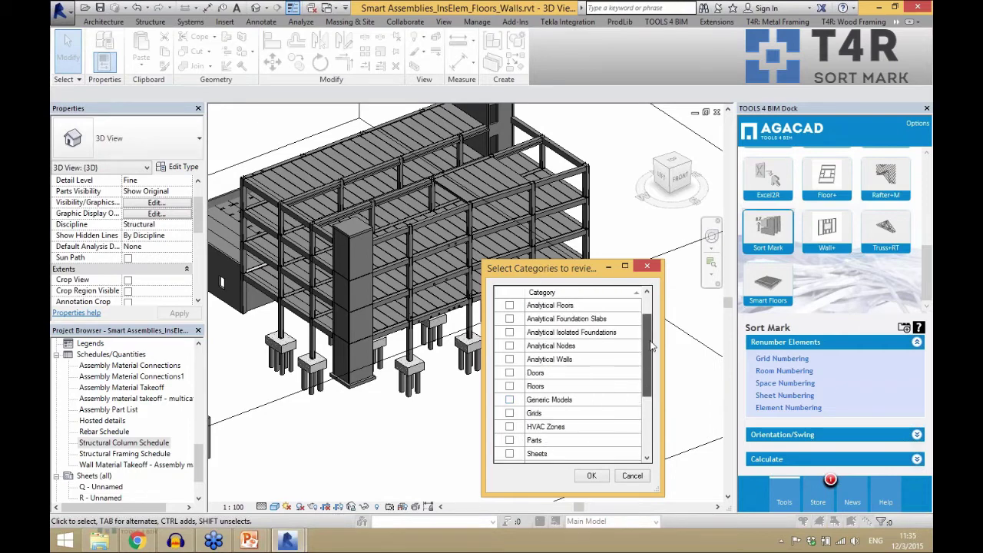
{"action": "left_click", "coordinate": [510, 386]}
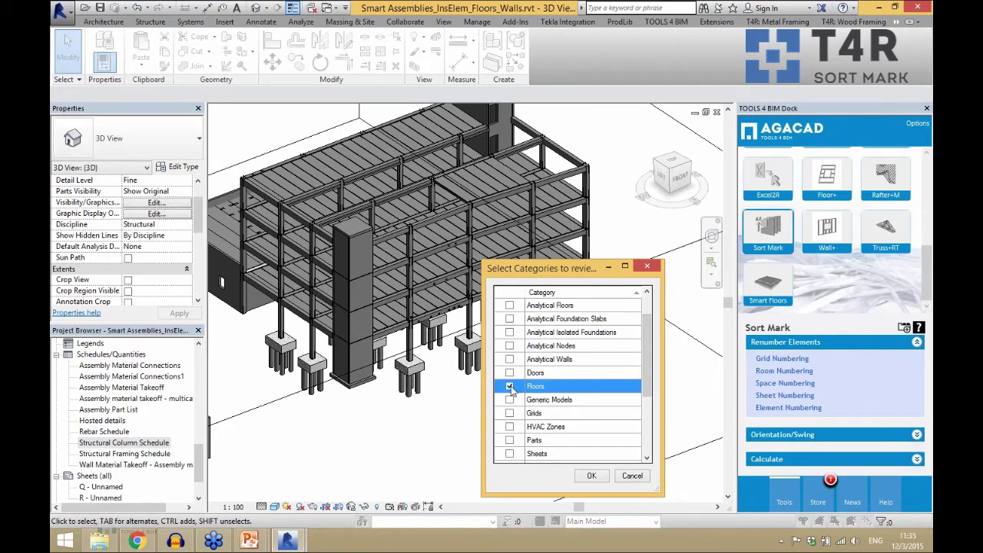
{"action": "left_click", "coordinate": [598, 473]}
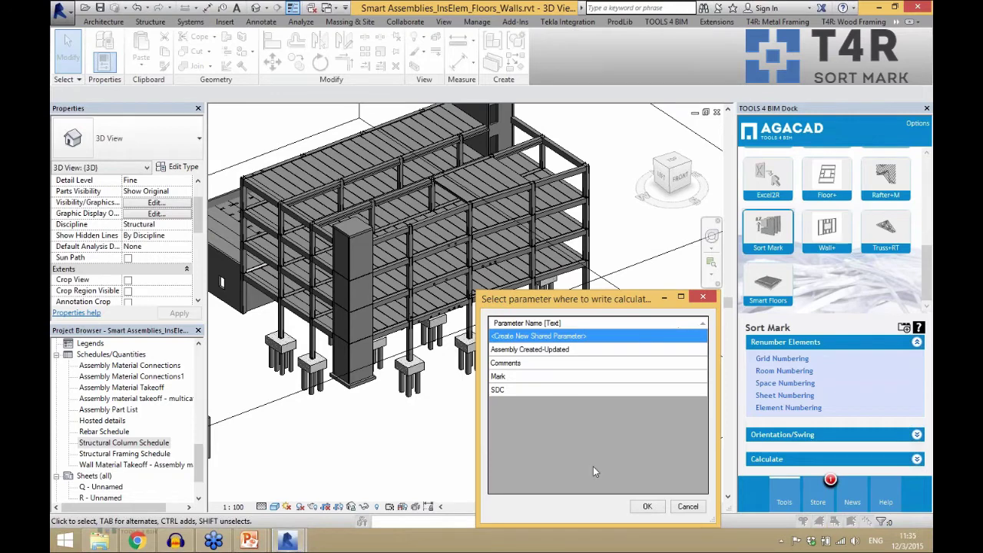
{"action": "left_click", "coordinate": [557, 377]}
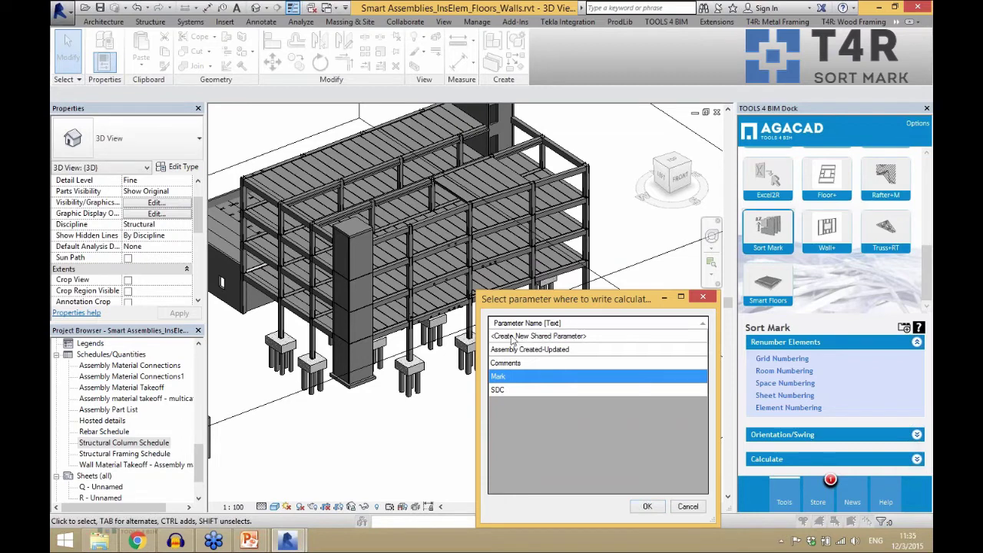
{"action": "left_click", "coordinate": [647, 506]}
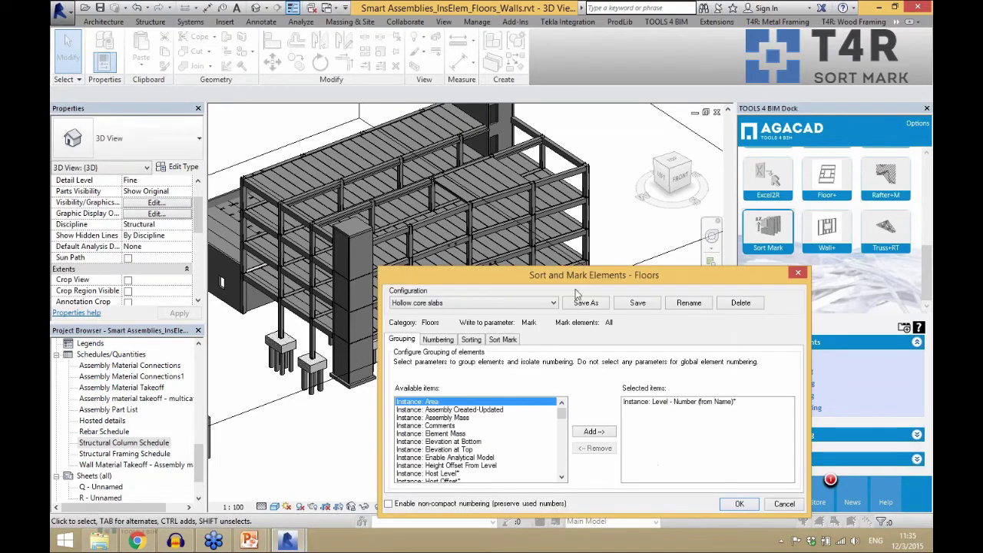
Review the Numbering, Sorting and Sort Mark tabs, showing marks as HCS - plus level and number
{"action": "left_click_drag", "start_coordinate": [581, 275], "coordinate": [566, 234]}
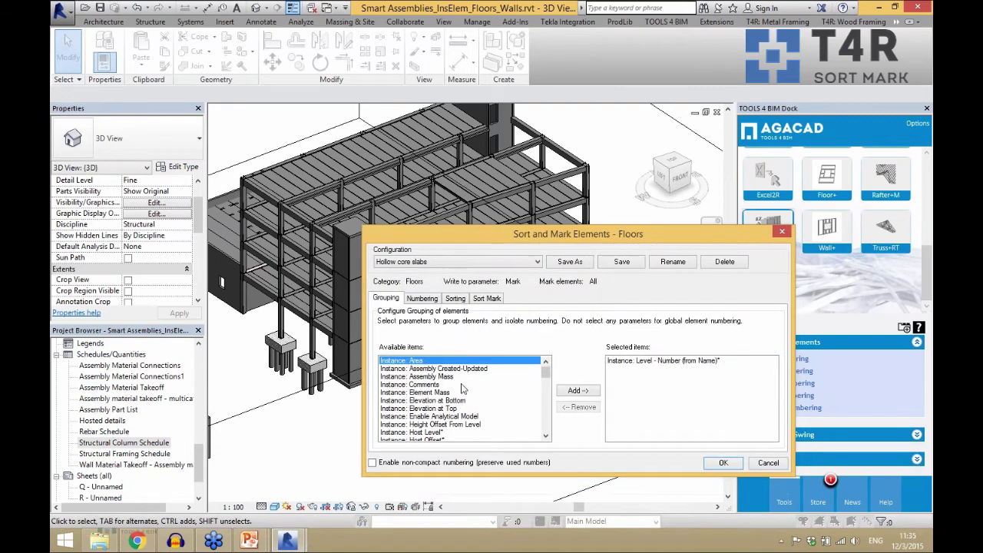
{"action": "scroll", "coordinate": [464, 391], "scroll_direction": "down", "scroll_amount": 4}
{"action": "scroll", "coordinate": [465, 392], "scroll_direction": "down", "scroll_amount": 2}
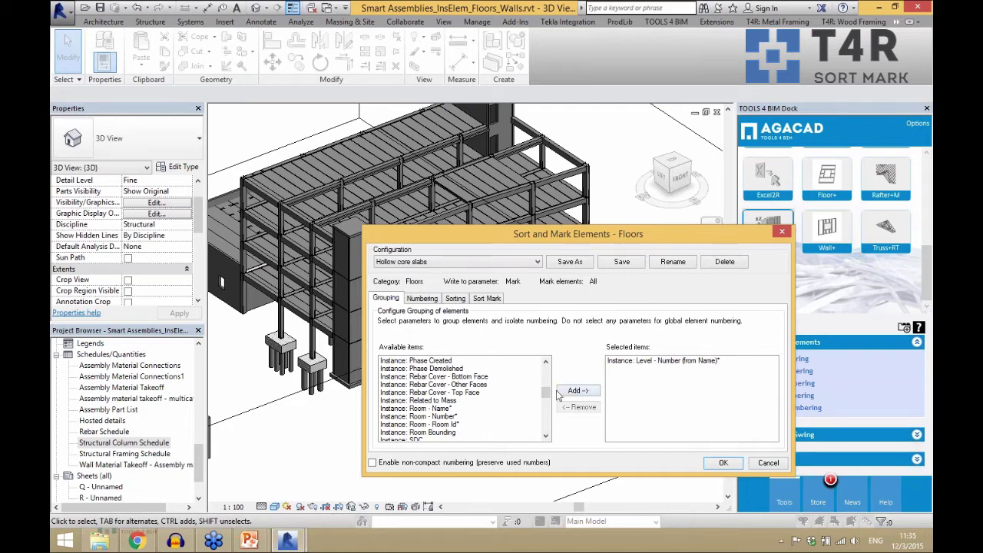
{"action": "mouse_move", "coordinate": [546, 393]}
{"action": "left_mouse_down"}
{"action": "mouse_move", "coordinate": [546, 432]}
{"action": "mouse_move", "coordinate": [547, 374]}
{"action": "left_mouse_up"}
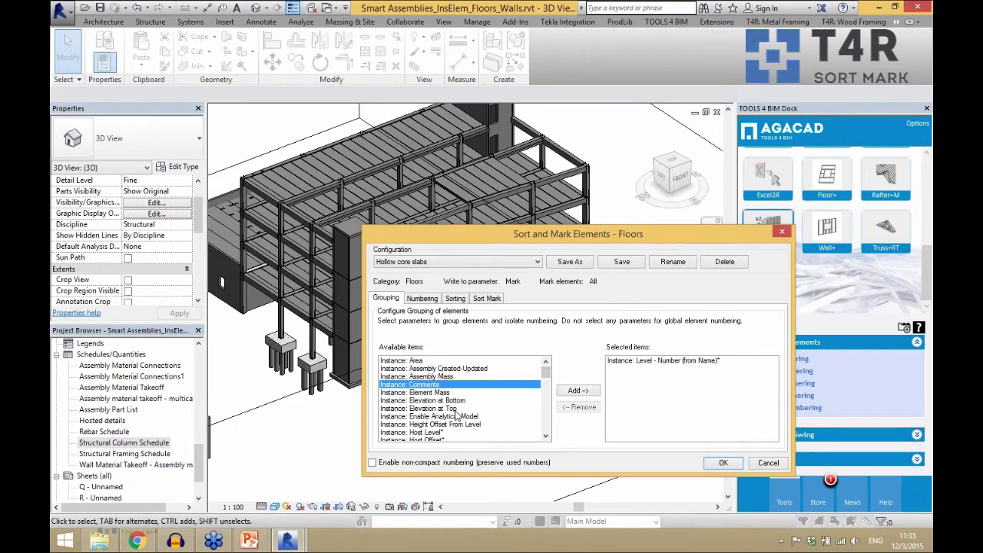
{"action": "left_click", "coordinate": [420, 299]}
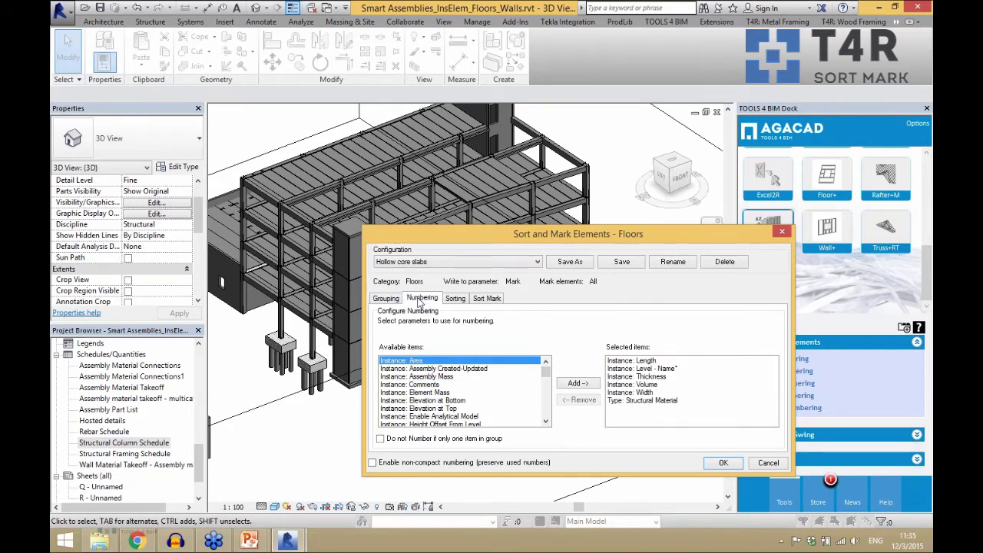
{"action": "left_click", "coordinate": [456, 299]}
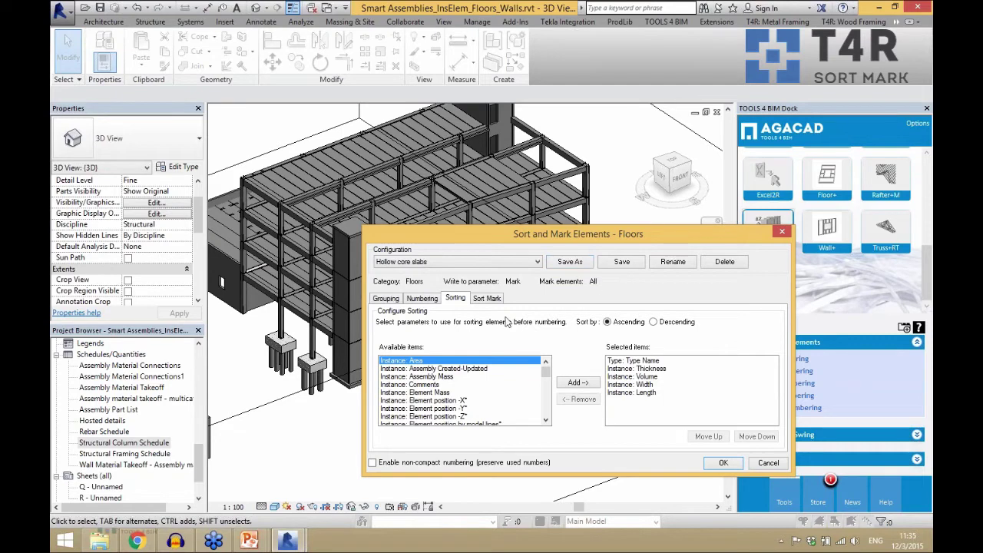
{"action": "left_click", "coordinate": [488, 299]}
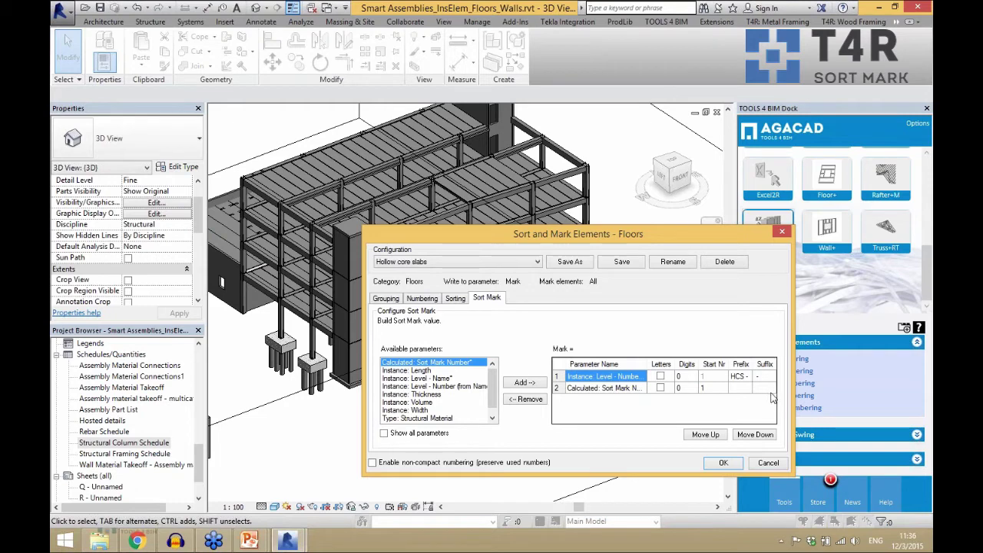
{"action": "left_click_drag", "start_coordinate": [808, 396], "coordinate": [879, 396]}
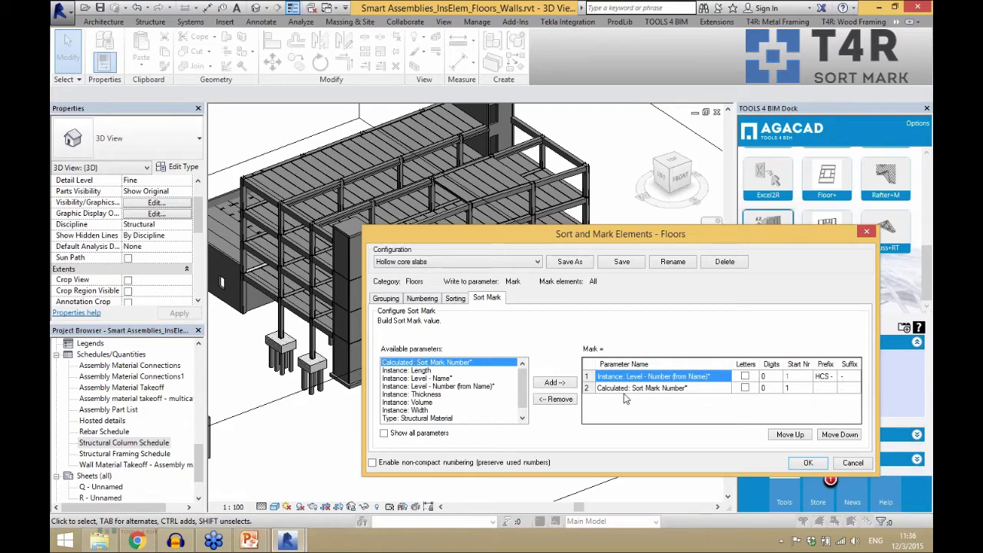
Number the 232 floor slabs by Sort Mark Number and accept the duplicate-Mark warning
{"action": "left_click", "coordinate": [681, 389]}
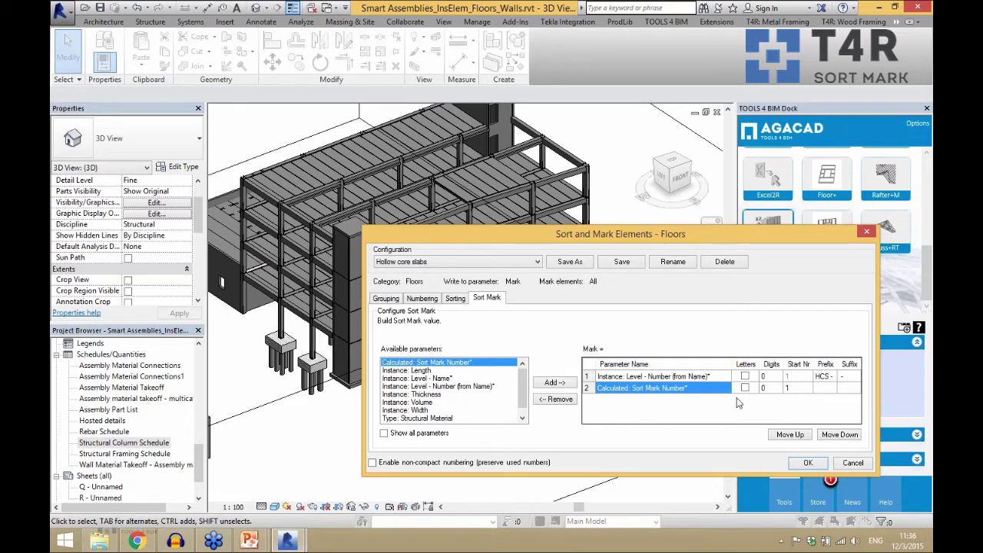
{"action": "left_click", "coordinate": [808, 462]}
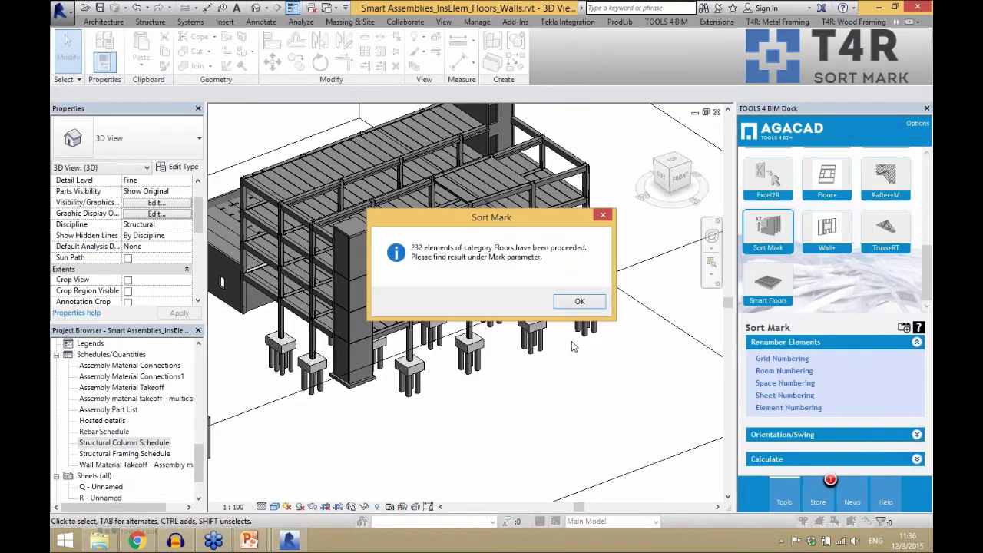
{"action": "left_click", "coordinate": [579, 302]}
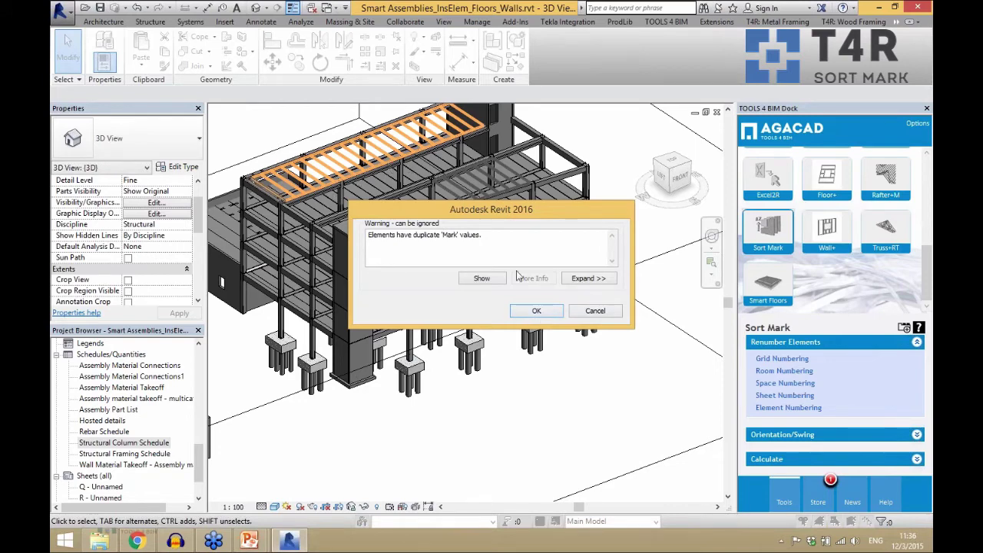
{"action": "left_click", "coordinate": [533, 310]}
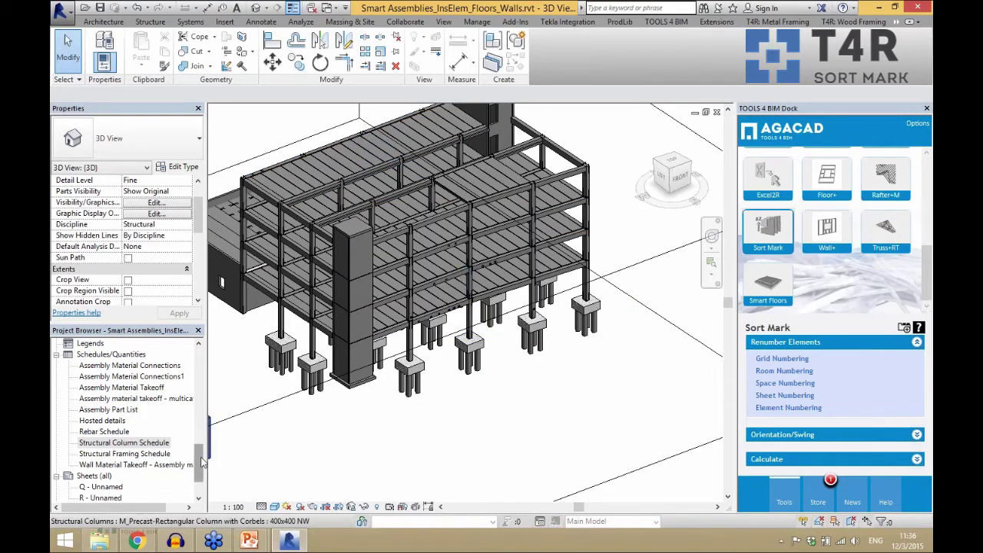
{"action": "left_click_drag", "start_coordinate": [202, 462], "coordinate": [203, 369]}
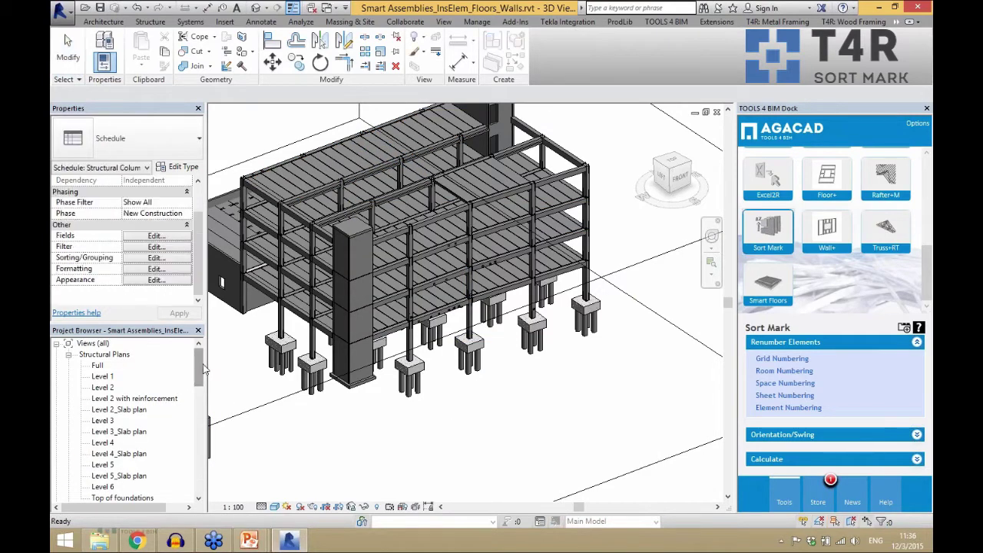
Open the Level 5_Slab plan and window-select the lower-bay floor slabs
{"action": "scroll", "coordinate": [198, 372], "scroll_direction": "down", "scroll_amount": 2}
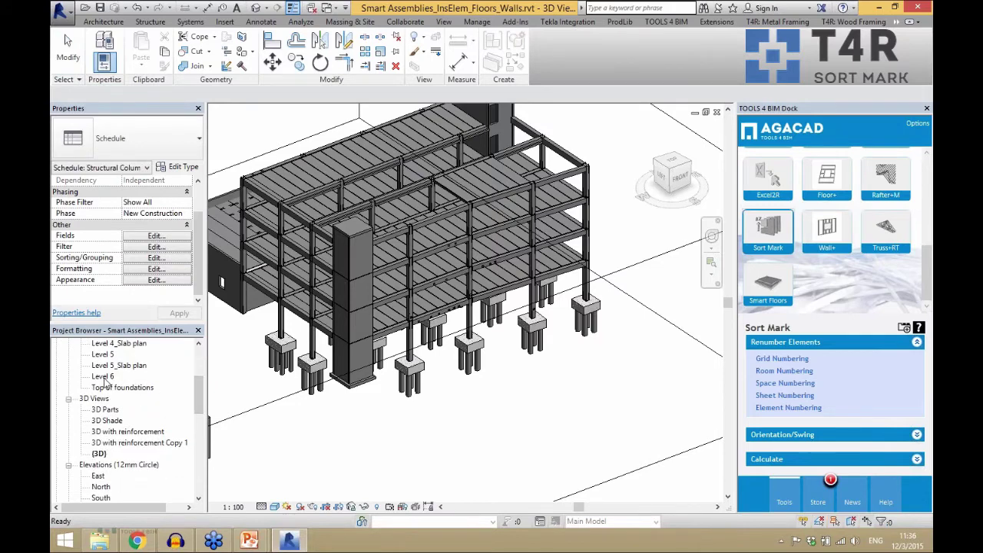
{"action": "left_click", "coordinate": [102, 355]}
{"action": "double_click", "coordinate": [120, 364]}
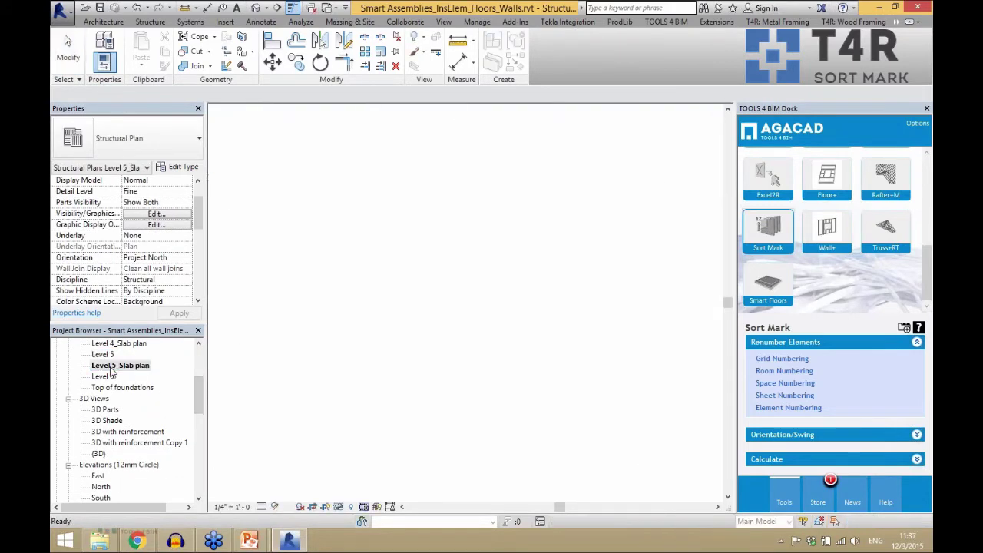
{"action": "scroll", "coordinate": [418, 395], "scroll_direction": "down", "scroll_amount": 2}
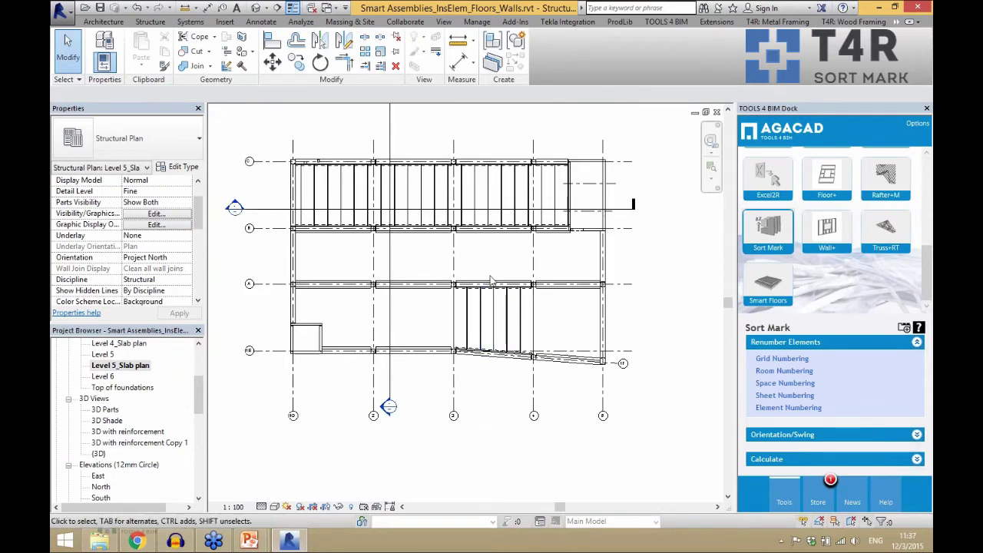
{"action": "scroll", "coordinate": [558, 329], "scroll_direction": "up", "scroll_amount": 2}
{"action": "left_click_drag", "start_coordinate": [467, 315], "coordinate": [377, 305]}
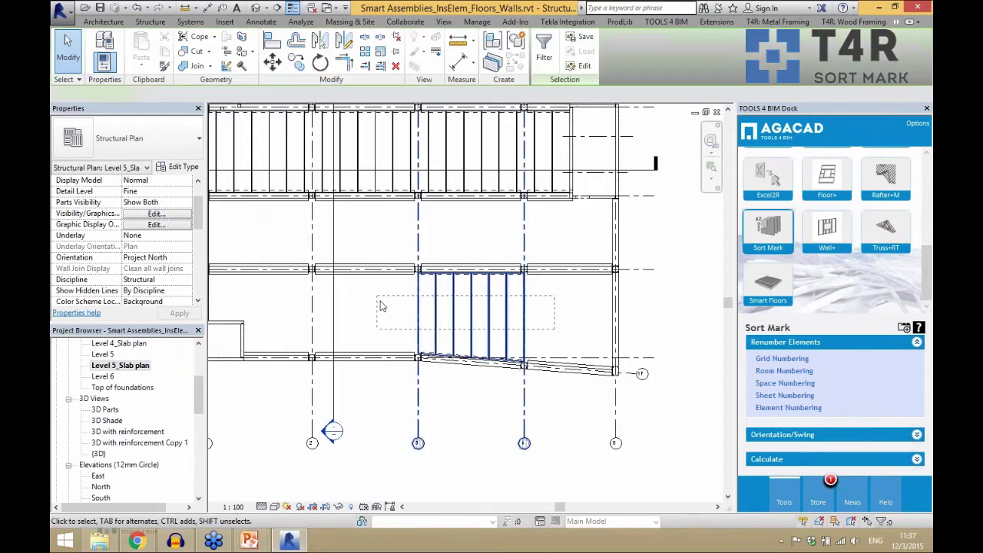
Tag the selected floors with vertical Anno_Tag_Floor : mark tags
{"action": "left_click", "coordinate": [263, 22]}
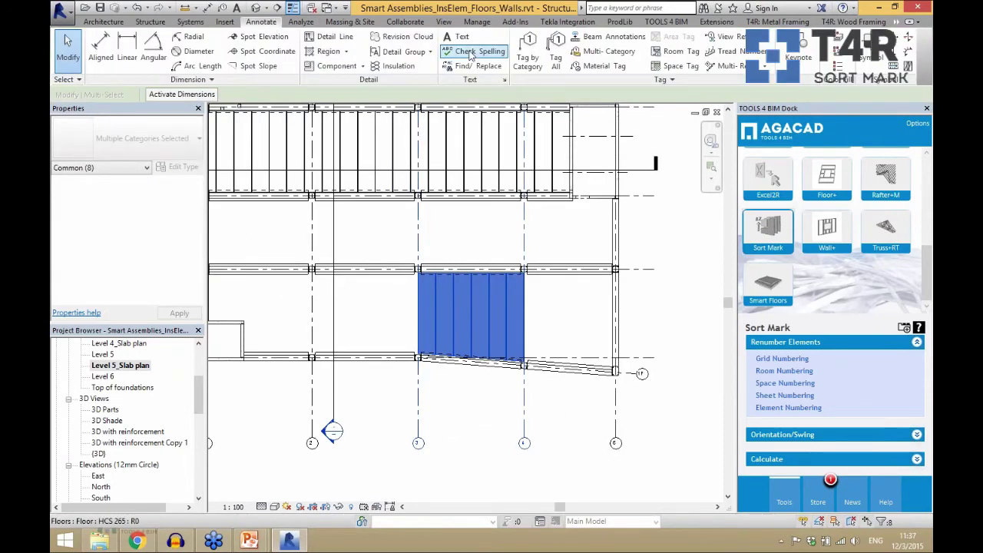
{"action": "left_click", "coordinate": [555, 58]}
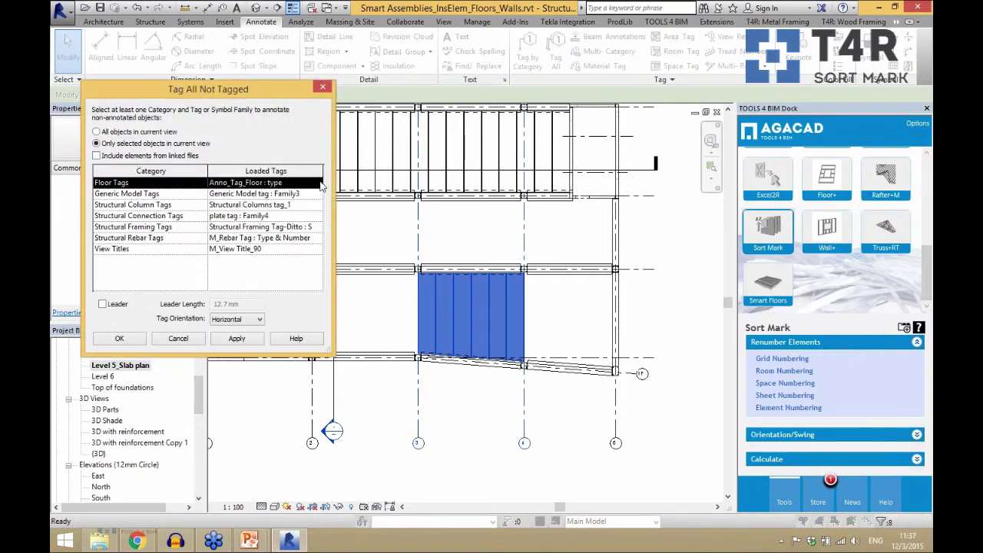
{"action": "left_click", "coordinate": [319, 183]}
{"action": "left_click", "coordinate": [247, 194]}
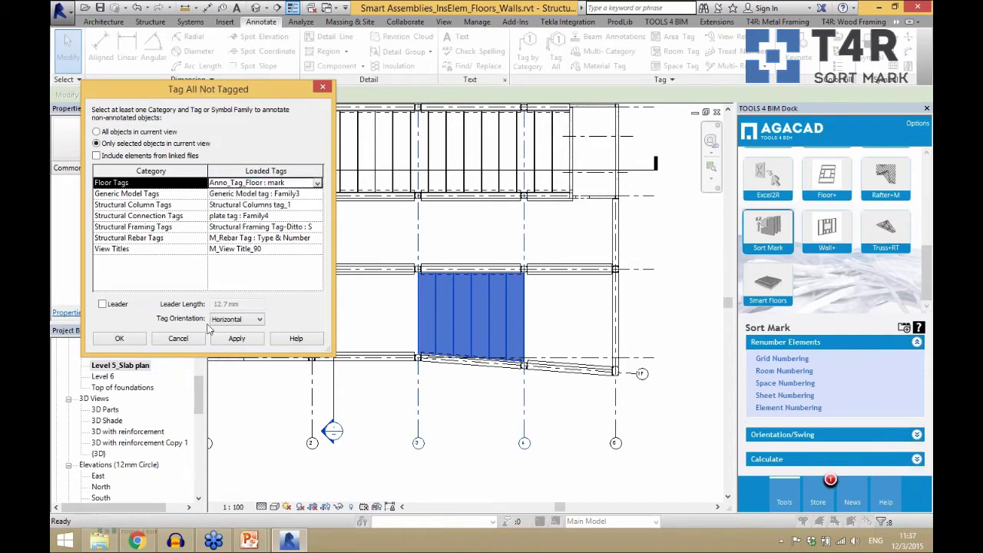
{"action": "left_click", "coordinate": [230, 319]}
{"action": "left_click", "coordinate": [231, 337]}
{"action": "left_click", "coordinate": [119, 338]}
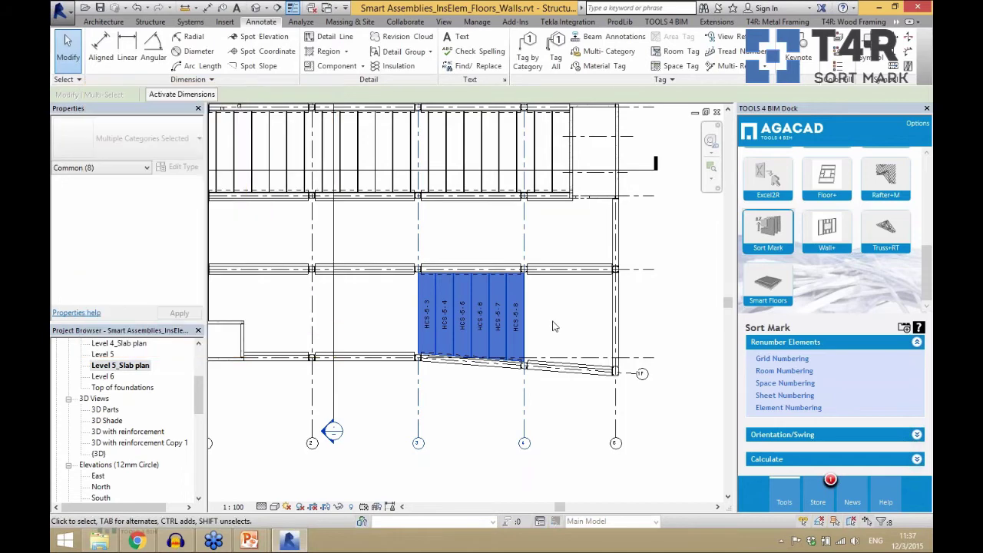
Check the HCS-5-3 panel tag, then open the Level 3_Slab plan
{"action": "scroll", "coordinate": [524, 371], "scroll_direction": "up", "scroll_amount": 3}
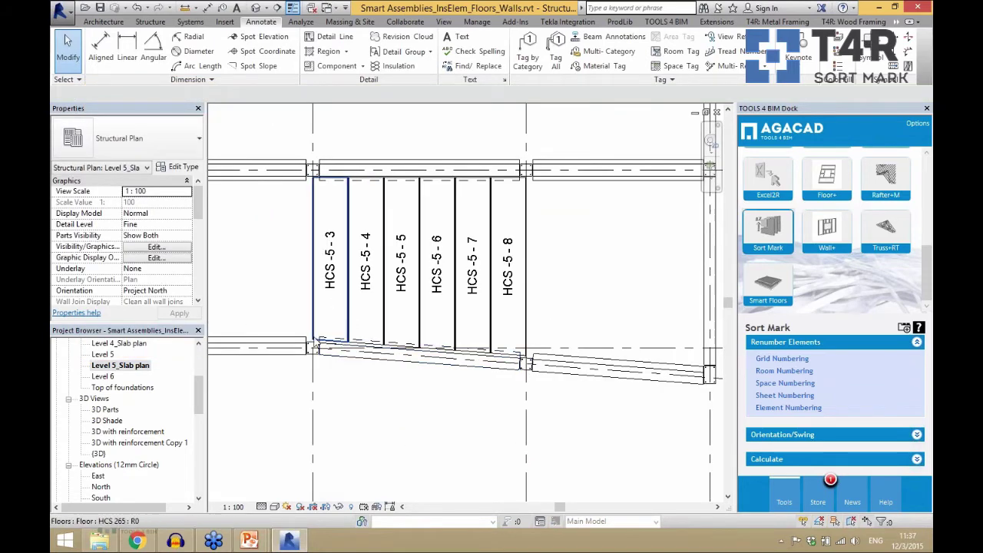
{"action": "left_click", "coordinate": [315, 344]}
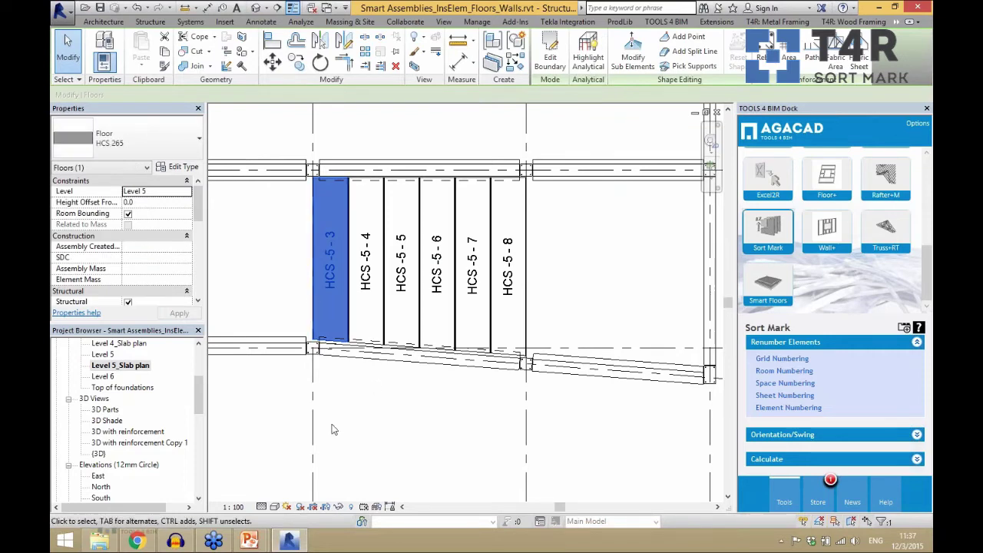
{"action": "key", "text": "Escape"}
{"action": "scroll", "coordinate": [146, 412], "scroll_direction": "up", "scroll_amount": 3}
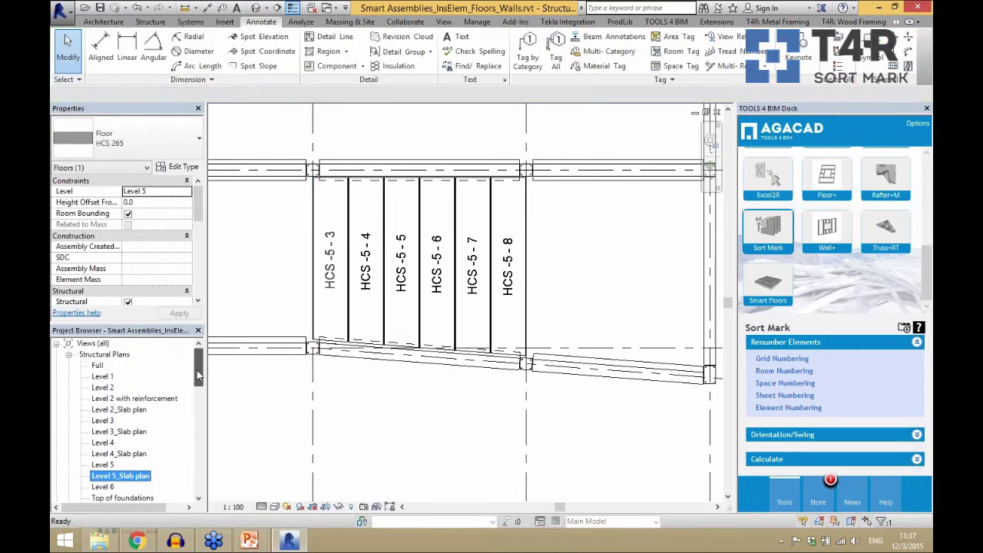
{"action": "double_click", "coordinate": [117, 432]}
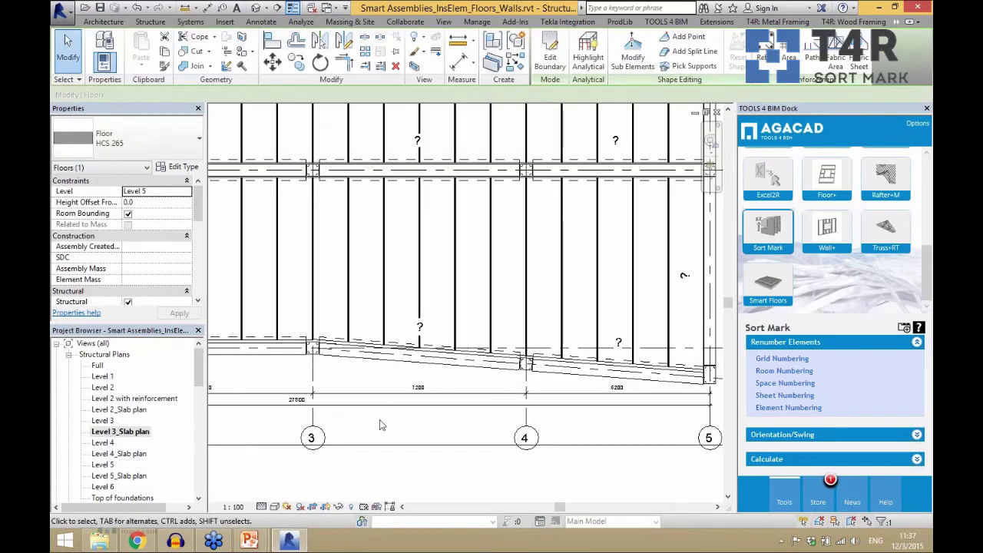
Inspect the L-shaped precast beam's properties, deselect it, and zoom the Level 3 plan to fit
{"action": "left_click", "coordinate": [380, 425]}
{"action": "scroll", "coordinate": [379, 425], "scroll_direction": "down", "scroll_amount": 5}
{"action": "scroll", "coordinate": [291, 292], "scroll_direction": "up", "scroll_amount": 5}
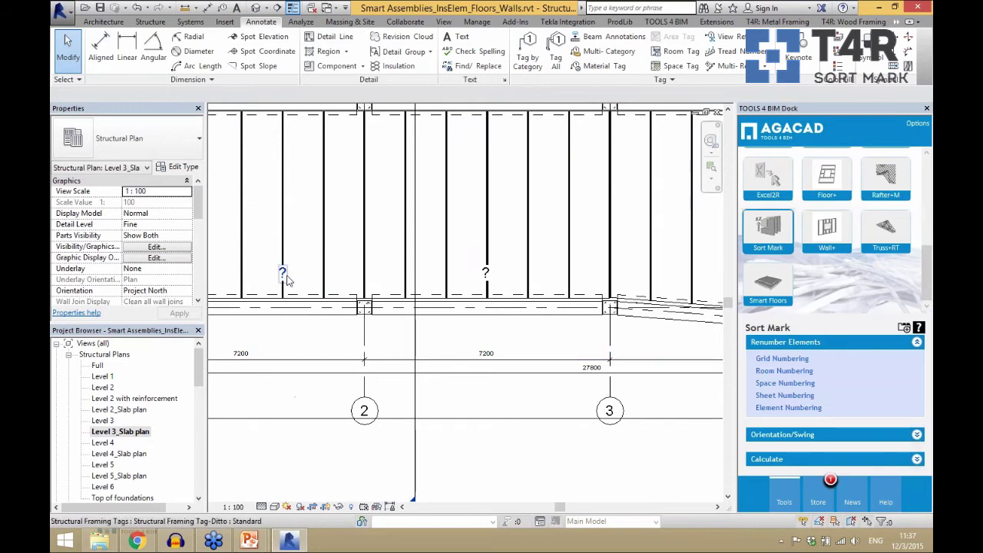
{"action": "left_click", "coordinate": [292, 306]}
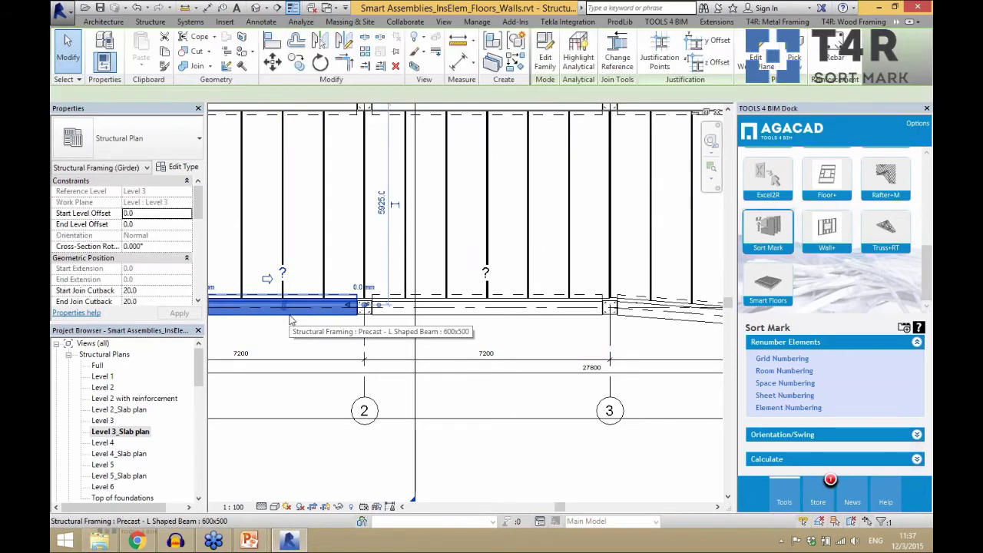
{"action": "mouse_move", "coordinate": [198, 205]}
{"action": "left_mouse_down"}
{"action": "mouse_move", "coordinate": [205, 286]}
{"action": "mouse_move", "coordinate": [198, 196]}
{"action": "left_mouse_up"}
{"action": "left_click", "coordinate": [296, 334]}
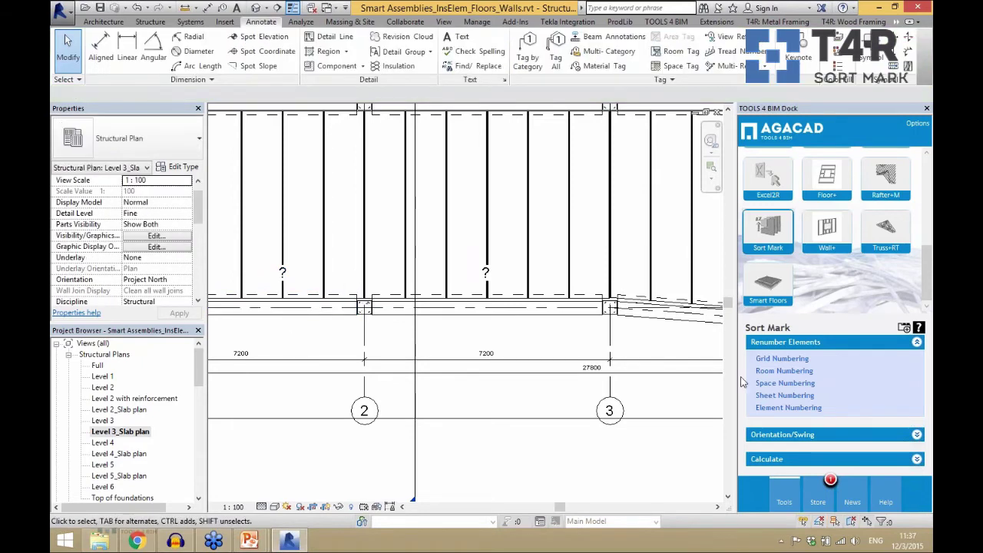
{"action": "key", "text": "z"}
{"action": "key", "text": "f"}
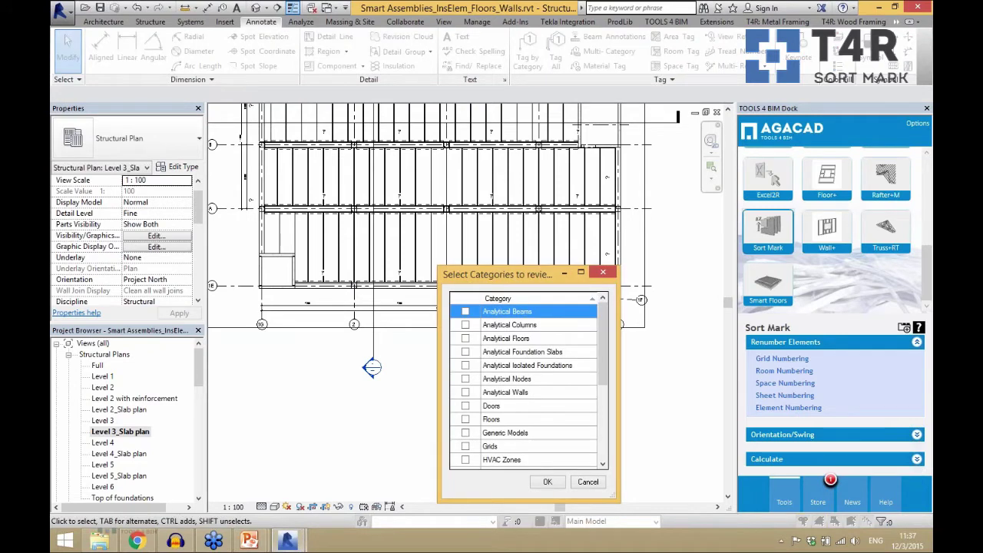
Number the 145 Structural Framing elements into Mark using the sample configuration
{"action": "left_click_drag", "start_coordinate": [603, 365], "coordinate": [605, 435]}
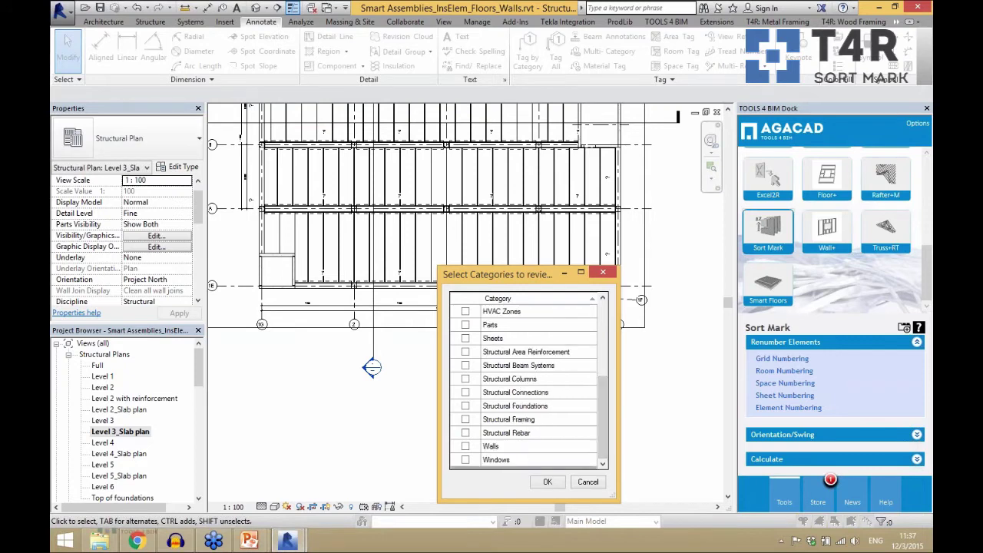
{"action": "left_click", "coordinate": [465, 419]}
{"action": "left_click", "coordinate": [547, 482]}
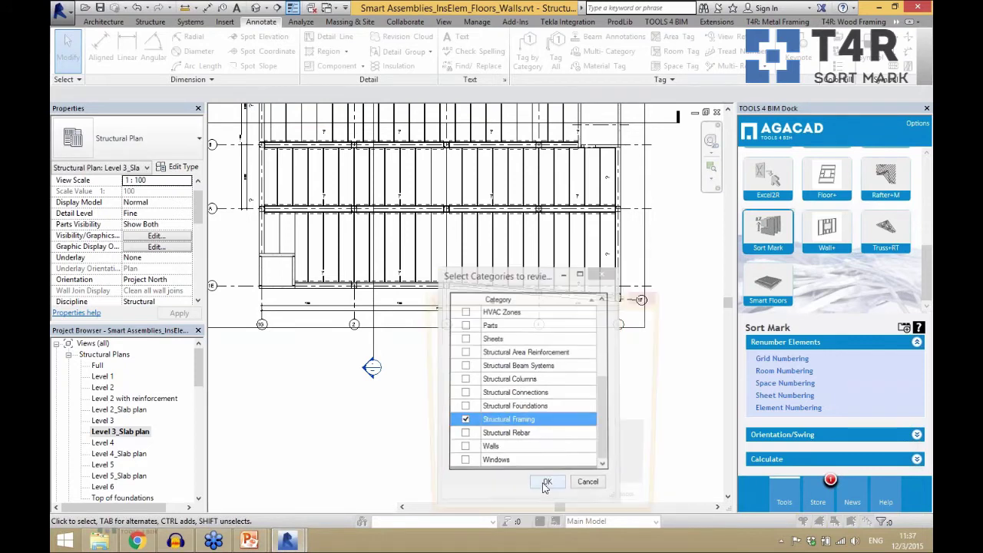
{"action": "left_click", "coordinate": [474, 404]}
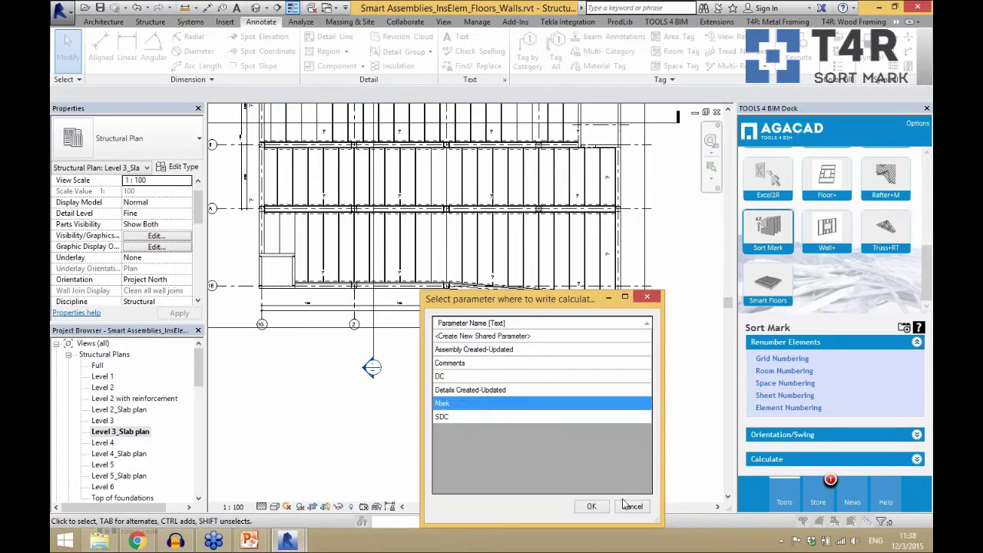
{"action": "left_click", "coordinate": [591, 506]}
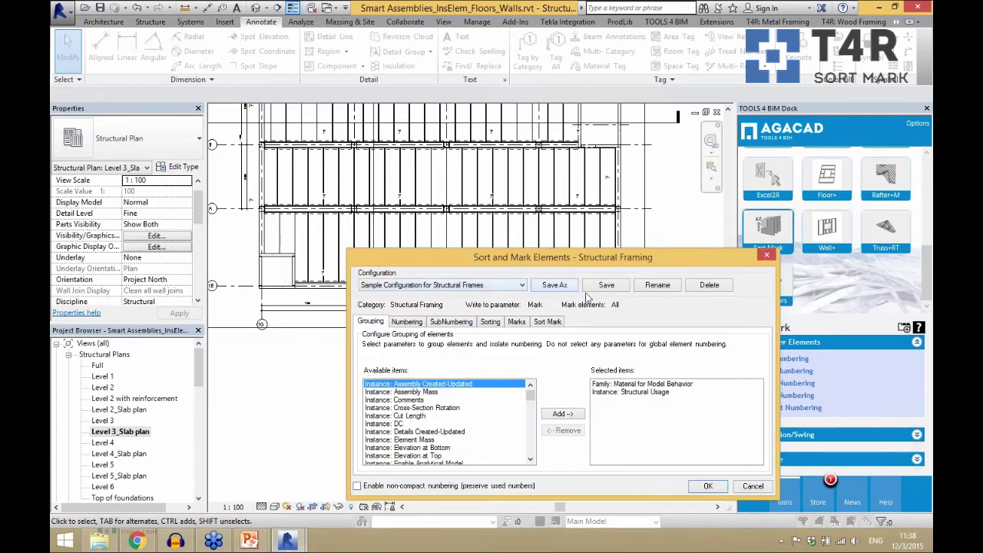
{"action": "left_click", "coordinate": [547, 321]}
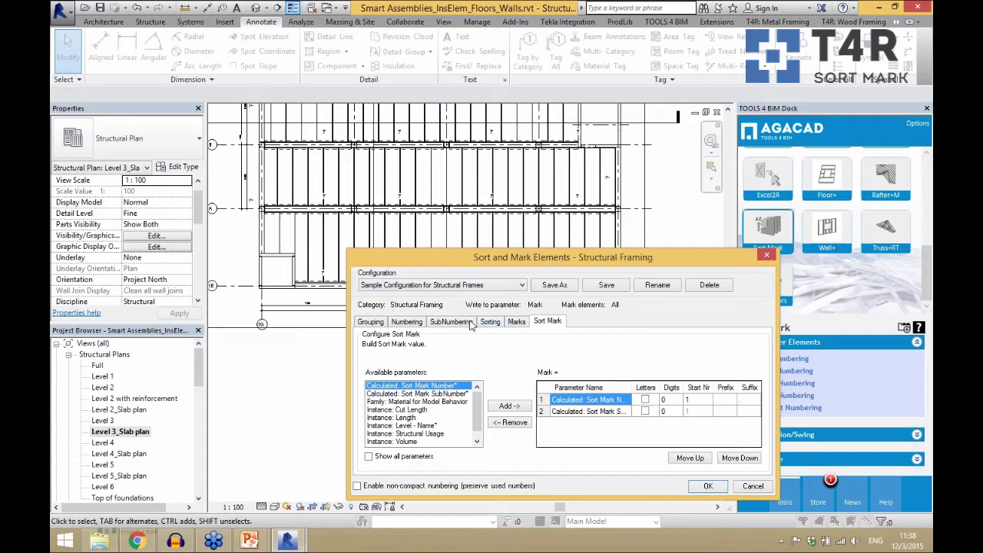
{"action": "left_click", "coordinate": [517, 321]}
{"action": "left_click", "coordinate": [547, 321]}
{"action": "left_click", "coordinate": [708, 485]}
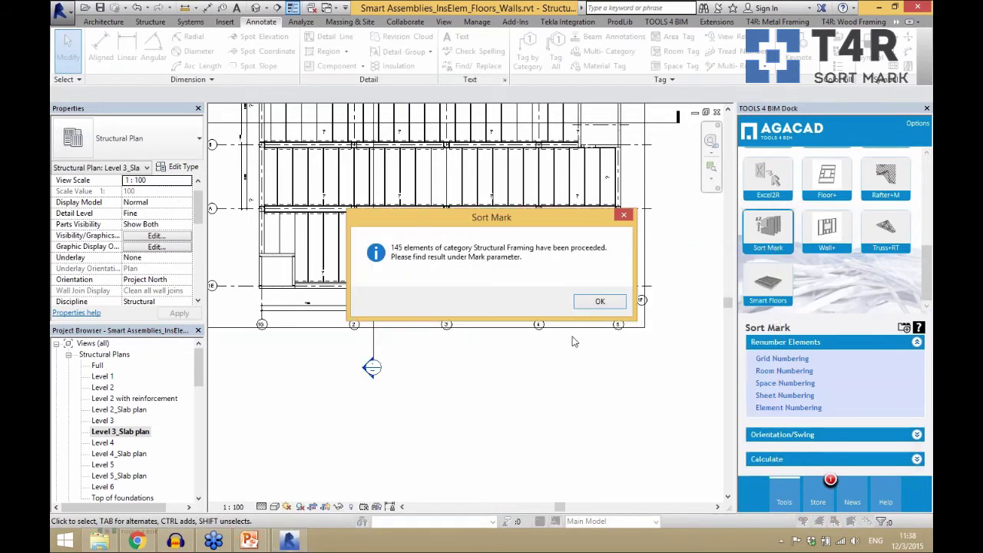
{"action": "left_click", "coordinate": [600, 301]}
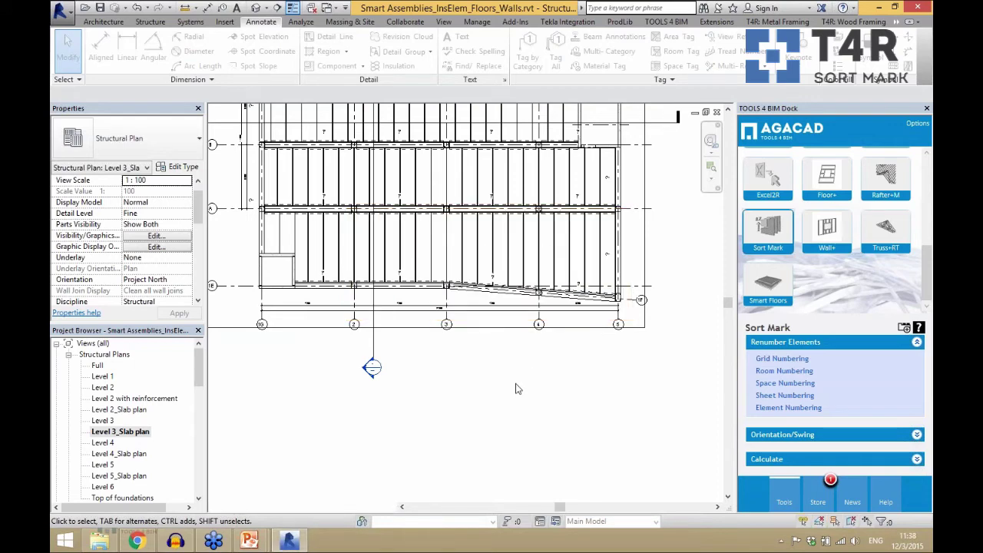
Accept the duplicate-Mark warning, zoom around the Level 3 plan, and switch to Default 3D View
{"action": "left_click", "coordinate": [535, 311]}
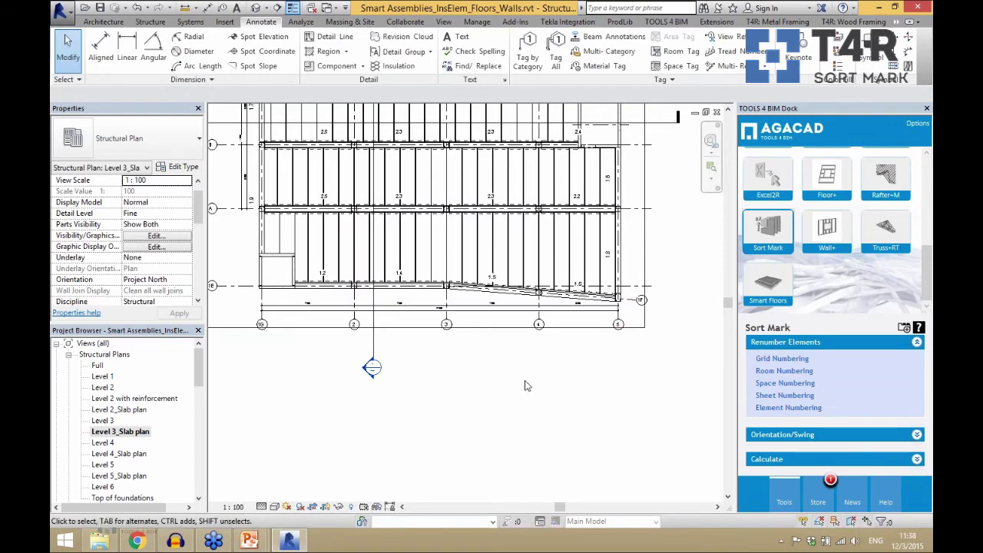
{"action": "scroll", "coordinate": [361, 257], "scroll_direction": "up", "scroll_amount": 3}
{"action": "scroll", "coordinate": [430, 351], "scroll_direction": "down", "scroll_amount": 2}
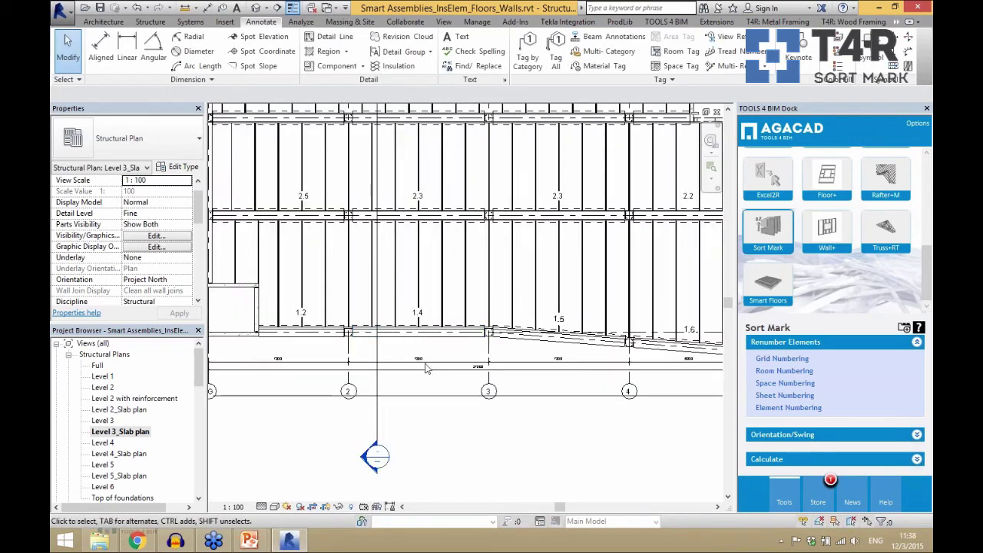
{"action": "scroll", "coordinate": [614, 342], "scroll_direction": "up", "scroll_amount": 2}
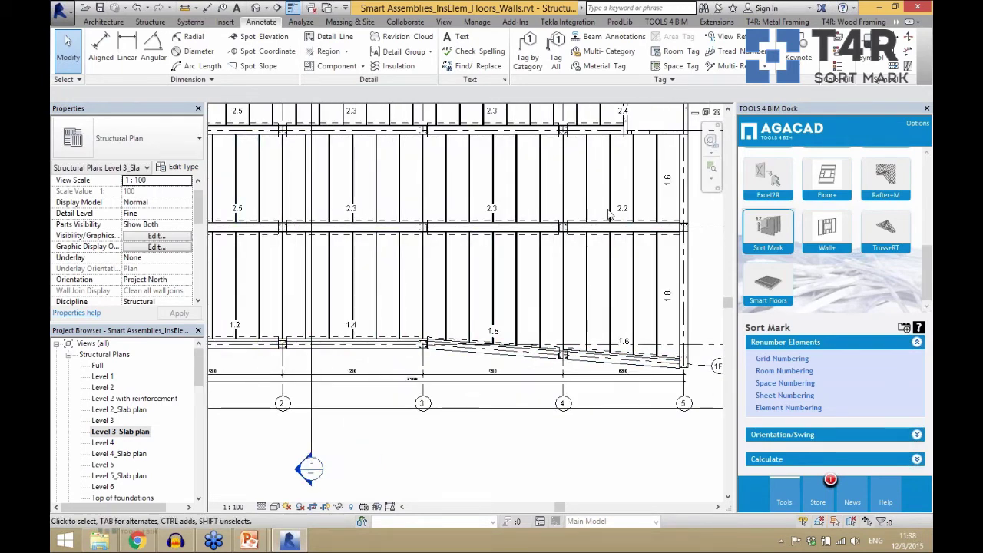
{"action": "scroll", "coordinate": [607, 223], "scroll_direction": "down", "scroll_amount": 2}
{"action": "scroll", "coordinate": [472, 348], "scroll_direction": "up", "scroll_amount": 2}
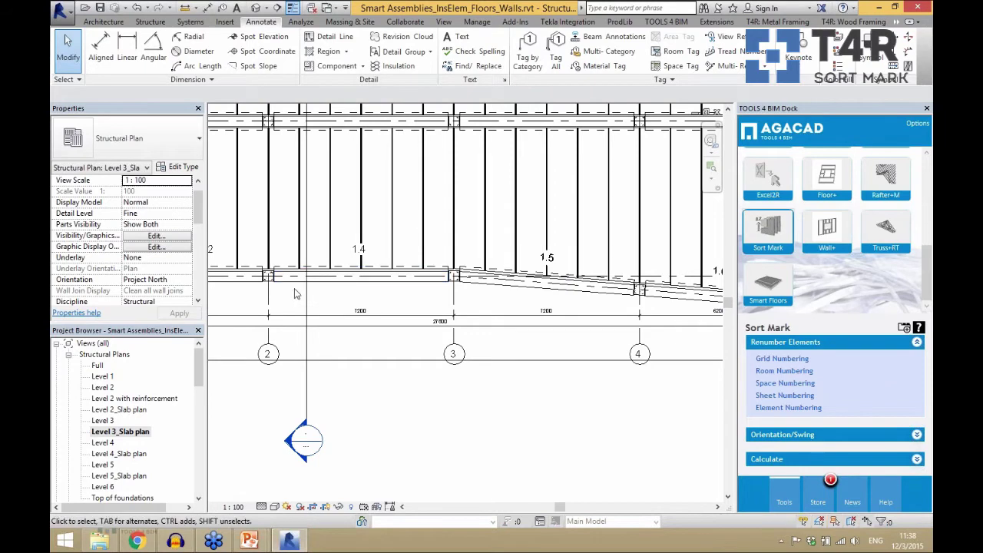
{"action": "scroll", "coordinate": [257, 294], "scroll_direction": "up", "scroll_amount": 1}
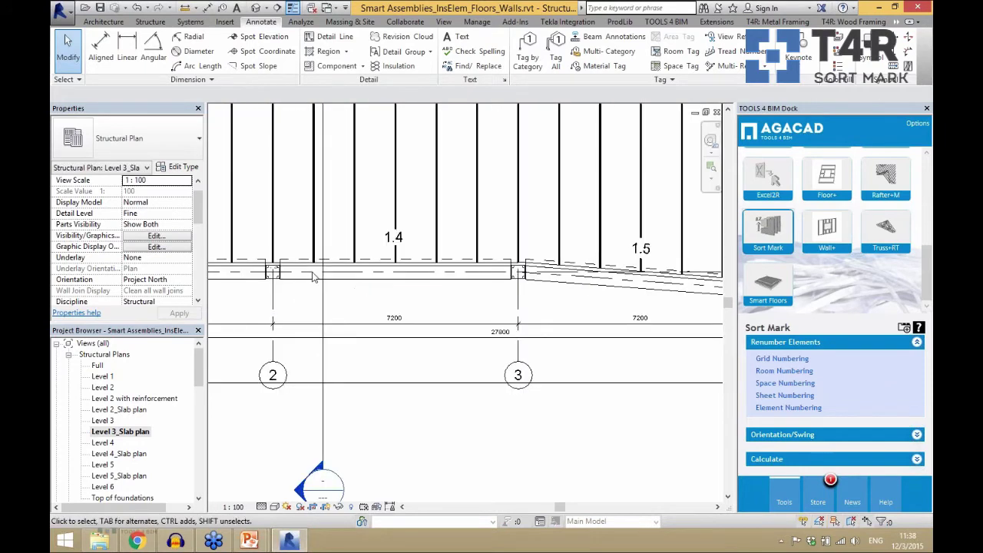
{"action": "scroll", "coordinate": [315, 277], "scroll_direction": "down", "scroll_amount": 1}
{"action": "scroll", "coordinate": [427, 301], "scroll_direction": "down", "scroll_amount": 2}
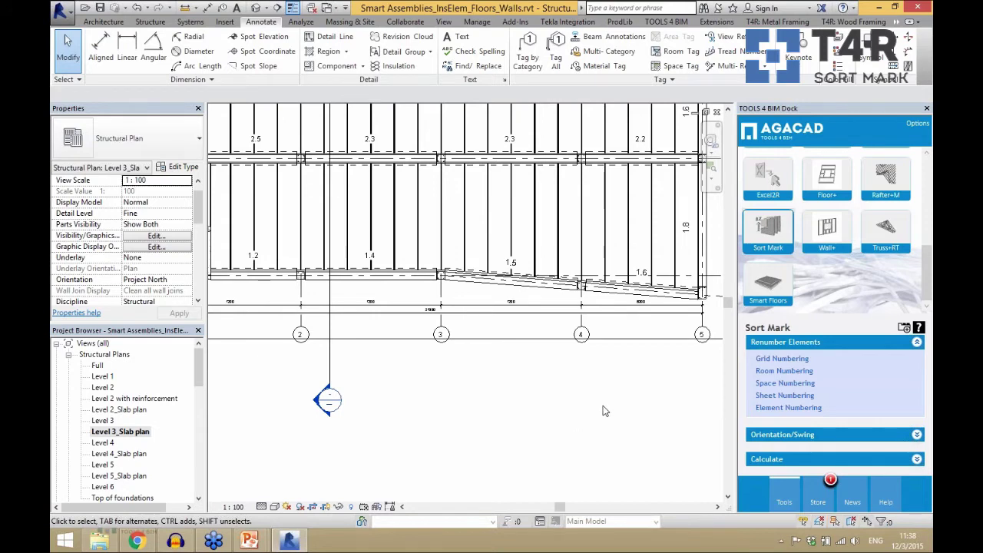
{"action": "left_click", "coordinate": [259, 8]}
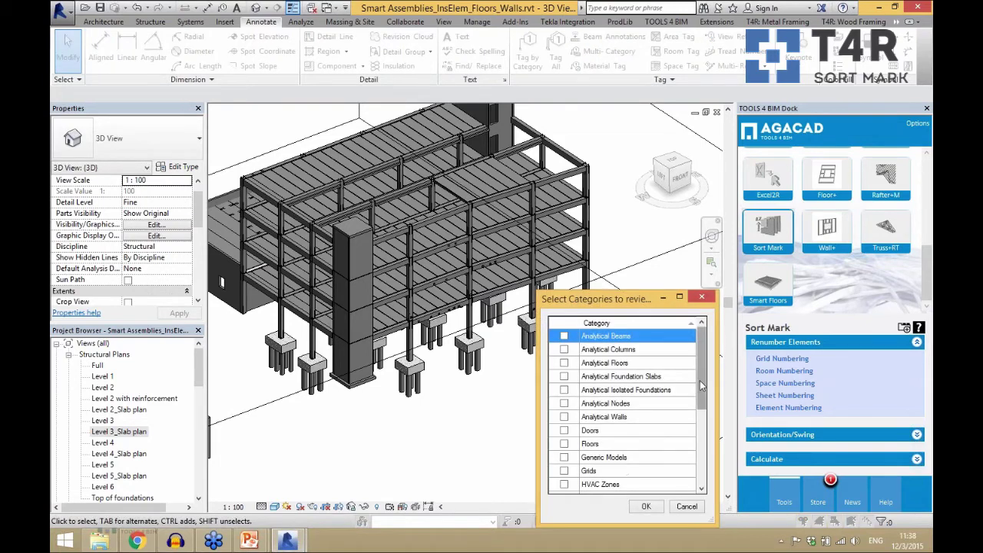
Choose Structural Columns as the Sort Mark category and Mark as the target parameter
{"action": "left_click_drag", "start_coordinate": [700, 387], "coordinate": [703, 470]}
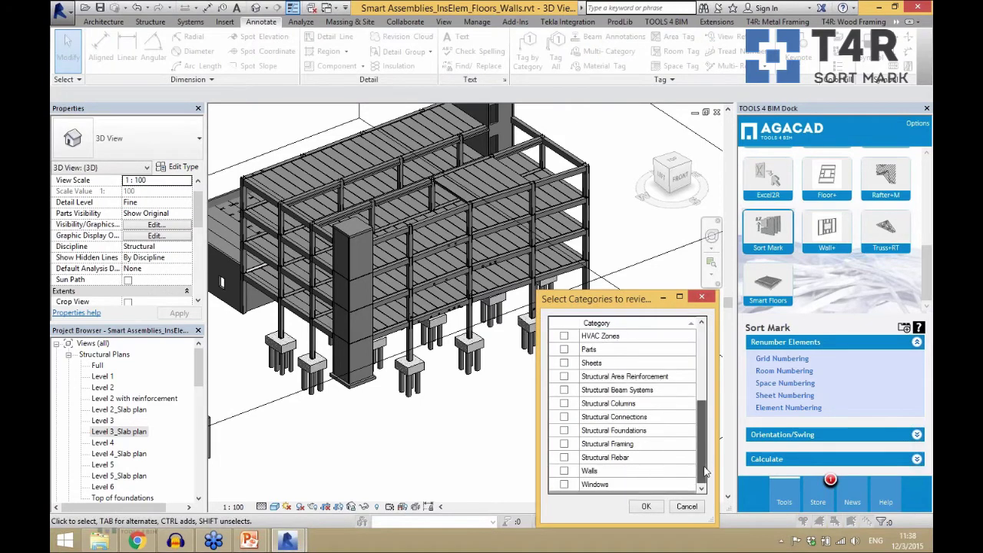
{"action": "left_click", "coordinate": [569, 407]}
{"action": "left_click", "coordinate": [639, 504]}
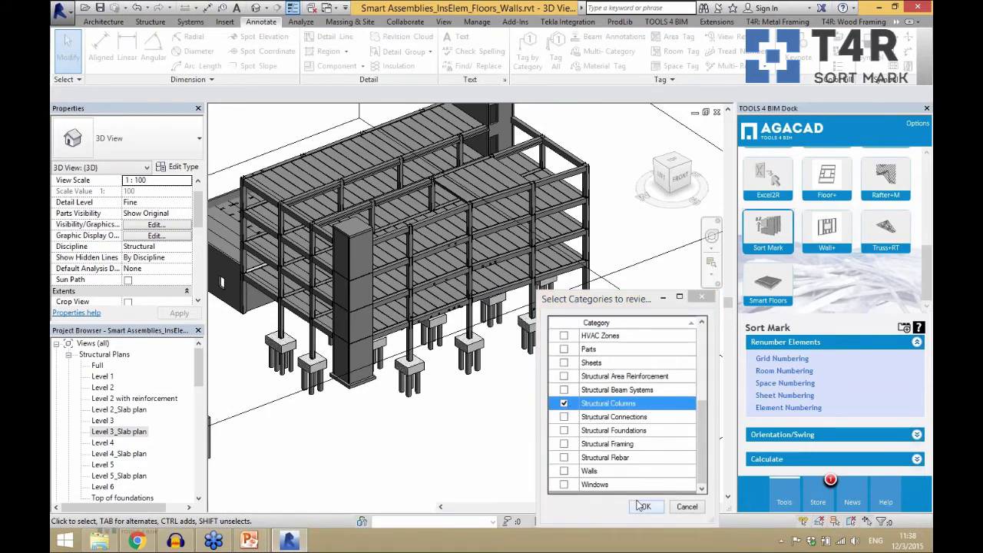
{"action": "left_click", "coordinate": [602, 378]}
{"action": "left_click", "coordinate": [683, 507]}
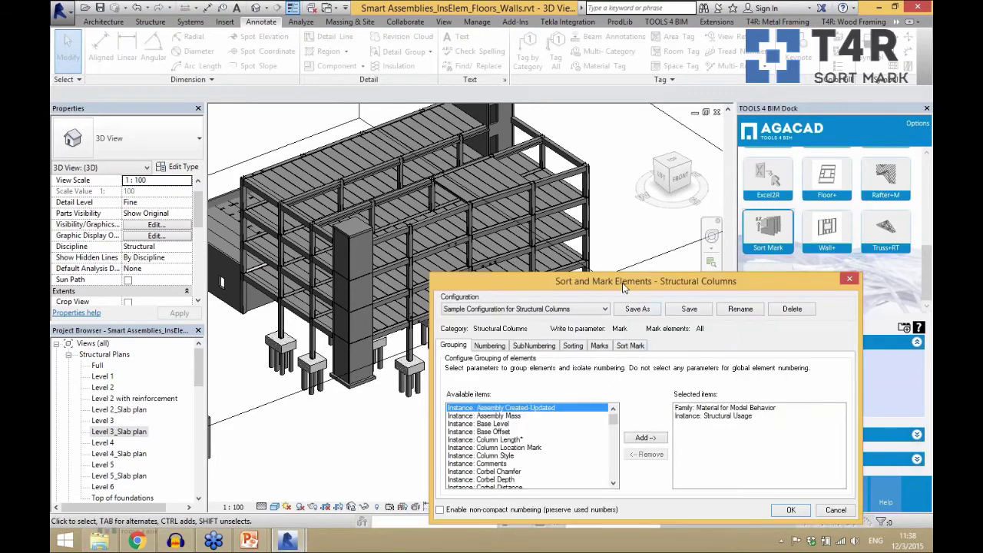
Number the 84 columns with the sample configuration and accept the duplicate-Mark warning
{"action": "left_click_drag", "start_coordinate": [623, 286], "coordinate": [607, 242]}
{"action": "left_click", "coordinate": [569, 265]}
{"action": "left_click", "coordinate": [569, 265]}
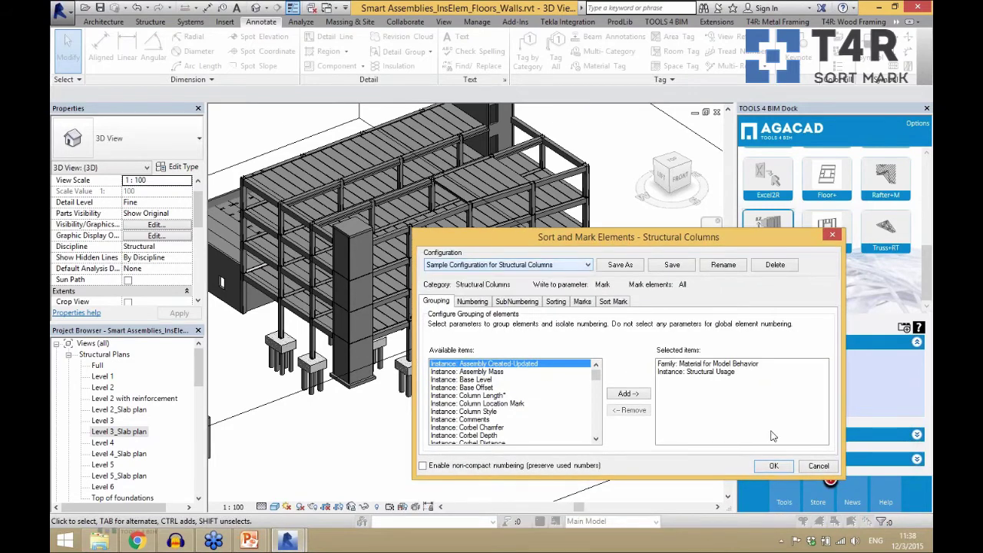
{"action": "left_click", "coordinate": [773, 466]}
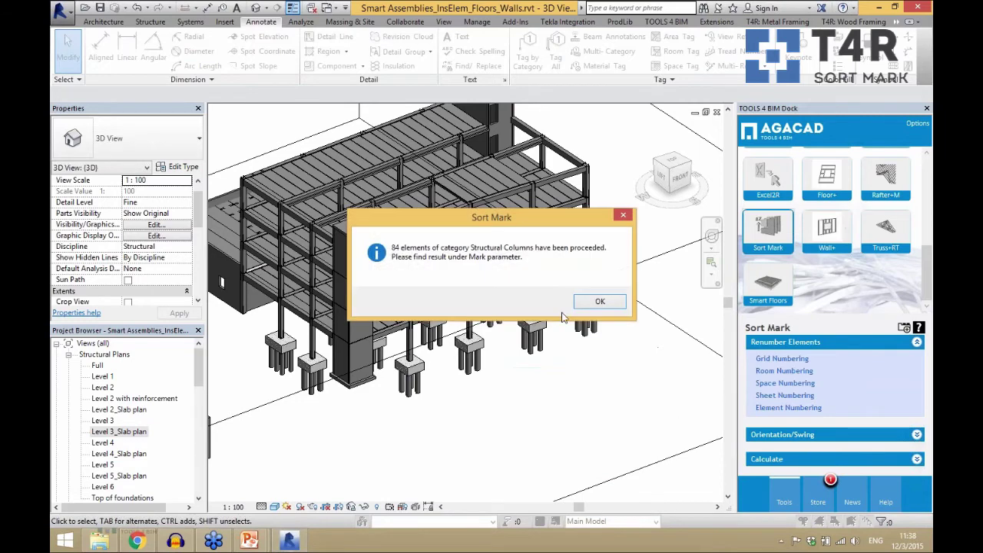
{"action": "left_click", "coordinate": [605, 304]}
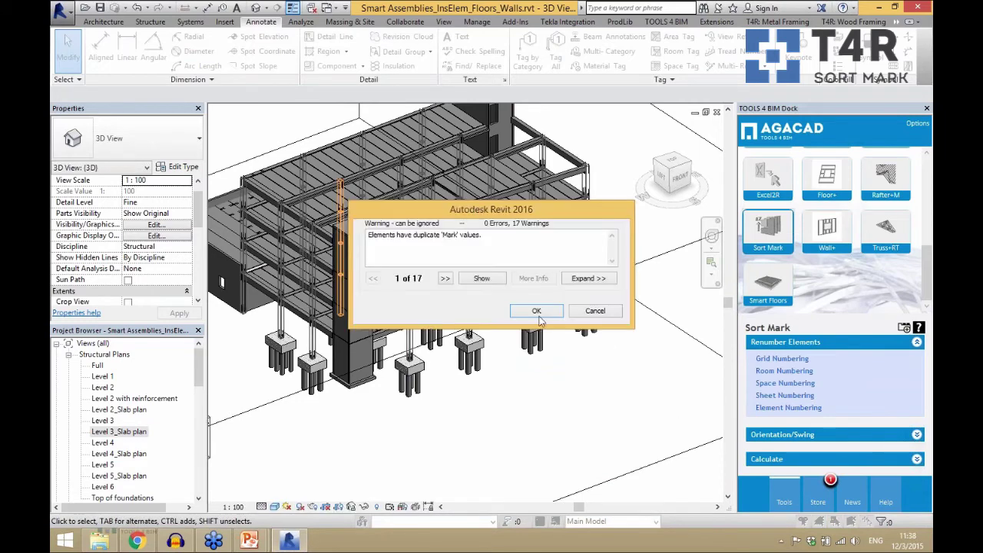
{"action": "left_click", "coordinate": [536, 312]}
Check a column's properties, glance at the Level 2 plan, and zoom out the default 3D view
{"action": "scroll", "coordinate": [478, 311], "scroll_direction": "up", "scroll_amount": 5}
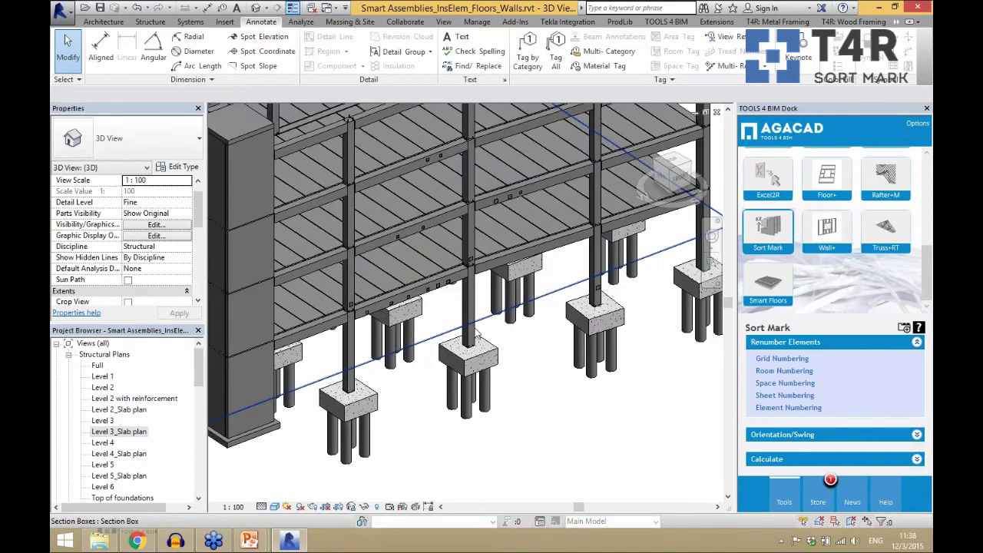
{"action": "left_click", "coordinate": [477, 311]}
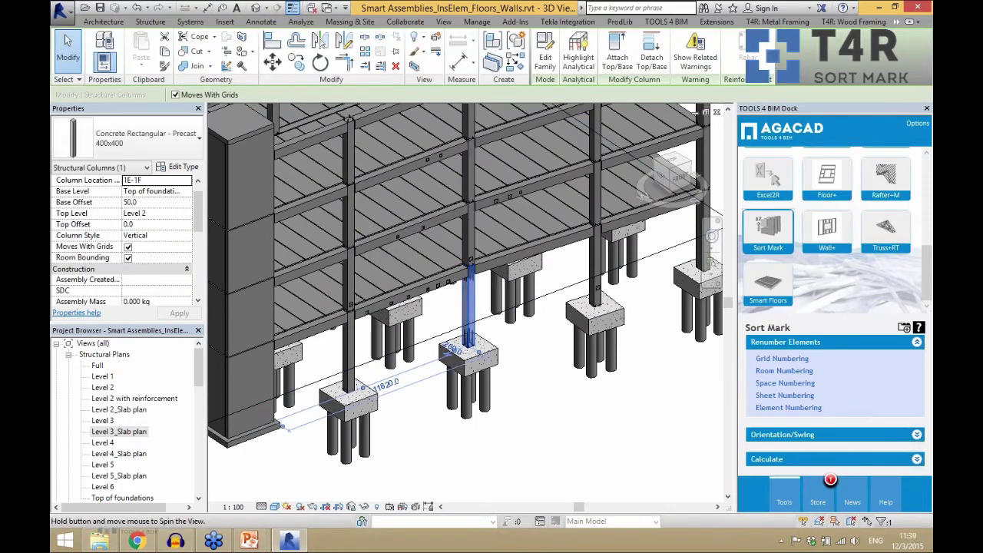
{"action": "scroll", "coordinate": [478, 311], "scroll_direction": "up", "scroll_amount": 1}
{"action": "left_click", "coordinate": [430, 460]}
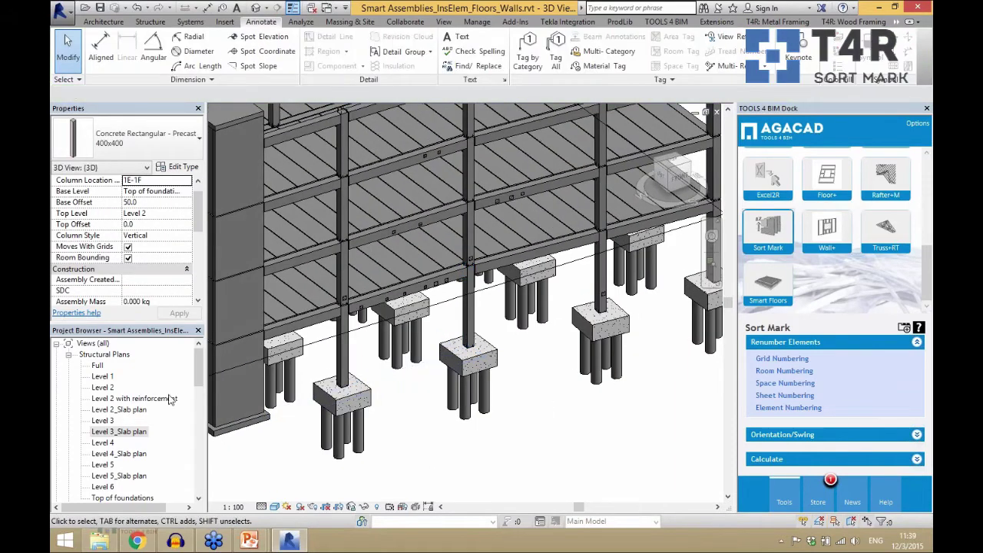
{"action": "double_click", "coordinate": [108, 389]}
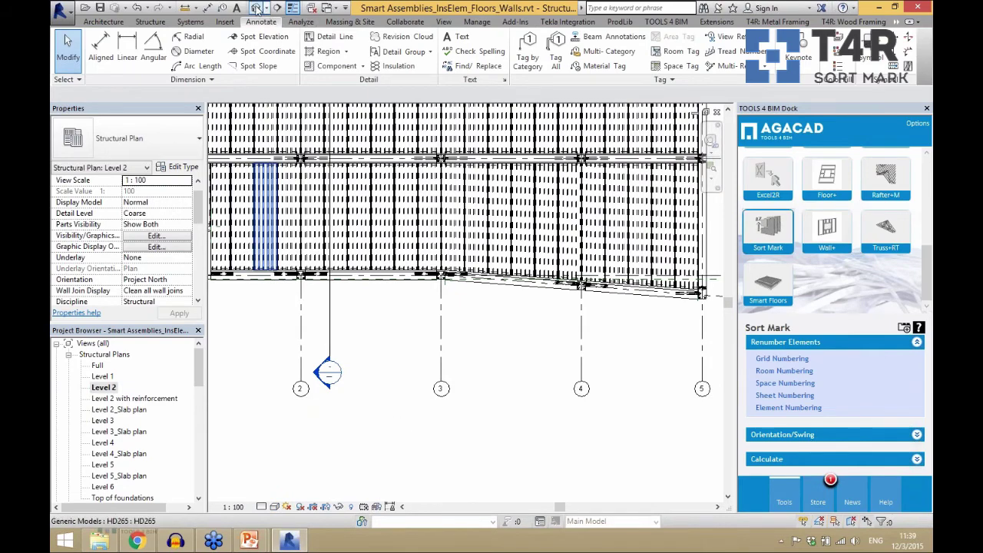
{"action": "left_click", "coordinate": [255, 7]}
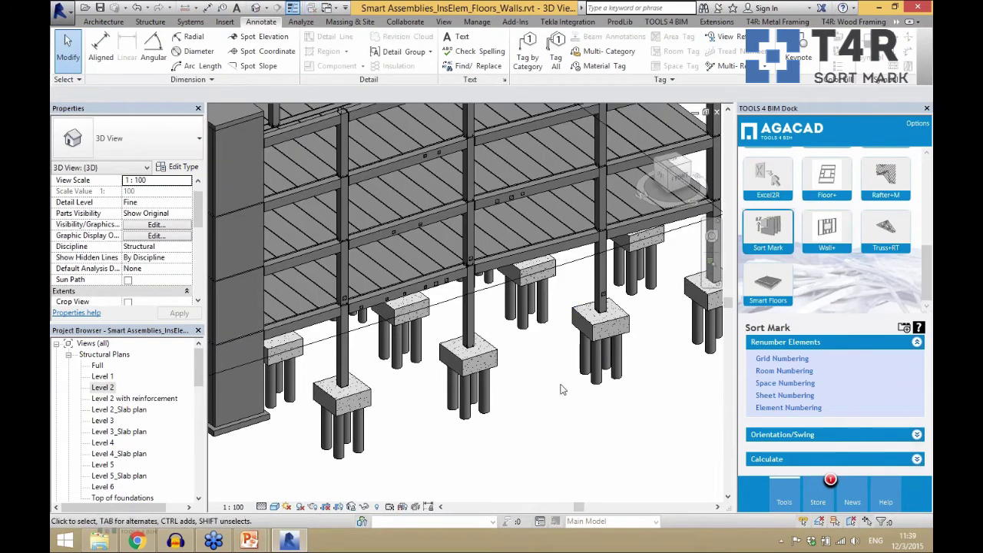
{"action": "scroll", "coordinate": [594, 315], "scroll_direction": "down", "scroll_amount": 5}
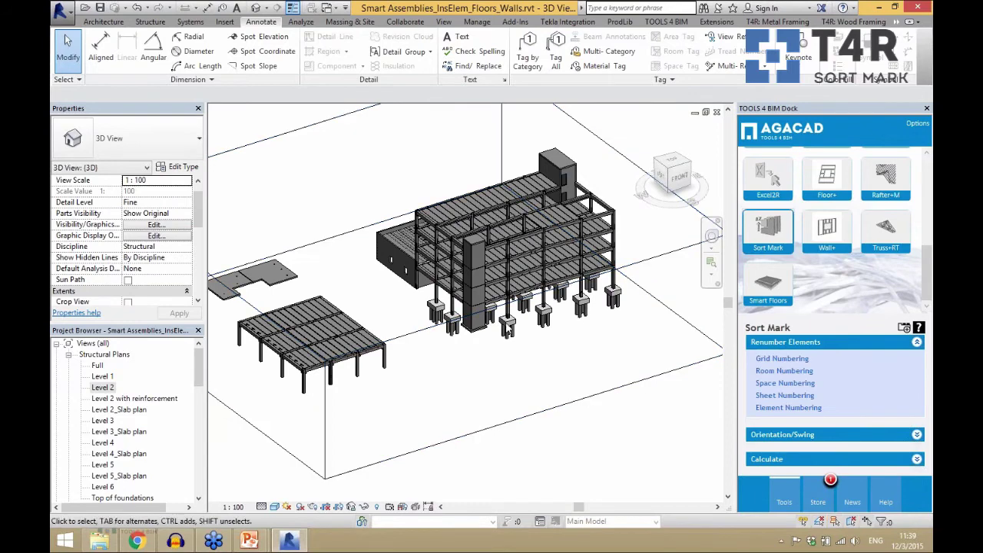
{"action": "scroll", "coordinate": [645, 336], "scroll_direction": "down", "scroll_amount": 1}
{"action": "scroll", "coordinate": [472, 229], "scroll_direction": "up", "scroll_amount": 2}
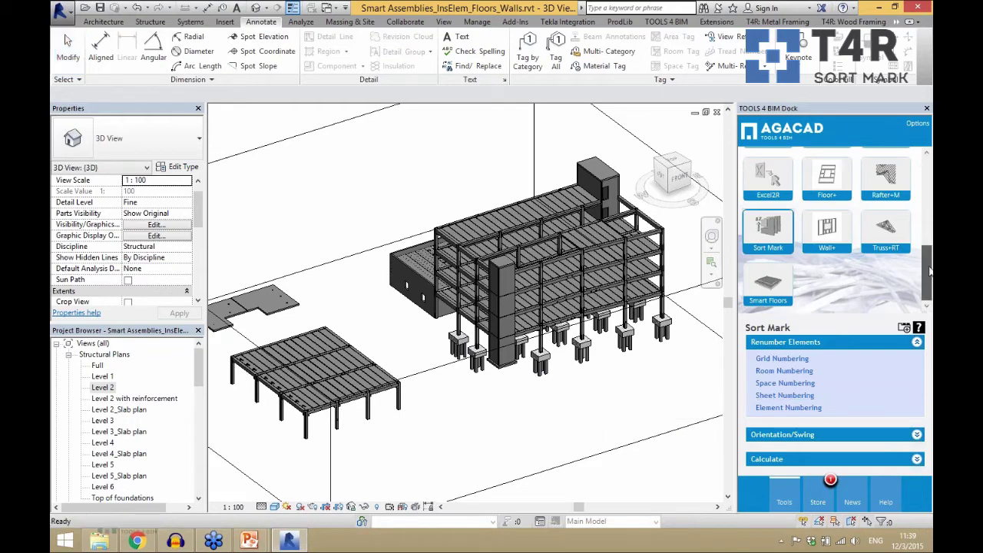
Show the Smart Assemblies Configuration Files Location settings, set to Personal Configurations
{"action": "left_click_drag", "start_coordinate": [927, 288], "coordinate": [927, 237]}
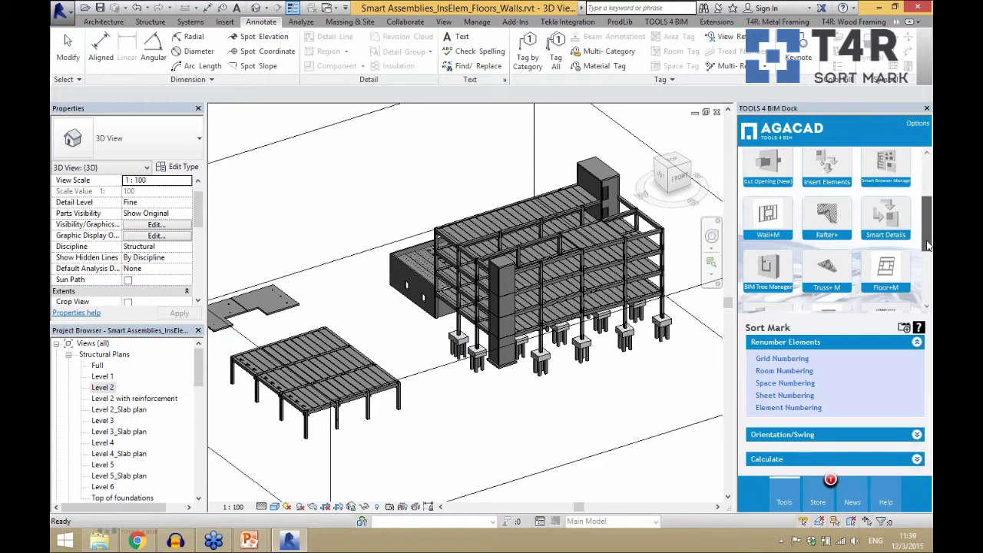
{"action": "left_click_drag", "start_coordinate": [929, 252], "coordinate": [929, 219]}
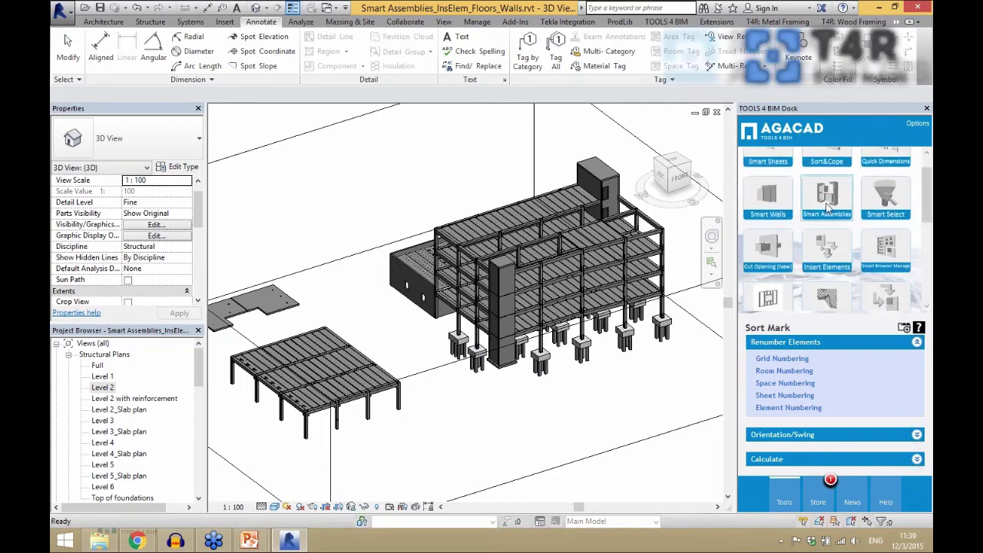
{"action": "left_click", "coordinate": [826, 201]}
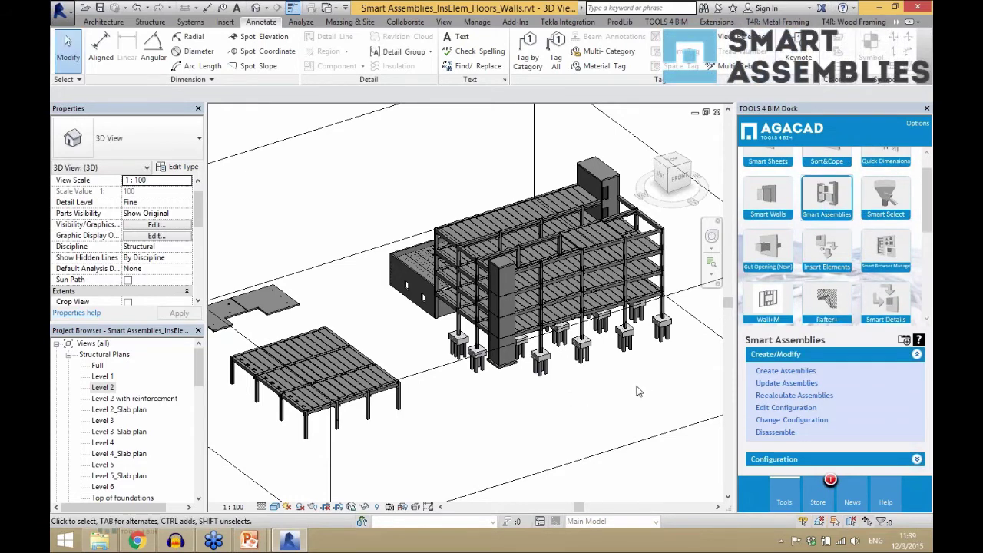
{"action": "scroll", "coordinate": [710, 345], "scroll_direction": "up", "scroll_amount": 3}
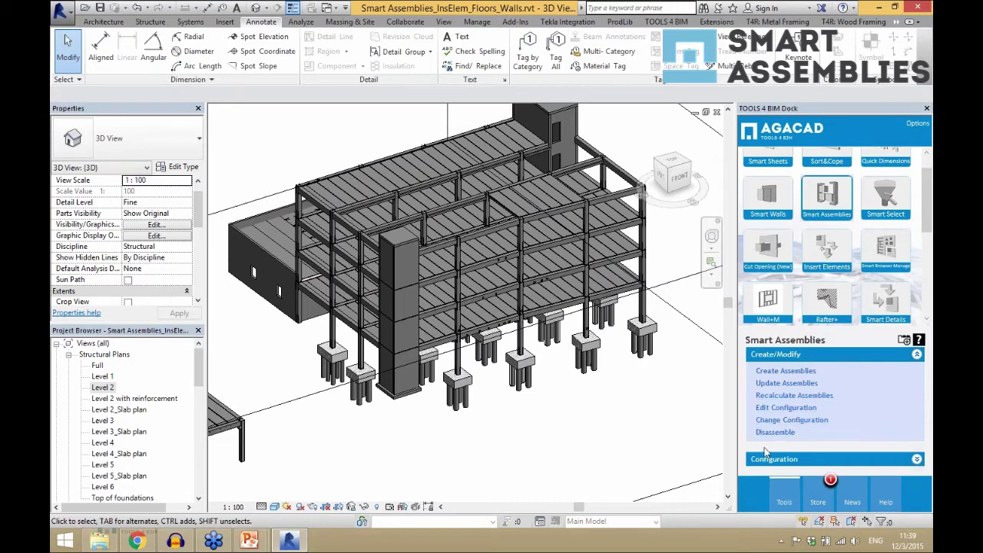
{"action": "left_click", "coordinate": [773, 459]}
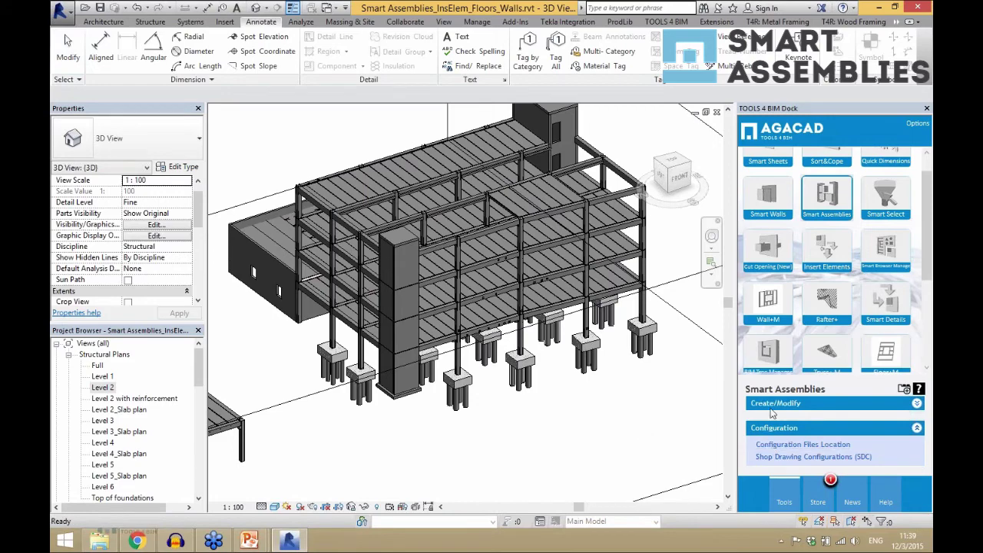
{"action": "left_click", "coordinate": [772, 405]}
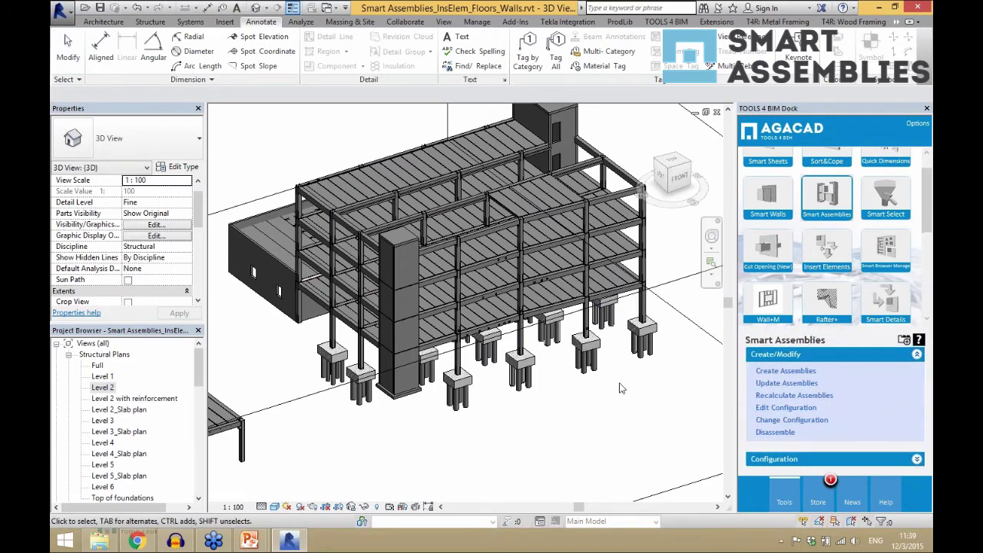
{"action": "scroll", "coordinate": [619, 379], "scroll_direction": "up", "scroll_amount": 1}
{"action": "scroll", "coordinate": [484, 399], "scroll_direction": "up", "scroll_amount": 2}
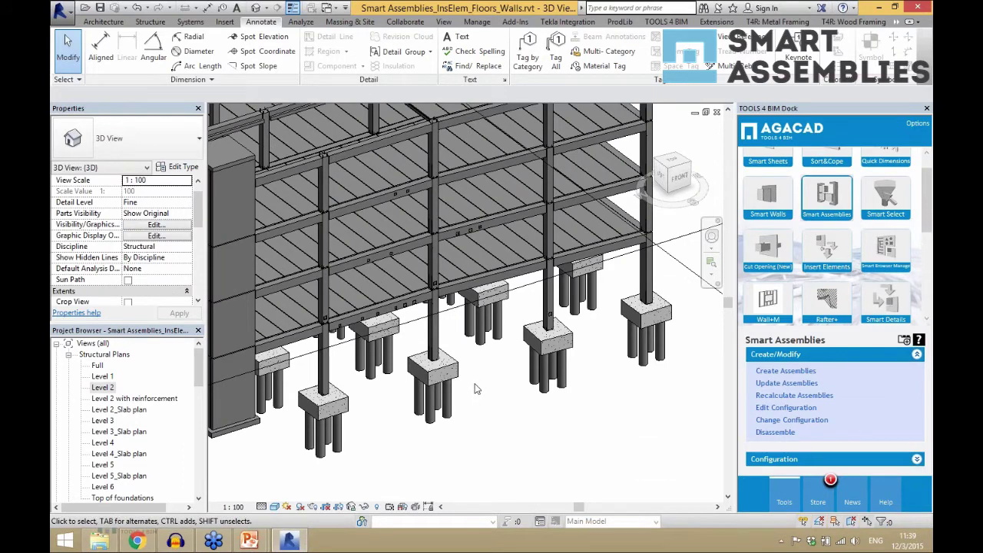
{"action": "left_click", "coordinate": [764, 461]}
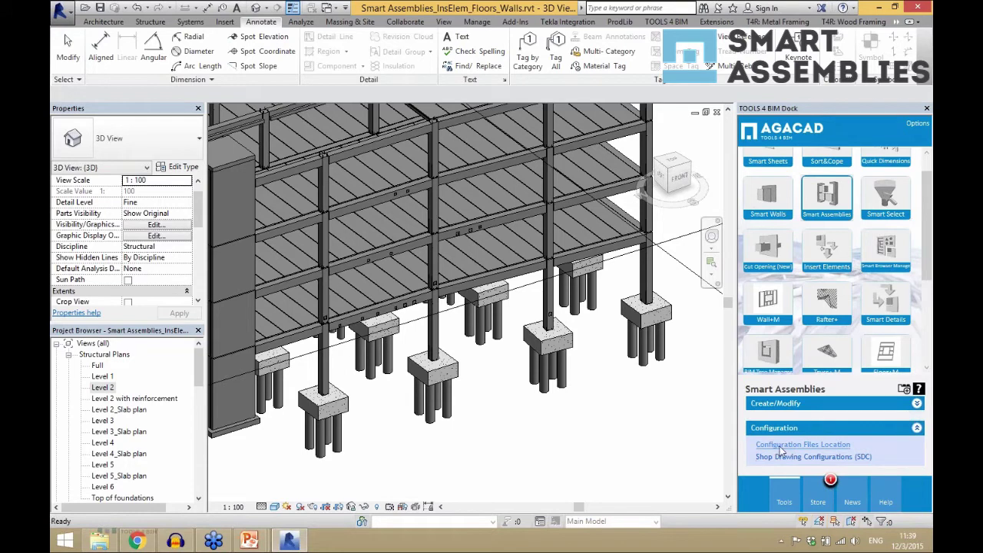
{"action": "left_click", "coordinate": [779, 450]}
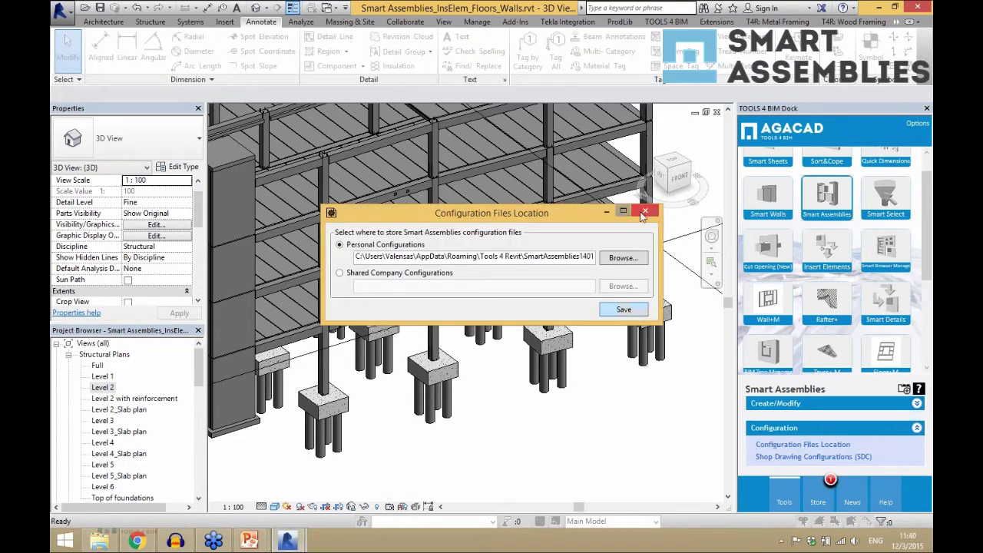
Close the files location dialog and open Shop Drawing Configurations for Column_formwork
{"action": "left_click", "coordinate": [640, 214]}
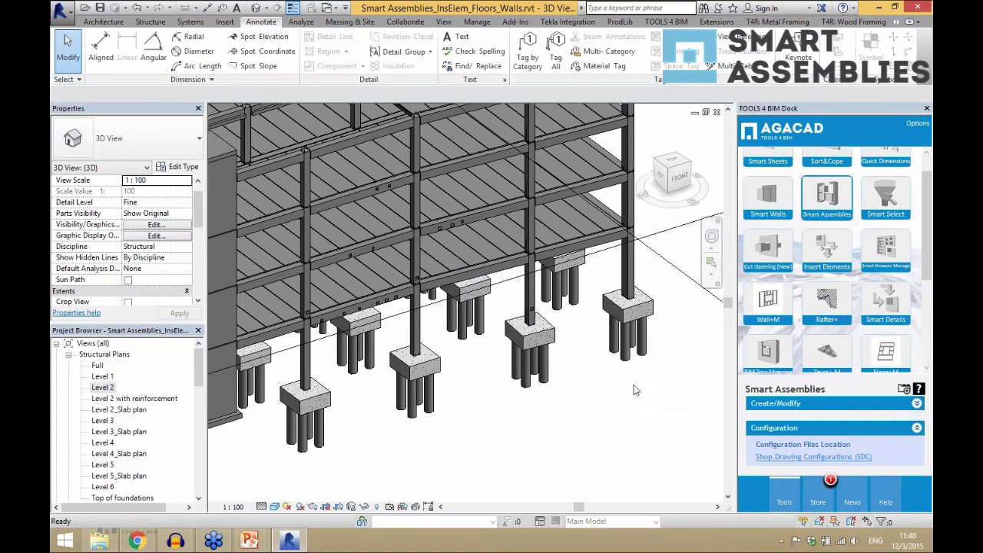
{"action": "left_click", "coordinate": [813, 456]}
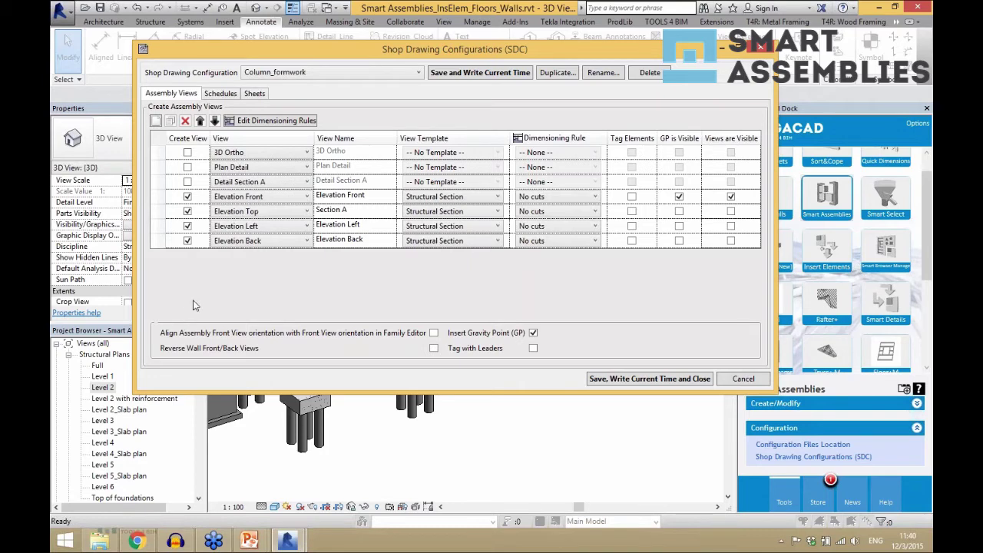
Review the Elevation Front view type and template lists, keeping Structural Section
{"action": "left_click", "coordinate": [268, 198]}
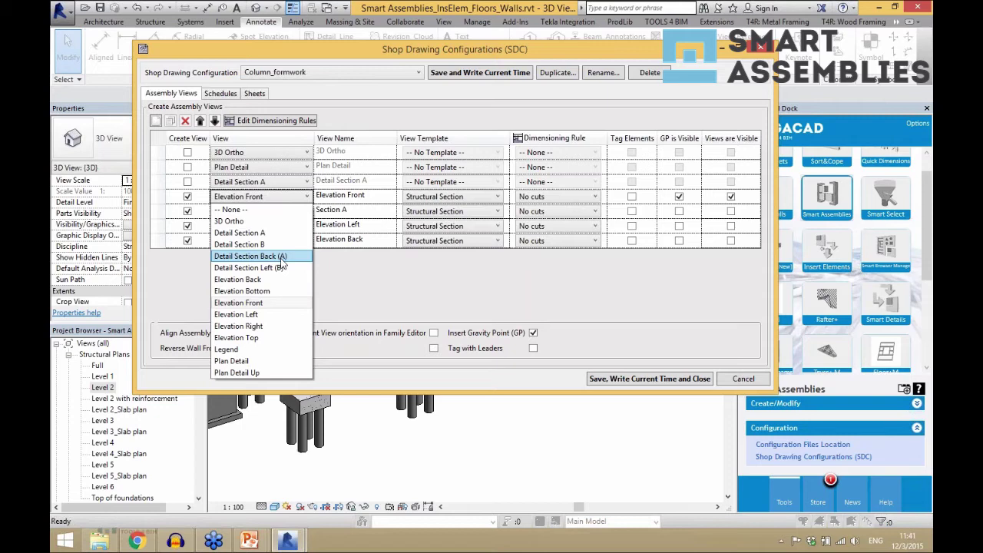
{"action": "left_click", "coordinate": [333, 271]}
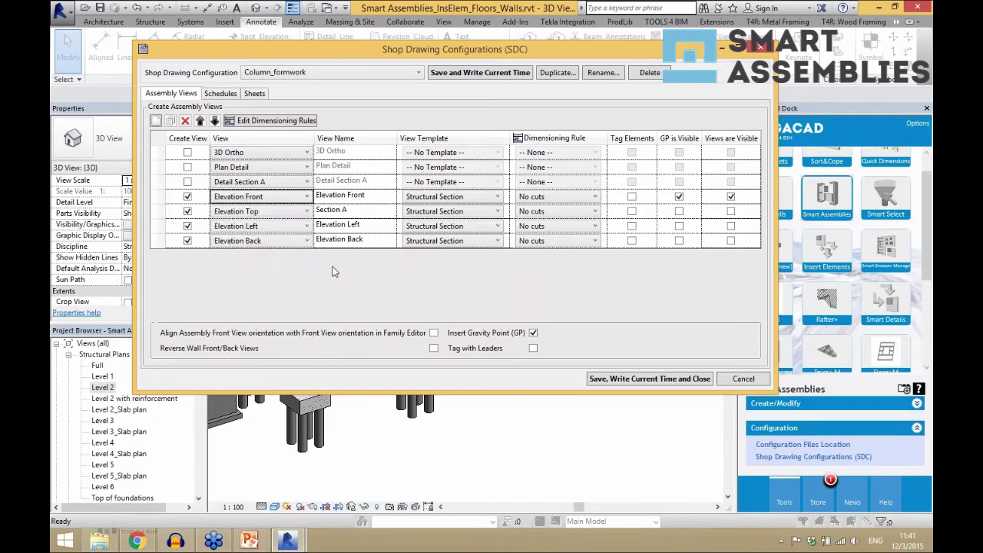
{"action": "left_click", "coordinate": [349, 201]}
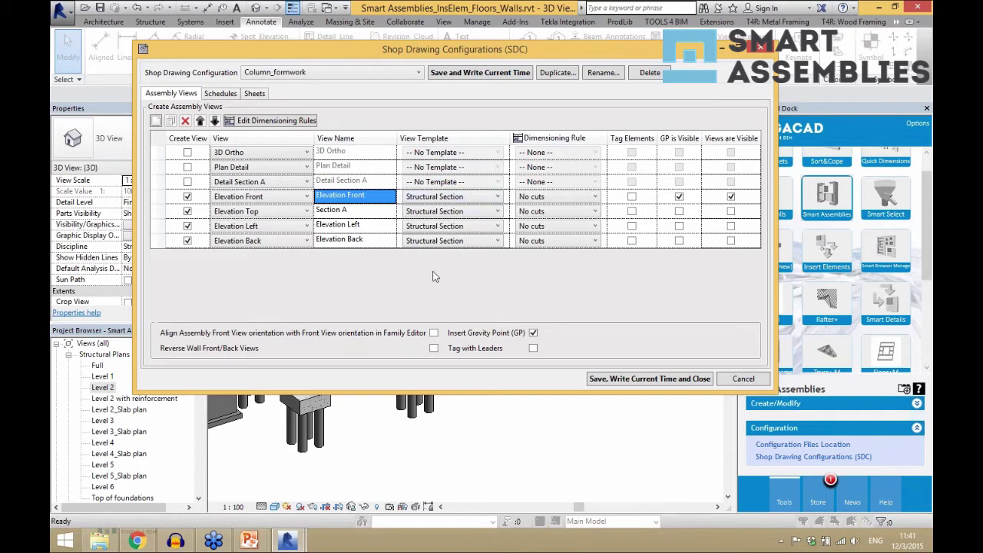
{"action": "left_click", "coordinate": [464, 202]}
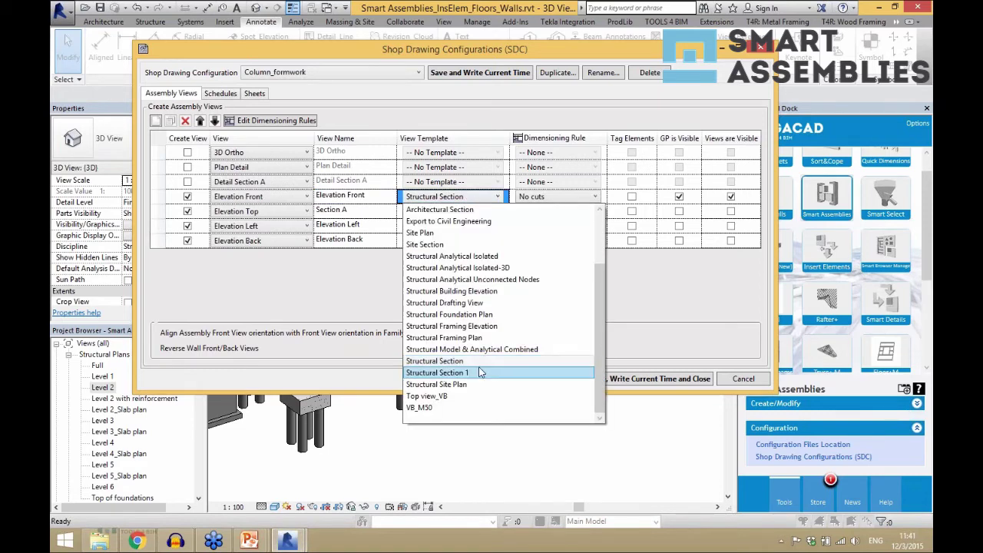
{"action": "left_click", "coordinate": [376, 290]}
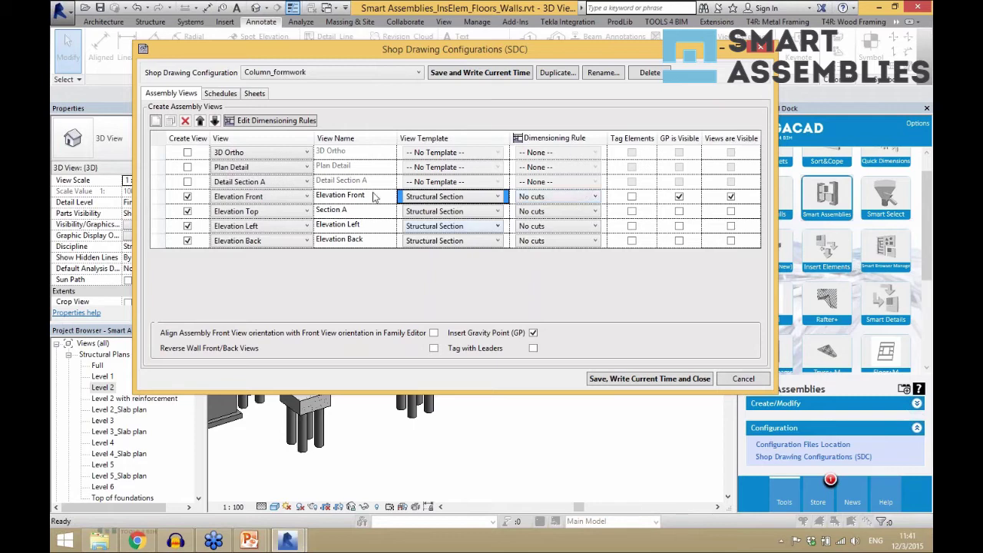
Edit the Only big cuts rule, setting Common and Total dimension types to Arrow - 2.5mm Arial
{"action": "left_click", "coordinate": [275, 120]}
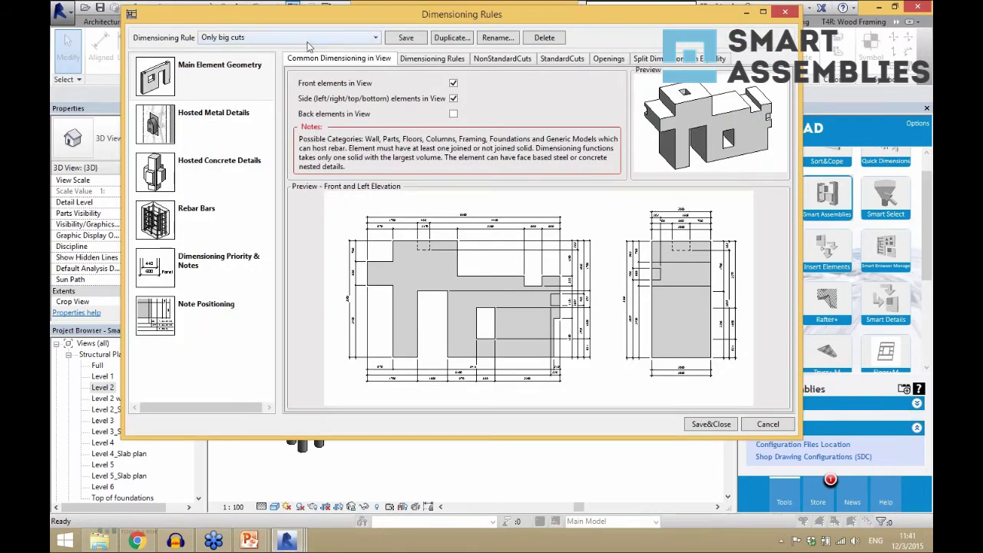
{"action": "left_click", "coordinate": [336, 40]}
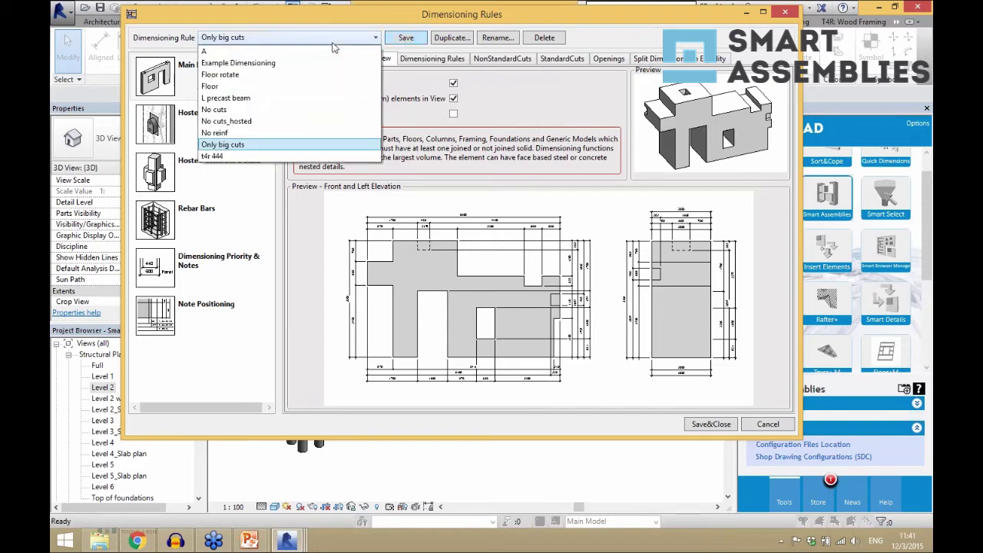
{"action": "left_click", "coordinate": [405, 129]}
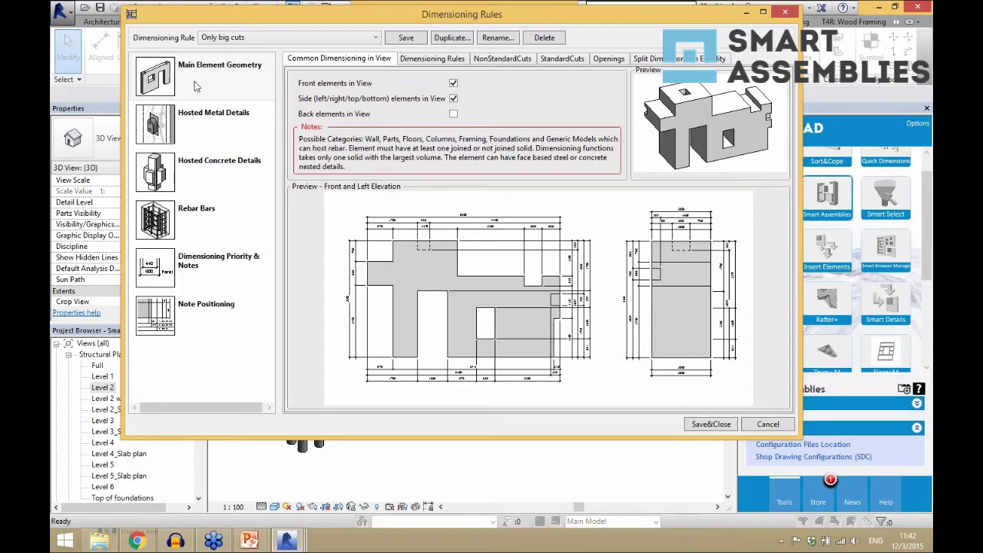
{"action": "left_click", "coordinate": [435, 66]}
{"action": "left_click", "coordinate": [471, 83]}
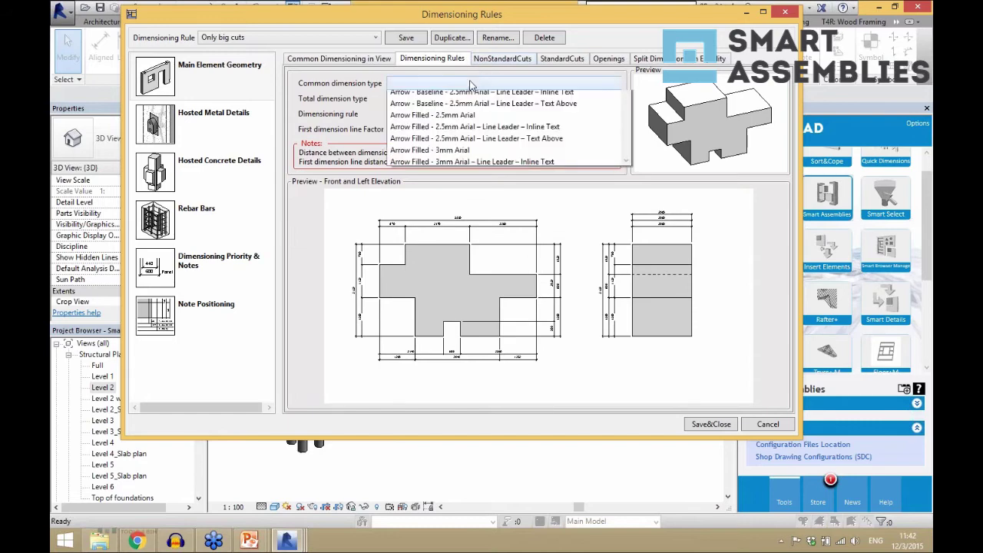
{"action": "left_click", "coordinate": [473, 143]}
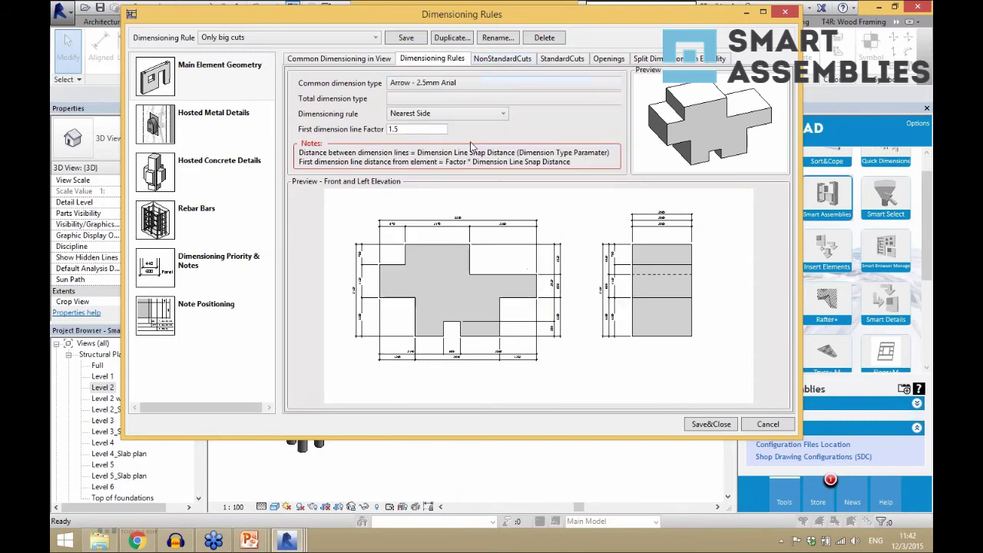
{"action": "left_click", "coordinate": [434, 106]}
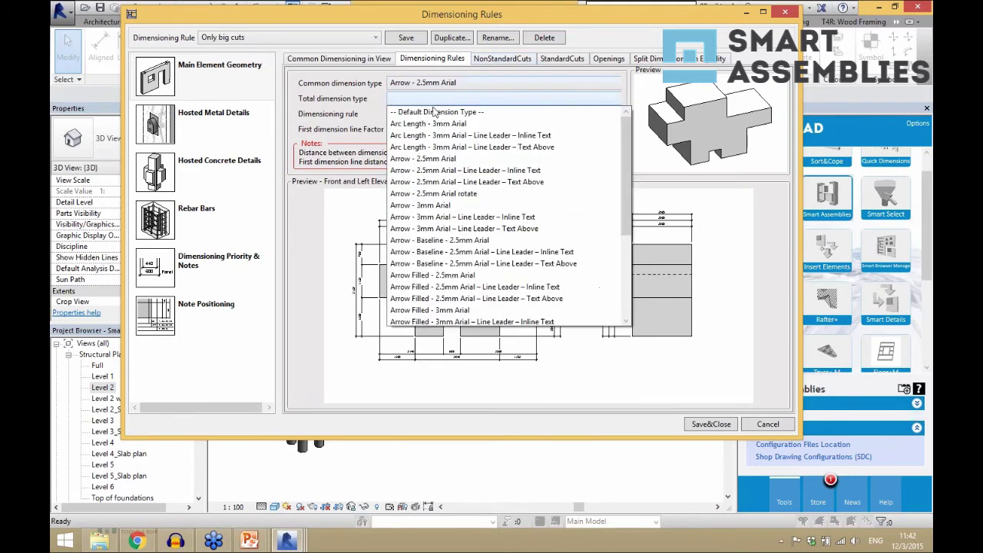
{"action": "left_click", "coordinate": [450, 158]}
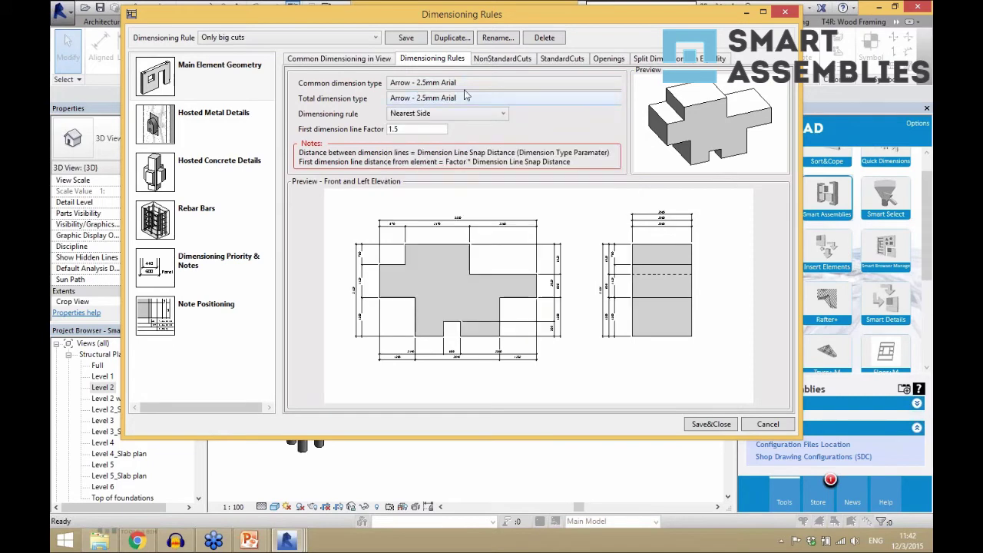
Review the cut, opening and split settings, leaving standard and non-standard cut dimensions joined
{"action": "left_click", "coordinate": [503, 60]}
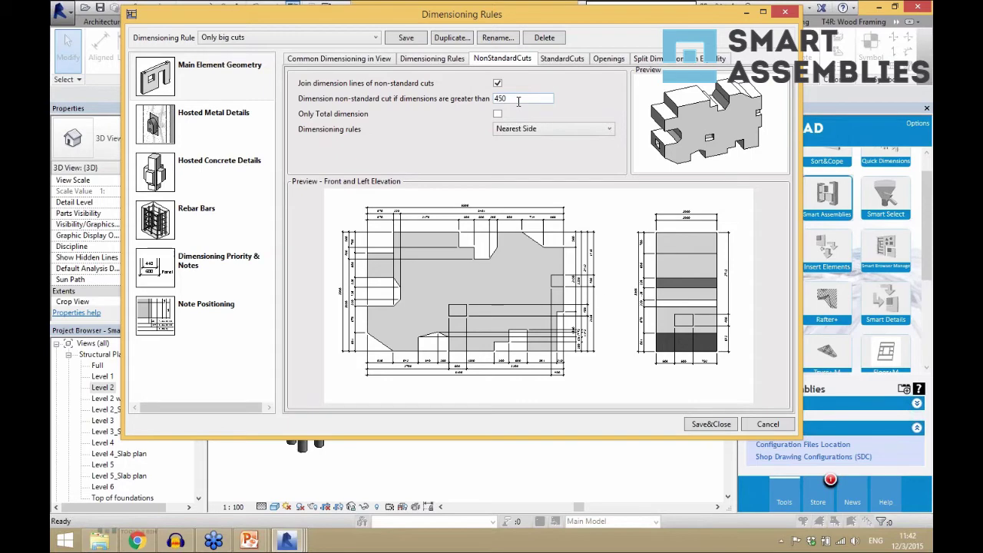
{"action": "left_click", "coordinate": [562, 59]}
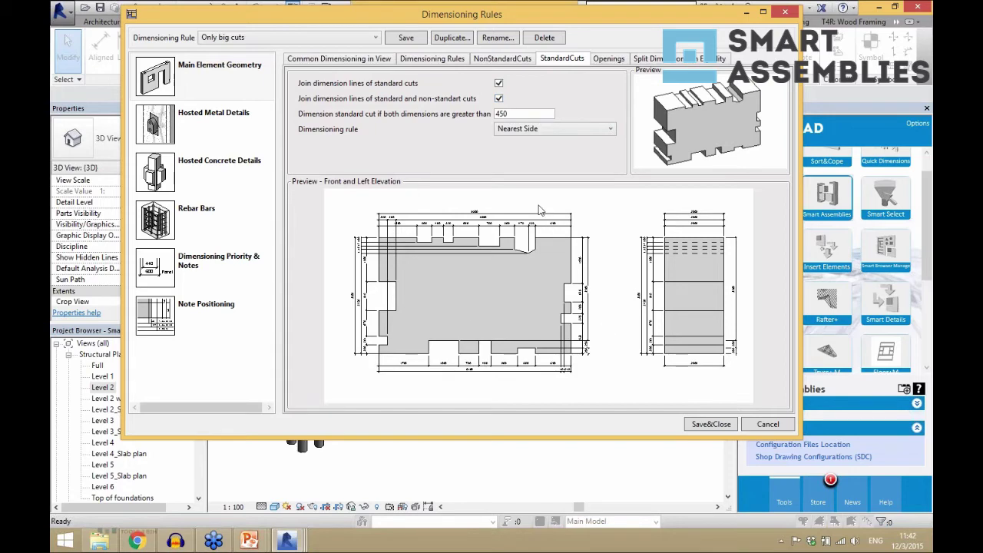
{"action": "left_click", "coordinate": [498, 100]}
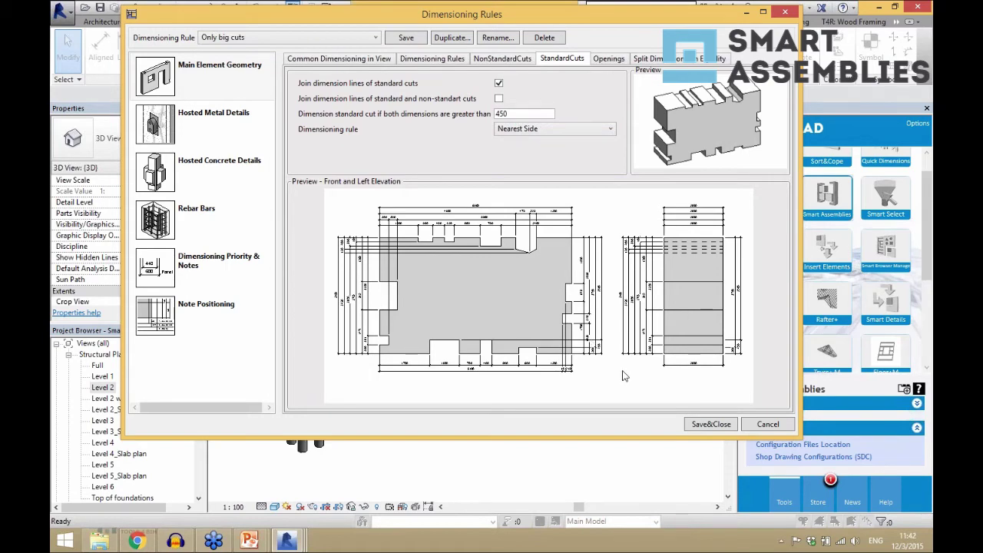
{"action": "left_click", "coordinate": [499, 99]}
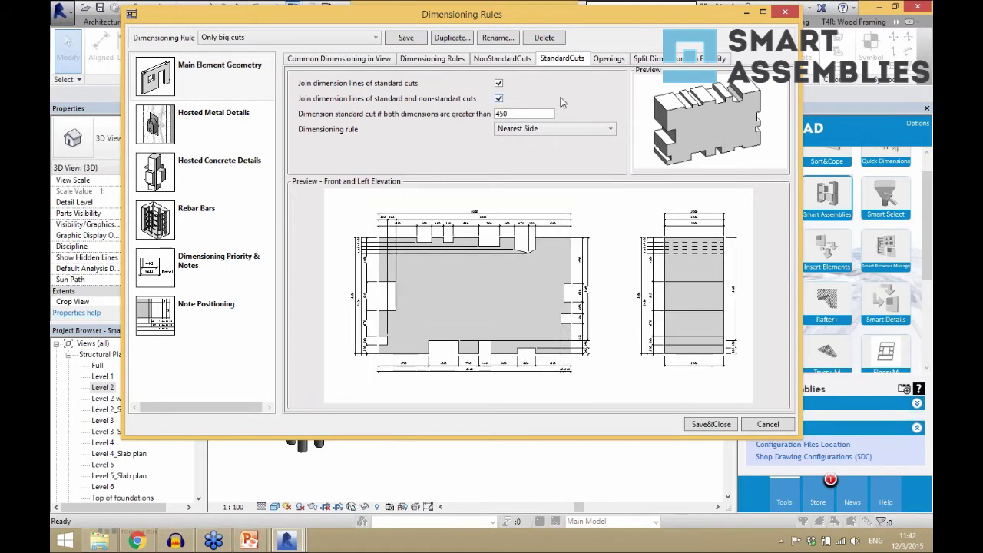
{"action": "left_click", "coordinate": [605, 62]}
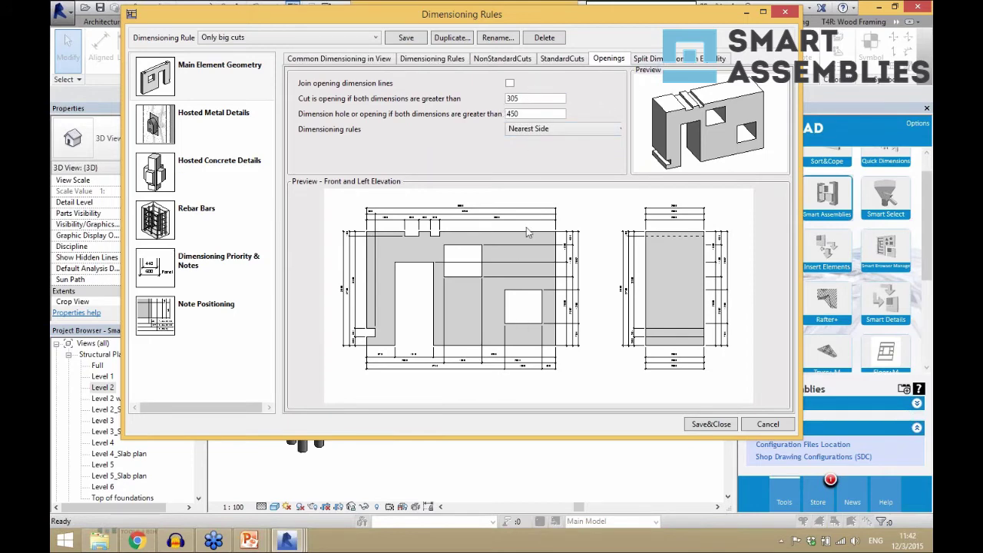
{"action": "left_click", "coordinate": [649, 59]}
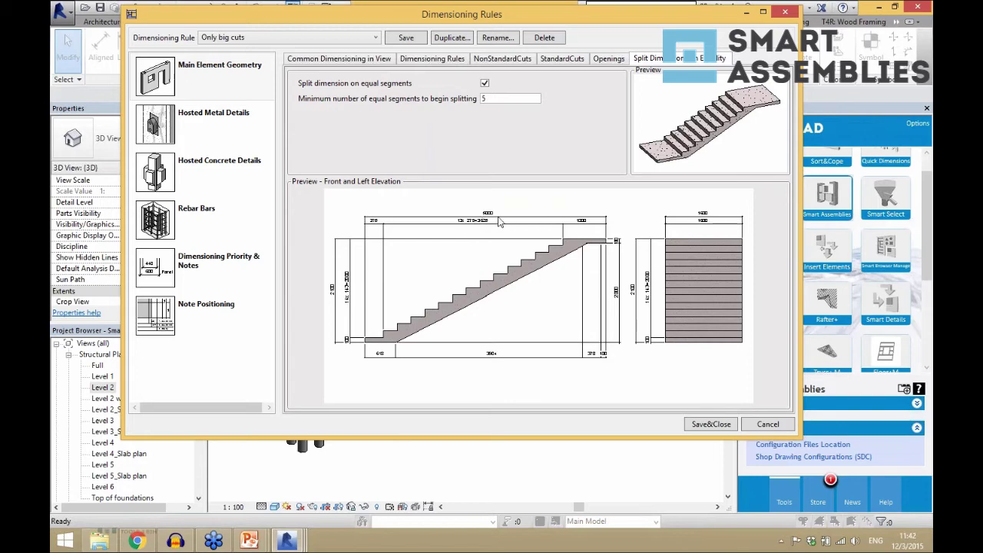
Review the hosted metal, hosted concrete and rebar bar dimensioning settings, then Dimensioning Priority & Notes
{"action": "left_click", "coordinate": [213, 133]}
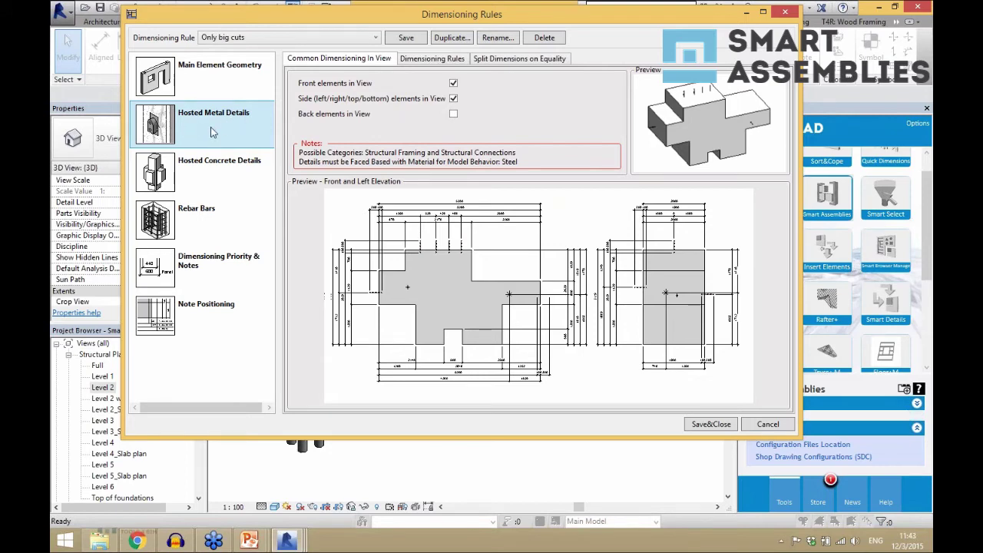
{"action": "left_click", "coordinate": [214, 175]}
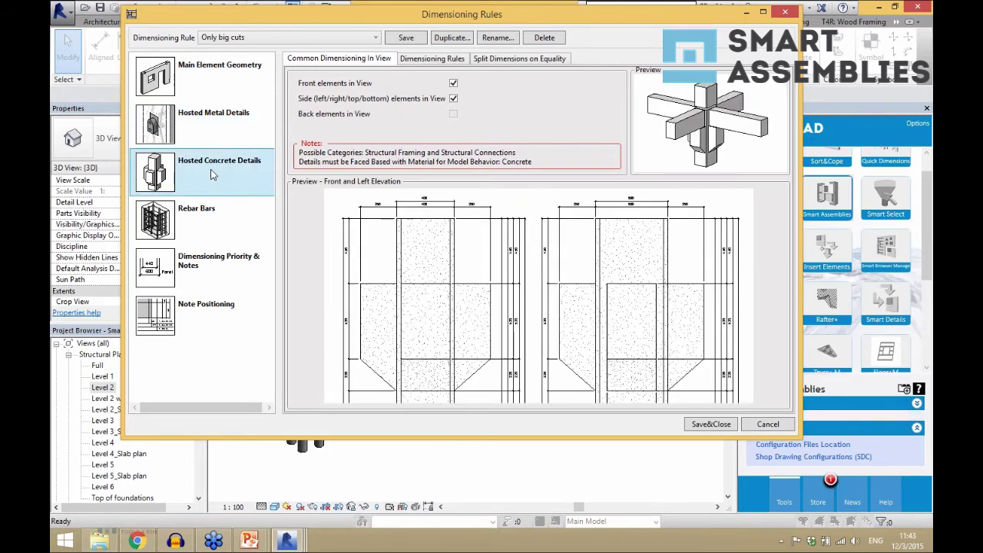
{"action": "left_click", "coordinate": [216, 220]}
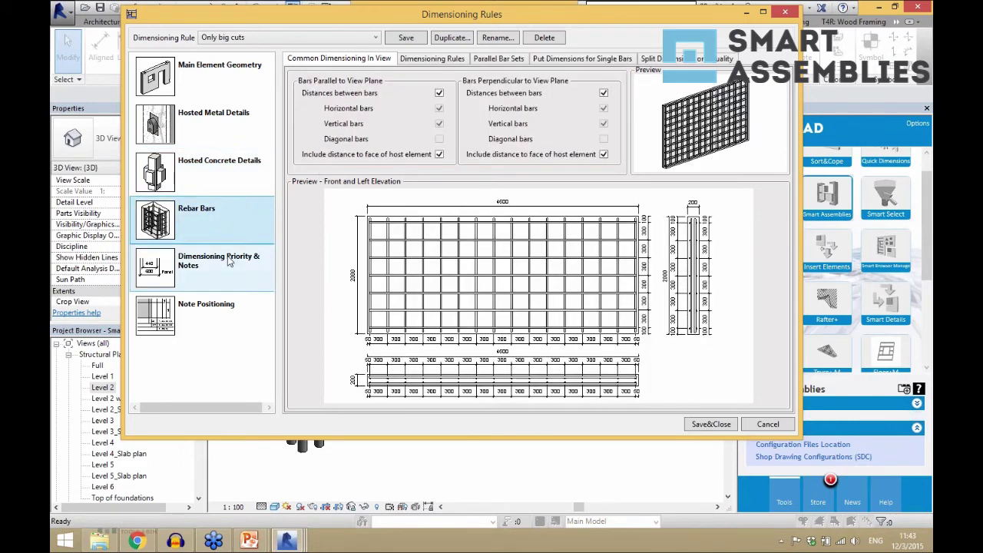
{"action": "left_click", "coordinate": [227, 257]}
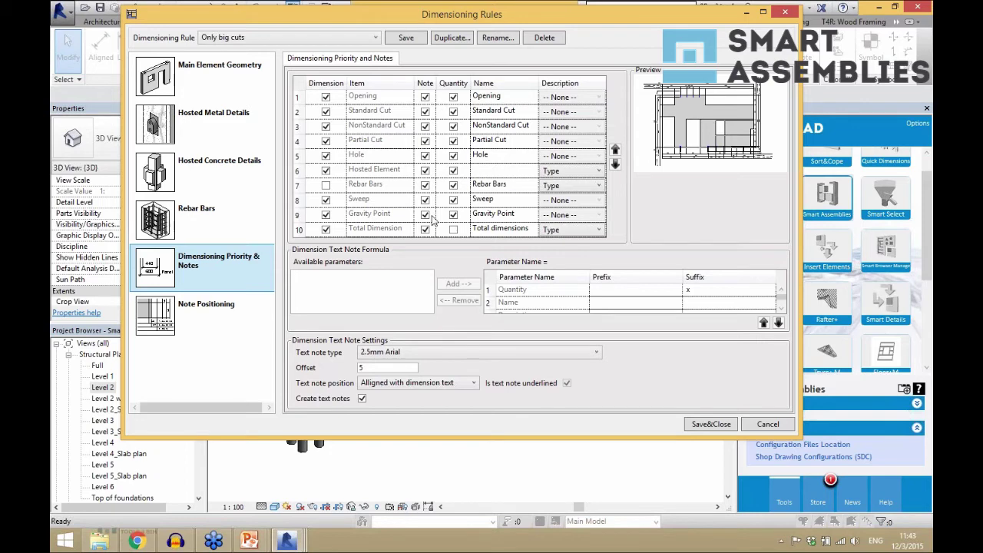
Leave the Rebar Bars row's description set to Type in the priority and notes table
{"action": "left_click", "coordinate": [560, 189]}
{"action": "left_click", "coordinate": [559, 192]}
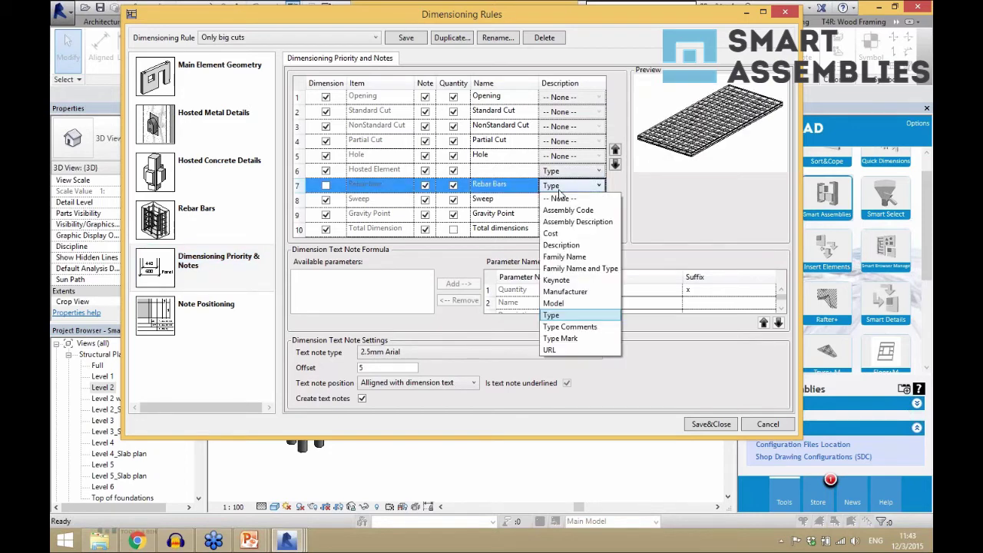
{"action": "left_click", "coordinate": [663, 219]}
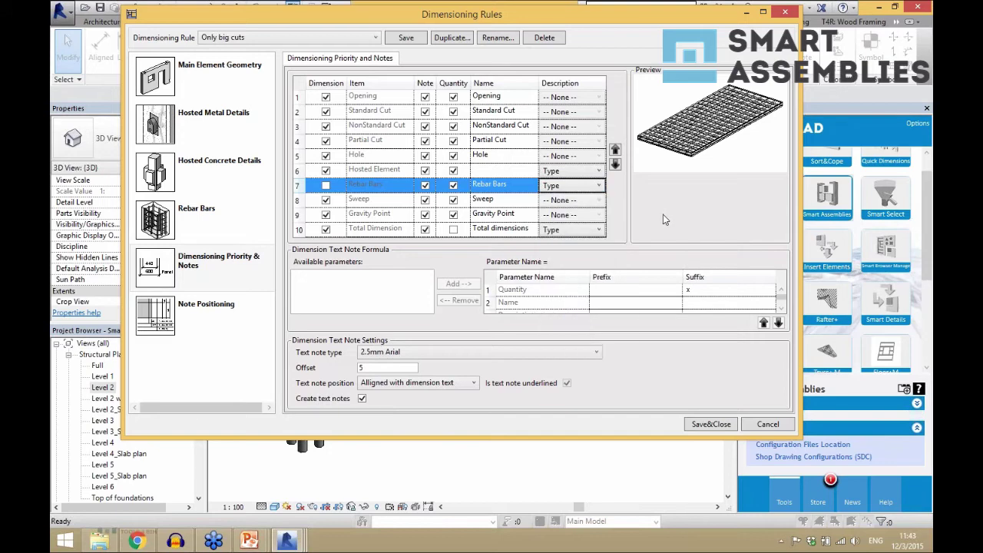
{"action": "left_click", "coordinate": [218, 265]}
Toggle Put notes on dimension lines and Connect dimension lines, then cancel the rules editor
{"action": "left_click", "coordinate": [227, 311]}
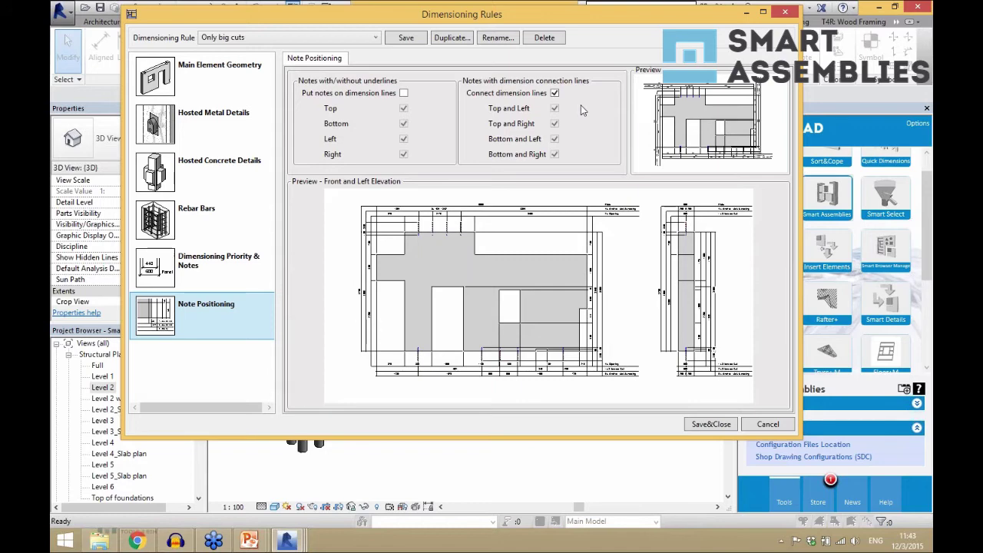
{"action": "left_click", "coordinate": [404, 93]}
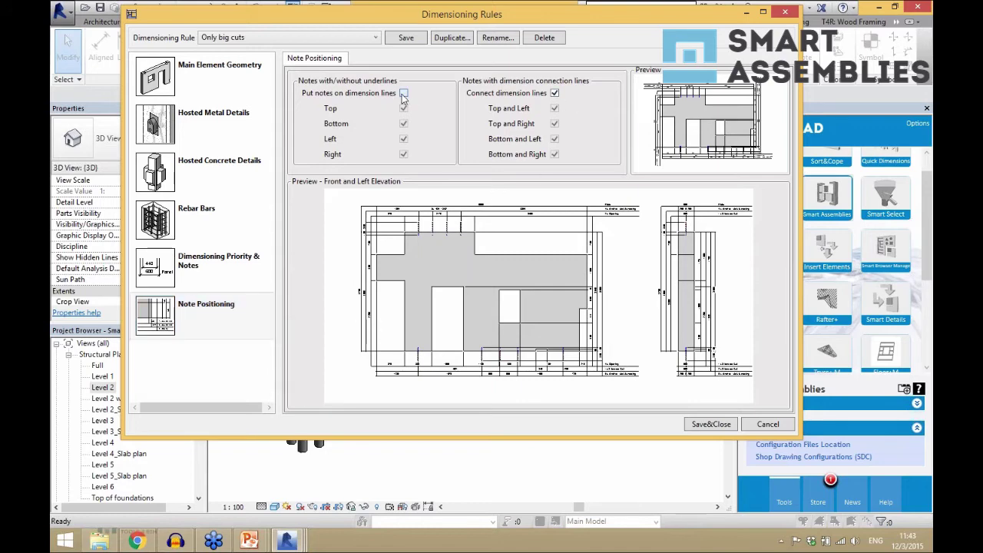
{"action": "left_click", "coordinate": [555, 93]}
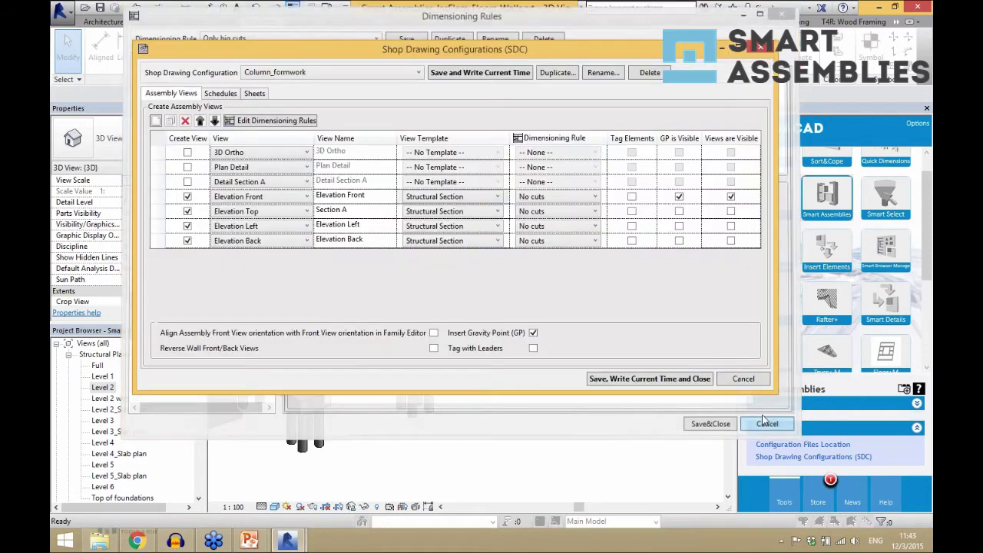
{"action": "left_click", "coordinate": [767, 424]}
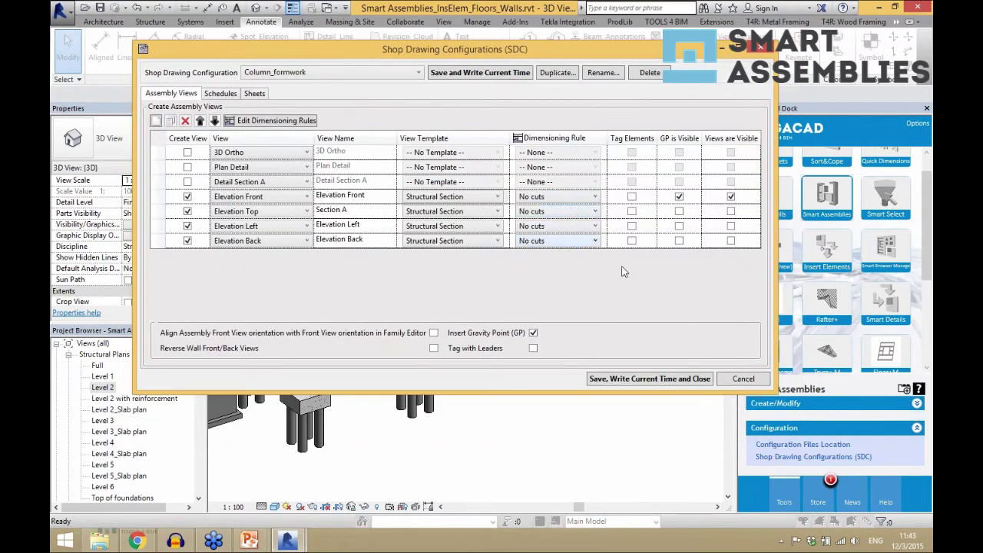
Toggle GP is Visible for Elevation Front and switch to the configuration's Schedules tab
{"action": "left_click", "coordinate": [678, 197]}
{"action": "left_click", "coordinate": [222, 95]}
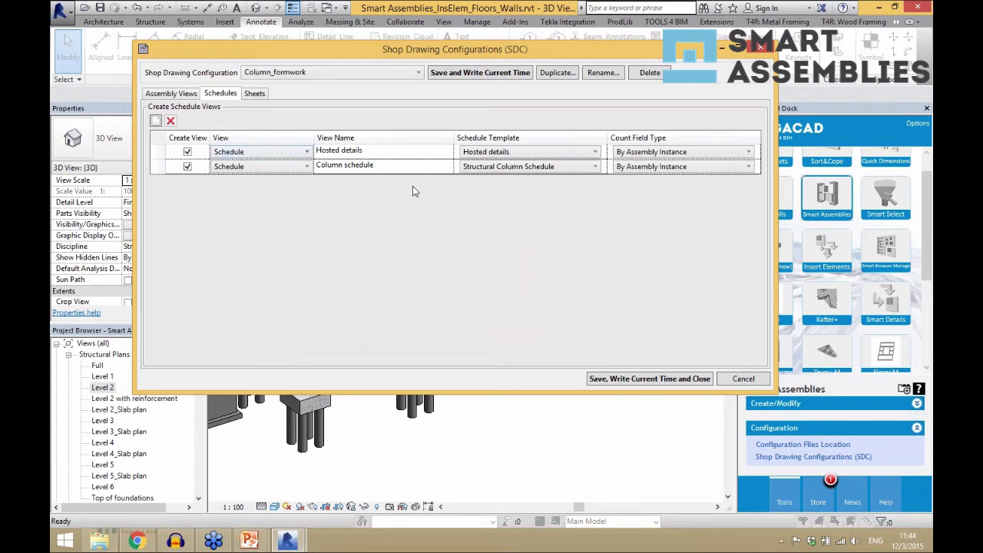
Confirm the first schedule keeps Hosted details and By Assembly Instance, check Sheets, then cancel
{"action": "left_click", "coordinate": [519, 152]}
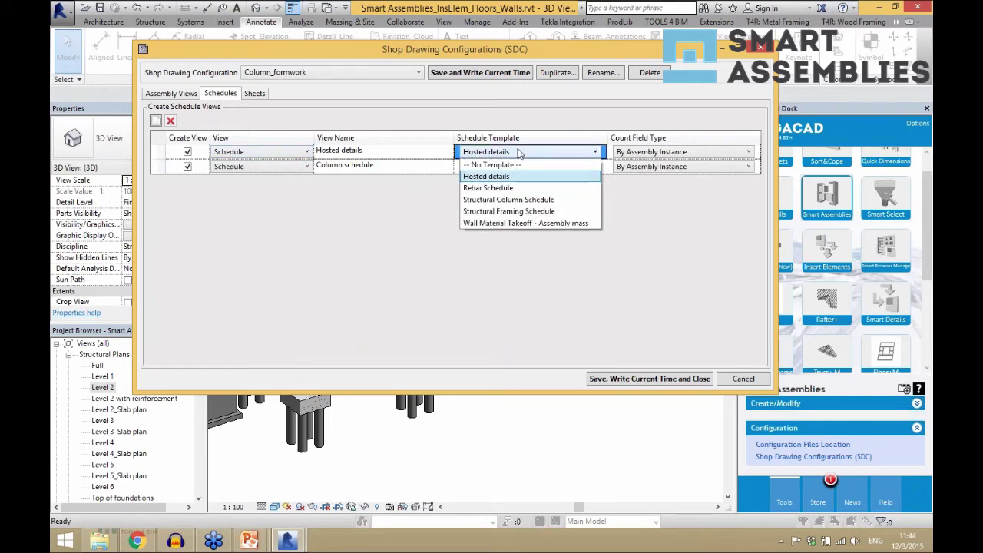
{"action": "left_click", "coordinate": [501, 239]}
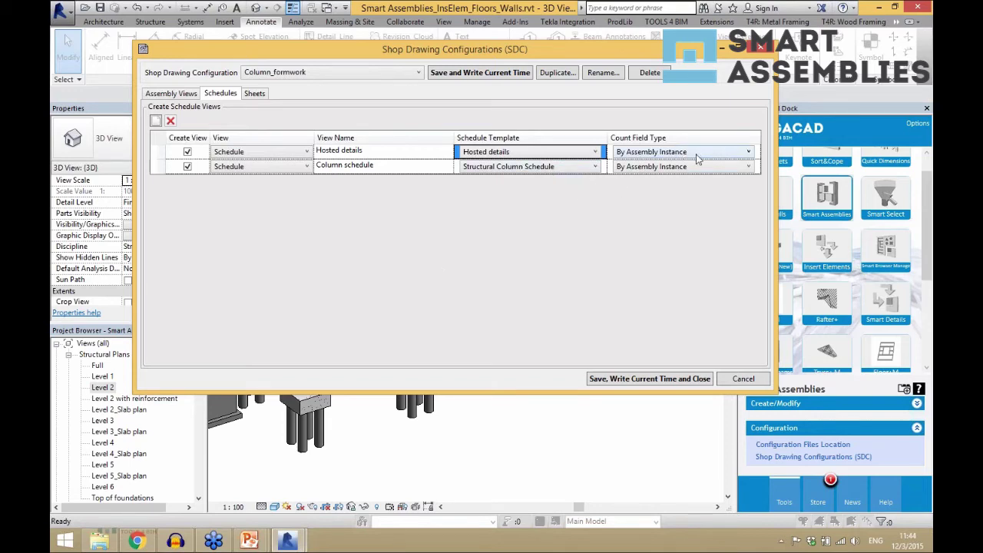
{"action": "left_click", "coordinate": [656, 154]}
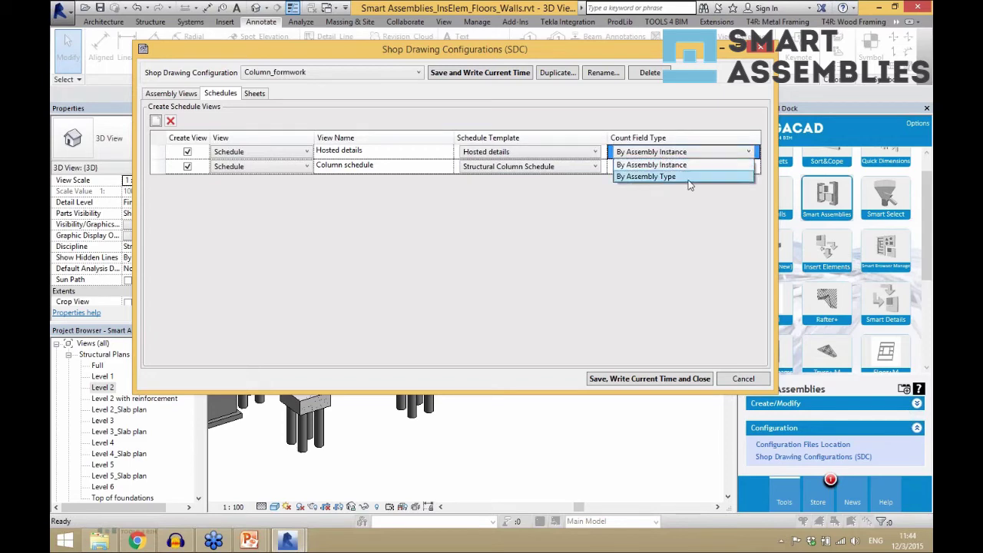
{"action": "left_click", "coordinate": [681, 223]}
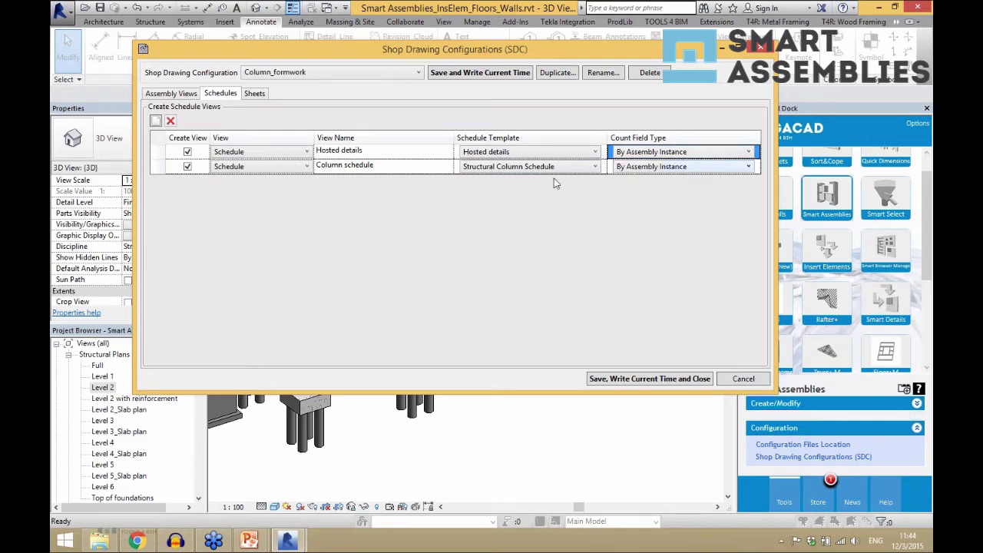
{"action": "left_click", "coordinate": [255, 95]}
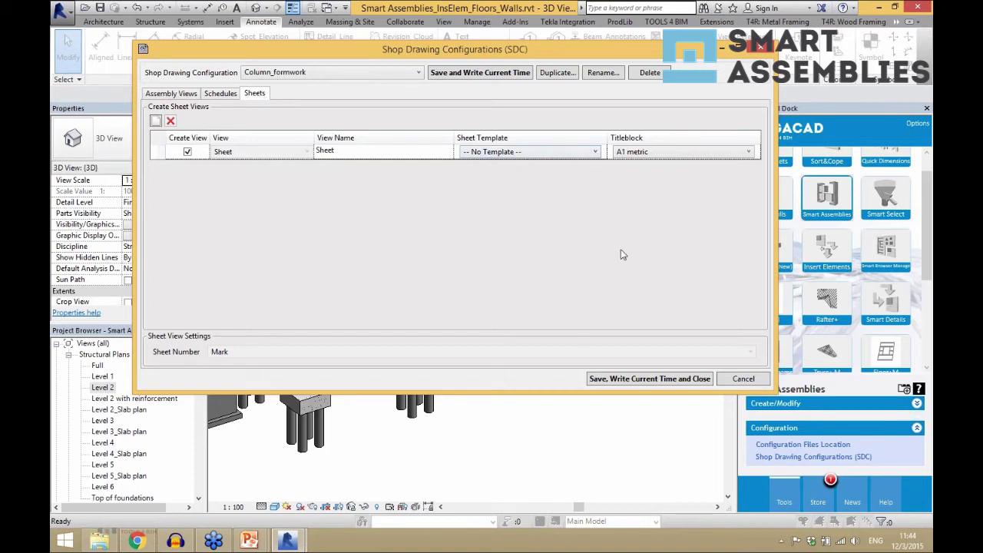
{"action": "left_click", "coordinate": [730, 378]}
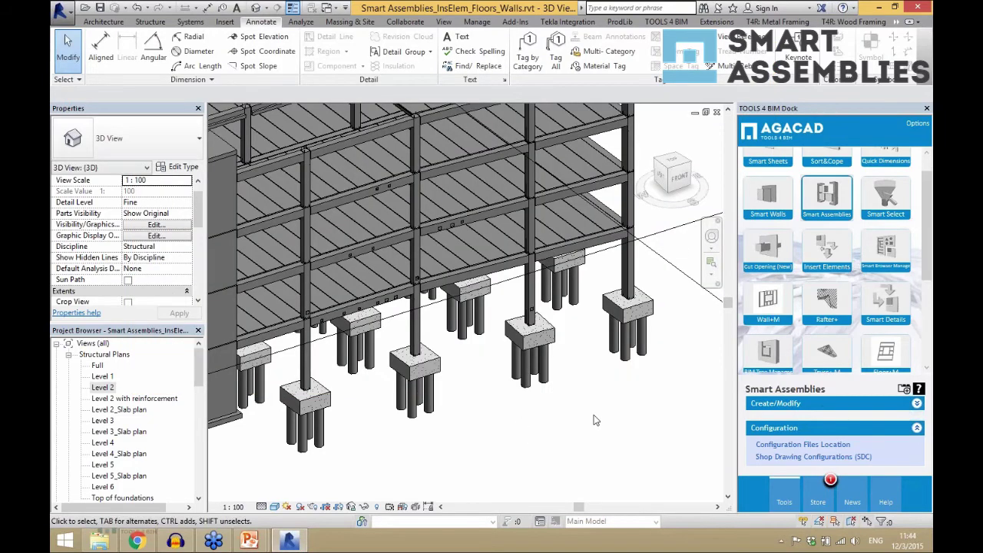
Select the column above the pile cap and create its assembly with Column_formwork
{"action": "left_click", "coordinate": [808, 404]}
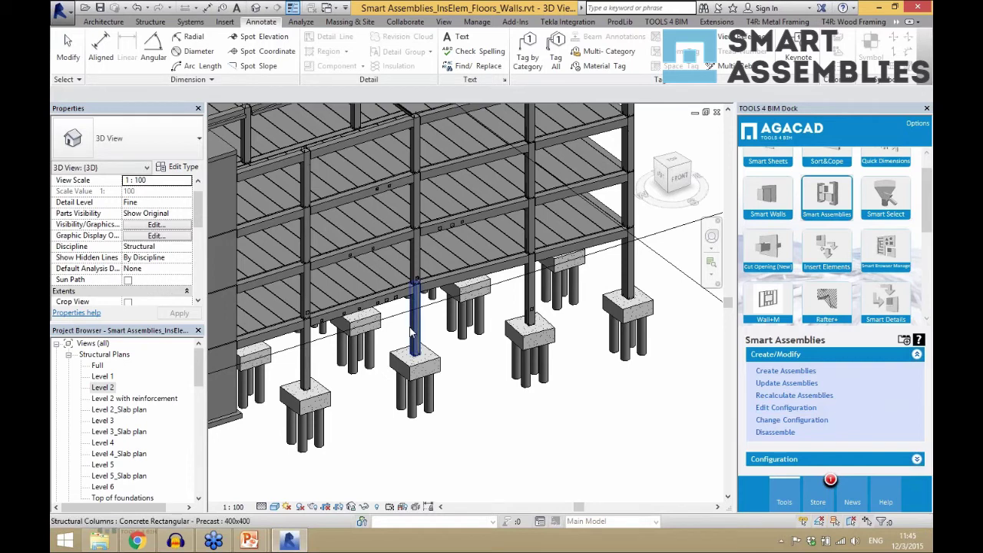
{"action": "scroll", "coordinate": [425, 335], "scroll_direction": "up", "scroll_amount": 2}
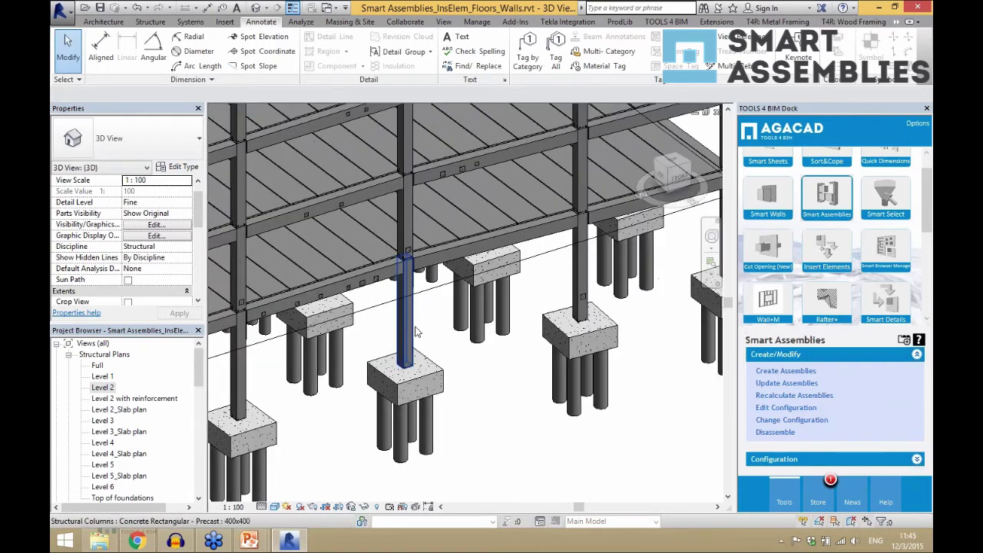
{"action": "left_click", "coordinate": [414, 332]}
{"action": "scroll", "coordinate": [395, 324], "scroll_direction": "down", "scroll_amount": 1}
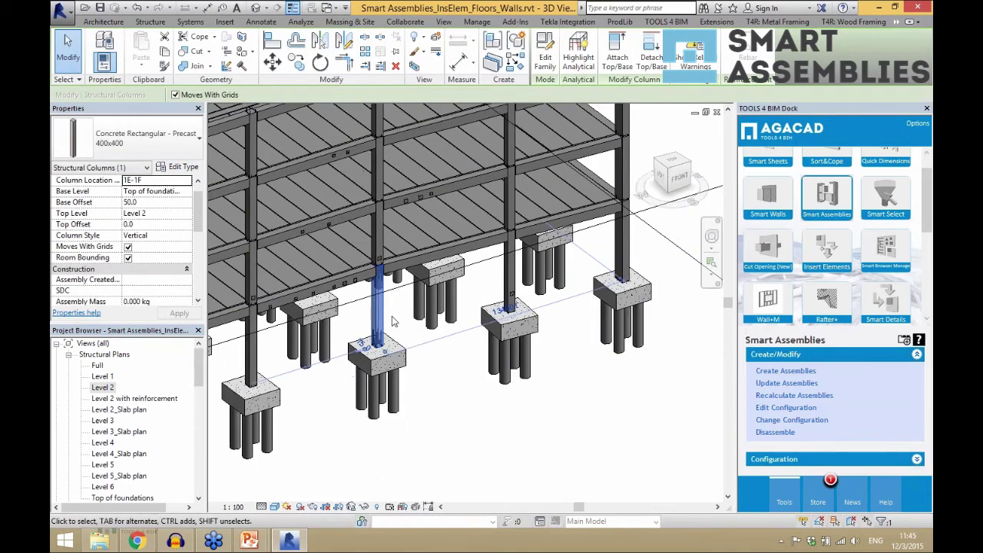
{"action": "left_click", "coordinate": [761, 376]}
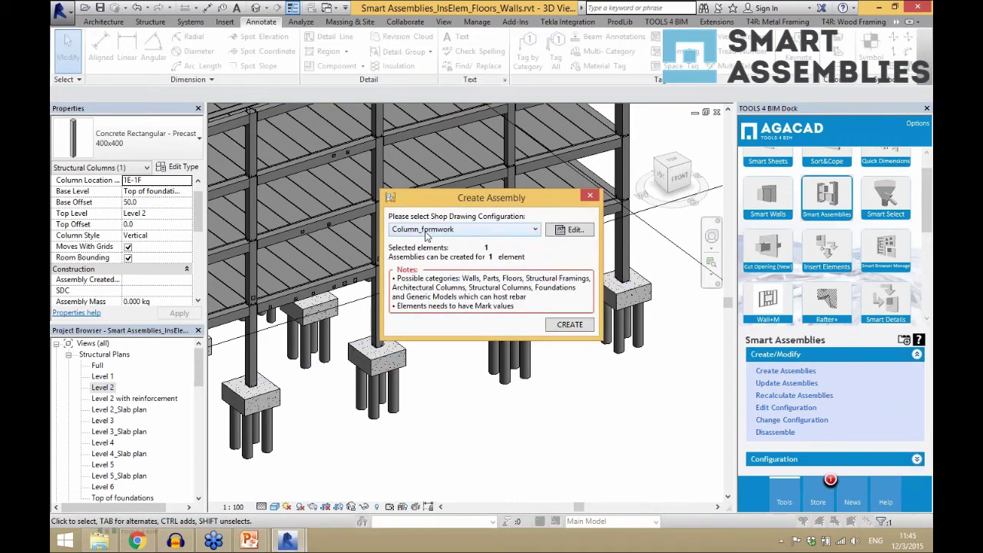
{"action": "left_click", "coordinate": [513, 232]}
{"action": "left_click", "coordinate": [513, 232]}
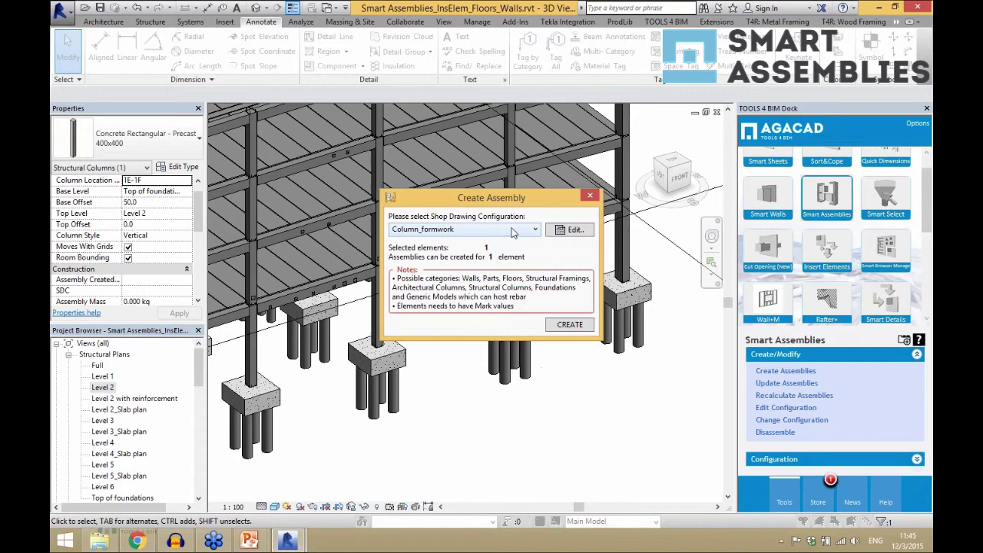
{"action": "left_click", "coordinate": [565, 326]}
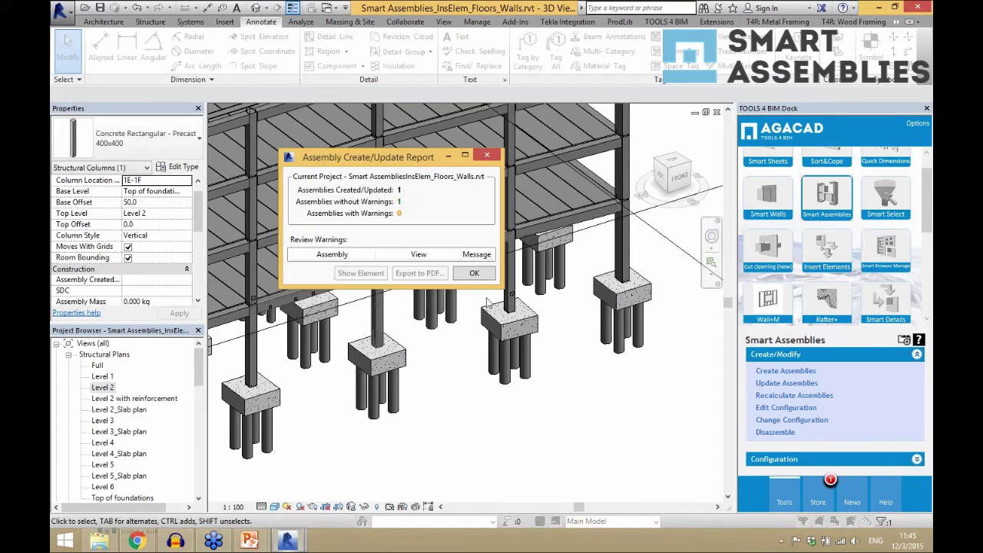
{"action": "left_click", "coordinate": [470, 274]}
Expand Assemblies and the new column assembly, then open its back elevation detail view
{"action": "left_click_drag", "start_coordinate": [198, 365], "coordinate": [201, 485]}
{"action": "double_click", "coordinate": [95, 487]}
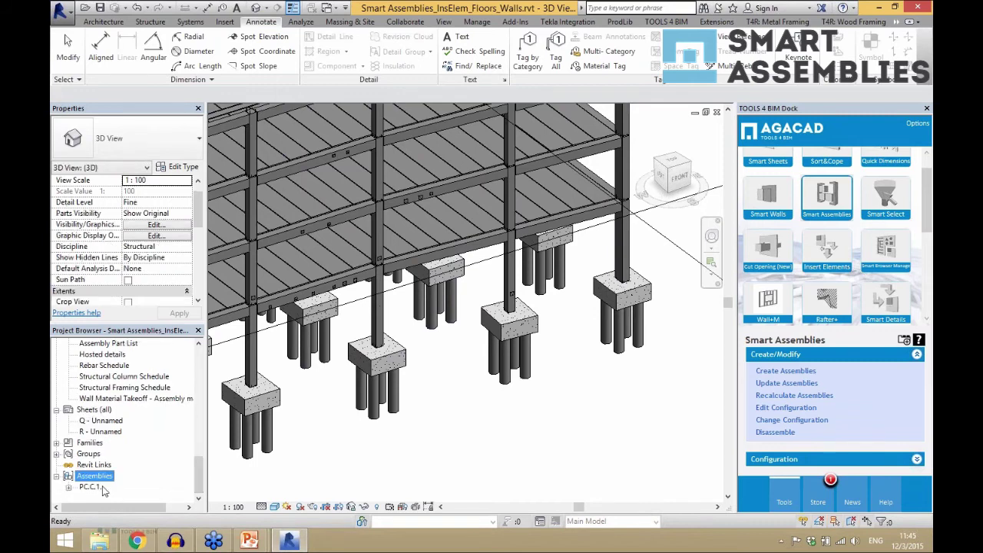
{"action": "double_click", "coordinate": [90, 487]}
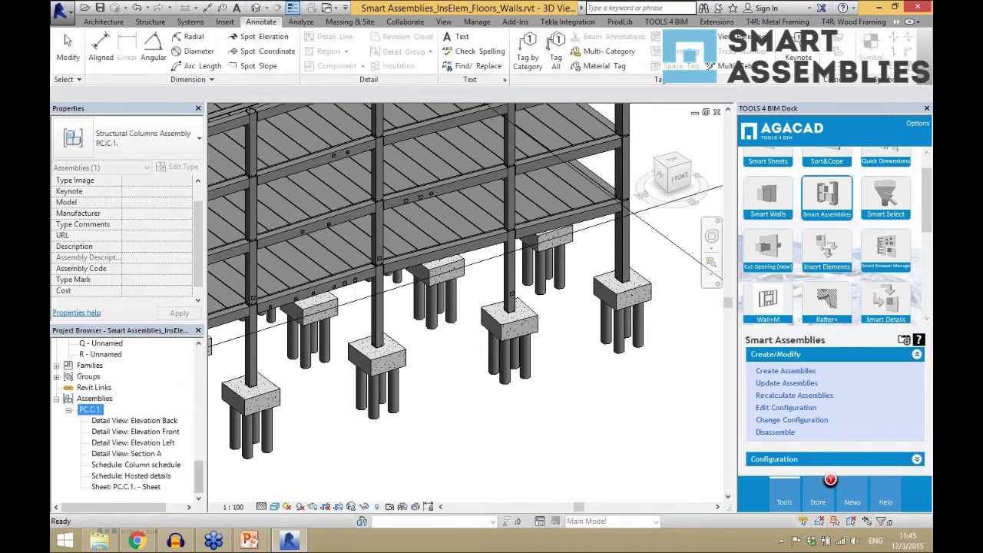
{"action": "double_click", "coordinate": [150, 421]}
{"action": "left_click", "coordinate": [367, 377]}
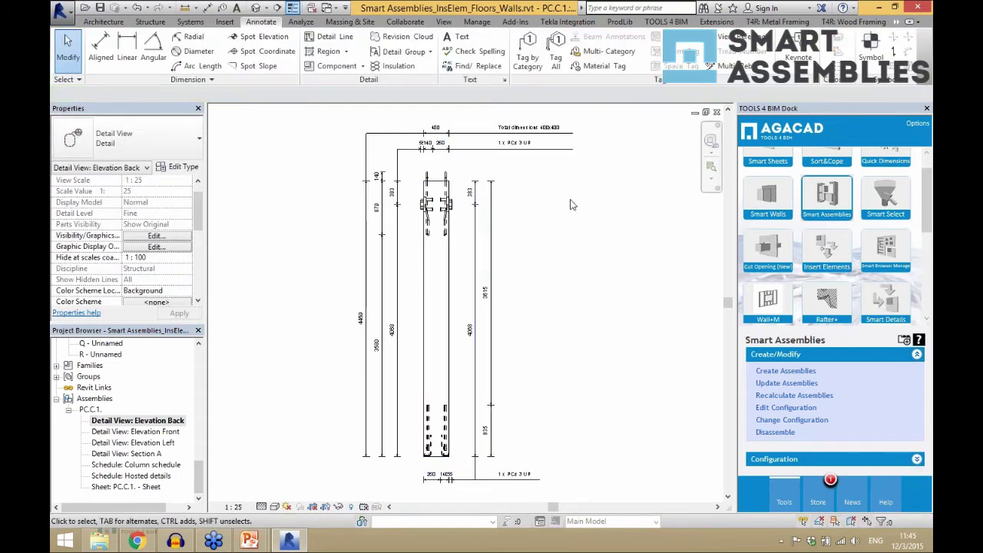
{"action": "scroll", "coordinate": [463, 485], "scroll_direction": "up", "scroll_amount": 2}
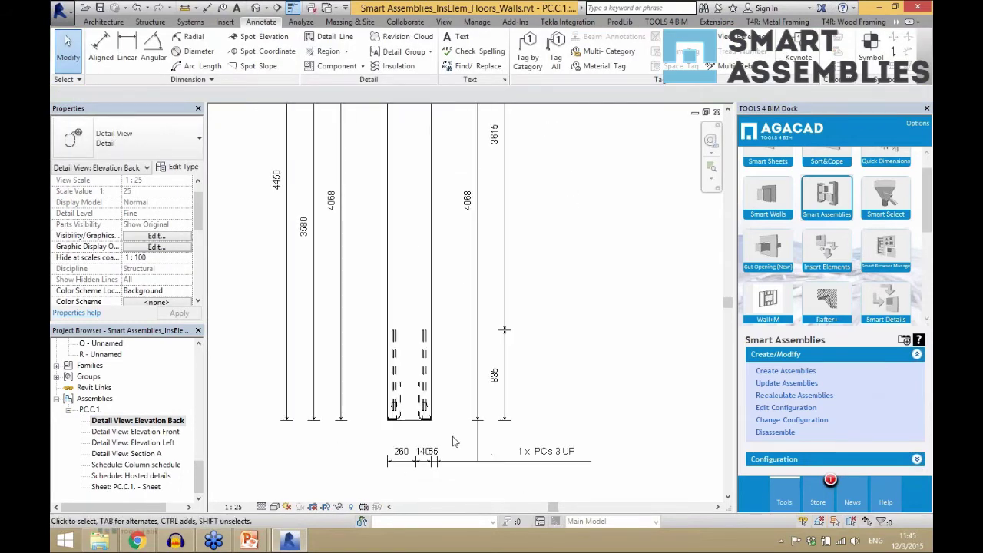
{"action": "scroll", "coordinate": [463, 275], "scroll_direction": "down", "scroll_amount": 1}
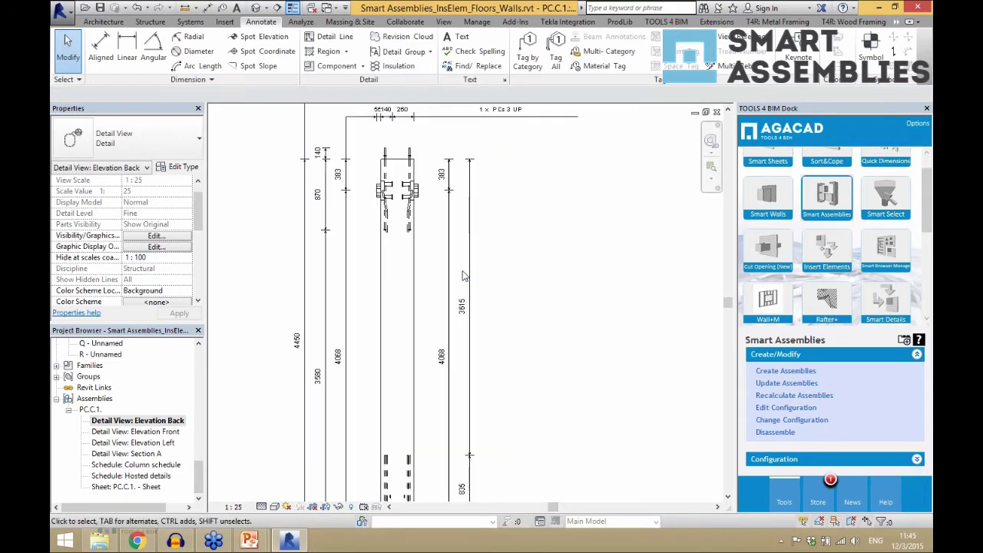
{"action": "scroll", "coordinate": [463, 275], "scroll_direction": "down", "scroll_amount": 2}
{"action": "scroll", "coordinate": [354, 189], "scroll_direction": "down", "scroll_amount": 1}
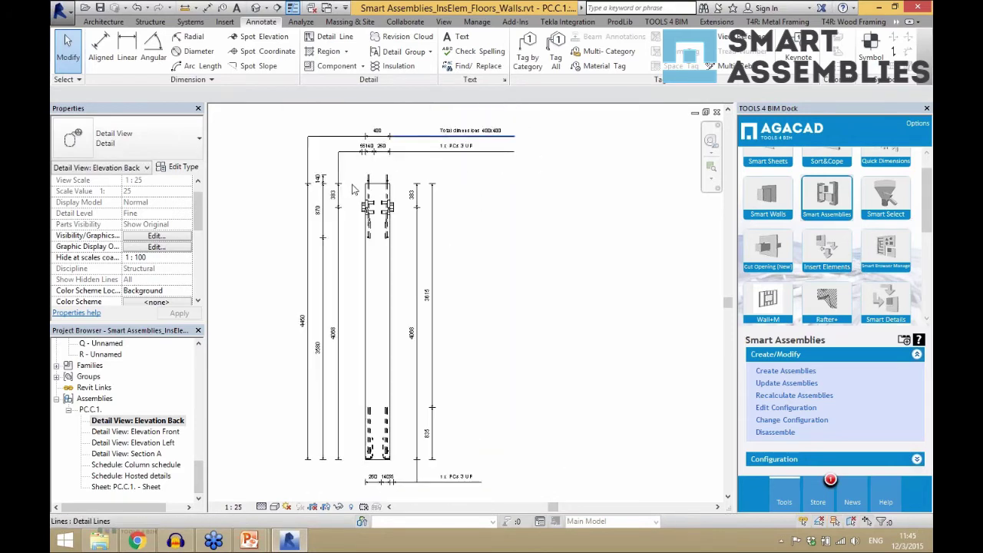
Review the front and left elevation views, then open the PC.C.1 sheet
{"action": "double_click", "coordinate": [166, 433]}
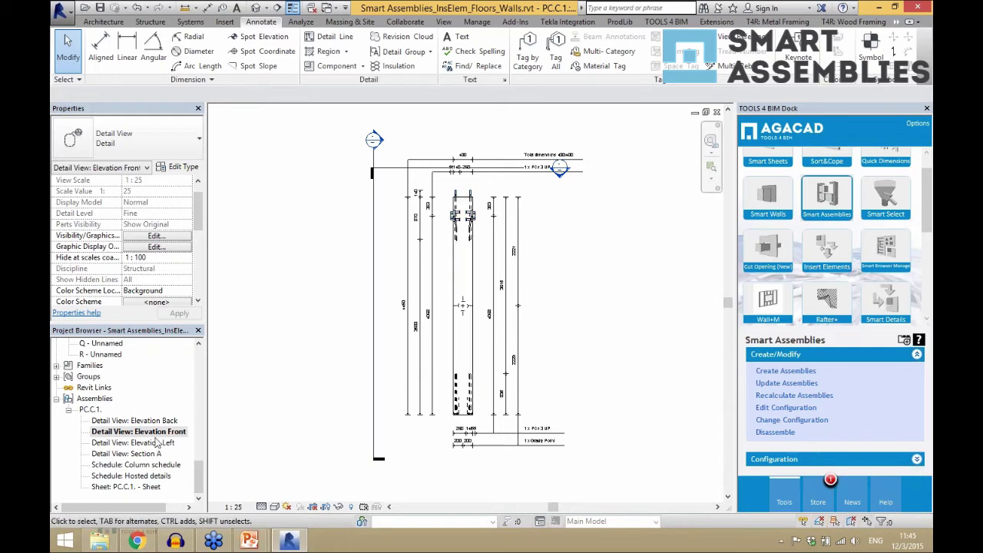
{"action": "left_click", "coordinate": [373, 228]}
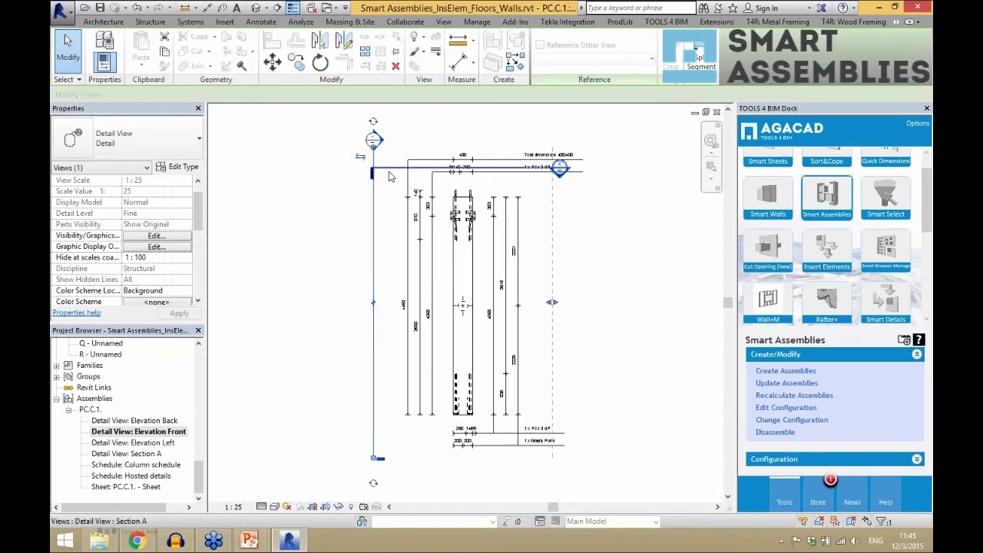
{"action": "left_click", "coordinate": [309, 317]}
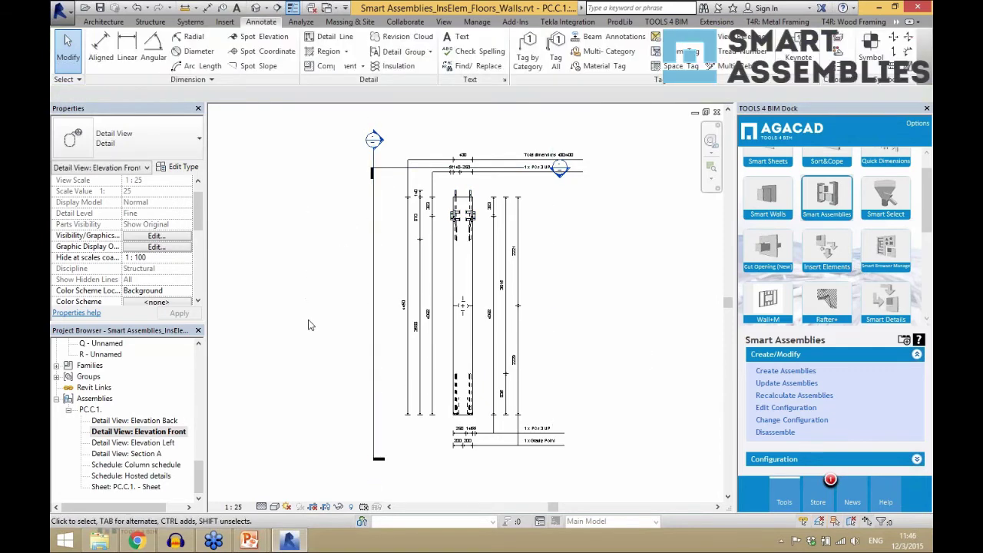
{"action": "double_click", "coordinate": [163, 442]}
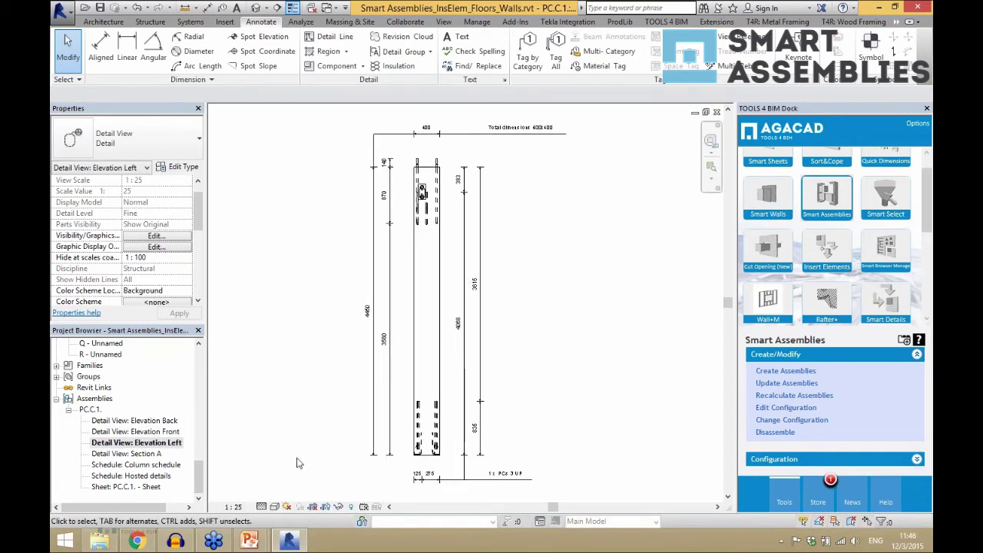
{"action": "double_click", "coordinate": [153, 487]}
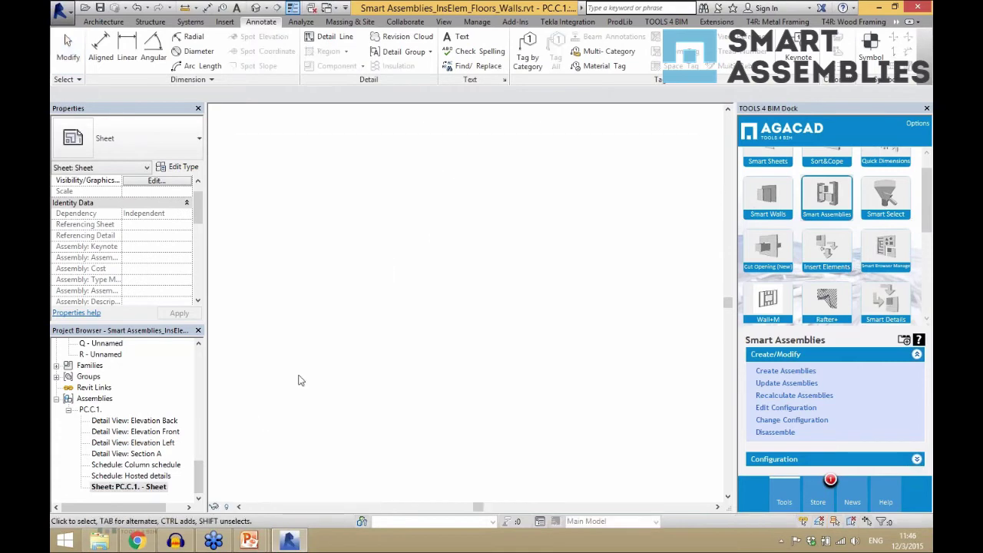
Place Elevation Front at the sheet's upper left and delete the misplaced Elevation Back
{"action": "left_click_drag", "start_coordinate": [165, 433], "coordinate": [311, 248]}
{"action": "left_click", "coordinate": [318, 253]}
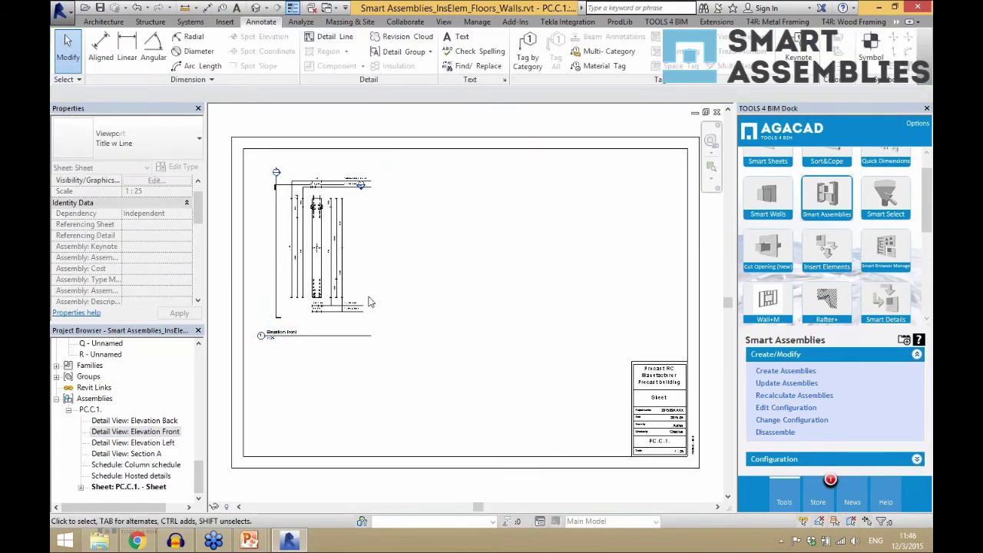
{"action": "left_click_drag", "start_coordinate": [161, 424], "coordinate": [444, 265]}
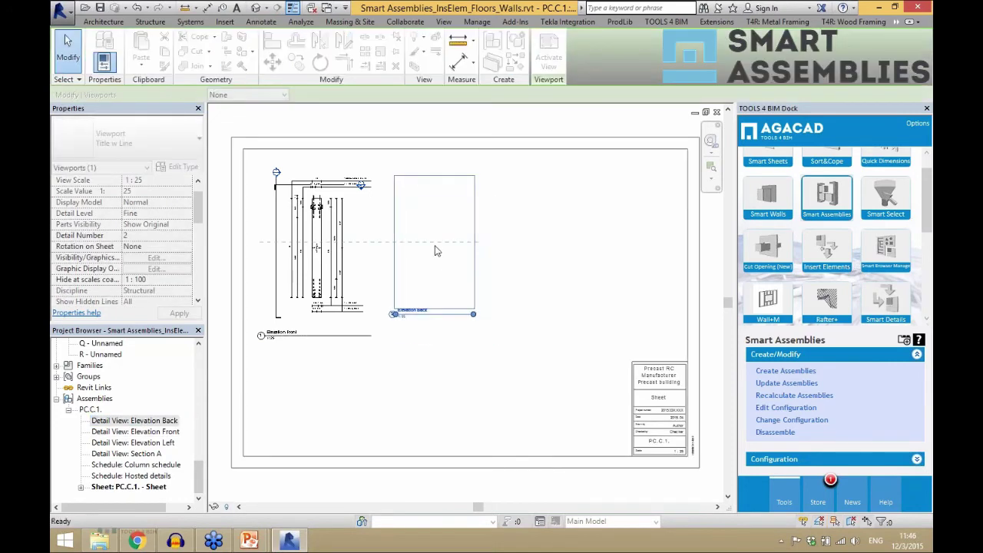
{"action": "left_click", "coordinate": [535, 346]}
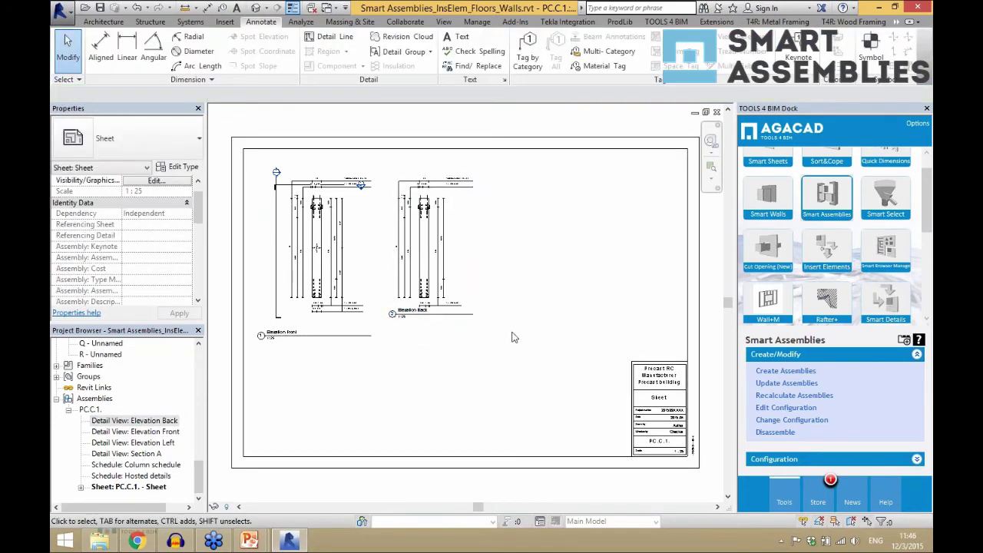
{"action": "left_click", "coordinate": [470, 311]}
{"action": "key", "text": "Delete"}
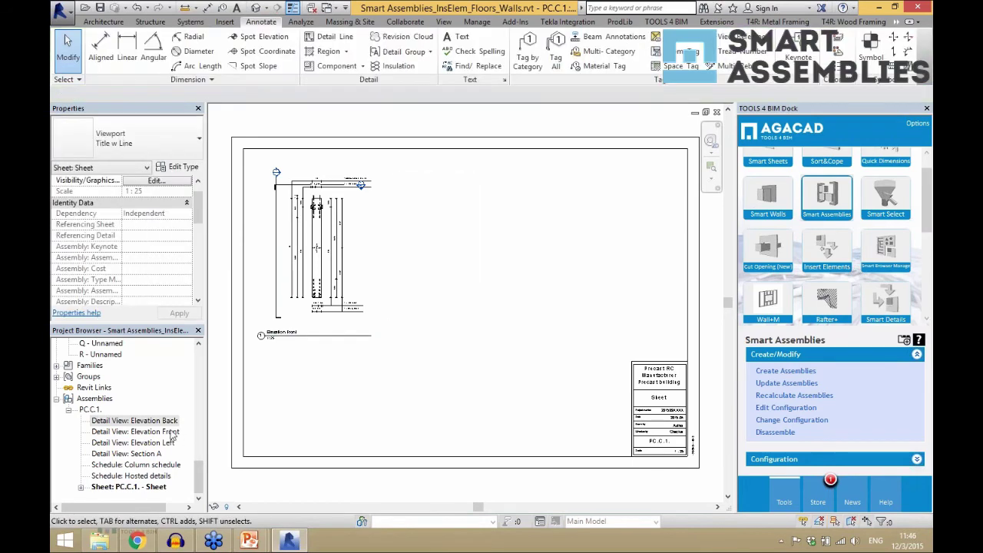
Place Elevation Left beside the front elevation and Section A below it
{"action": "left_click", "coordinate": [161, 443]}
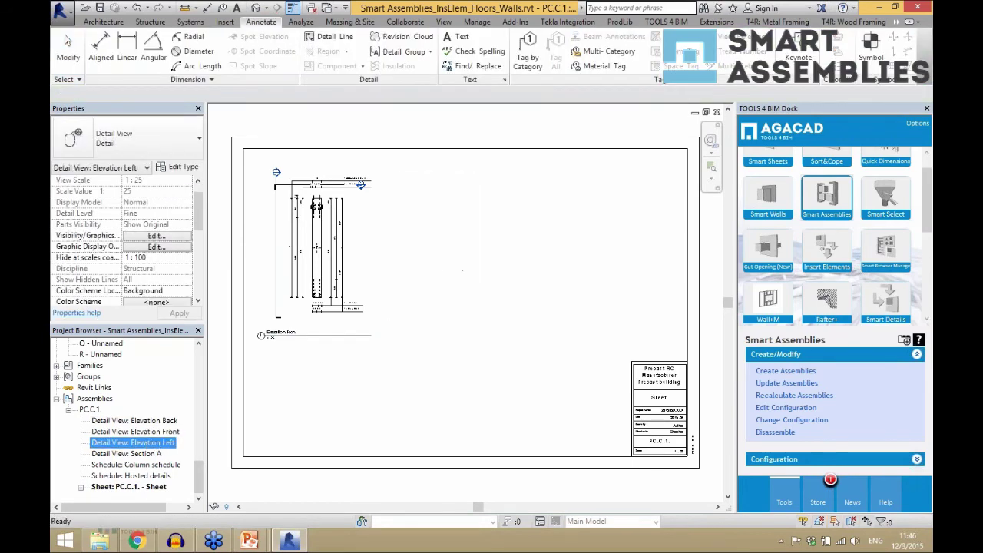
{"action": "left_click", "coordinate": [435, 247]}
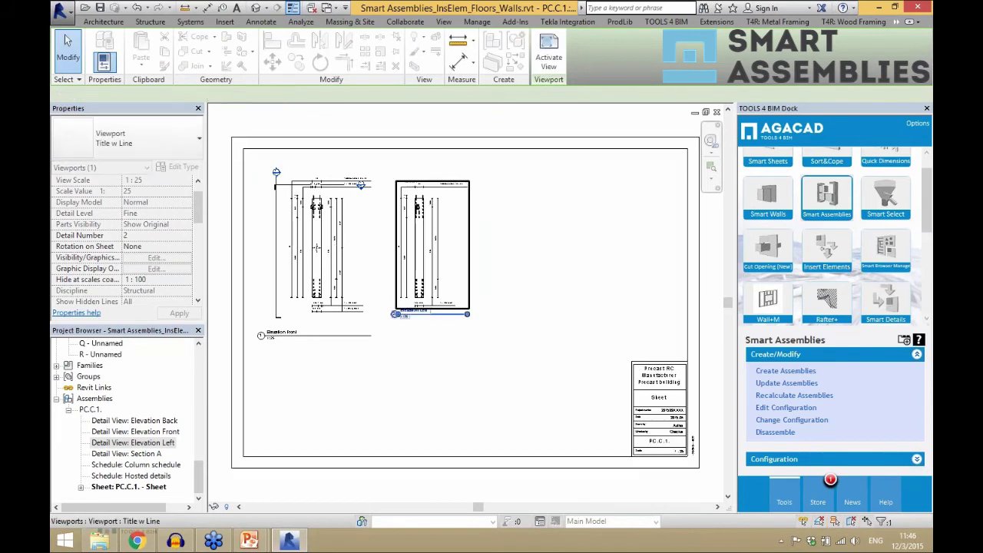
{"action": "key", "text": "Escape"}
{"action": "left_click", "coordinate": [142, 454]}
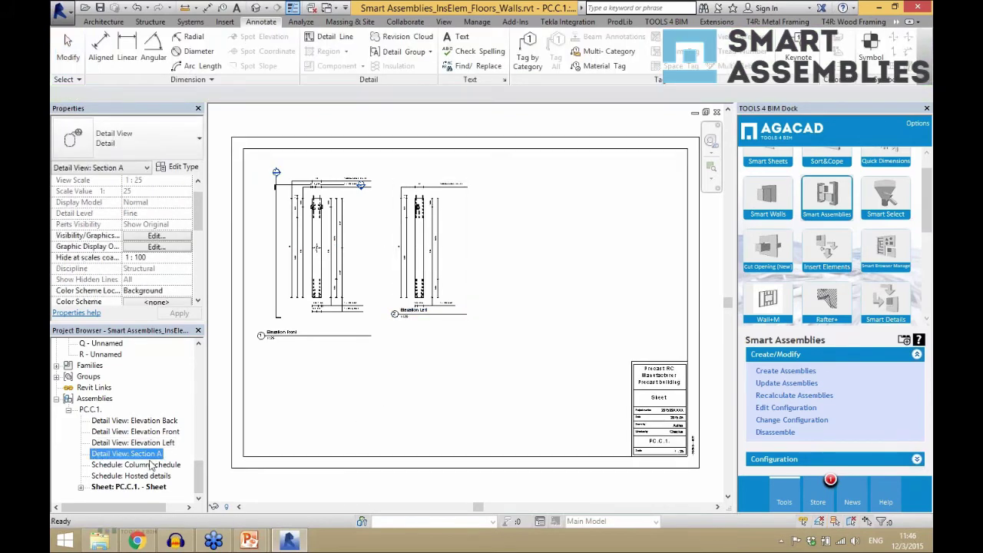
{"action": "left_click", "coordinate": [329, 382]}
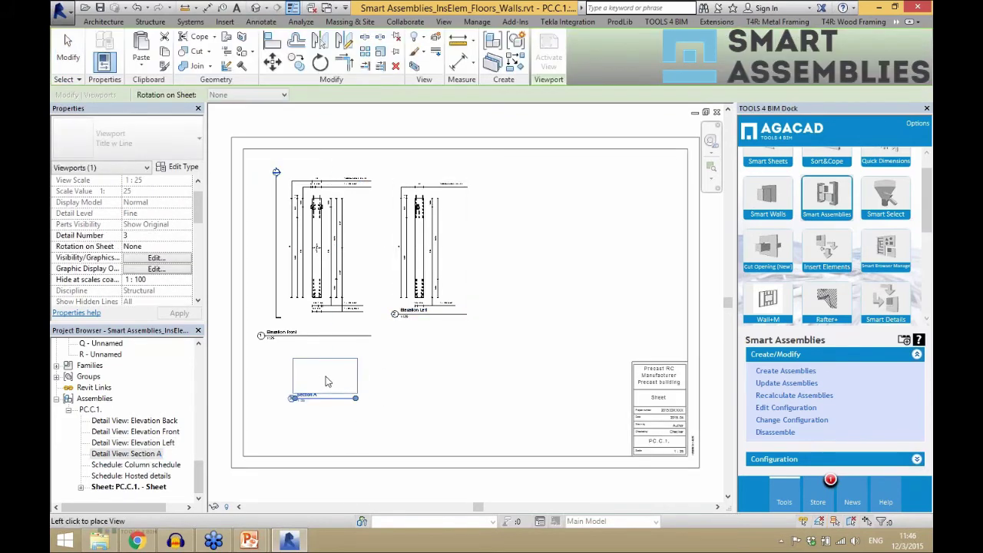
{"action": "key", "text": "Escape"}
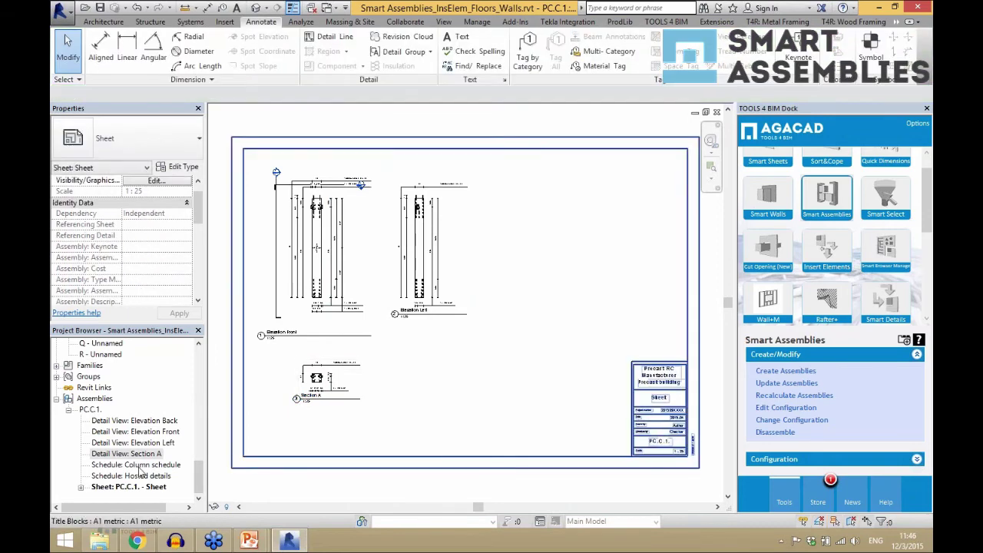
Place the Column schedule right of the elevations with Hosted details below it
{"action": "left_click", "coordinate": [136, 465]}
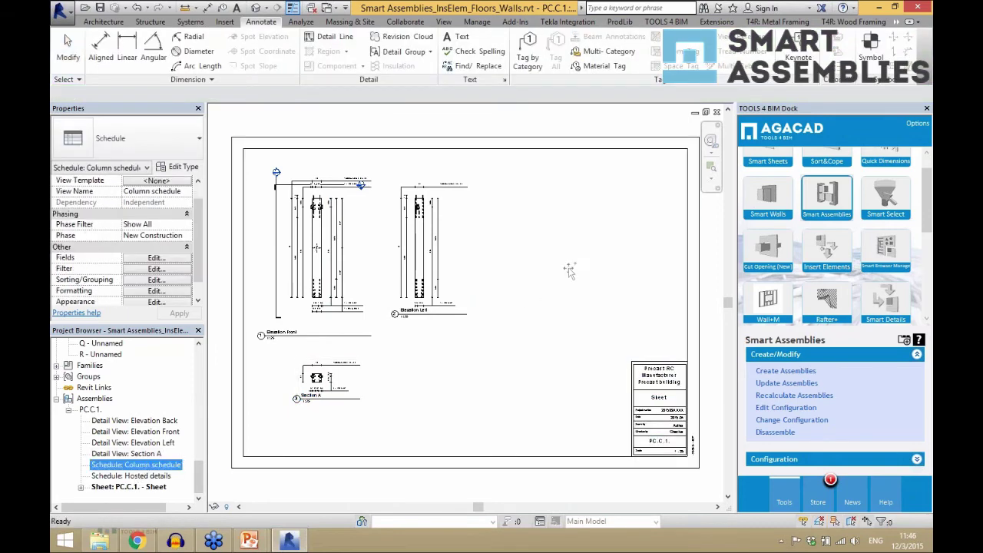
{"action": "left_click", "coordinate": [520, 240]}
{"action": "key", "text": "Escape"}
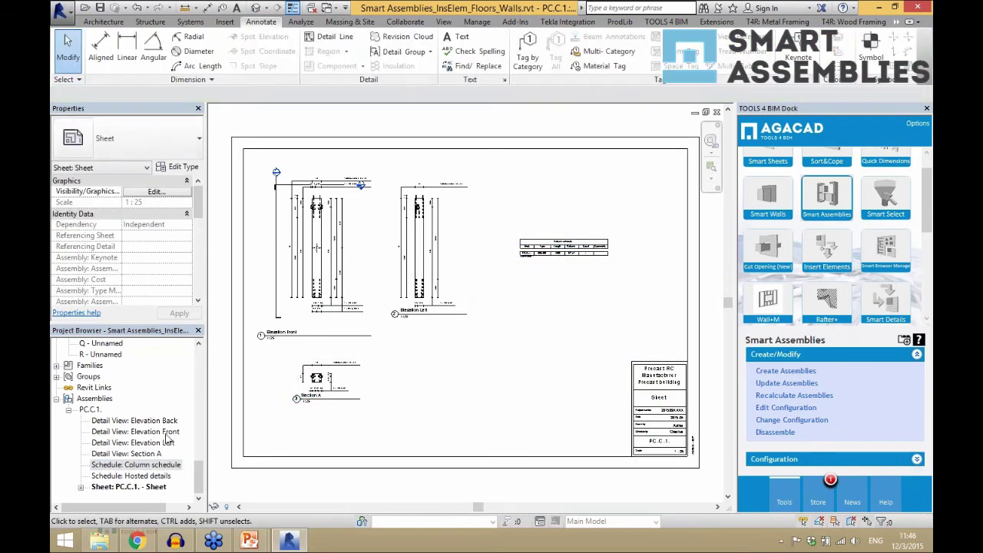
{"action": "left_click", "coordinate": [160, 476]}
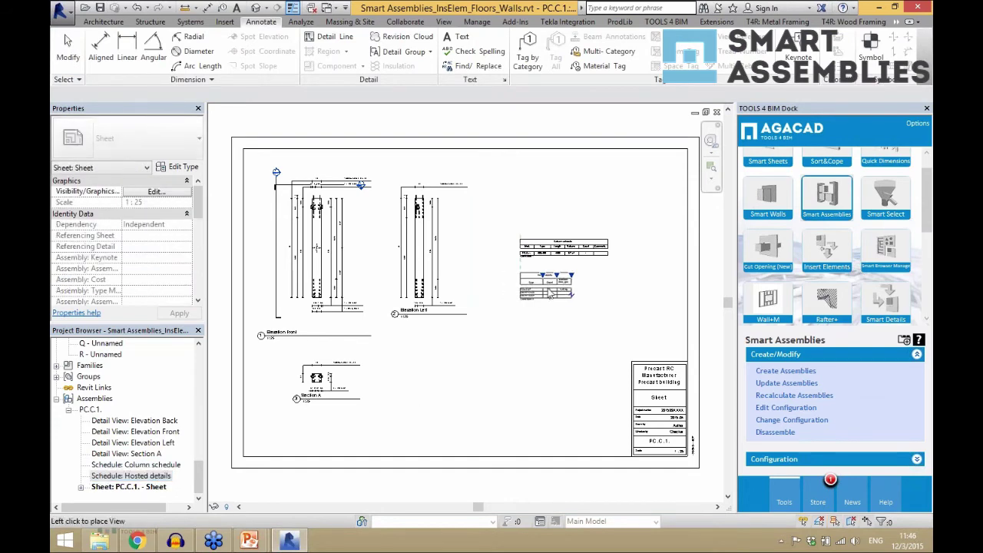
{"action": "left_click", "coordinate": [520, 273]}
{"action": "key", "text": "Escape"}
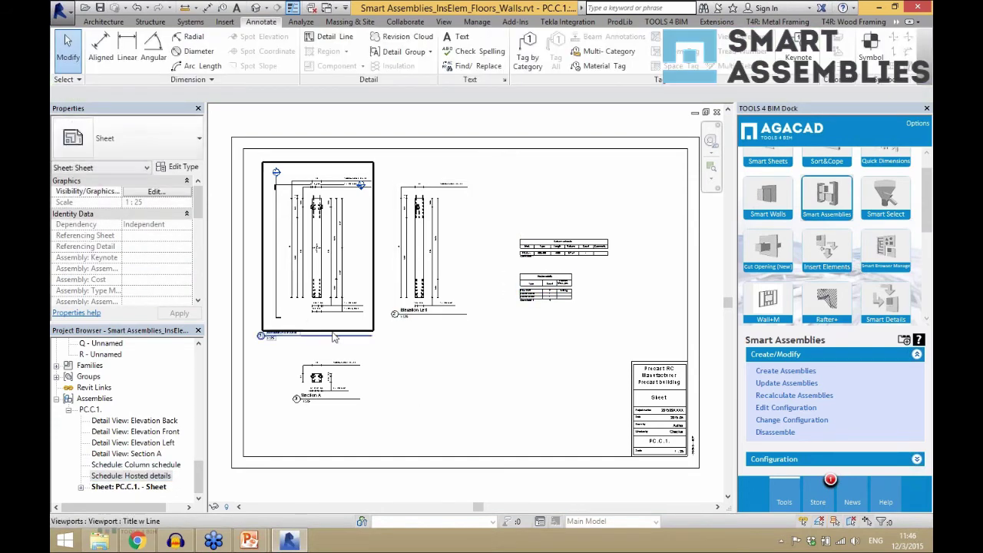
Set Column_formwork's sheet template to P.C.C.1. - Sheet and save the configuration
{"action": "left_click", "coordinate": [256, 7]}
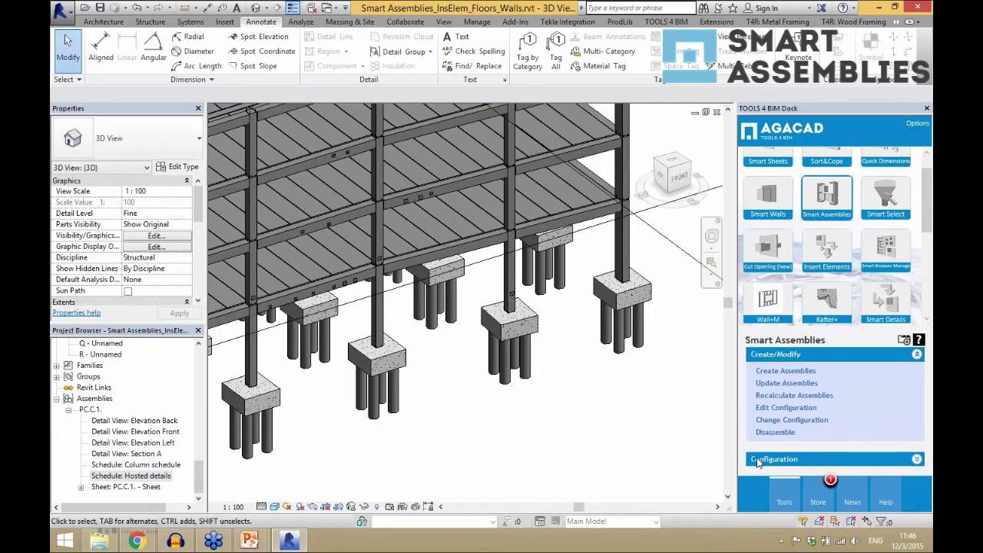
{"action": "left_click", "coordinate": [758, 459]}
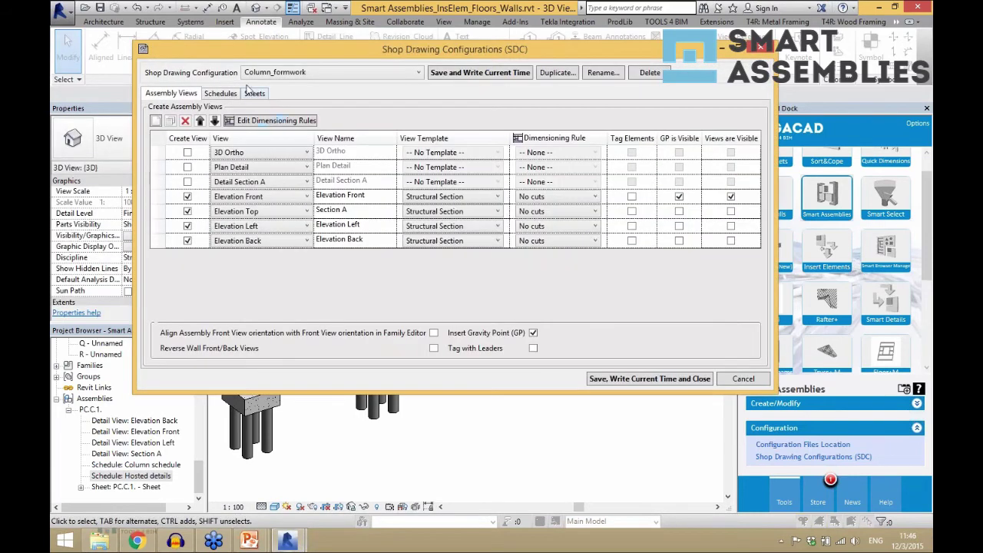
{"action": "left_click", "coordinate": [255, 93]}
{"action": "left_click", "coordinate": [492, 152]}
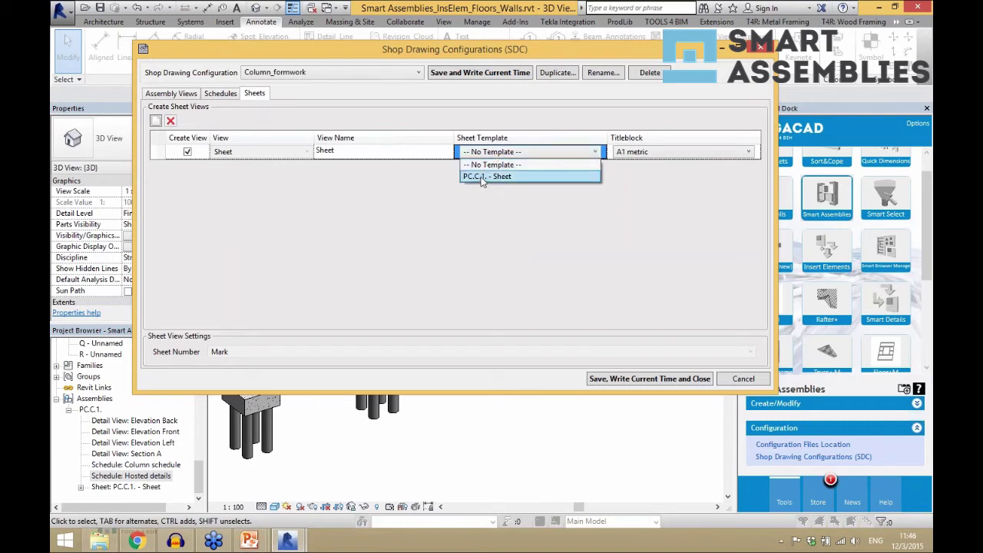
{"action": "left_click", "coordinate": [481, 176]}
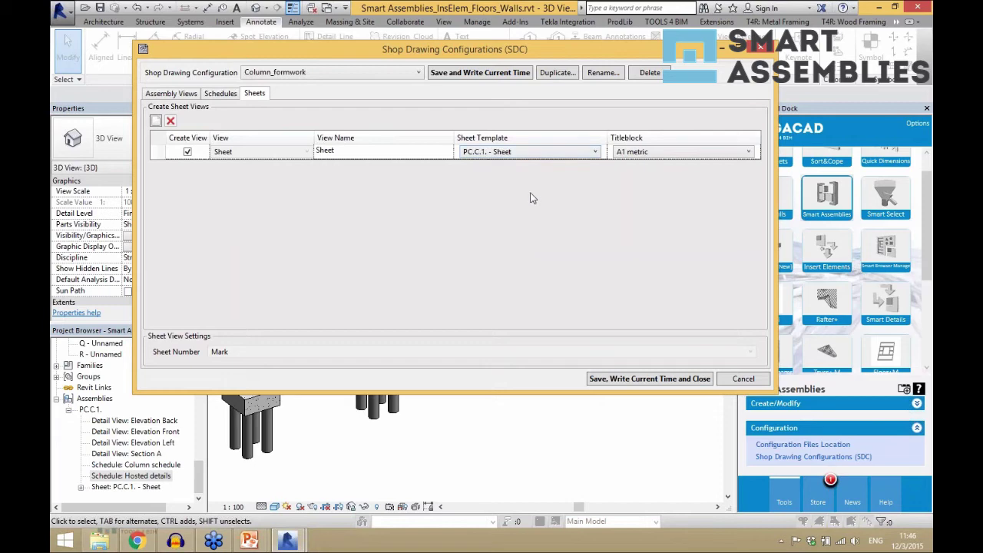
{"action": "left_click", "coordinate": [627, 378]}
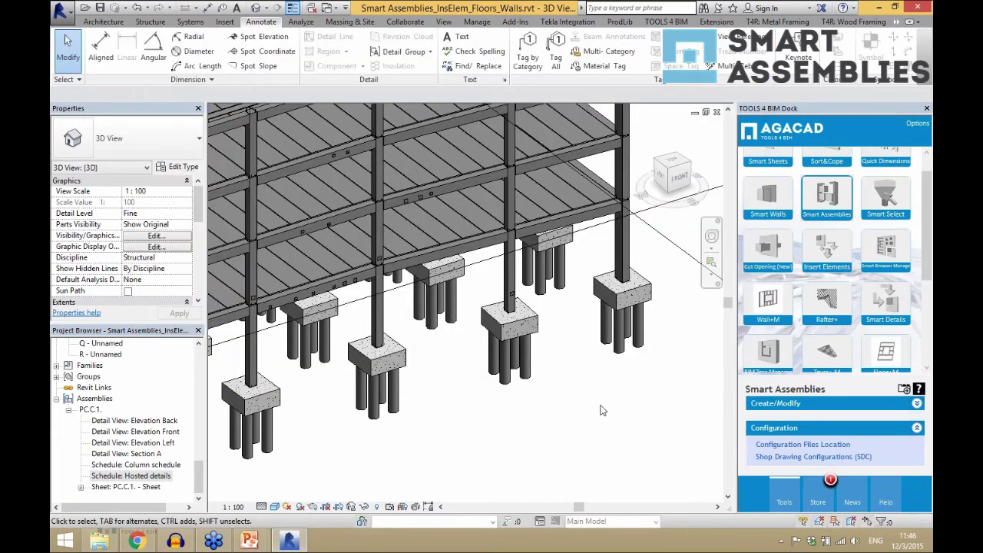
Select the centre pile cap column and create assembly PC.C.3. with Column_formwork
{"action": "left_click", "coordinate": [507, 288]}
{"action": "scroll", "coordinate": [489, 271], "scroll_direction": "up", "scroll_amount": 2}
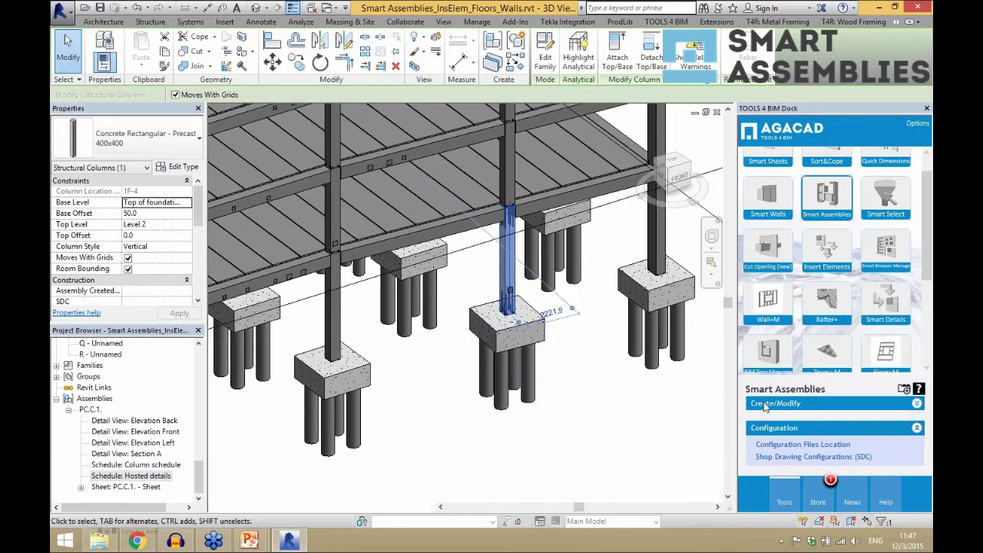
{"action": "left_click", "coordinate": [765, 404]}
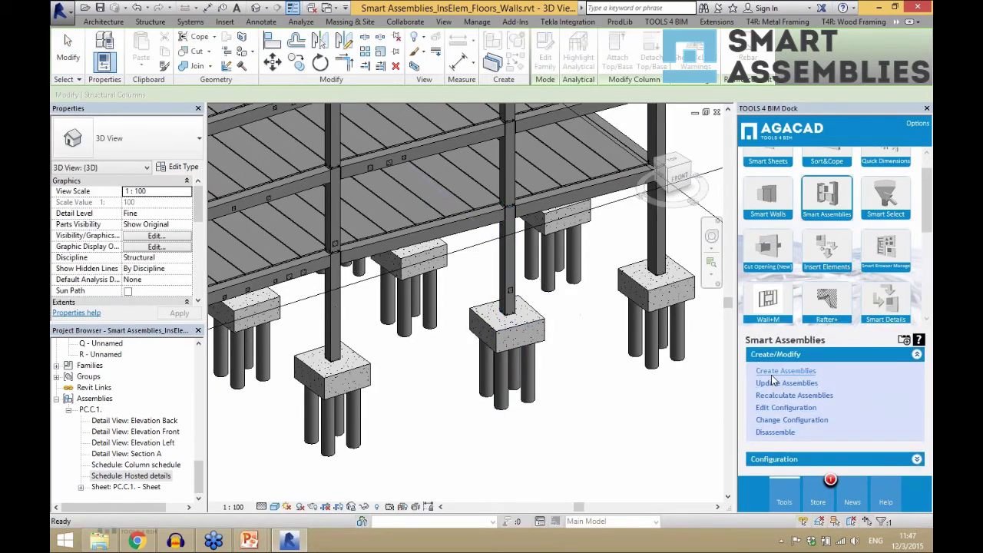
{"action": "left_click", "coordinate": [773, 378]}
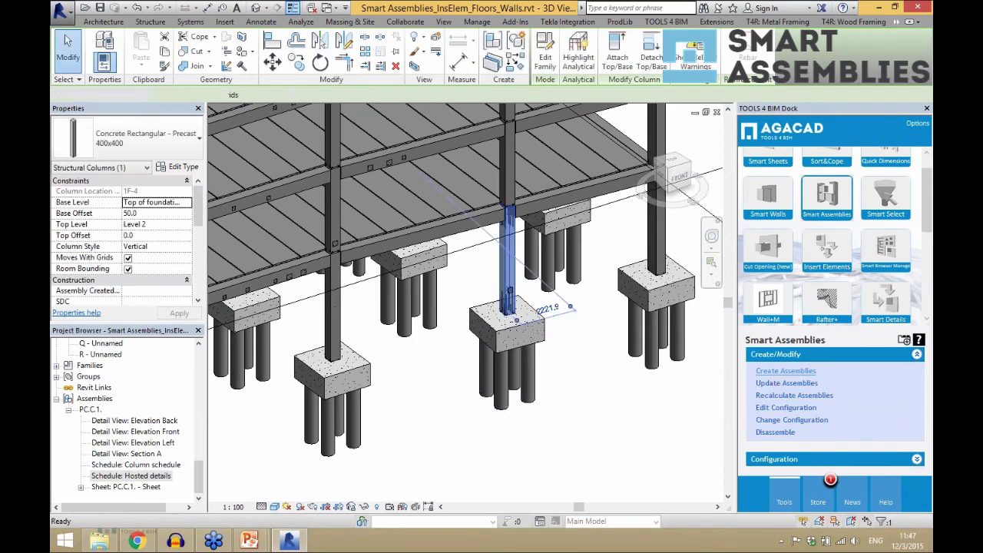
{"action": "left_click", "coordinate": [786, 370]}
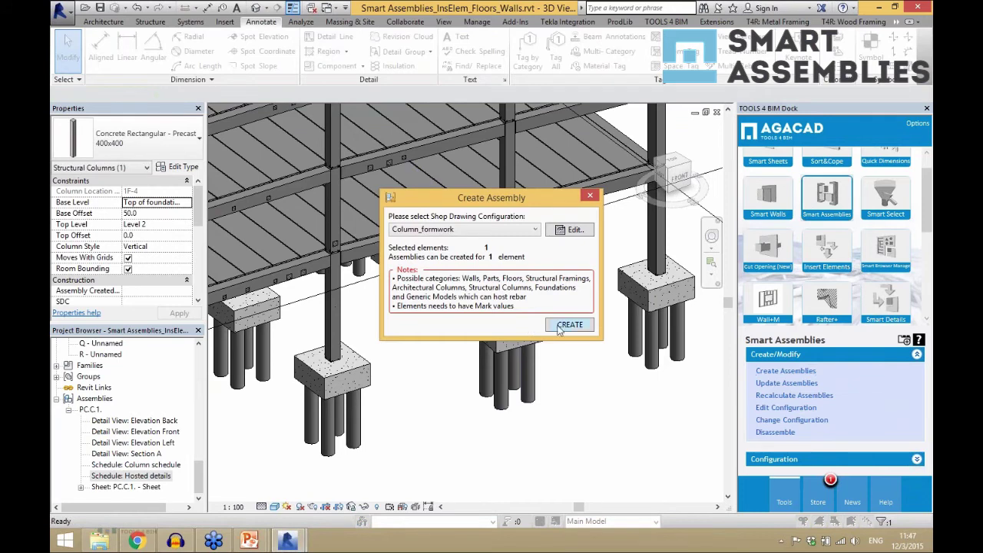
{"action": "left_click", "coordinate": [569, 326]}
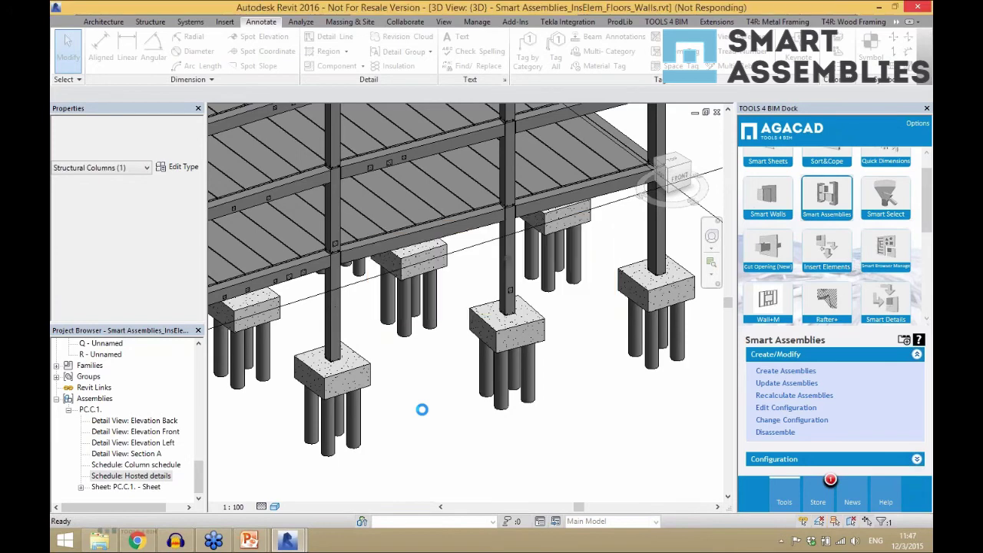
{"action": "left_click", "coordinate": [471, 312]}
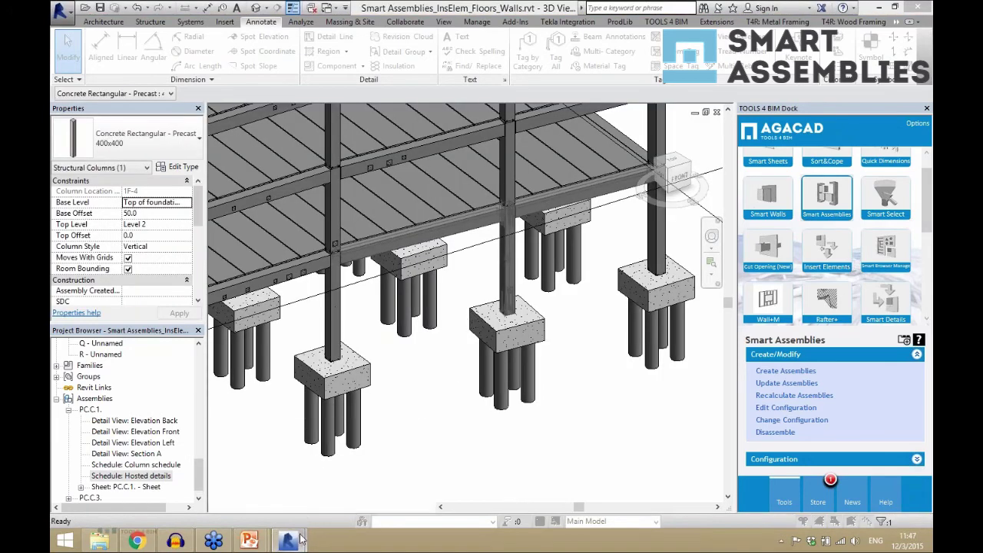
{"action": "mouse_move", "coordinate": [287, 541]}
{"action": "left_click", "coordinate": [220, 465]}
{"action": "left_click", "coordinate": [472, 274]}
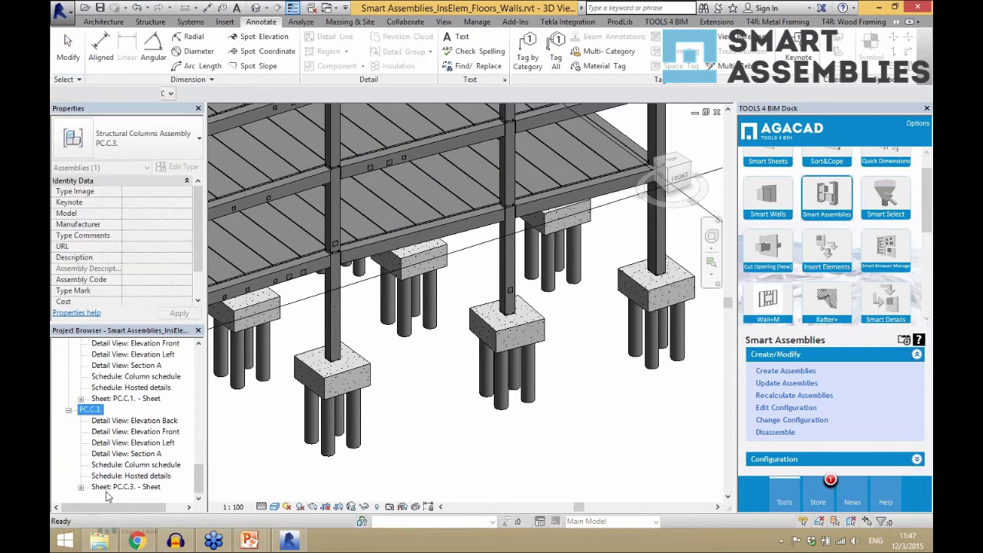
{"action": "double_click", "coordinate": [124, 486]}
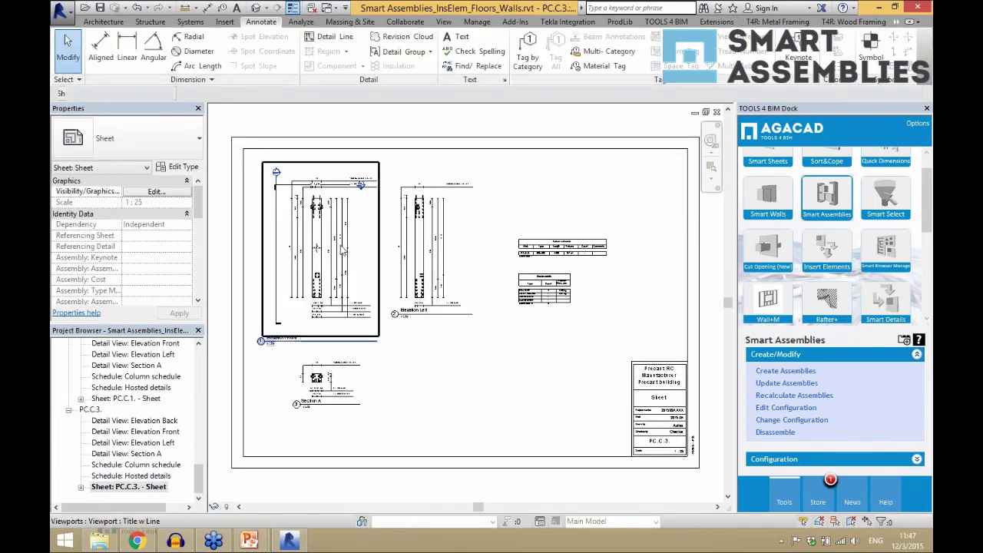
{"action": "scroll", "coordinate": [415, 257], "scroll_direction": "up", "scroll_amount": 6}
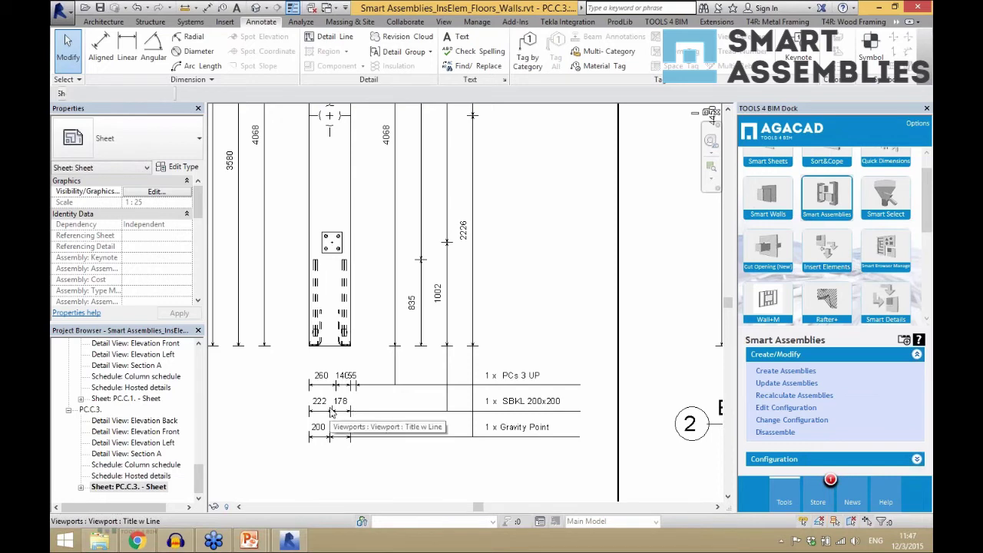
{"action": "scroll", "coordinate": [315, 296], "scroll_direction": "down", "scroll_amount": 6}
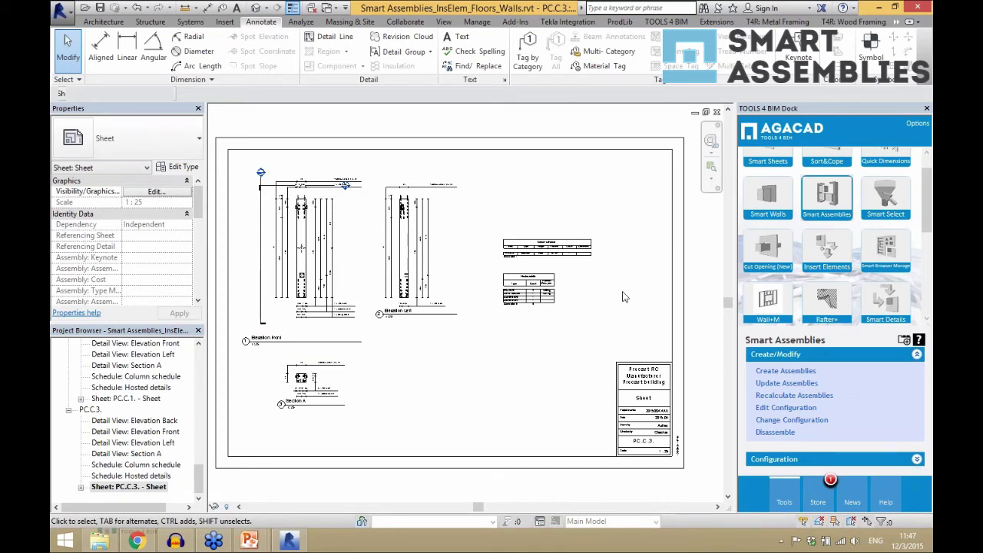
{"action": "left_click", "coordinate": [256, 8]}
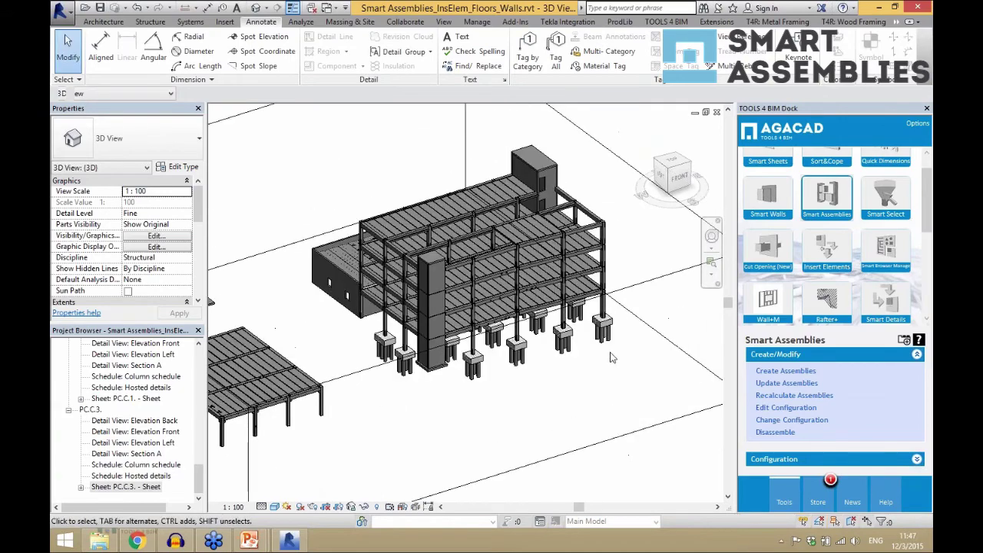
Select the L-shaped beam on level 3 and create assembly 1.4 with Beam_formwork
{"action": "scroll", "coordinate": [611, 357], "scroll_direction": "up", "scroll_amount": 5}
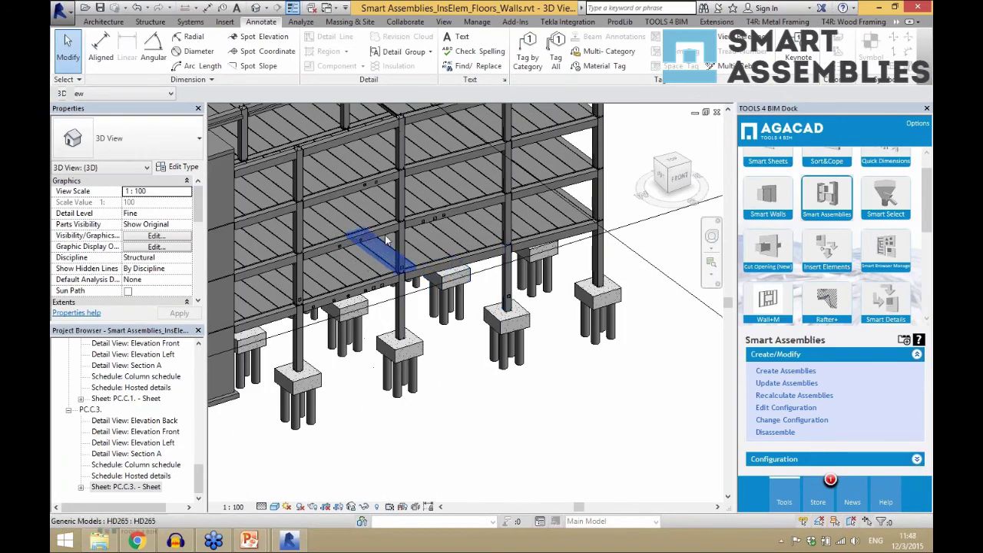
{"action": "left_click", "coordinate": [347, 255]}
{"action": "scroll", "coordinate": [347, 256], "scroll_direction": "up", "scroll_amount": 2}
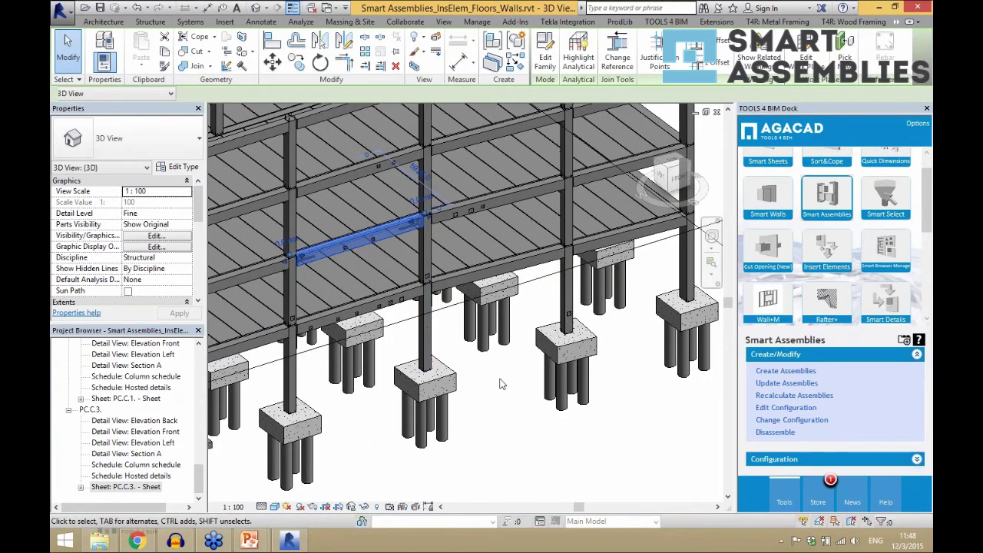
{"action": "left_click", "coordinate": [783, 371]}
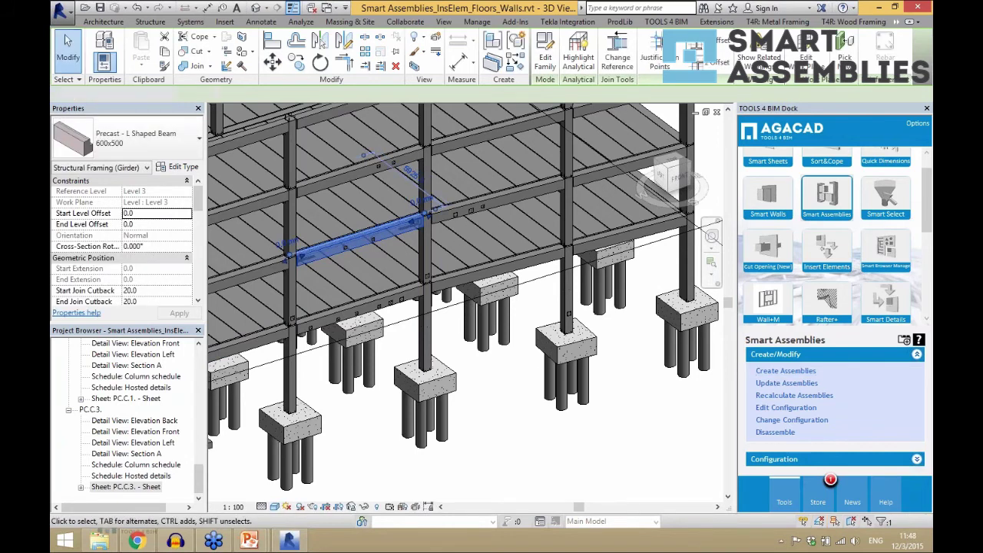
{"action": "left_click", "coordinate": [461, 229]}
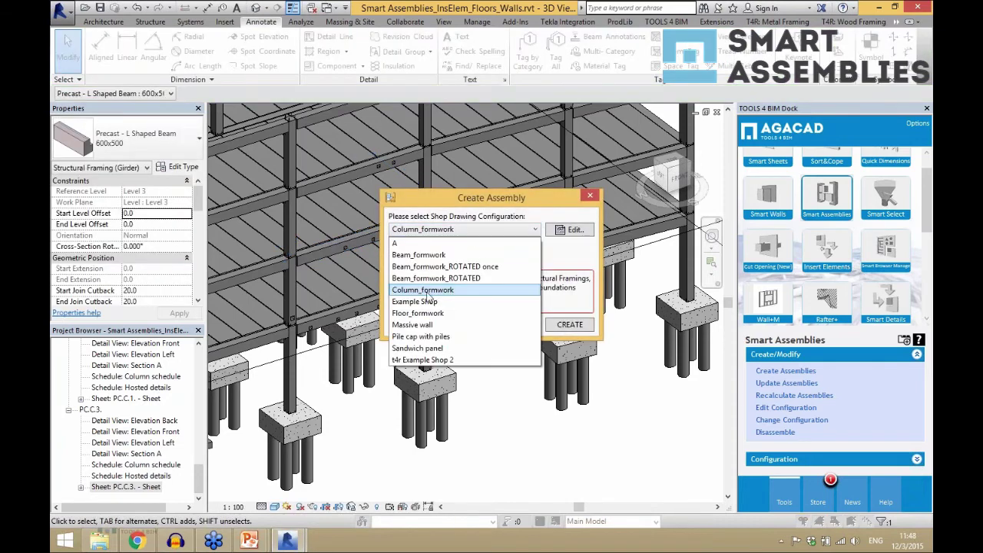
{"action": "left_click", "coordinate": [444, 255]}
{"action": "left_click", "coordinate": [551, 326]}
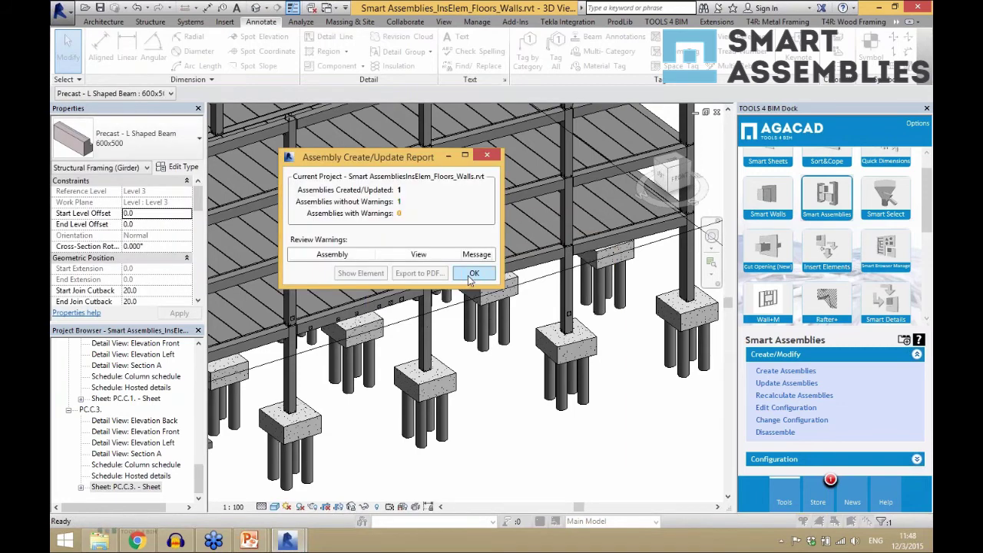
{"action": "left_click", "coordinate": [473, 273]}
{"action": "left_click", "coordinate": [505, 402]}
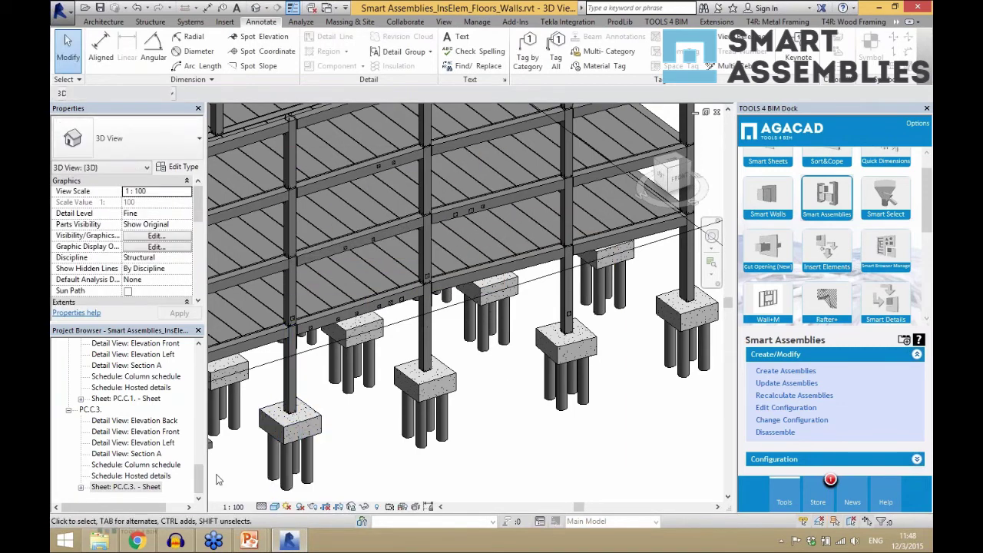
{"action": "scroll", "coordinate": [123, 415], "scroll_direction": "up", "scroll_amount": 5}
{"action": "left_click", "coordinate": [85, 421]}
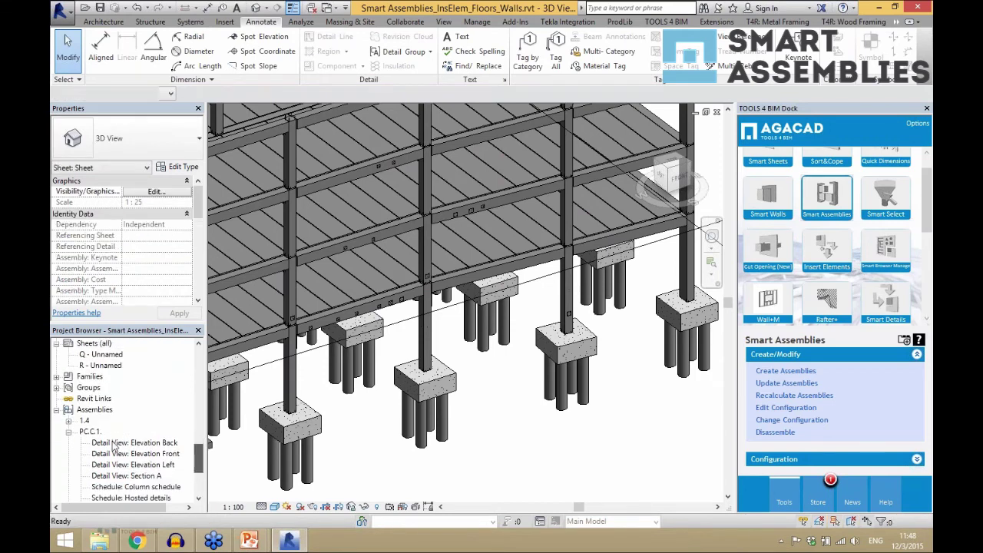
{"action": "double_click", "coordinate": [86, 420]}
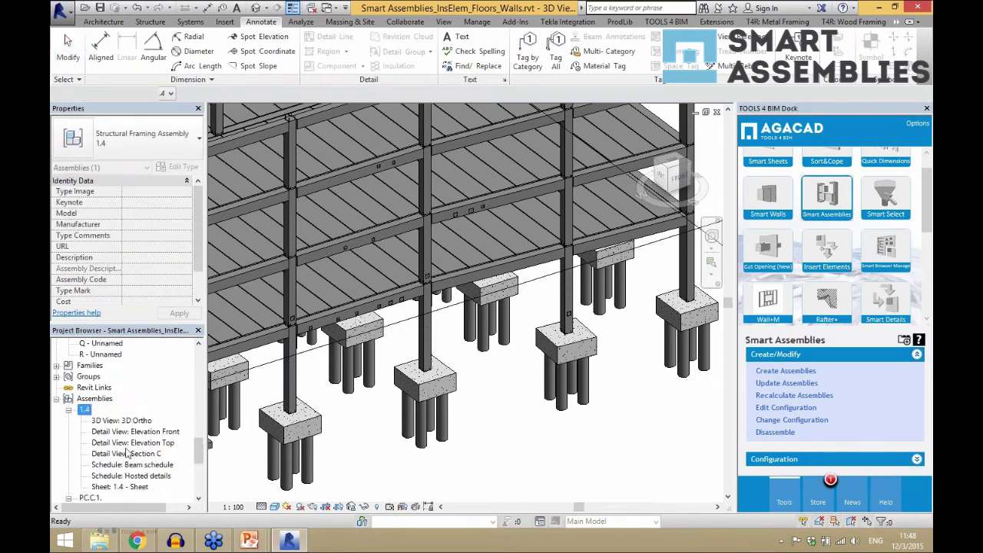
{"action": "double_click", "coordinate": [134, 431]}
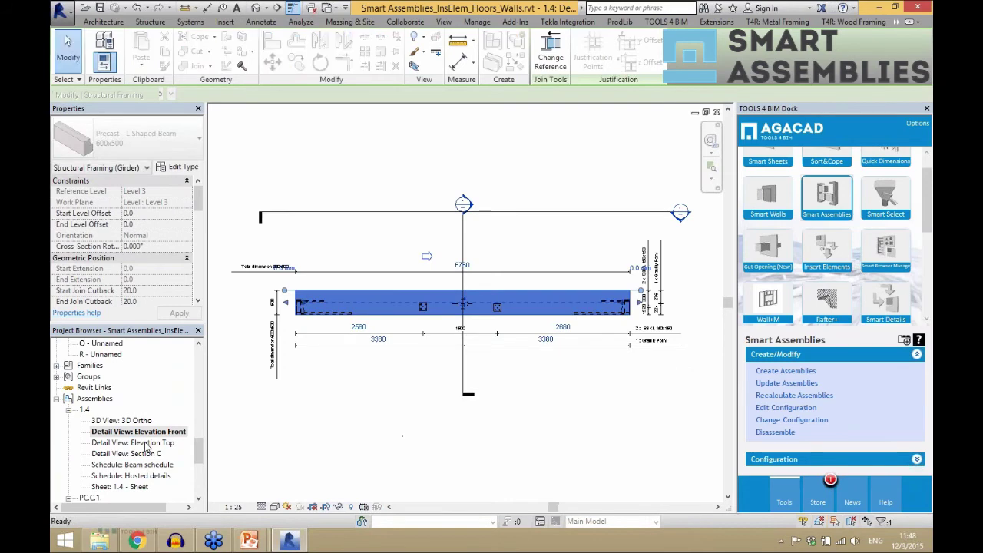
{"action": "key", "text": "Escape"}
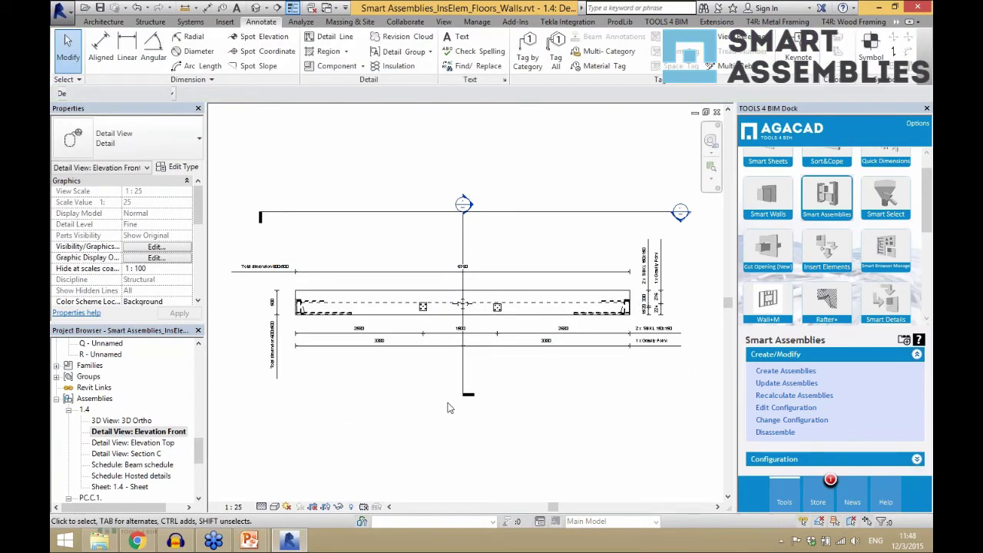
{"action": "double_click", "coordinate": [132, 443]}
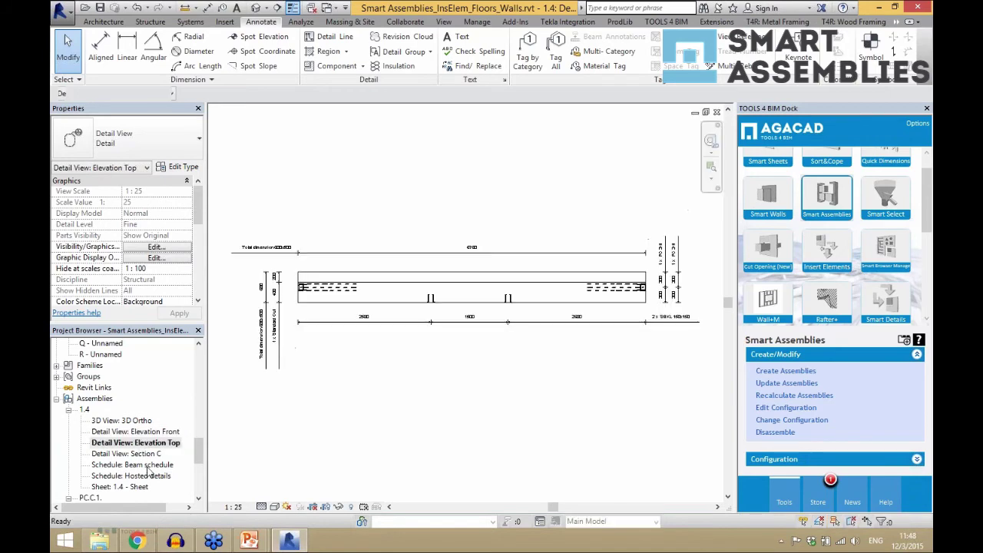
{"action": "double_click", "coordinate": [146, 466]}
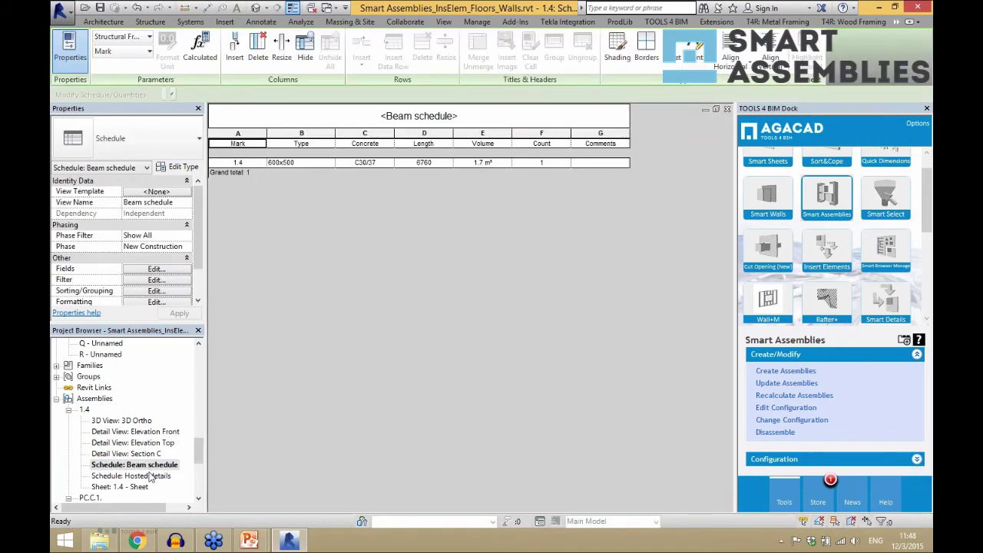
{"action": "double_click", "coordinate": [138, 456]}
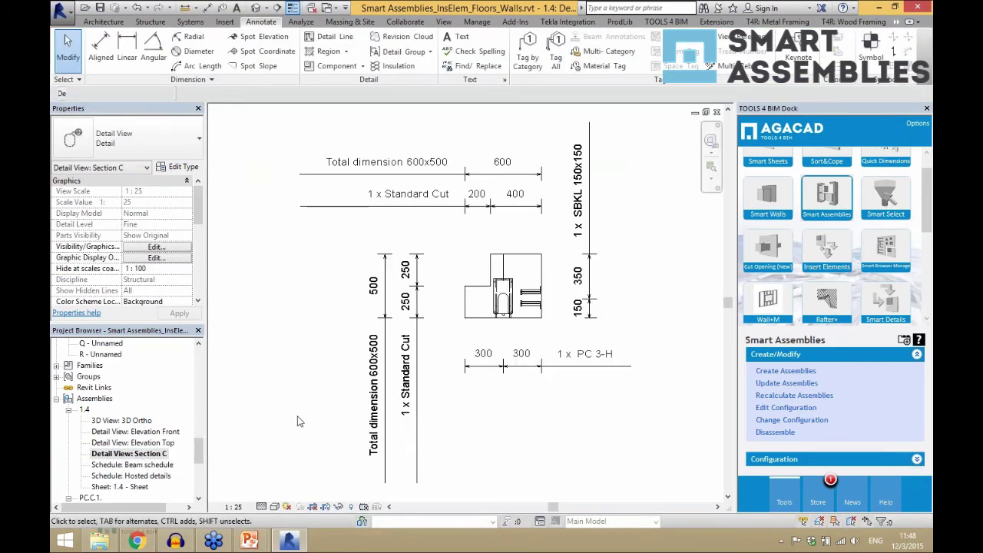
{"action": "middle_click_drag", "start_coordinate": [303, 299], "coordinate": [265, 283]}
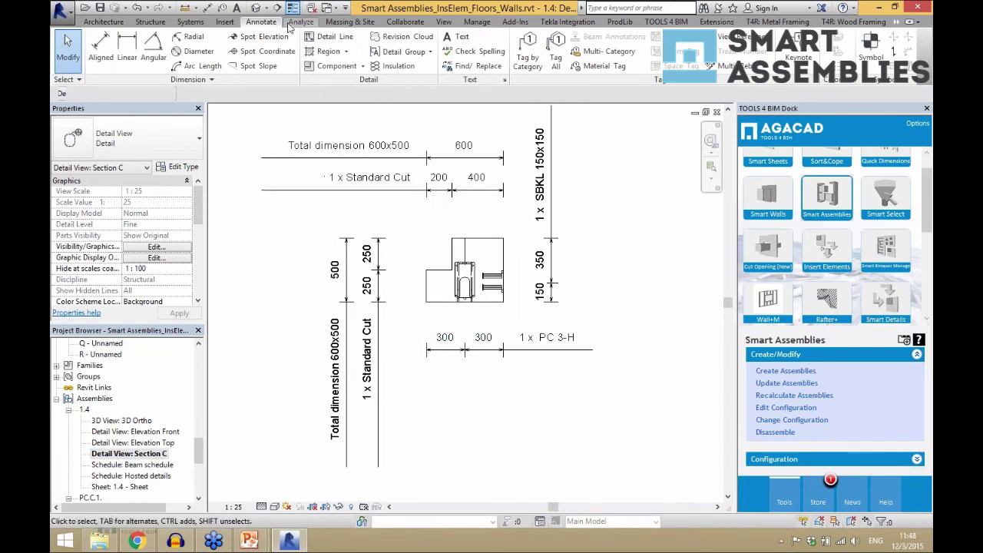
{"action": "left_click", "coordinate": [255, 8]}
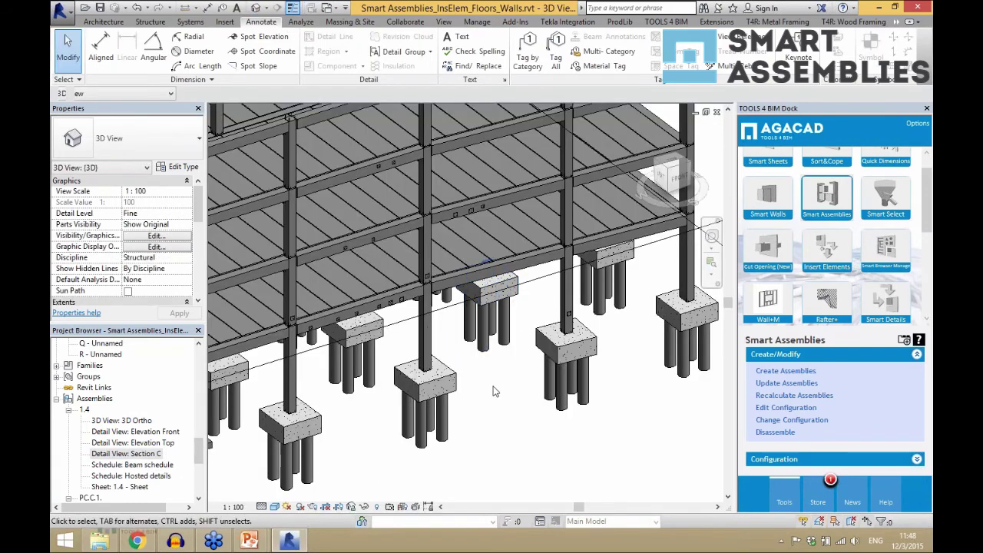
Select the Double Tee on the lower roof and pick it for a new shop-drawing assembly
{"action": "scroll", "coordinate": [501, 347], "scroll_direction": "down", "scroll_amount": 3}
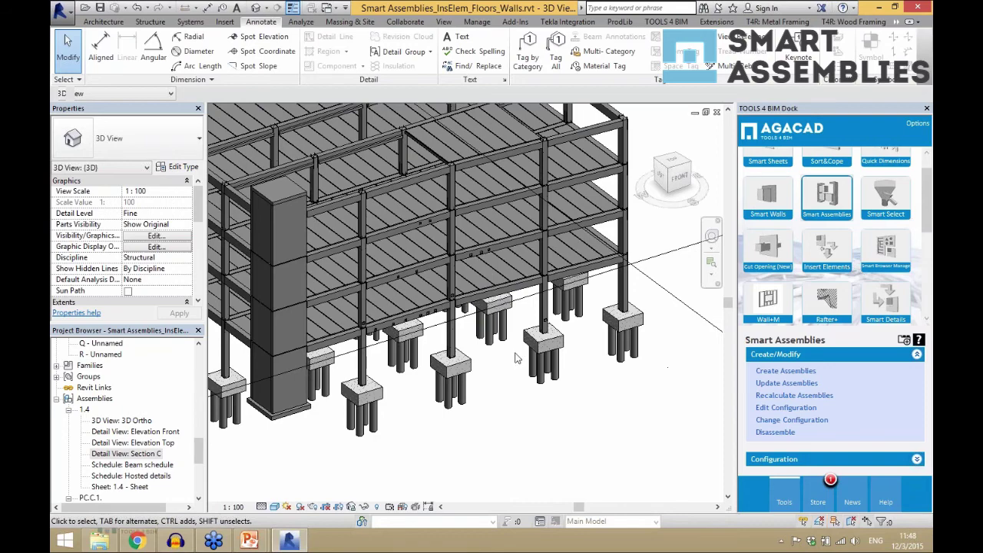
{"action": "scroll", "coordinate": [516, 358], "scroll_direction": "down", "scroll_amount": 2}
{"action": "middle_click_drag", "start_coordinate": [516, 357], "coordinate": [360, 273], "text": "shift"}
{"action": "scroll", "coordinate": [349, 269], "scroll_direction": "up", "scroll_amount": 2}
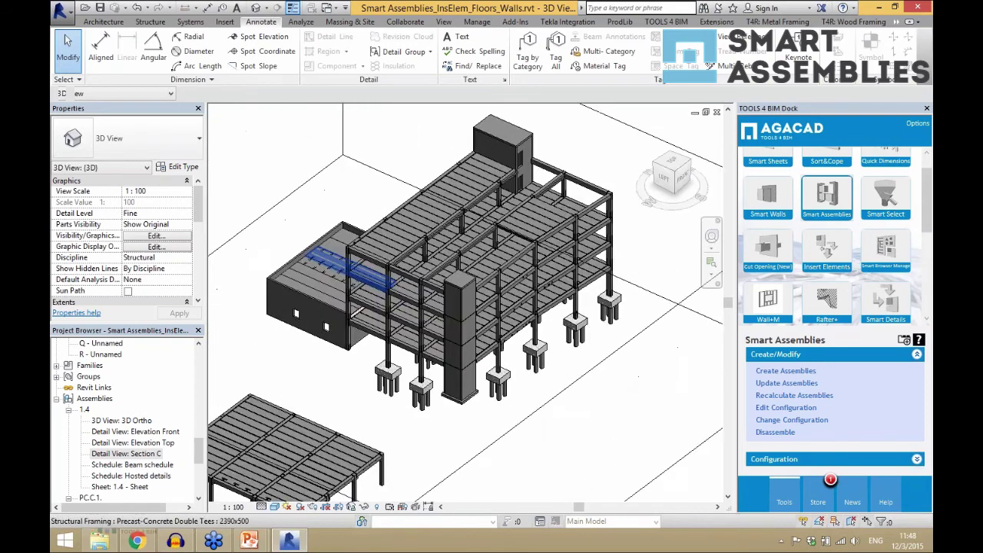
{"action": "scroll", "coordinate": [295, 269], "scroll_direction": "up", "scroll_amount": 3}
{"action": "left_click", "coordinate": [295, 267]}
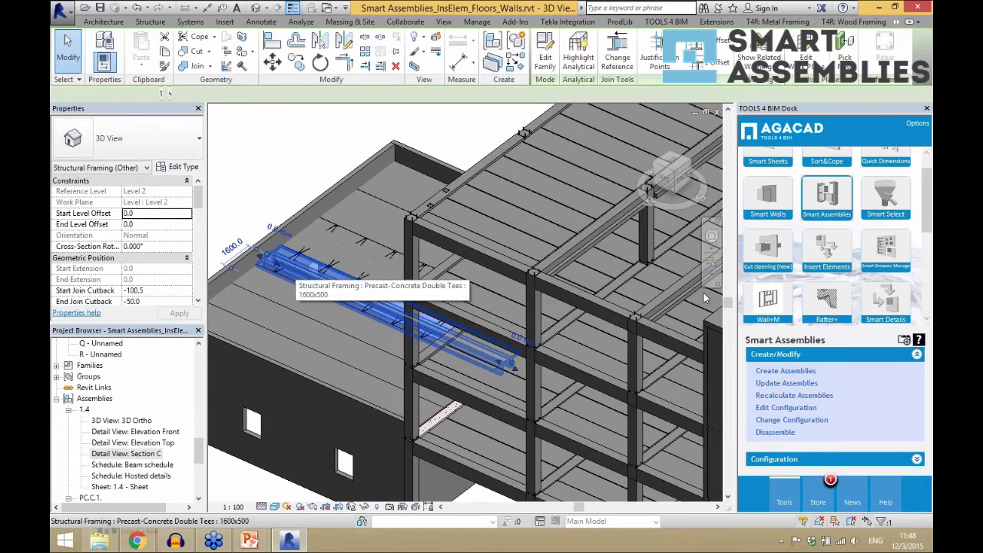
{"action": "left_click", "coordinate": [774, 371]}
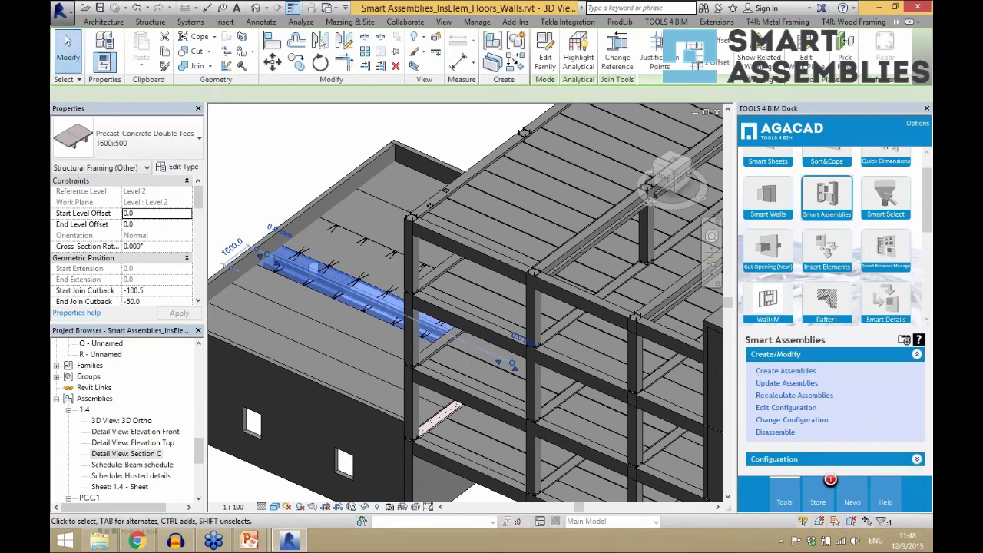
{"action": "left_click", "coordinate": [313, 267]}
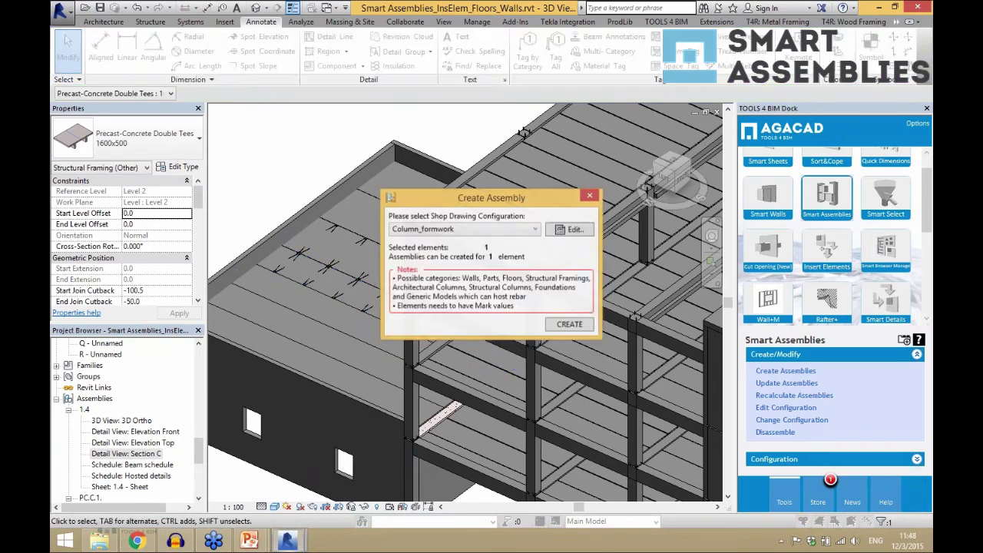
Create the Double Tee's assembly with the Beam_formwork configuration and dismiss the report
{"action": "left_click", "coordinate": [427, 230]}
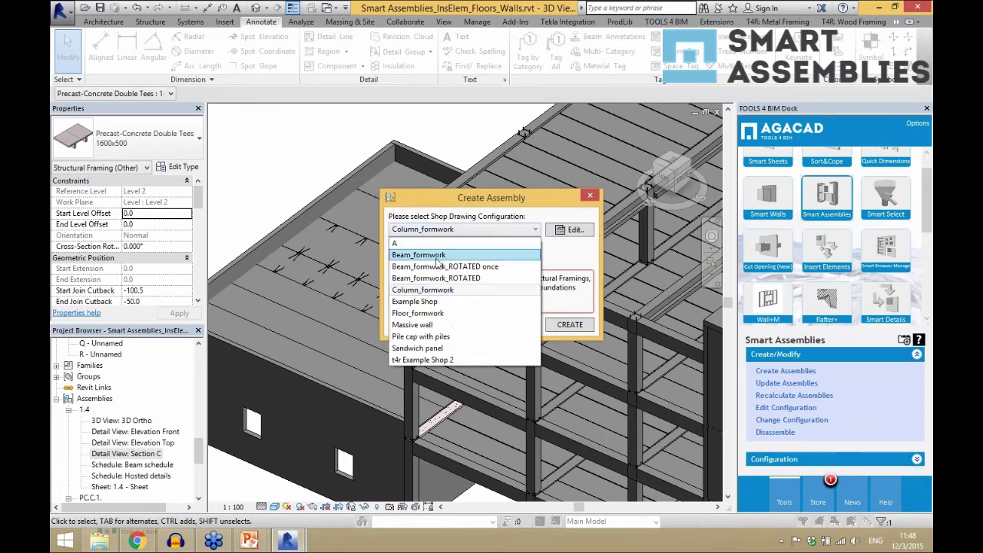
{"action": "left_click", "coordinate": [445, 258]}
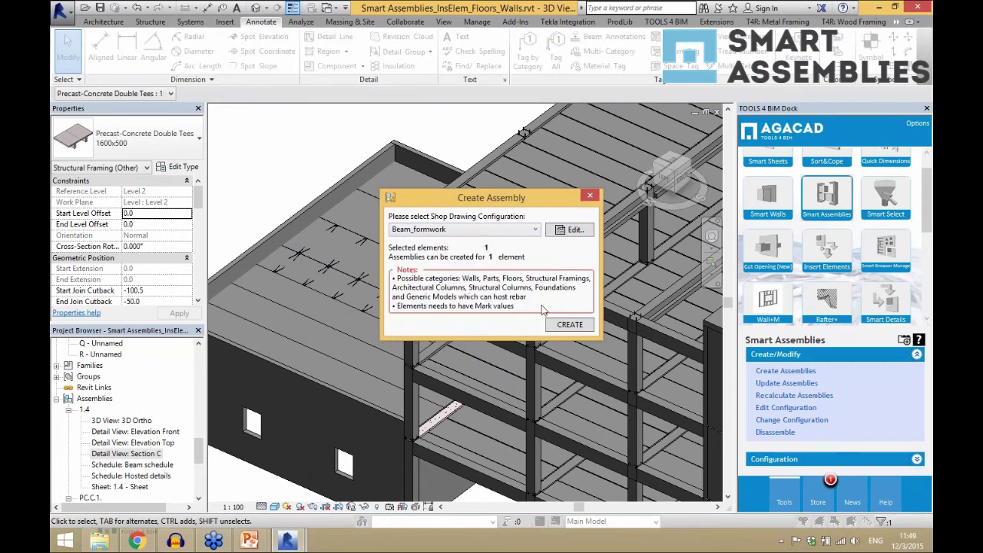
{"action": "left_click", "coordinate": [553, 326]}
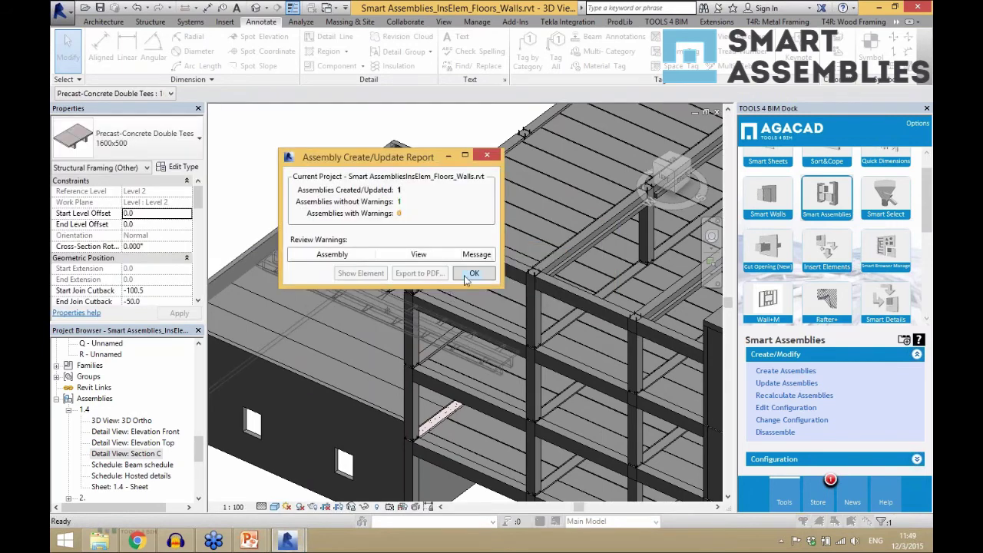
{"action": "left_click", "coordinate": [468, 275]}
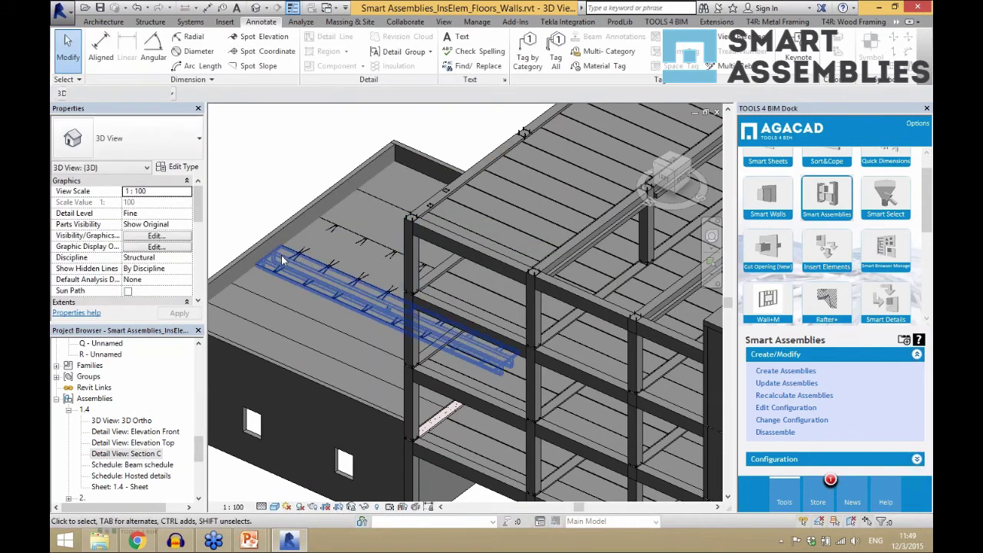
{"action": "scroll", "coordinate": [277, 273], "scroll_direction": "up", "scroll_amount": 5}
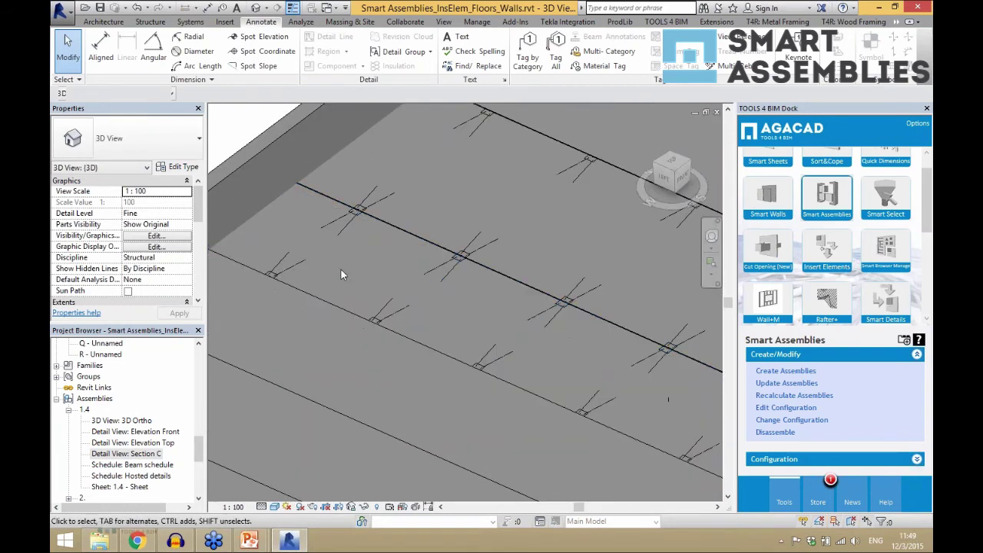
{"action": "left_click_drag", "start_coordinate": [198, 442], "coordinate": [199, 492]}
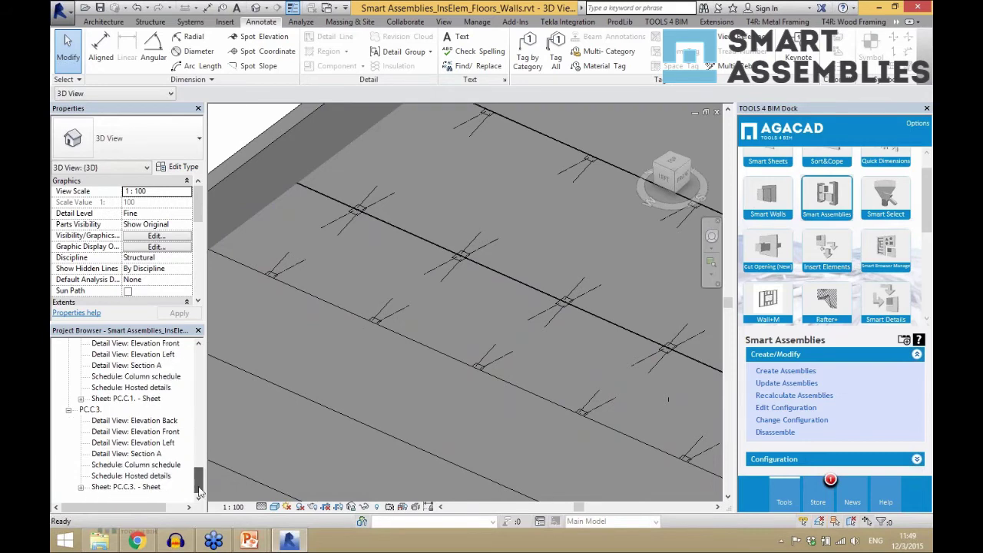
{"action": "scroll", "coordinate": [131, 418], "scroll_direction": "up", "scroll_amount": 3}
{"action": "left_click", "coordinate": [127, 377]}
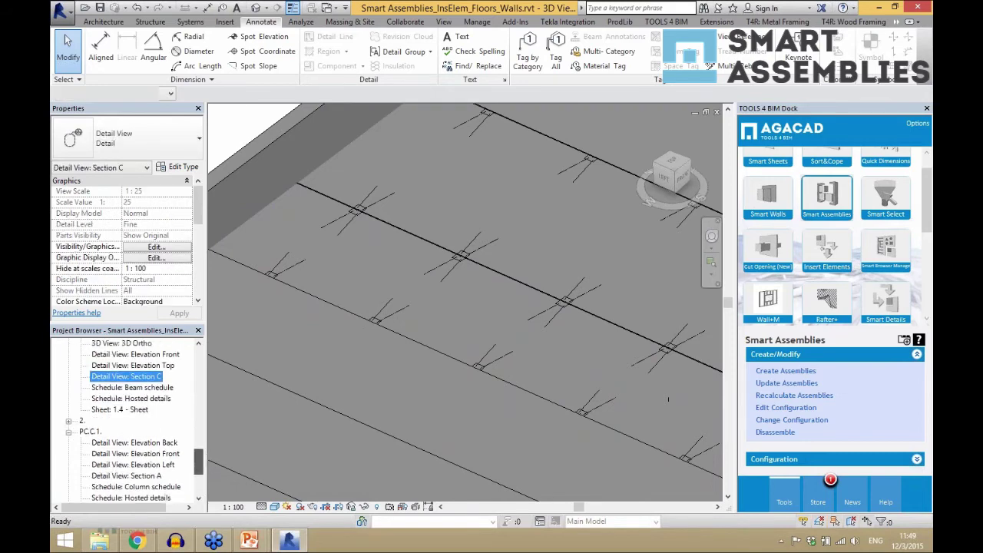
{"action": "left_click", "coordinate": [82, 422]}
{"action": "double_click", "coordinate": [83, 421]}
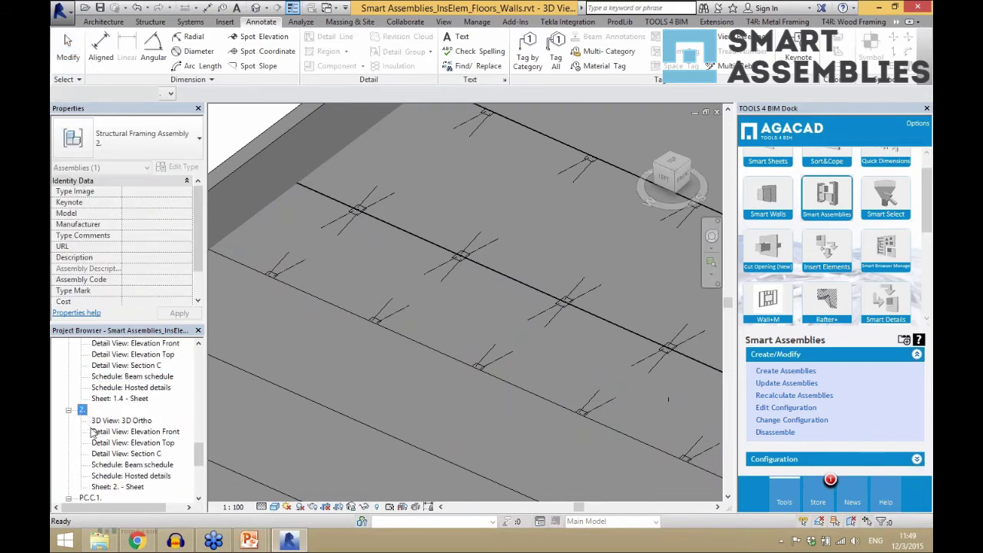
{"action": "double_click", "coordinate": [132, 432]}
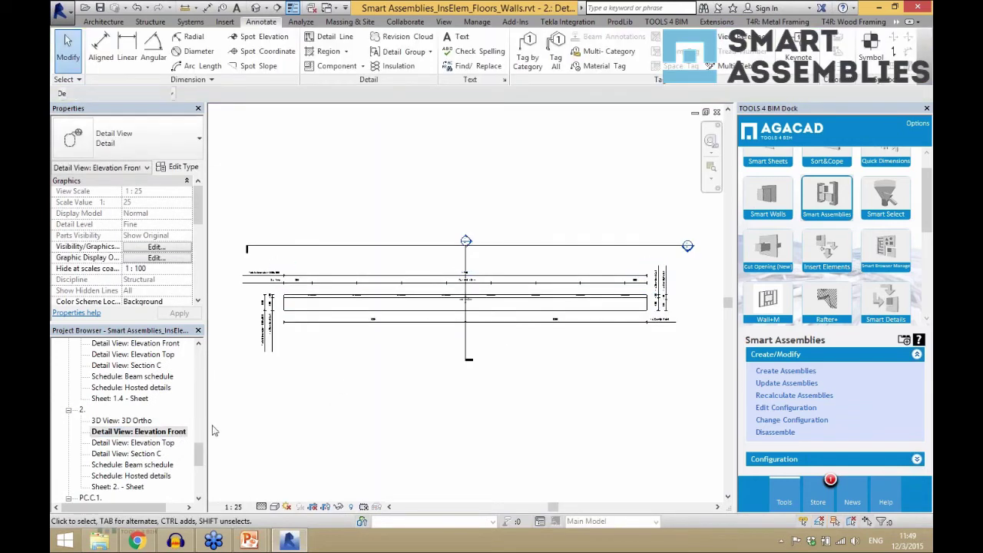
{"action": "double_click", "coordinate": [159, 443]}
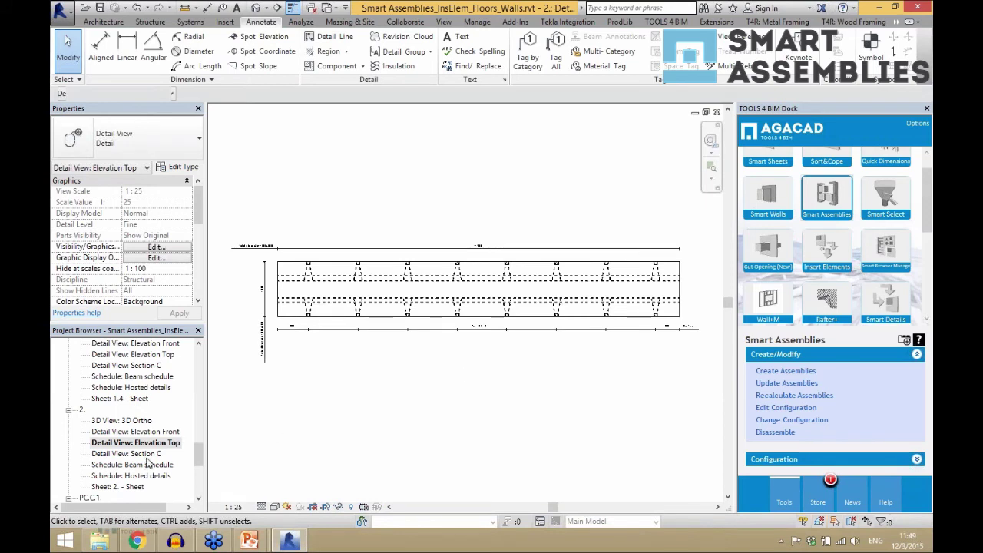
{"action": "double_click", "coordinate": [142, 453]}
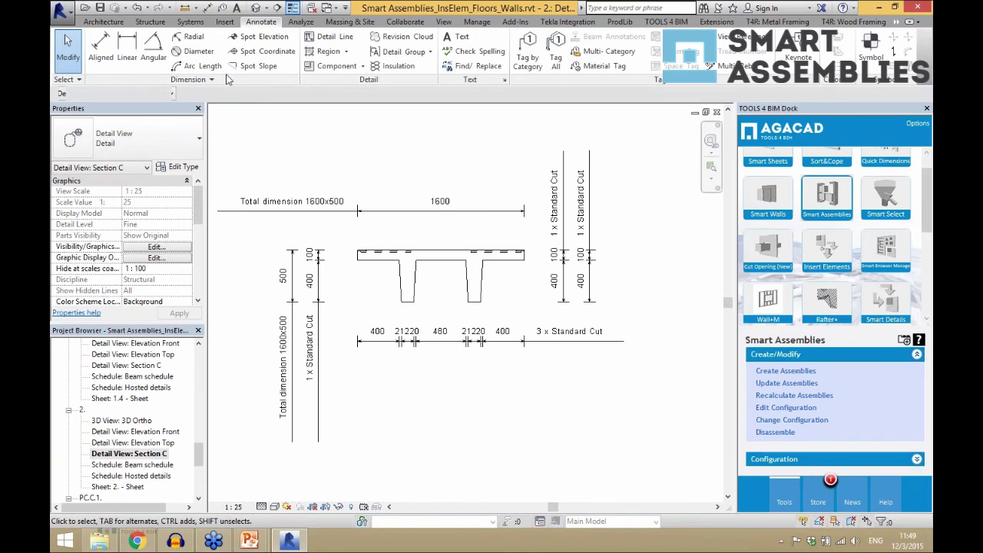
{"action": "left_click", "coordinate": [256, 8]}
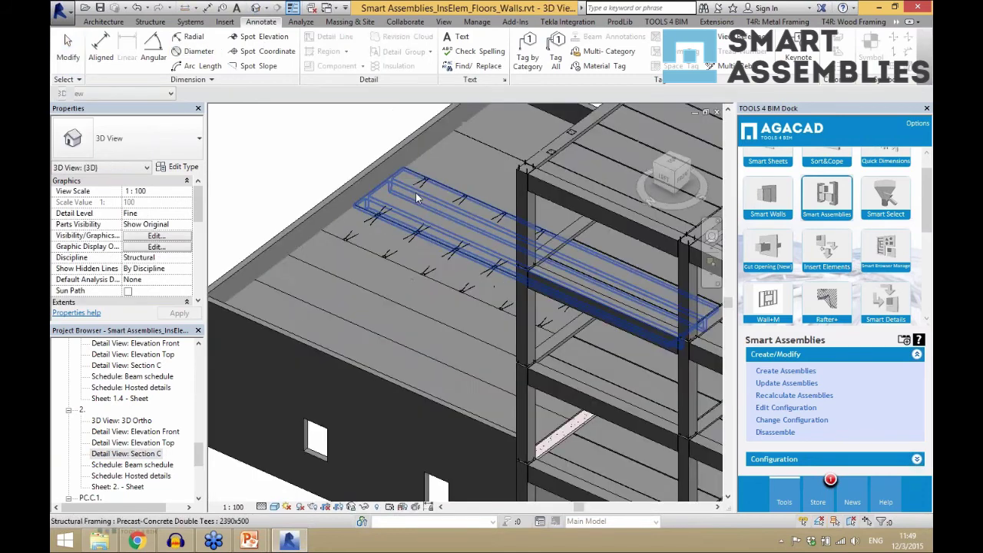
Assemble the L precast beam at the deck edge using Beam_formwork, then close the report
{"action": "scroll", "coordinate": [416, 193], "scroll_direction": "down", "scroll_amount": 10}
{"action": "scroll", "coordinate": [307, 376], "scroll_direction": "up", "scroll_amount": 8}
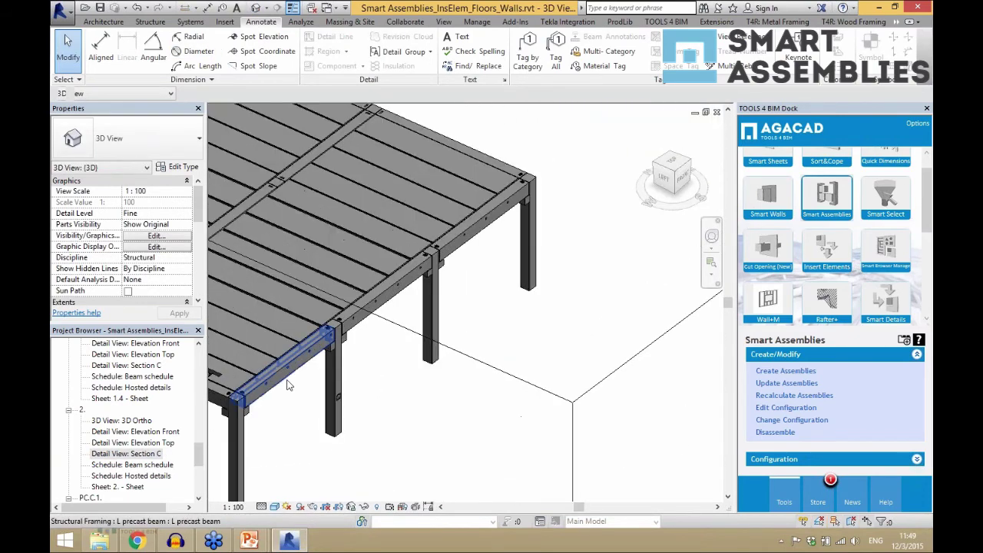
{"action": "left_click", "coordinate": [290, 418]}
{"action": "scroll", "coordinate": [290, 418], "scroll_direction": "up", "scroll_amount": 5}
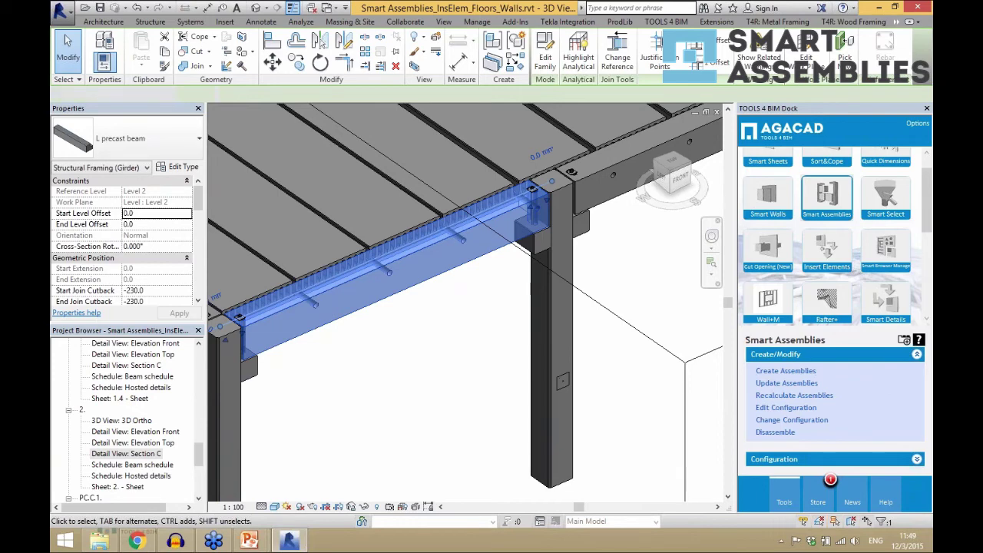
{"action": "left_click", "coordinate": [474, 230]}
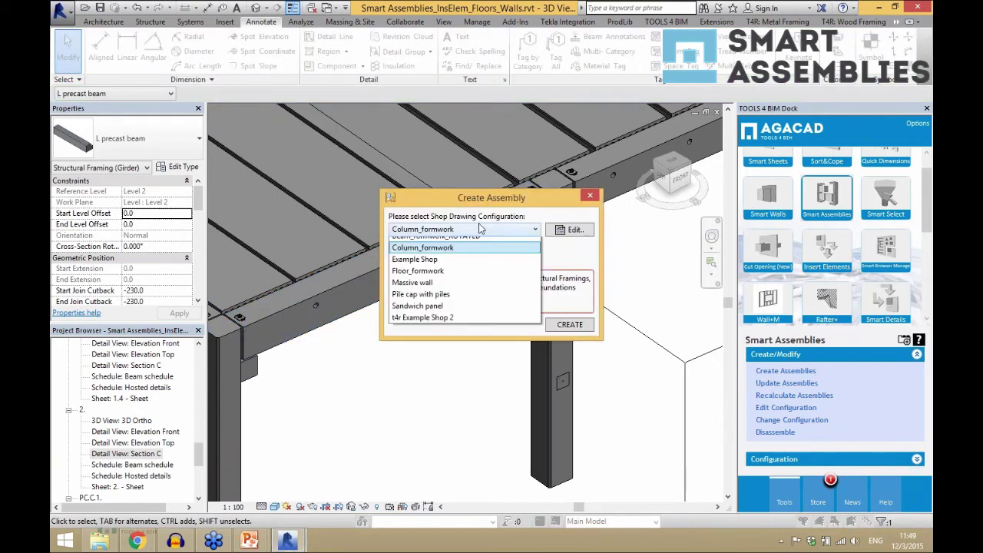
{"action": "left_click", "coordinate": [438, 256]}
{"action": "left_click", "coordinate": [569, 325]}
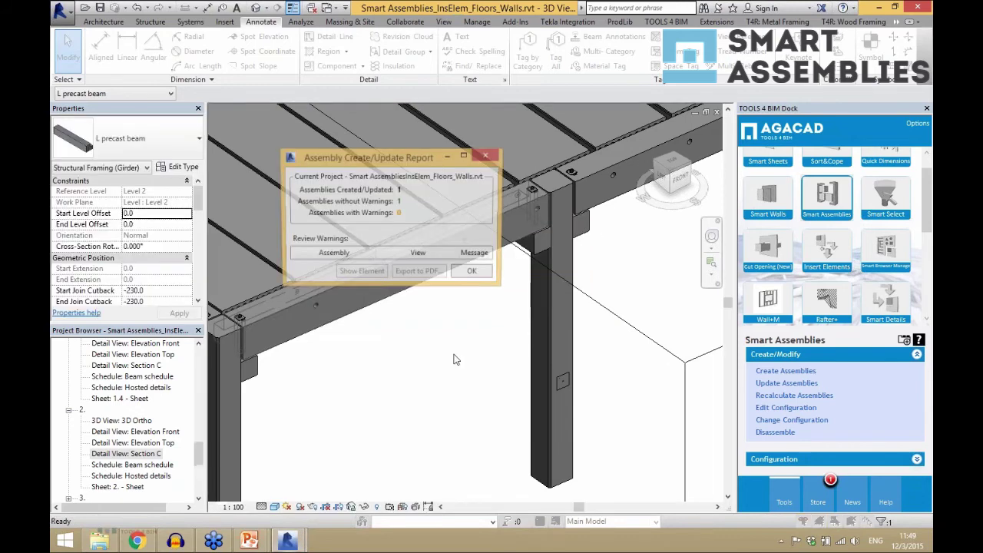
{"action": "left_click", "coordinate": [477, 278]}
{"action": "left_click", "coordinate": [126, 453]}
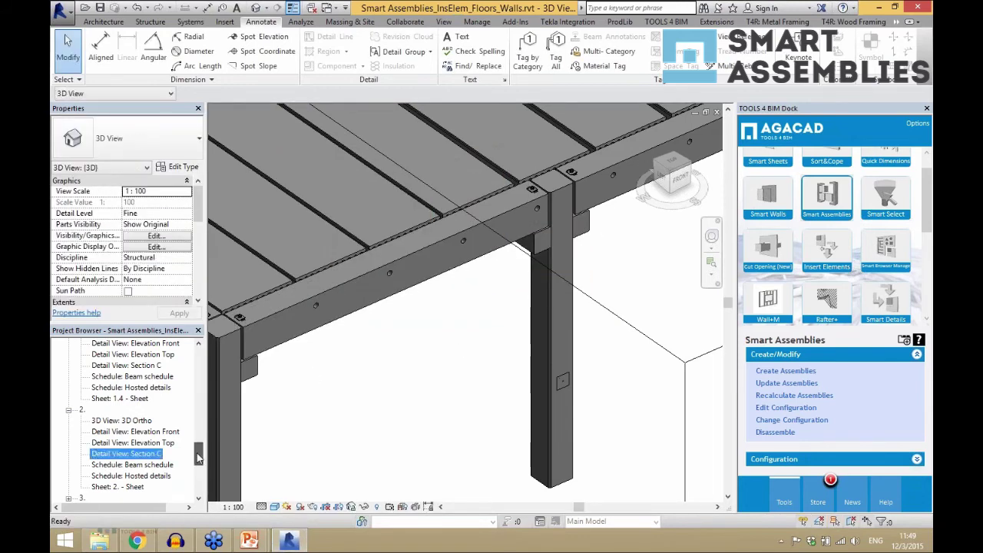
{"action": "scroll", "coordinate": [108, 415], "scroll_direction": "down", "scroll_amount": 3}
{"action": "double_click", "coordinate": [83, 387]}
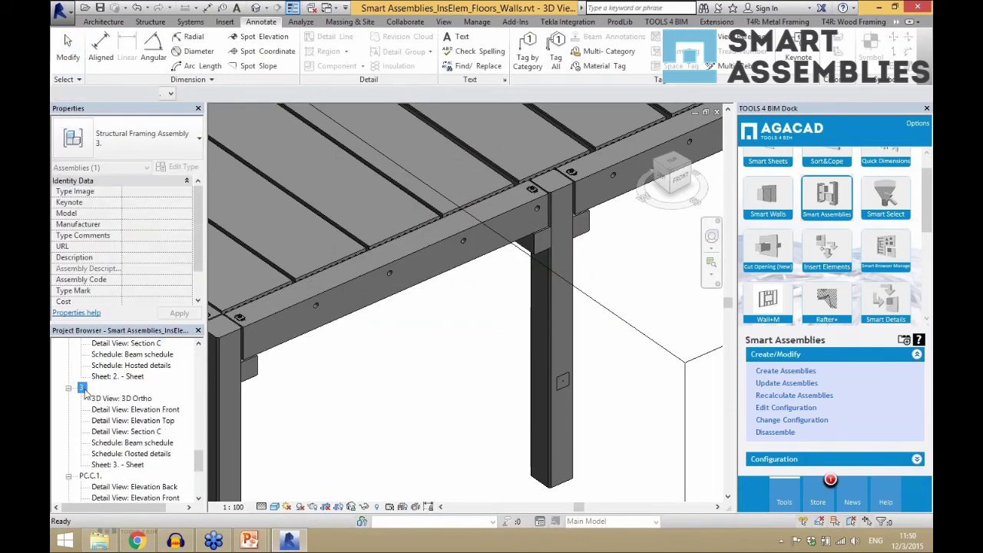
{"action": "double_click", "coordinate": [143, 411]}
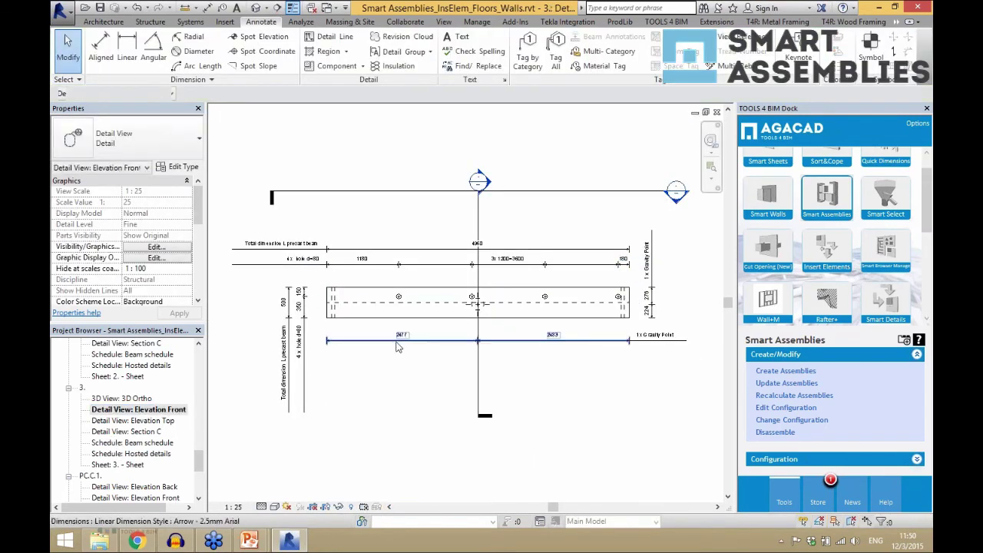
{"action": "left_click", "coordinate": [613, 305]}
{"action": "scroll", "coordinate": [611, 307], "scroll_direction": "up", "scroll_amount": 2}
{"action": "key", "text": "Escape"}
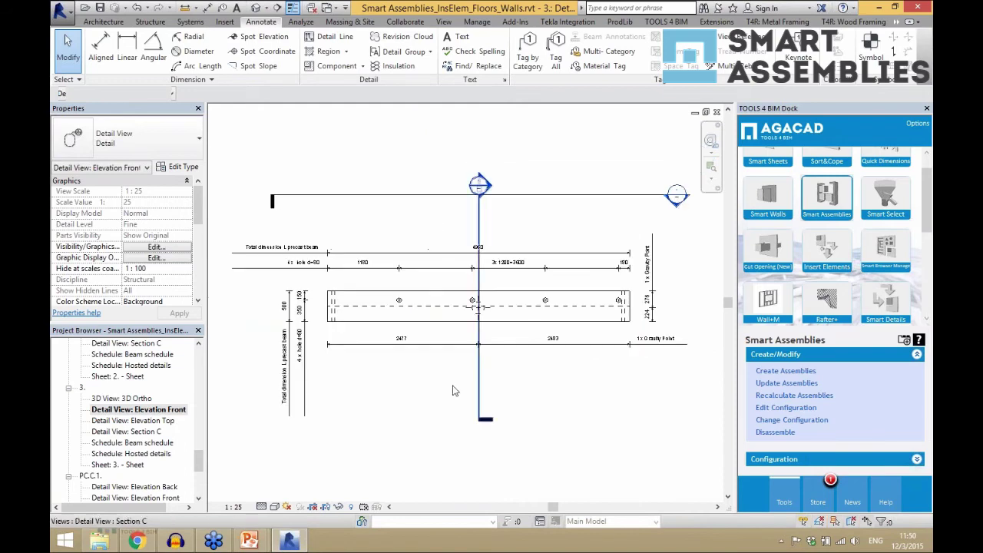
{"action": "scroll", "coordinate": [301, 268], "scroll_direction": "up", "scroll_amount": 2}
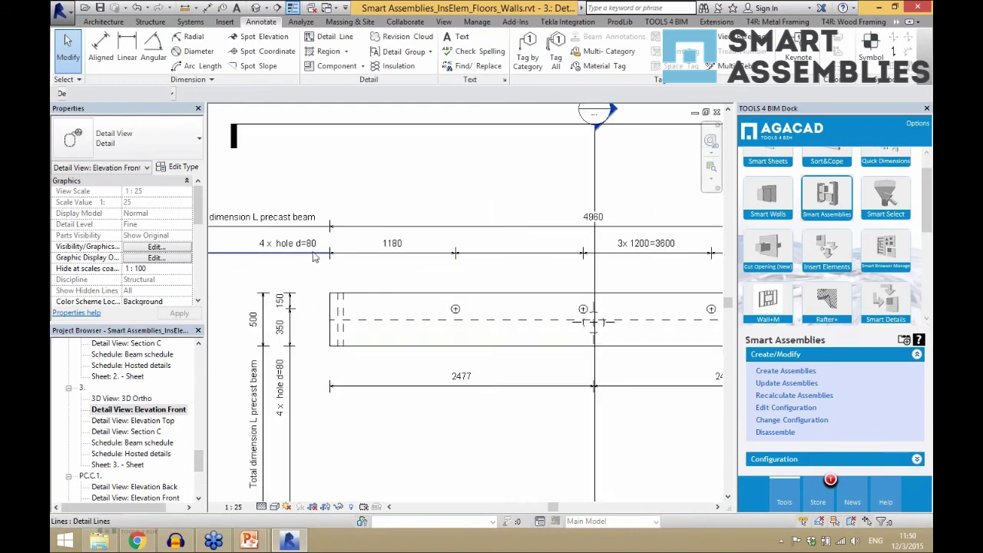
{"action": "double_click", "coordinate": [142, 422]}
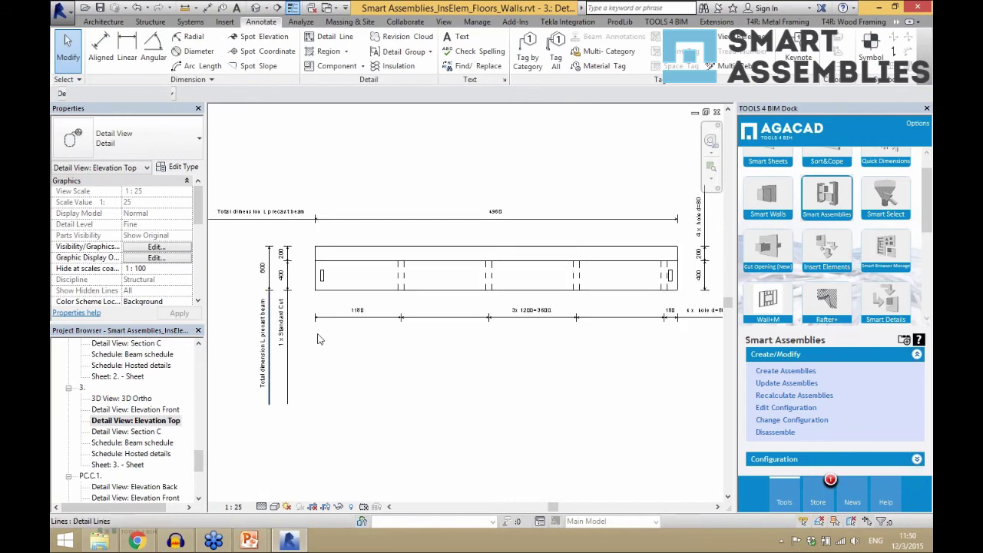
{"action": "scroll", "coordinate": [505, 292], "scroll_direction": "up", "scroll_amount": 1}
{"action": "scroll", "coordinate": [612, 290], "scroll_direction": "down", "scroll_amount": 1}
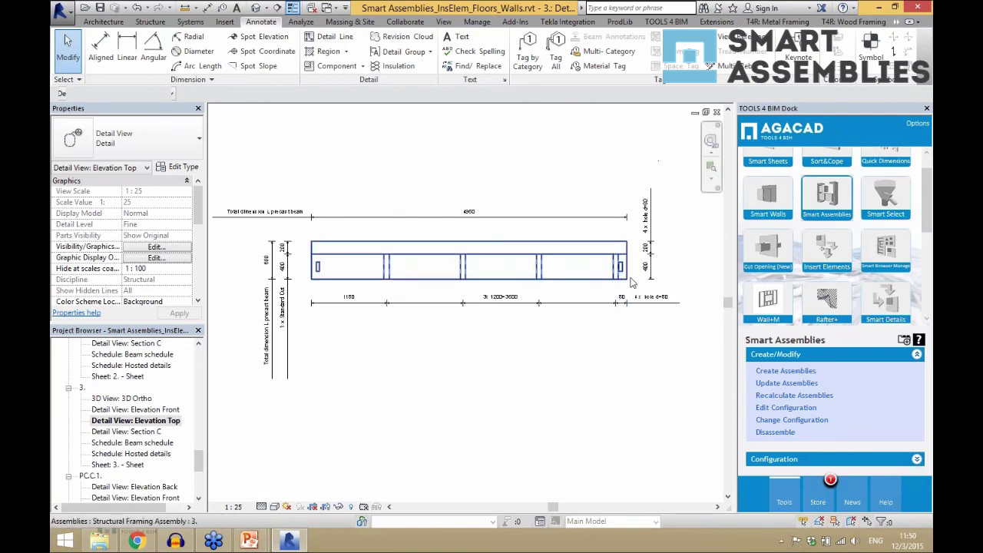
{"action": "left_click", "coordinate": [255, 8]}
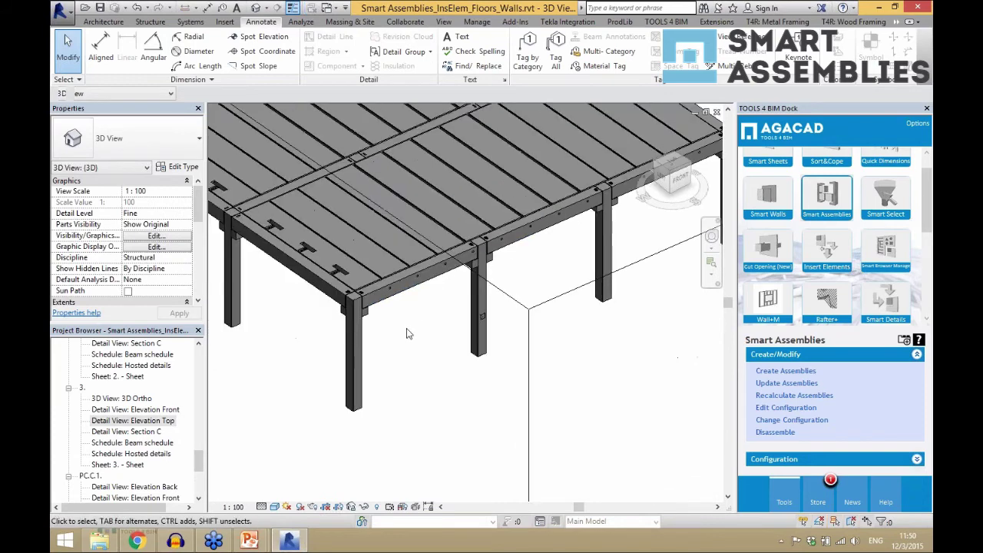
Select the Massive wall 250 panel under the floor slab and start Create Assemblies for it
{"action": "scroll", "coordinate": [351, 332], "scroll_direction": "down", "scroll_amount": 5}
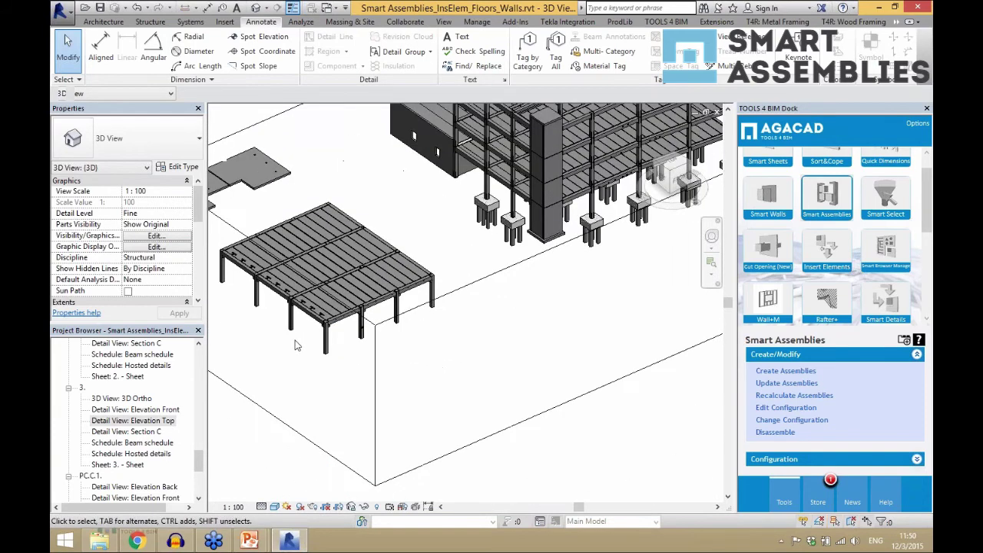
{"action": "scroll", "coordinate": [313, 353], "scroll_direction": "down", "scroll_amount": 2}
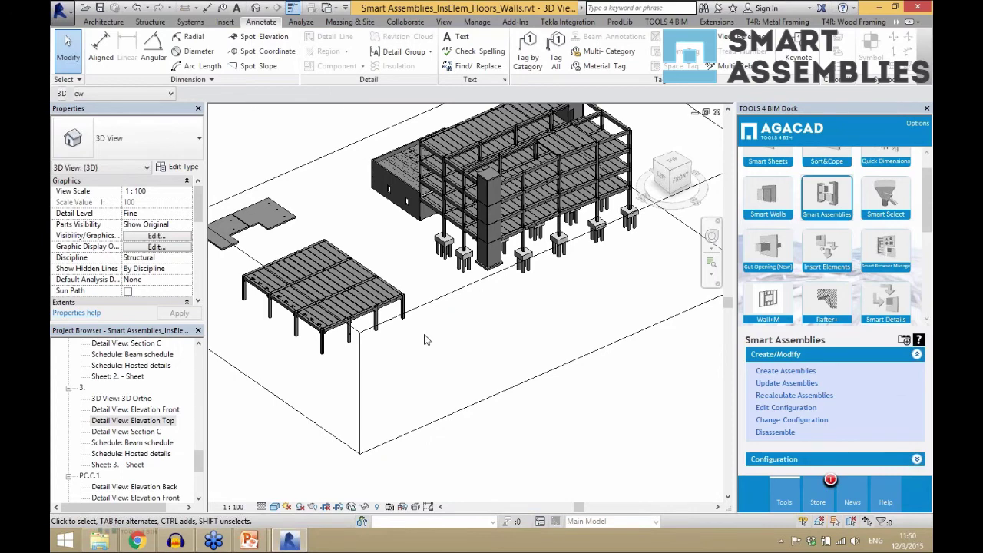
{"action": "scroll", "coordinate": [551, 222], "scroll_direction": "up", "scroll_amount": 3}
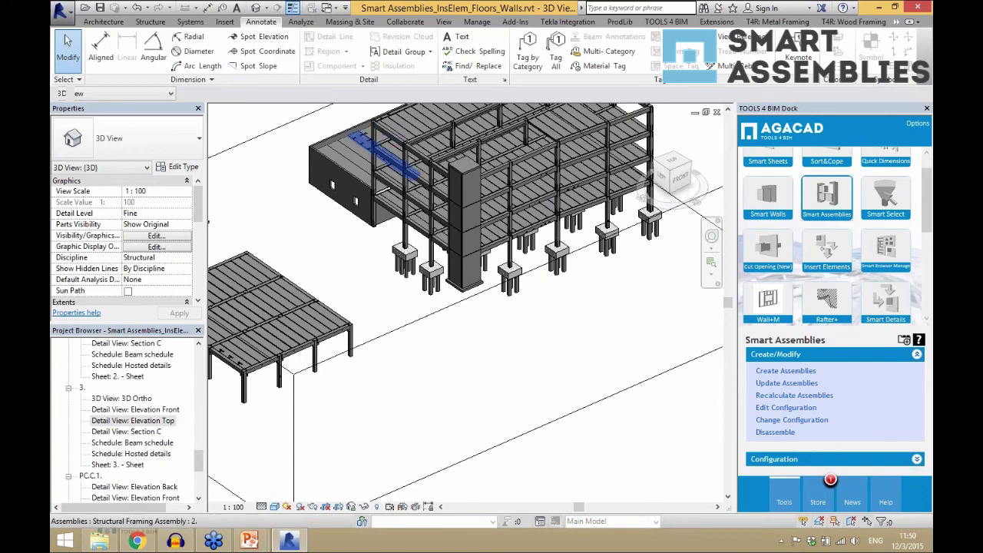
{"action": "left_click", "coordinate": [418, 223]}
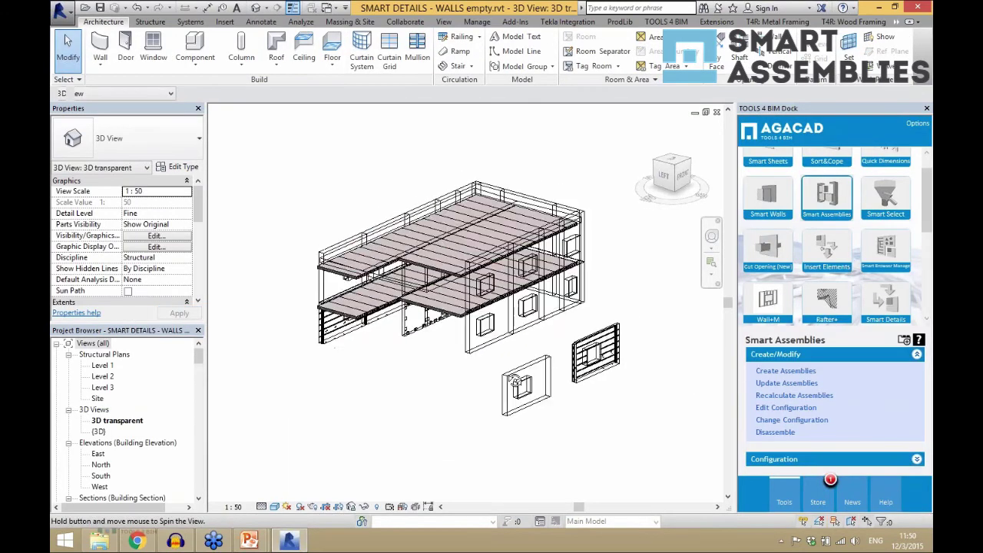
{"action": "scroll", "coordinate": [418, 353], "scroll_direction": "up", "scroll_amount": 4}
{"action": "scroll", "coordinate": [340, 284], "scroll_direction": "up", "scroll_amount": 3}
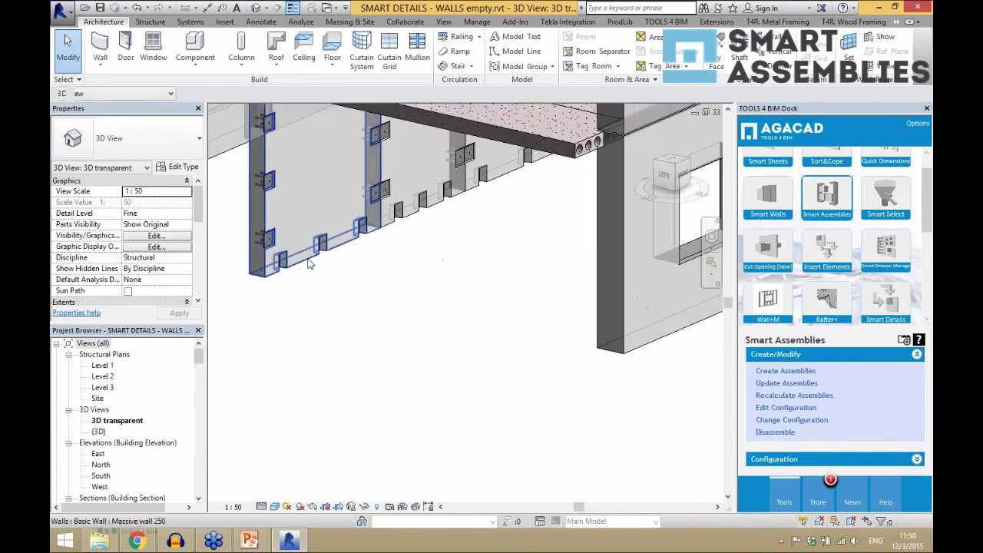
{"action": "left_click", "coordinate": [342, 296]}
{"action": "scroll", "coordinate": [381, 321], "scroll_direction": "down", "scroll_amount": 3}
{"action": "middle_click_drag", "start_coordinate": [382, 321], "coordinate": [421, 350], "text": "shift"}
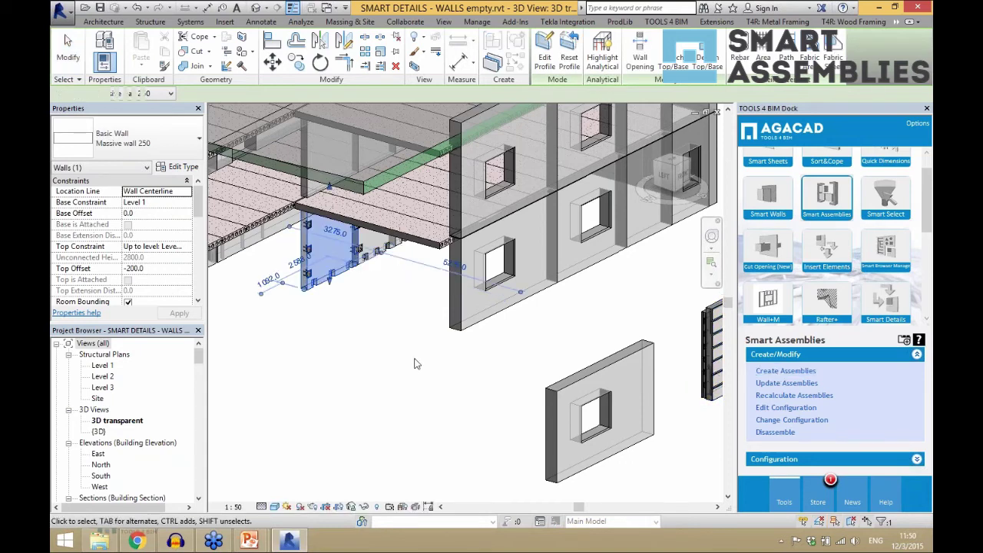
{"action": "left_click", "coordinate": [334, 290]}
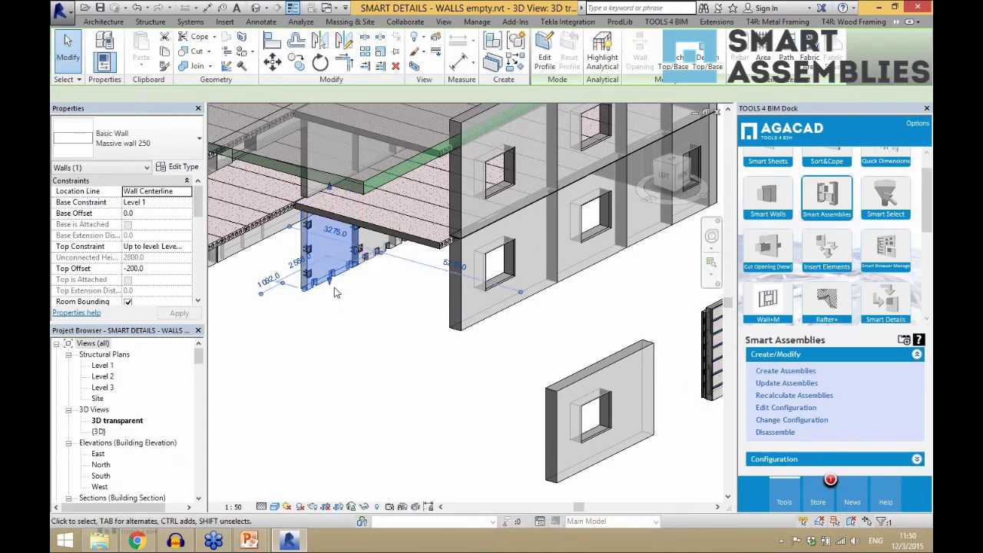
{"action": "left_click", "coordinate": [368, 340]}
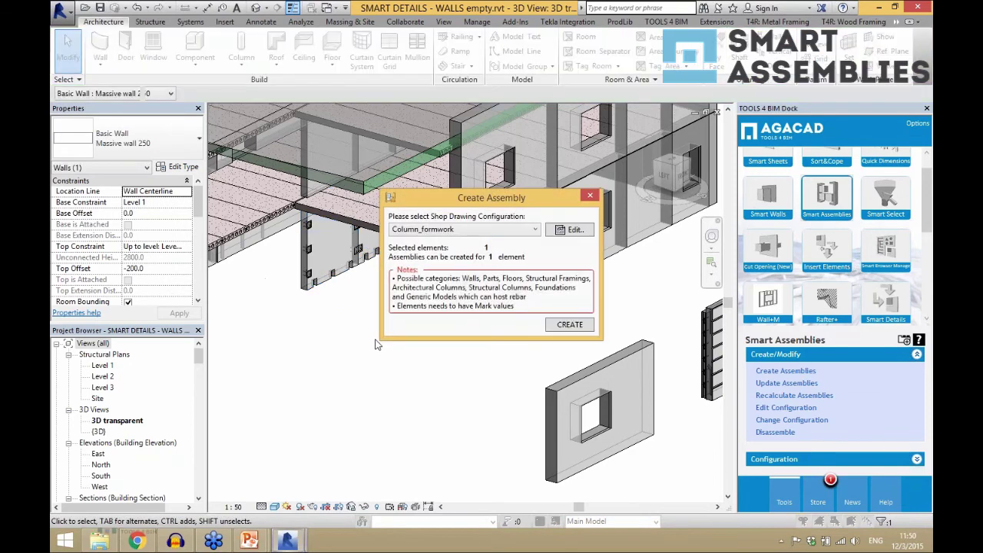
Create assembly MW-1 with the Massive wall configuration and close the zero-warning report
{"action": "left_click", "coordinate": [486, 229]}
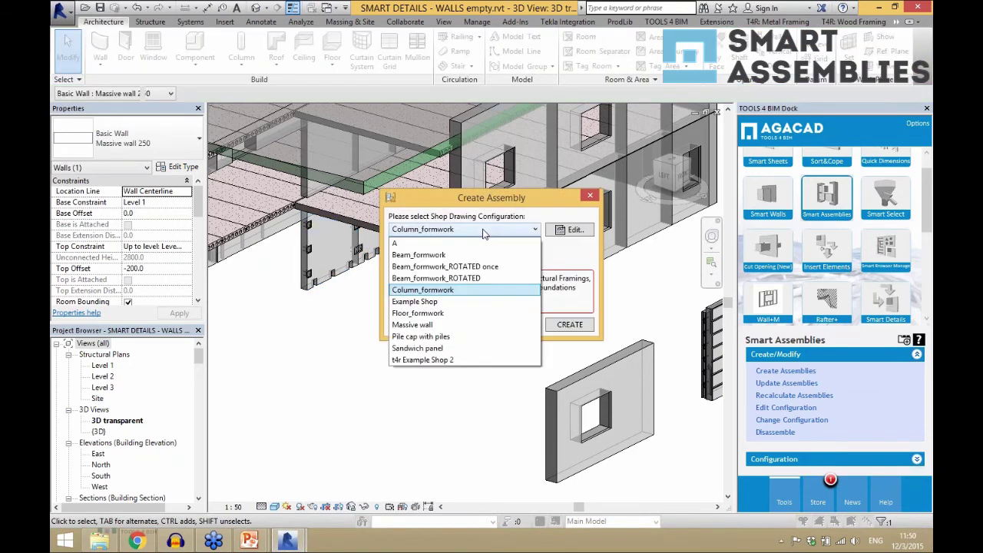
{"action": "left_click", "coordinate": [446, 327]}
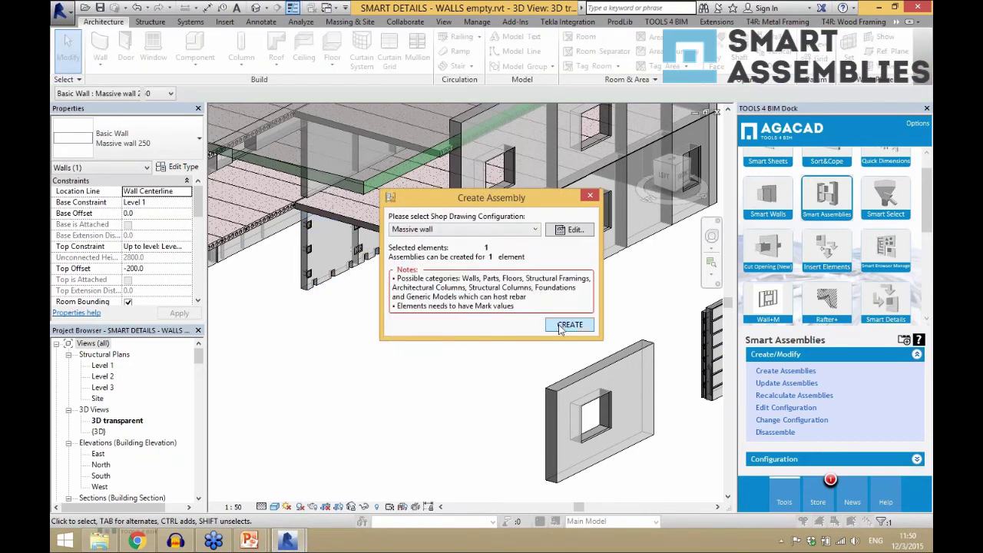
{"action": "left_click", "coordinate": [569, 325]}
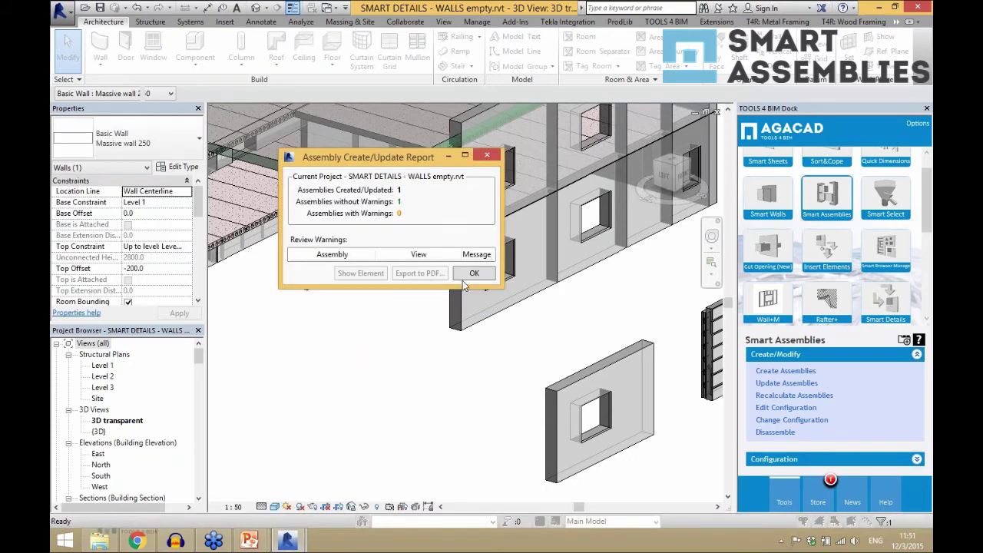
{"action": "left_click", "coordinate": [467, 276]}
Expand the MW-1 assembly, view its Elevation Front, and open MW-1 - Sheet
{"action": "left_click", "coordinate": [199, 482]}
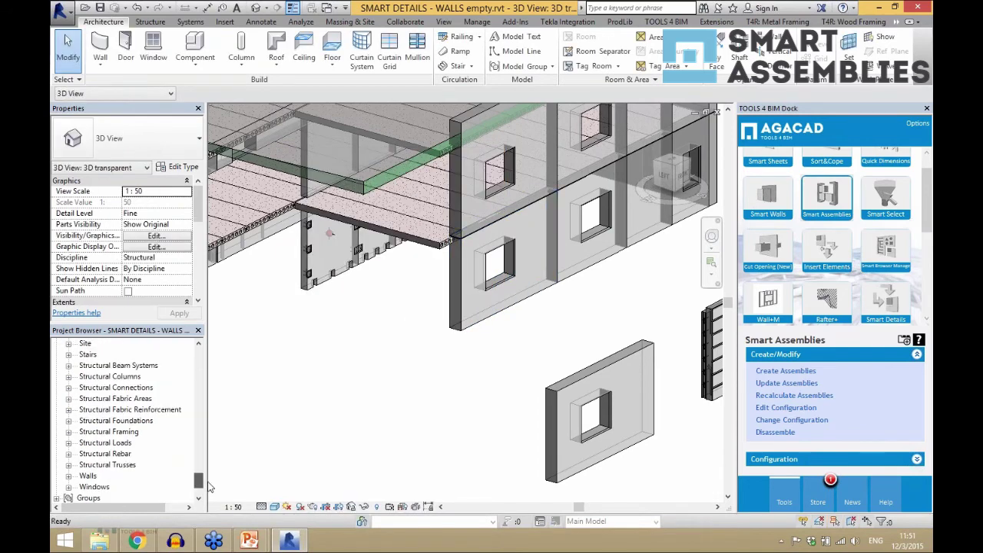
{"action": "scroll", "coordinate": [200, 487], "scroll_direction": "down", "scroll_amount": 2}
{"action": "double_click", "coordinate": [90, 480]}
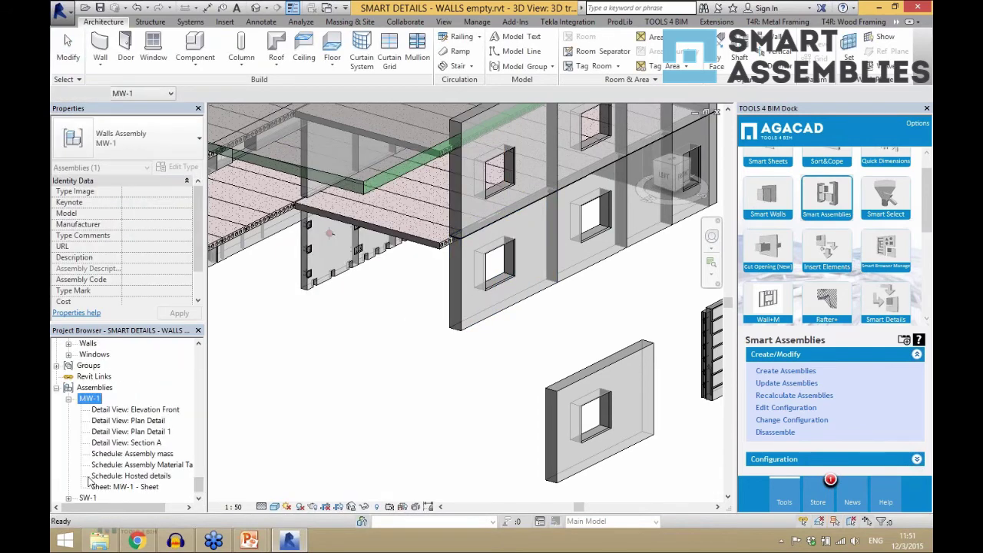
{"action": "double_click", "coordinate": [155, 413]}
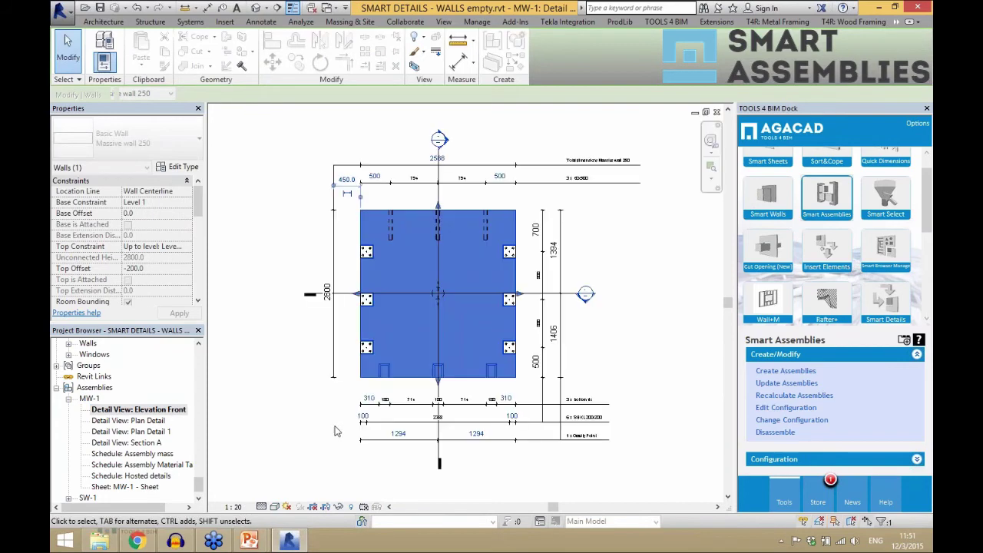
{"action": "scroll", "coordinate": [484, 461], "scroll_direction": "up", "scroll_amount": 1}
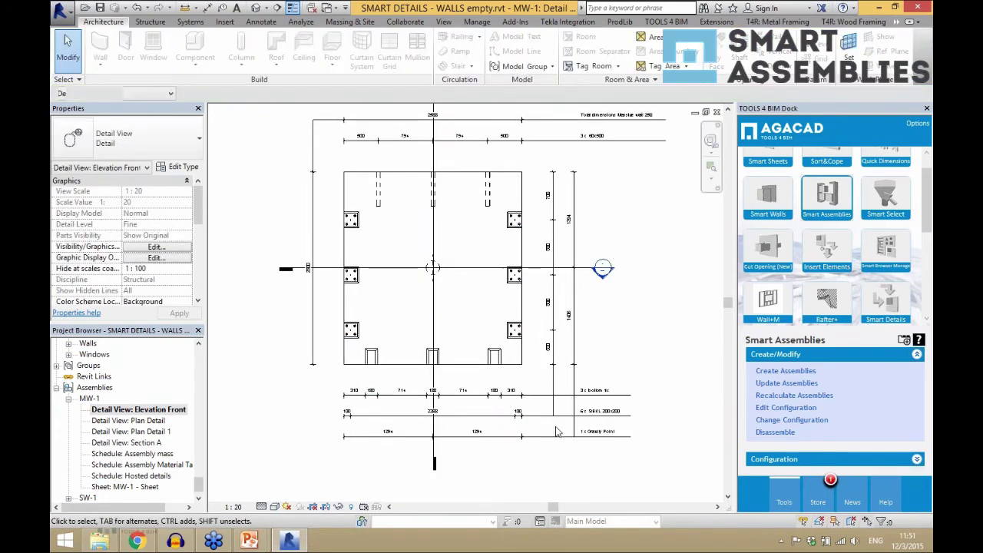
{"action": "scroll", "coordinate": [550, 367], "scroll_direction": "up", "scroll_amount": 1}
{"action": "scroll", "coordinate": [550, 367], "scroll_direction": "down", "scroll_amount": 2}
{"action": "double_click", "coordinate": [127, 486]}
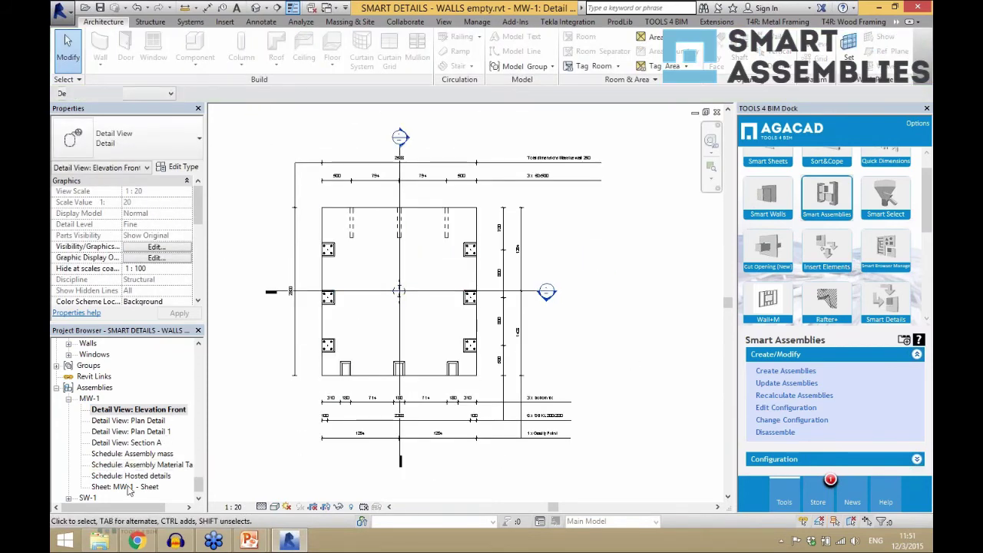
Place Elevation Front upper left, Plan Detail below it, and Section A to its right
{"action": "left_click", "coordinate": [155, 410]}
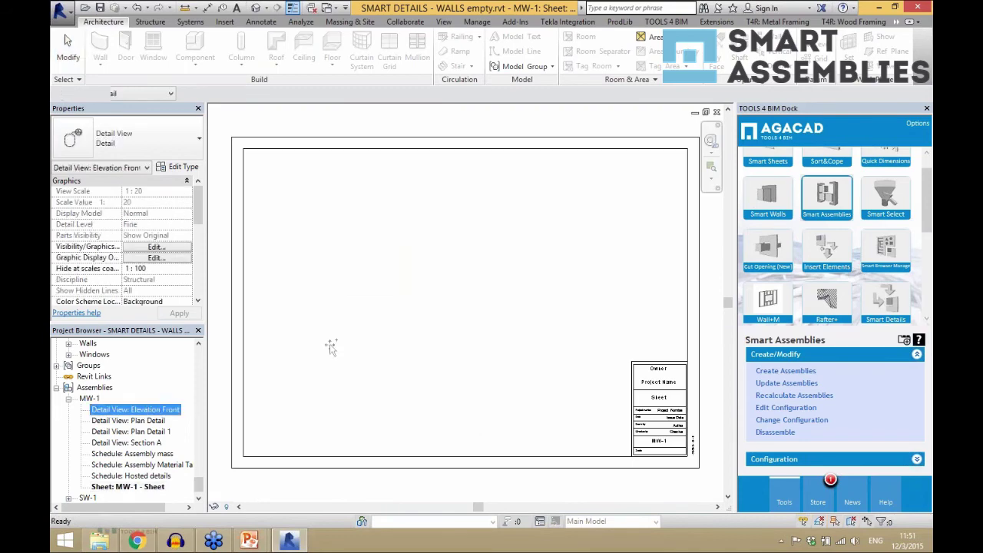
{"action": "left_click_drag", "start_coordinate": [330, 347], "coordinate": [345, 228]}
{"action": "left_click", "coordinate": [351, 277]}
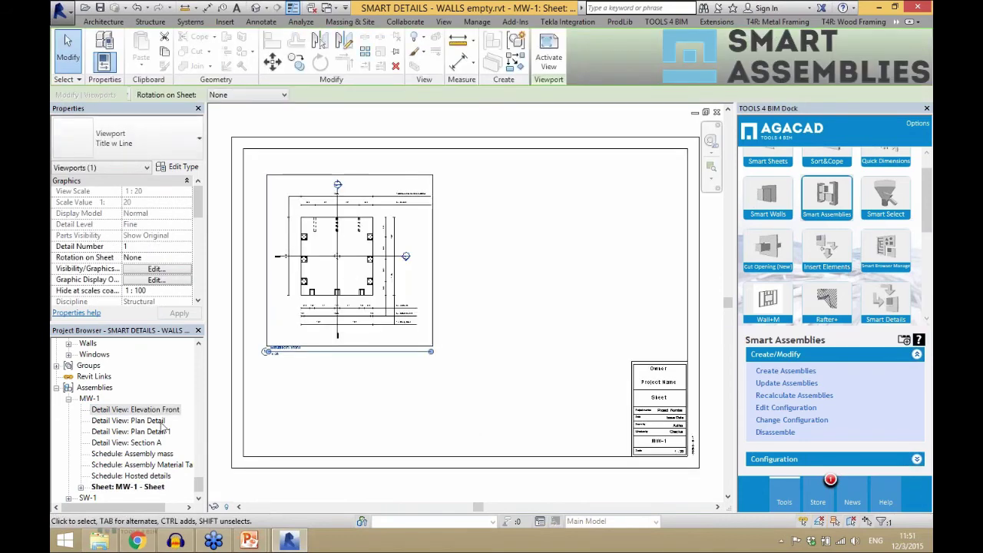
{"action": "left_click_drag", "start_coordinate": [127, 420], "coordinate": [355, 378]}
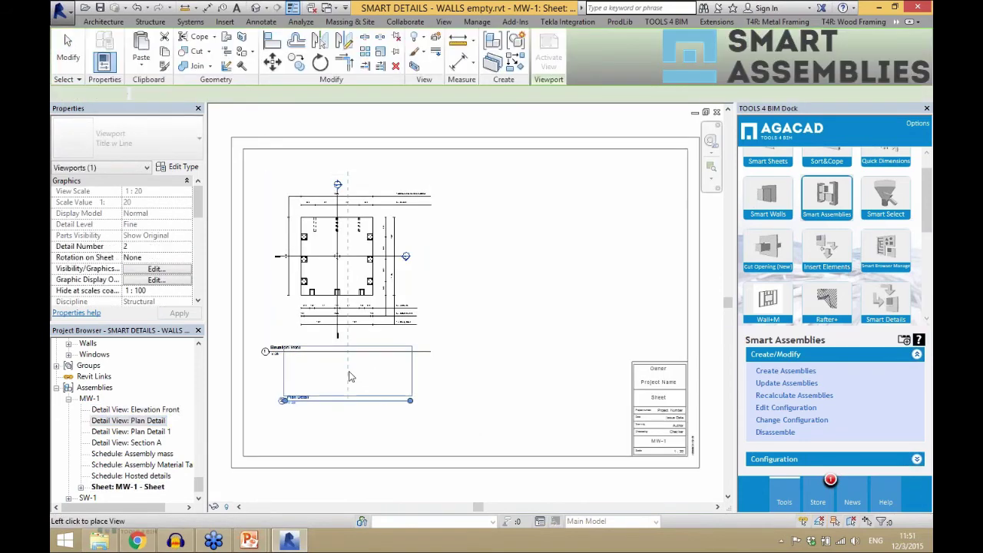
{"action": "left_click", "coordinate": [349, 376]}
{"action": "key", "text": "Escape"}
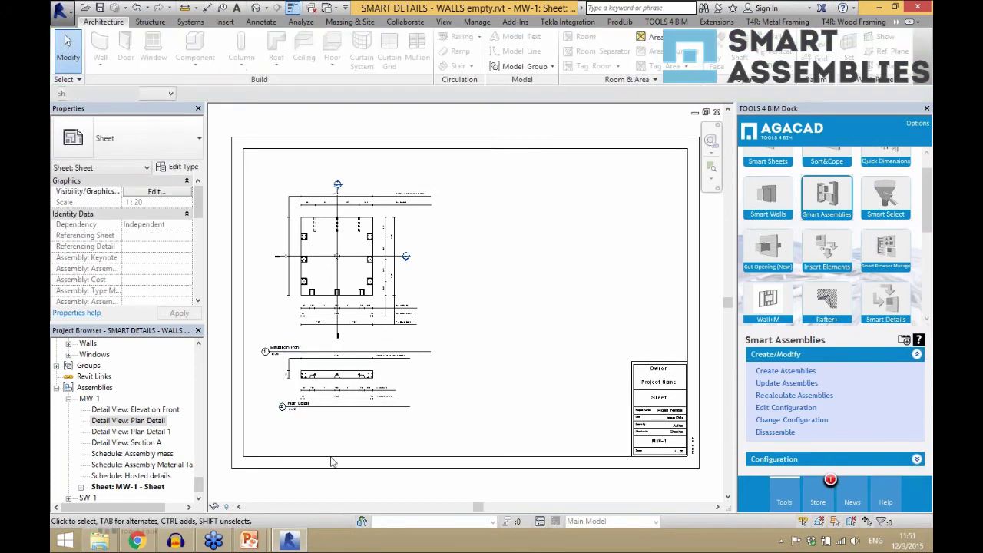
{"action": "left_click_drag", "start_coordinate": [127, 442], "coordinate": [201, 439]}
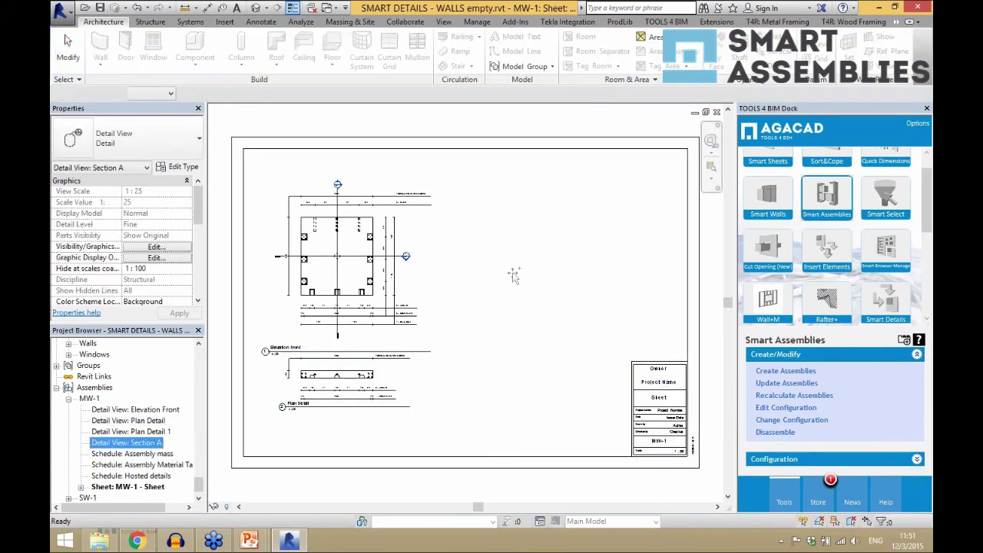
{"action": "left_click", "coordinate": [473, 273]}
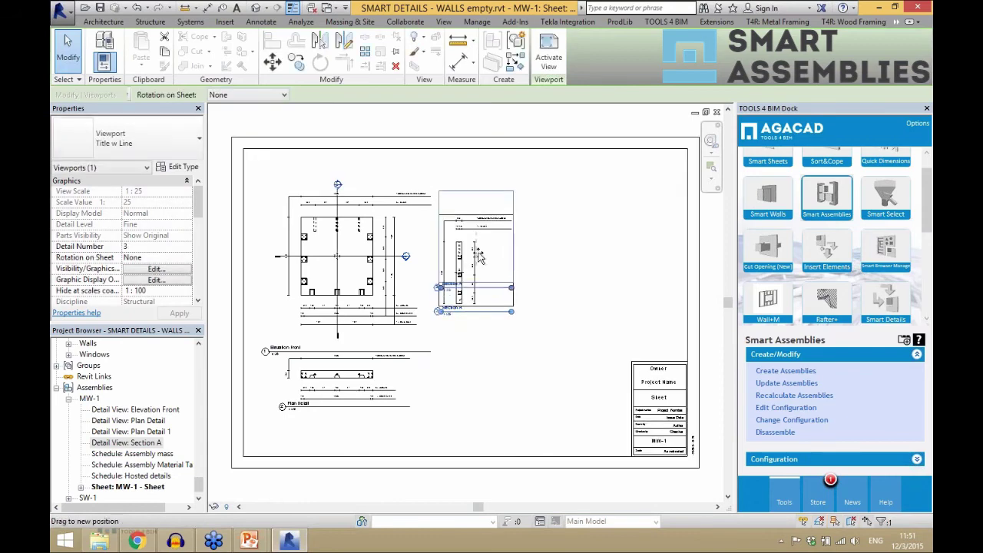
{"action": "mouse_move", "coordinate": [471, 265]}
{"action": "left_mouse_down"}
{"action": "mouse_move", "coordinate": [471, 275]}
{"action": "mouse_move", "coordinate": [489, 261]}
{"action": "mouse_move", "coordinate": [403, 270]}
{"action": "mouse_move", "coordinate": [470, 282]}
{"action": "left_mouse_up"}
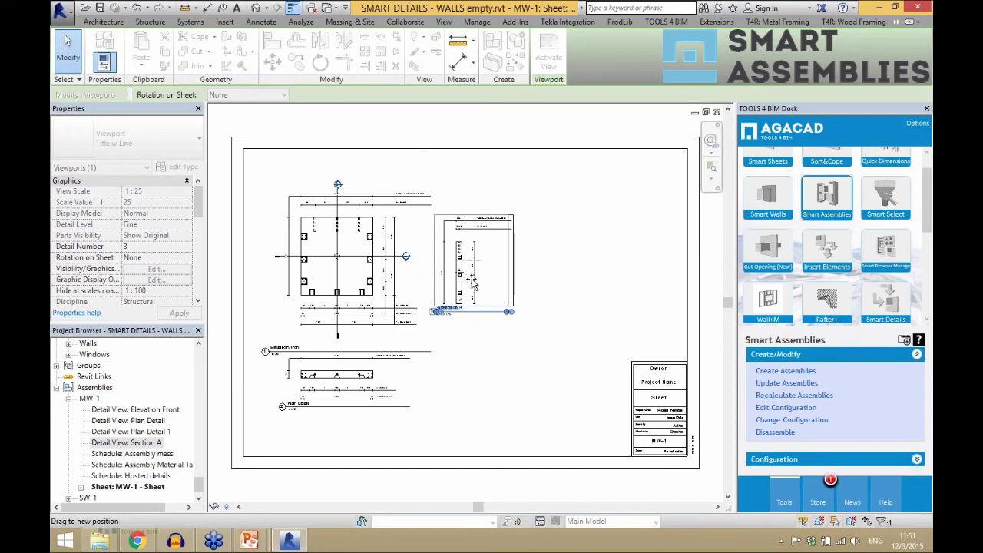
{"action": "left_click", "coordinate": [509, 369]}
{"action": "left_click", "coordinate": [167, 454]}
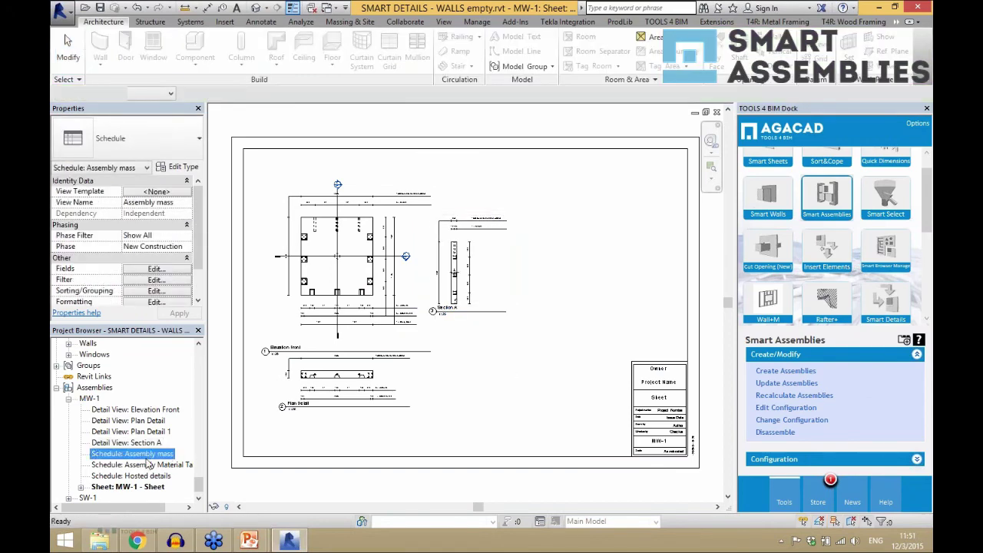
Stack Assembly mass, Assembly Material Takeoff and Hosted details schedules along the sheet's right side
{"action": "left_click", "coordinate": [548, 228]}
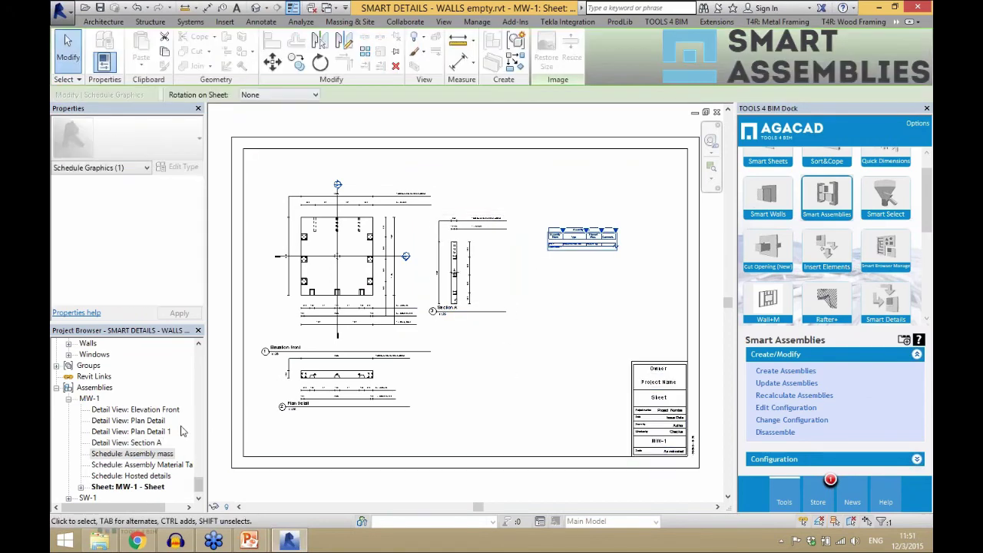
{"action": "left_click", "coordinate": [167, 465]}
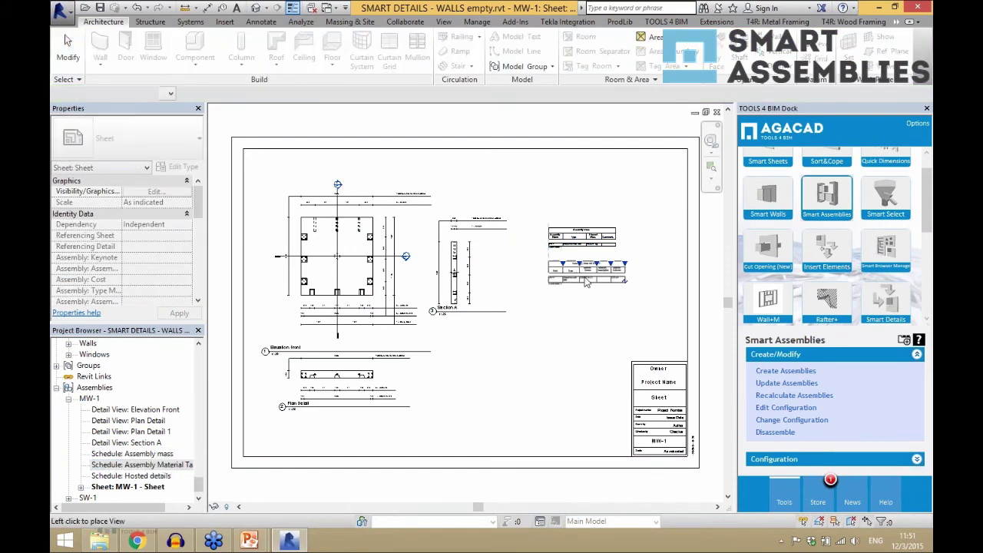
{"action": "left_click", "coordinate": [549, 264]}
{"action": "scroll", "coordinate": [603, 276], "scroll_direction": "up", "scroll_amount": 5}
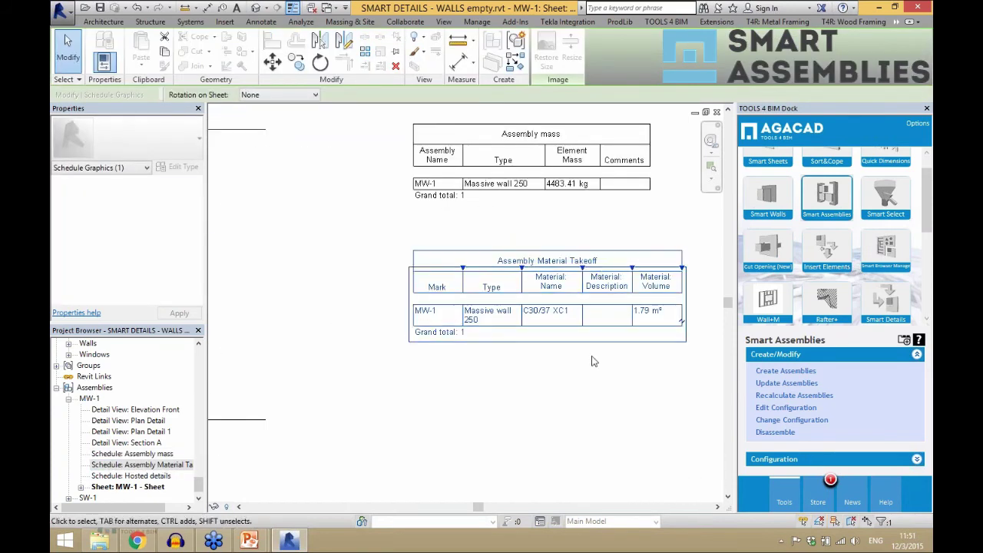
{"action": "left_click_drag", "start_coordinate": [130, 475], "coordinate": [499, 426]}
{"action": "left_click", "coordinate": [566, 430]}
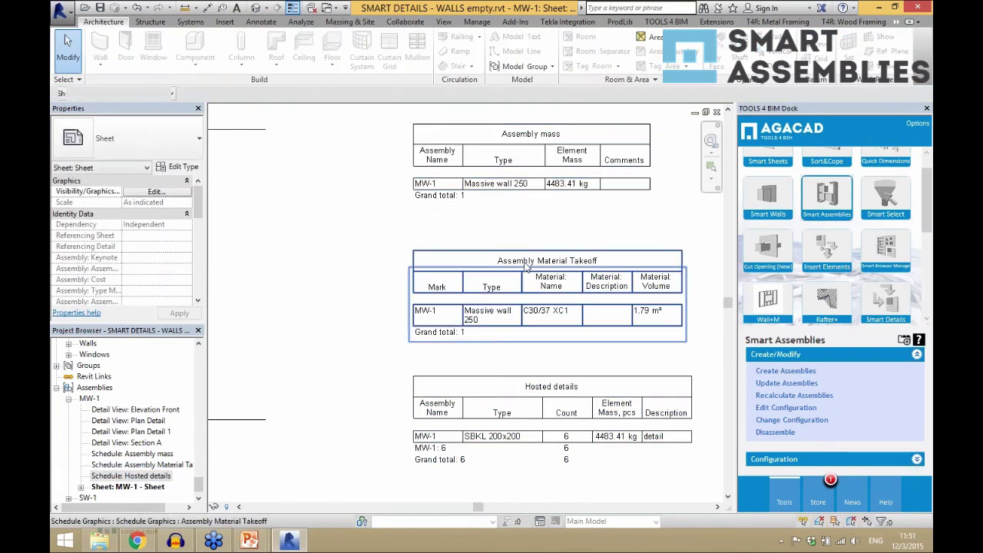
{"action": "scroll", "coordinate": [530, 265], "scroll_direction": "down", "scroll_amount": 5}
{"action": "scroll", "coordinate": [530, 263], "scroll_direction": "up", "scroll_amount": 5}
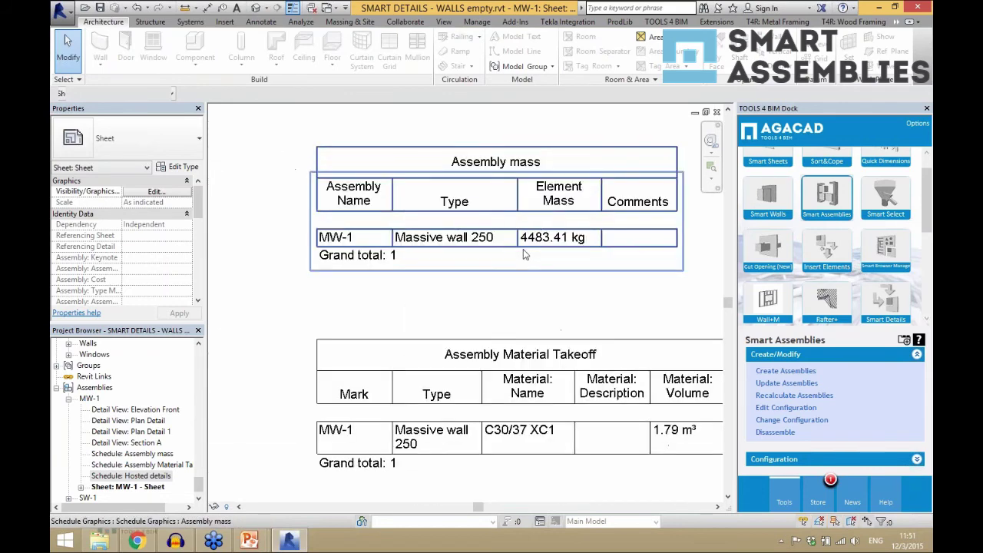
{"action": "scroll", "coordinate": [581, 238], "scroll_direction": "down", "scroll_amount": 5}
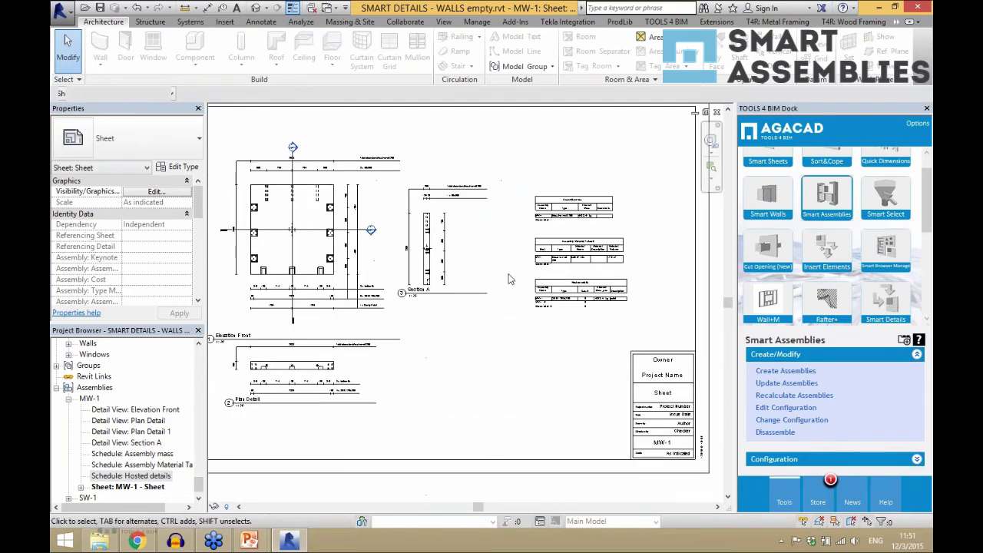
{"action": "scroll", "coordinate": [491, 384], "scroll_direction": "down", "scroll_amount": 1}
{"action": "scroll", "coordinate": [388, 411], "scroll_direction": "up", "scroll_amount": 6}
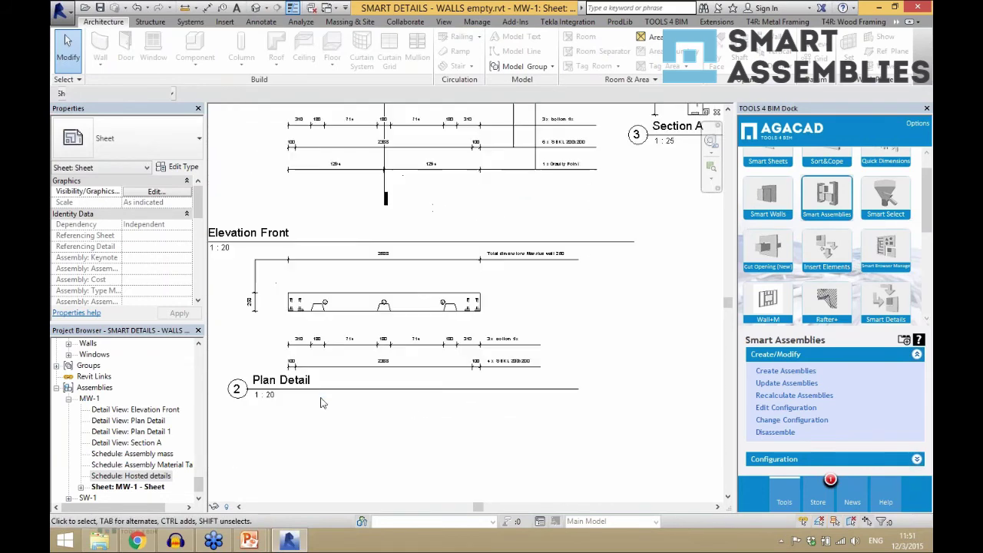
{"action": "scroll", "coordinate": [388, 412], "scroll_direction": "down", "scroll_amount": 3}
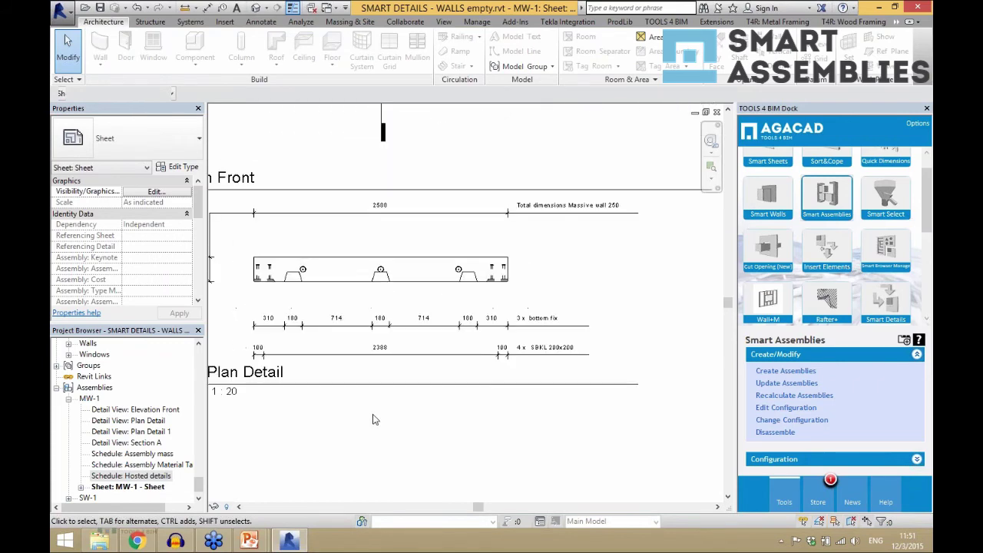
{"action": "scroll", "coordinate": [397, 218], "scroll_direction": "up", "scroll_amount": 3}
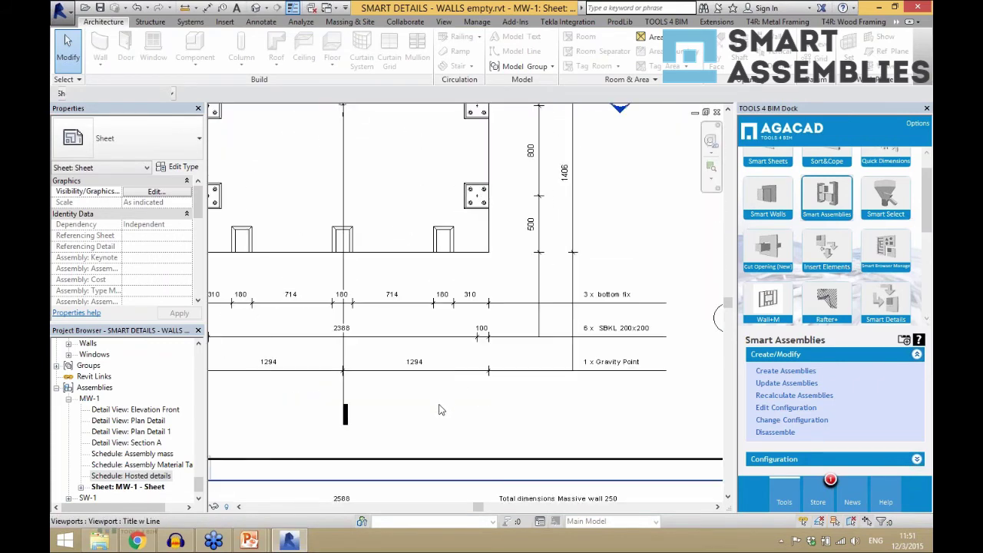
{"action": "scroll", "coordinate": [439, 411], "scroll_direction": "down", "scroll_amount": 3}
{"action": "scroll", "coordinate": [415, 213], "scroll_direction": "up", "scroll_amount": 3}
{"action": "scroll", "coordinate": [398, 212], "scroll_direction": "down", "scroll_amount": 2}
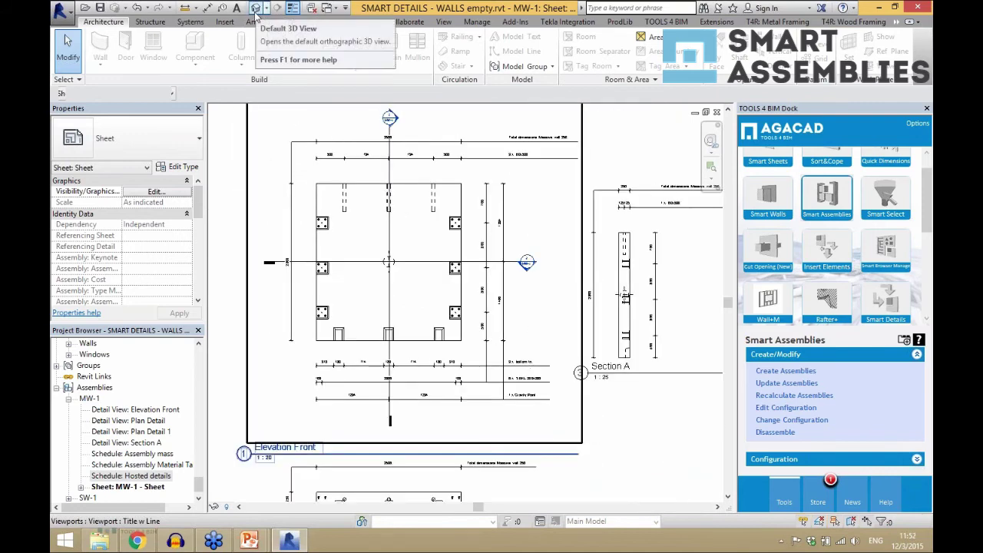
Return to the default 3D view and expand the SW-1 wall assembly's views
{"action": "left_click", "coordinate": [312, 8]}
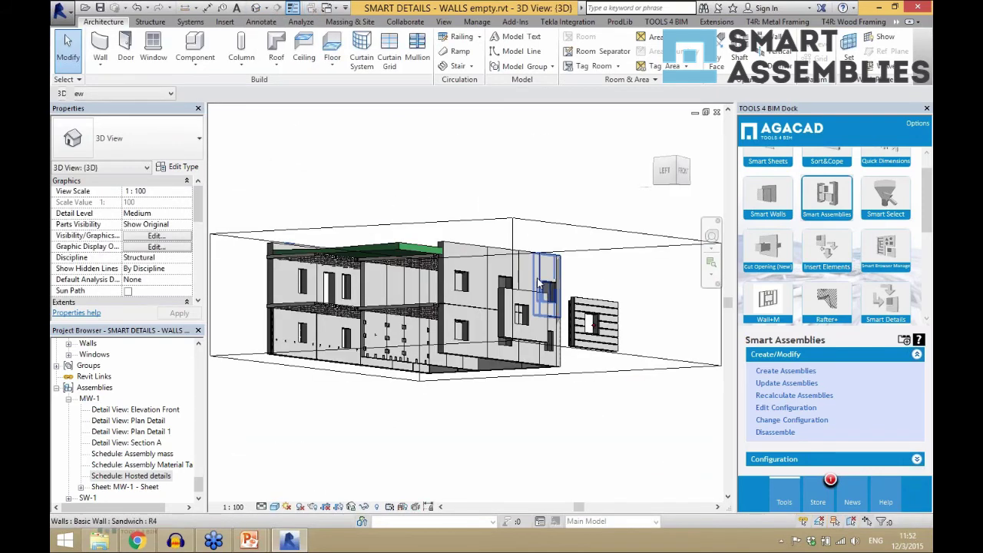
{"action": "middle_click_drag", "start_coordinate": [541, 326], "coordinate": [530, 377], "text": "shift"}
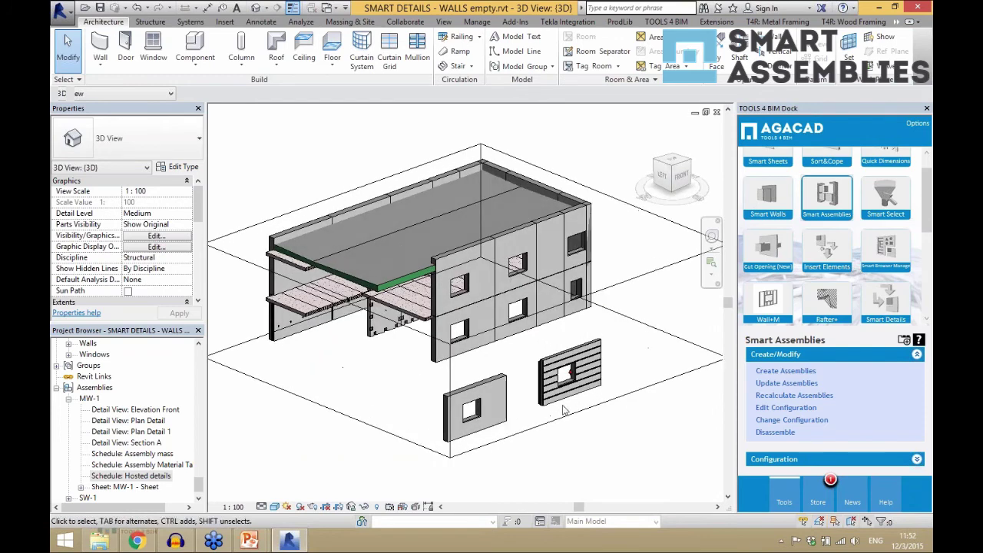
{"action": "left_click", "coordinate": [131, 475]}
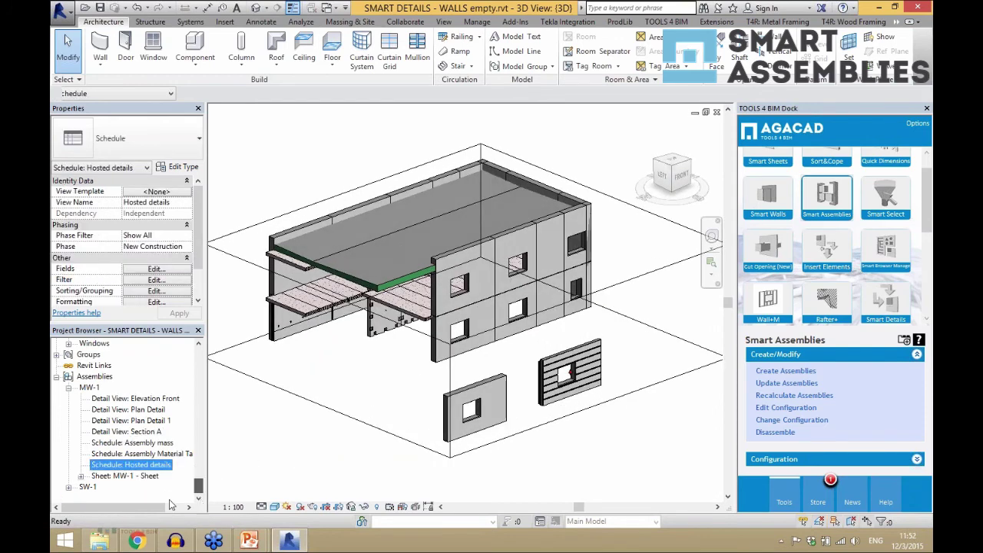
{"action": "double_click", "coordinate": [87, 497]}
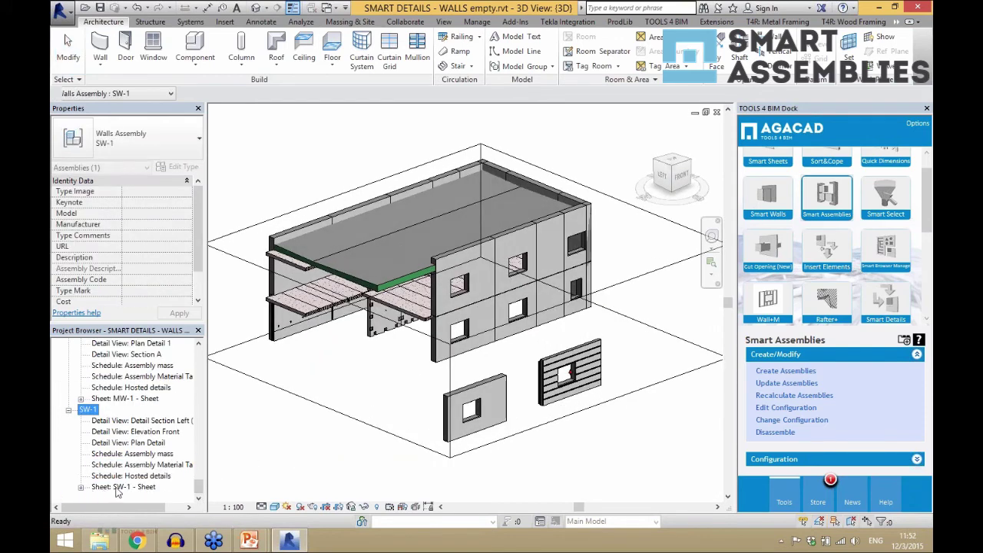
Open the SW-1 sheet and move its three schedules and three viewports lower
{"action": "double_click", "coordinate": [119, 489]}
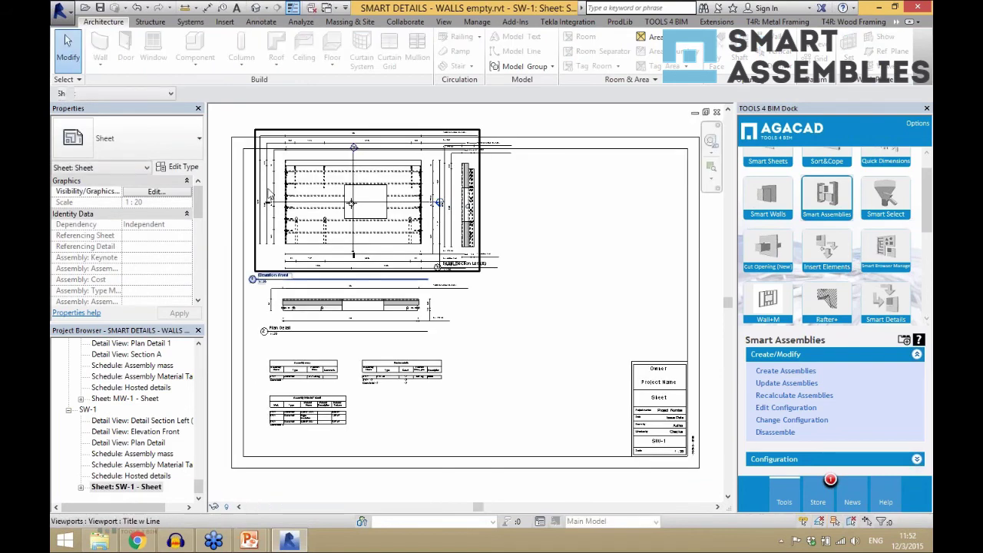
{"action": "scroll", "coordinate": [270, 193], "scroll_direction": "up", "scroll_amount": 3}
{"action": "scroll", "coordinate": [367, 205], "scroll_direction": "down", "scroll_amount": 5}
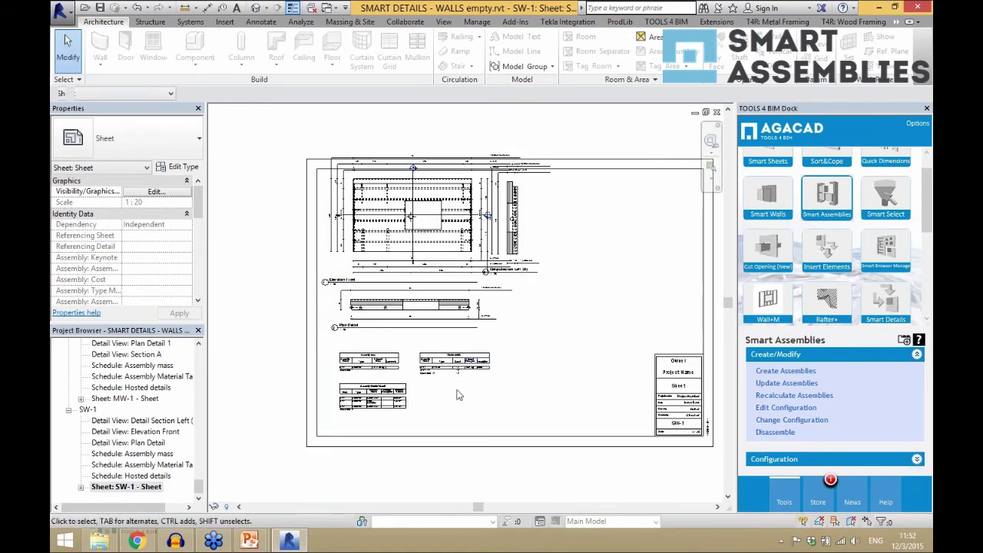
{"action": "left_click_drag", "start_coordinate": [456, 411], "coordinate": [369, 382]}
{"action": "left_click", "coordinate": [527, 333]}
{"action": "left_click_drag", "start_coordinate": [527, 333], "coordinate": [323, 152]}
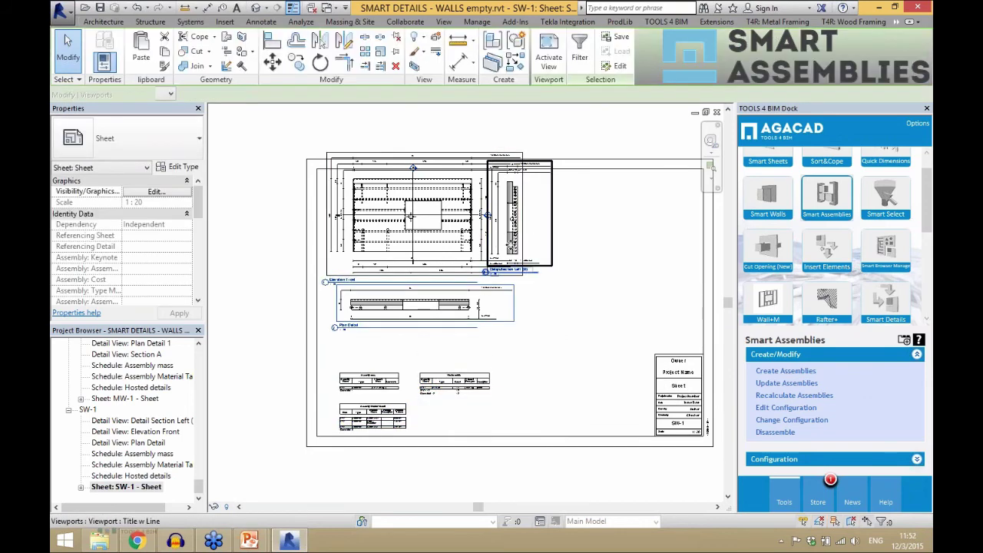
{"action": "left_click_drag", "start_coordinate": [516, 249], "coordinate": [517, 283]}
{"action": "left_click", "coordinate": [619, 271]}
Shift the Detail Section Left viewport to the right, then return to the default 3D view
{"action": "scroll", "coordinate": [523, 310], "scroll_direction": "up", "scroll_amount": 1}
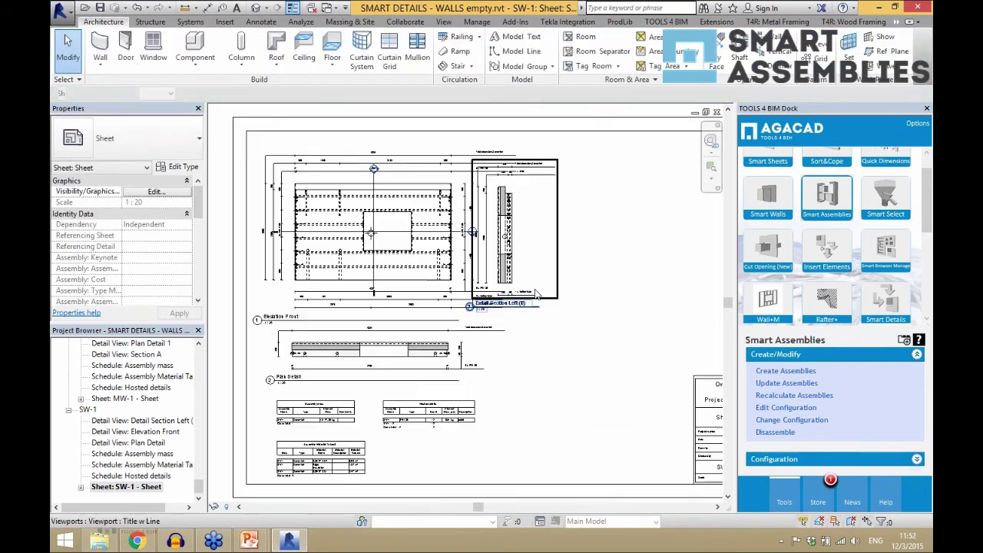
{"action": "left_click", "coordinate": [514, 230]}
{"action": "left_click_drag", "start_coordinate": [515, 230], "coordinate": [575, 231]}
{"action": "key", "text": "Escape"}
{"action": "scroll", "coordinate": [310, 213], "scroll_direction": "up", "scroll_amount": 1}
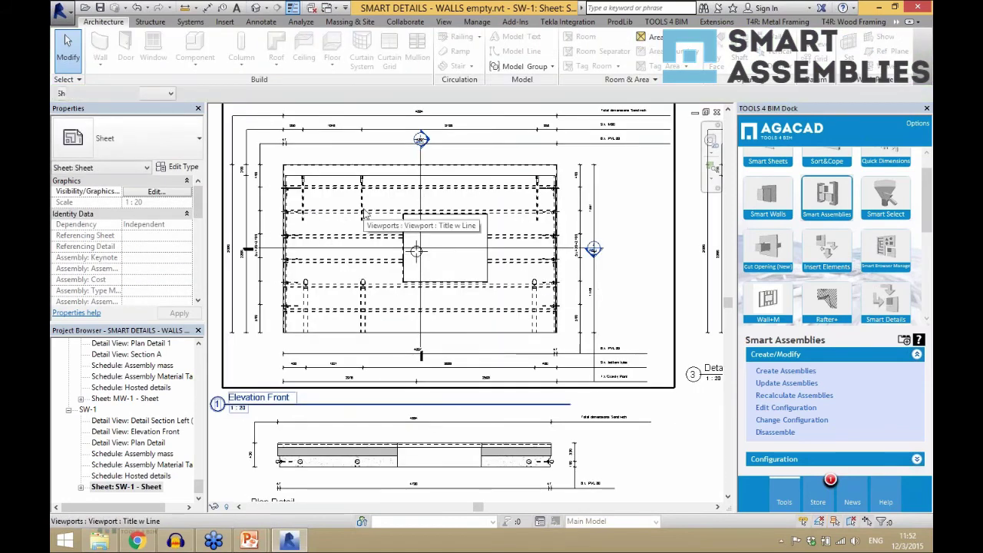
{"action": "scroll", "coordinate": [353, 219], "scroll_direction": "down", "scroll_amount": 2}
{"action": "scroll", "coordinate": [313, 407], "scroll_direction": "up", "scroll_amount": 3}
{"action": "scroll", "coordinate": [313, 407], "scroll_direction": "down", "scroll_amount": 3}
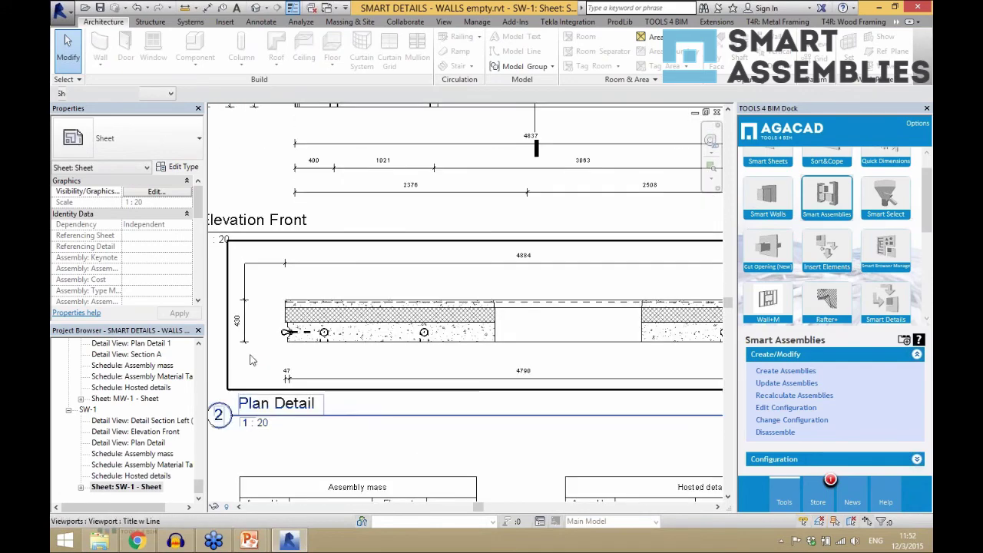
{"action": "scroll", "coordinate": [430, 400], "scroll_direction": "up", "scroll_amount": 4}
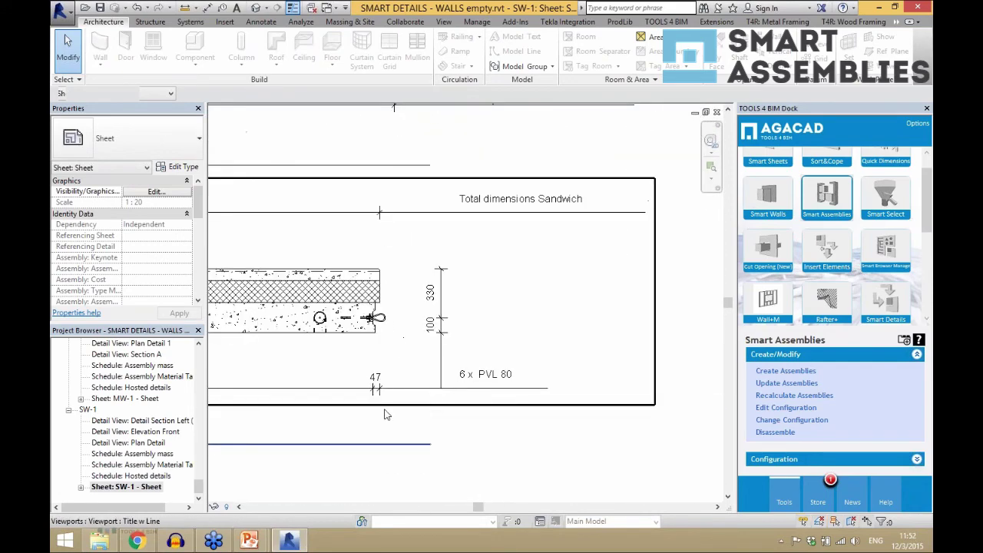
{"action": "scroll", "coordinate": [330, 419], "scroll_direction": "down", "scroll_amount": 2}
{"action": "scroll", "coordinate": [549, 255], "scroll_direction": "up", "scroll_amount": 2}
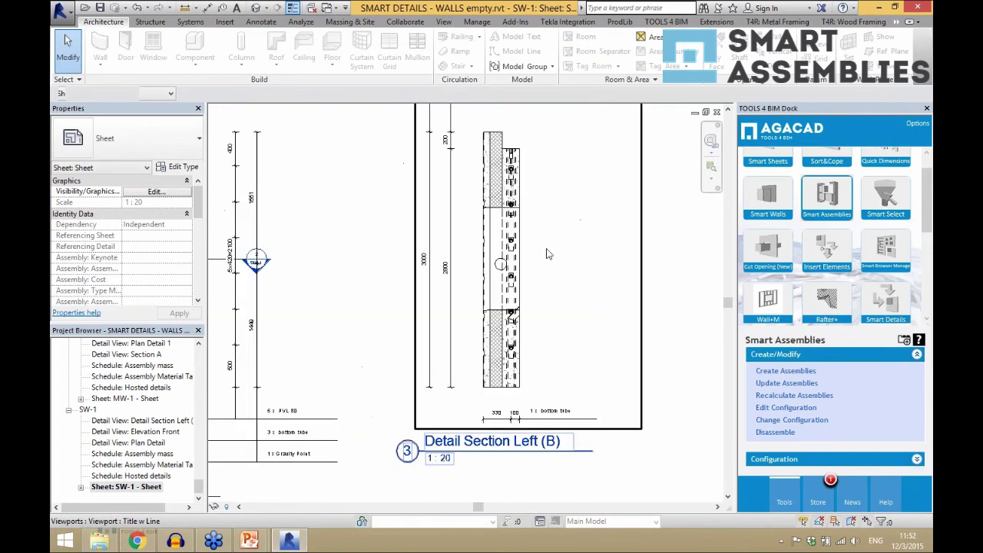
{"action": "scroll", "coordinate": [548, 254], "scroll_direction": "down", "scroll_amount": 3}
{"action": "scroll", "coordinate": [500, 328], "scroll_direction": "up", "scroll_amount": 2}
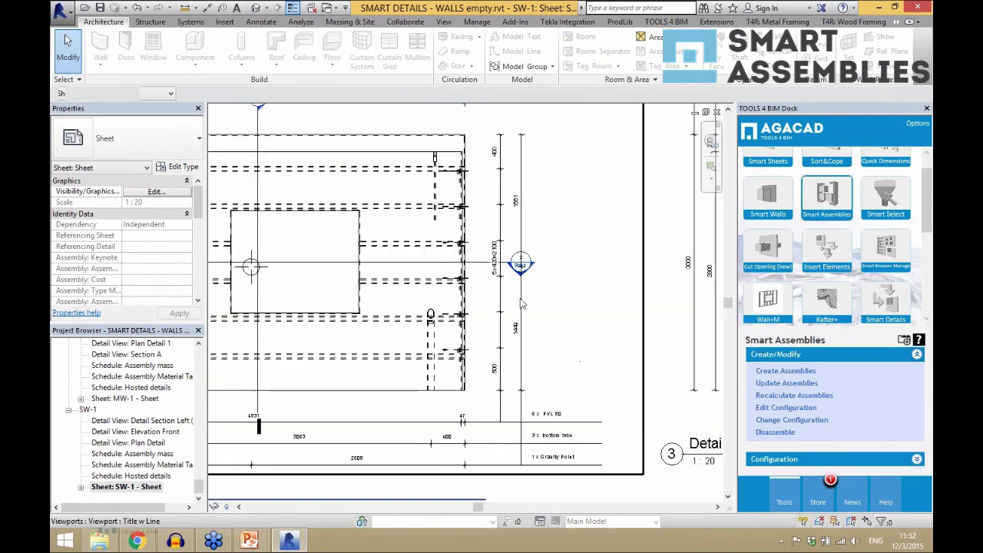
{"action": "scroll", "coordinate": [552, 296], "scroll_direction": "down", "scroll_amount": 4}
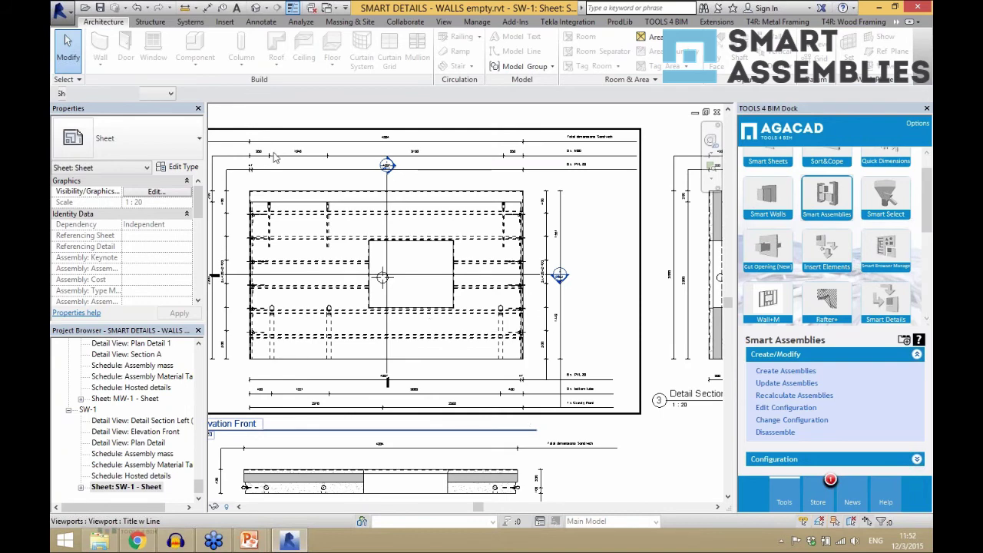
{"action": "left_click", "coordinate": [256, 8]}
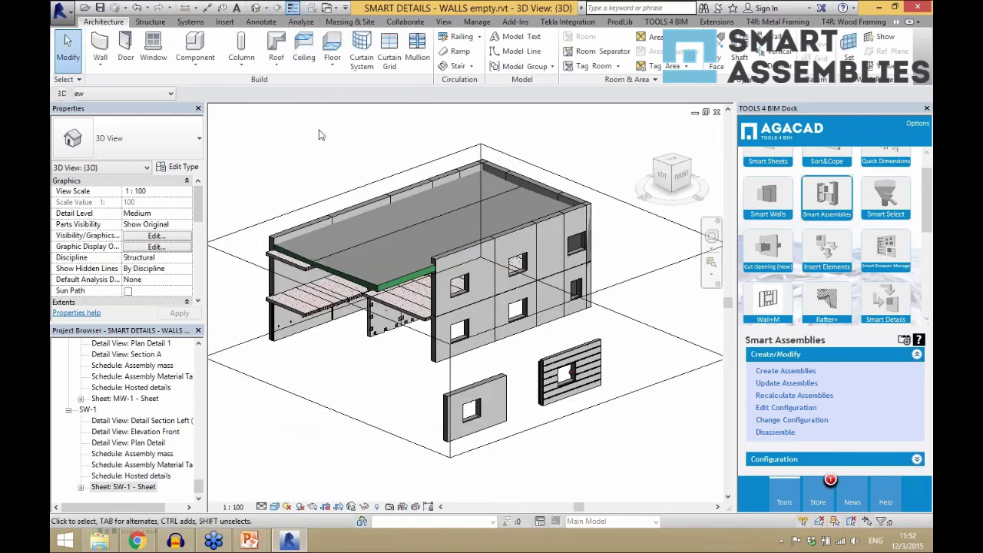
Zoom the 3D view, then switch to the Smart Assemblies_InsElem_Floors_Walls project window
{"action": "scroll", "coordinate": [477, 394], "scroll_direction": "down", "scroll_amount": 2}
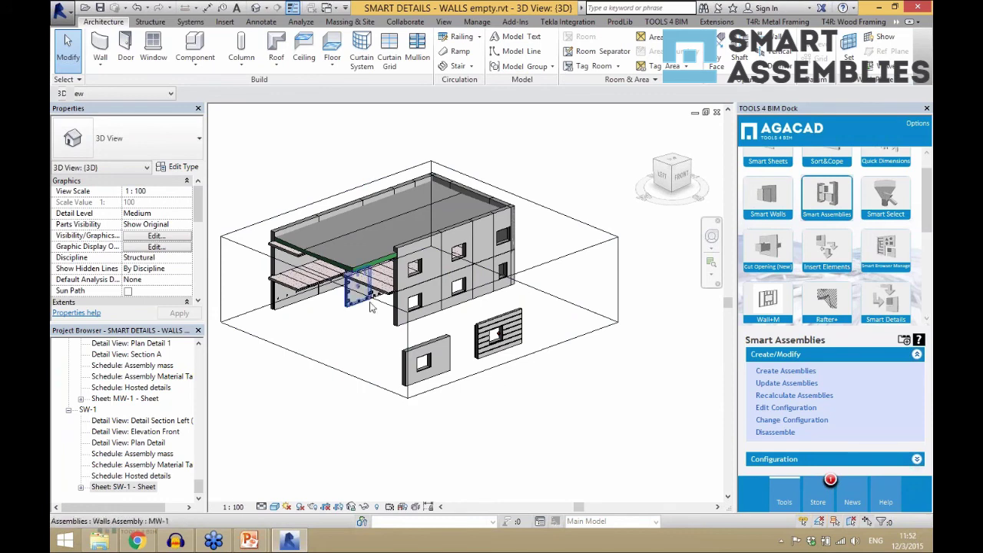
{"action": "scroll", "coordinate": [369, 343], "scroll_direction": "up", "scroll_amount": 1}
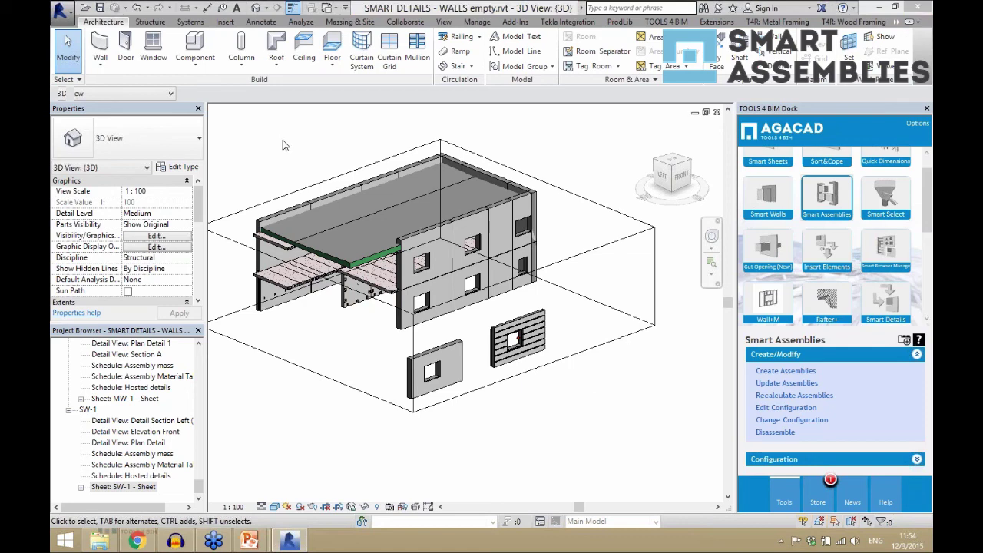
{"action": "double_click", "coordinate": [521, 360]}
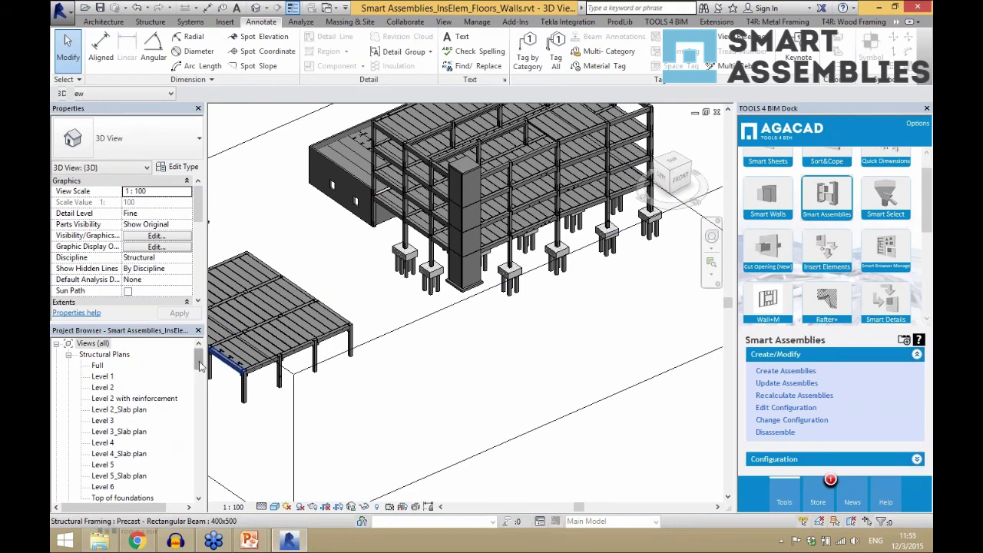
Open Level 2 with reinforcement, then 3D with reinforcement, orbiting to inspect the rebar
{"action": "double_click", "coordinate": [165, 398]}
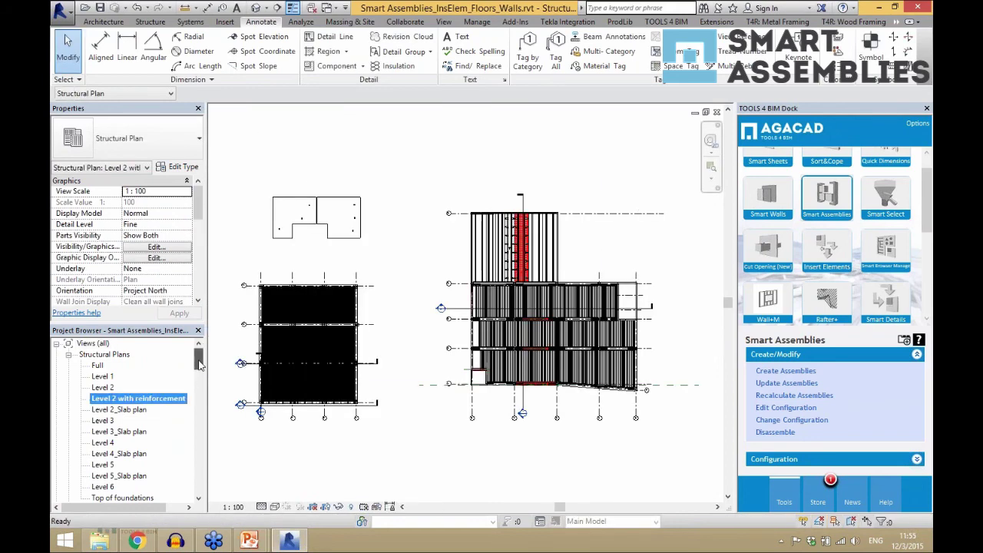
{"action": "left_click_drag", "start_coordinate": [198, 363], "coordinate": [198, 384]}
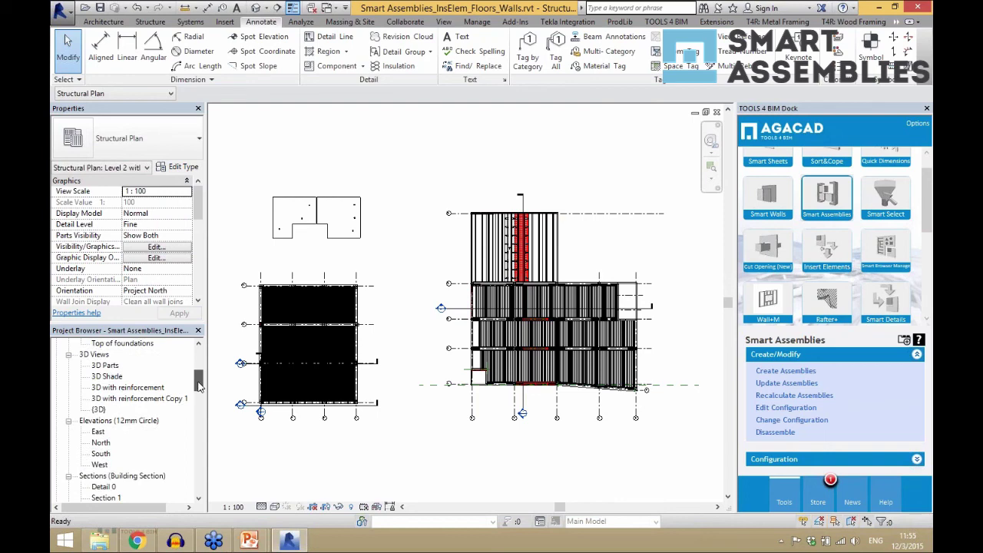
{"action": "double_click", "coordinate": [143, 388]}
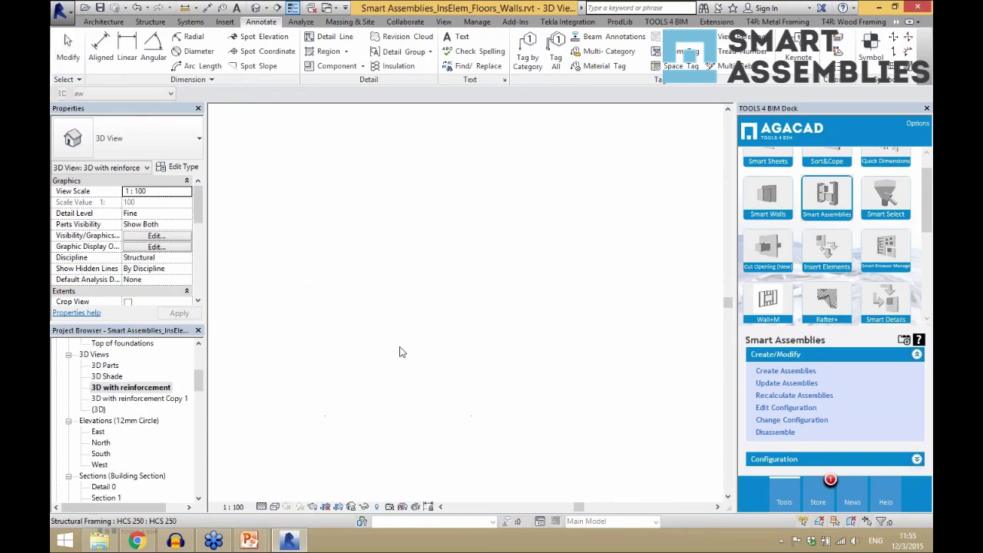
{"action": "scroll", "coordinate": [556, 382], "scroll_direction": "up", "scroll_amount": 5}
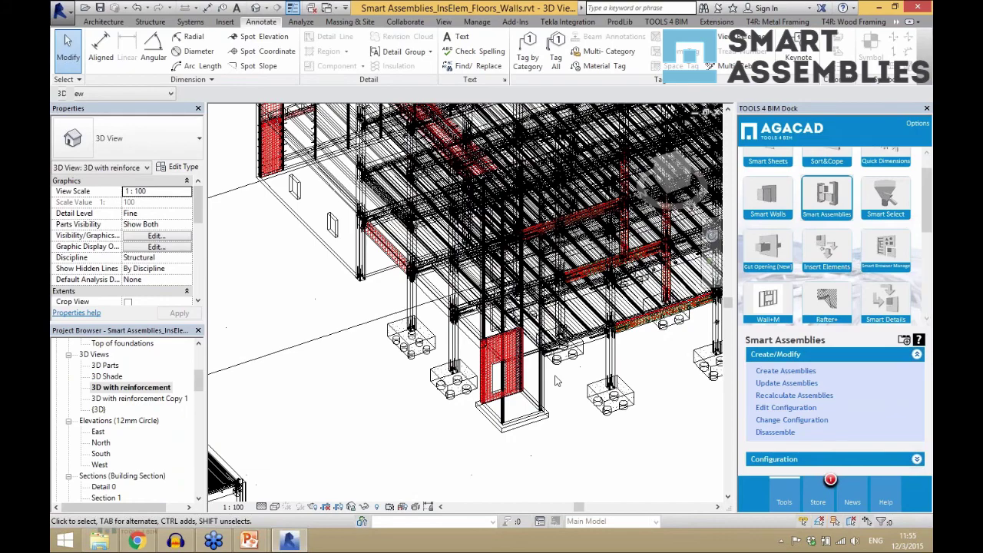
{"action": "middle_click_drag", "start_coordinate": [557, 382], "coordinate": [584, 367], "text": "shift"}
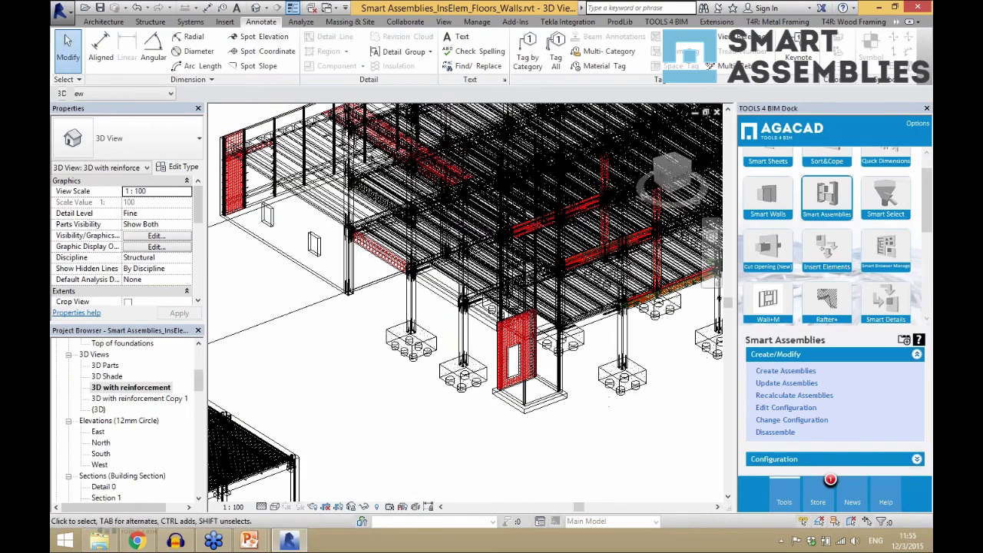
{"action": "middle_click_drag", "start_coordinate": [653, 315], "coordinate": [526, 371], "text": "shift"}
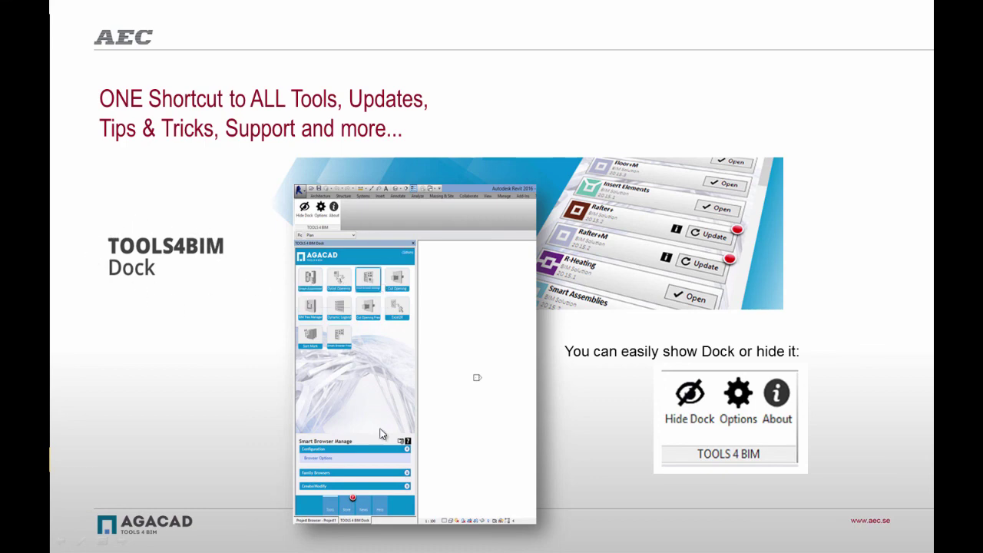
Advance past the free 14-day trials and support slides to 'Tack för ditt deltagande'
{"action": "left_click", "coordinate": [227, 456]}
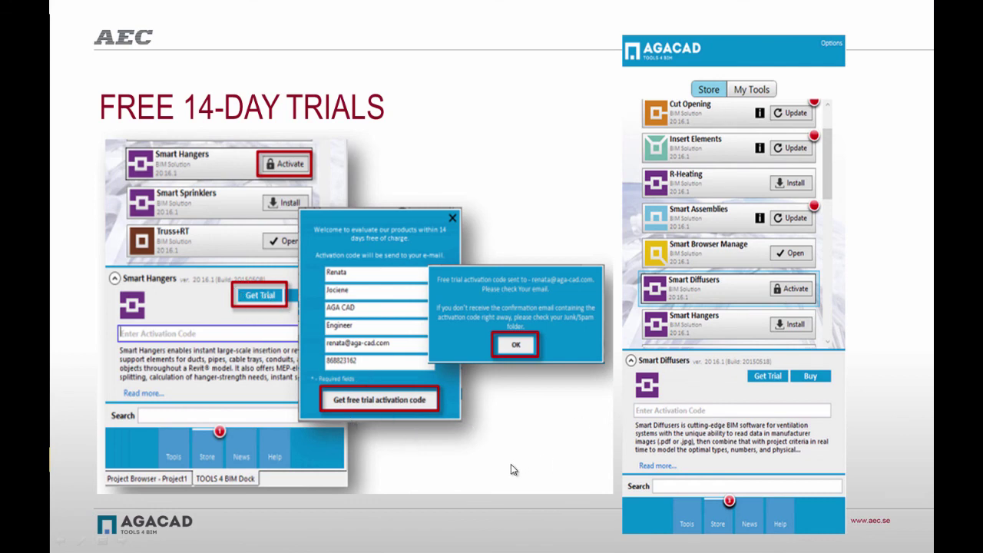
{"action": "left_click", "coordinate": [471, 477]}
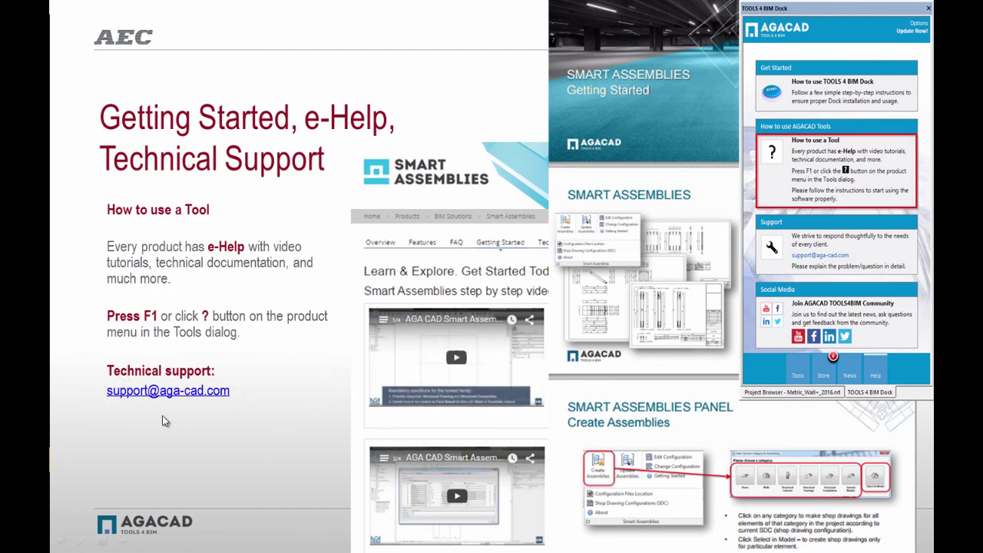
{"action": "left_click", "coordinate": [271, 452]}
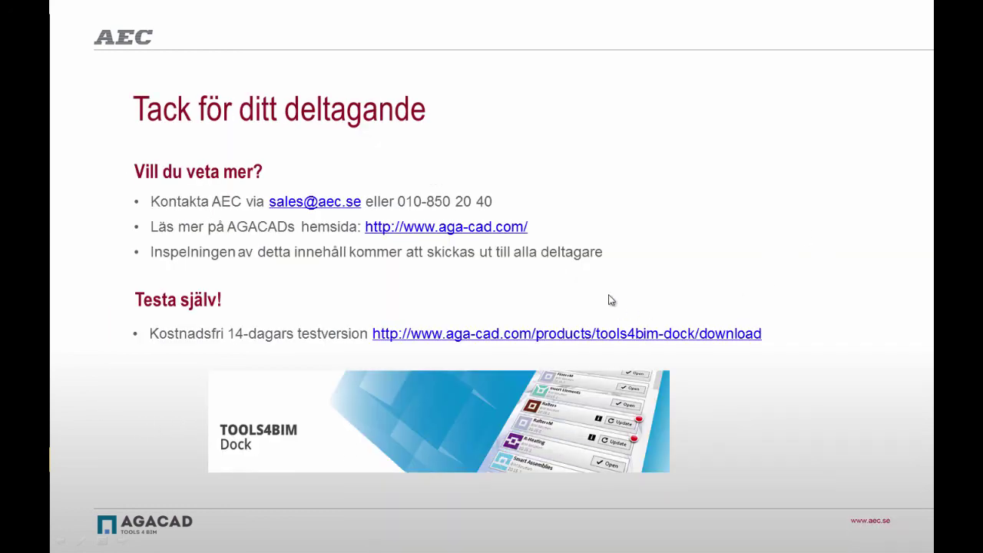